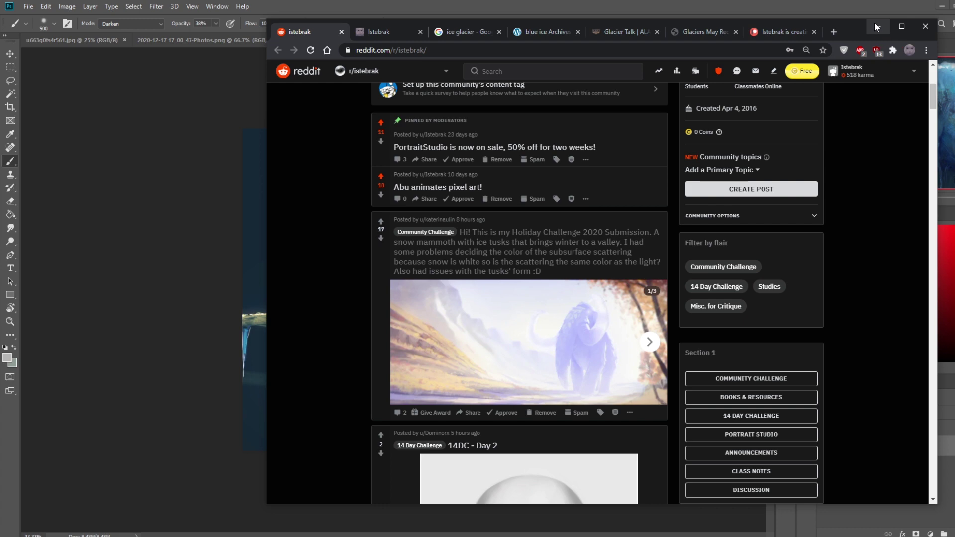
Step: Sort r/istebrak posts by New, scroll the feed, then switch to the Istebrak portfolio tab
scroll(795, 274, "up", 5)
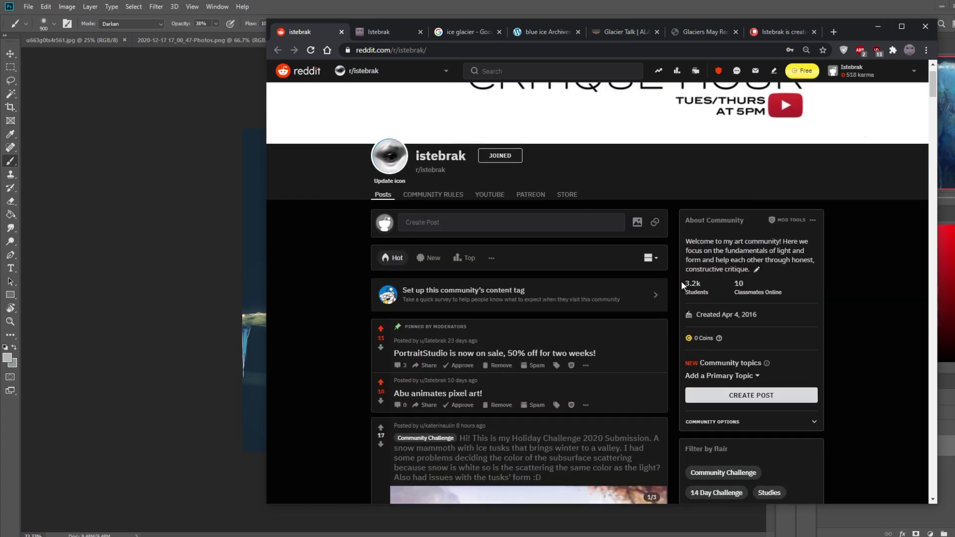
left_click(431, 259)
scroll(321, 304, "down", 10)
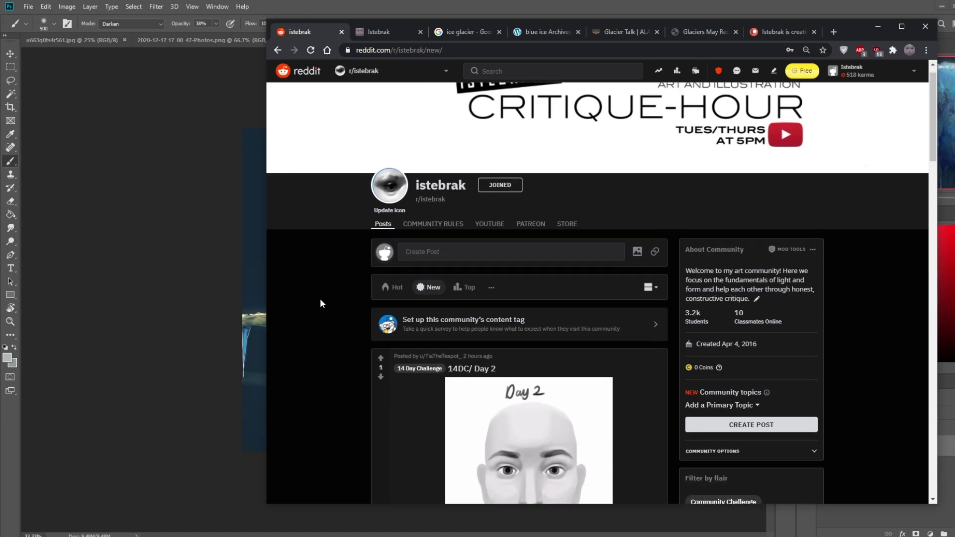
scroll(321, 304, "down", 15)
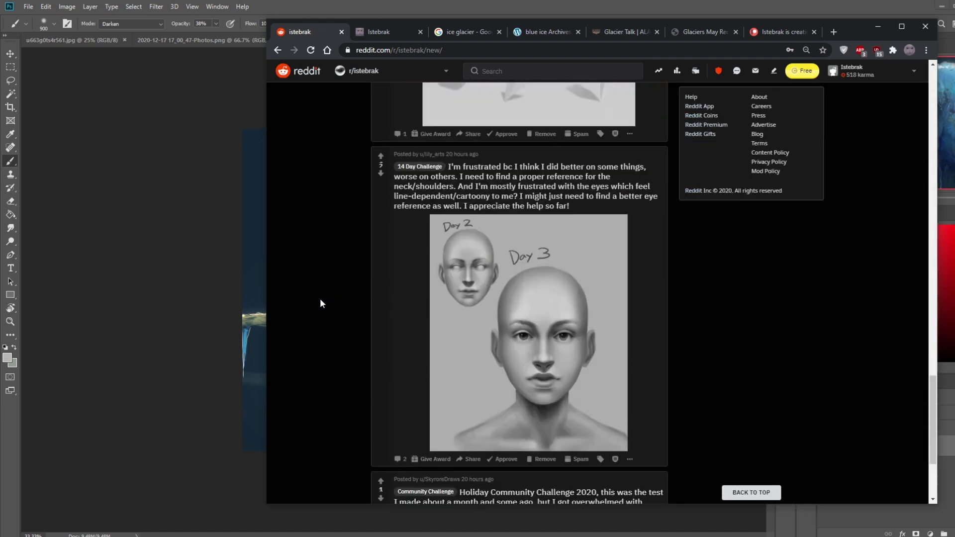
scroll(320, 303, "down", 15)
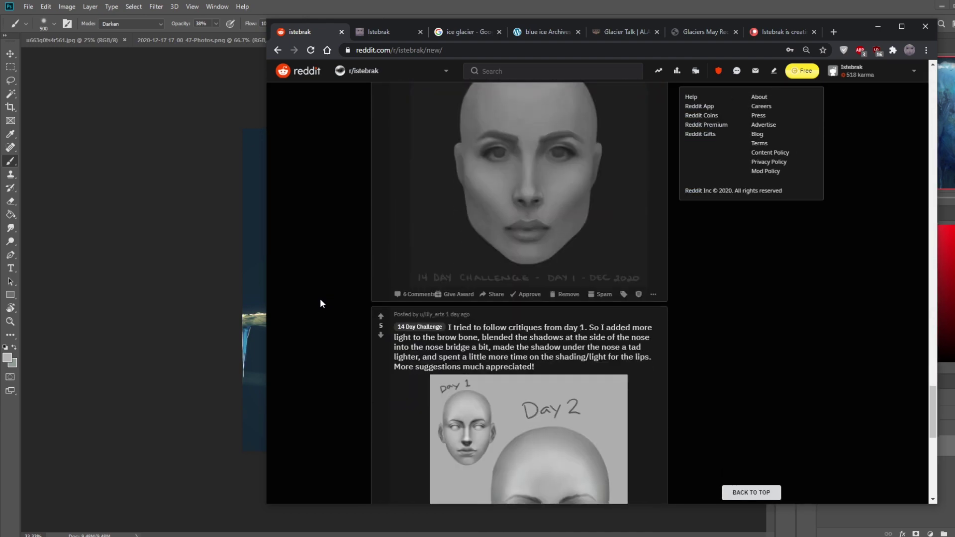
scroll(320, 303, "down", 15)
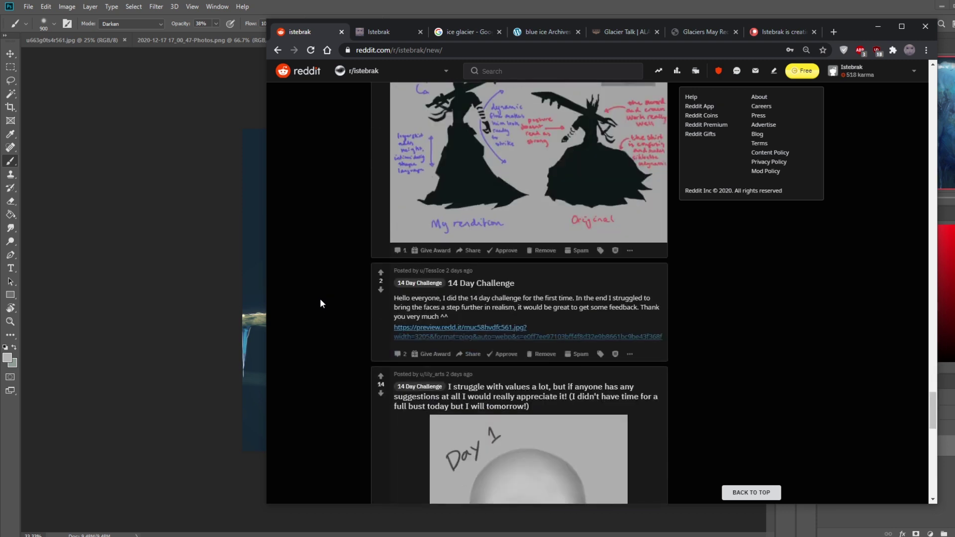
scroll(320, 304, "down", 15)
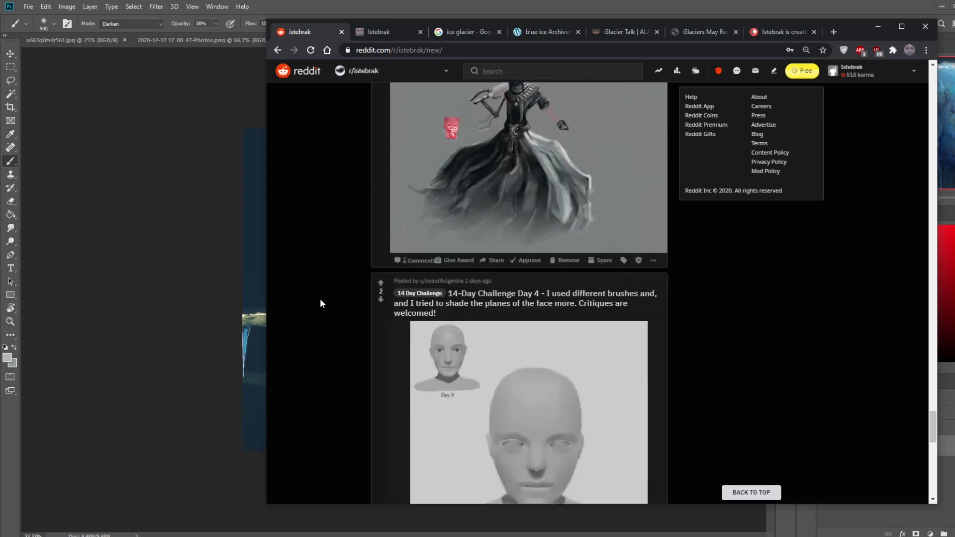
scroll(321, 303, "down", 10)
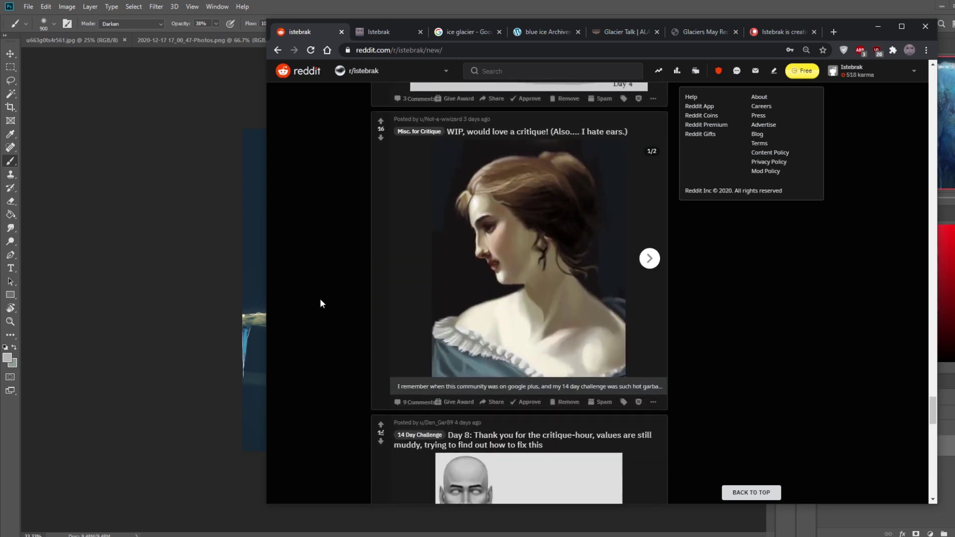
scroll(320, 303, "down", 4)
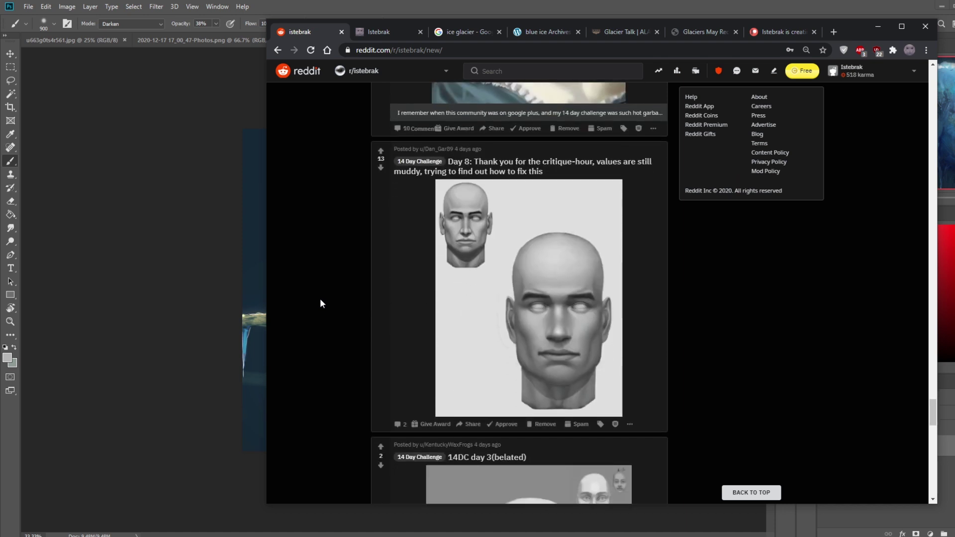
left_click(395, 32)
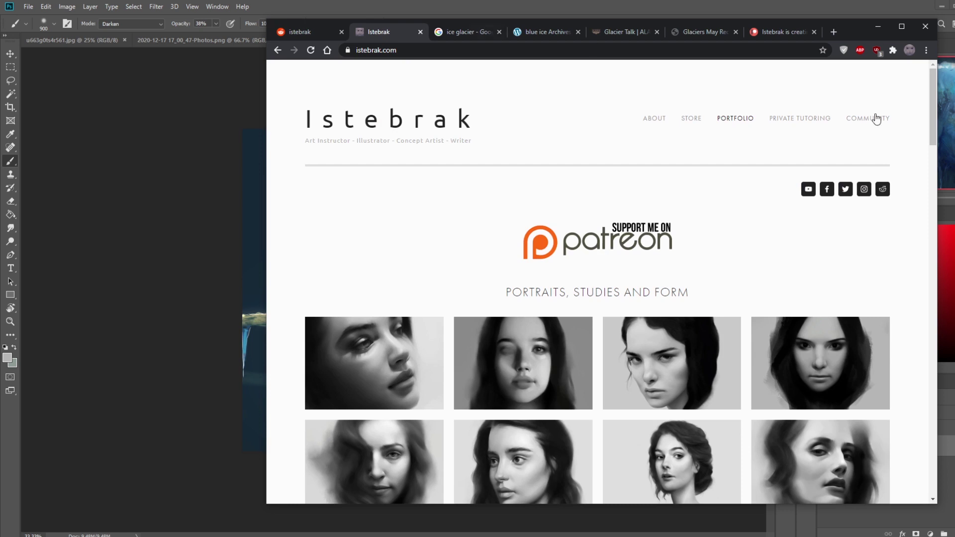
Step: Open the COMMUNITY page and scroll down to the past challenge resource packs
left_click(869, 120)
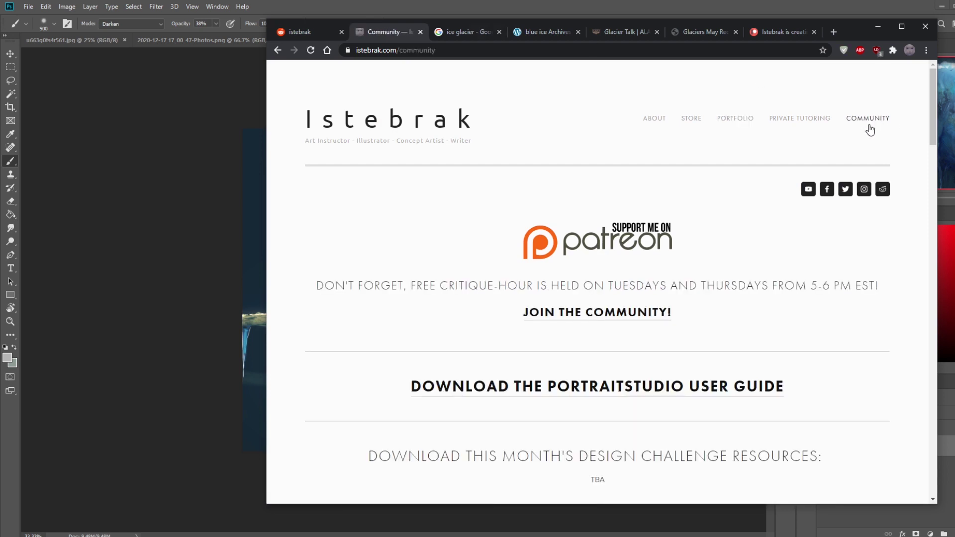
scroll(852, 314, "down", 5)
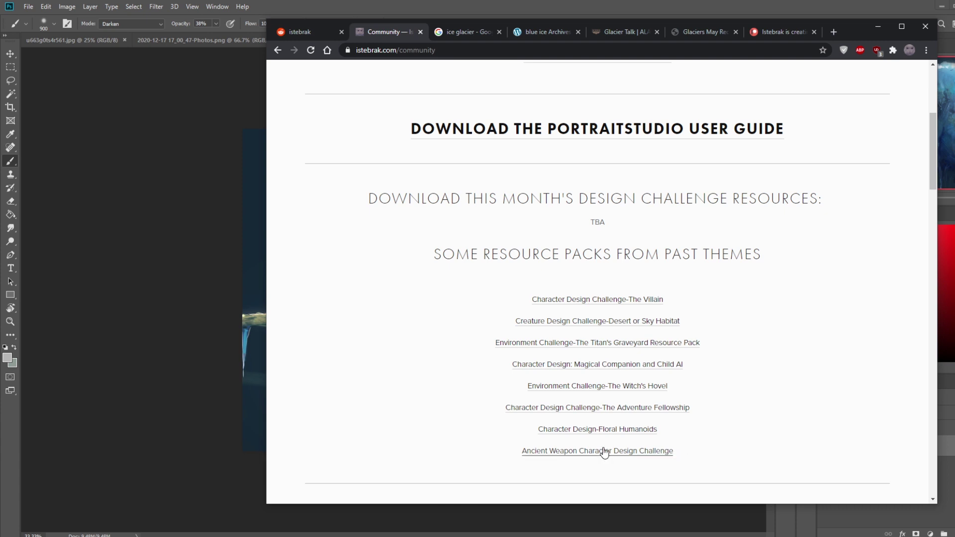
left_click(308, 31)
Step: Return from the reddit tab to the Community page, scroll to top, and go to STORE
left_click(377, 31)
scroll(395, 102, "up", 5)
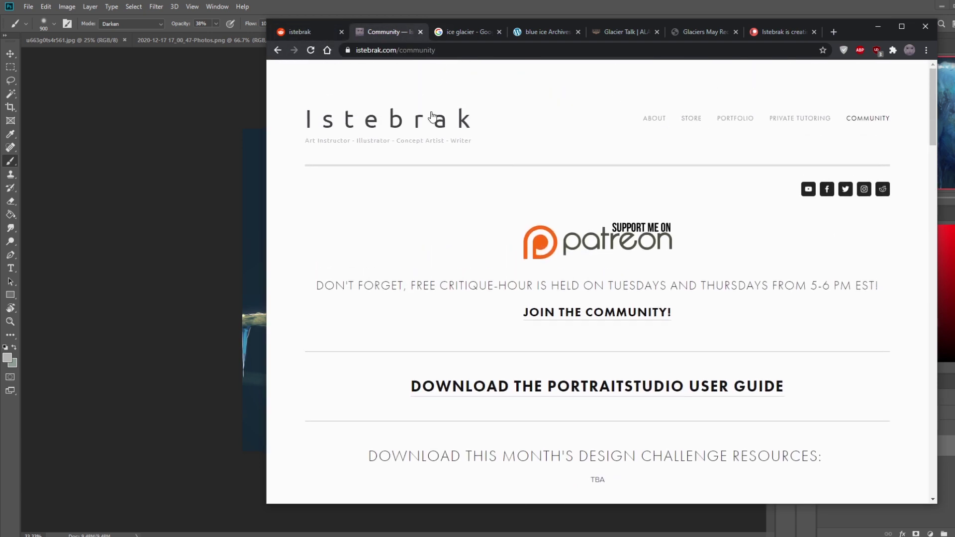
left_click(697, 122)
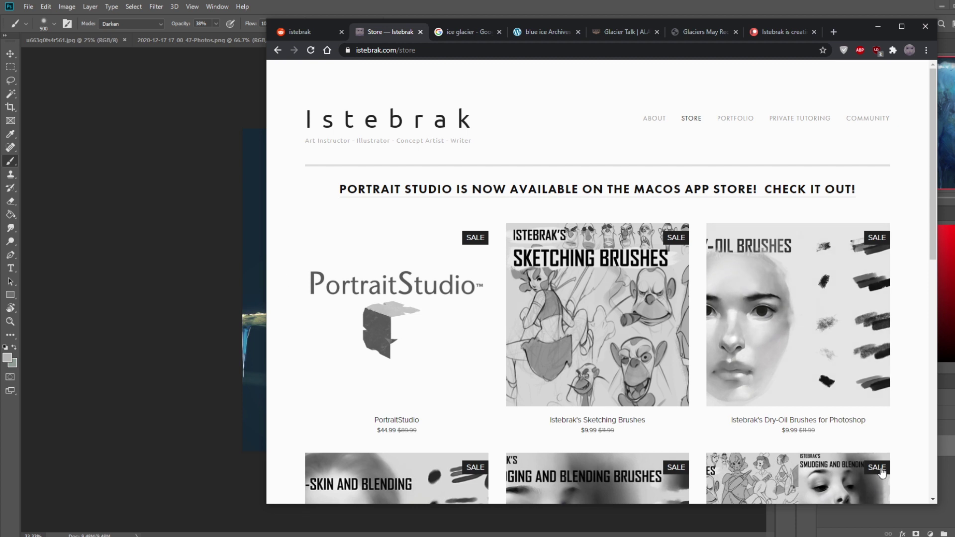
Step: Check the clock flyout over the Store listings, dismiss it, and return to the istebrak subreddit
left_click(944, 534)
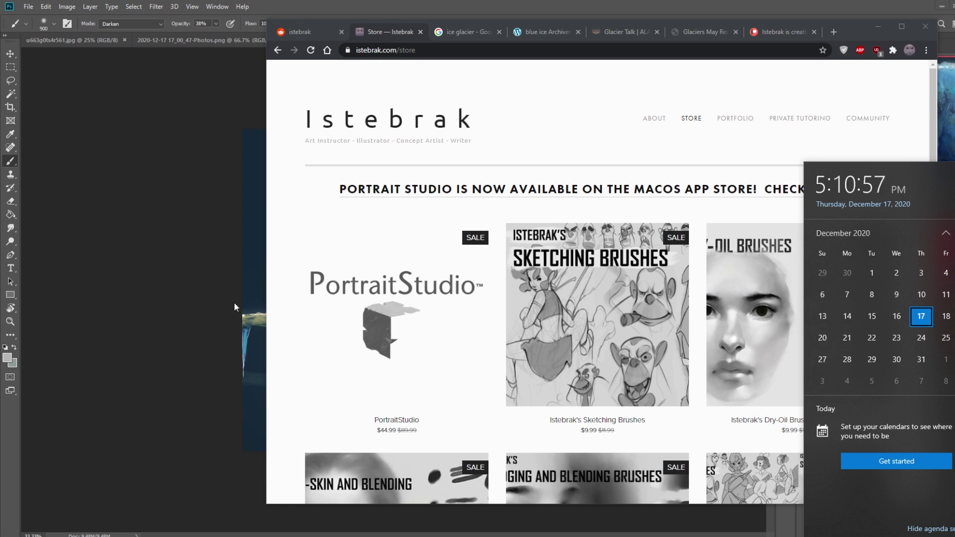
left_click(284, 279)
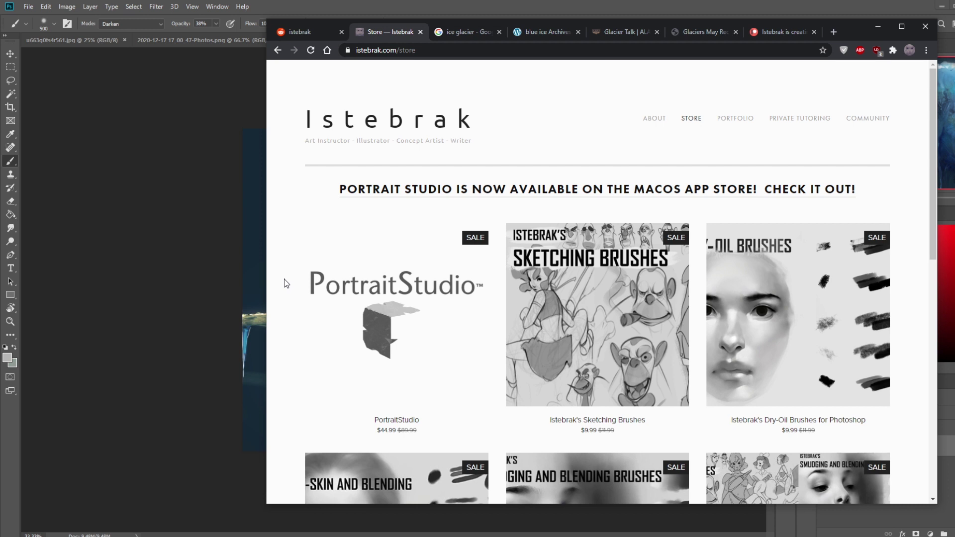
left_click(323, 32)
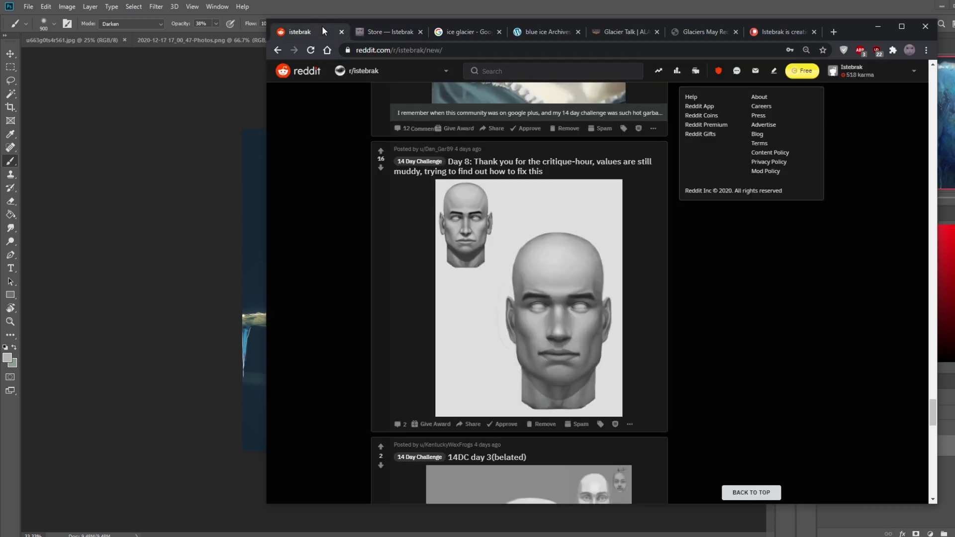
Step: Minimize the browser to reveal the Ice_Mammoth_Test.clip_ready1.png painting in Photoshop
left_click(874, 27)
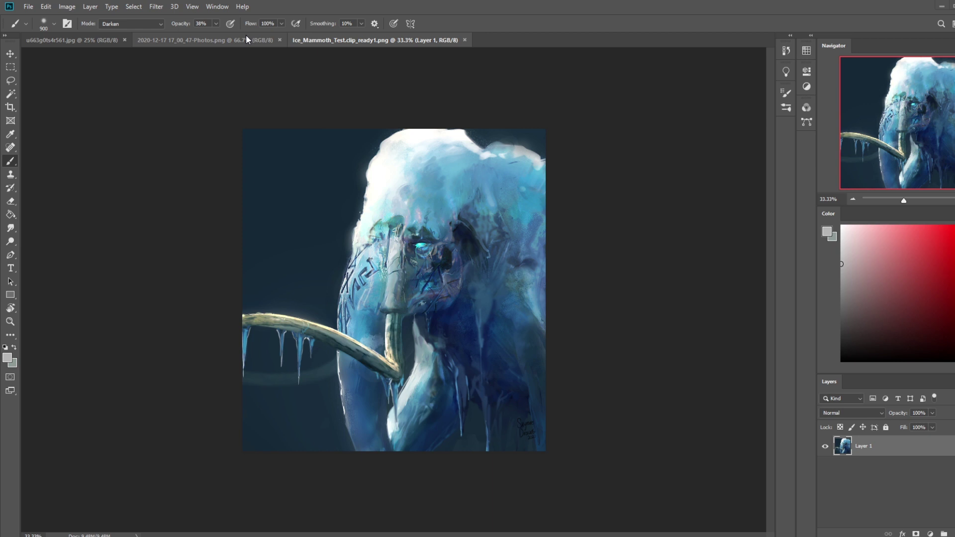
Step: Switch document tabs to u663g0ts4r561.jpg, then bring the Chrome subreddit window to front
left_click(219, 34)
left_click(343, 36)
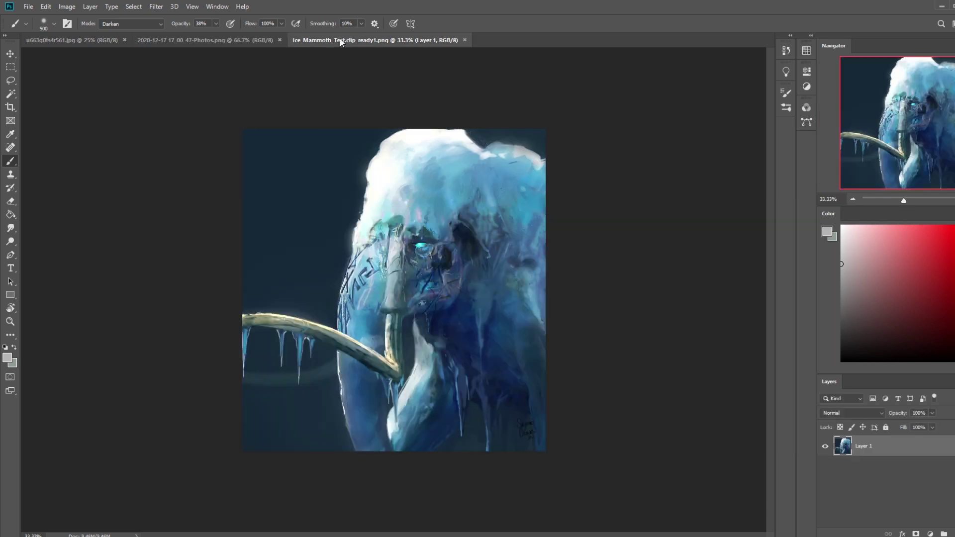
left_click(90, 40)
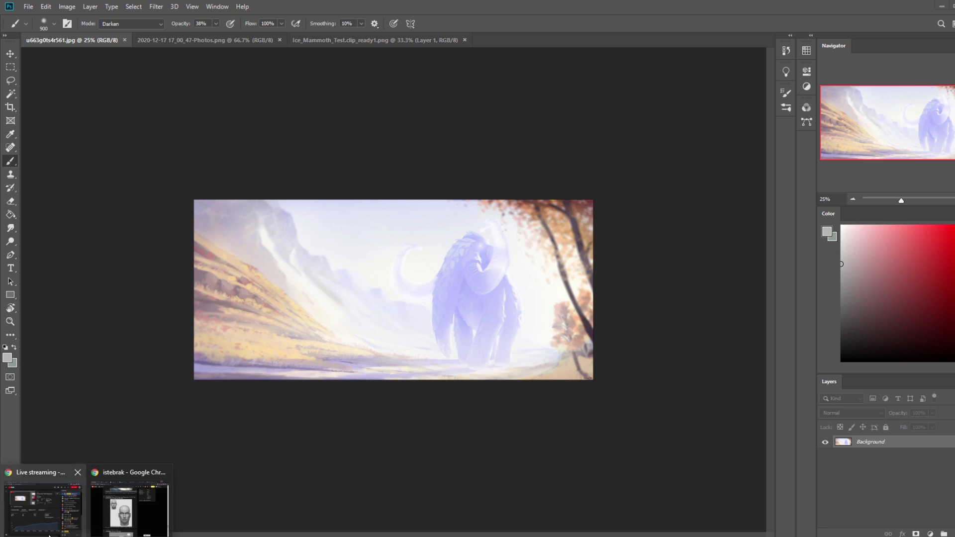
left_click(97, 518)
left_click(98, 518)
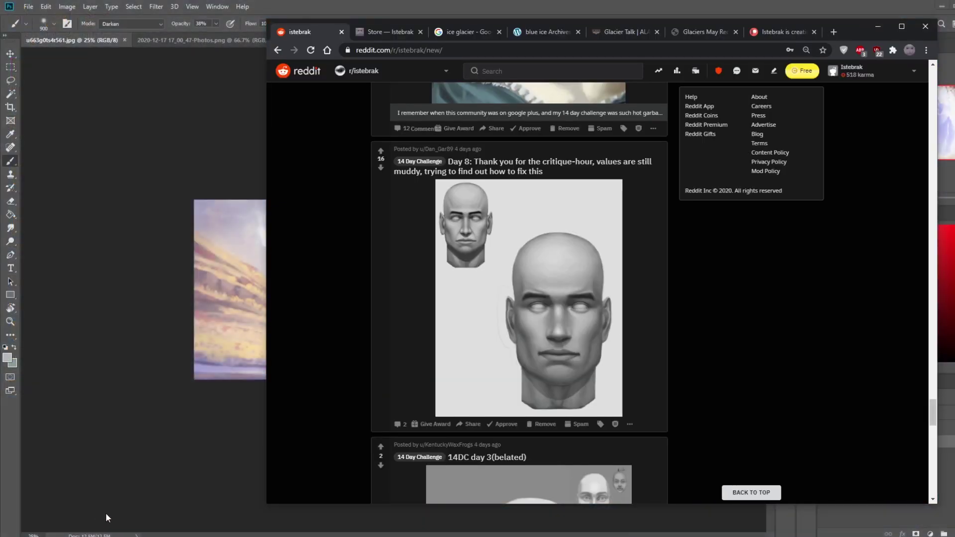
Step: Open the GlacierHub blue ice article, maximize the browser, and scroll through it
left_click(545, 32)
left_click_drag(849, 26, 785, 39)
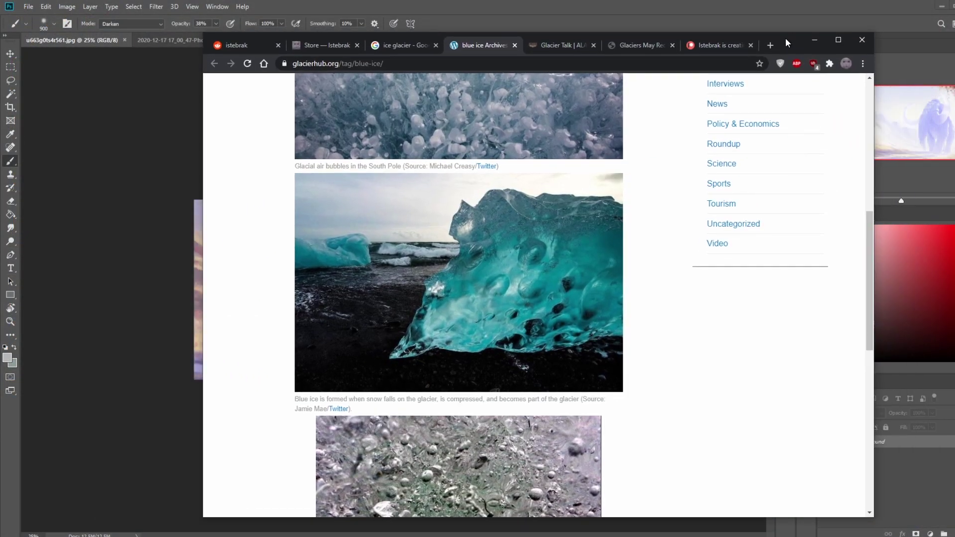
double_click(785, 36)
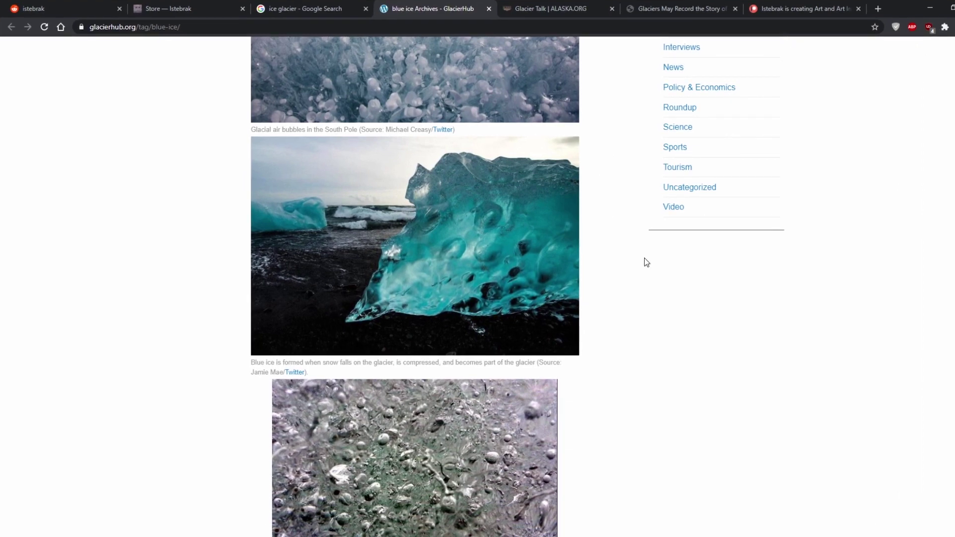
scroll(612, 228, "up", 8)
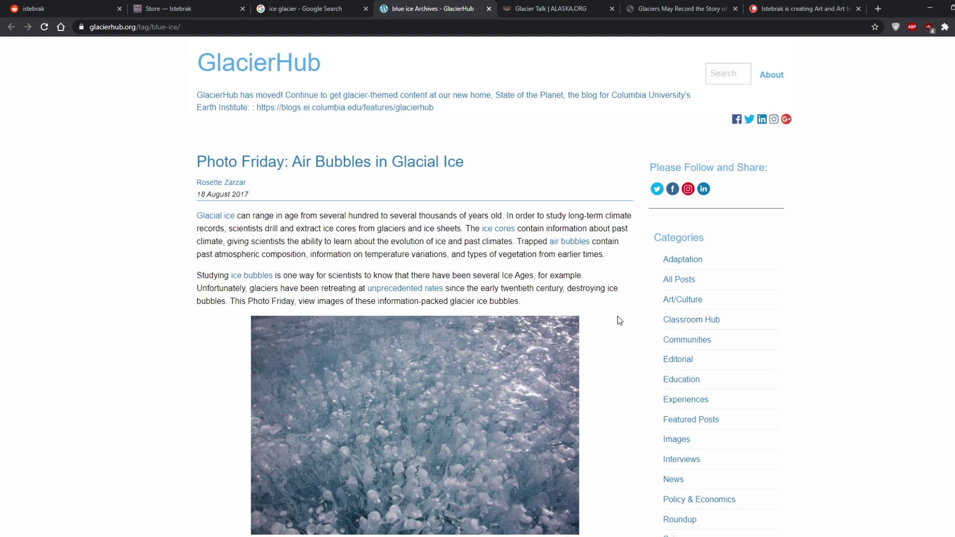
scroll(619, 320, "down", 3)
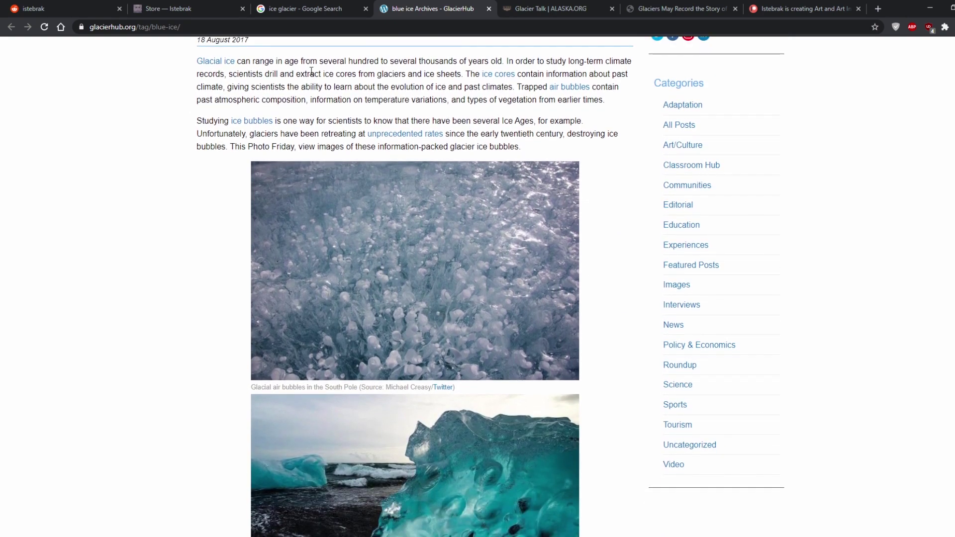
Step: Switch to the "ice glacier" Google Images results and scroll them
left_click(309, 6)
scroll(364, 253, "up", 4)
scroll(365, 253, "down", 10)
scroll(365, 253, "down", 10)
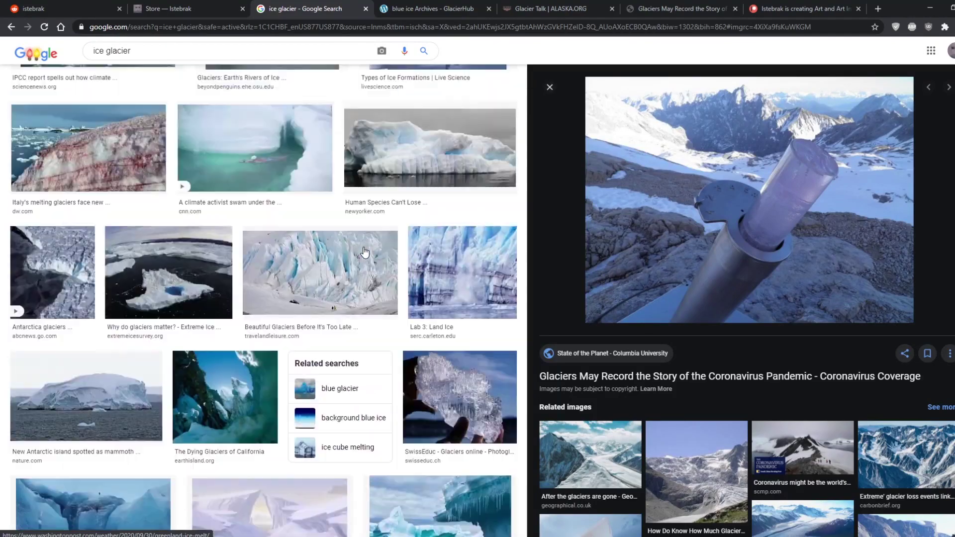
Step: Scroll up the results and preview the Jerusalem Post melting glaciers photo
scroll(365, 253, "up", 10)
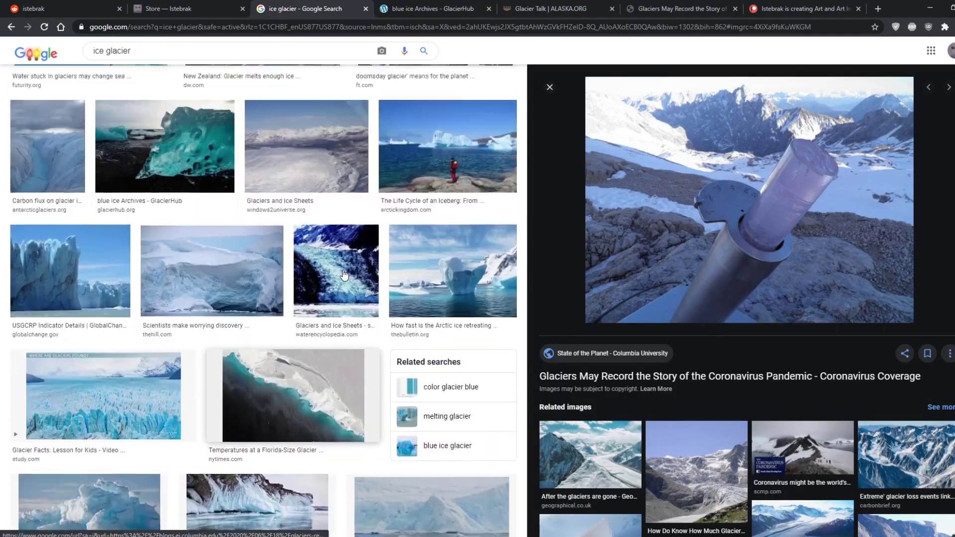
scroll(342, 275, "up", 10)
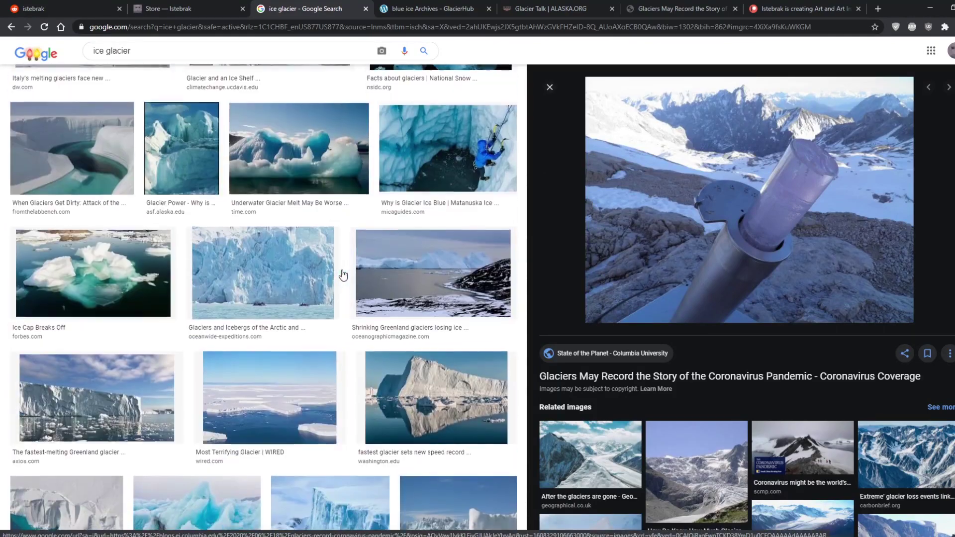
scroll(298, 307, "up", 10)
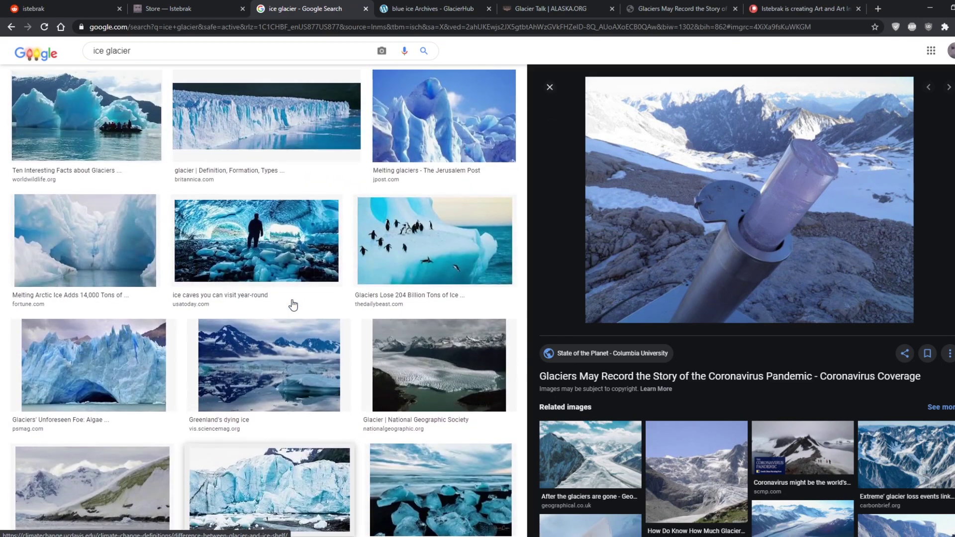
scroll(293, 302, "up", 3)
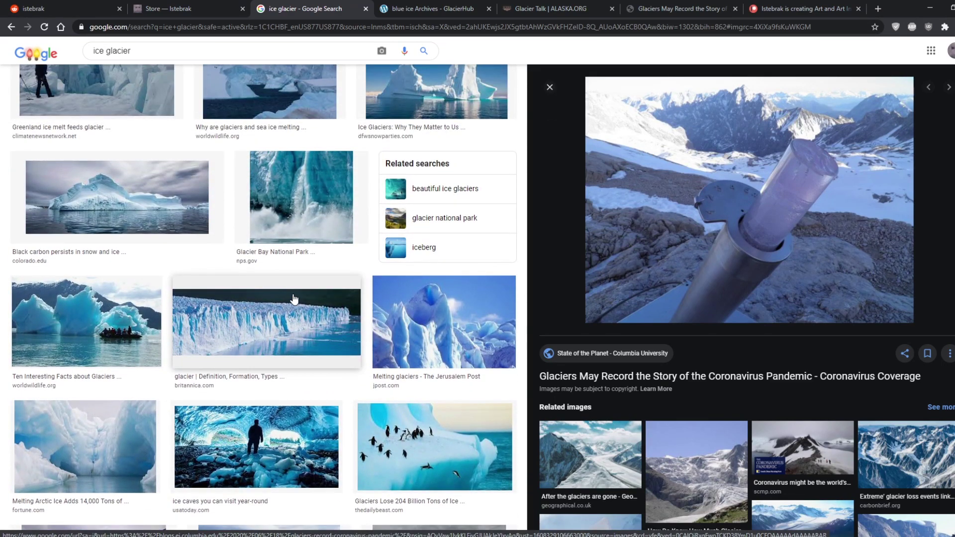
left_click(453, 340)
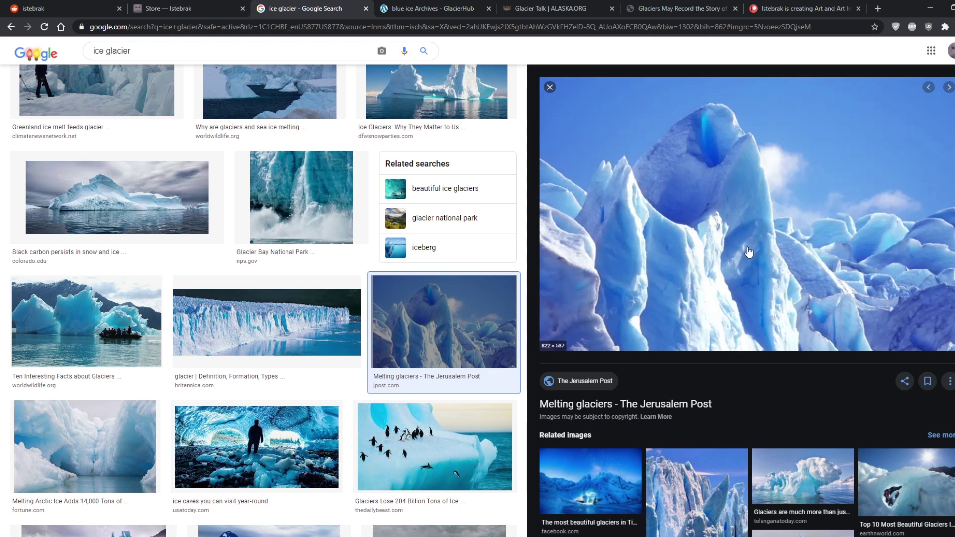
Step: Snip a screenshot of the melting glaciers preview, then preview the Telangana Today iceberg photo
left_click(822, 477)
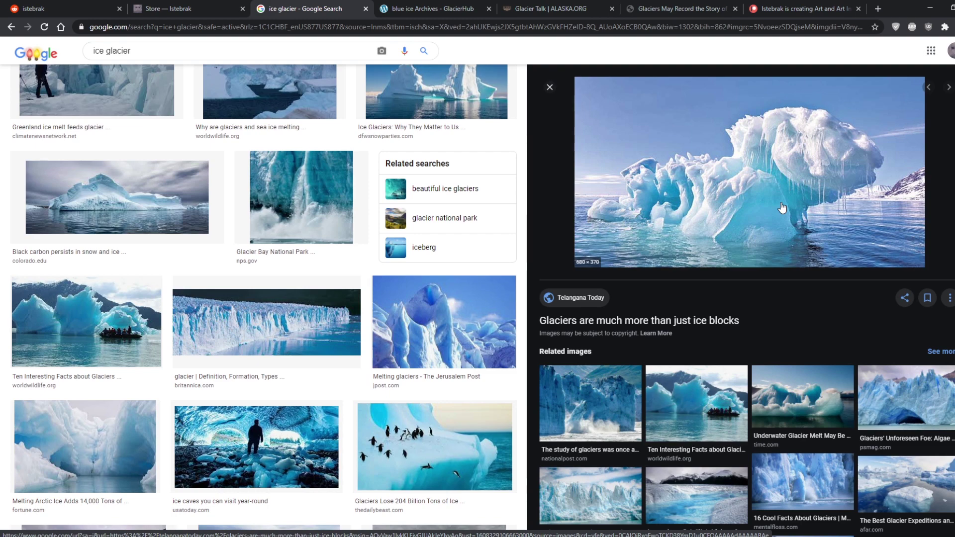
left_click(444, 322)
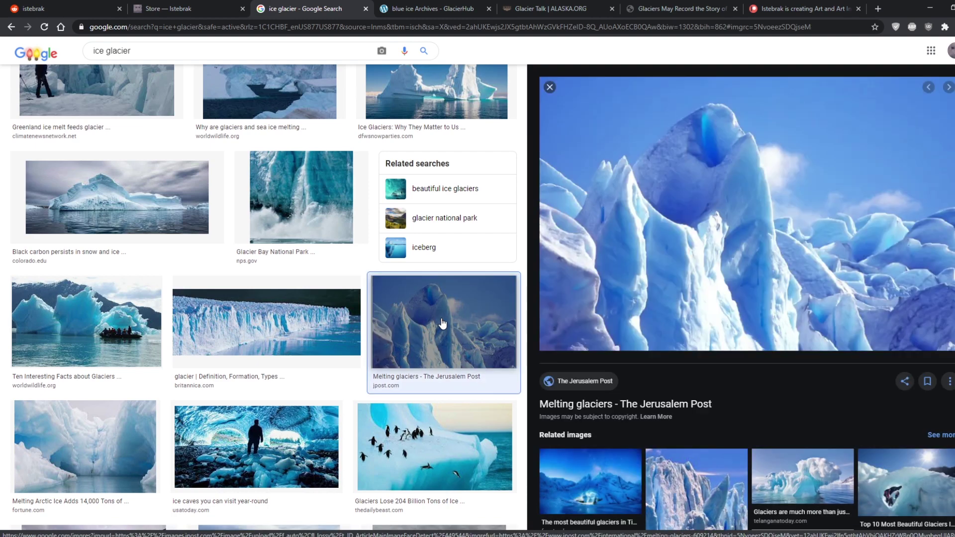
key("Print")
left_click_drag(551, 90, 826, 353)
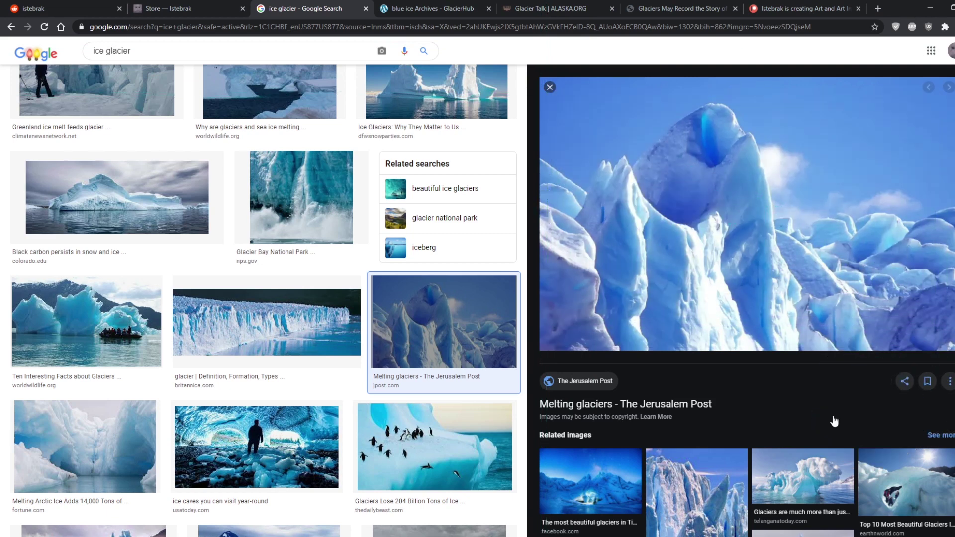
left_click(796, 487)
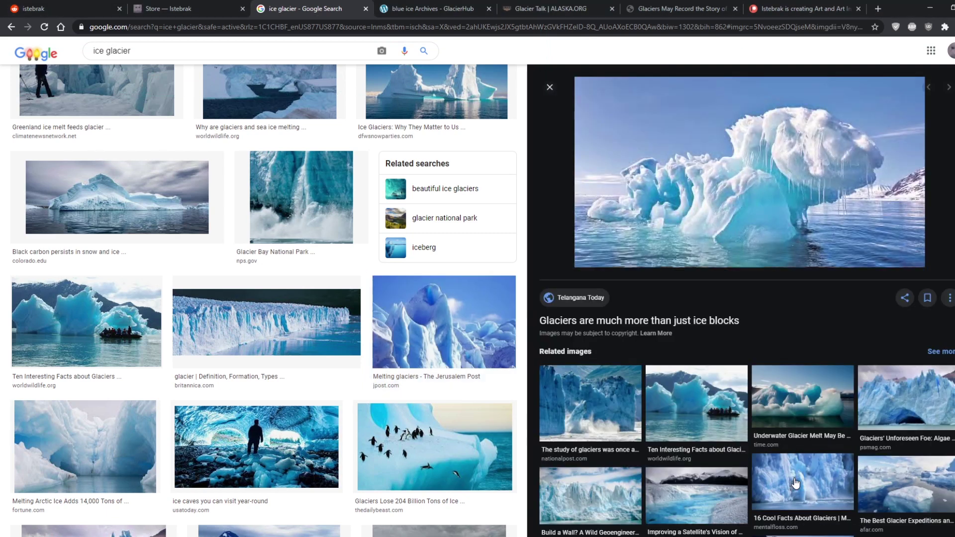
Step: Capture the iceberg preview screenshot, then restore and minimize Chrome to show u663g0ts4r561.jpg
key("Print")
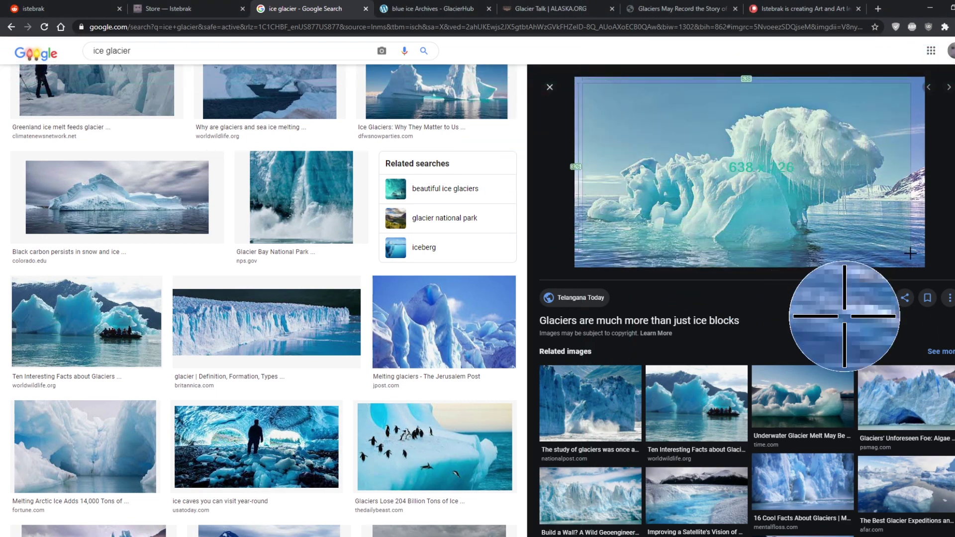
key("Escape")
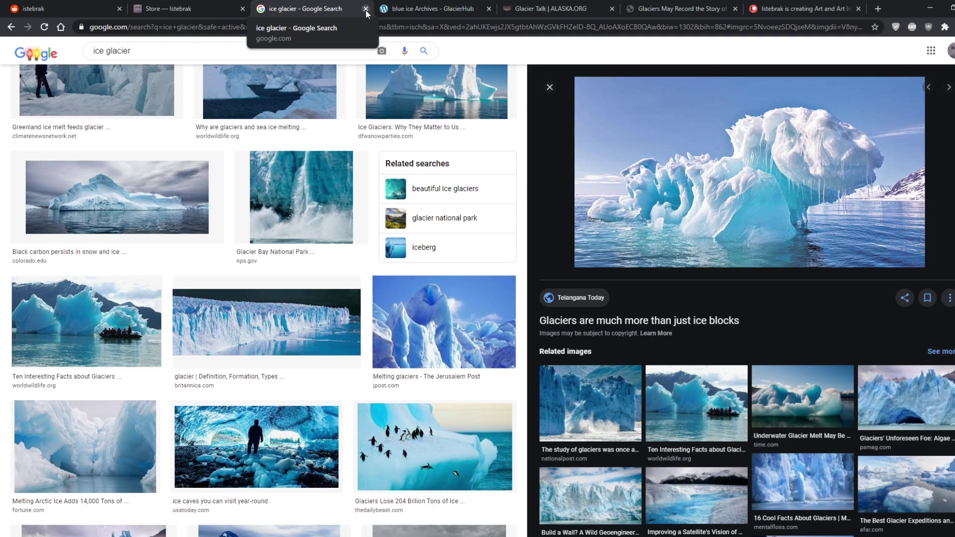
scroll(519, 253, "up", 15)
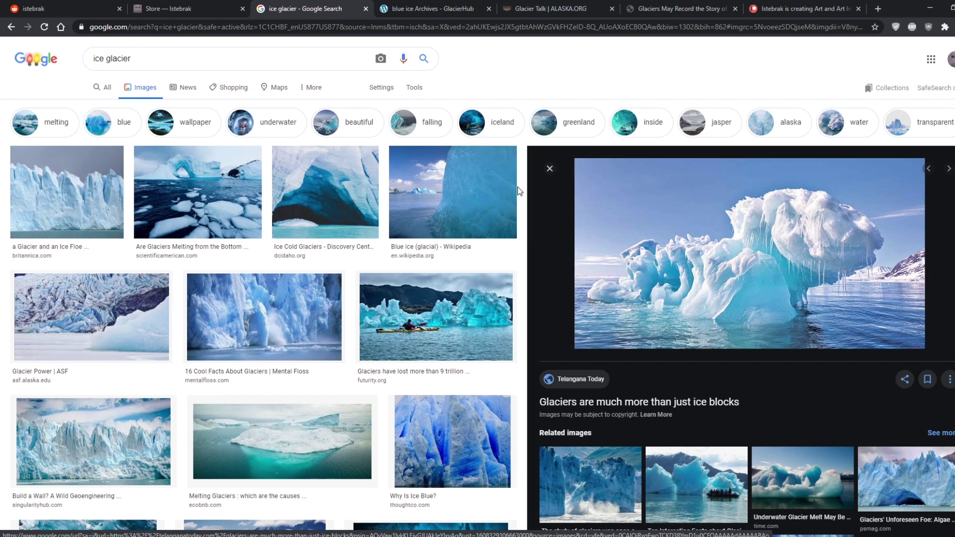
left_click(949, 12)
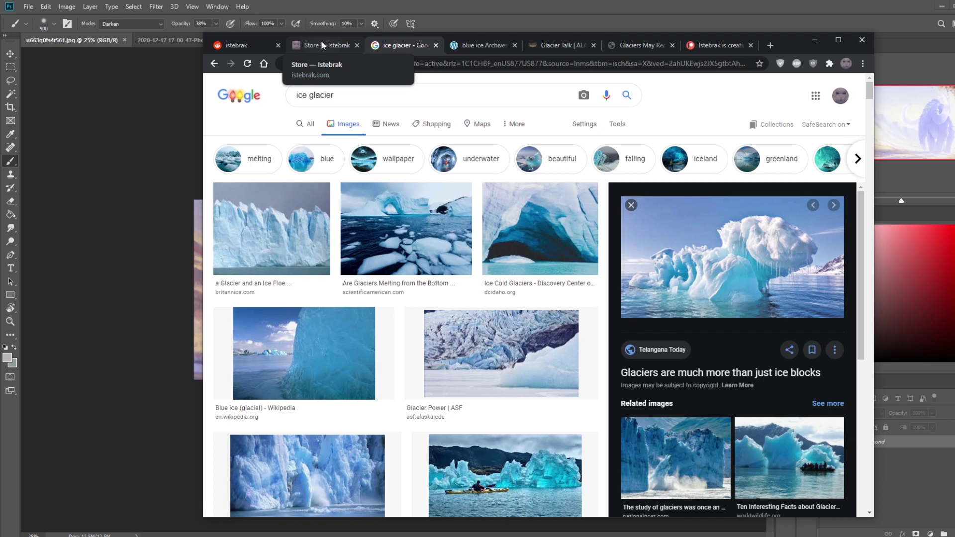
left_click(814, 40)
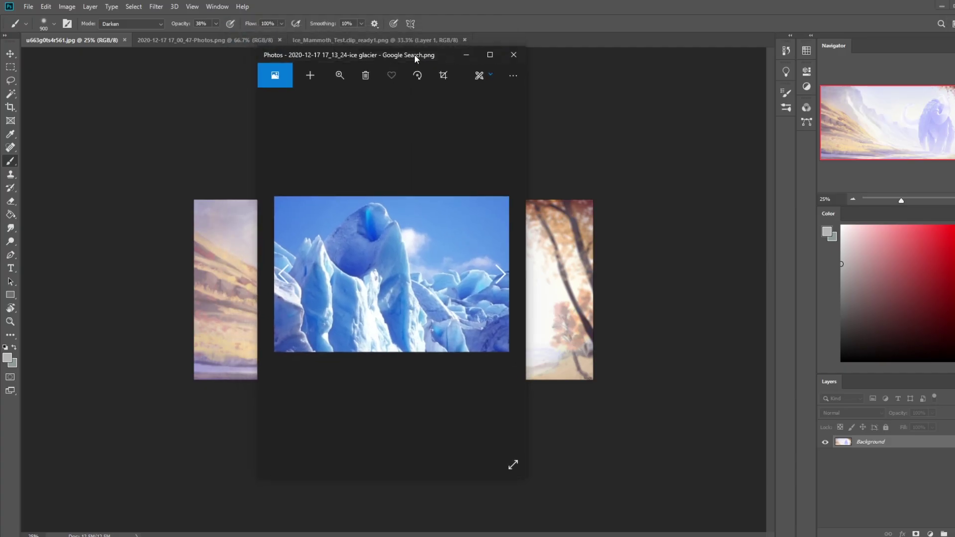
Step: Close the Photos viewers and move the glacier reference screenshot window beside the painting
key("alt+F4")
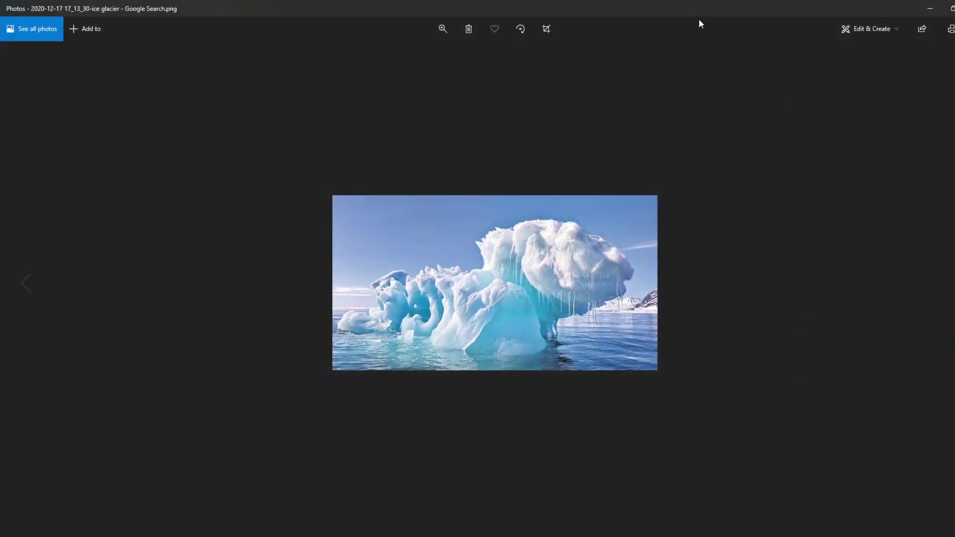
key("alt+F4")
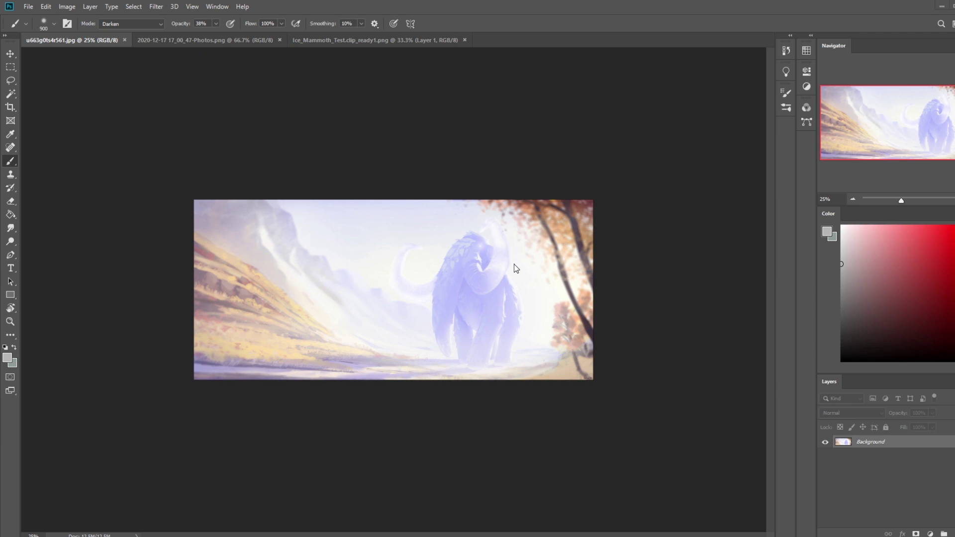
left_click_drag(954, 29, 777, 66)
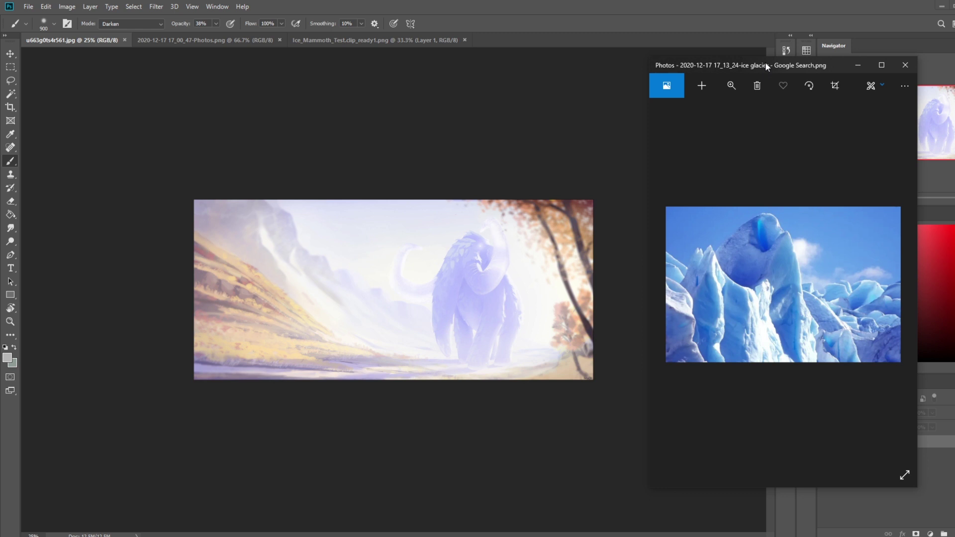
Step: Nudge the glacier reference window right, then bring the mammoth painting back in front
left_click_drag(768, 64, 775, 65)
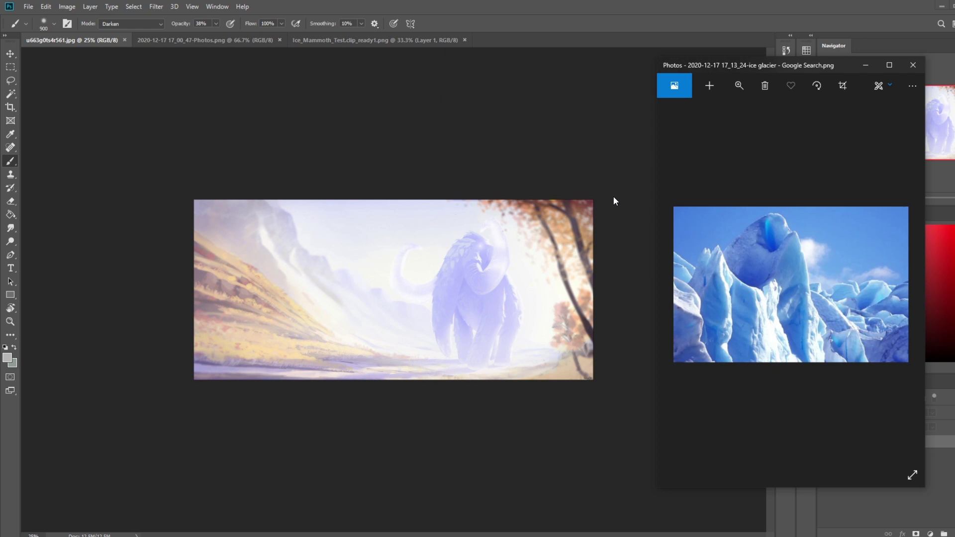
left_click(473, 161)
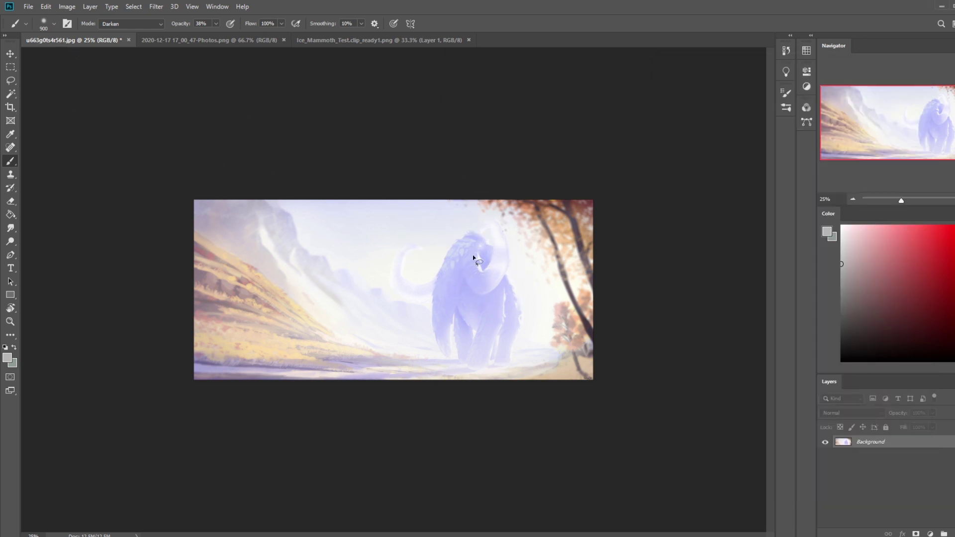
key("l")
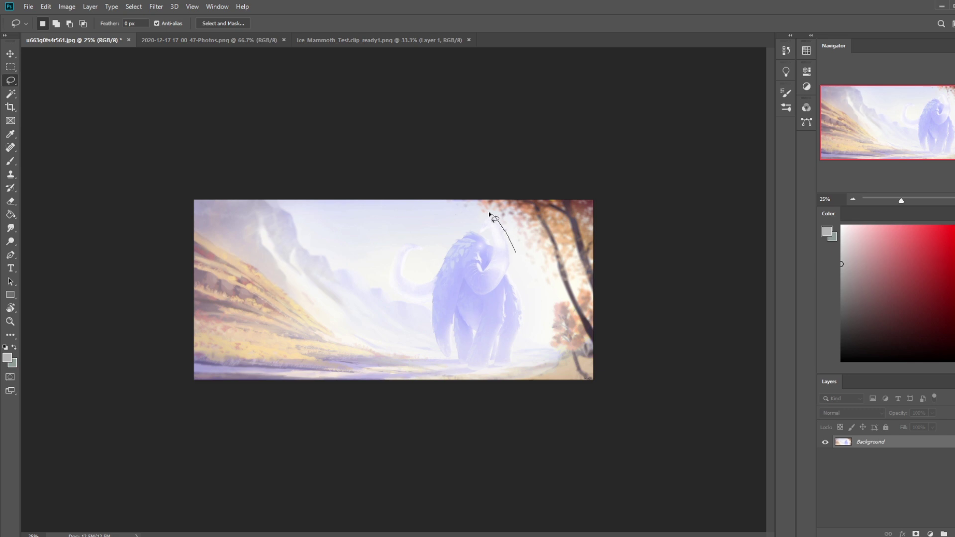
mouse_move(393, 233)
left_mouse_down()
mouse_move(394, 293)
mouse_move(421, 300)
left_mouse_up()
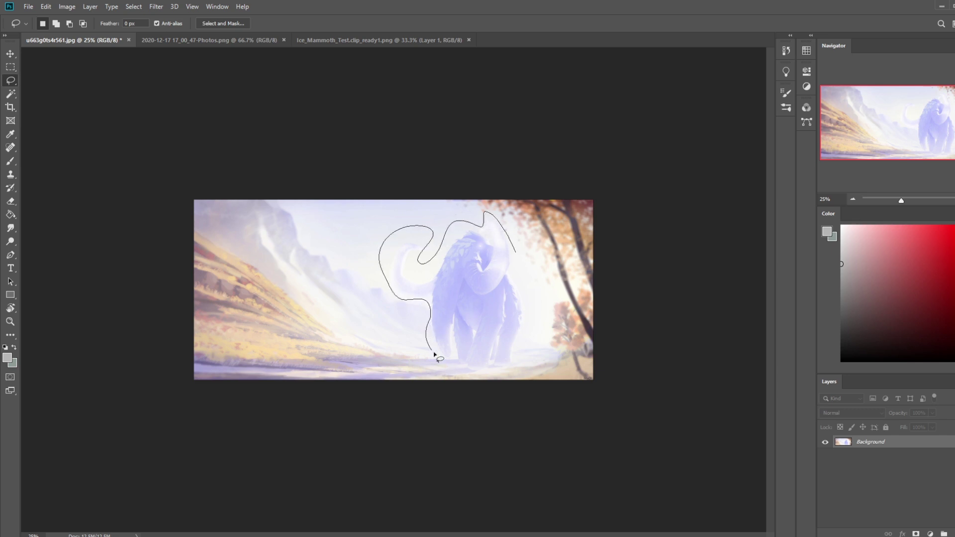
mouse_move(488, 368)
left_mouse_down()
mouse_move(517, 363)
mouse_move(527, 271)
mouse_move(518, 256)
left_mouse_up()
key("ctrl+d")
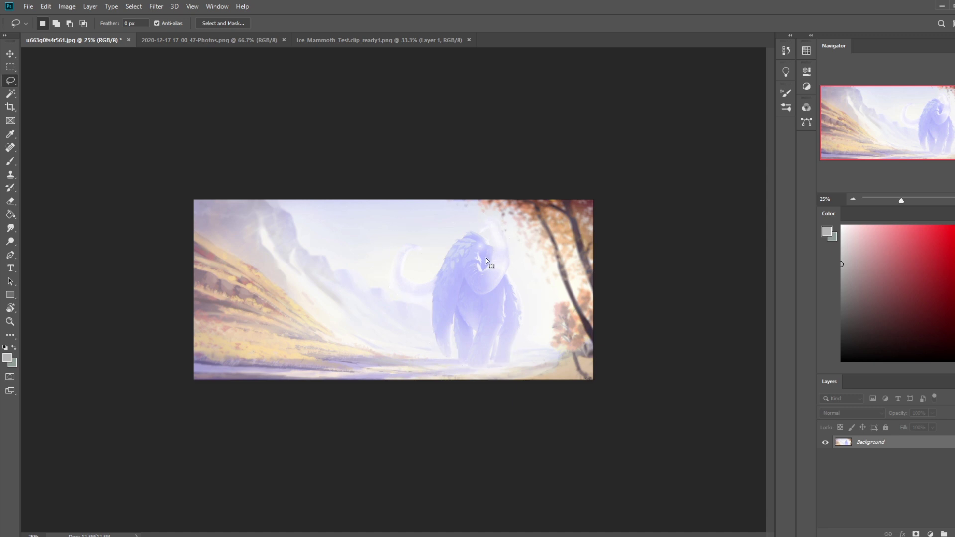
key("b")
left_click(10, 94)
left_click(431, 255, "shift")
left_click(441, 283, "shift")
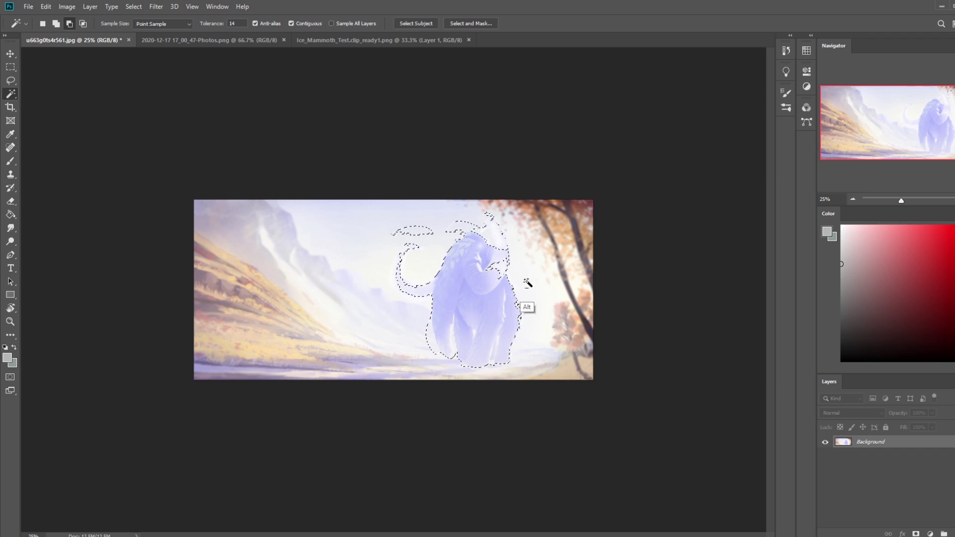
left_click(539, 287, "alt")
left_click(436, 357, "alt")
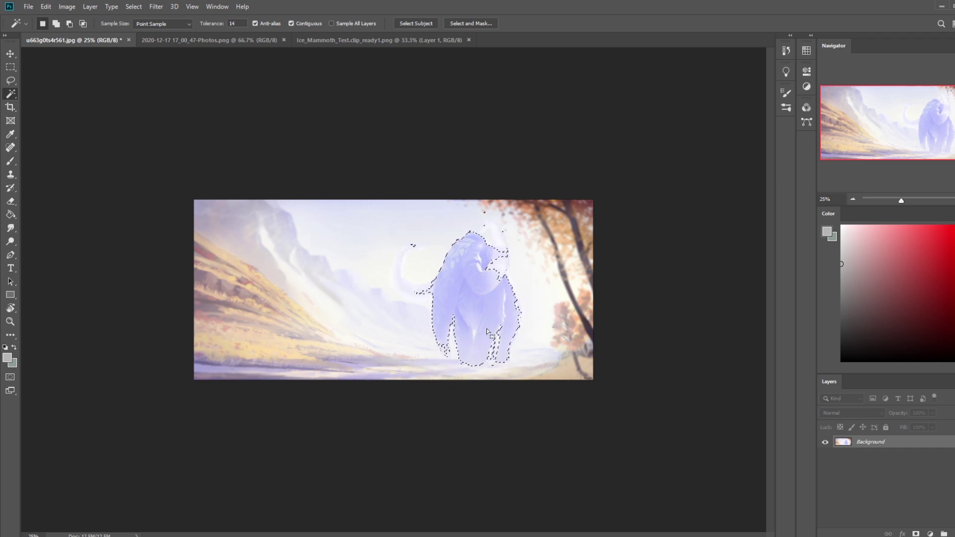
left_click(502, 318, "shift")
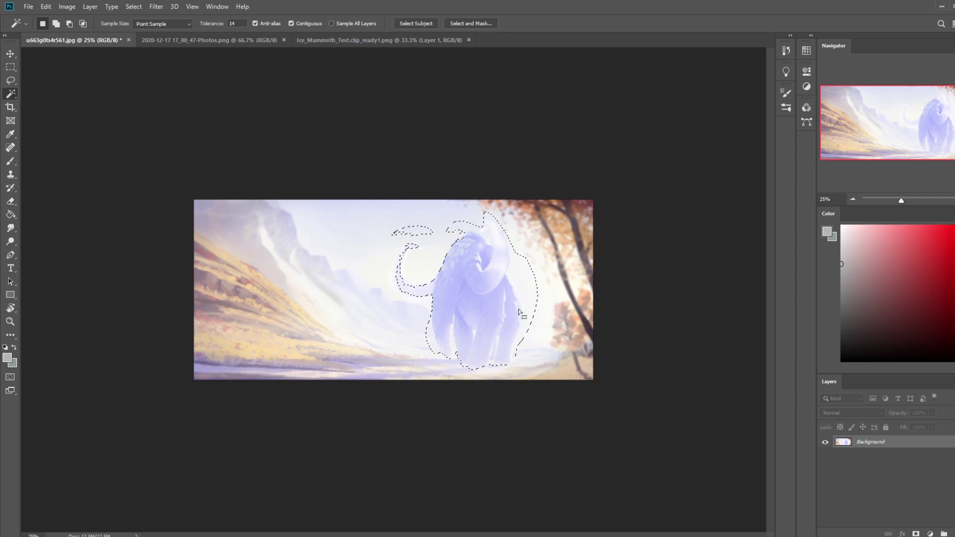
right_click(500, 269)
left_click(512, 274)
key("b")
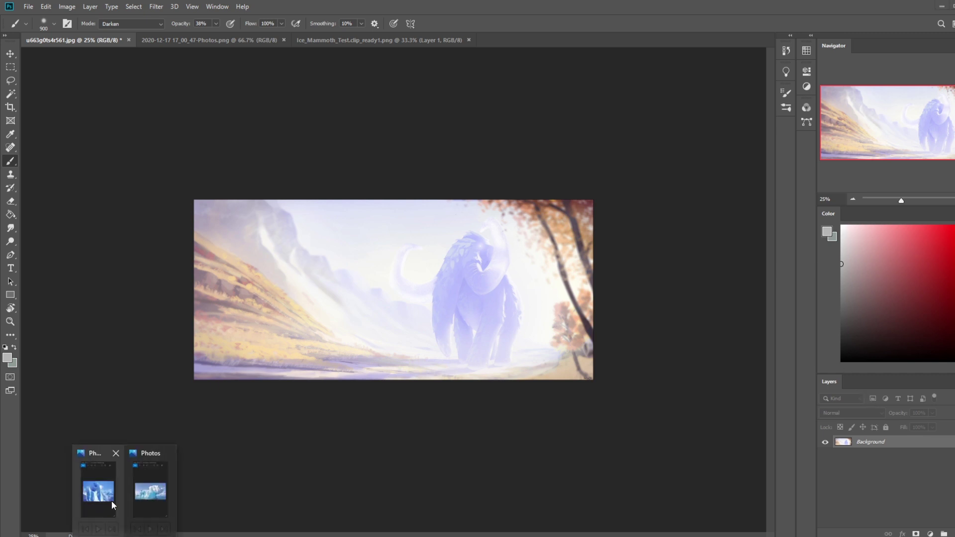
Step: Return from the glacier reference, pick a blue hue, and set the brush blend mode to Color
left_click(98, 492)
key("alt+Tab")
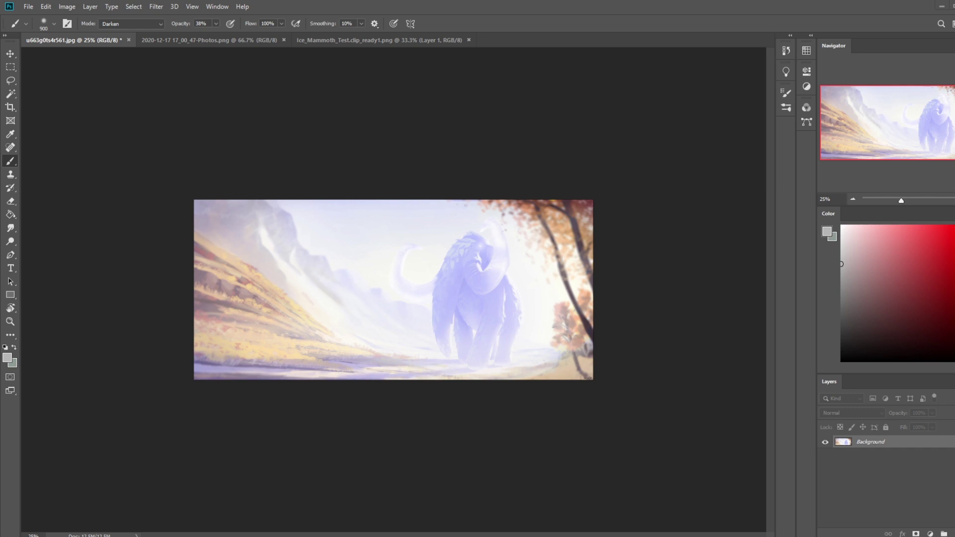
left_click_drag(949, 283, 952, 296)
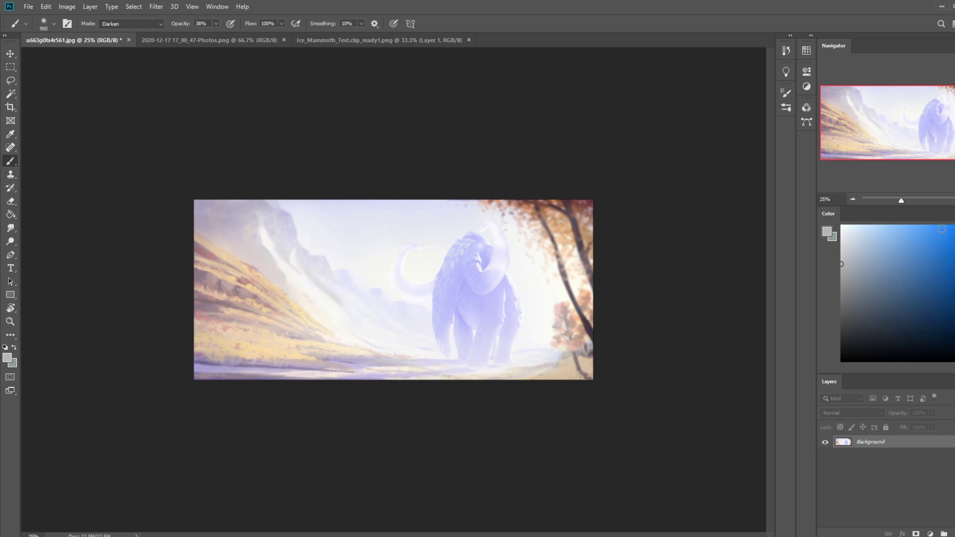
left_click(131, 23)
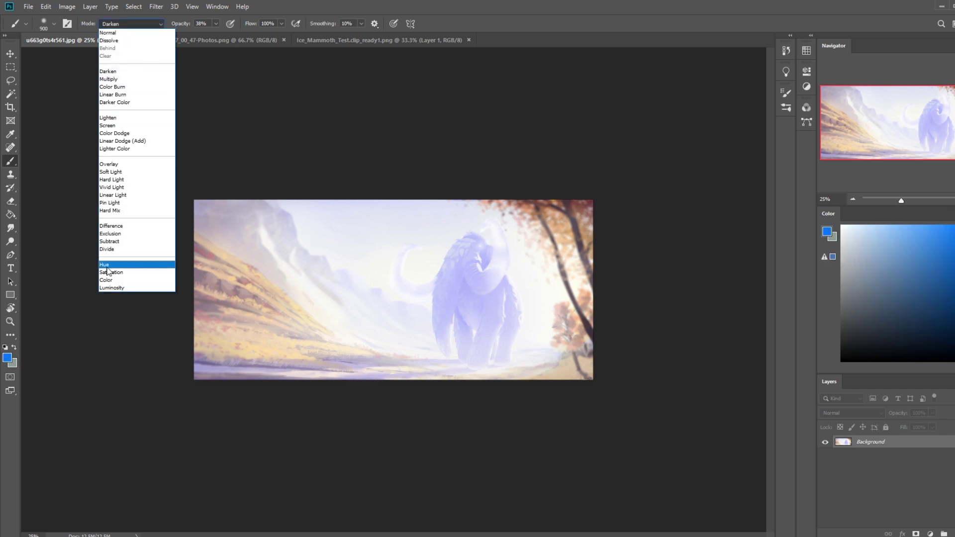
left_click(107, 280)
Step: Paint the blue tint over the mammoth's head, body, feet and tusks at 66% opacity, brush 200–800
mouse_move(454, 290)
left_mouse_down()
mouse_move(470, 274)
mouse_move(460, 302)
mouse_move(482, 319)
mouse_move(467, 259)
mouse_move(483, 340)
left_mouse_up()
key("bracketleft")
key("bracketleft")
key("bracketleft")
key("bracketleft")
key("bracketleft")
key("bracketleft")
key("bracketleft")
key("bracketleft")
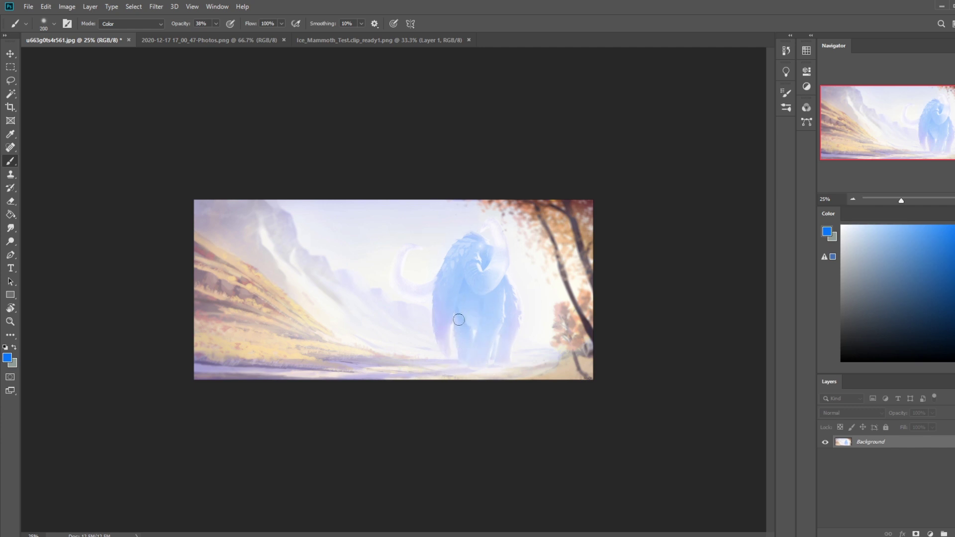
key("bracketright")
key("bracketright")
key("bracketright")
key("bracketright")
key("bracketleft")
left_click_drag(229, 34, 229, 35)
key("bracketleft")
key("bracketleft")
key("bracketright")
key("bracketright")
key("bracketright")
key("bracketright")
key("bracketright")
key("bracketright")
key("bracketright")
key("bracketleft")
key("bracketleft")
Step: Dodge the head and tusk highlights at 11% exposure with a 175–300 brush
left_click(12, 241)
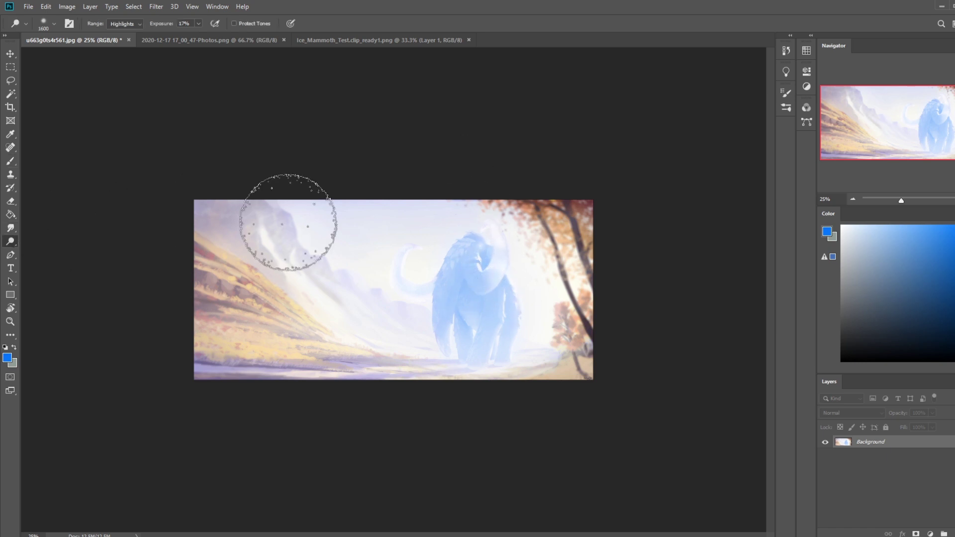
key("bracketleft")
key("bracketleft")
key("bracketleft")
key("bracketleft")
key("bracketleft")
key("bracketleft")
key("bracketleft")
key("bracketleft")
key("bracketleft")
key("bracketleft")
key("bracketleft")
key("bracketleft")
key("bracketleft")
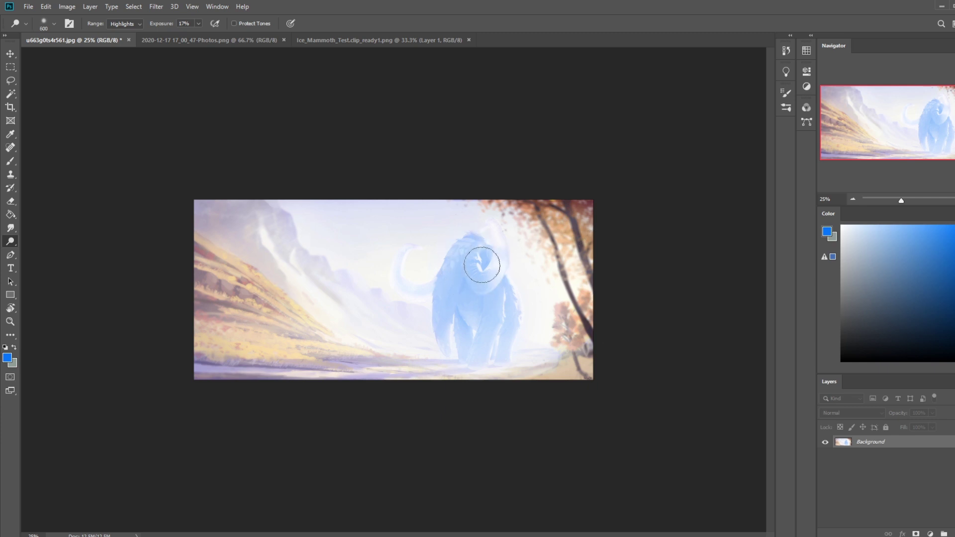
key("bracketleft")
left_click(198, 24)
left_click_drag(196, 35, 192, 35)
key("bracketright")
key("bracketright")
key("bracketright")
key("bracketright")
key("bracketright")
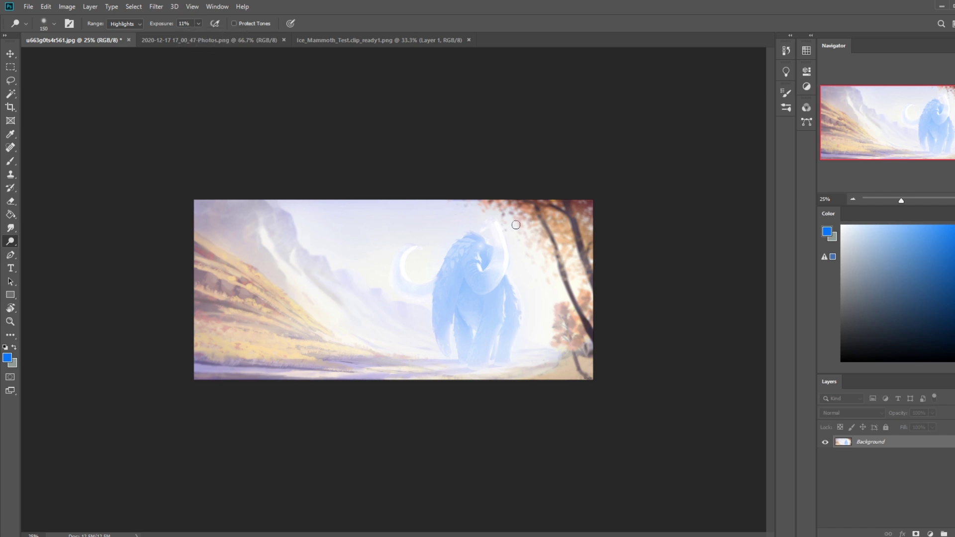
key("bracketleft")
key("bracketleft")
key("bracketleft")
Step: Set the Sponge Tool to Saturate and deepen the mammoth's blue at 33.3% zoom, brush 100–125
right_click(11, 243)
left_click(50, 264)
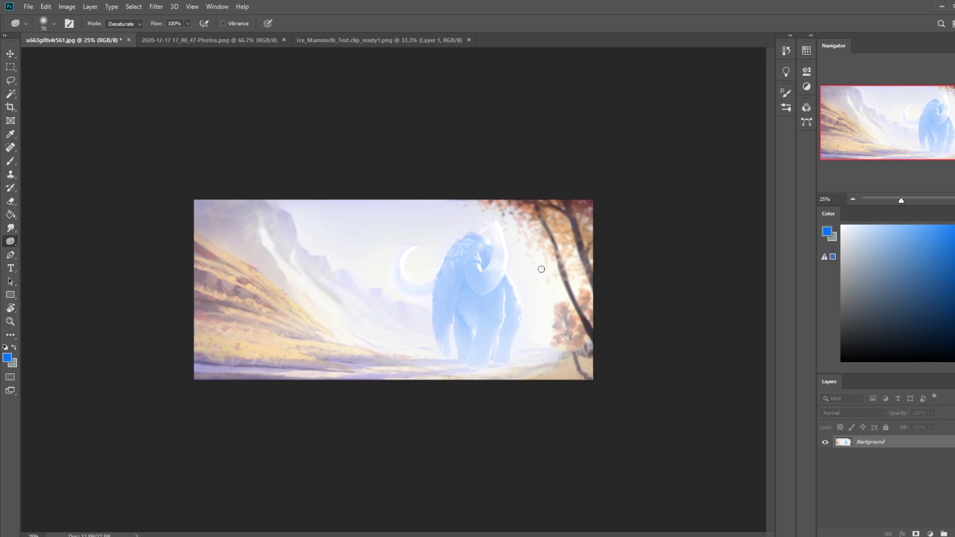
key("bracketright")
left_click(137, 28)
key("bracketleft")
key("ctrl+plus")
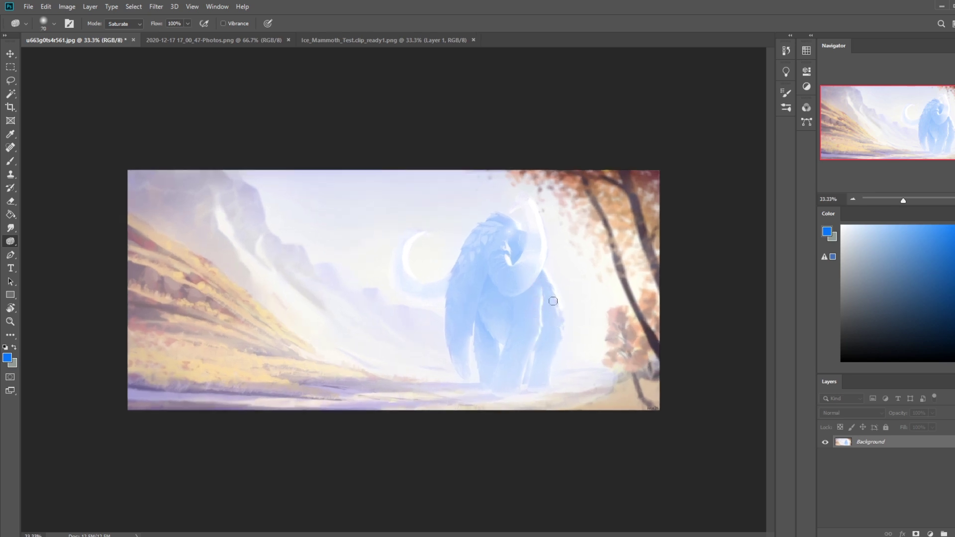
key("bracketright")
key("bracketright")
key("bracketright")
Step: Switch to the Brush and place the ice glacier reference photo beside the painting
right_click(500, 269)
key("m")
right_click(519, 245)
left_click(249, 145)
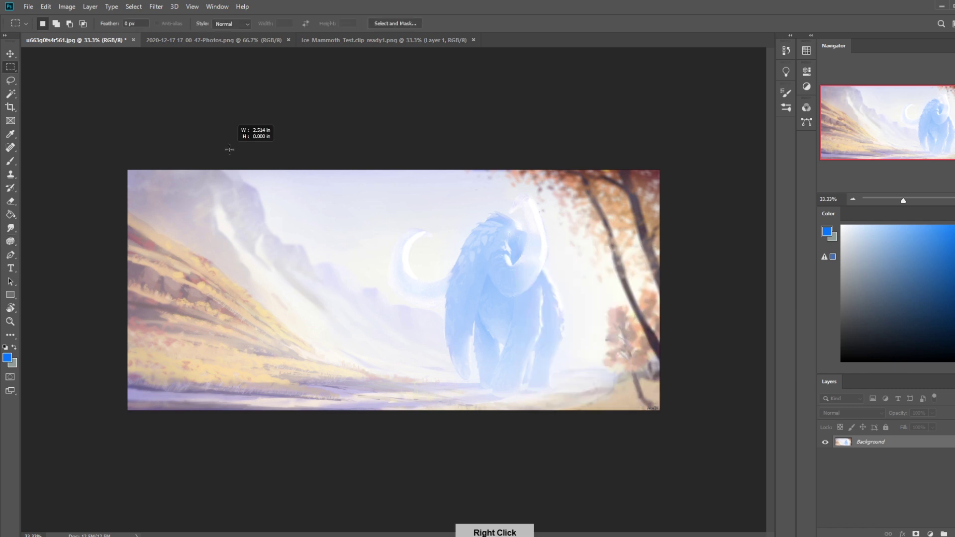
left_click(10, 244)
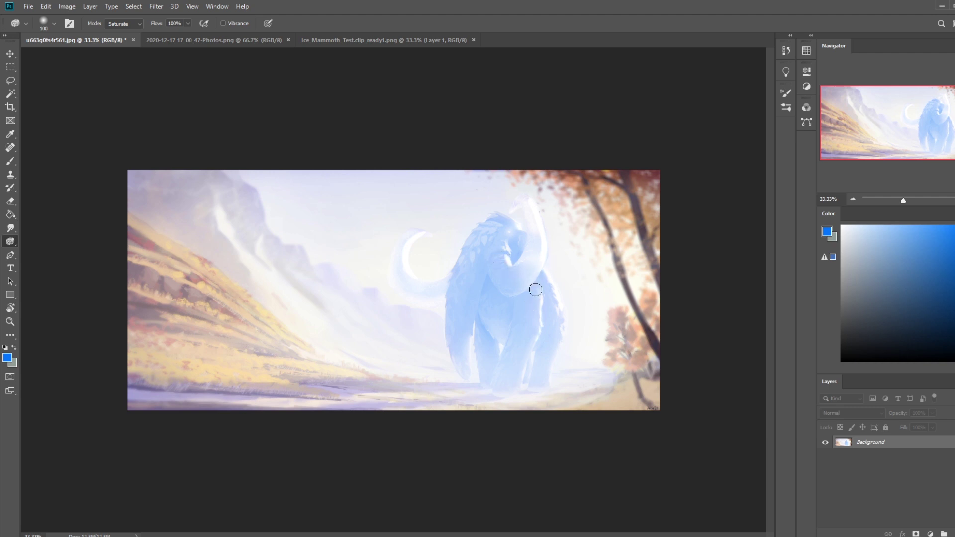
key("b")
key("alt+Tab")
left_click_drag(915, 85, 798, 85)
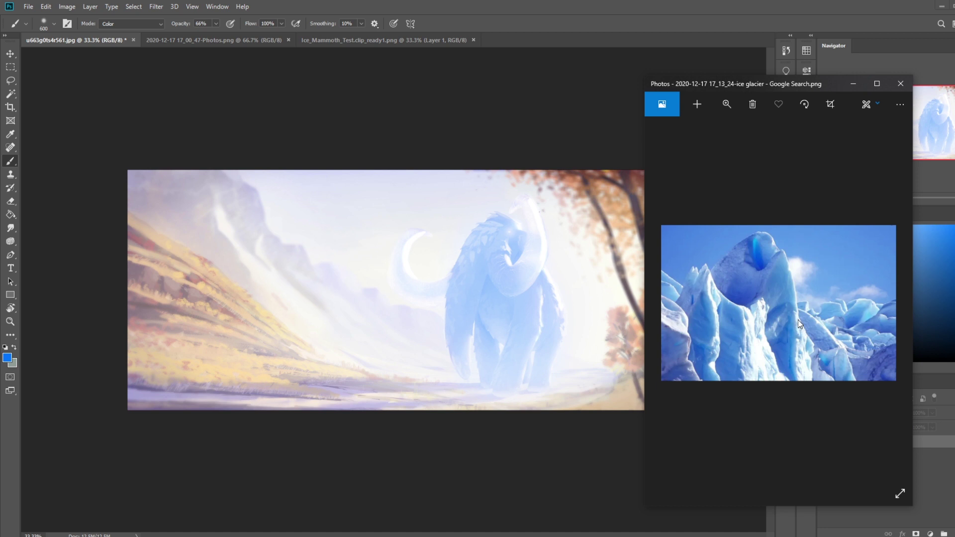
Step: Close the glacier reference, sample the mammoth's light blue, and choose a cyan-blue paint colour
left_click(853, 84)
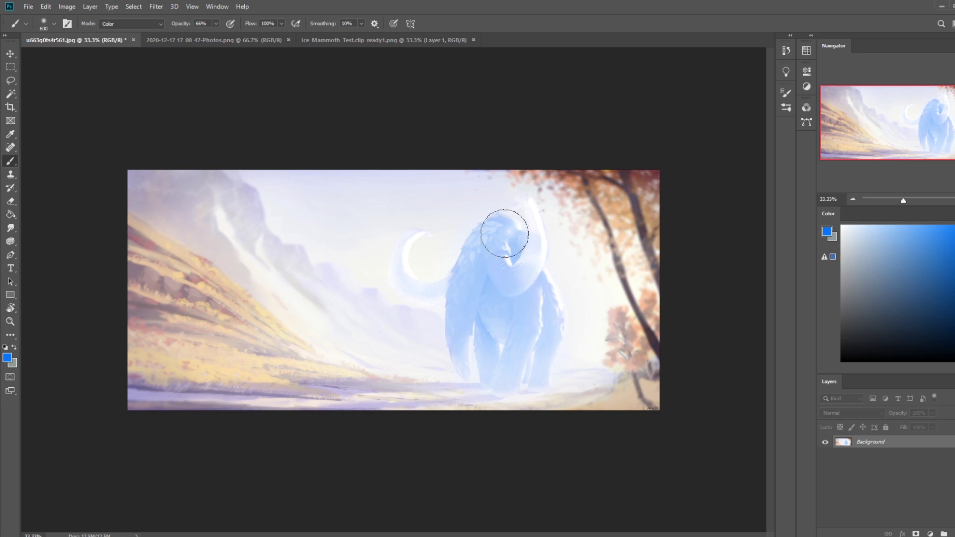
left_click(509, 269, "alt")
key("bracketleft")
key("bracketleft")
key("bracketleft")
key("bracketleft")
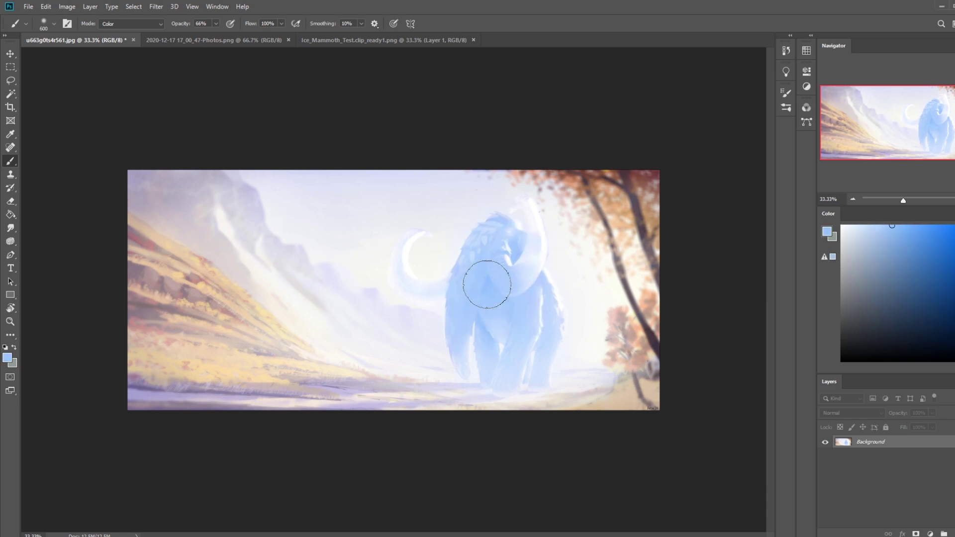
key("bracketleft")
key("bracketleft")
left_click_drag(909, 229, 909, 225)
key("bracketright")
key("bracketright")
key("bracketright")
key("bracketright")
key("bracketright")
key("bracketright")
key("bracketright")
key("bracketright")
key("bracketright")
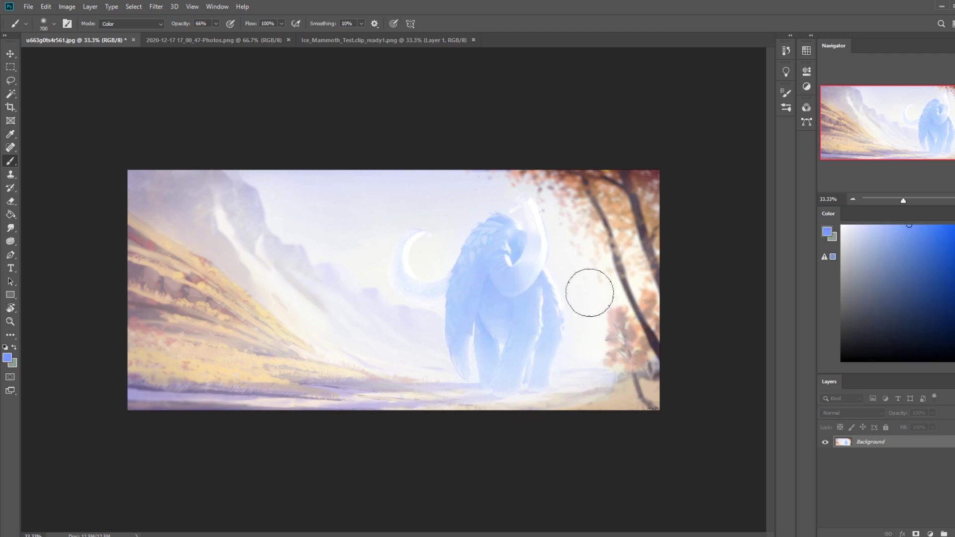
left_click_drag(952, 277, 952, 286)
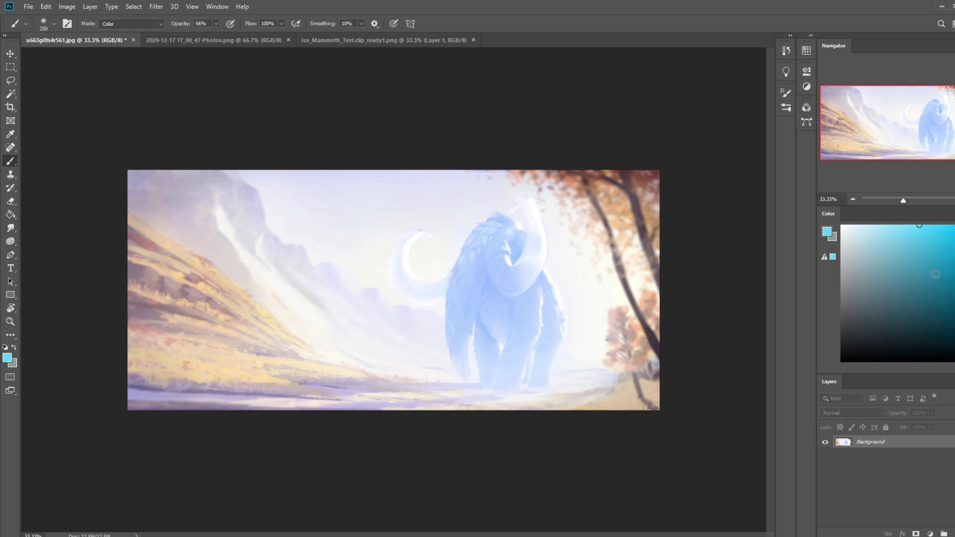
Step: Set brush opacity to 40% and brush size to 200 with the view at 25%
left_click(216, 24)
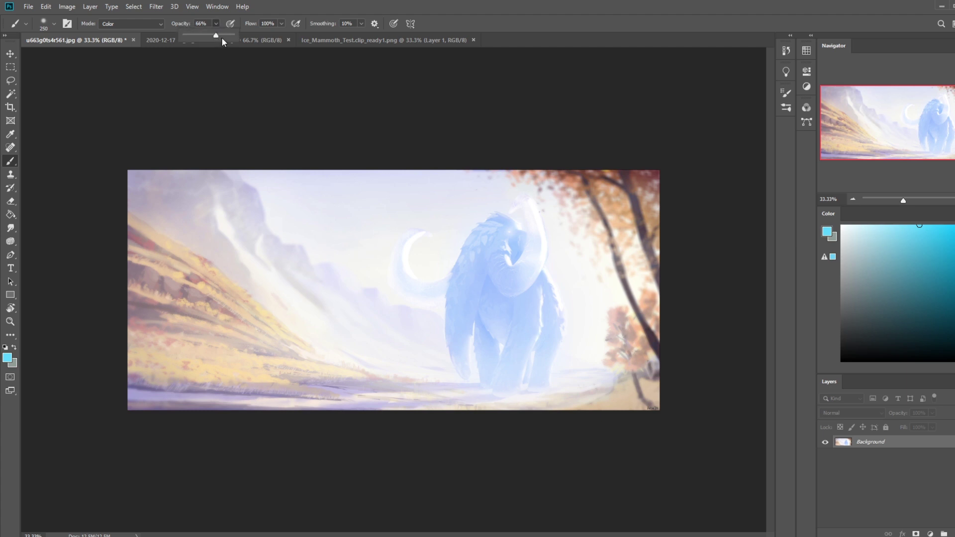
left_click_drag(225, 37, 227, 37)
left_click(499, 270)
key("bracketleft")
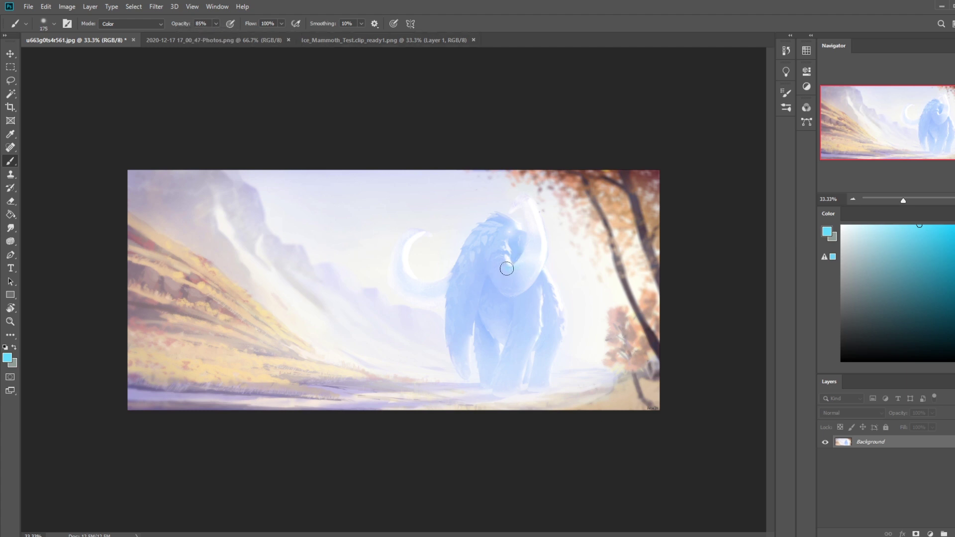
key("bracketright")
key("bracketright")
key("bracketright")
key("ctrl+minus")
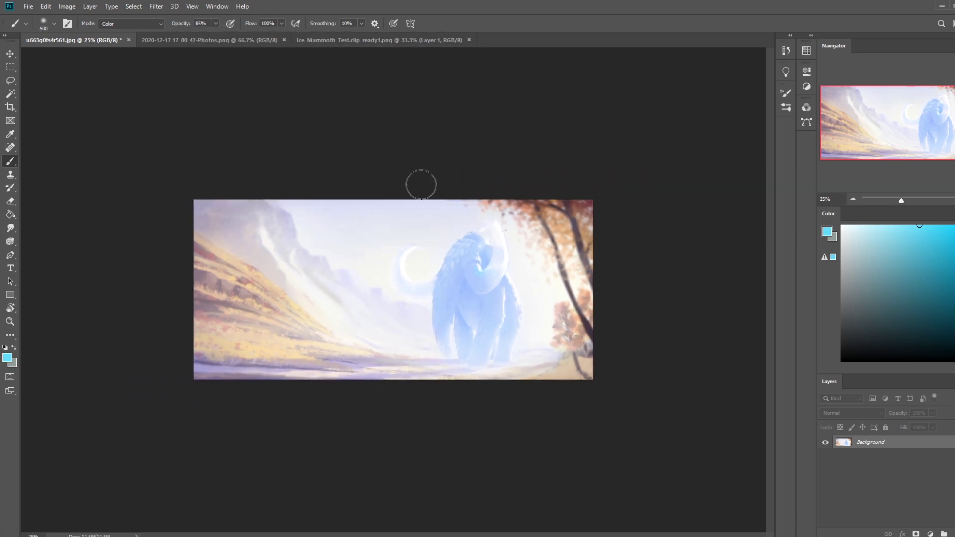
key("4")
key("bracketleft")
key("bracketleft")
key("bracketleft")
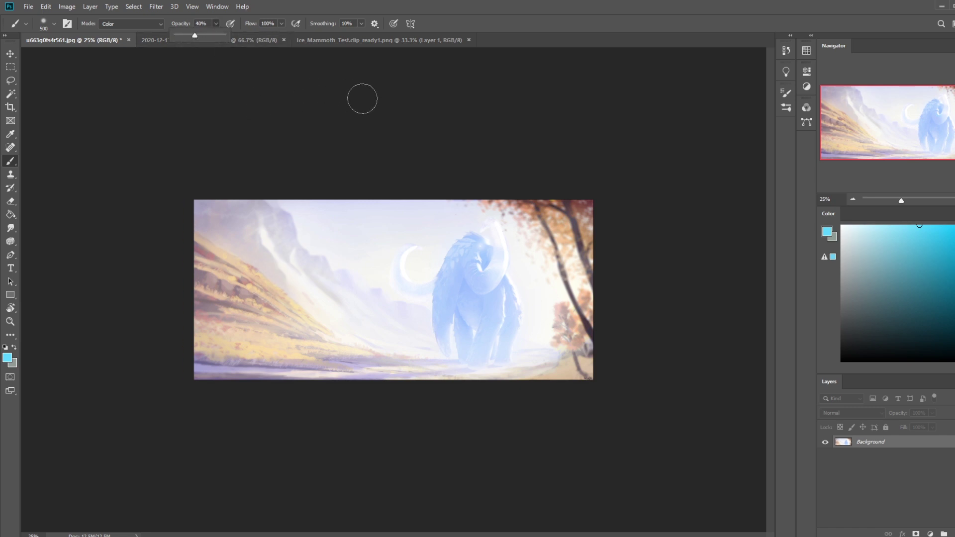
key("bracketleft")
Step: Paint cyan-blue over the mammoth's trunk and head, checking against the glacier reference photo
mouse_move(496, 272)
left_mouse_down()
mouse_move(475, 271)
mouse_move(490, 265)
left_mouse_up()
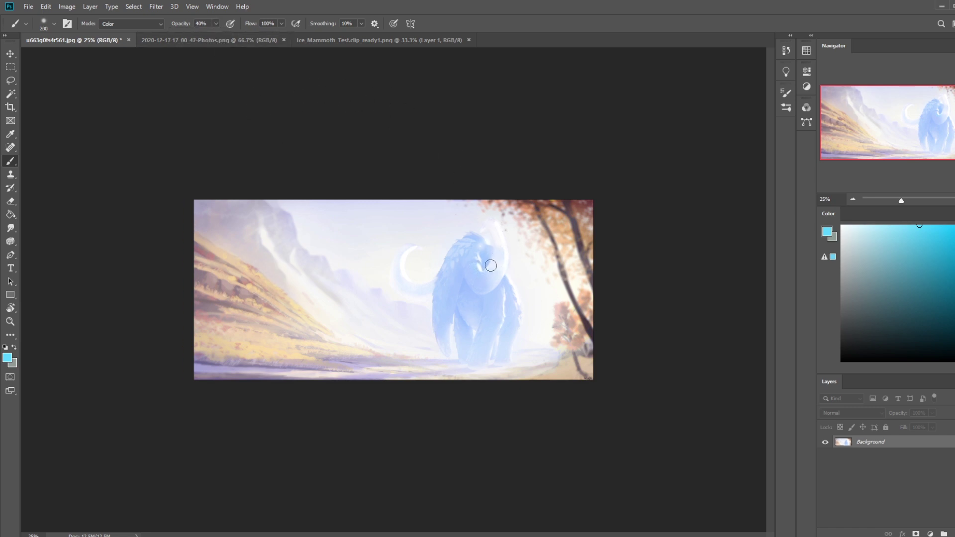
key("bracketright")
key("bracketright")
key("bracketleft")
key("bracketright")
key("bracketright")
key("bracketright")
key("bracketright")
key("bracketright")
key("bracketleft")
key("bracketleft")
left_click_drag(954, 92, 799, 94)
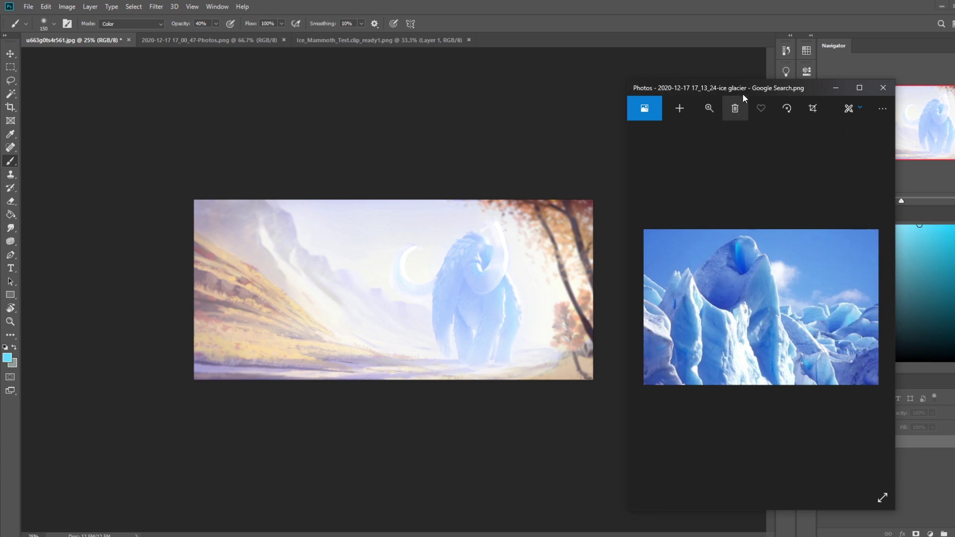
left_click_drag(745, 88, 954, 85)
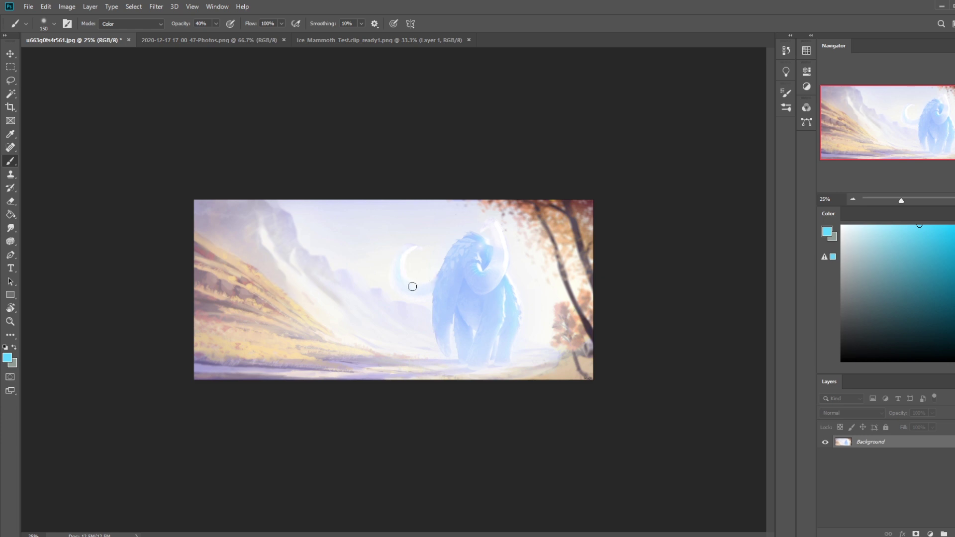
Step: Switch to the Dodge Tool with a 200 brush
left_click_drag(10, 241, 50, 239)
key("bracketleft")
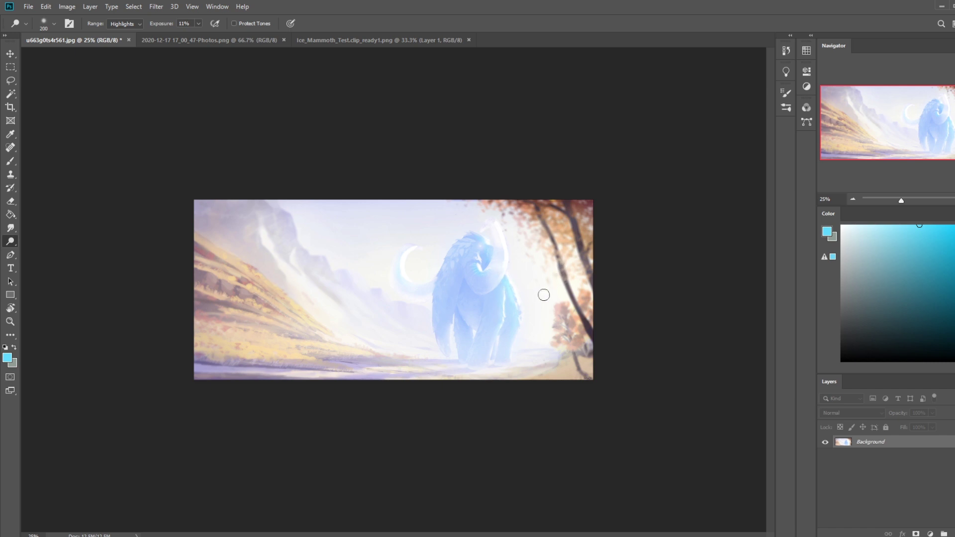
Step: Zoom in on the mammoth and compare before and after the last dodge in History
scroll(543, 298, "up", 3)
left_click_drag(667, 362, 371, 349)
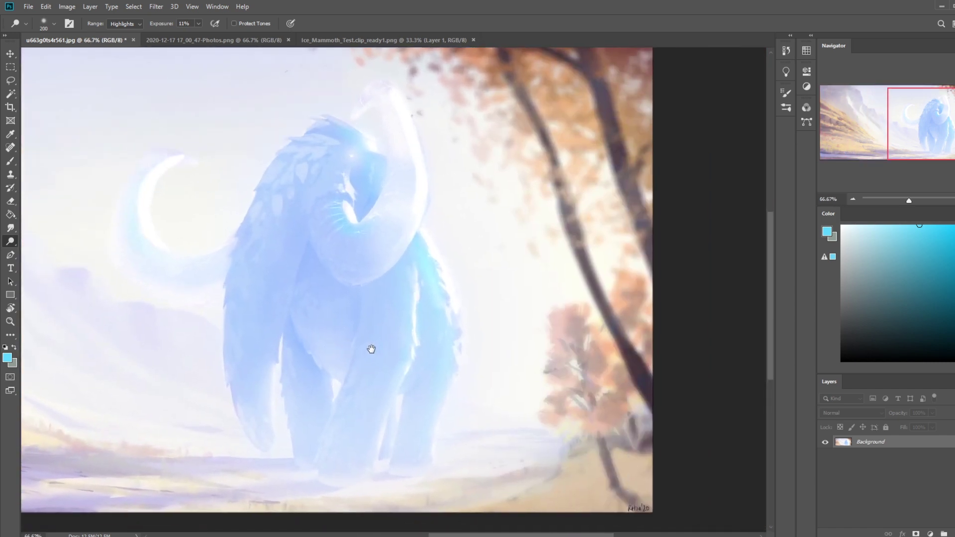
left_click(786, 50)
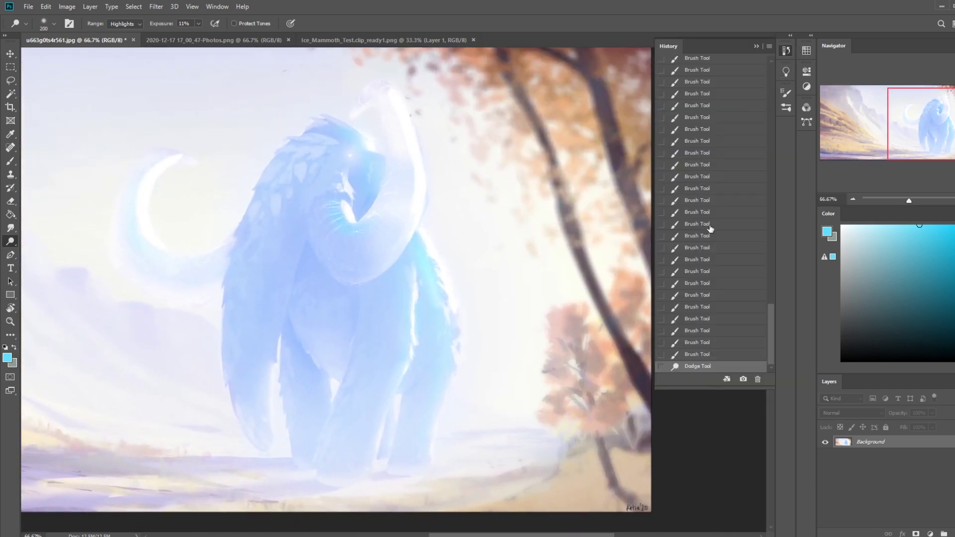
left_click(698, 354)
left_click(699, 368)
left_click(755, 47)
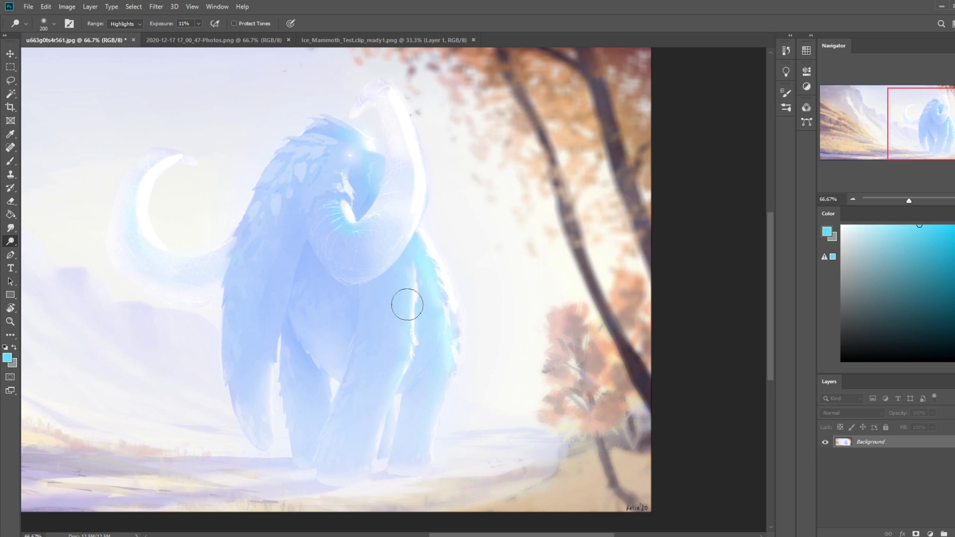
Step: Dodge the mammoth's head and body at 3% exposure with a 400 brush and Protect Tones
left_click(199, 23)
left_click_drag(200, 35, 196, 35)
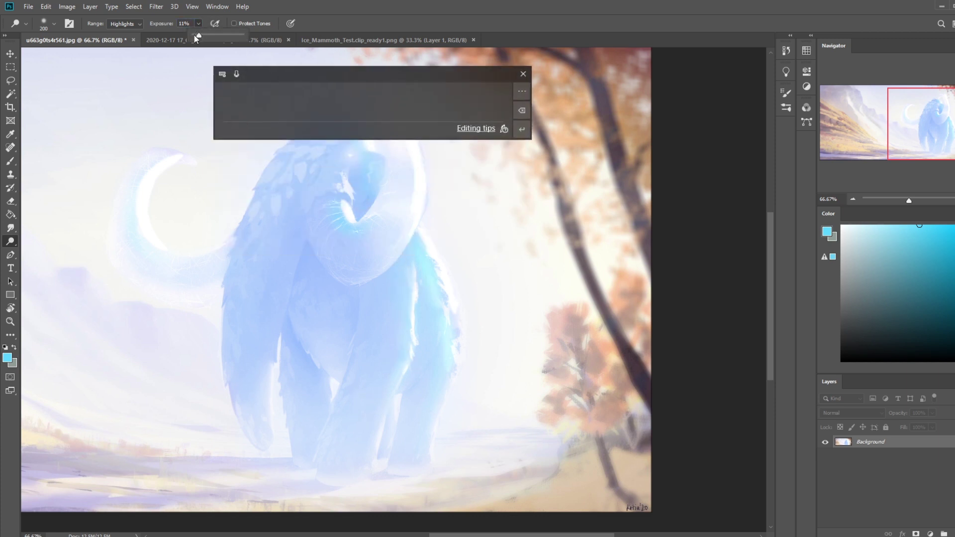
left_click(408, 270)
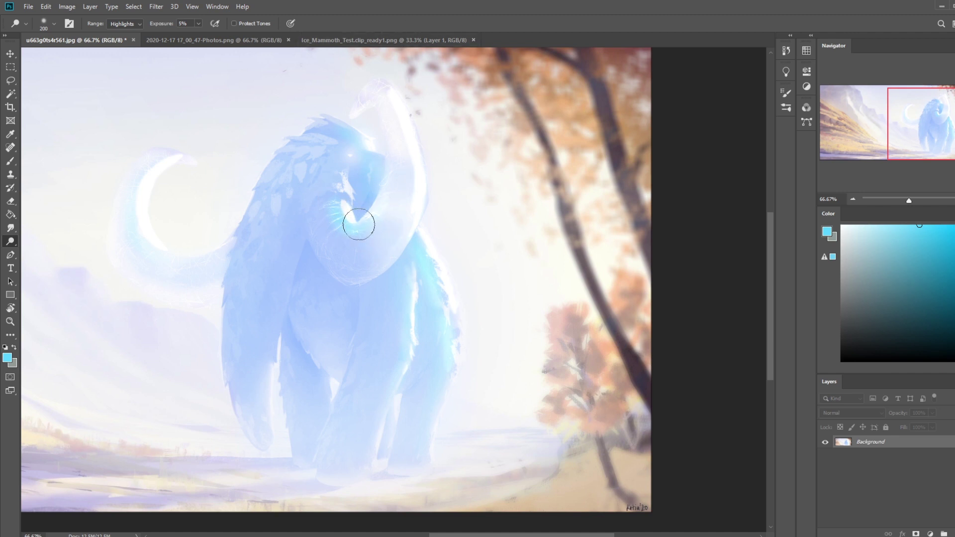
scroll(395, 247, "down", 3)
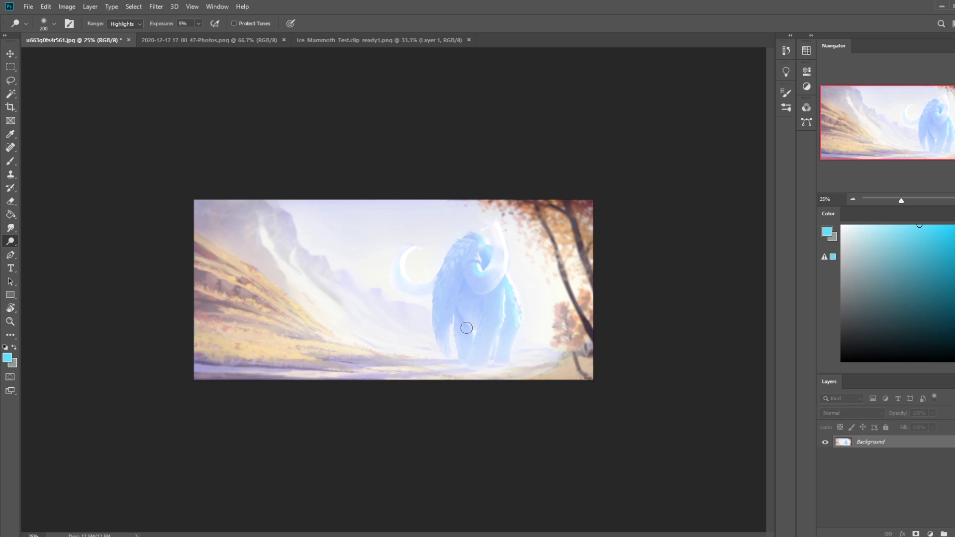
left_click_drag(197, 25, 214, 39)
key("bracketright")
key("bracketright")
key("bracketright")
left_click(198, 23)
left_click_drag(197, 37, 169, 37)
left_click(233, 23)
mouse_move(460, 229)
left_mouse_down()
mouse_move(458, 315)
mouse_move(467, 326)
mouse_move(457, 316)
left_mouse_up()
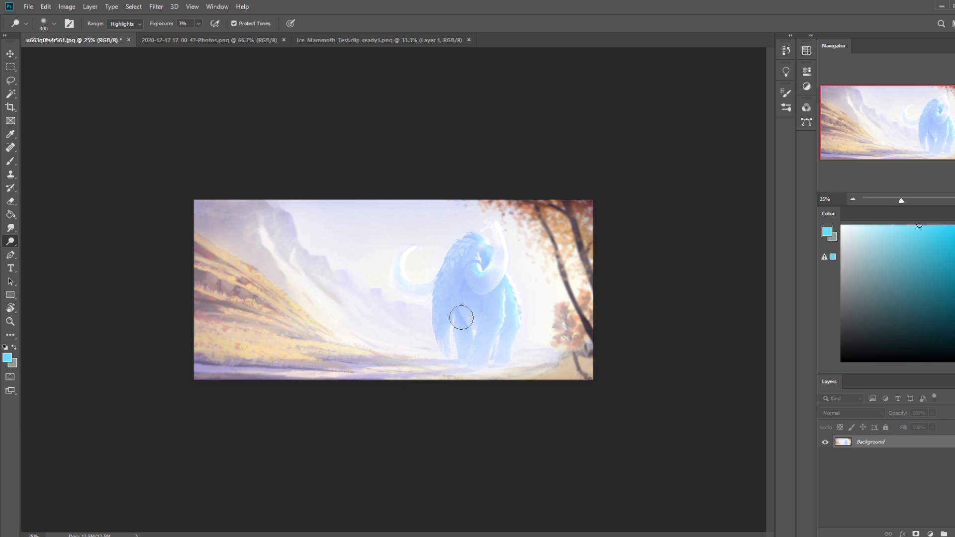
left_click(234, 24)
mouse_move(458, 298)
left_mouse_down()
mouse_move(454, 330)
mouse_move(459, 319)
left_mouse_up()
Step: Dodge the mammoth's legs and head highlights at 4% exposure without Protect Tones
left_click(199, 23)
left_click_drag(201, 36, 208, 36)
left_click(237, 23)
left_click(198, 24)
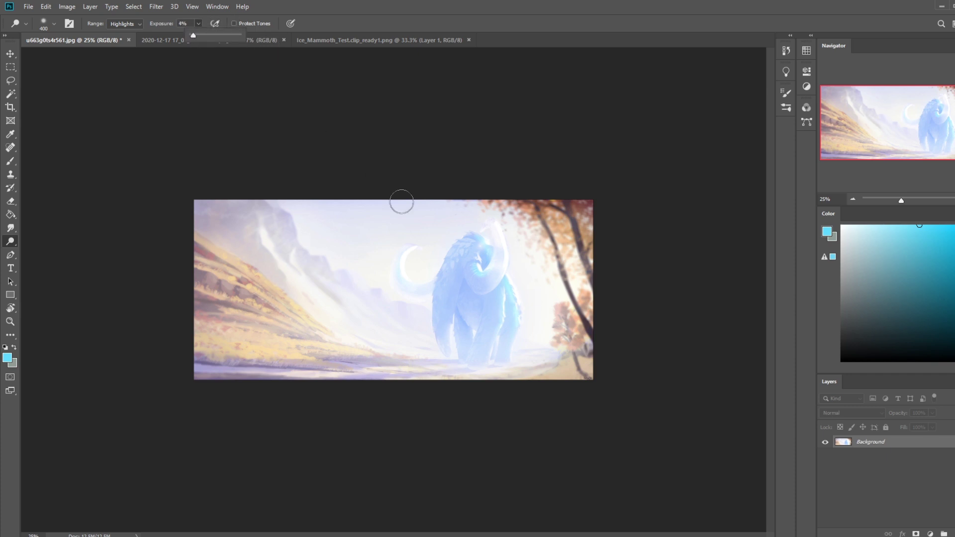
left_click(459, 322)
left_click_drag(465, 326, 458, 324)
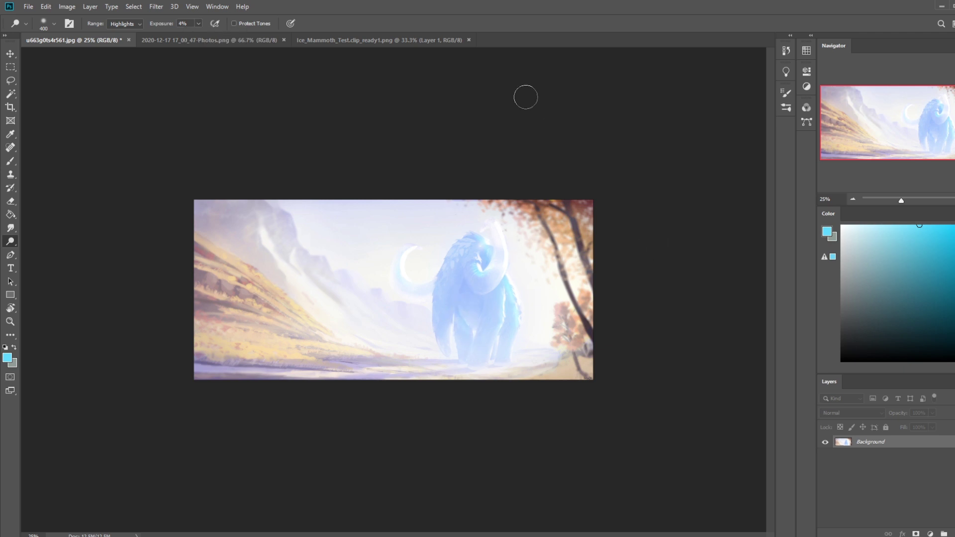
mouse_move(486, 208)
left_mouse_down()
mouse_move(473, 213)
mouse_move(460, 324)
mouse_move(463, 277)
mouse_move(502, 283)
left_mouse_up()
Step: Zoom to 50% and lasso a freehand outline beneath the mammoth's trunk
key("ctrl")
key("ctrl+plus")
key("ctrl+plus")
right_click(11, 81)
left_click(49, 94)
right_click(11, 82)
left_click(47, 83)
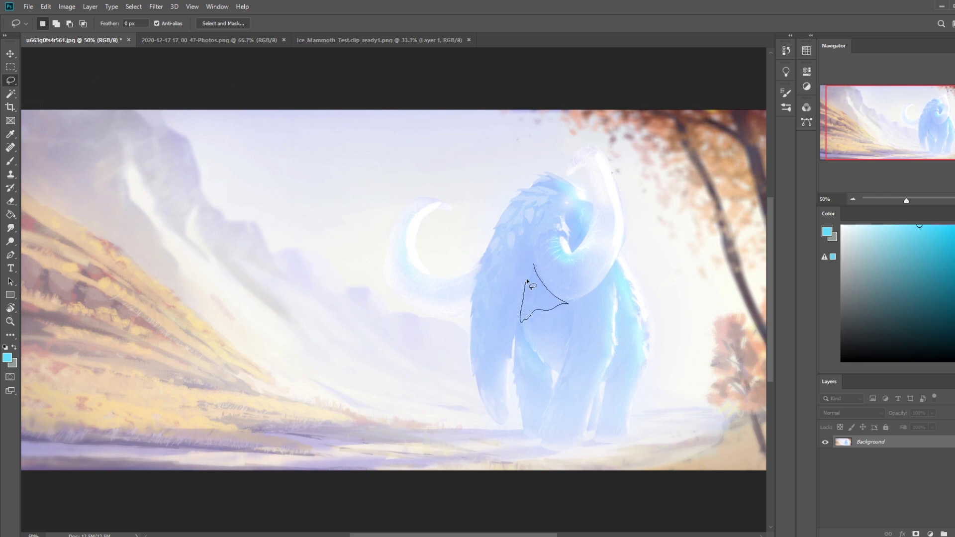
left_click_drag(534, 262, 534, 263)
Step: Clear the selection and dodge the mammoth's head brighter
key("ctrl+d")
left_click(9, 242)
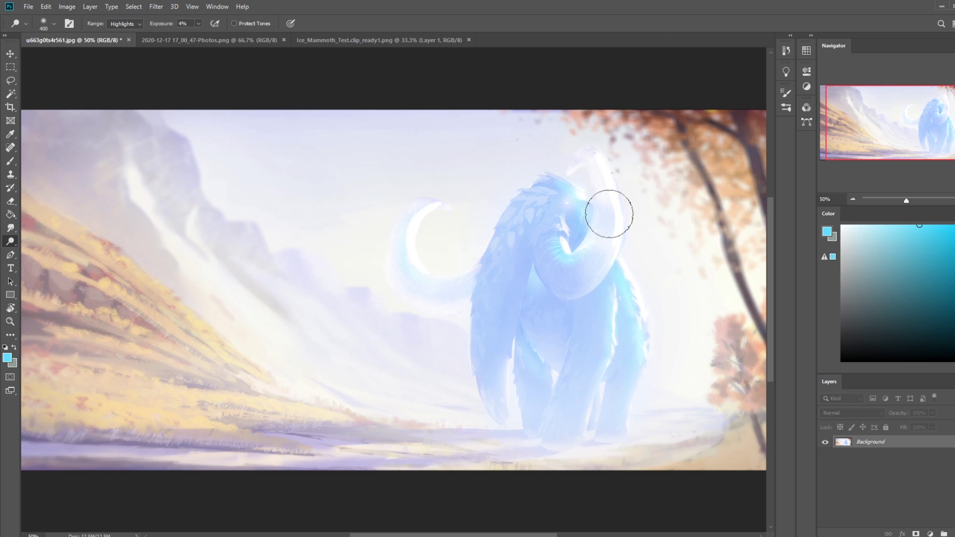
key("ctrl+minus")
key("ctrl+minus")
key("ctrl+minus")
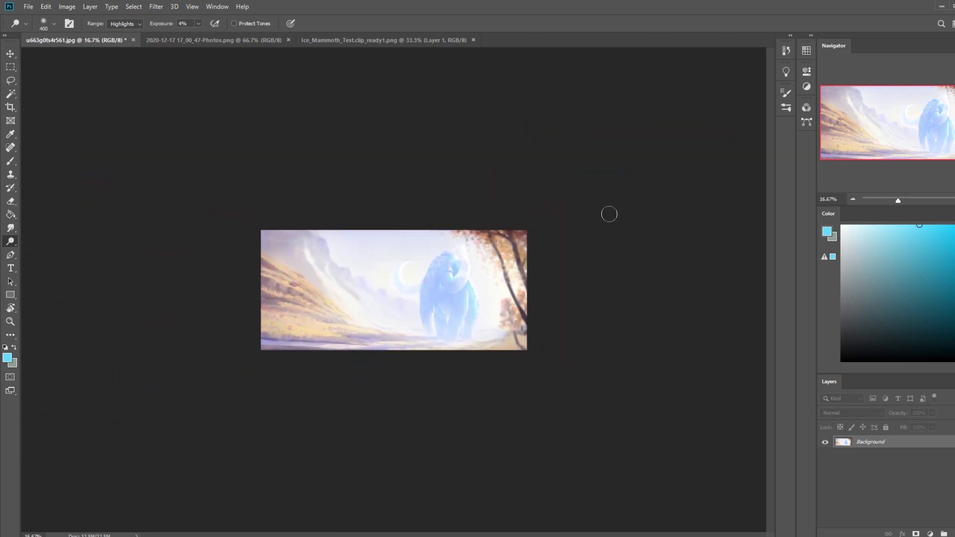
key("ctrl+plus")
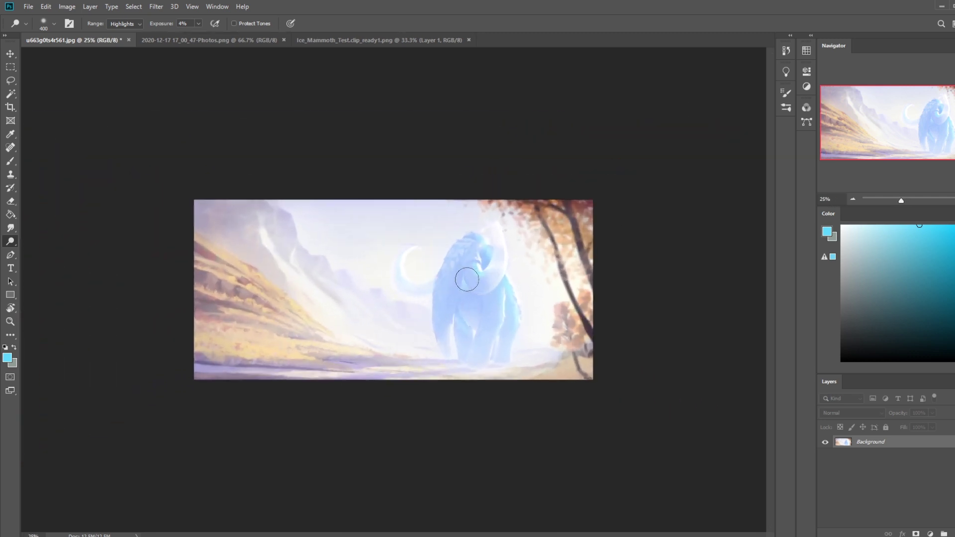
left_click_drag(456, 275, 484, 261)
Step: Try a Sponge and an 800-size blue brush stroke on the head, then undo it
right_click(14, 247)
left_click(47, 263)
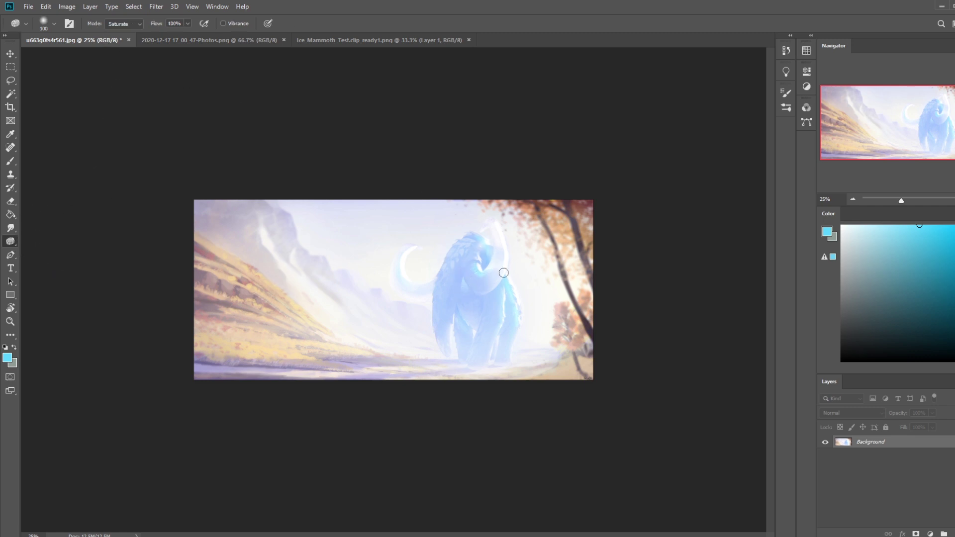
key("b")
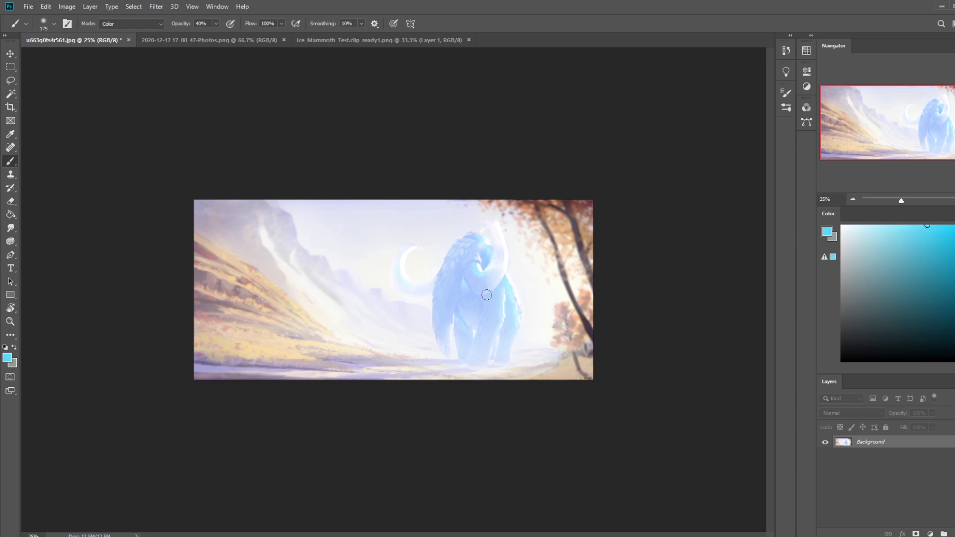
key("bracketright")
key("bracketright")
key("bracketright")
key("bracketright")
key("bracketright")
left_click_drag(466, 283, 468, 284)
key("ctrl+z")
key("bracketleft")
key("bracketleft")
key("bracketleft")
key("bracketleft")
key("bracketright")
key("bracketright")
Step: Sample a lighter blue from the chest and soften the chest with the Blur Tool
key("l")
right_click(468, 290)
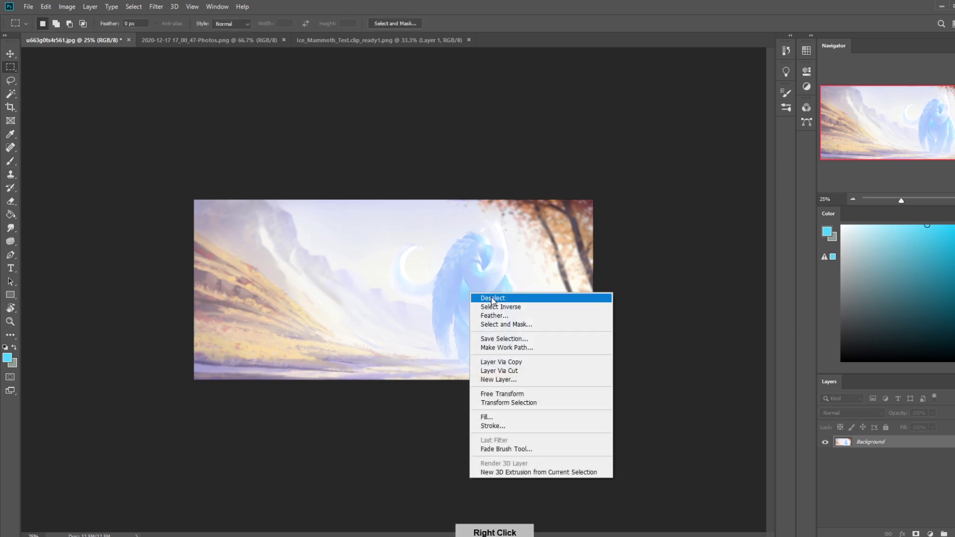
key("Escape")
left_click(469, 298, "alt")
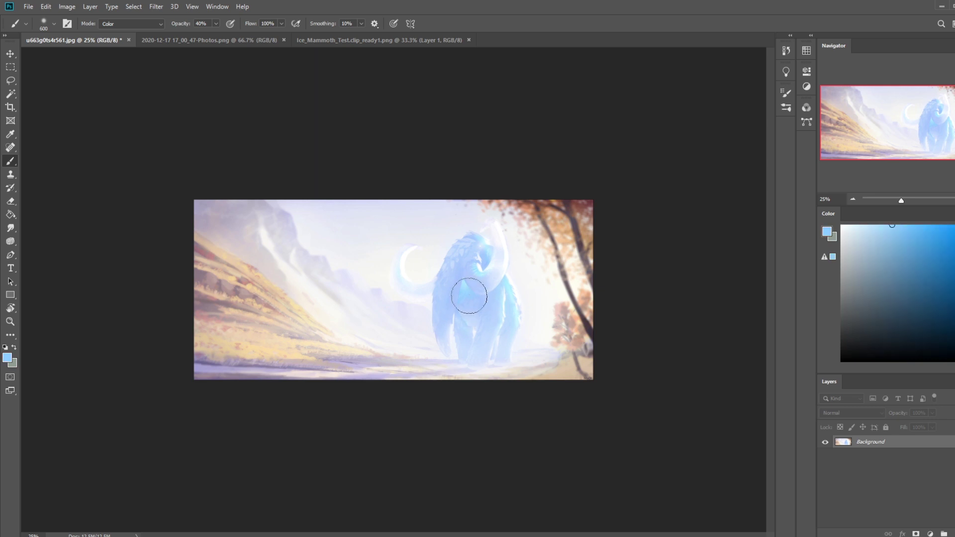
left_click(10, 228)
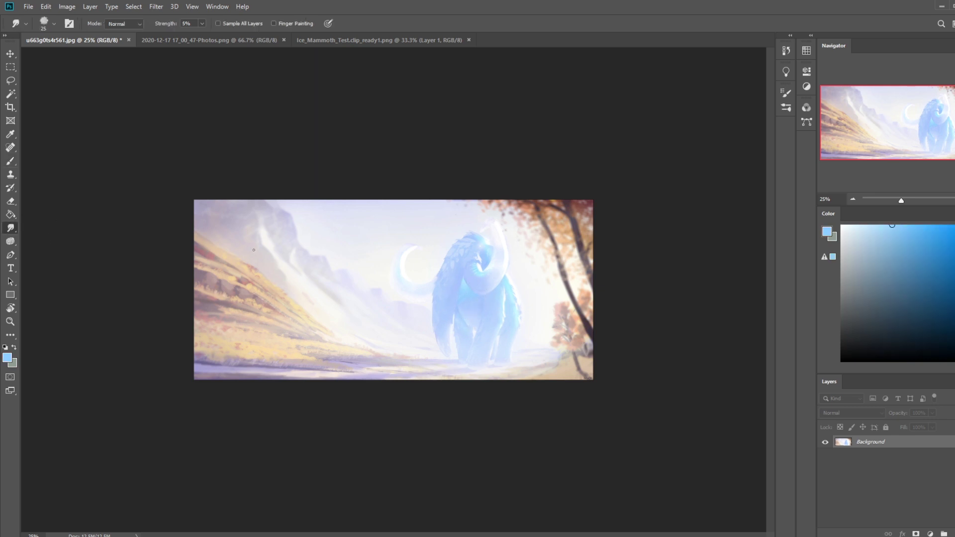
right_click(10, 230)
left_click(45, 227)
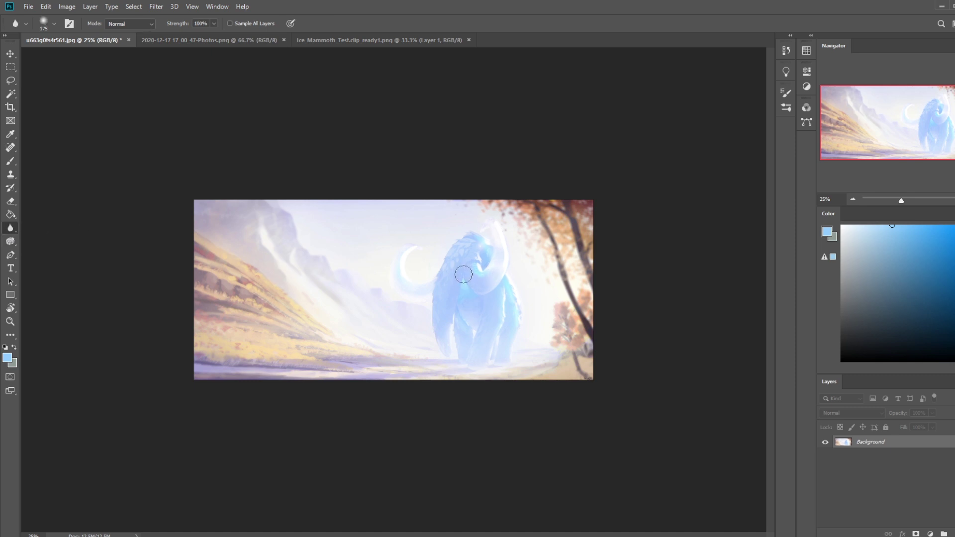
mouse_move(467, 285)
left_mouse_down()
mouse_move(452, 266)
mouse_move(461, 292)
mouse_move(463, 281)
left_mouse_up()
Step: Return to the Brush, sample a colour from the mammoth's head, and zoom closer on it
key("b")
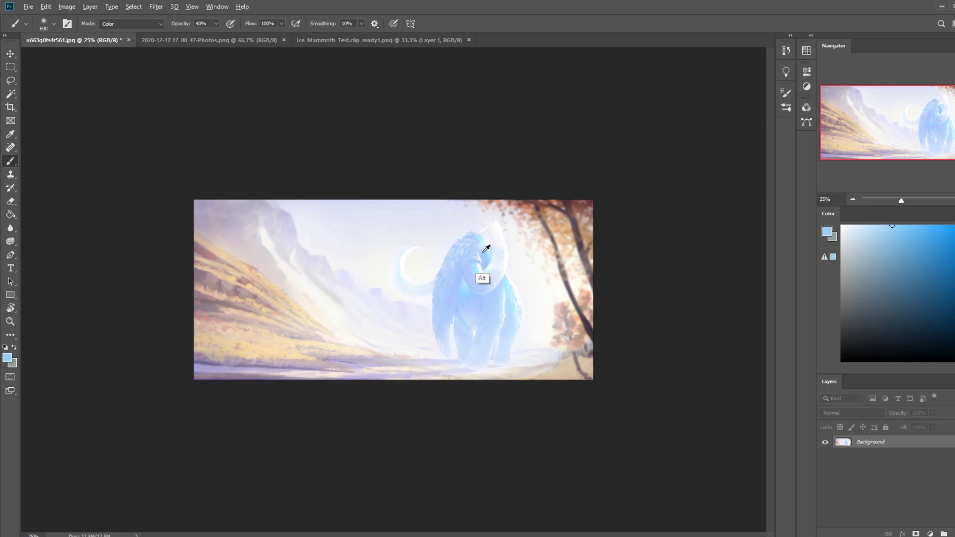
left_click(482, 253, "alt")
scroll(531, 243, "up", 3)
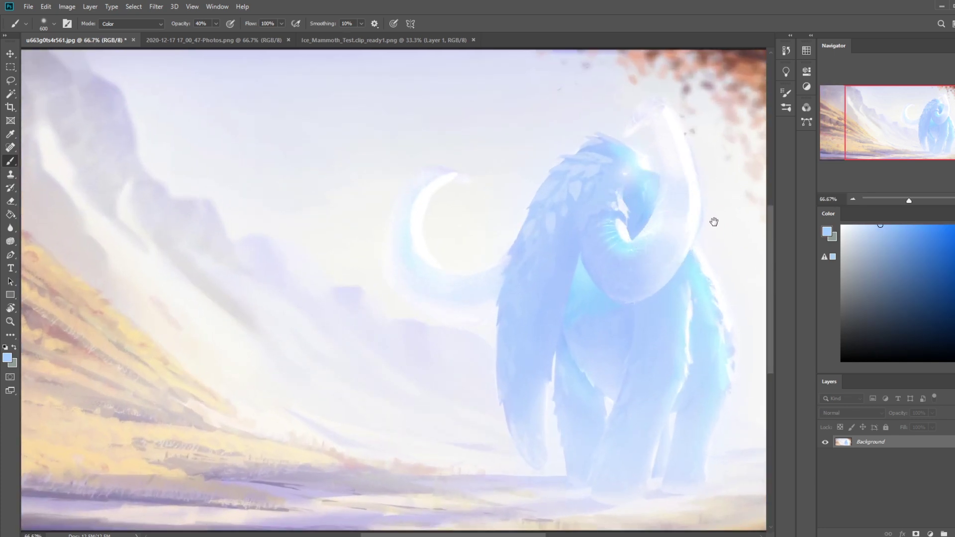
left_click_drag(714, 219, 515, 279)
key("l")
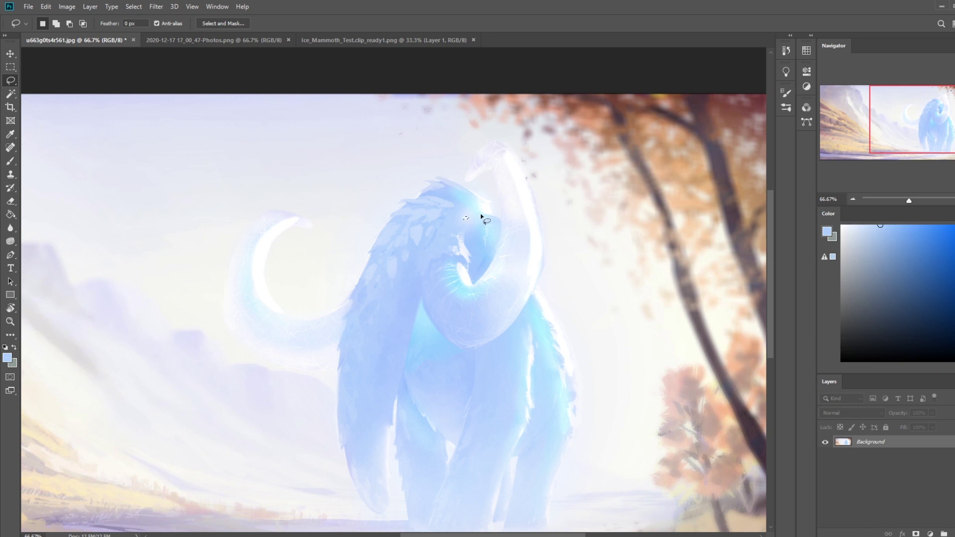
Step: Invert the selection and set the brush to Normal mode, size 125, with a colour sampled near the head
right_click(481, 233)
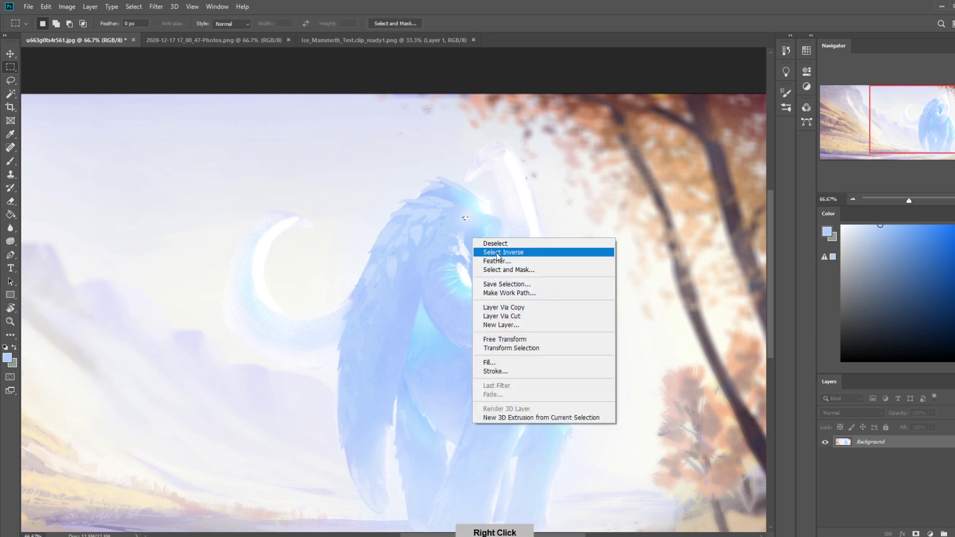
left_click(496, 251)
key("b")
left_click(474, 228, "alt")
key("bracketleft")
key("bracketleft")
key("bracketleft")
key("bracketleft")
key("bracketleft")
key("bracketleft")
key("bracketleft")
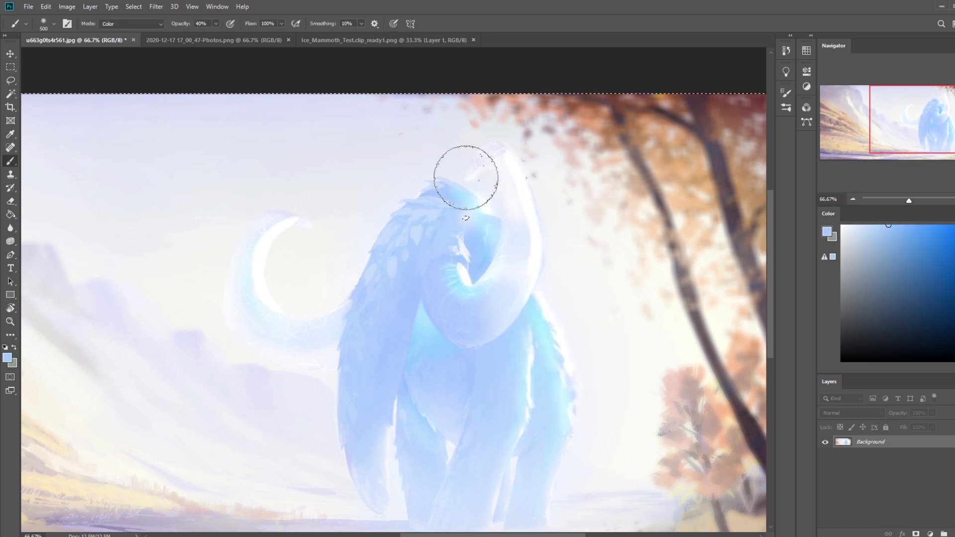
left_click(131, 23)
left_click(120, 33)
key("bracketleft")
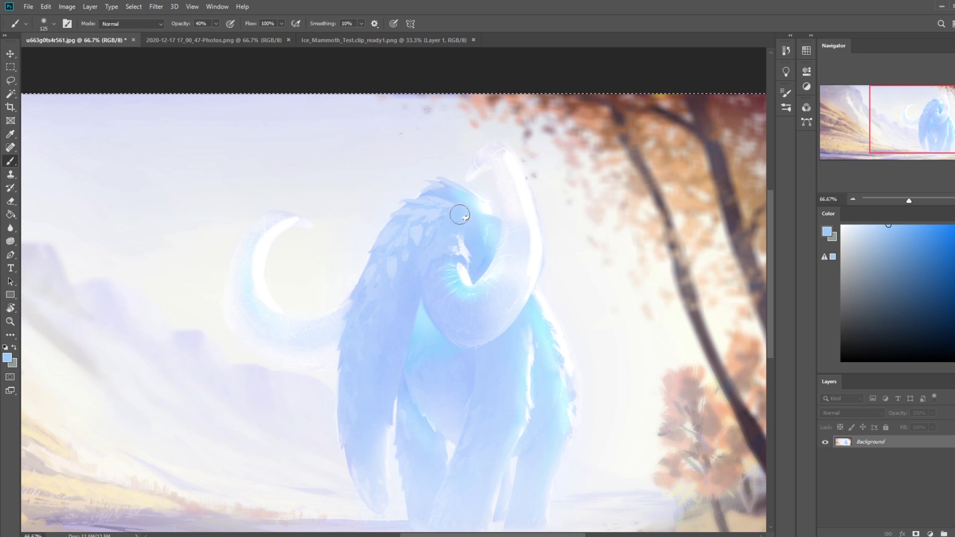
Step: Deselect and bring up the brush presets on the canvas
key("m")
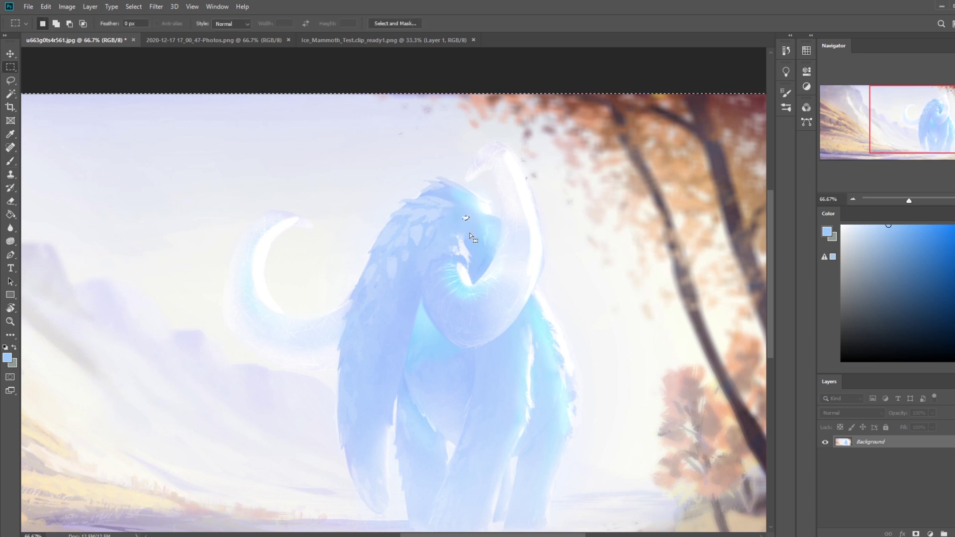
right_click(473, 237)
left_click(497, 241)
scroll(497, 241, "down", 3)
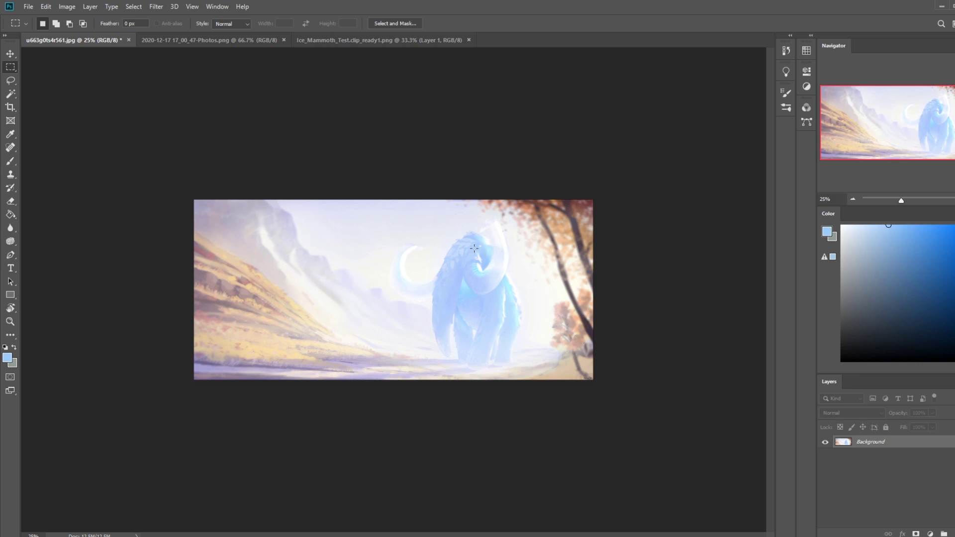
right_click(474, 248)
key("Escape")
key("b")
right_click(482, 249)
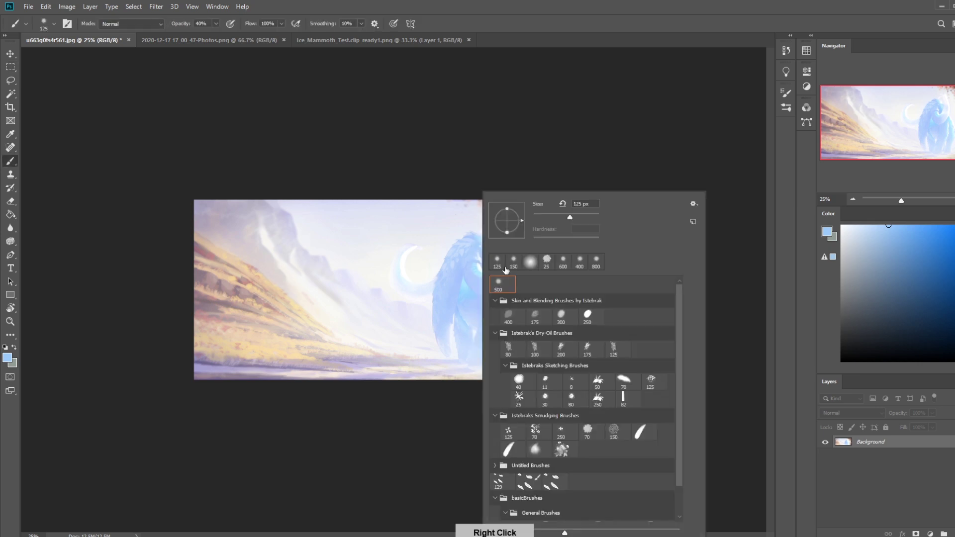
Step: Paint the raised tusk near-white with the Dry-Oil 80 brush
double_click(508, 348)
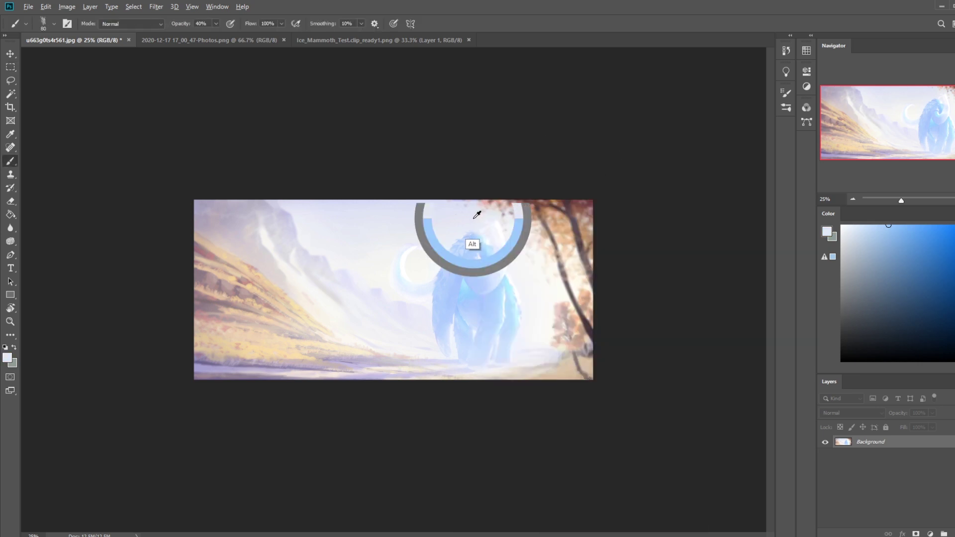
left_click(472, 244, "alt")
left_click(480, 214, "alt")
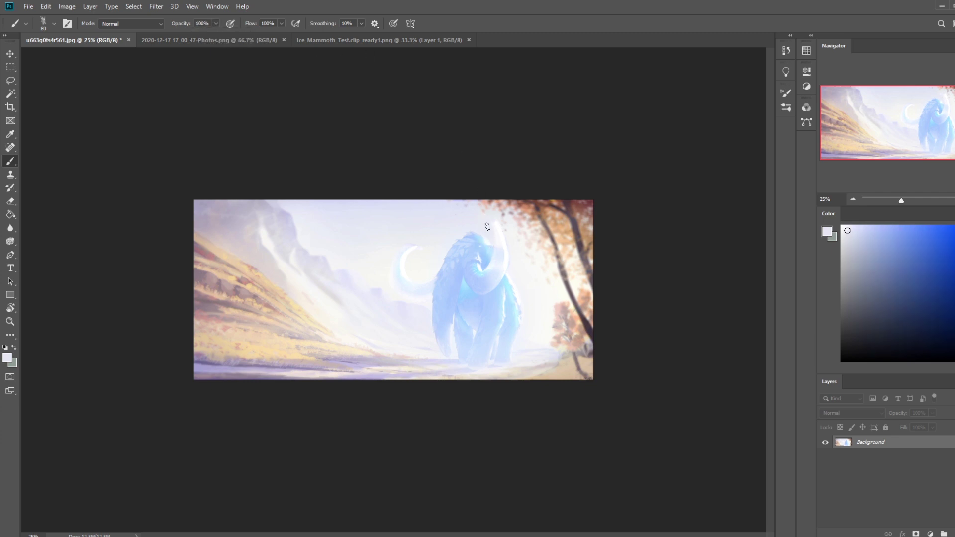
left_click(514, 226, "alt")
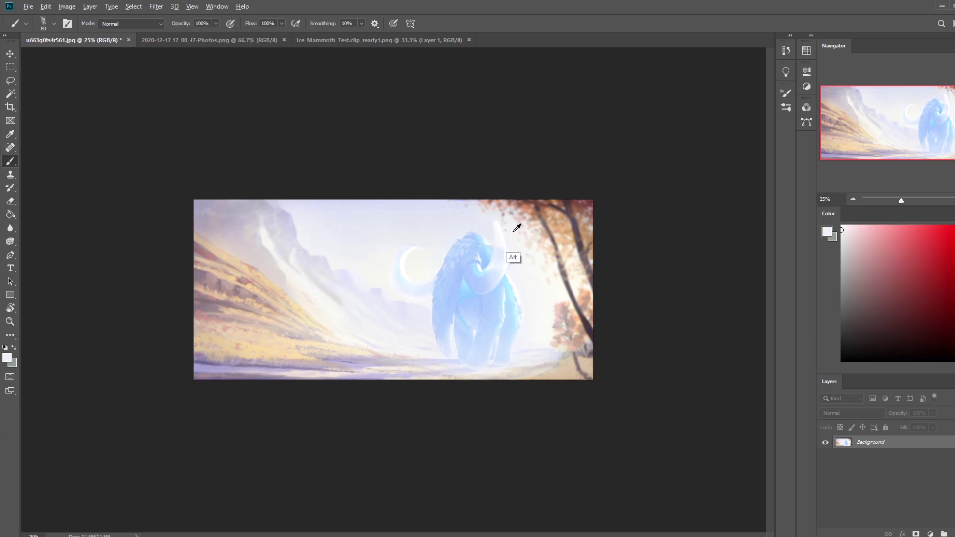
left_click(486, 225, "alt")
Step: Dodge highlights, then Sponge in Saturate mode to intensify the mammoth's blue body
left_click_drag(12, 240, 49, 240)
key("bracketleft")
key("bracketleft")
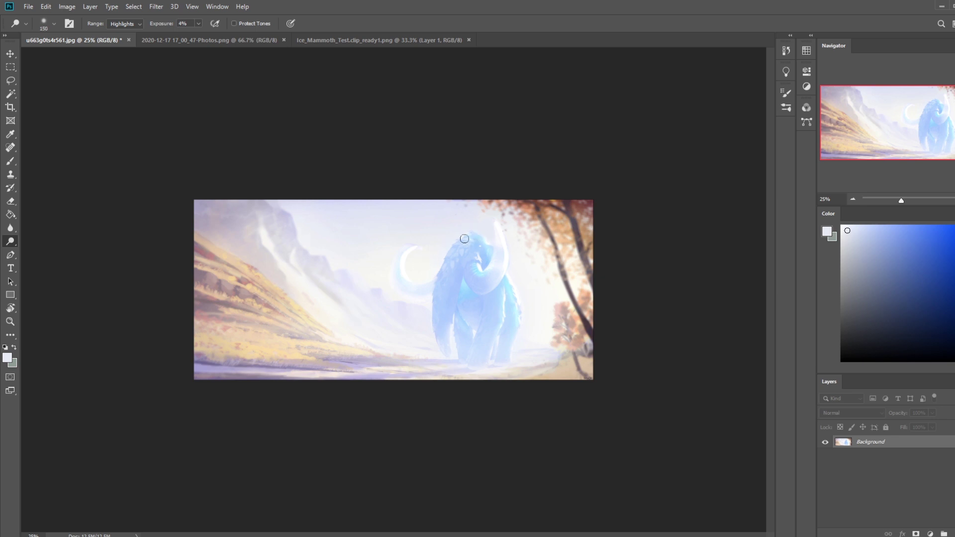
key("bracketright")
key("bracketright")
key("bracketright")
key("bracketright")
key("bracketright")
key("bracketright")
right_click(11, 243)
left_click(49, 258)
mouse_move(446, 287)
left_mouse_down()
mouse_move(440, 327)
mouse_move(466, 247)
mouse_move(448, 260)
left_mouse_up()
key("bracketright")
key("bracketright")
Step: Paint light blue in Color blend mode, then smudge-blend the trunk and head at 5%
key("b")
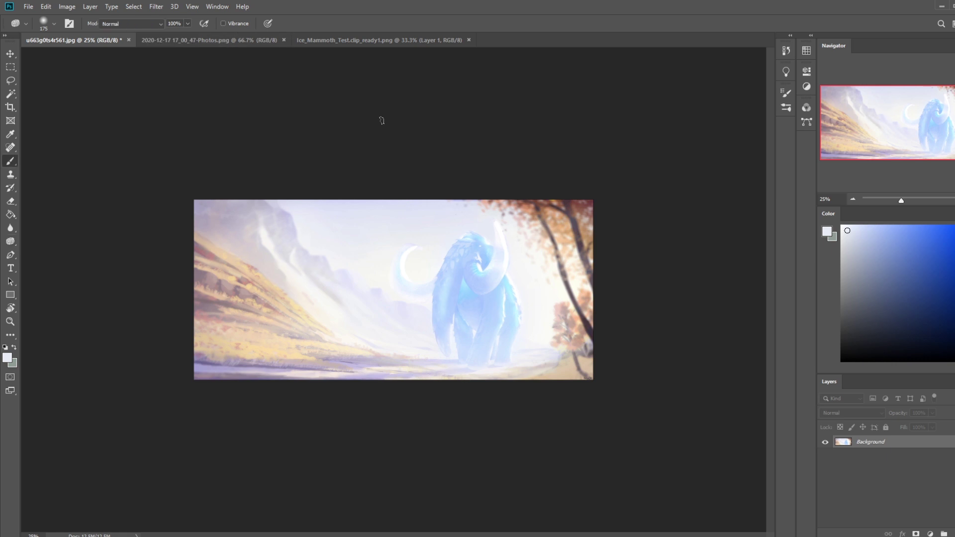
left_click(467, 281, "alt")
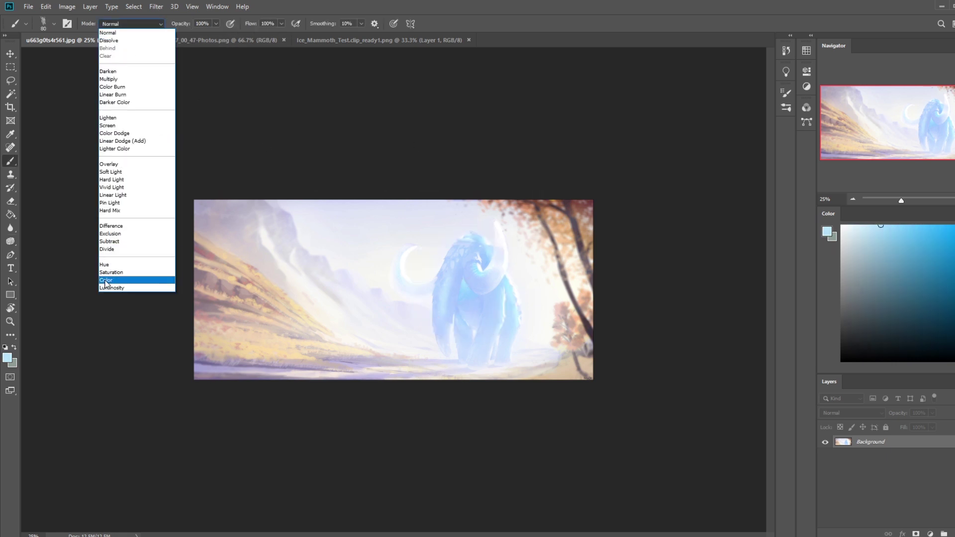
left_click(109, 281)
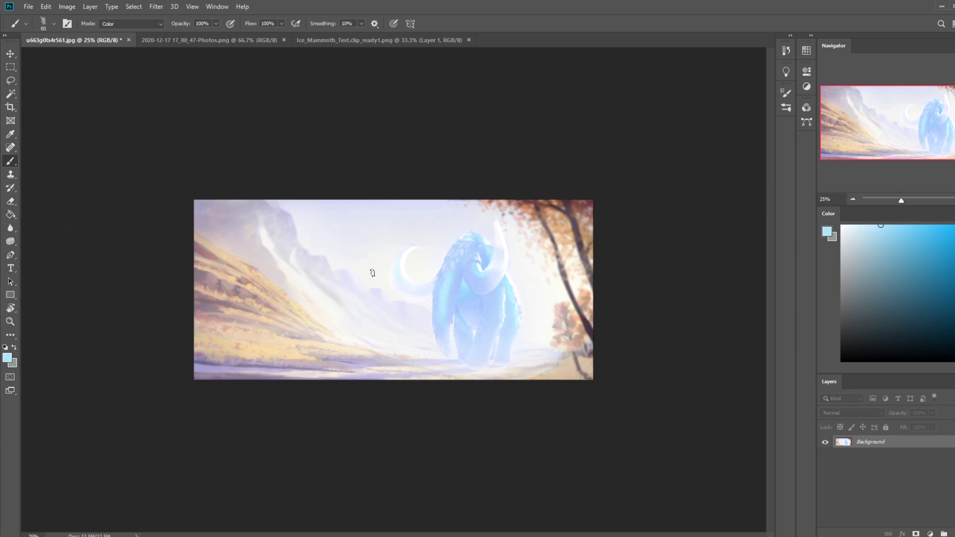
left_click_drag(13, 227, 35, 248)
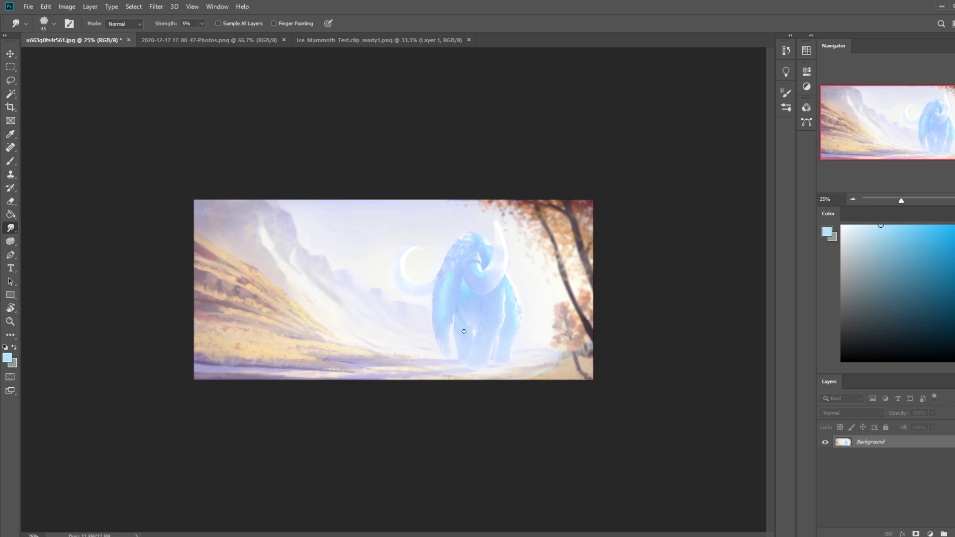
right_click(10, 241)
left_click(40, 240)
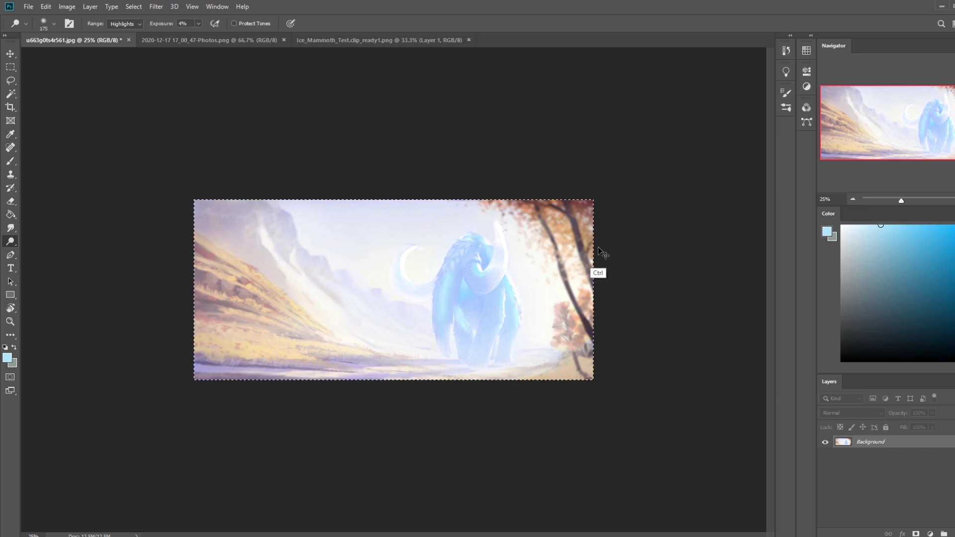
Step: Paste the whole current painting as a layer over an earlier Smudge Tool history state
key("ctrl+a")
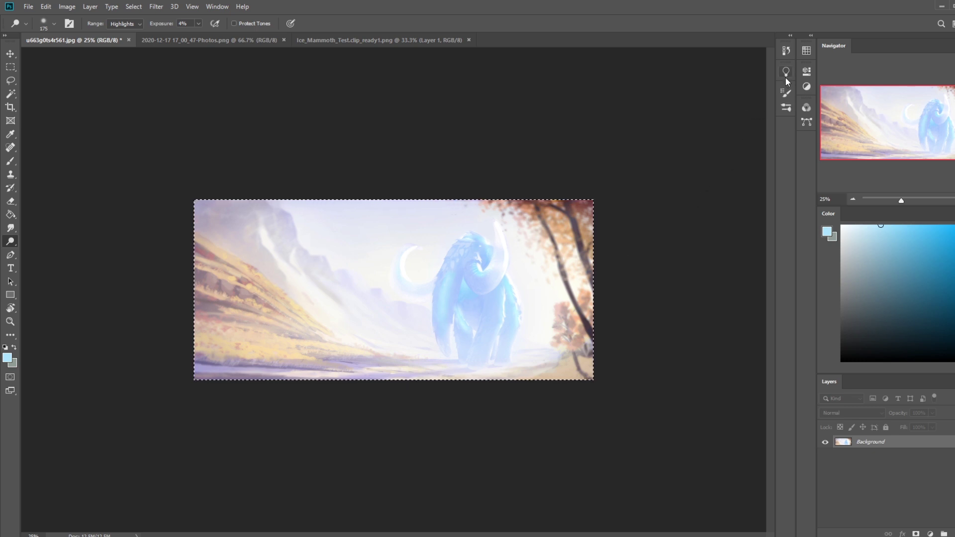
left_click(784, 51)
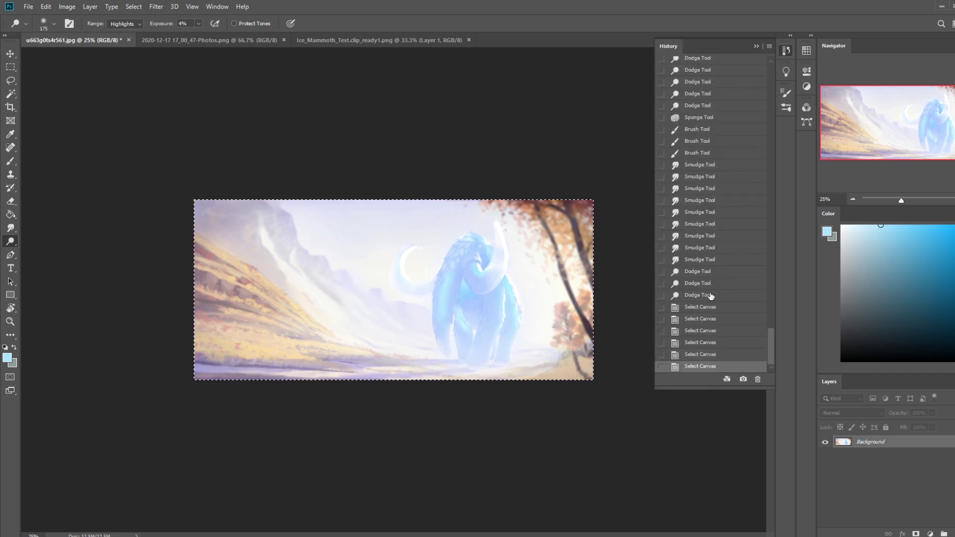
left_click(701, 260)
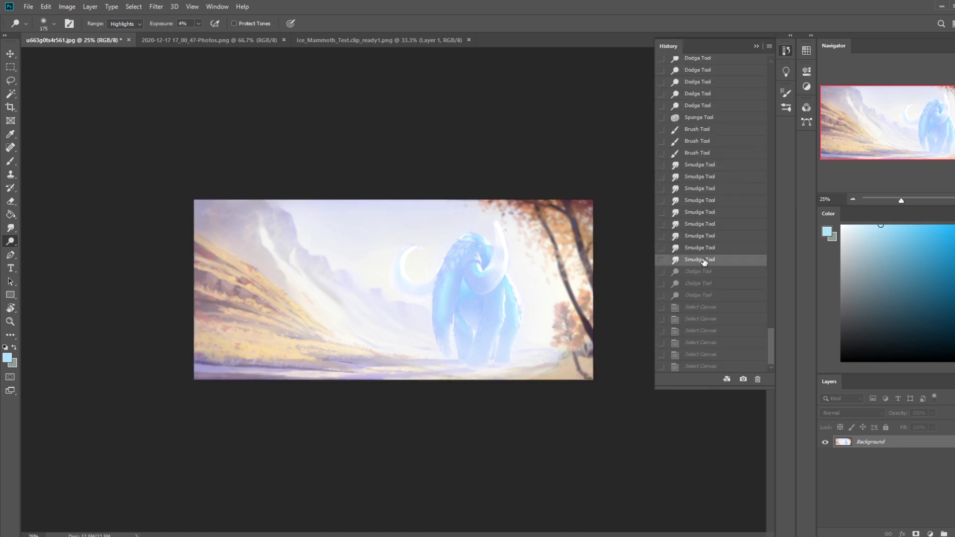
key("ctrl+v")
left_click(755, 46)
Step: Erase parts of the pasted Layer 1 and merge it down into the Background
key("e")
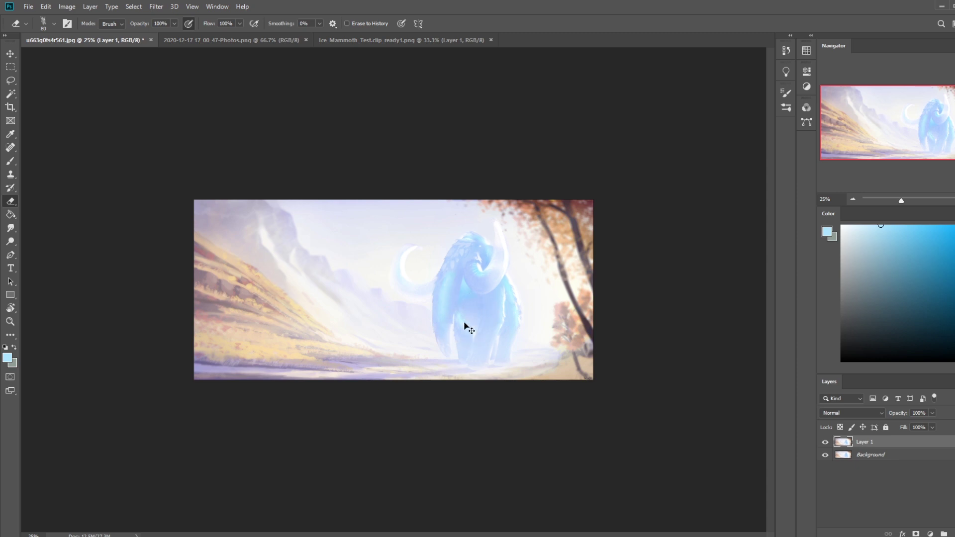
key("ctrl")
right_click(863, 444)
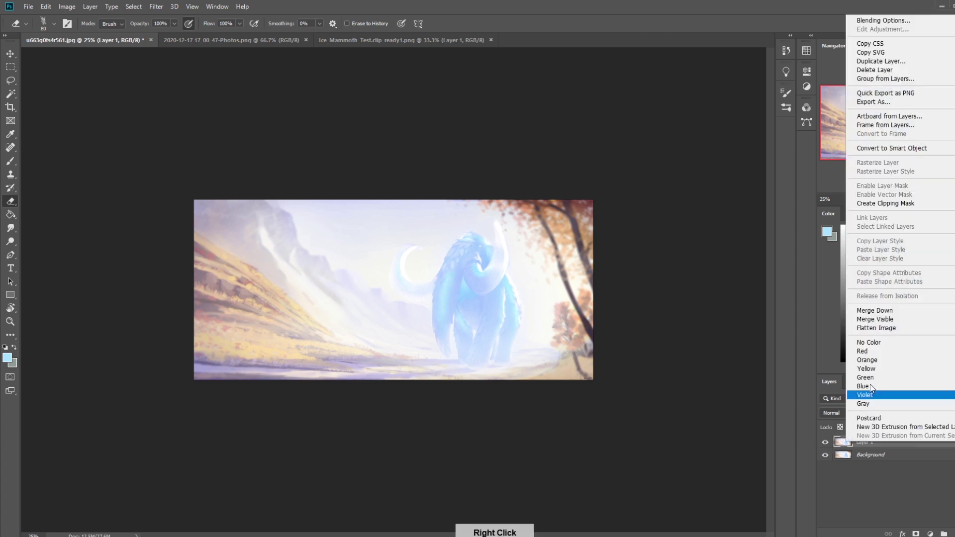
left_click(885, 306)
key("b")
left_click(419, 260, "alt")
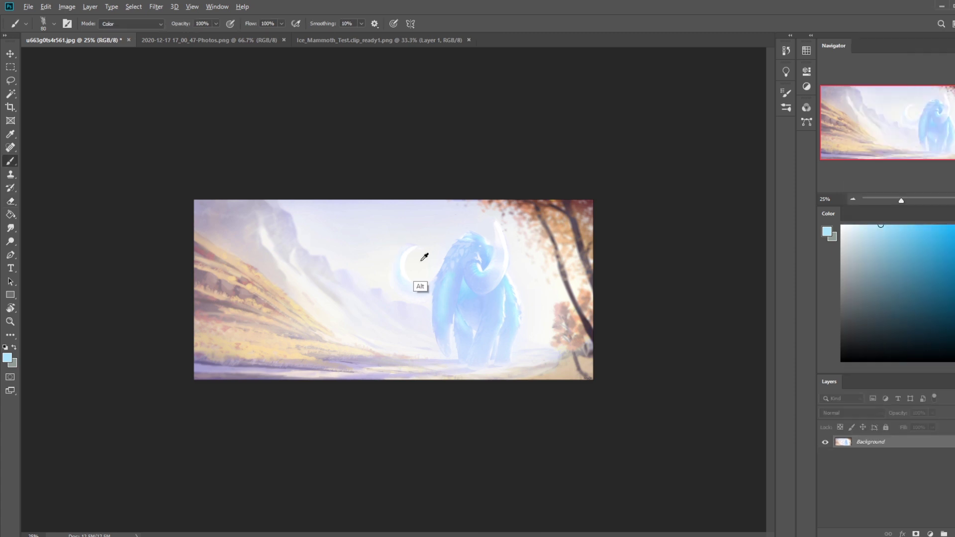
Step: Set the brush mode to Normal and sample pale sky colours near the moon
left_click(139, 24)
left_click(164, 27)
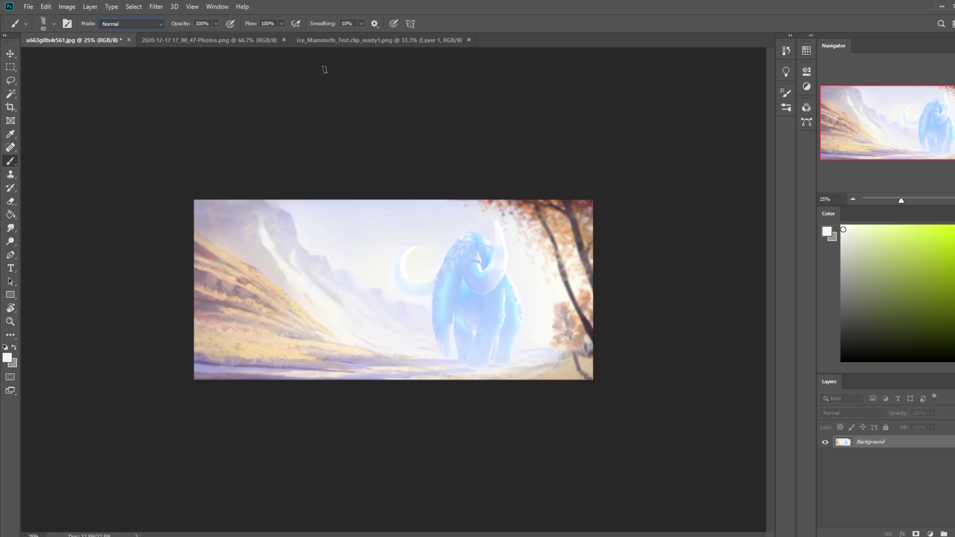
left_click(424, 255, "alt")
left_click(415, 239, "alt")
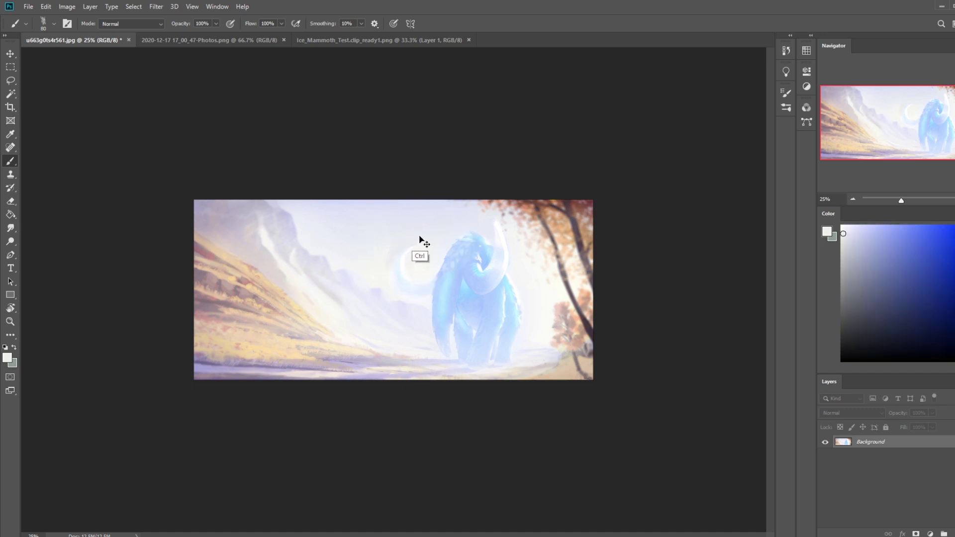
left_click(391, 254, "alt")
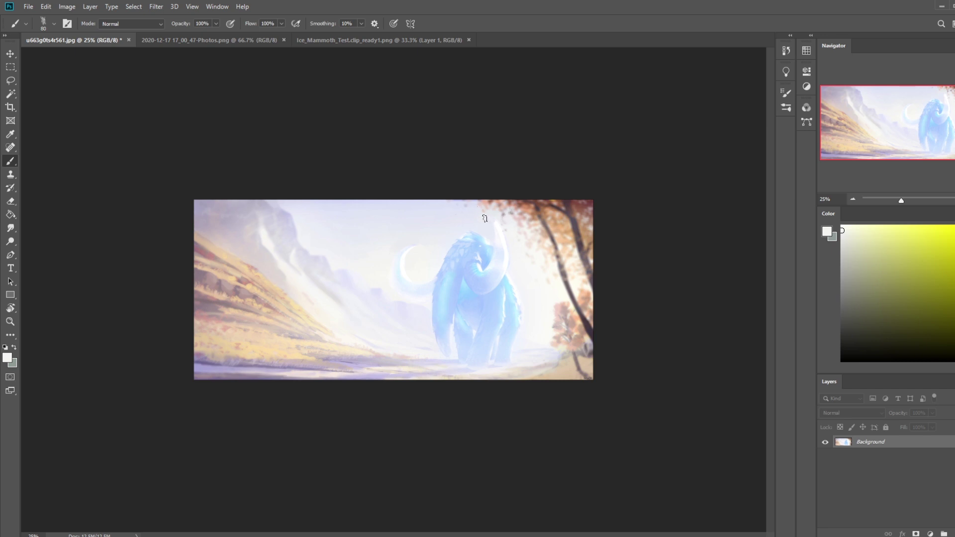
Step: Lasso the crescent moon shape, add to the selection, then deselect
key("l")
mouse_move(416, 247)
left_mouse_down()
mouse_move(400, 254)
mouse_move(396, 276)
mouse_move(420, 244)
mouse_move(421, 281)
mouse_move(404, 269)
mouse_move(423, 293)
mouse_move(436, 281)
mouse_move(415, 298)
mouse_move(416, 245)
mouse_move(427, 300)
mouse_move(401, 299)
mouse_move(426, 287)
left_mouse_up()
key("shift")
key("shift")
key("shift")
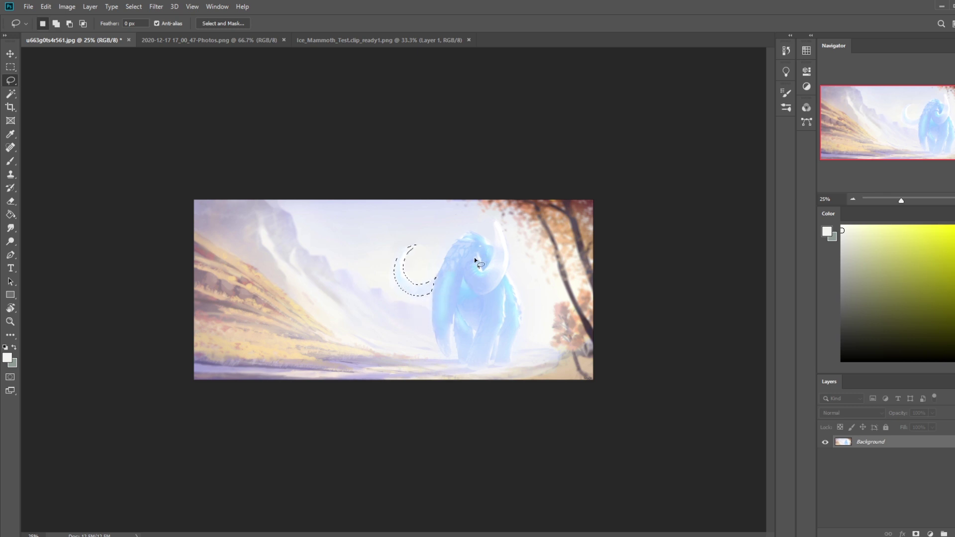
key("ctrl+d")
key("b")
Step: Paint pure white and light cyan with a 500 px soft brush enlarged to 1100 px
left_click(477, 217, "alt")
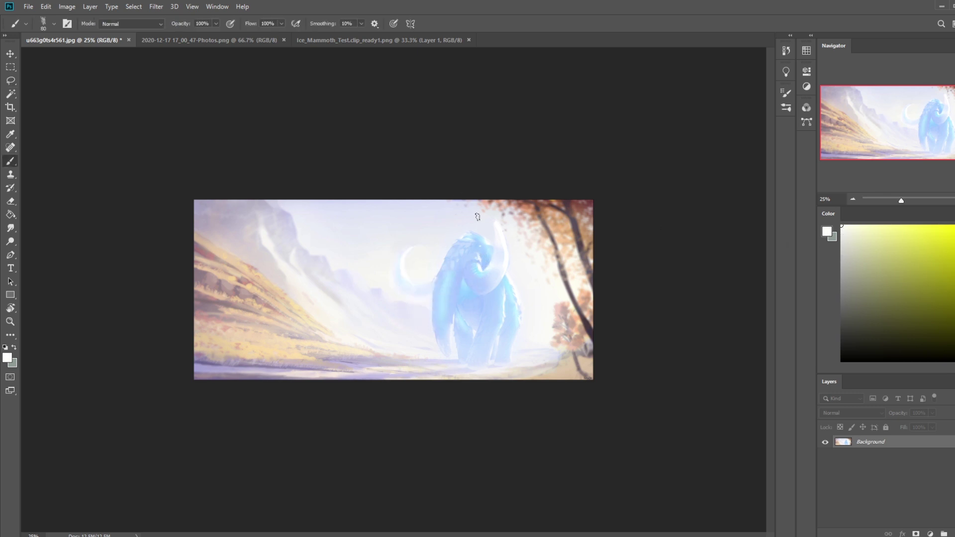
right_click(420, 241)
left_click(453, 273)
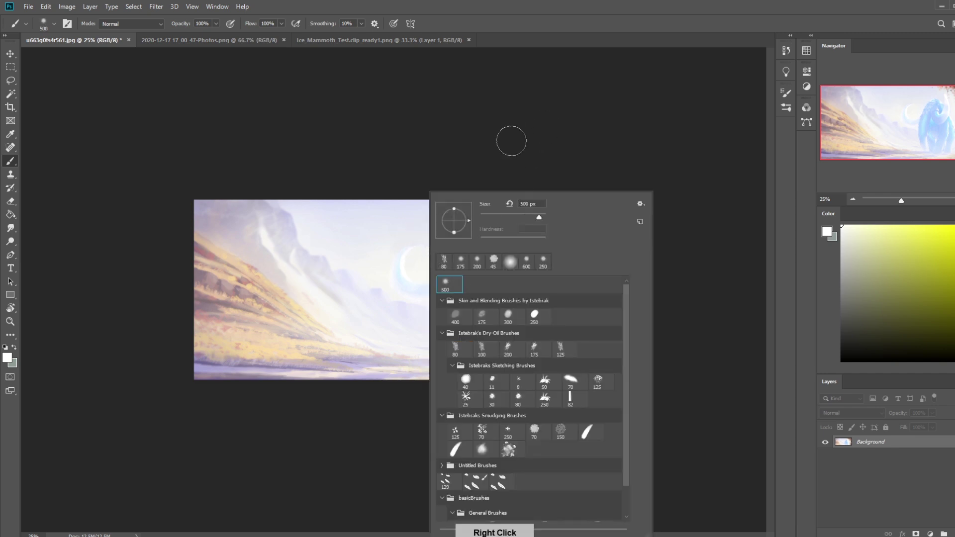
left_click(403, 221)
key("bracketright")
key("bracketright")
key("bracketright")
key("bracketright")
key("bracketright")
key("bracketright")
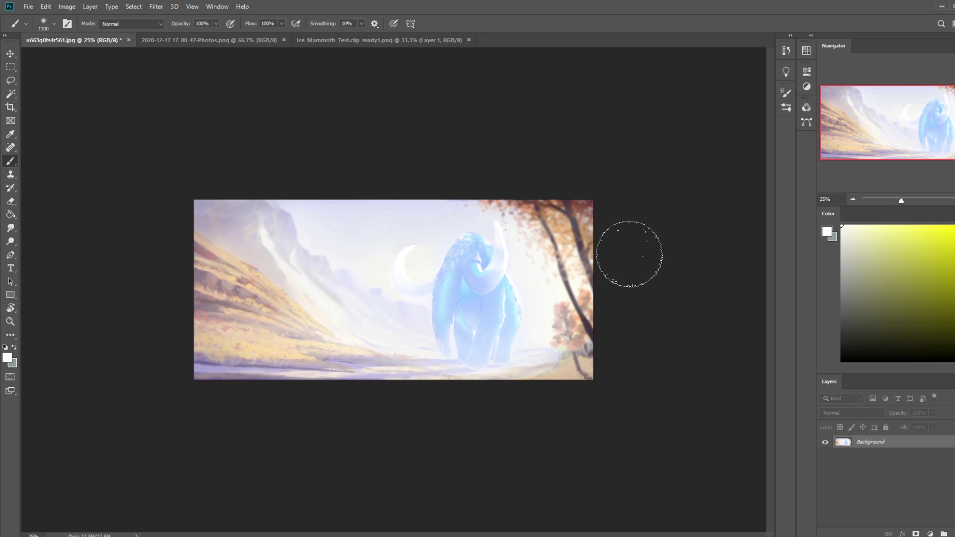
left_click(510, 289, "alt")
key("bracketleft")
key("bracketleft")
key("bracketleft")
key("bracketleft")
key("bracketleft")
key("bracketleft")
key("bracketleft")
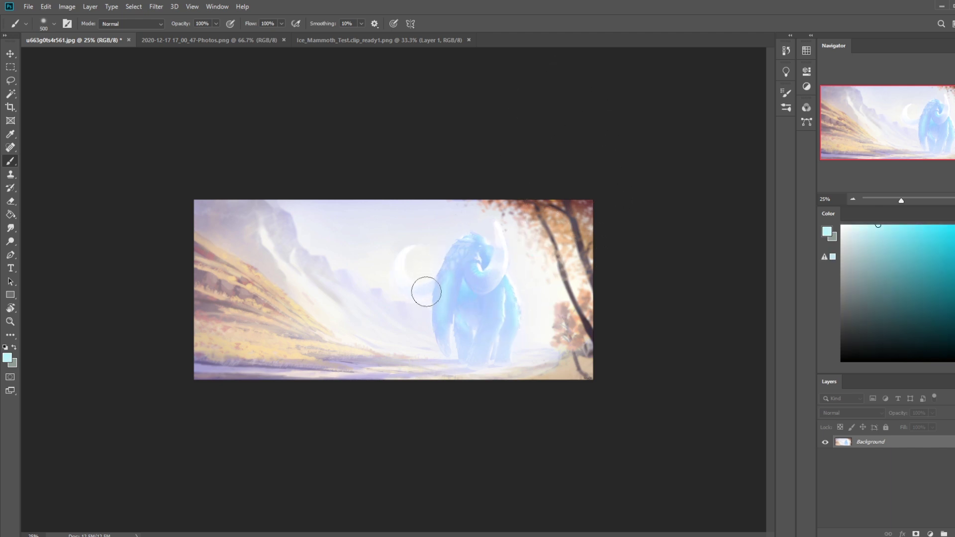
key("bracketright")
key("bracketright")
key("bracketright")
key("bracketright")
key("bracketright")
key("bracketright")
key("bracketright")
Step: Add light blue and near-white strokes, narrowing the brush to 175 px, then zoom into the head
left_click(466, 275, "alt")
key("bracketleft")
key("bracketleft")
key("bracketleft")
key("bracketleft")
key("bracketleft")
key("bracketleft")
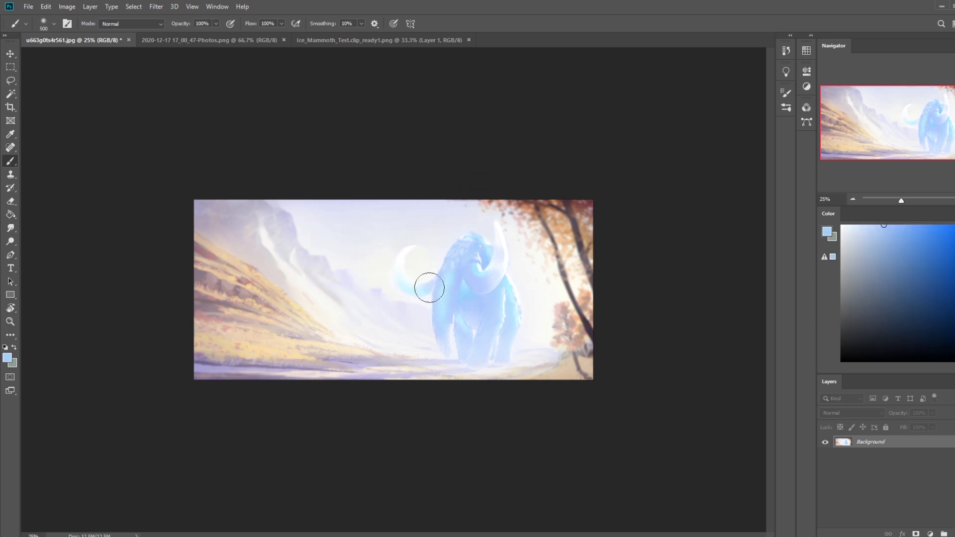
key("bracketright")
key("bracketright")
key("bracketright")
key("bracketright")
key("bracketleft")
key("bracketleft")
key("bracketleft")
key("bracketleft")
key("bracketleft")
key("bracketleft")
left_click(477, 207, "alt")
key("bracketleft")
key("bracketleft")
key("bracketleft")
key("ctrl+space")
left_click_drag(449, 216, 485, 260)
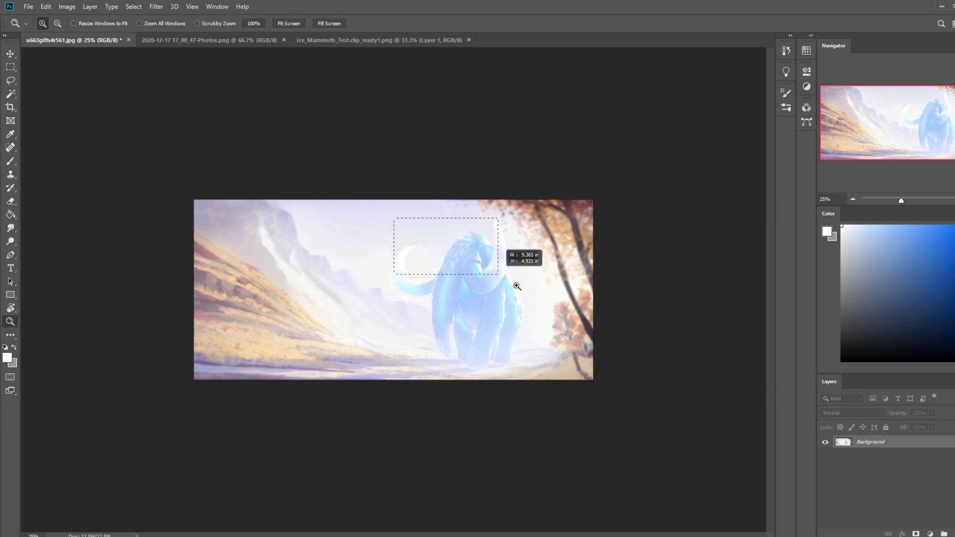
Step: Lasso the head edge, brighten its top outline with white, and zoom out to 33.3%
key("l")
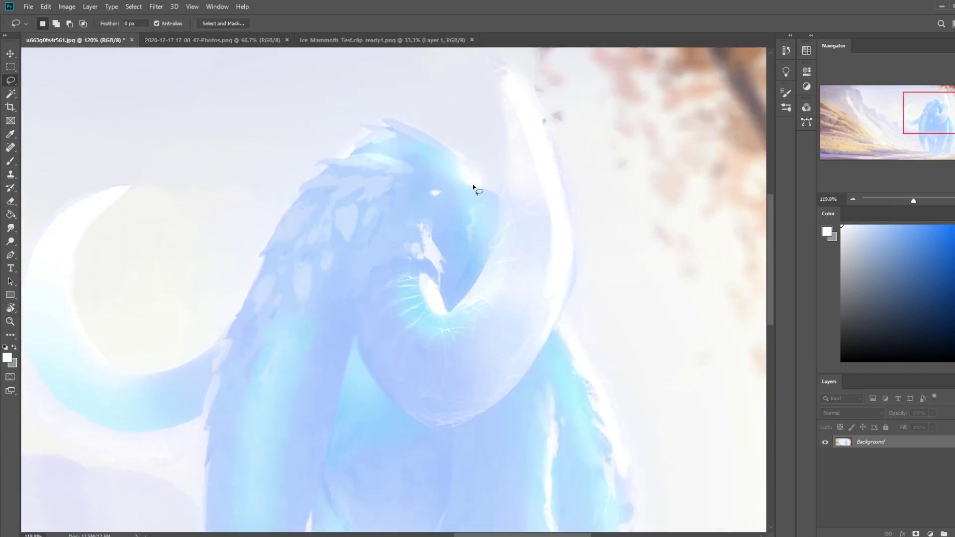
mouse_move(433, 137)
left_mouse_down()
mouse_move(394, 117)
mouse_move(359, 121)
mouse_move(345, 154)
mouse_move(313, 160)
mouse_move(282, 219)
mouse_move(325, 162)
mouse_move(348, 156)
mouse_move(370, 126)
mouse_move(400, 123)
mouse_move(456, 153)
mouse_move(437, 128)
left_mouse_up()
key("ctrl+d")
key("b")
mouse_move(368, 159)
left_mouse_down()
mouse_move(405, 118)
mouse_move(323, 159)
mouse_move(232, 274)
left_mouse_up()
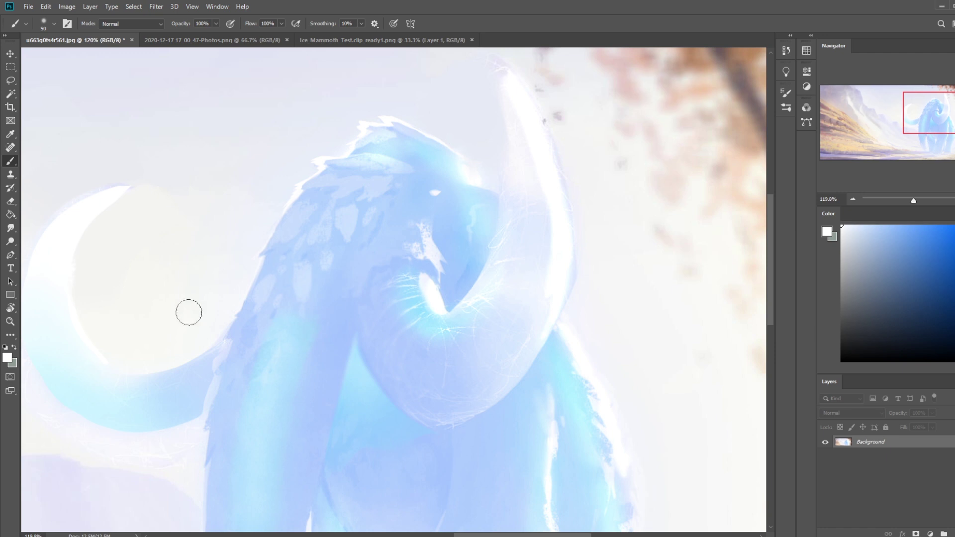
key("ctrl+0")
key("ctrl+minus")
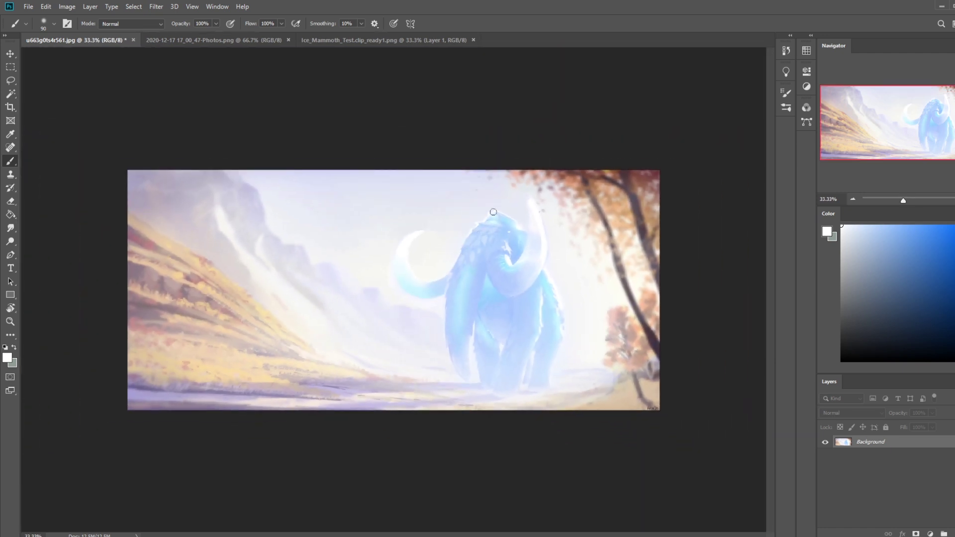
Step: Clear the selection, zoom into the head, and lasso the mammoth's back edge
right_click(509, 230)
left_click(512, 231)
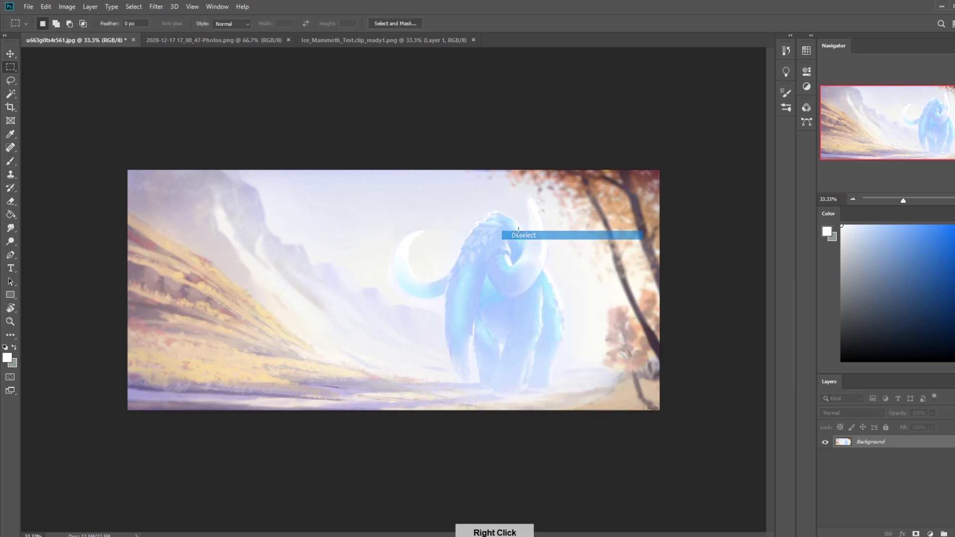
key("z")
left_click(545, 262)
key("l")
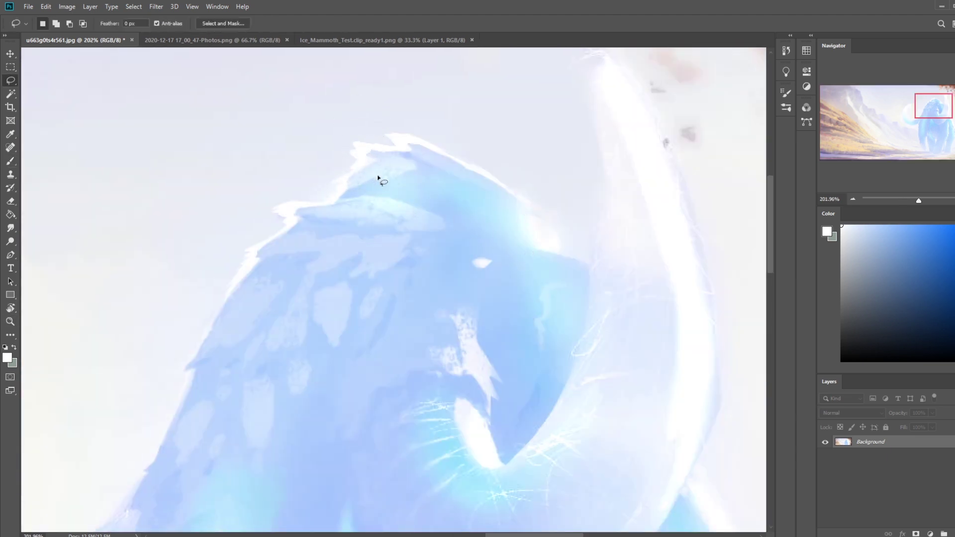
mouse_move(351, 187)
left_mouse_down()
mouse_move(335, 202)
mouse_move(291, 212)
mouse_move(257, 269)
mouse_move(299, 227)
mouse_move(404, 179)
left_mouse_up()
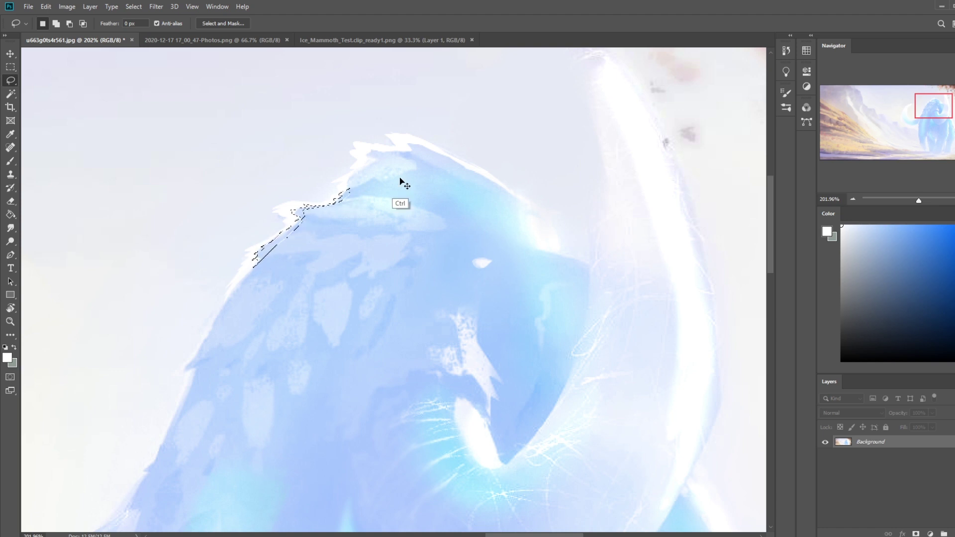
key("ctrl+d")
Step: Refine the back edge with light and deeper blue, then zoom out to the whole painting
key("b")
left_click(348, 189, "alt")
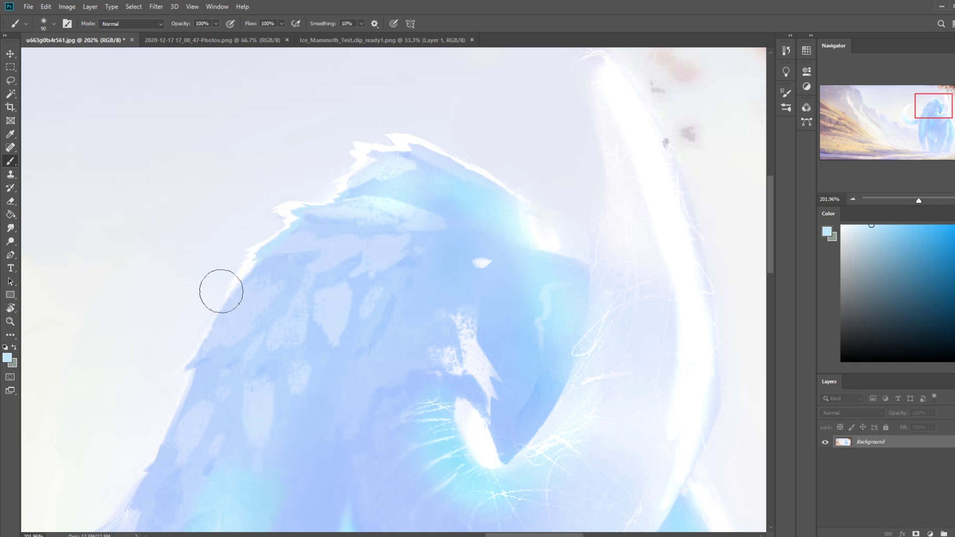
left_click(271, 240, "alt")
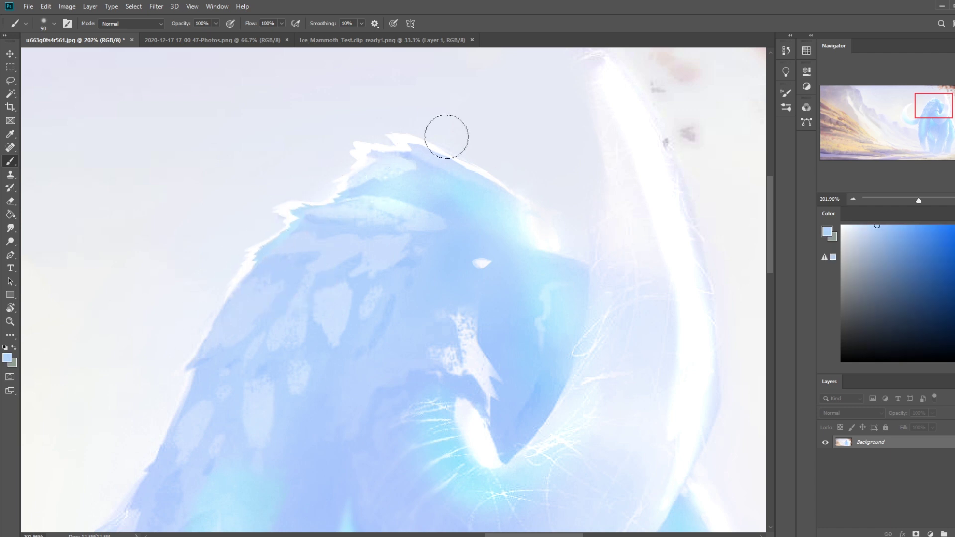
key("m")
right_click(384, 201)
key("Escape")
key("ctrl+minus")
key("ctrl+minus")
key("ctrl+minus")
key("ctrl+minus")
key("ctrl+minus")
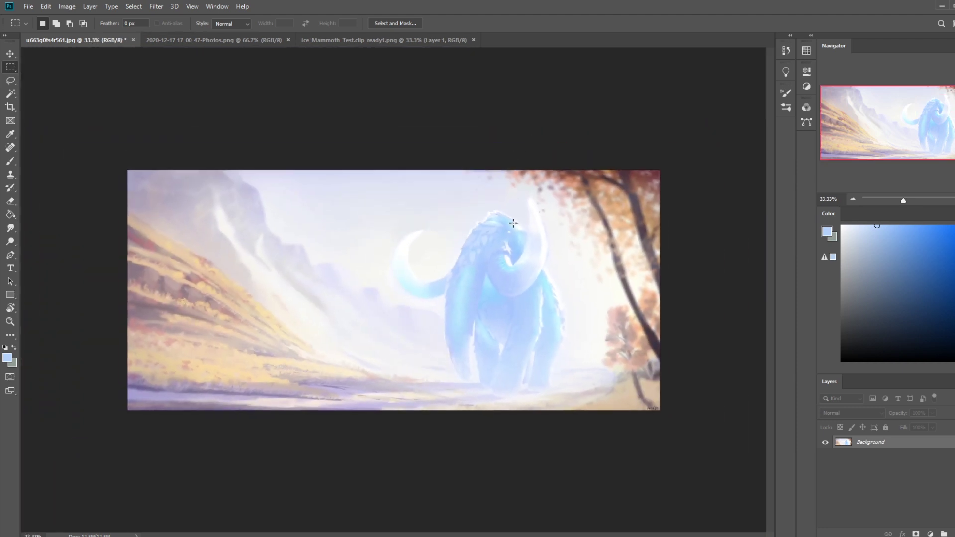
Step: Paint the tusk with lighter cyan and near-white using 175–400 px brush sizes
key("b")
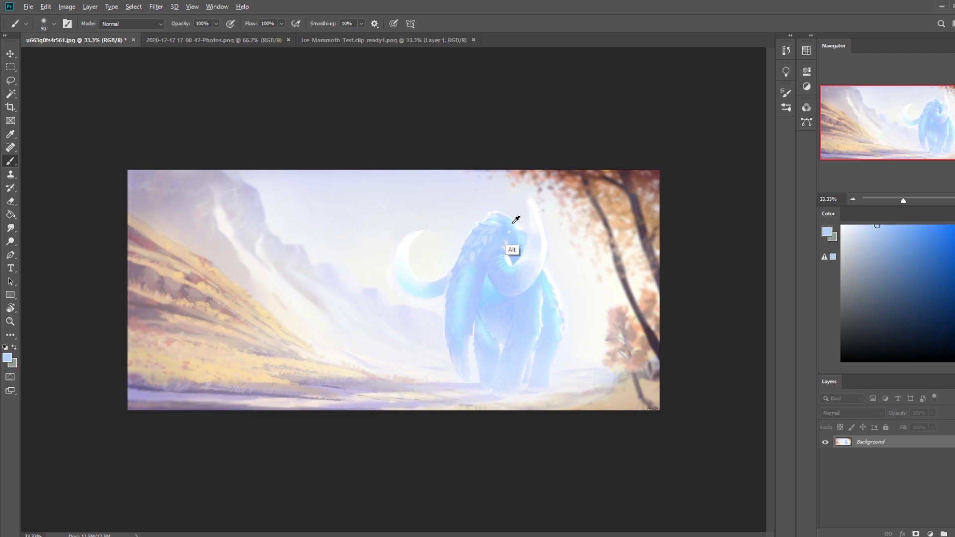
left_click(513, 217, "alt")
key("bracketright")
key("bracketright")
key("bracketright")
key("bracketright")
key("bracketright")
key("bracketright")
key("bracketright")
key("bracketright")
key("bracketright")
key("bracketright")
key("bracketright")
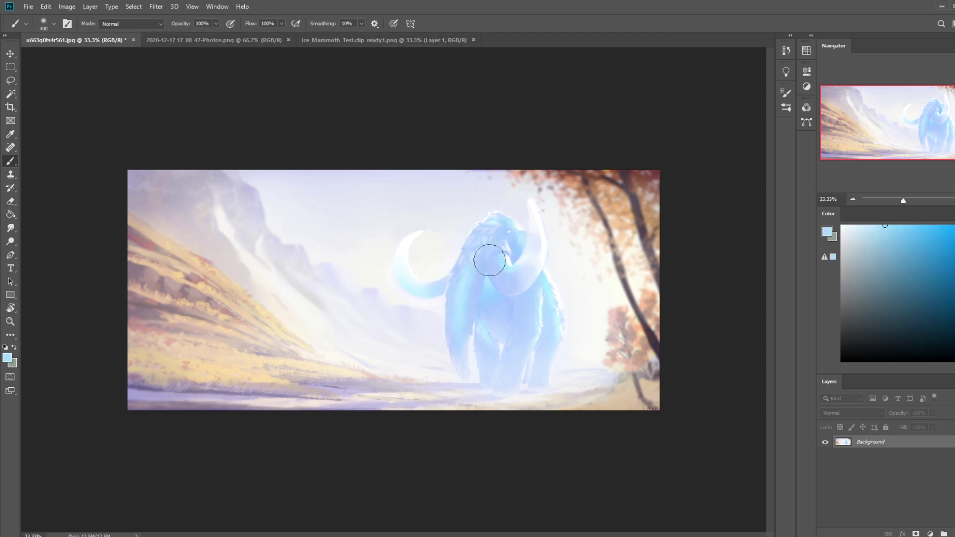
left_click(506, 229, "alt")
key("bracketleft")
key("bracketleft")
key("bracketleft")
key("bracketleft")
left_click(517, 248, "alt")
key("bracketright")
key("bracketright")
Step: Clear the current selection and load the 30 px sketching brush in light blue
key("l")
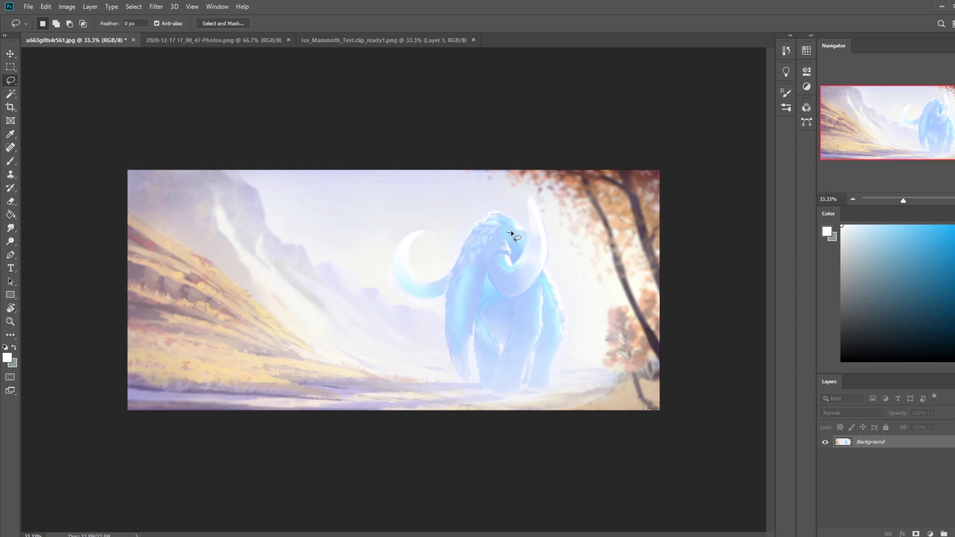
key("b")
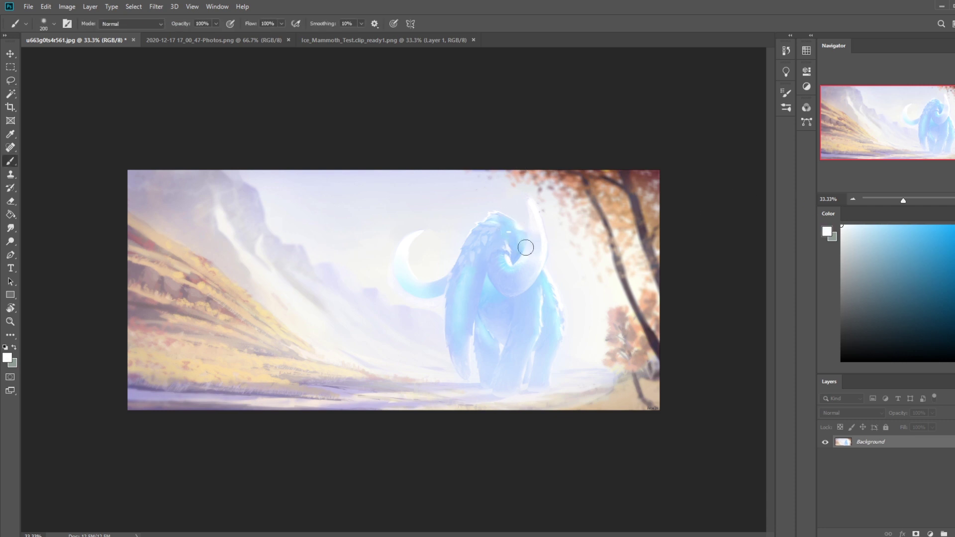
key("m")
right_click(518, 245)
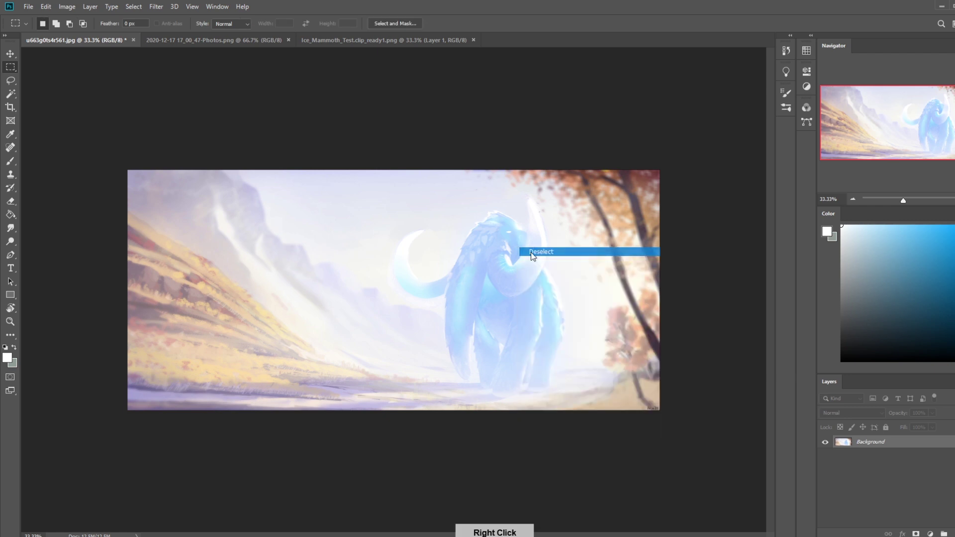
key("Escape")
key("b")
right_click(518, 244)
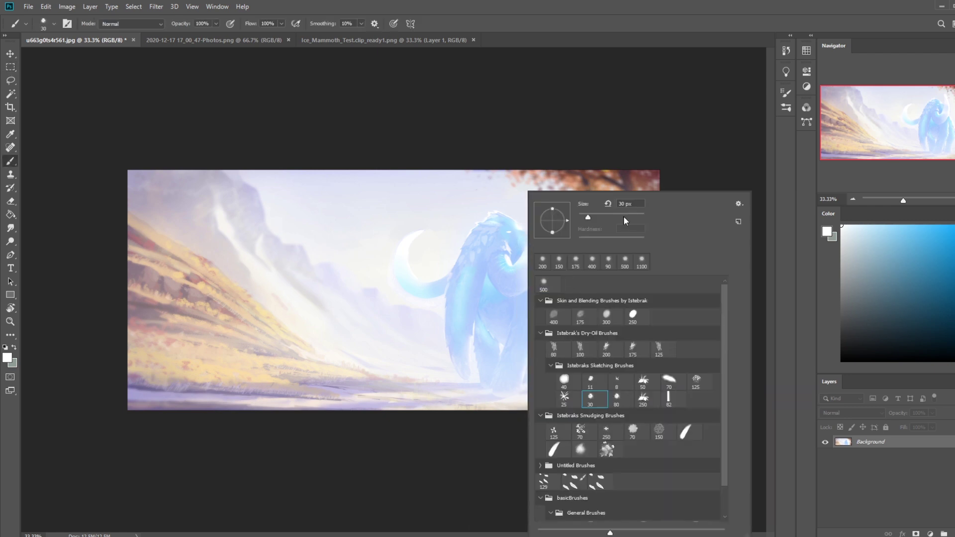
double_click(589, 396)
left_click(513, 233, "alt")
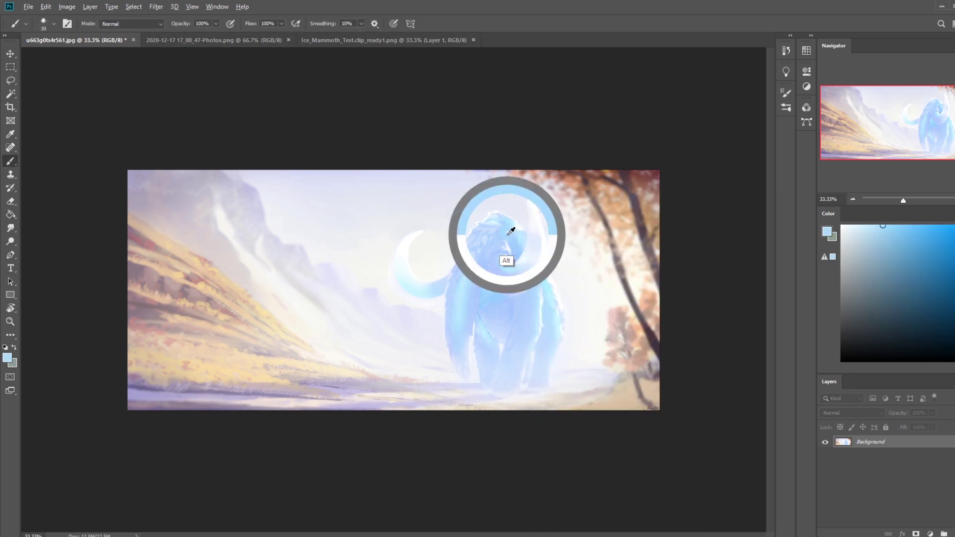
left_click(513, 233, "alt")
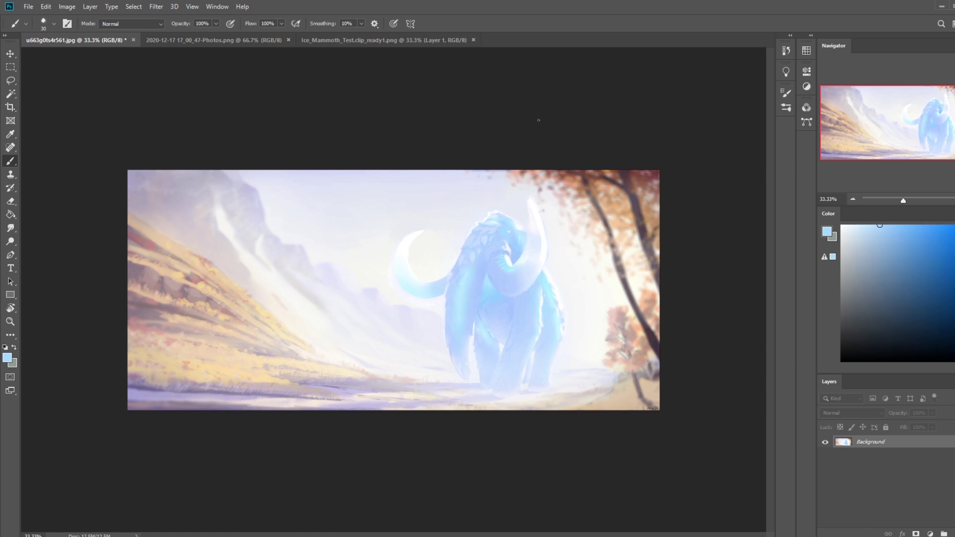
Step: Trace and discard a tusk outline, then paint near-white beside the tusk at 200 px
key("l")
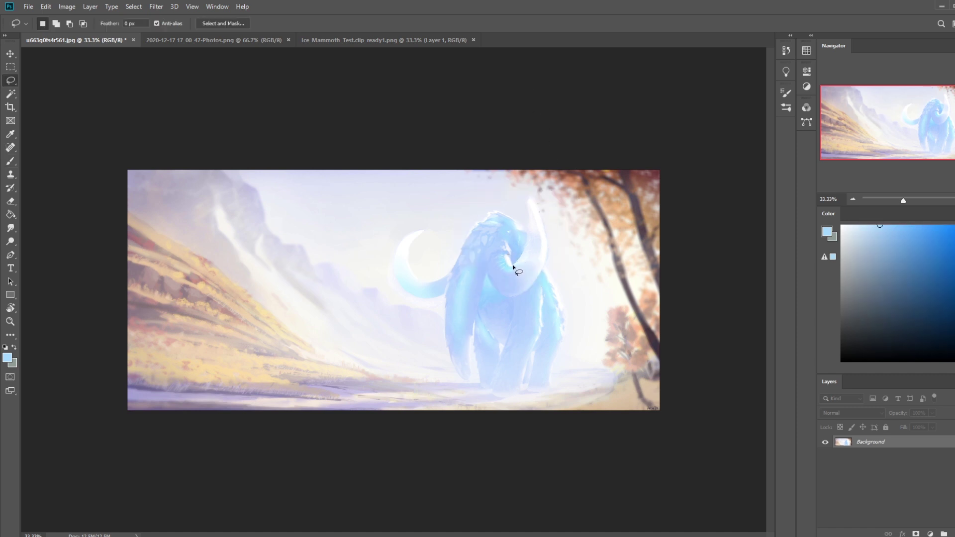
mouse_move(512, 267)
left_mouse_down()
mouse_move(525, 249)
mouse_move(529, 197)
mouse_move(555, 259)
left_mouse_up()
left_click_drag(525, 186, 518, 222)
left_click_drag(525, 262, 514, 265)
key("ctrl+d")
key("b")
left_click(518, 280, "alt")
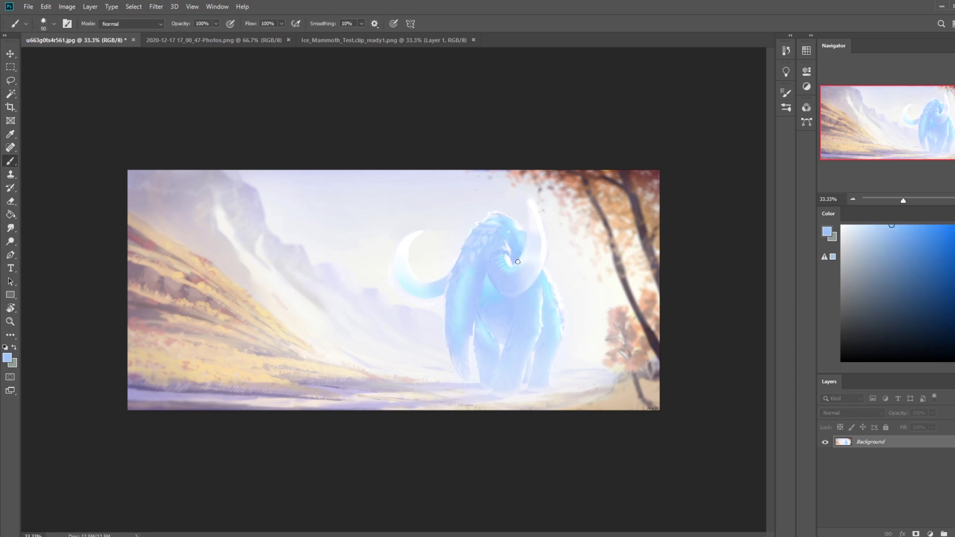
key("bracketright")
key("bracketright")
key("bracketright")
key("alt")
left_click(528, 201, "alt")
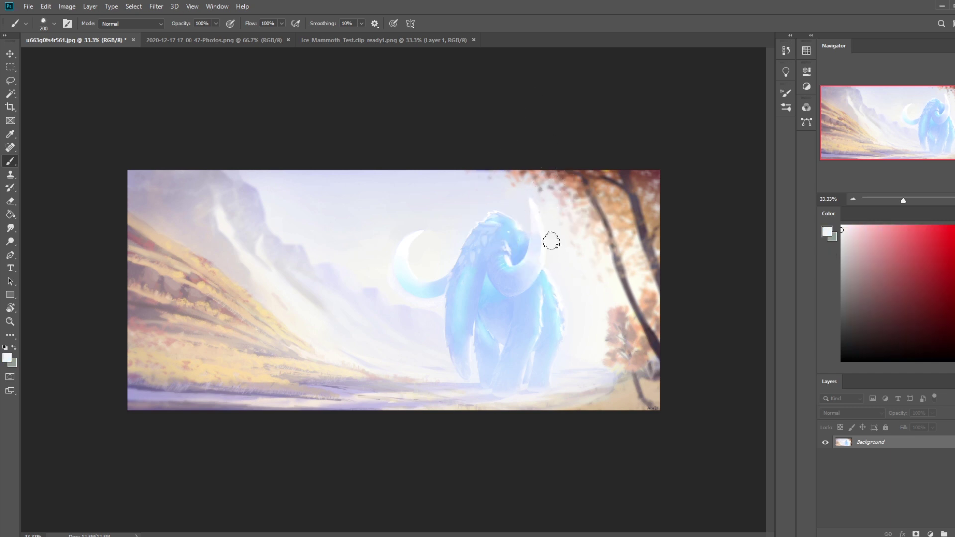
Step: Lasso the raised tusk, deselect, and load a very large soft brush at 1200 px
key("l")
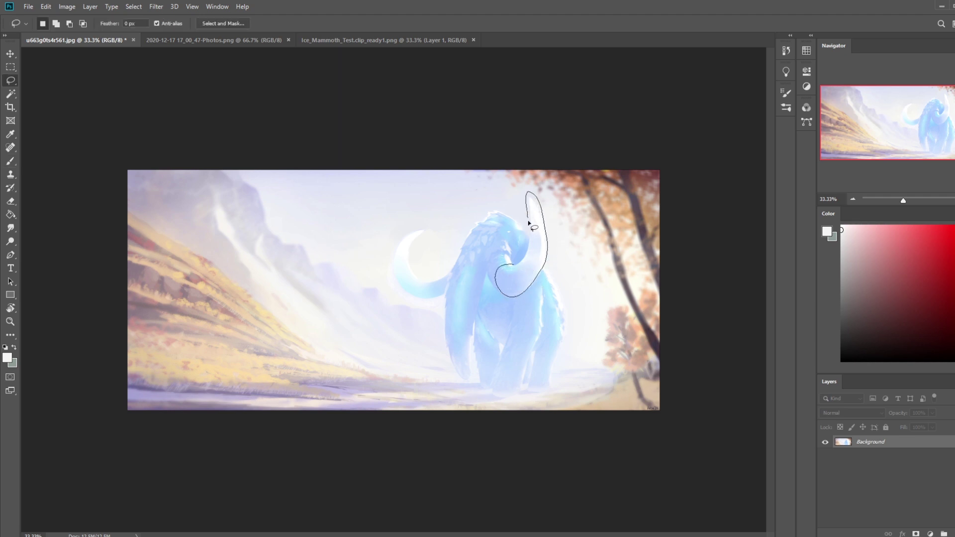
mouse_move(525, 257)
left_mouse_down()
mouse_move(548, 263)
mouse_move(511, 315)
left_mouse_up()
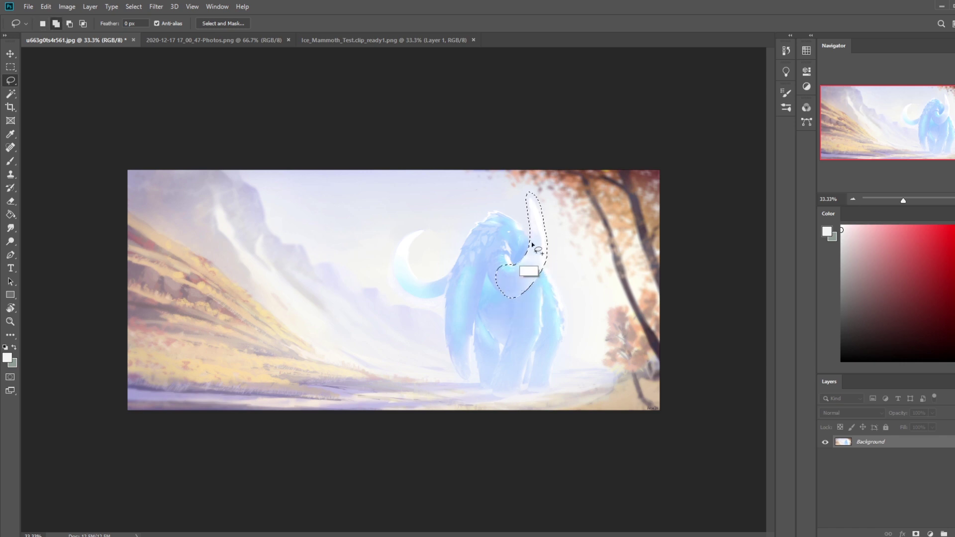
key("b")
key("ctrl+d")
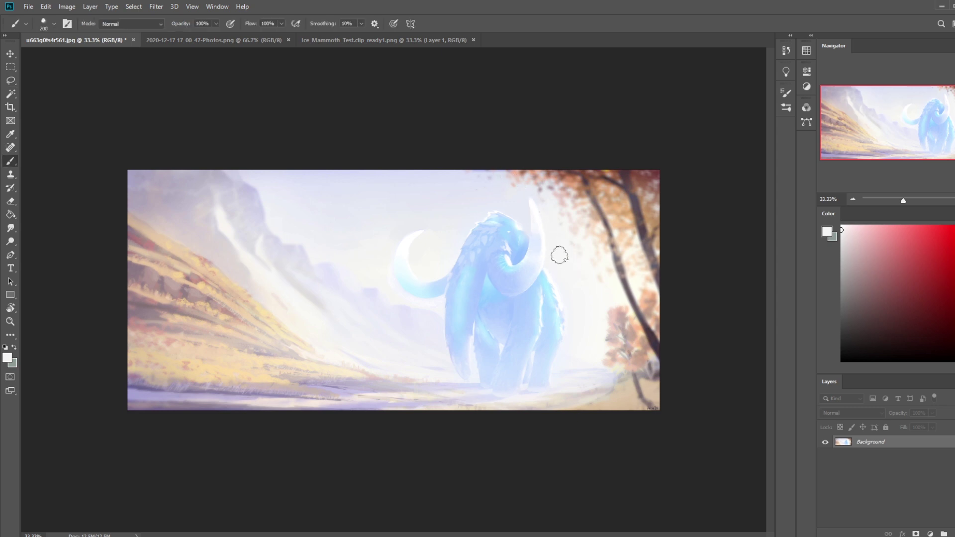
right_click(582, 239)
double_click(599, 283)
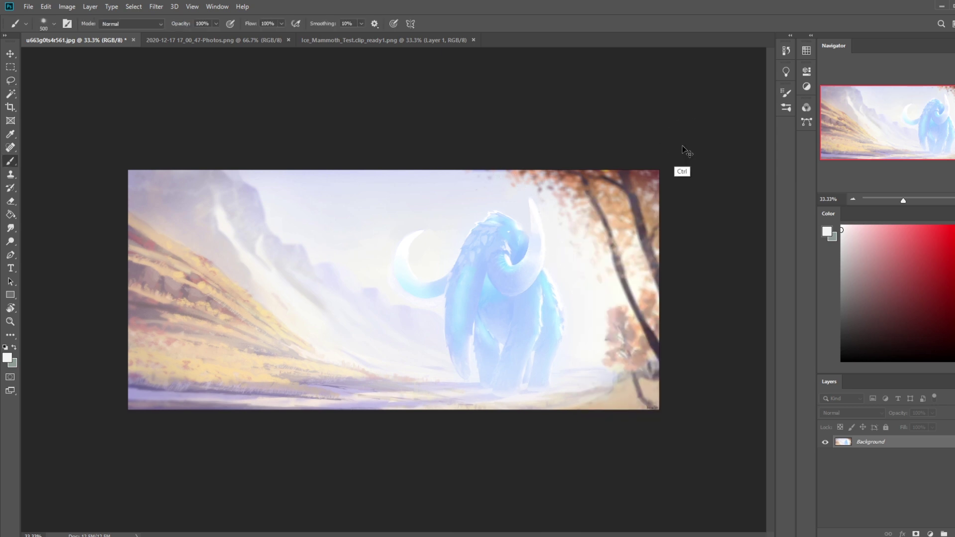
key("ctrl+minus")
key("bracketright")
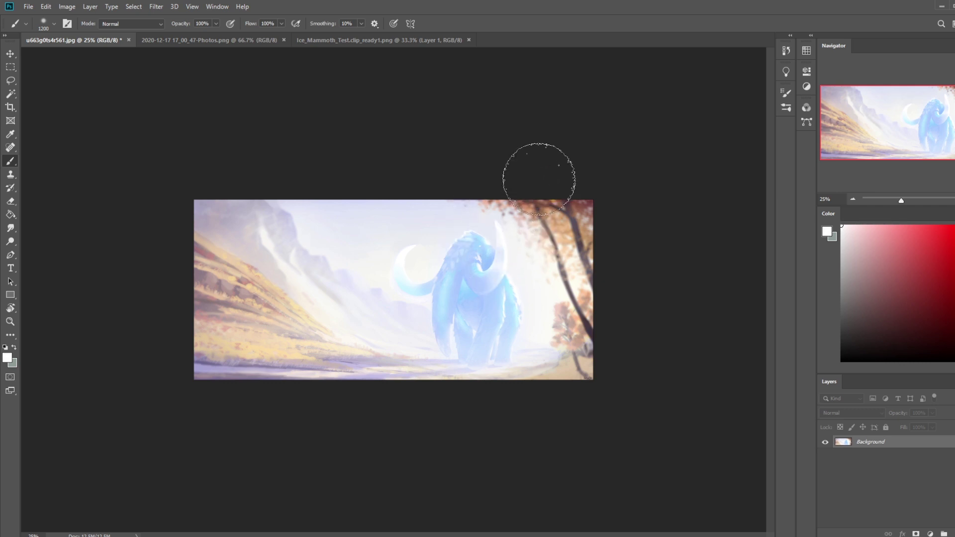
Step: Reselect the tusk shape and subtract the trunk top, trimming it to the narrow tip
key("ctrl+shift+d")
key("l")
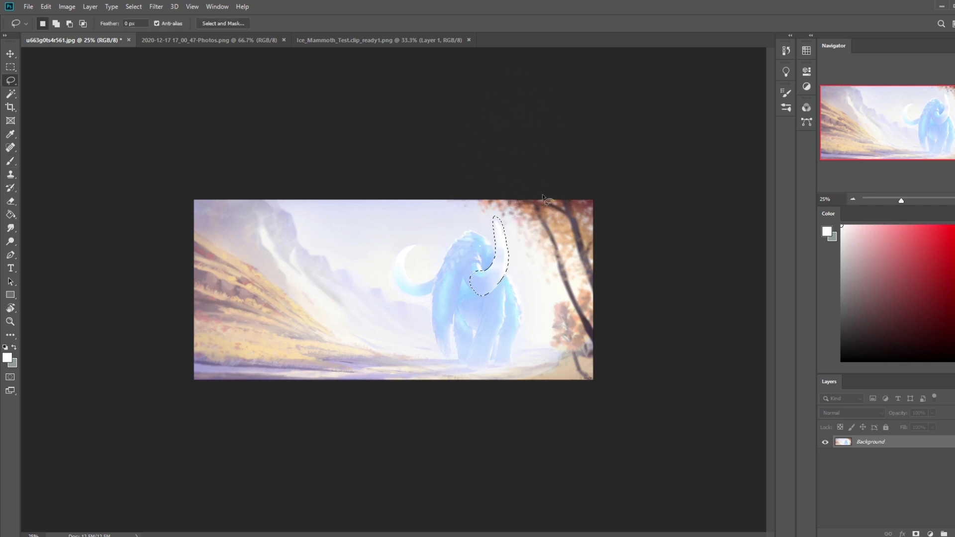
key("alt")
mouse_move(495, 217)
left_mouse_down()
mouse_move(493, 253)
mouse_move(488, 207)
left_mouse_up()
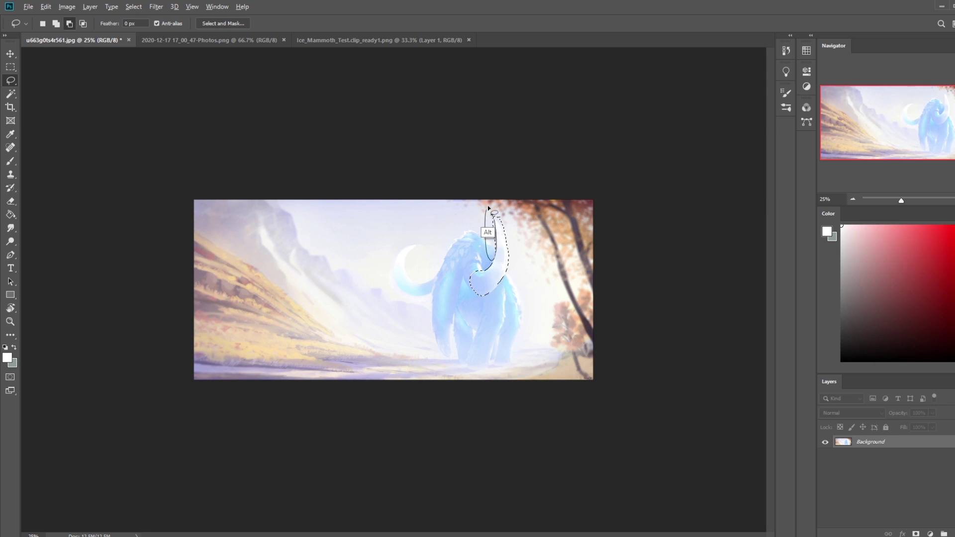
mouse_move(516, 248)
left_mouse_down()
mouse_move(495, 203)
mouse_move(508, 271)
mouse_move(494, 220)
left_mouse_up()
key("alt")
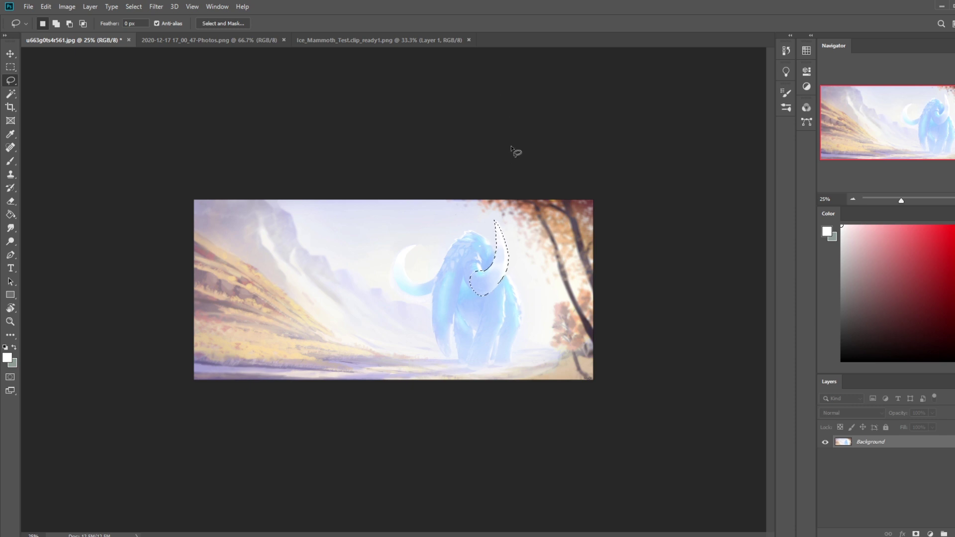
key("ctrl")
Step: Invert the tusk selection, paint bluish off-white mist at 1100 px, then deselect
right_click(509, 245)
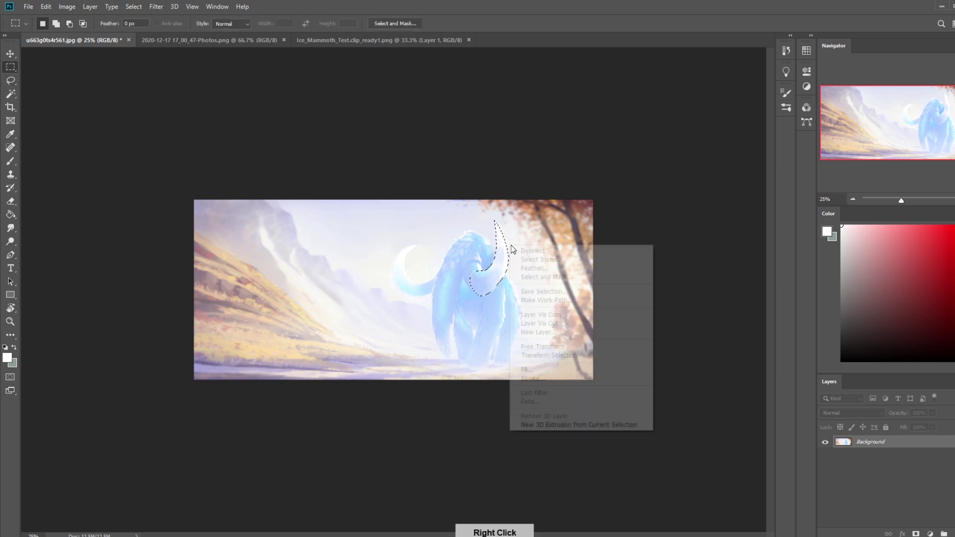
left_click(542, 258)
key("b")
left_click(491, 213, "alt")
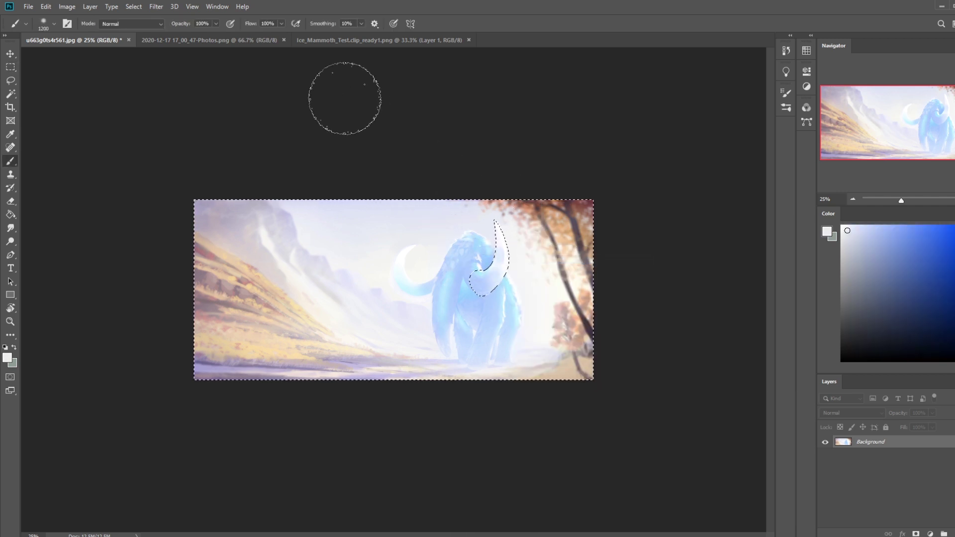
key("bracketleft")
key("bracketleft")
key("bracketleft")
key("bracketleft")
key("bracketleft")
key("bracketleft")
key("bracketleft")
key("bracketleft")
key("bracketleft")
key("bracketleft")
key("bracketleft")
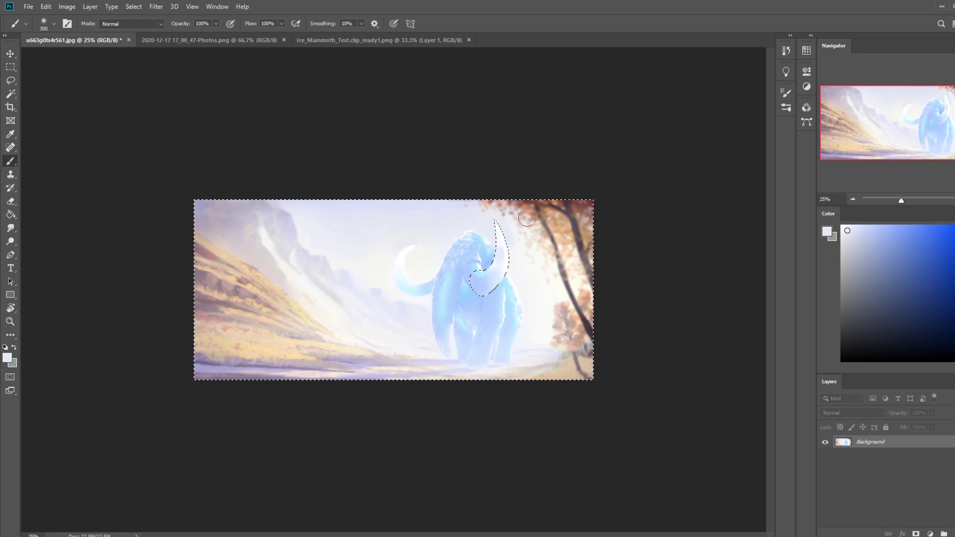
key("m")
right_click(499, 259)
left_click(519, 263)
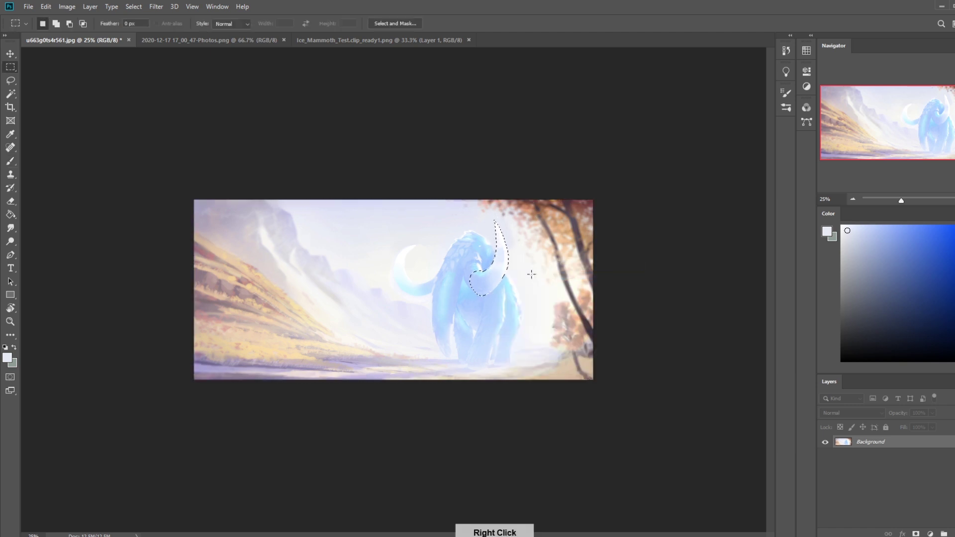
Step: Paint light cyan and white haze beside the tusk with a 900 px brush
key("b")
left_click(478, 269, "alt")
key("bracketright")
key("bracketright")
key("bracketright")
key("bracketright")
key("bracketright")
key("bracketright")
left_click(483, 276, "alt")
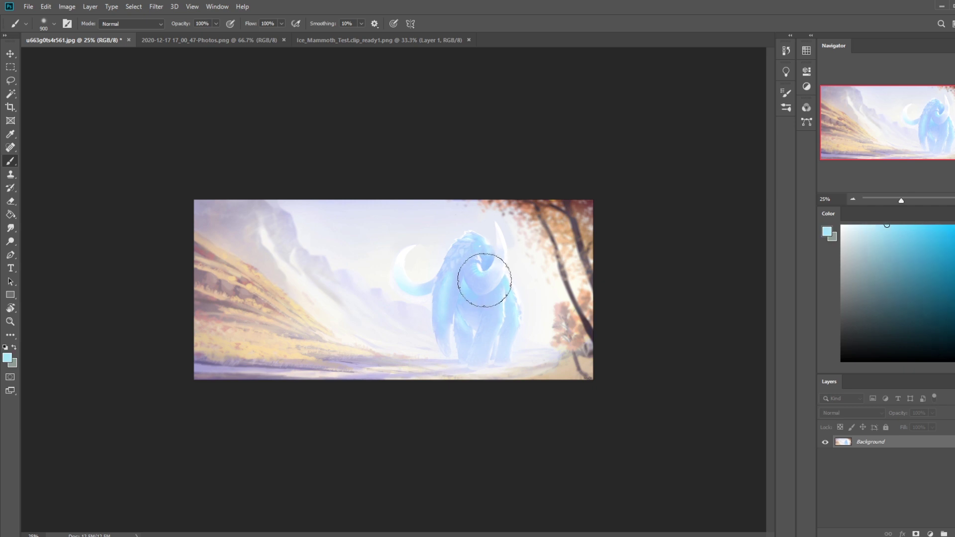
left_click(499, 233, "alt")
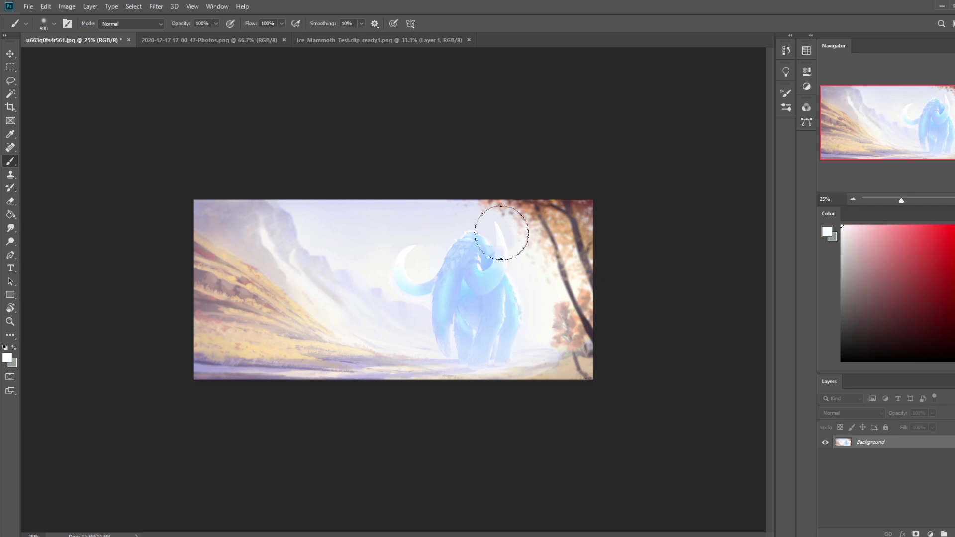
left_click(496, 276, "alt")
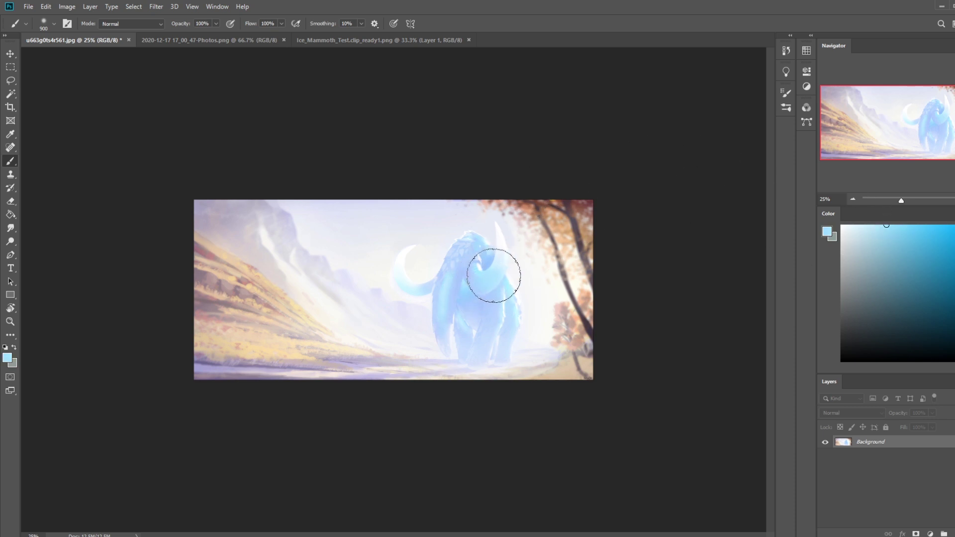
Step: Dodge the glow beside the mammoth with a 600 px brush, then clear the selection
key("o")
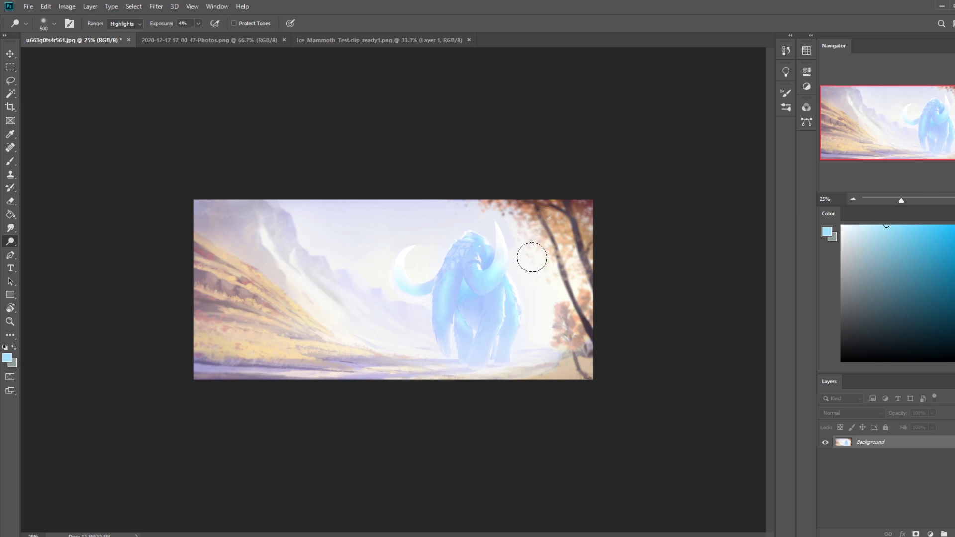
key("bracketright")
key("m")
right_click(500, 289)
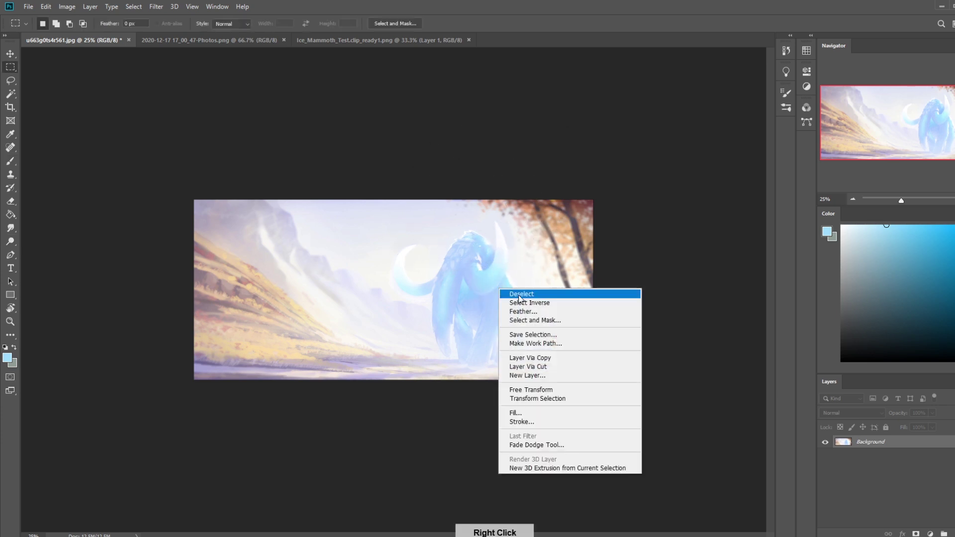
left_click(518, 299)
key("b")
left_click(468, 294, "alt")
Step: Sample a light cyan from the mammoth's body, shrink the brush to 250 px, and add an empty Layer 1
key("bracketleft")
key("bracketleft")
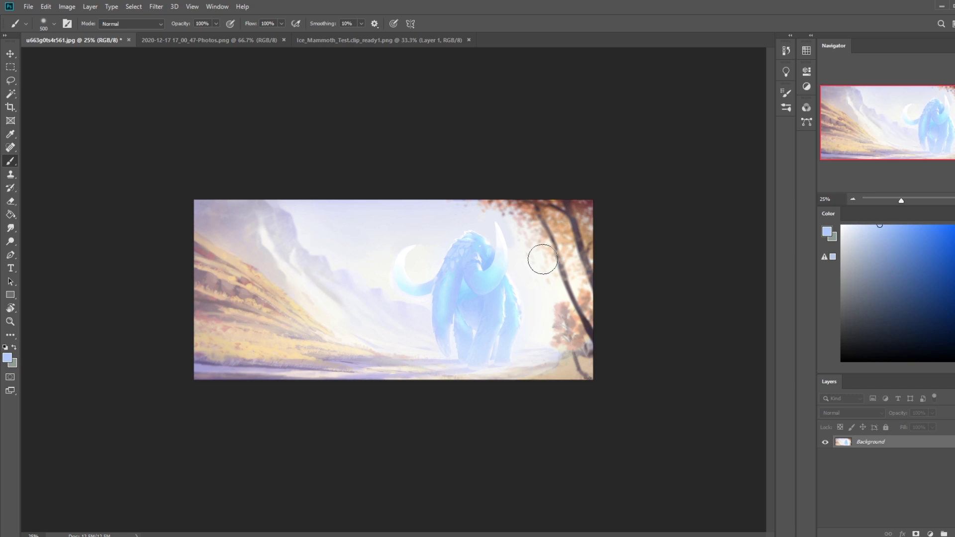
left_click(490, 251, "alt")
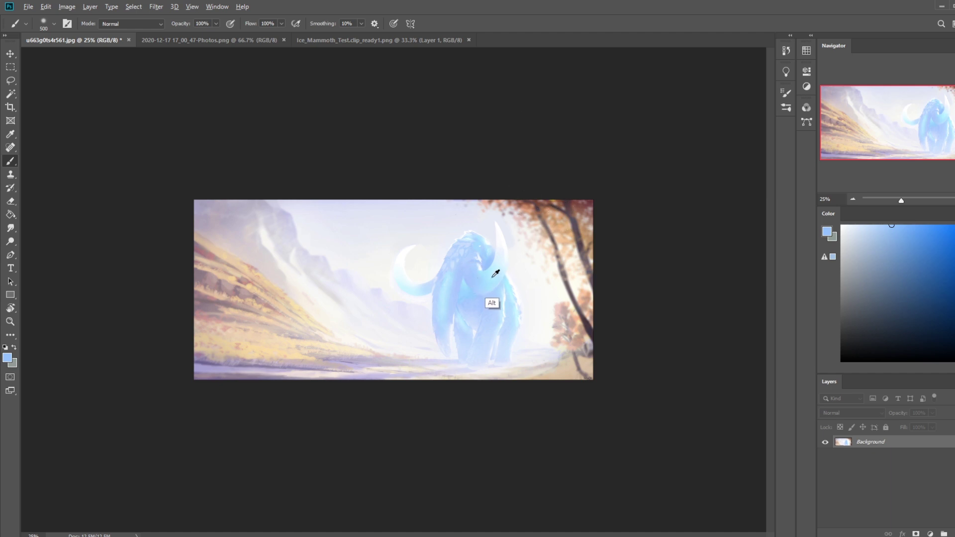
left_click(489, 299, "alt")
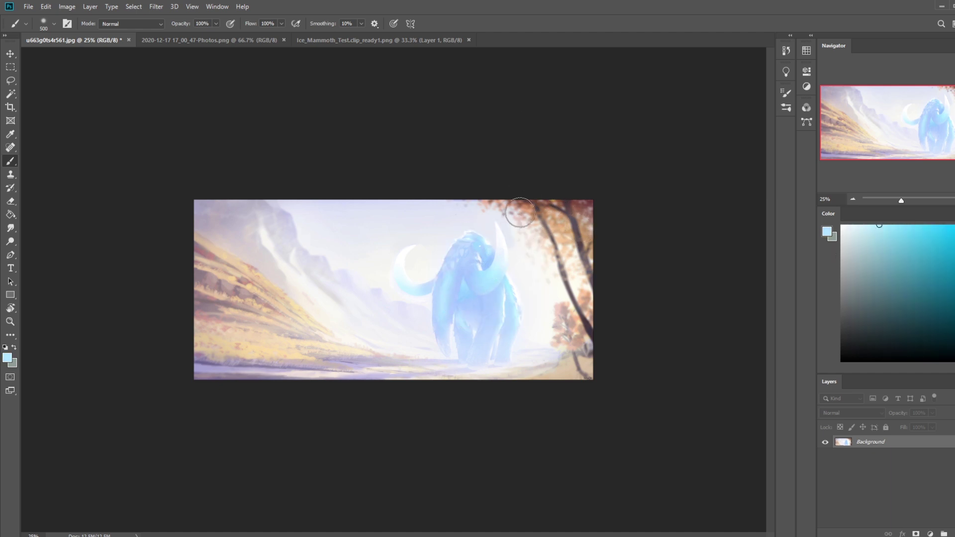
left_click(474, 272, "alt")
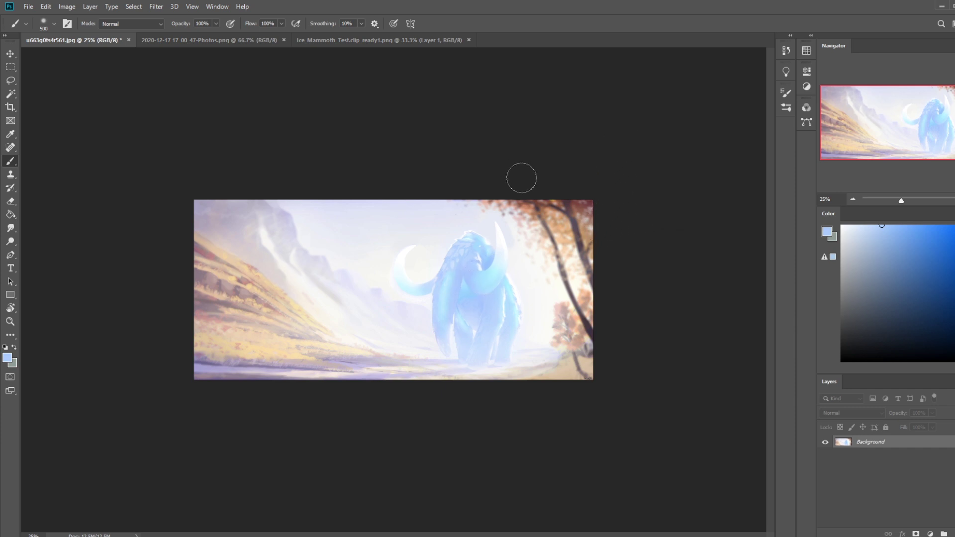
left_click(492, 267, "alt")
key("bracketleft")
key("bracketleft")
key("bracketleft")
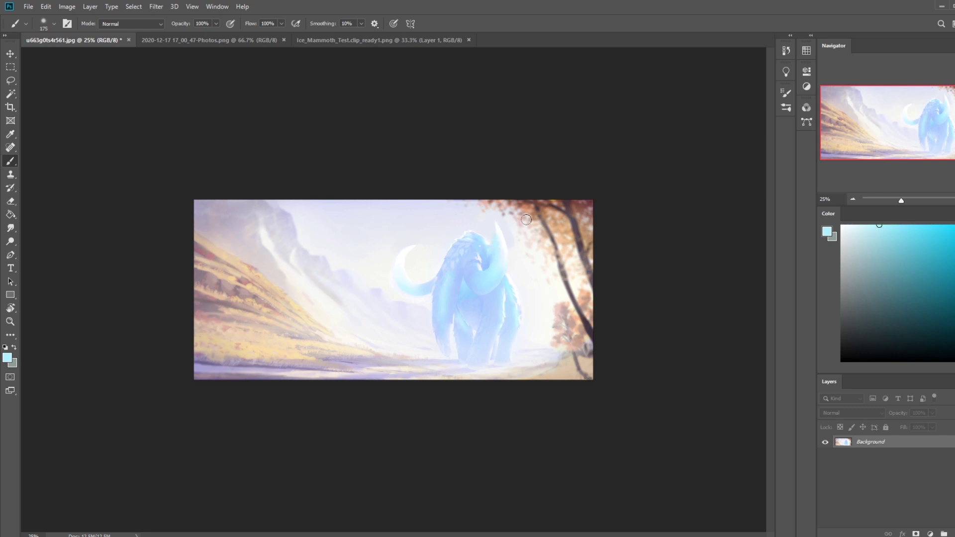
key("ctrl+shift+alt+n")
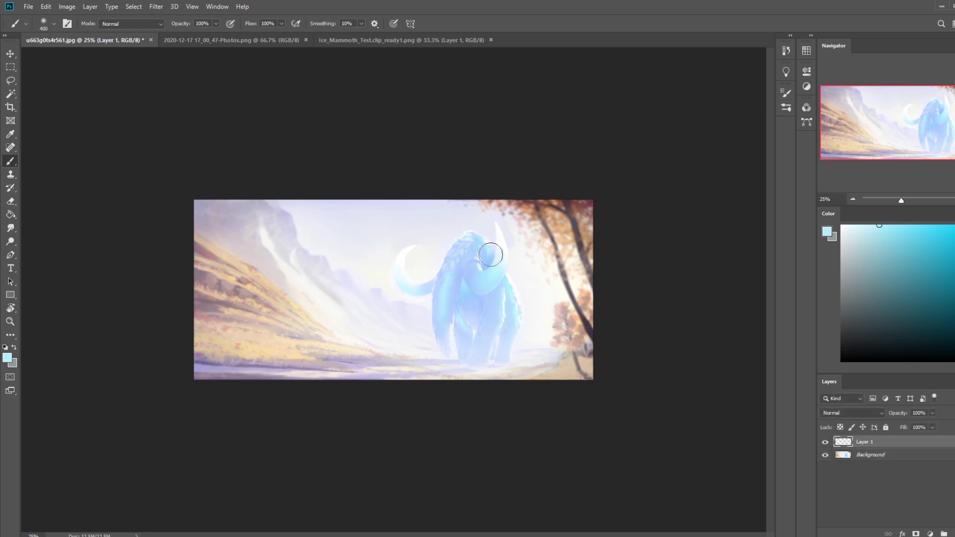
Step: Paint lighter cyan along the mammoth's tusk on Layer 1, then switch to the Sponge tool
mouse_move(490, 255)
left_mouse_down()
mouse_move(494, 228)
mouse_move(497, 260)
left_mouse_up()
key("e")
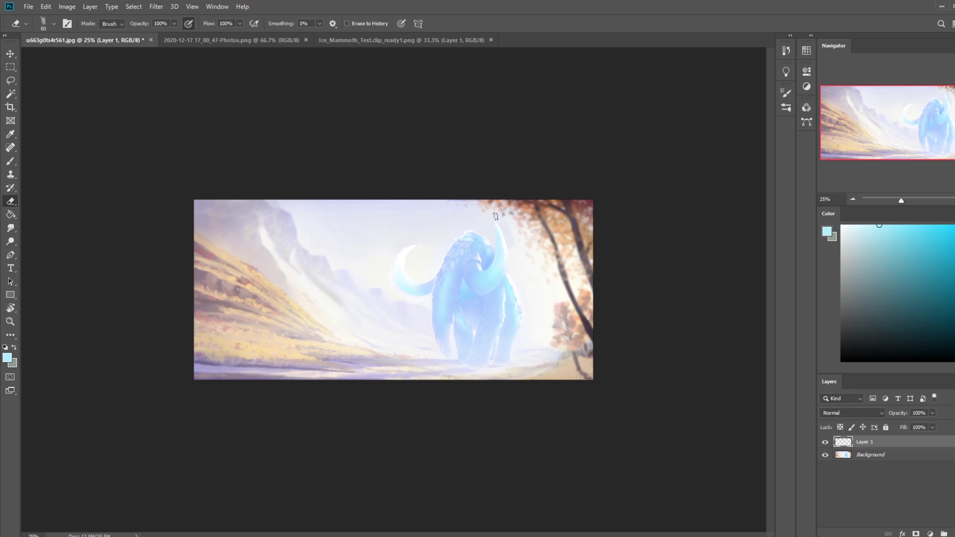
left_click(11, 242)
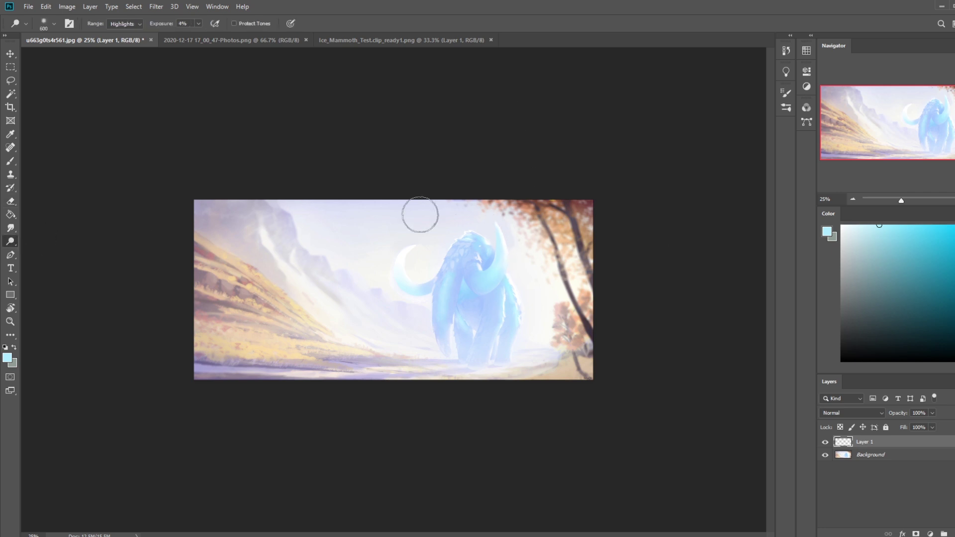
right_click(14, 246)
left_click(45, 262)
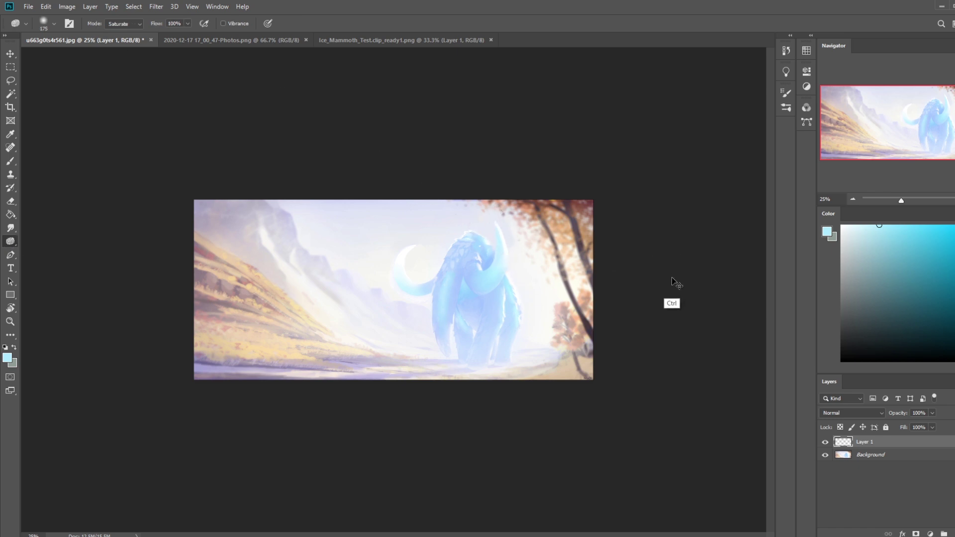
Step: Duplicate Layer 1, merge the copy back down, and apply Hue/Saturation with Saturation +100, Lightness +35
key("ctrl+j")
right_click(871, 441)
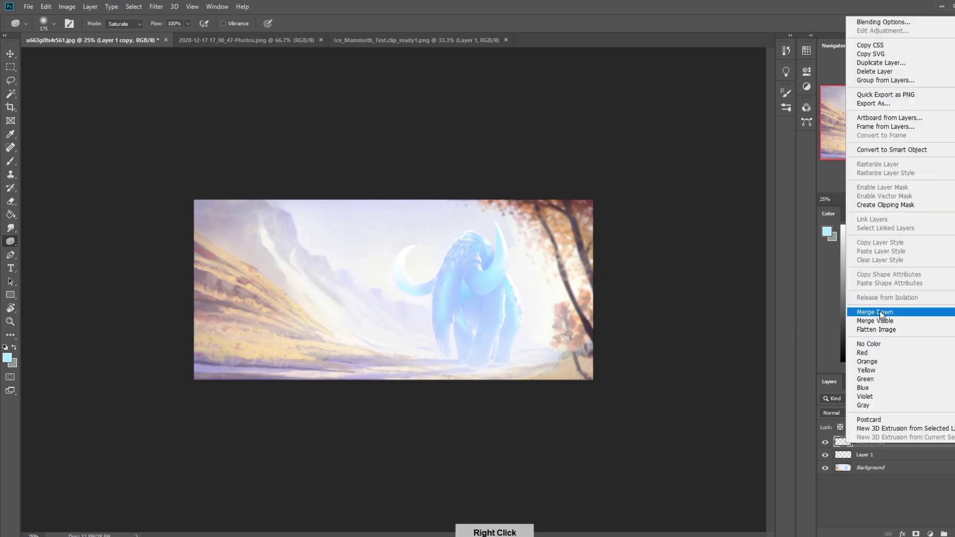
left_click(875, 366)
key("ctrl+u")
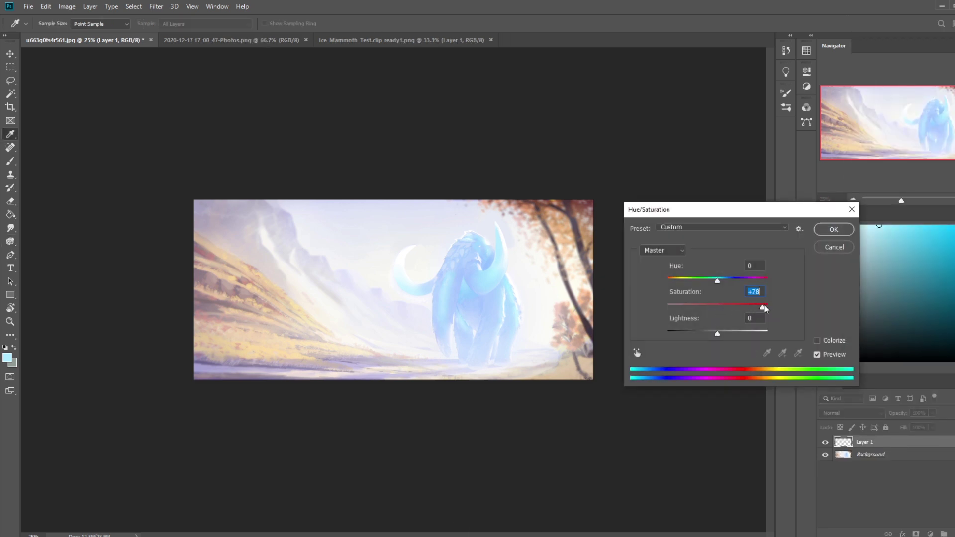
left_click_drag(717, 338, 734, 336)
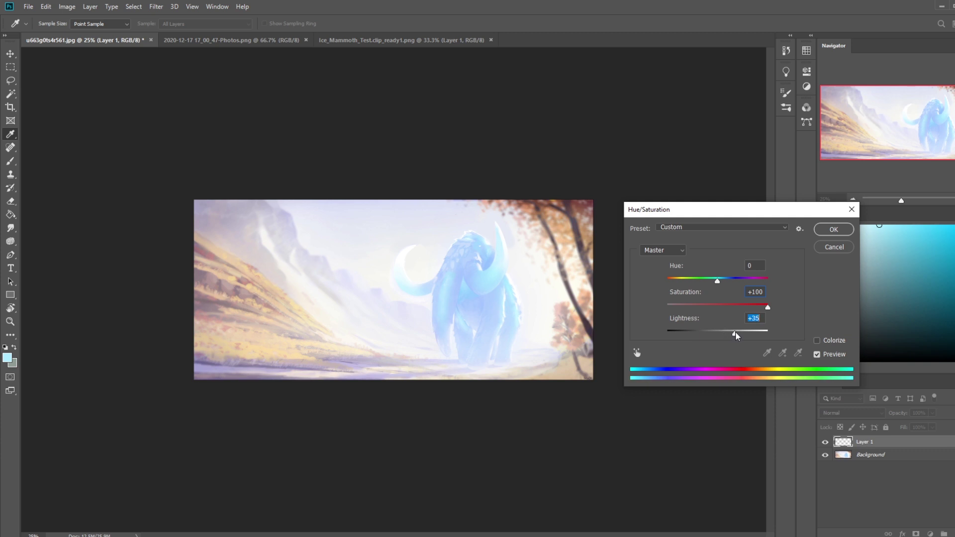
left_click(834, 229)
right_click(533, 254)
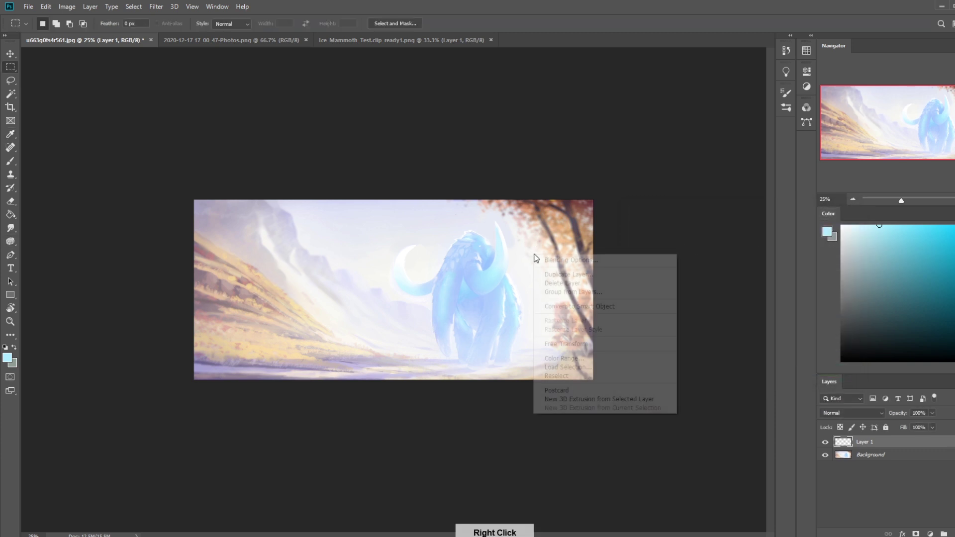
Step: Merge Layer 1 down into the Background layer
left_click(577, 202)
right_click(10, 241)
left_click(43, 240)
left_click(11, 228)
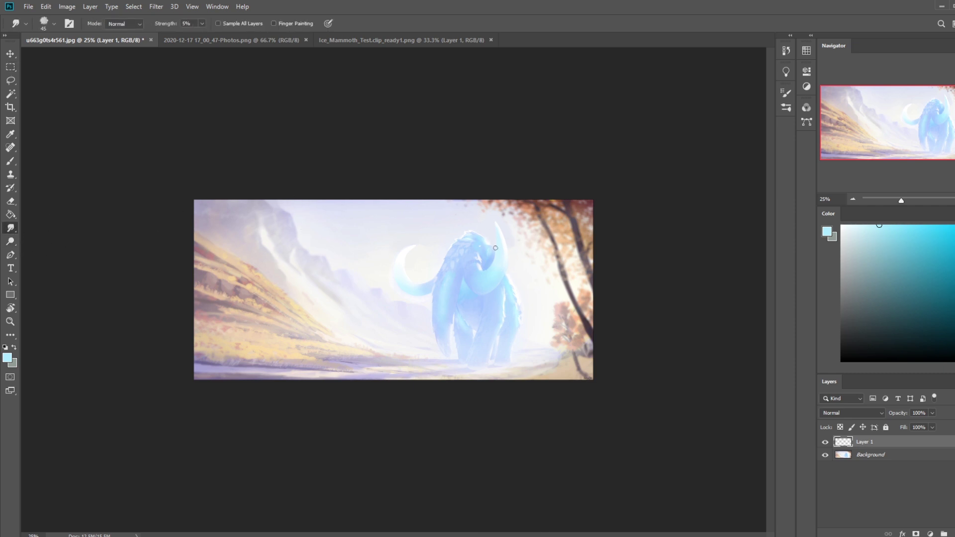
right_click(868, 443)
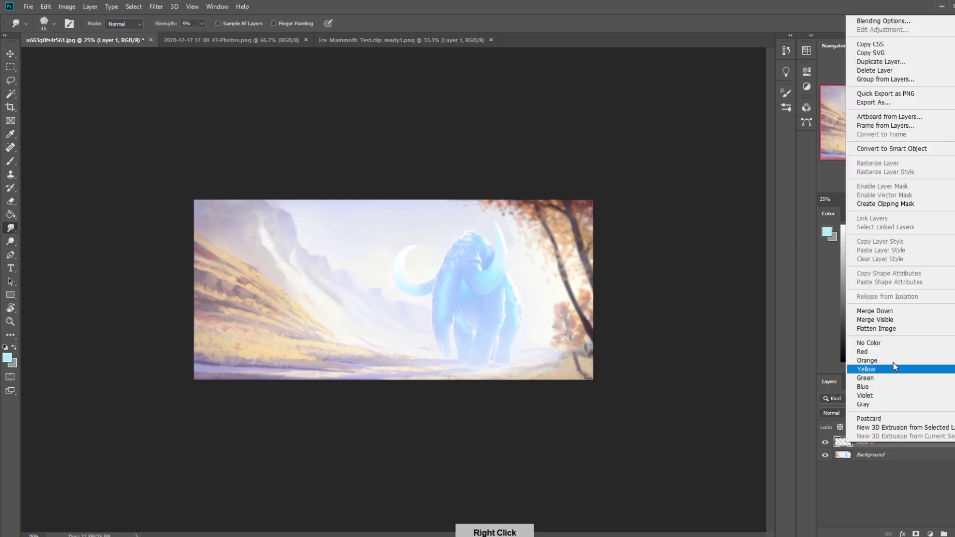
left_click(890, 311)
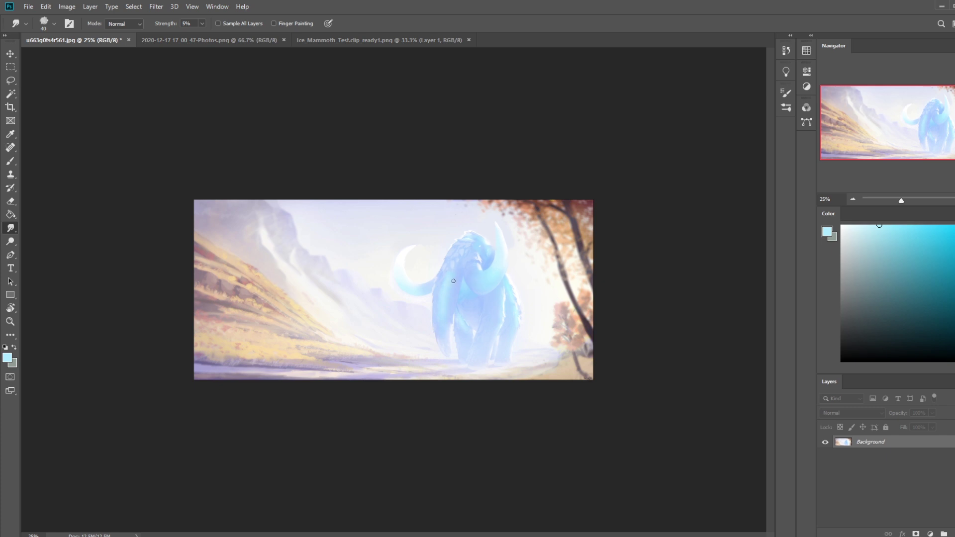
Step: Dodge the head highlights and enlarge the brush to 500 px
right_click(10, 242)
left_click(60, 240)
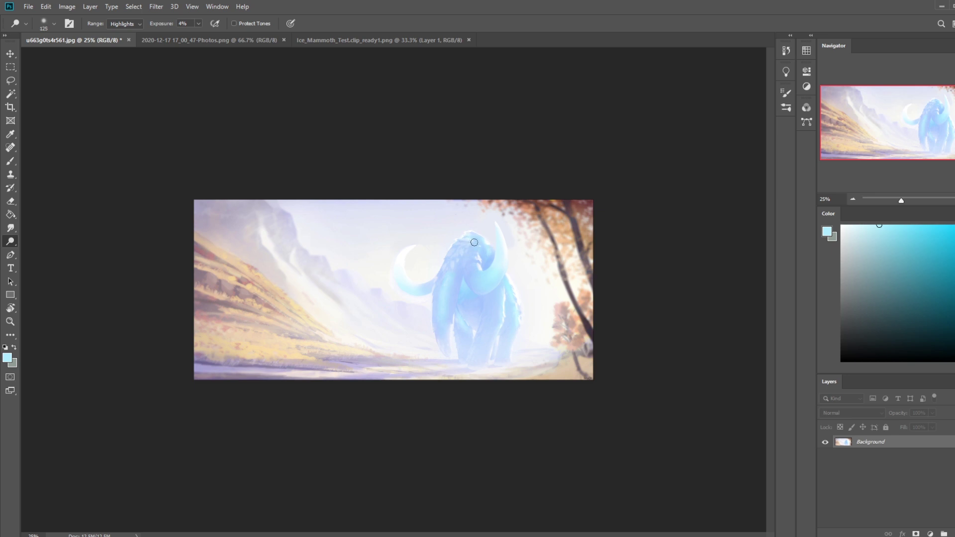
key("l")
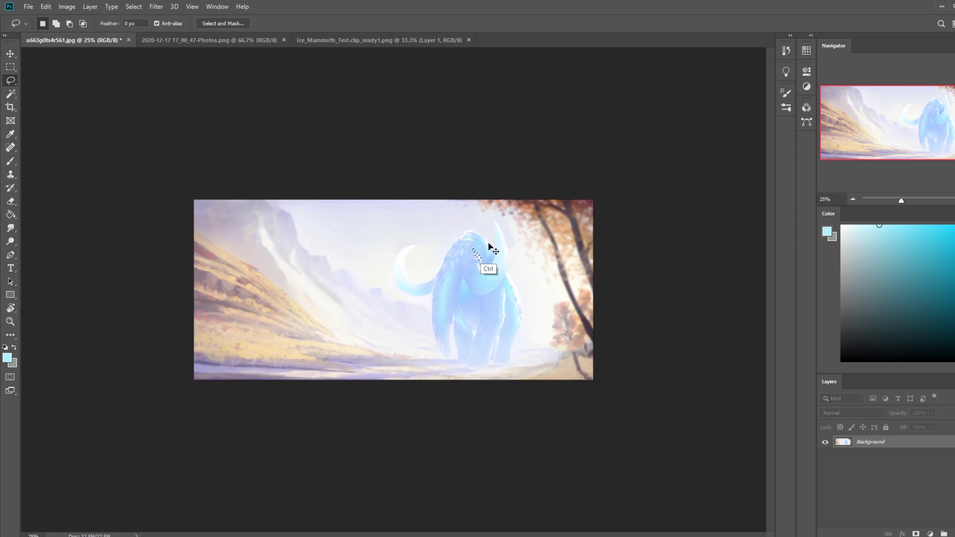
key("b")
key("bracketright")
key("bracketright")
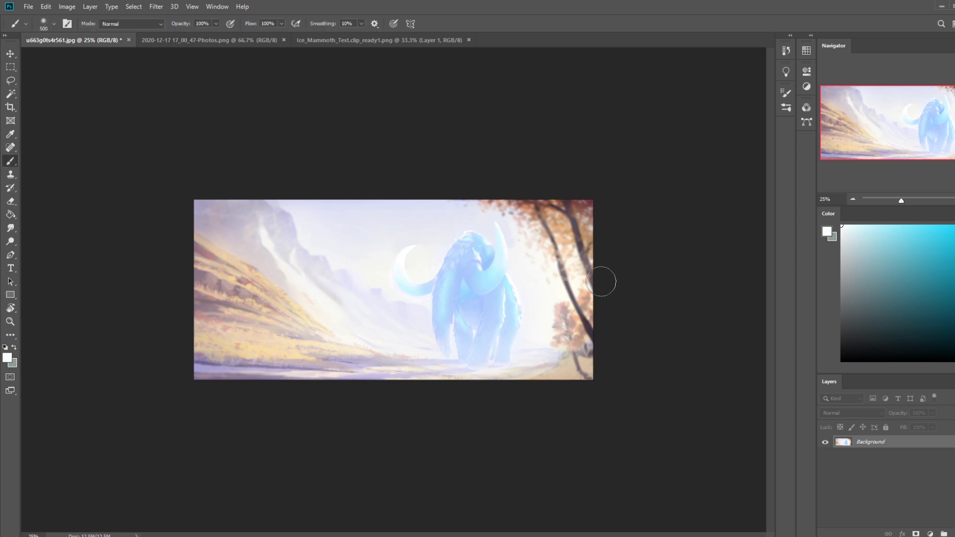
Step: Zoom to 66.7%, sample light blue from the head, and add a bright pale accent with a 200 px brush
key("ctrl+plus")
key("ctrl+plus")
key("ctrl+plus")
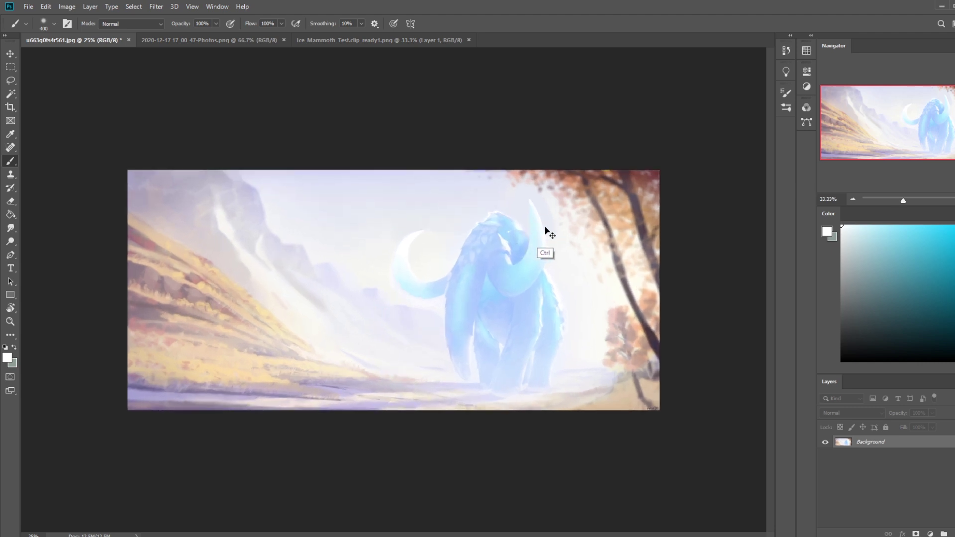
key("m")
right_click(621, 214)
left_click(655, 228)
key("b")
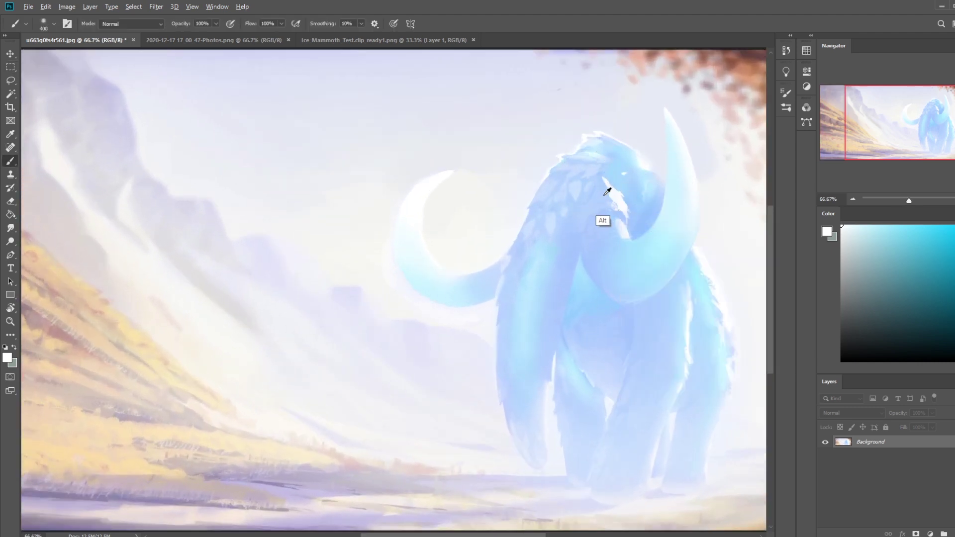
left_click(607, 187, "alt")
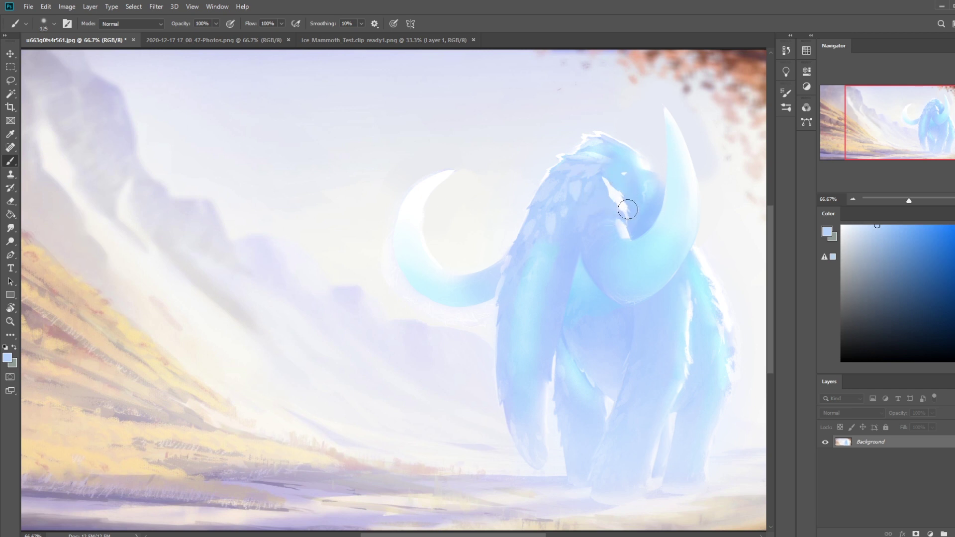
key("bracketright")
key("bracketright")
key("bracketright")
key("m")
right_click(584, 219)
left_click(622, 228)
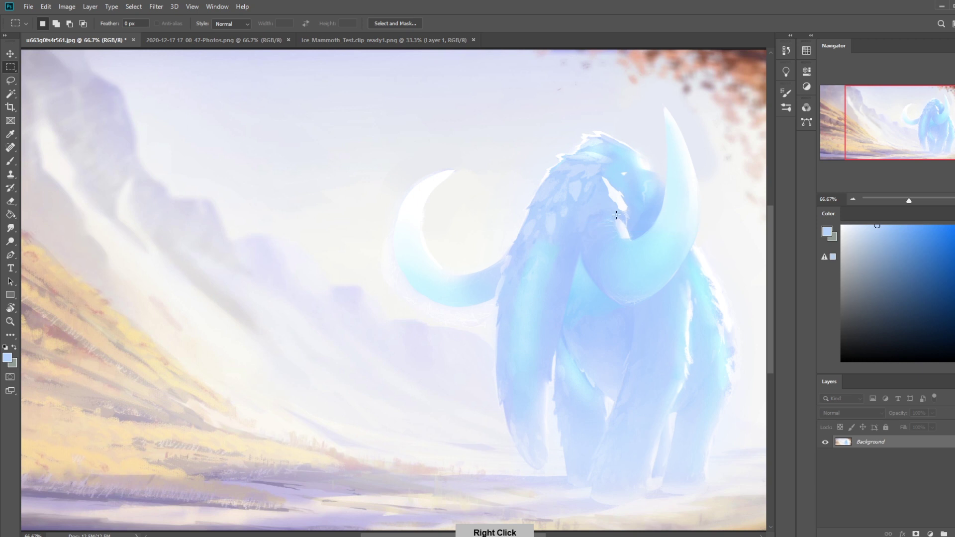
key("ctrl+minus")
key("ctrl+minus")
key("ctrl+minus")
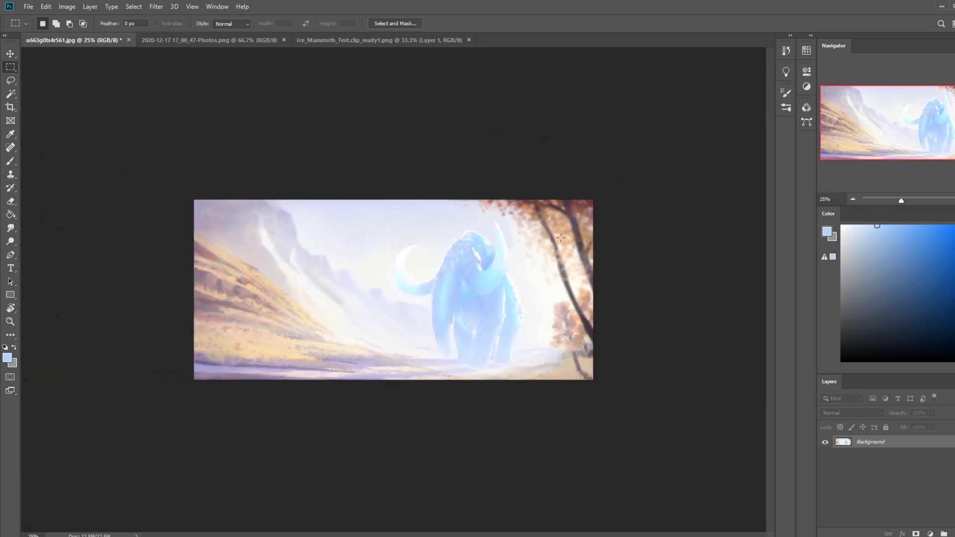
Step: Try painting near-white over a lassoed moon crescent, then undo the stroke
key("l")
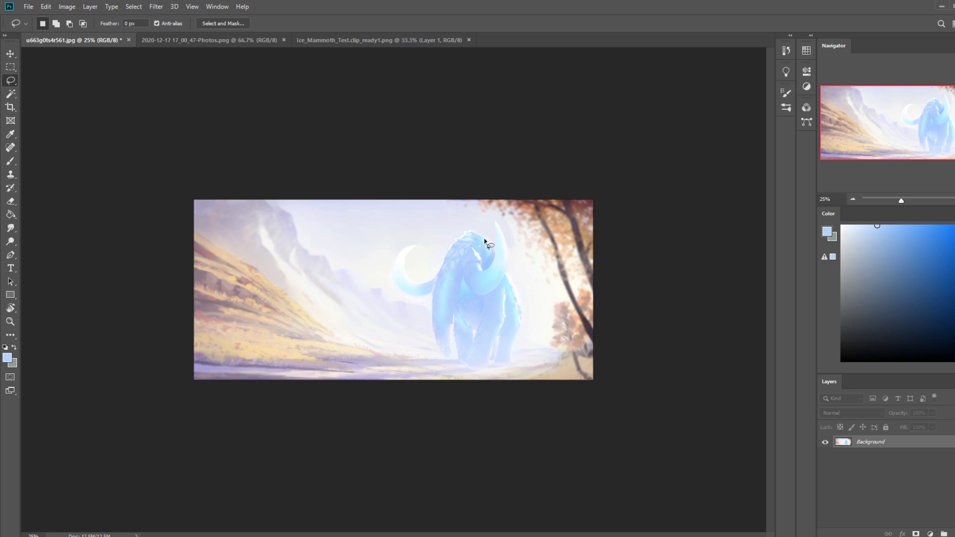
key("b")
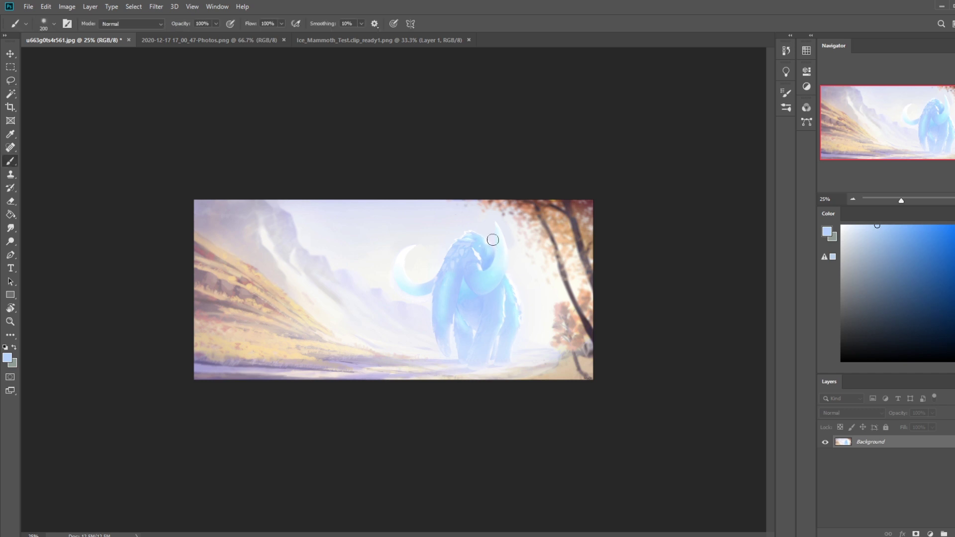
left_click(485, 246, "alt")
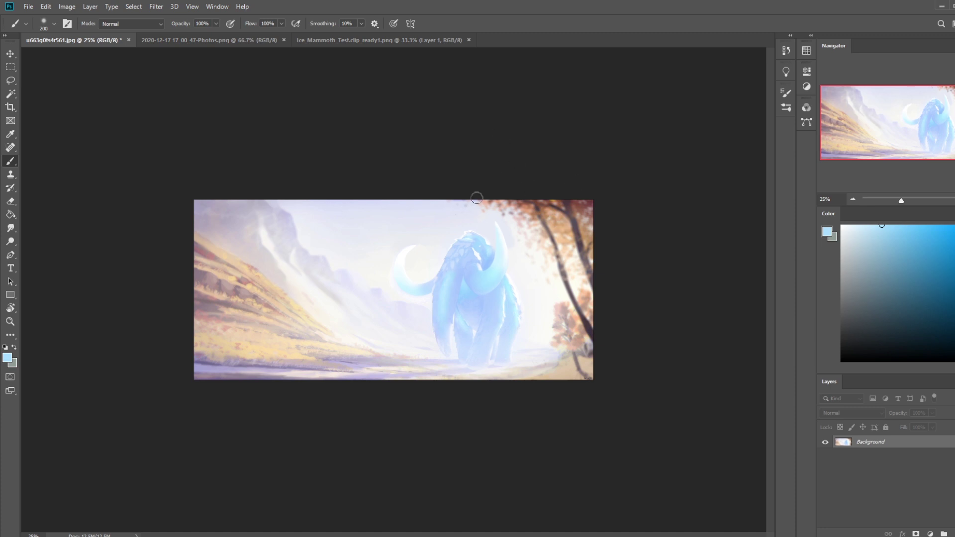
key("l")
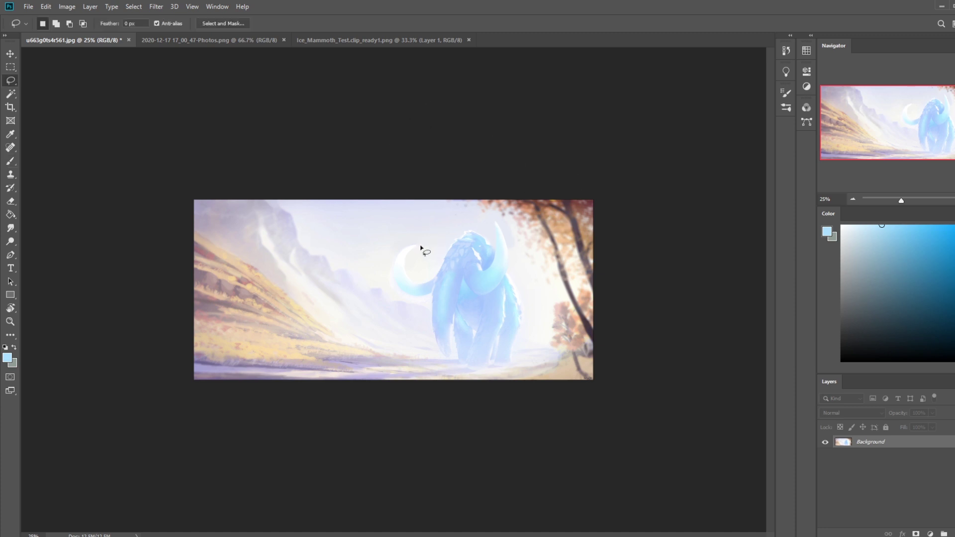
left_click_drag(426, 247, 417, 244)
key("b")
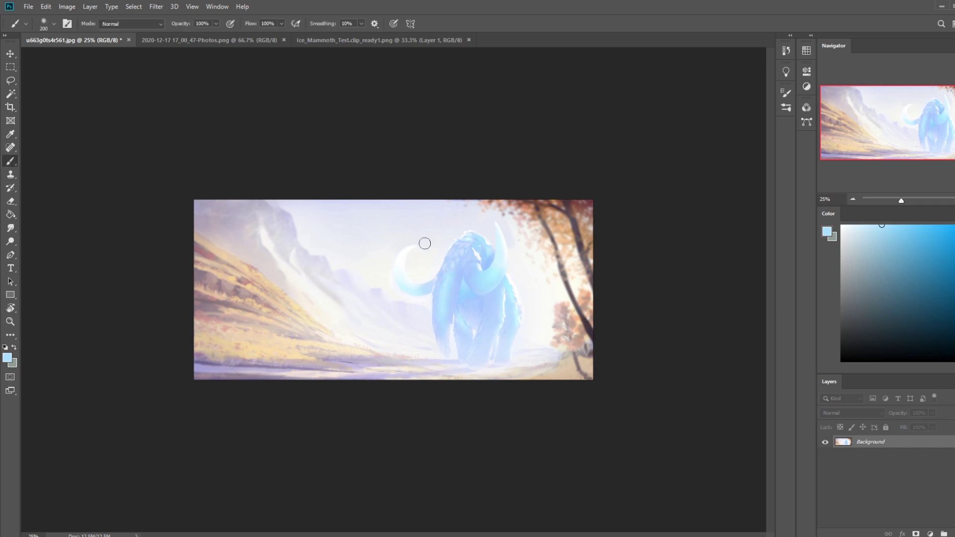
left_click(423, 243, "alt")
left_click_drag(419, 223, 418, 245)
key("ctrl+z")
Step: Enlarge the brush to 700 px, lasso the area around the tusk, and copy it to Layer 1
key("bracketright")
key("bracketright")
key("bracketright")
key("bracketright")
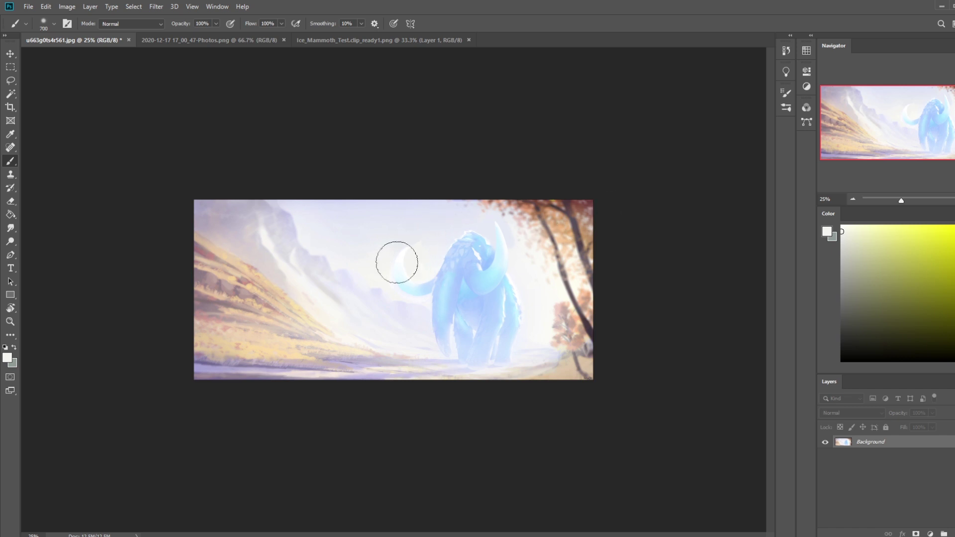
right_click(447, 282)
left_click(11, 227)
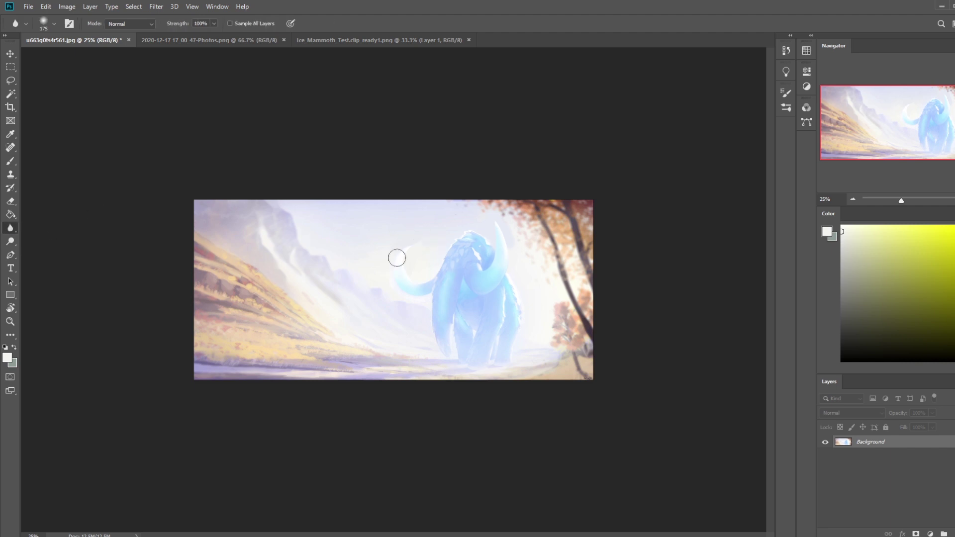
key("l")
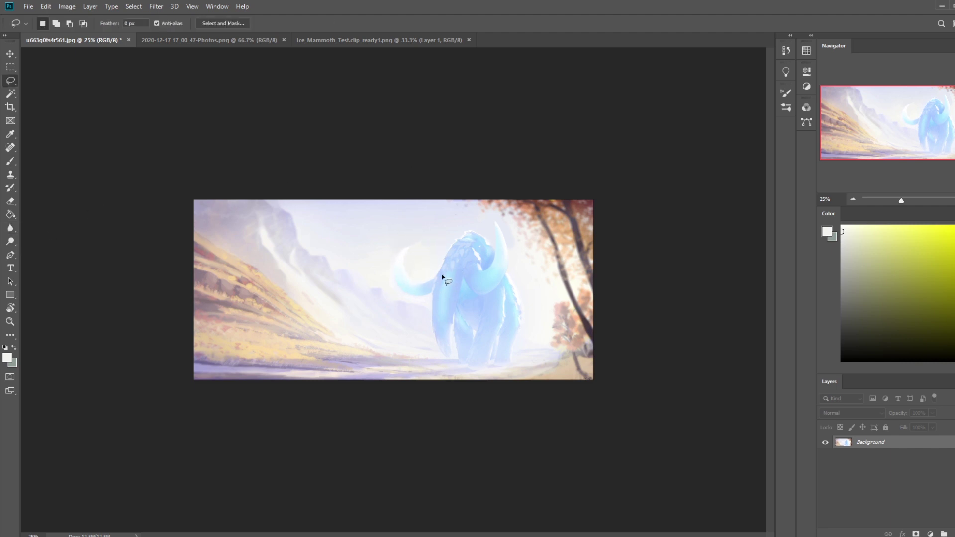
mouse_move(435, 280)
left_mouse_down()
mouse_move(407, 285)
mouse_move(417, 269)
mouse_move(437, 269)
left_mouse_up()
key("ctrl+j")
key("v")
key("ctrl")
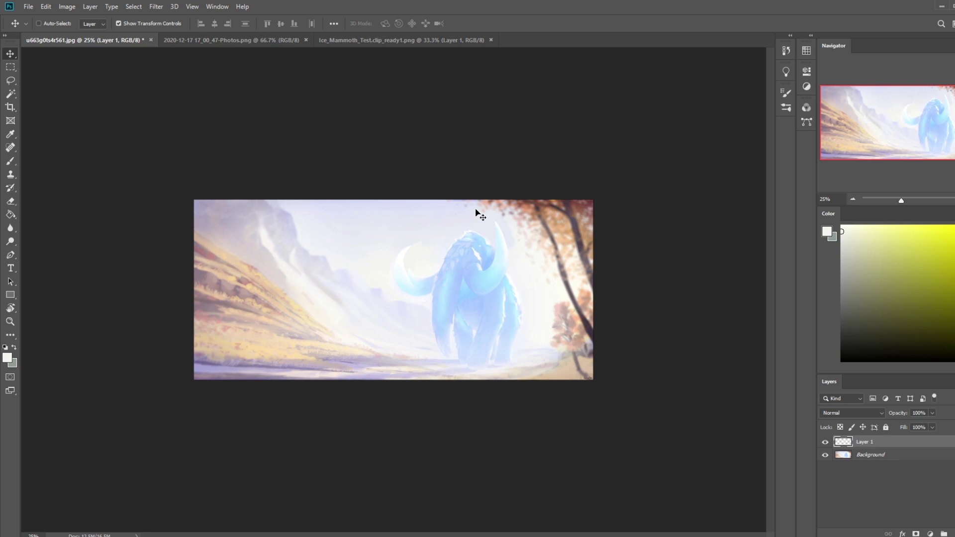
Step: Paint soft pale strokes around the crescent tusk, sampling cyan and light blue from the mammoth
key("e")
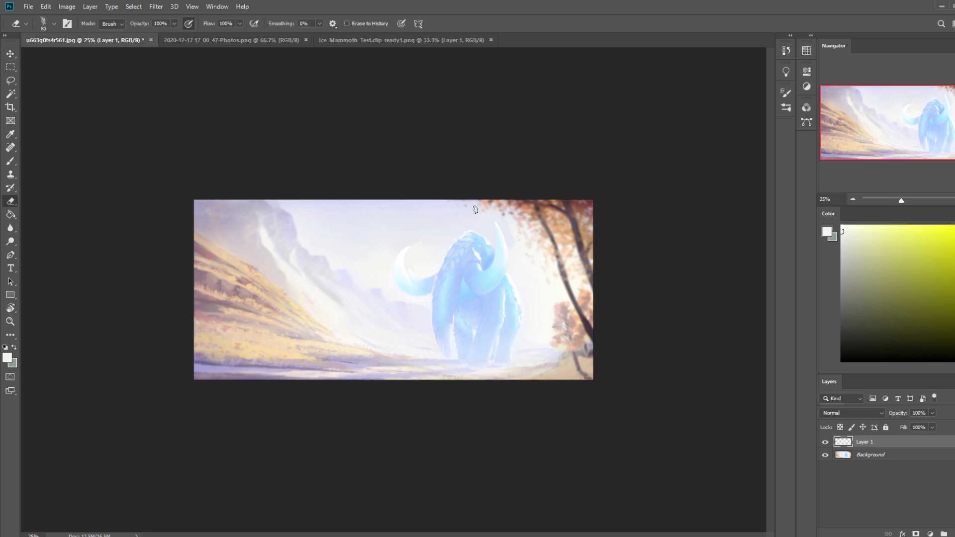
key("b")
left_click(407, 268, "alt")
mouse_move(420, 269)
left_mouse_down()
mouse_move(409, 277)
mouse_move(419, 271)
left_mouse_up()
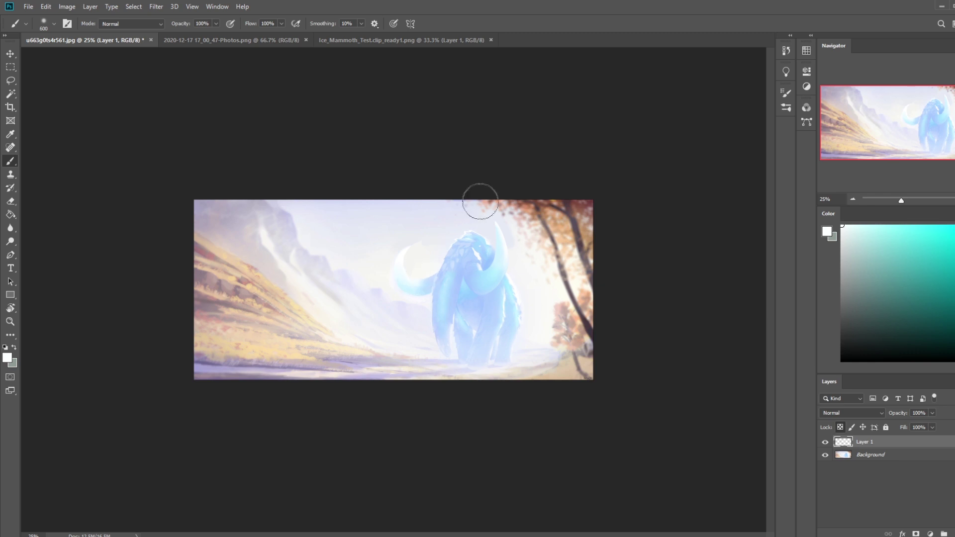
left_click(426, 273, "alt")
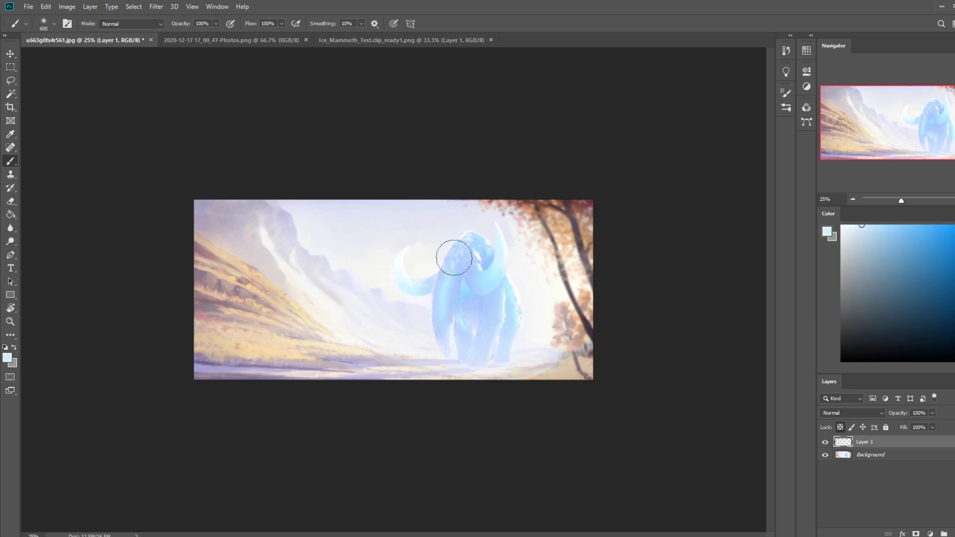
left_click(463, 301, "alt")
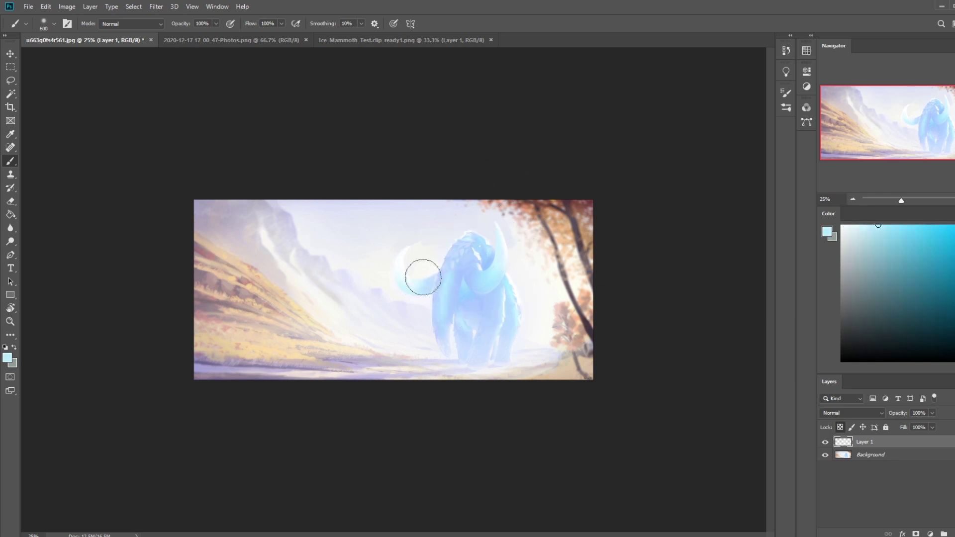
Step: Check the glacier reference photo, then pick the Smudge tool and zoom to 50%
left_click_drag(954, 70, 811, 77)
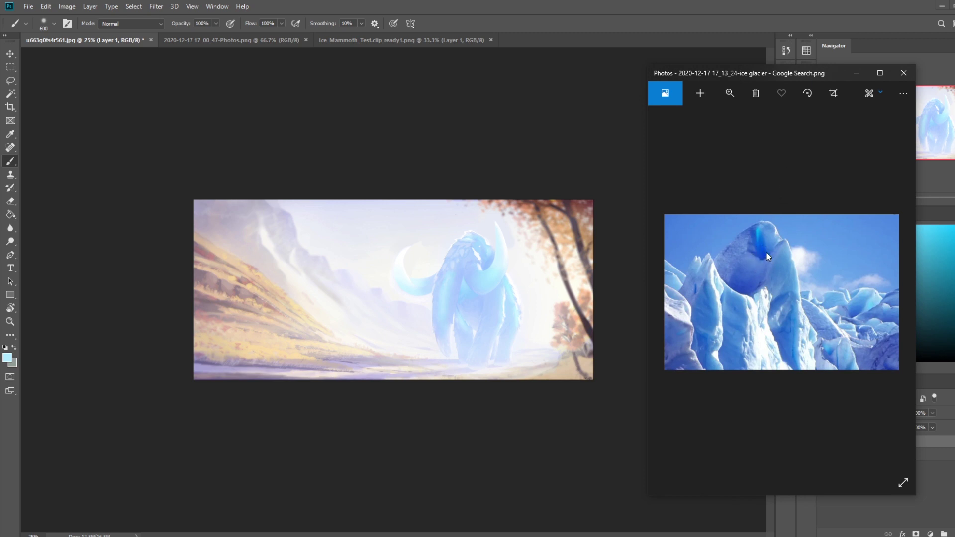
left_click_drag(763, 73, 954, 74)
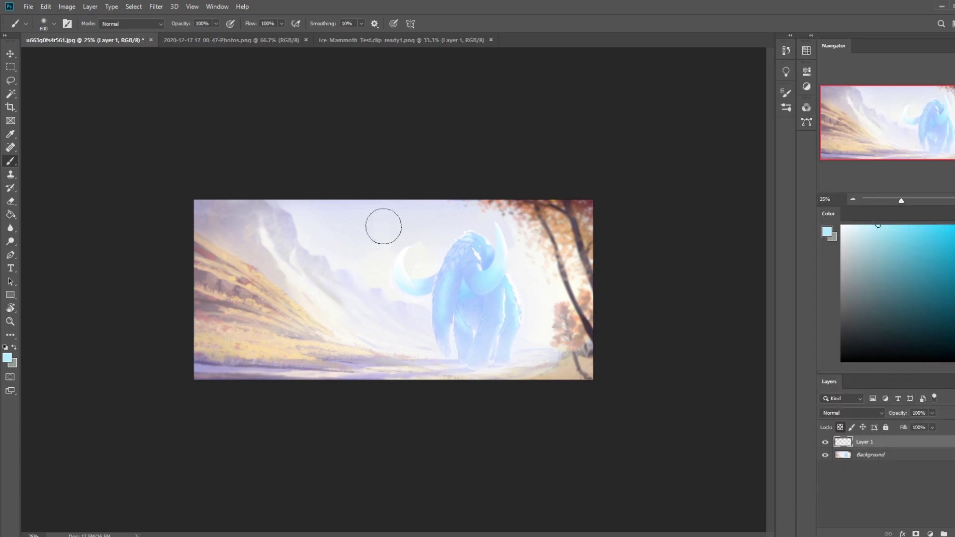
key("m")
right_click(420, 279)
key("Escape")
left_click_drag(10, 228, 32, 237)
left_click(53, 247)
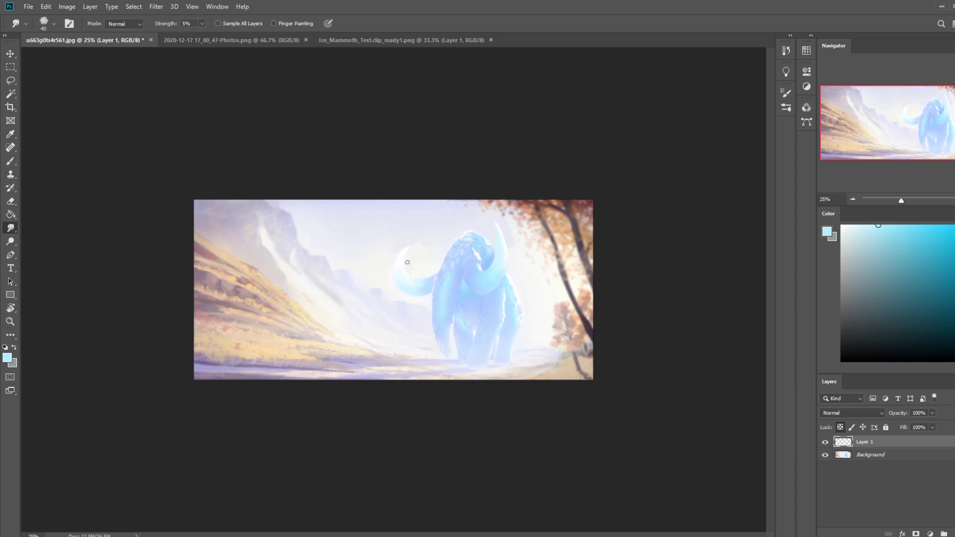
key("ctrl+plus")
key("ctrl+plus")
right_click(875, 442)
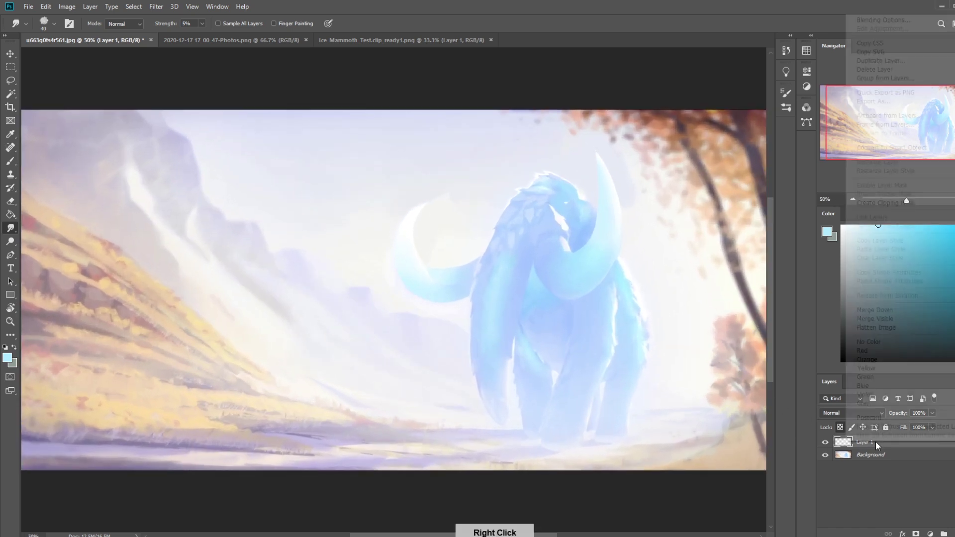
Step: Merge Layer 1 into the Background and blend the tusk tip into the sky with a 50 px Dry-Oil 80 brush
left_click(886, 309)
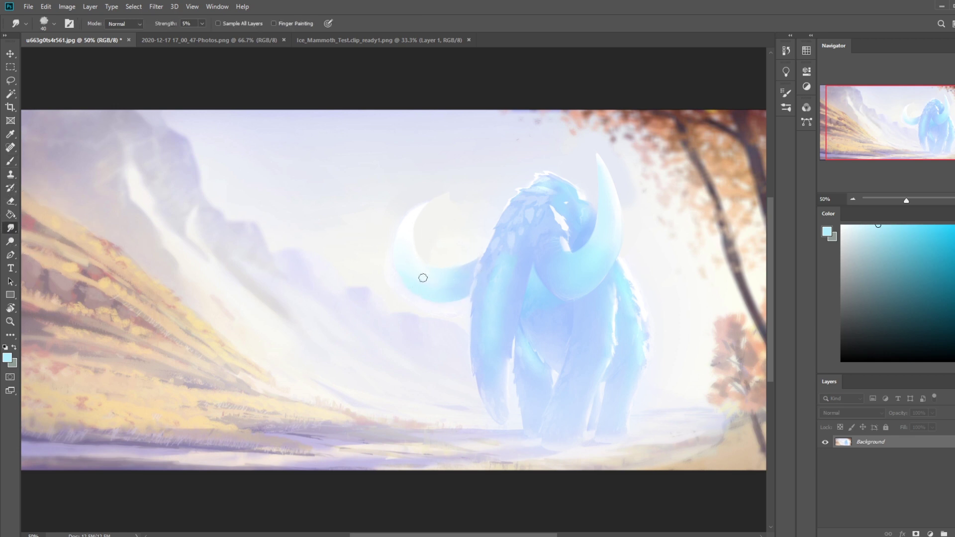
key("b")
right_click(489, 193)
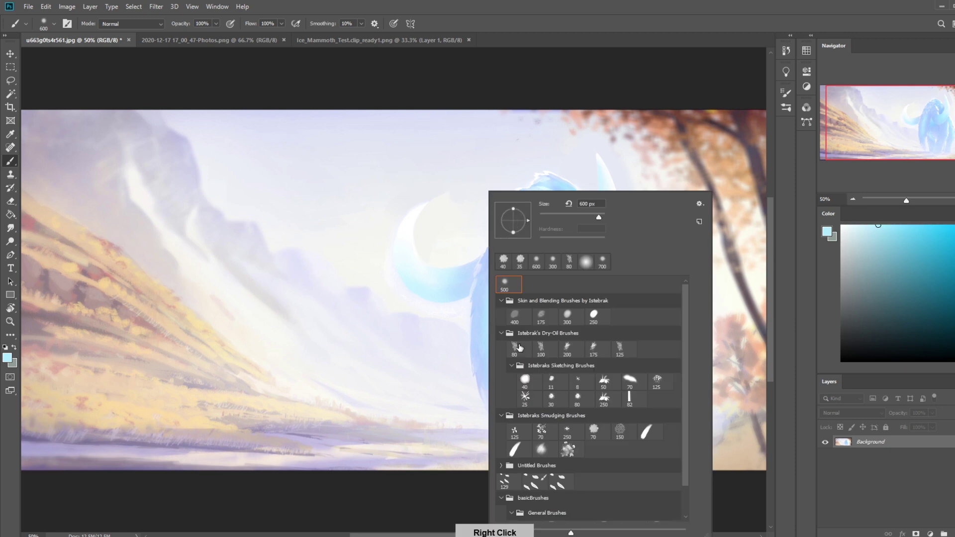
left_click(519, 347)
left_click(383, 258, "alt")
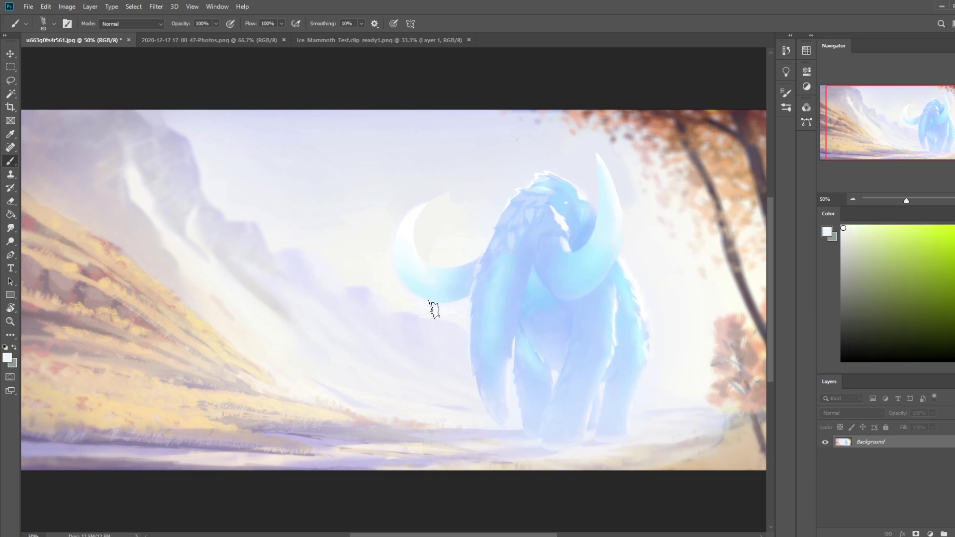
left_click(442, 253, "alt")
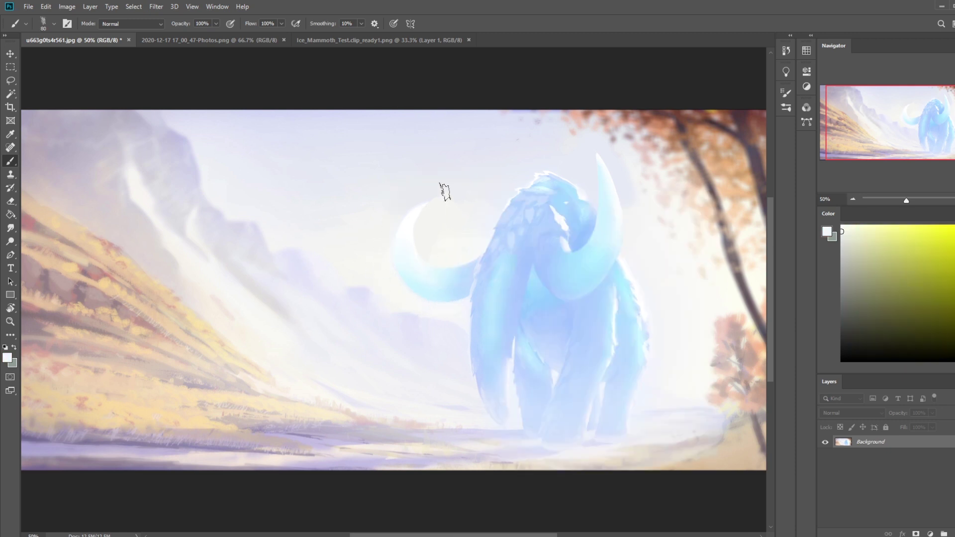
left_click(452, 192, "alt")
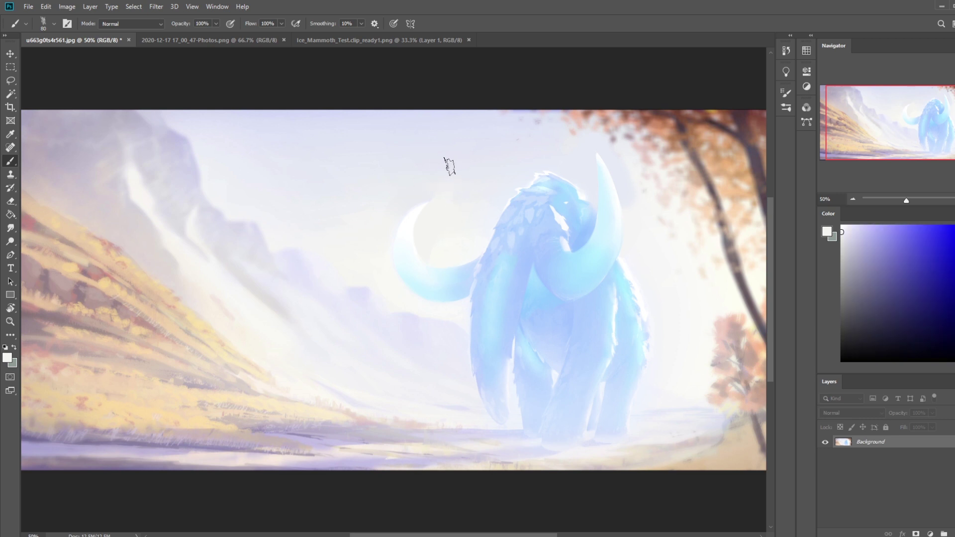
key("bracketleft")
key("bracketleft")
key("bracketleft")
left_click(427, 237, "alt")
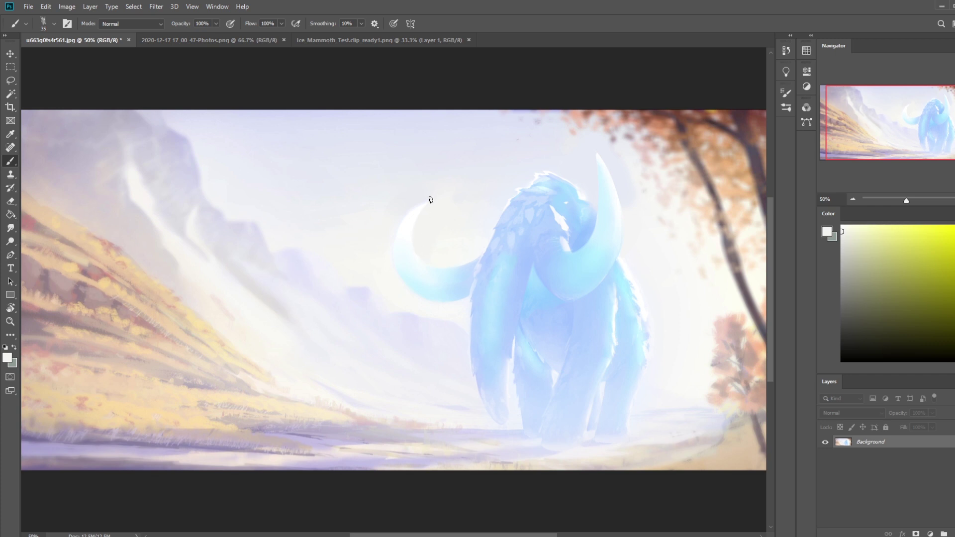
key("bracketright")
left_click(588, 144, "alt")
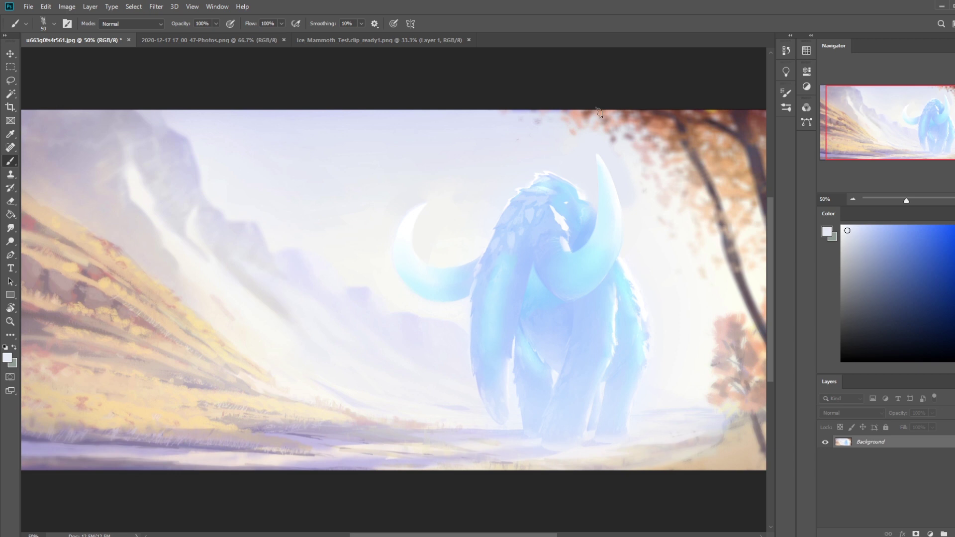
Step: Dodge highlights at 18% exposure with an 80 px brush along the mammoth's left edge near the tusk
key("o")
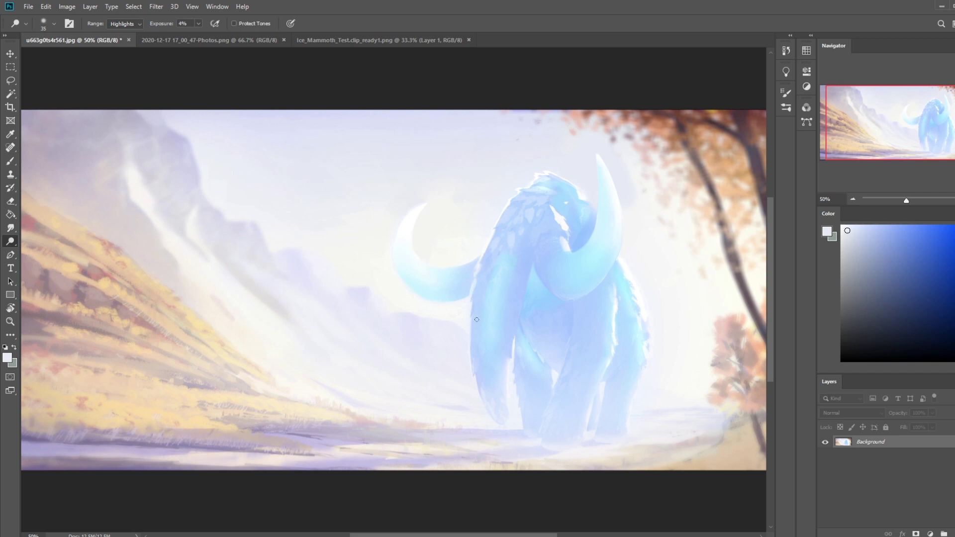
key("m")
right_click(531, 271)
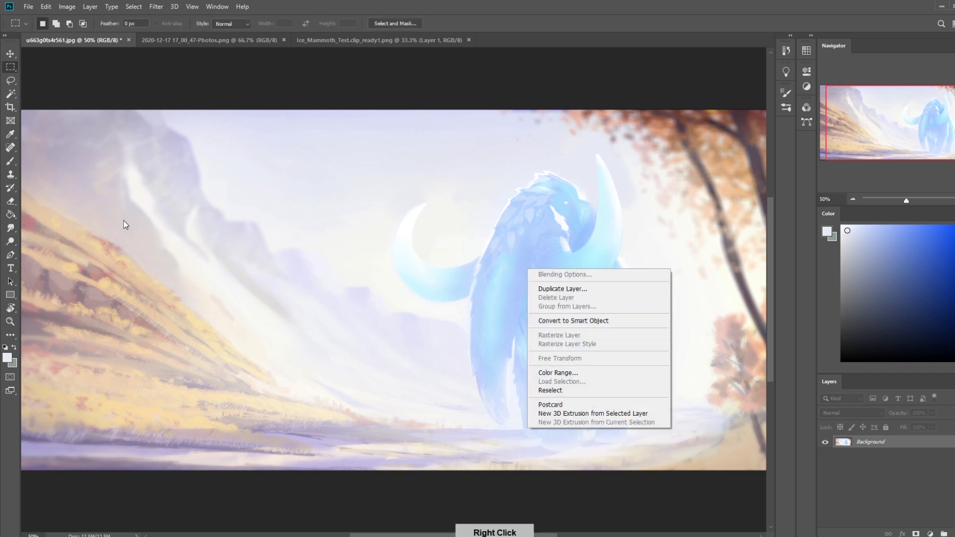
key("Escape")
key("o")
key("bracketright")
key("bracketright")
key("bracketright")
key("bracketright")
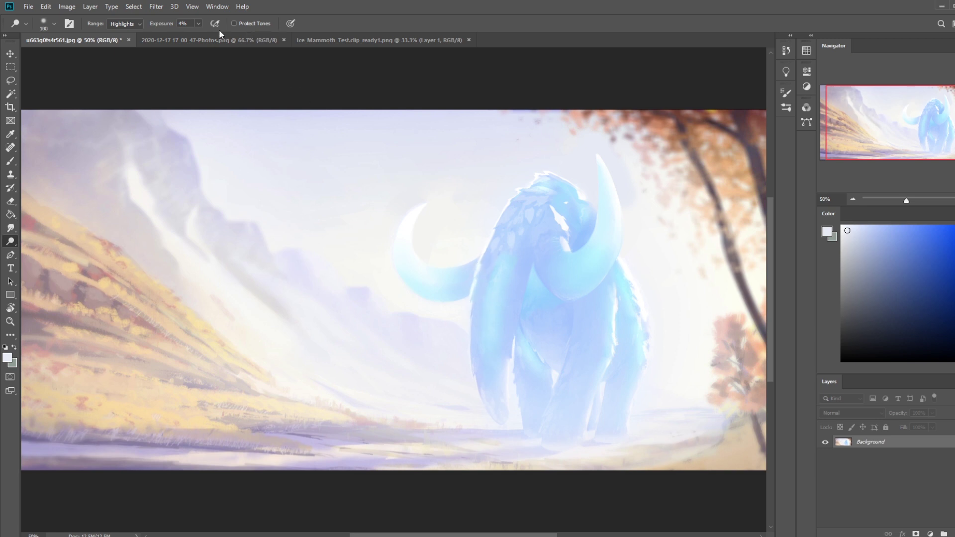
key("bracketleft")
key("bracketleft")
key("1")
key("8")
left_click_drag(472, 287, 496, 276)
key("ctrl+minus")
key("ctrl+minus")
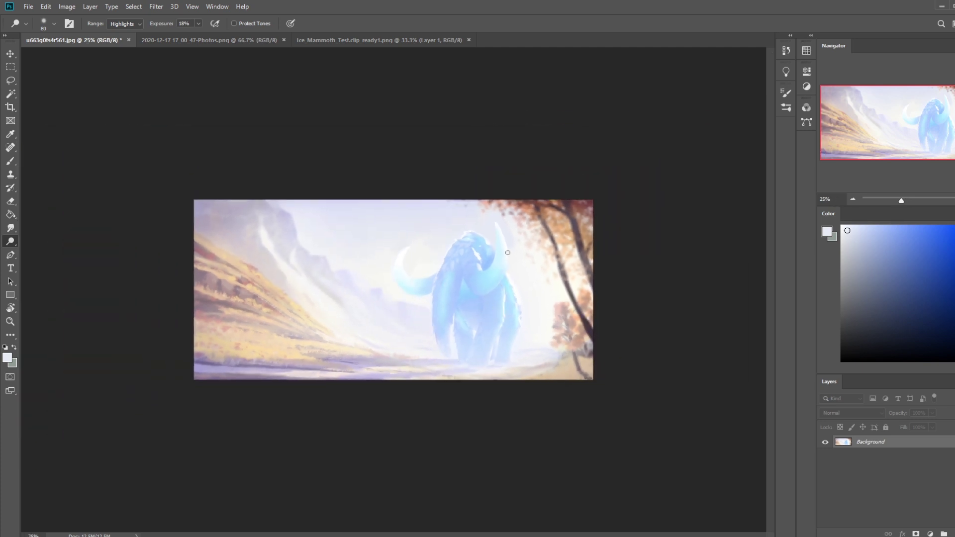
Step: Brighten the mammoth's head and tusk with a 90 px dodge brush at 4% exposure
key("bracketright")
key("bracketright")
key("bracketright")
key("bracketright")
left_click(199, 24)
left_click(462, 238)
mouse_move(482, 237)
left_mouse_down()
mouse_move(492, 245)
mouse_move(484, 238)
mouse_move(479, 258)
mouse_move(493, 245)
mouse_move(507, 260)
mouse_move(503, 234)
mouse_move(521, 311)
mouse_move(517, 303)
mouse_move(502, 313)
mouse_move(509, 320)
mouse_move(469, 334)
mouse_move(505, 260)
mouse_move(507, 296)
mouse_move(482, 273)
mouse_move(524, 262)
left_mouse_up()
Step: Lasso a long trunk shape beside the front leg and paint lighter tones inside with a 100 px brush
key("l")
left_click_drag(432, 300, 425, 335)
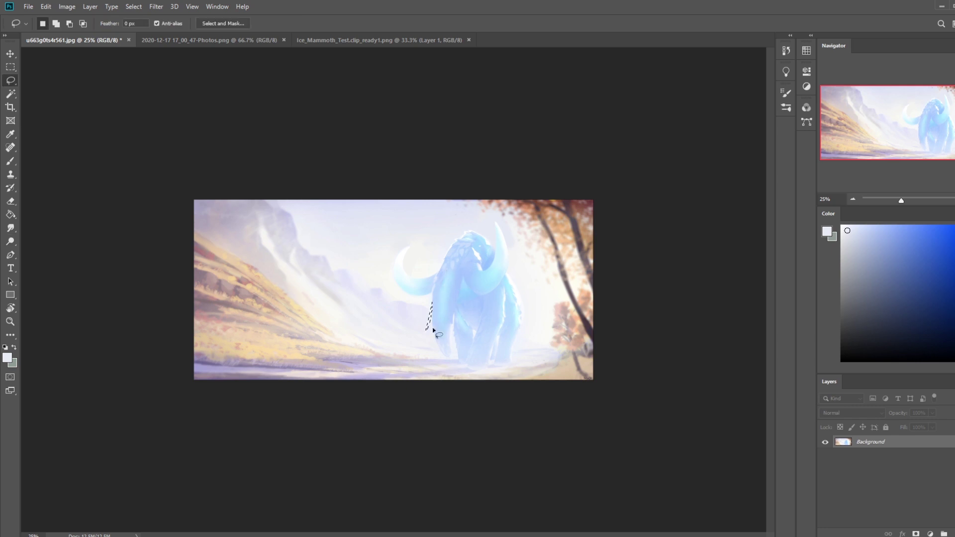
mouse_move(430, 300)
left_mouse_down()
mouse_move(424, 338)
mouse_move(431, 301)
mouse_move(427, 328)
mouse_move(411, 342)
mouse_move(420, 349)
mouse_move(437, 338)
mouse_move(457, 295)
mouse_move(448, 357)
mouse_move(419, 359)
mouse_move(398, 339)
left_mouse_up()
key("b")
key("bracketright")
key("bracketright")
key("bracketright")
key("bracketright")
key("bracketright")
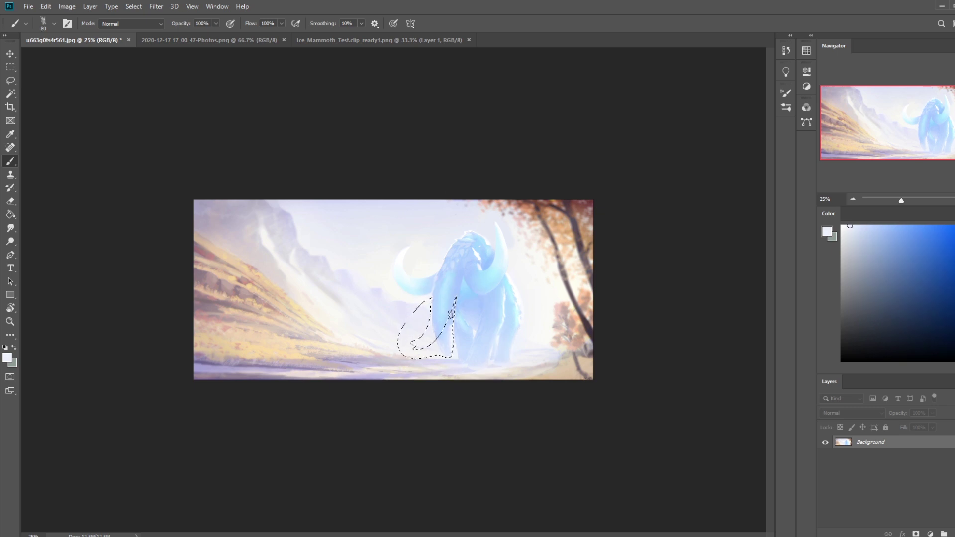
mouse_move(447, 357)
left_mouse_down()
mouse_move(437, 331)
mouse_move(427, 353)
mouse_move(415, 332)
mouse_move(449, 310)
left_mouse_up()
Step: Fill the trunk with light blue sampled from the mammoth, then clear the selection
right_click(452, 313)
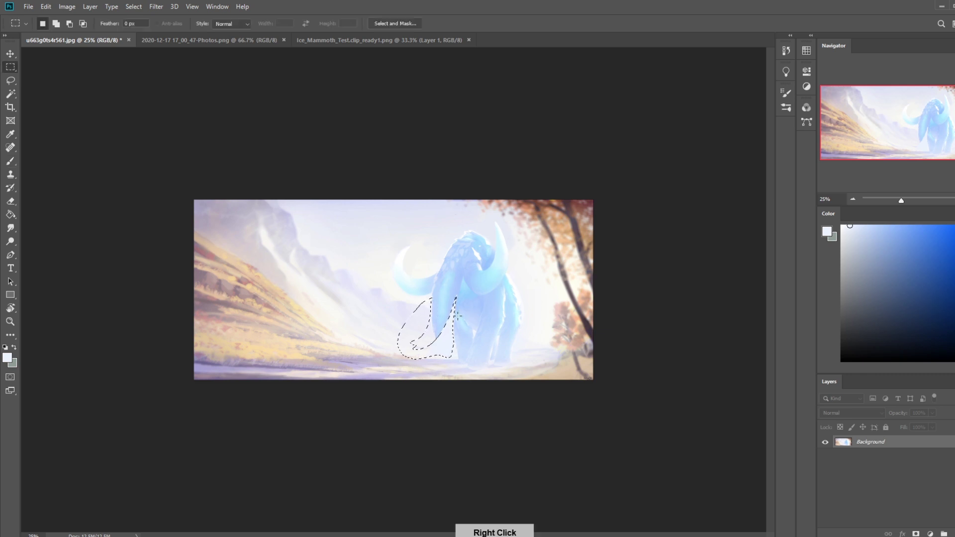
left_click(480, 328)
left_click(447, 318, "alt")
mouse_move(445, 321)
left_mouse_down()
mouse_move(435, 354)
mouse_move(420, 336)
mouse_move(415, 346)
mouse_move(431, 312)
mouse_move(421, 351)
left_mouse_up()
key("ctrl+d")
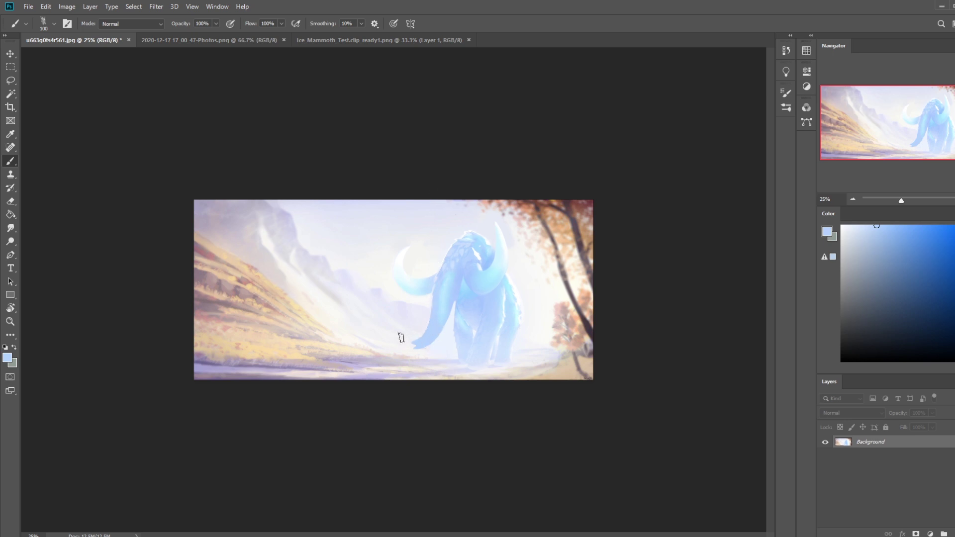
key("m")
right_click(422, 333)
left_click(449, 341)
left_click(10, 241)
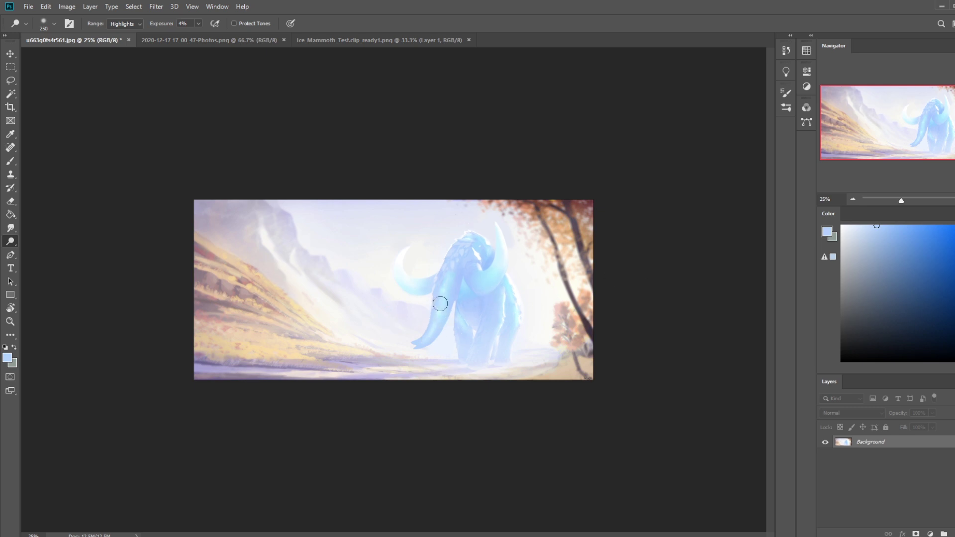
Step: Select the whole canvas, revert to the Deselect history state and paste the painting as Layer 1
key("ctrl+a")
key("ctrl+d")
left_click(785, 50)
key("ctrl+a")
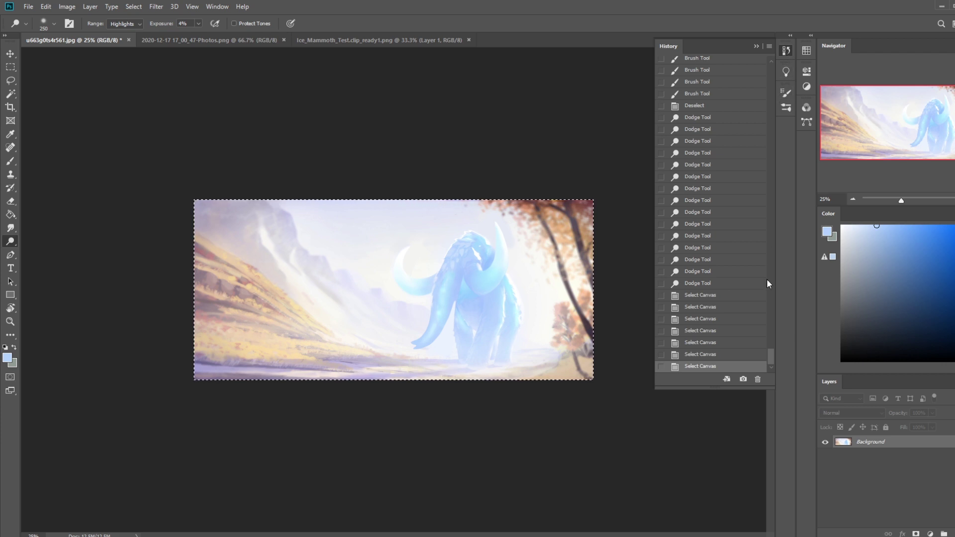
left_click(709, 284)
key("ctrl+v")
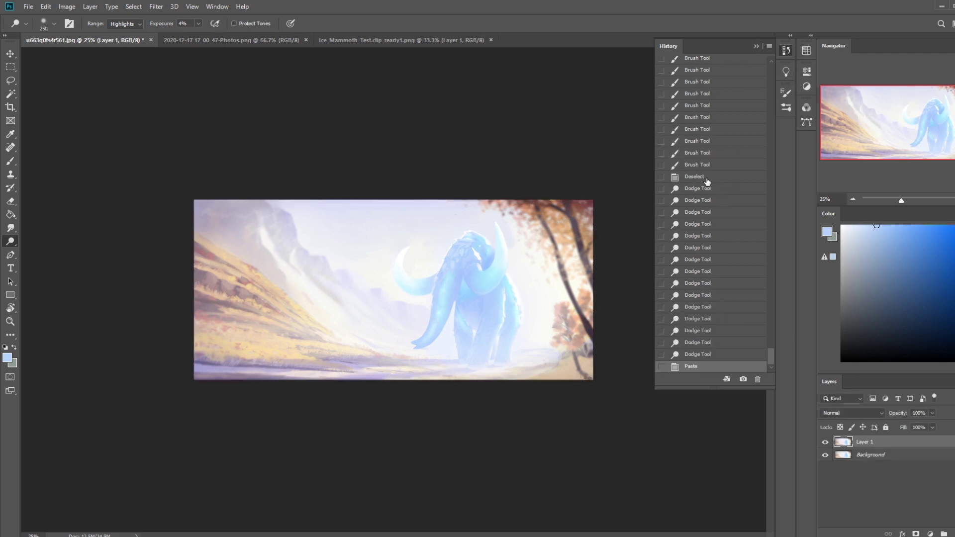
left_click(706, 179)
key("ctrl+v")
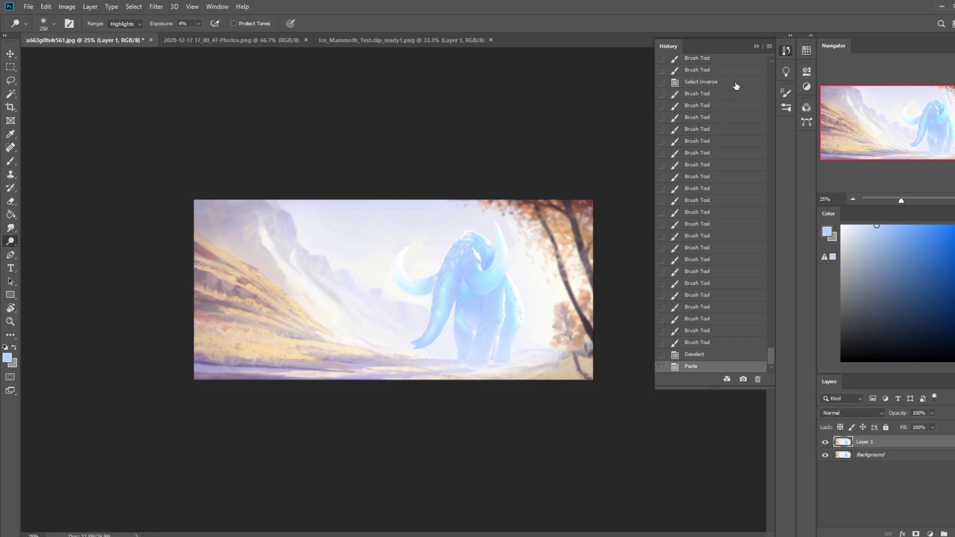
left_click(754, 45)
key("e")
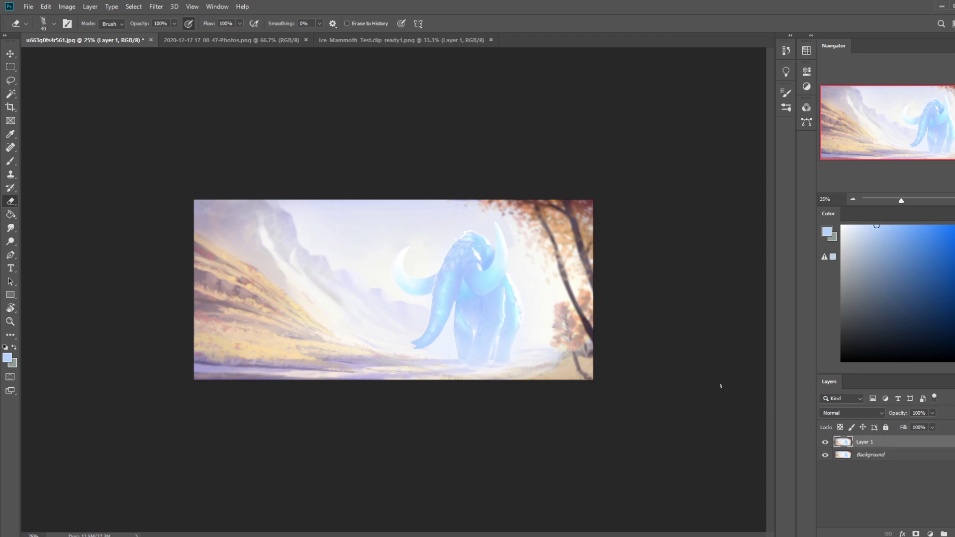
Step: Switch the toning tool from Dodge to the Sponge tool
key("o")
key("shift+o")
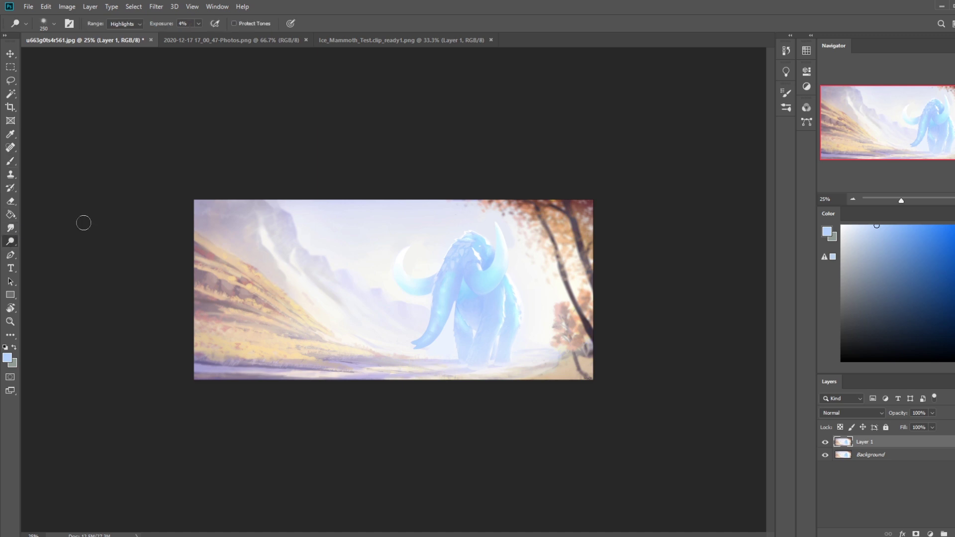
right_click(15, 242)
left_click(45, 260)
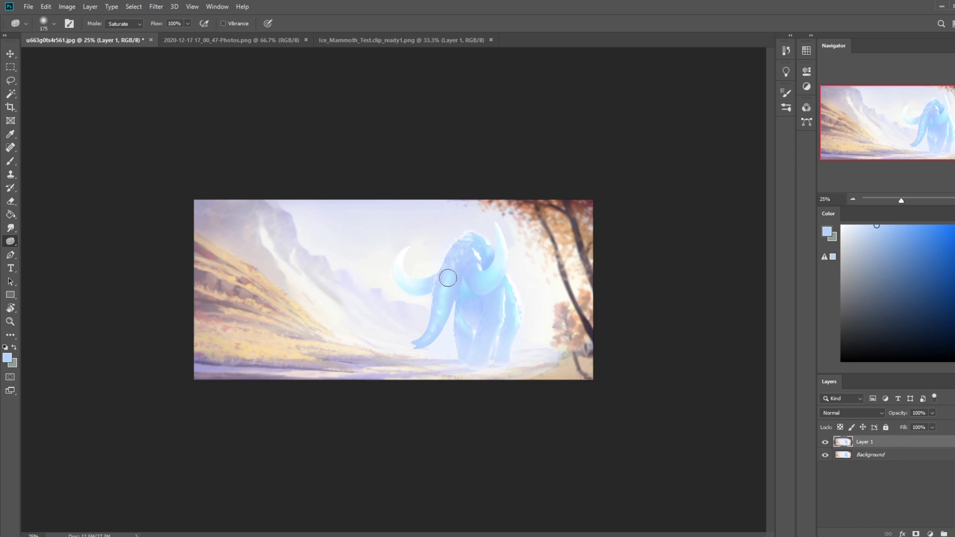
key("ctrl")
Step: Load cyan on the 30 px sketching brush and set its blend mode to Color
left_click(924, 225)
key("b")
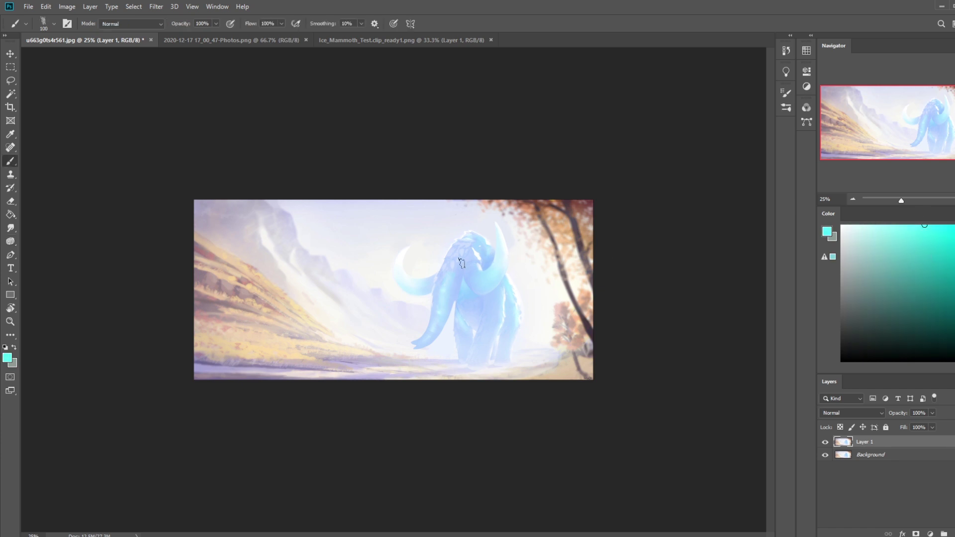
right_click(460, 269)
left_click(532, 396)
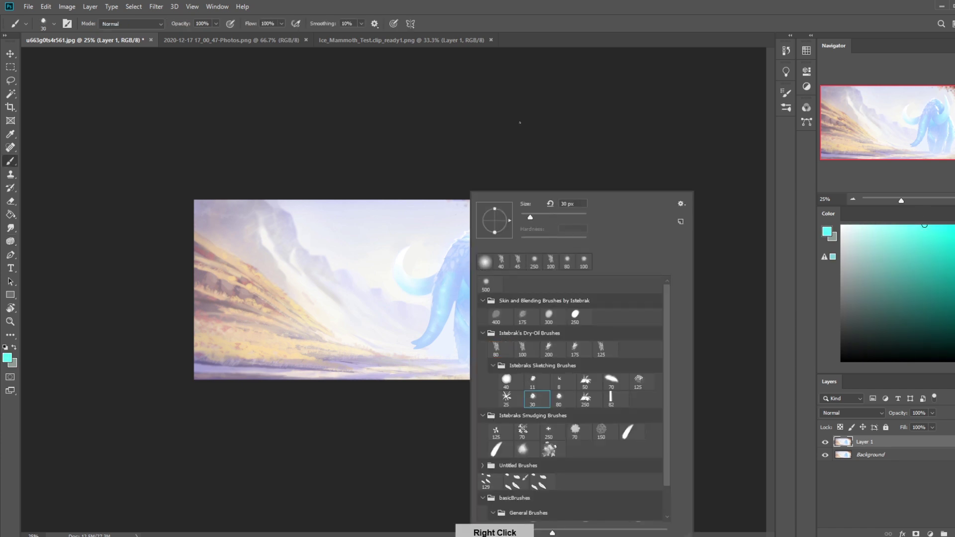
key("Return")
left_click(152, 24)
left_click(119, 280)
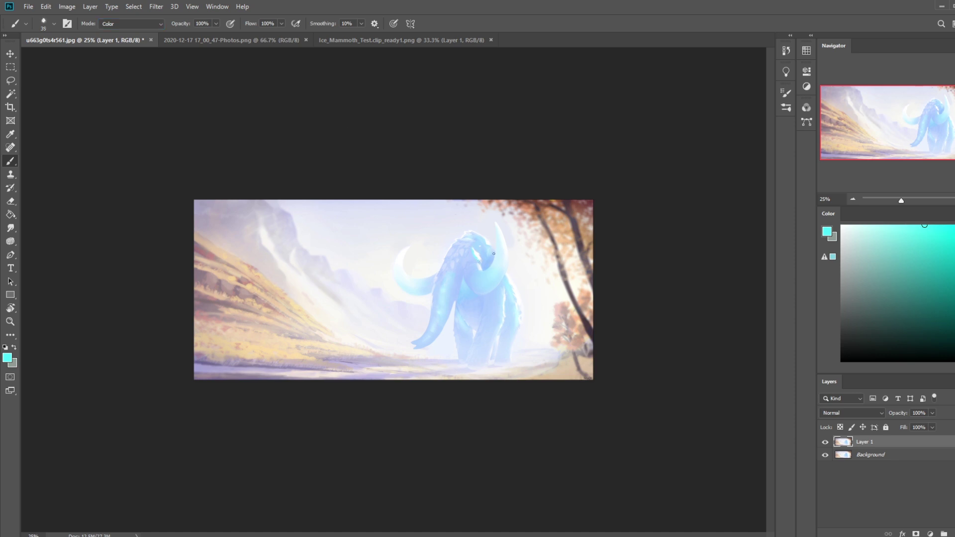
key("ctrl+plus")
key("ctrl+plus")
key("ctrl+plus")
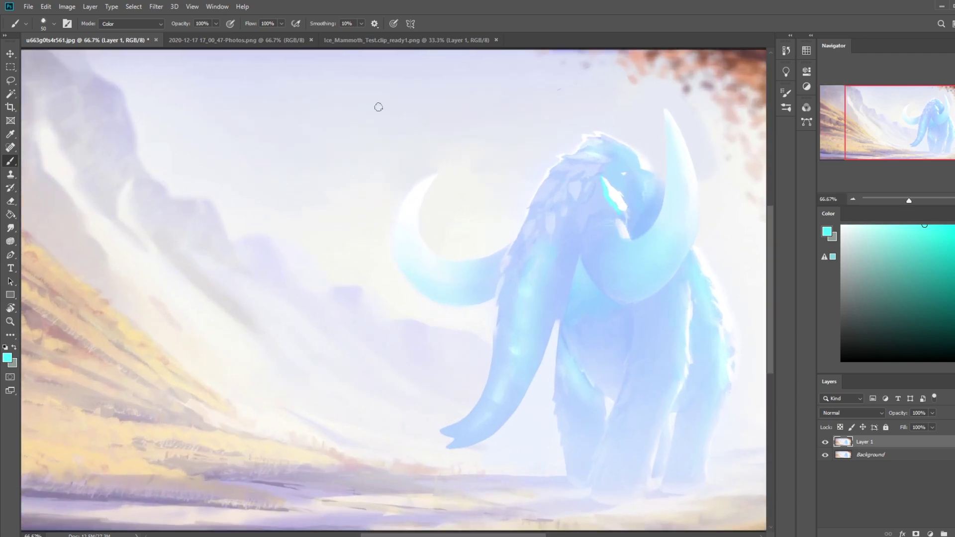
Step: Lower the brush opacity to 25%
left_click(216, 24)
left_click_drag(218, 35, 180, 35)
left_click(623, 216)
Step: Lighten the mammoth's tusk with a 125 px Dodge brush
key("ctrl+minus")
key("ctrl+minus")
left_click(10, 228)
left_click(16, 244)
left_click(50, 239)
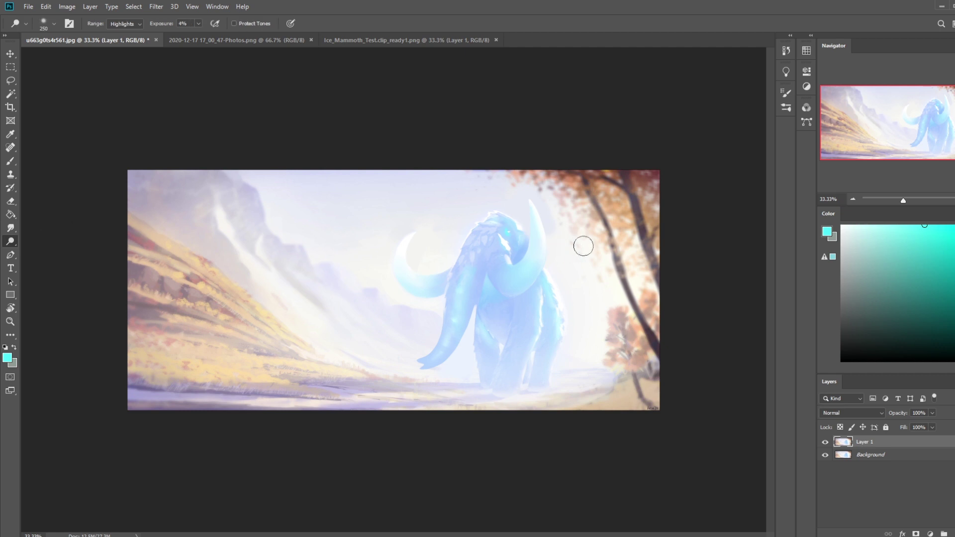
key("bracketleft")
mouse_move(530, 205)
left_mouse_down()
mouse_move(518, 231)
mouse_move(526, 257)
mouse_move(509, 260)
left_mouse_up()
Step: Sample white and set the brush back to Normal mode at 100% opacity
key("l")
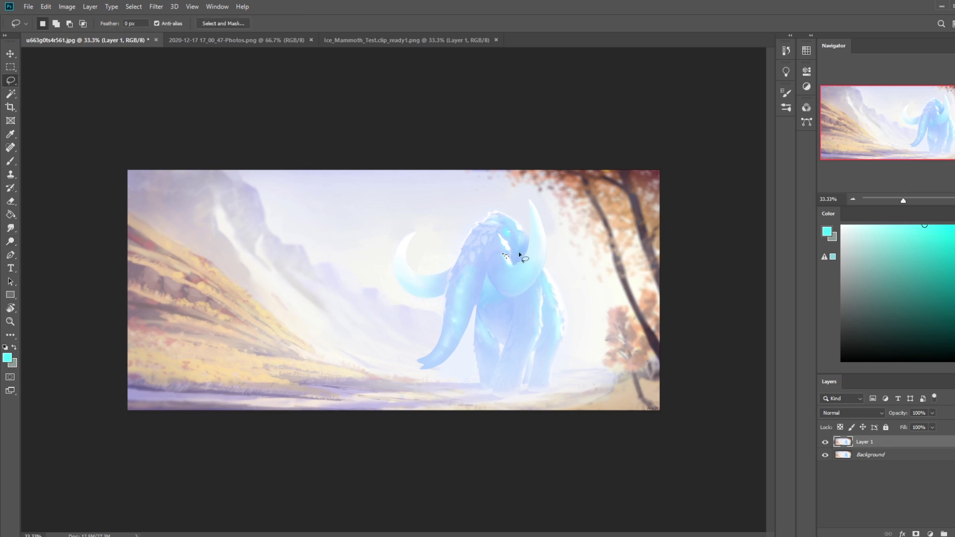
key("b")
left_click(508, 259, "alt")
left_click(131, 23)
left_click(112, 29)
left_click(215, 23)
left_click(511, 262)
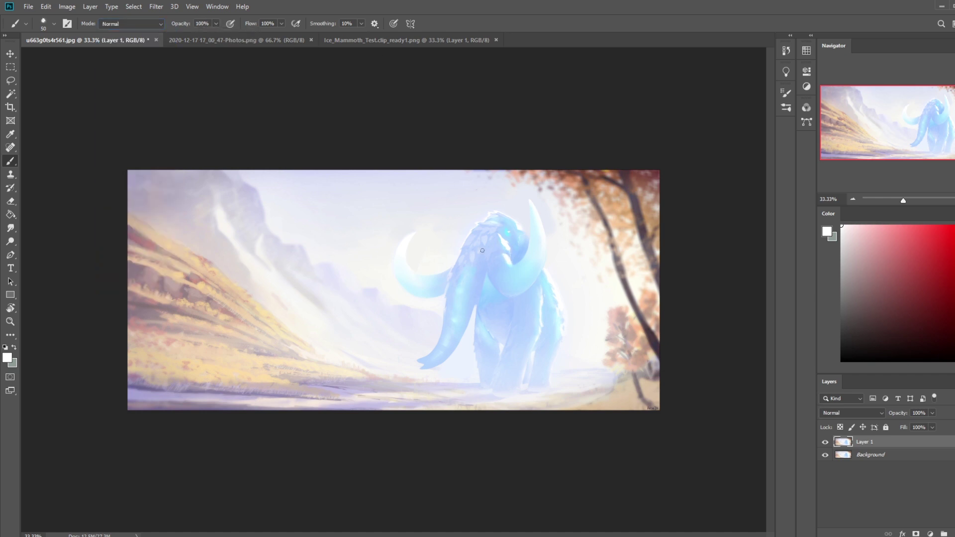
Step: Lasso-select part of the mammoth's head and zoom out to 16.7%
key("l")
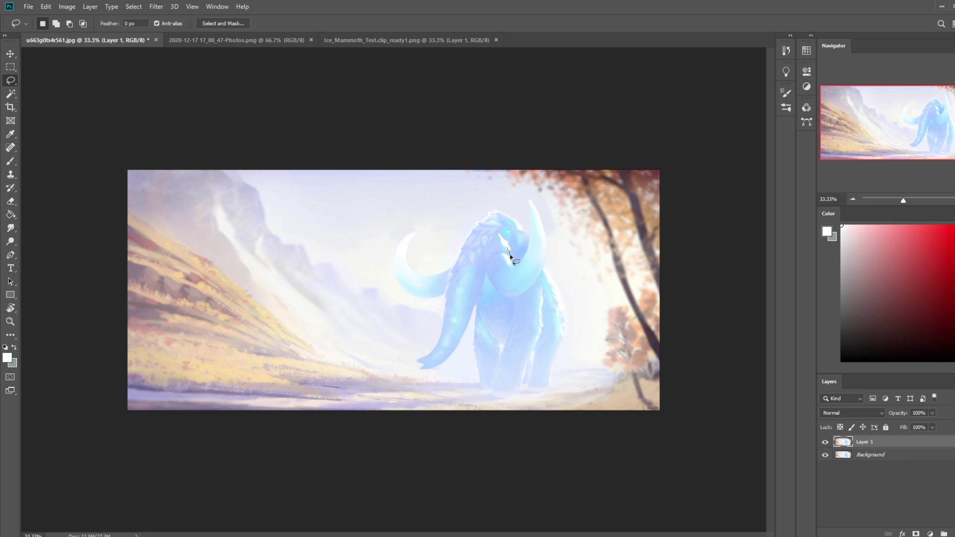
key("b")
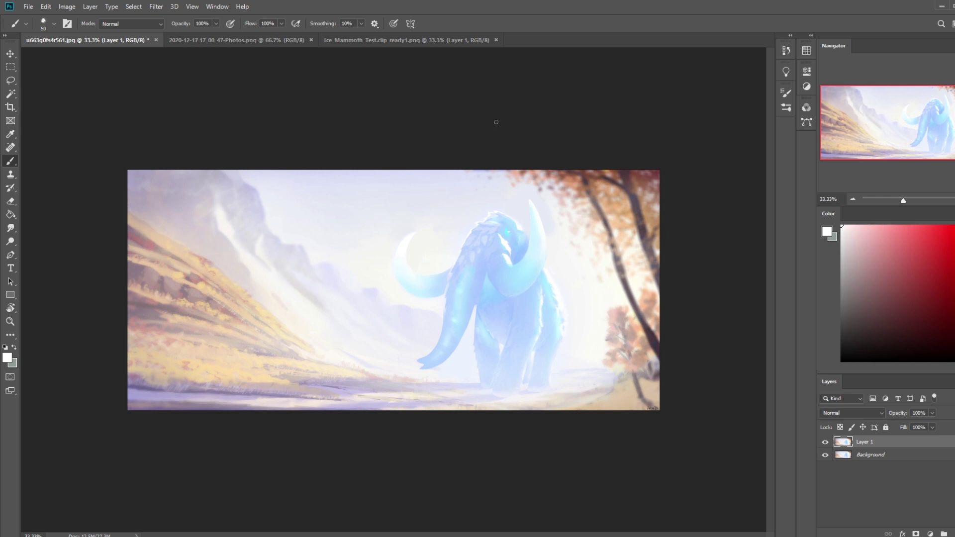
key("l")
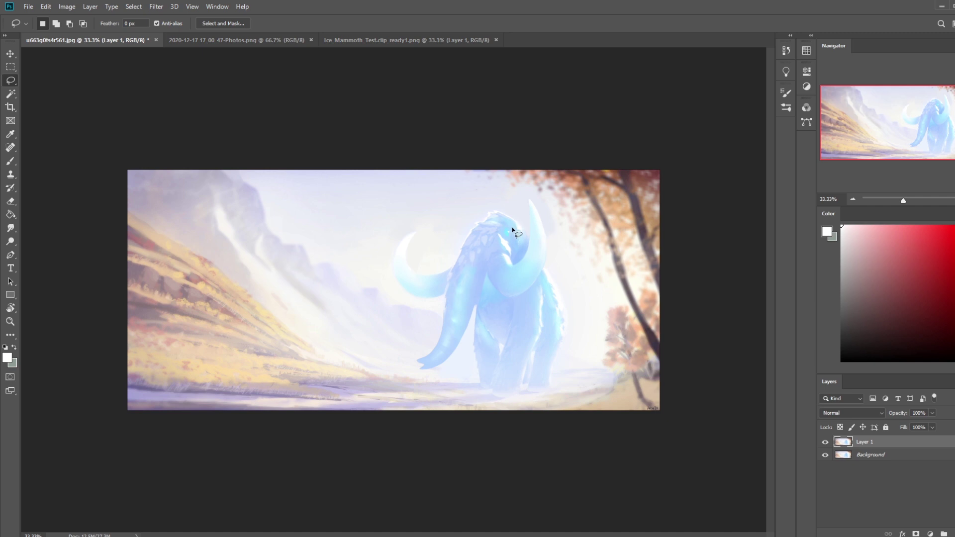
left_click_drag(513, 231, 515, 228)
key("b")
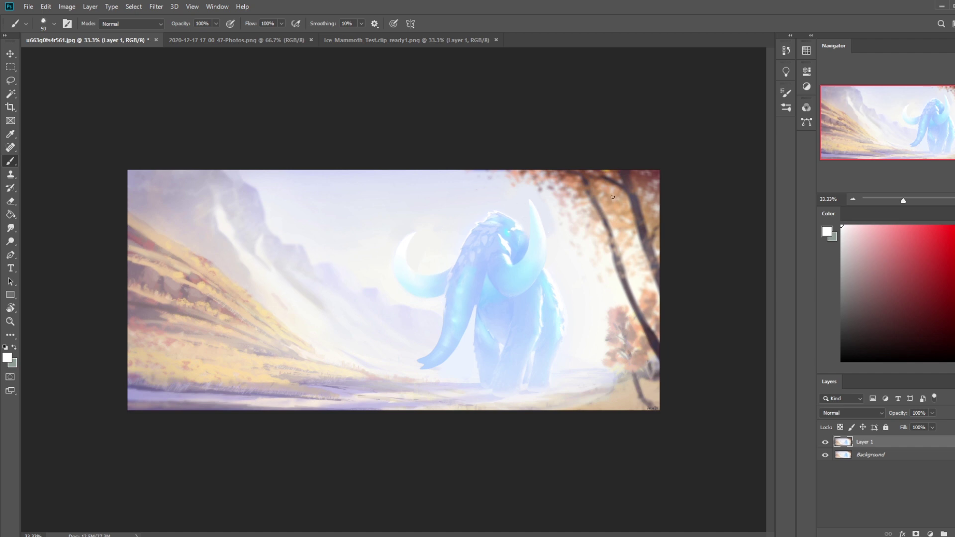
key("ctrl+minus")
key("ctrl+minus")
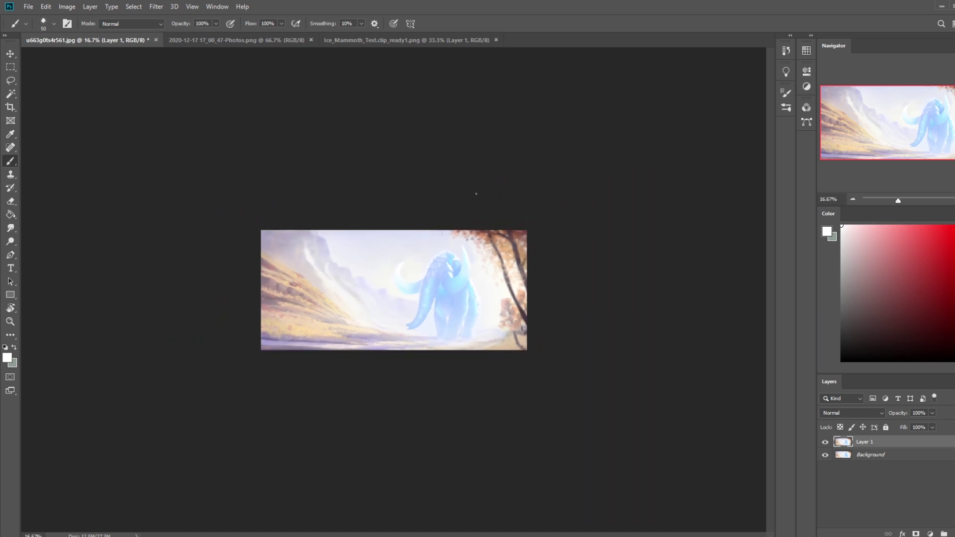
Step: Zoom to 25% and clear the selection with the right-click Deselect command
key("l")
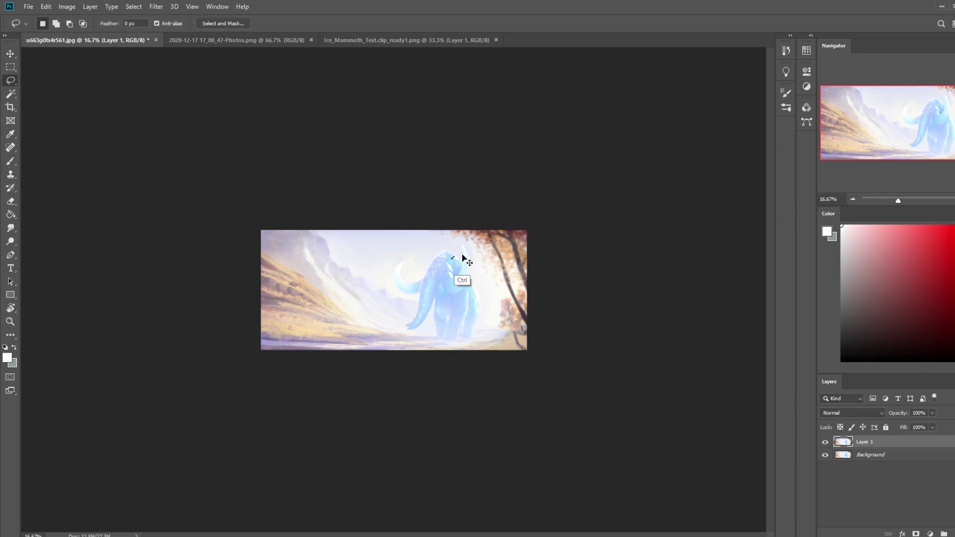
key("b")
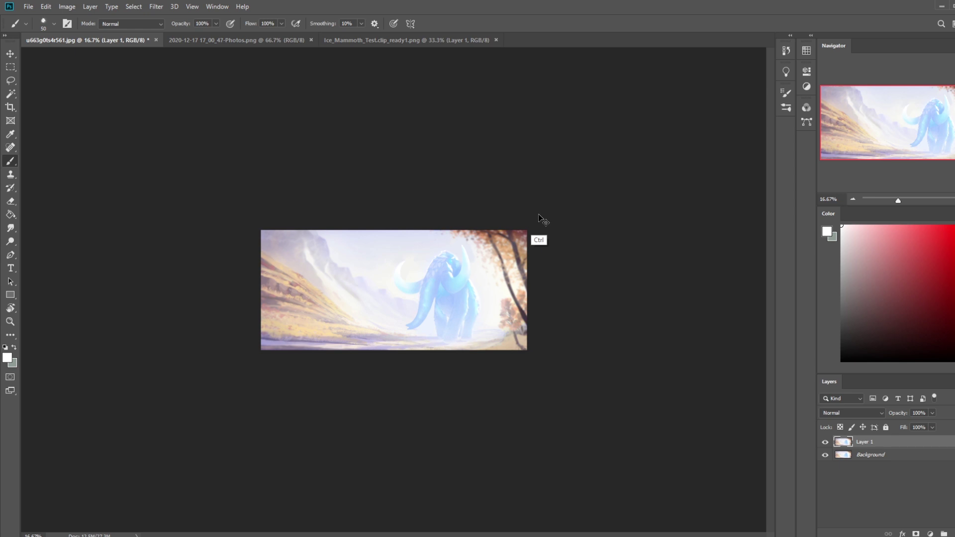
key("ctrl+plus")
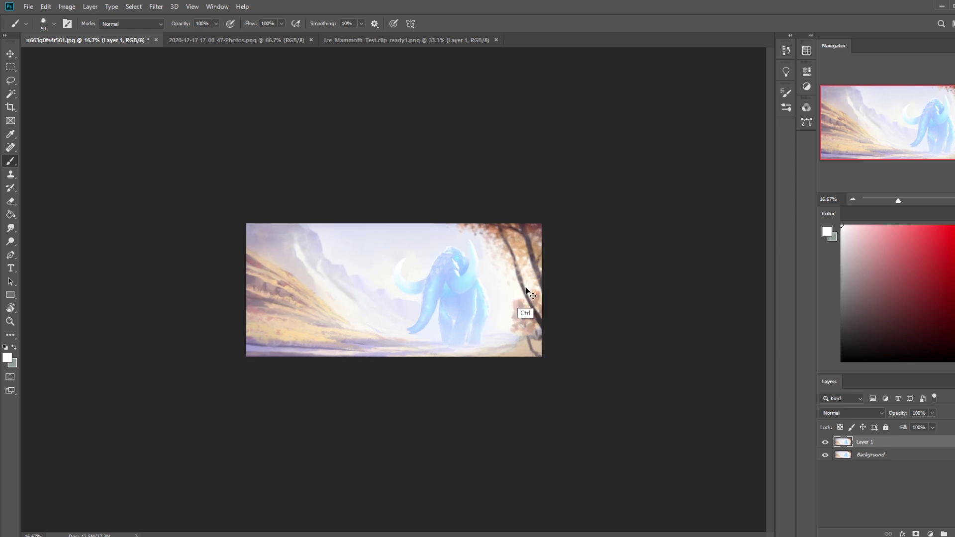
key("m")
right_click(506, 247)
left_click(528, 252)
key("b")
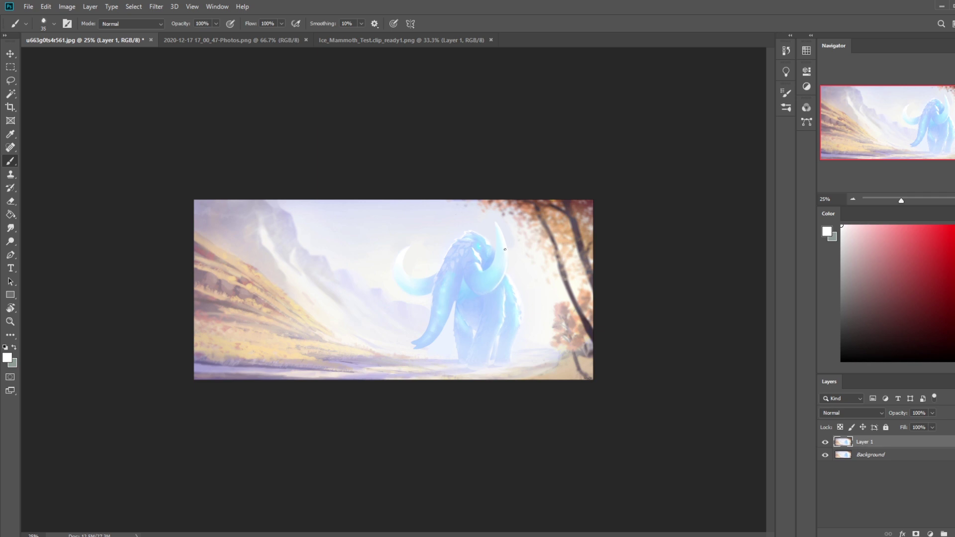
Step: Switch to Dodge, then sample the mammoth's light blue on a 250 px brush
left_click(11, 241)
left_click(46, 241)
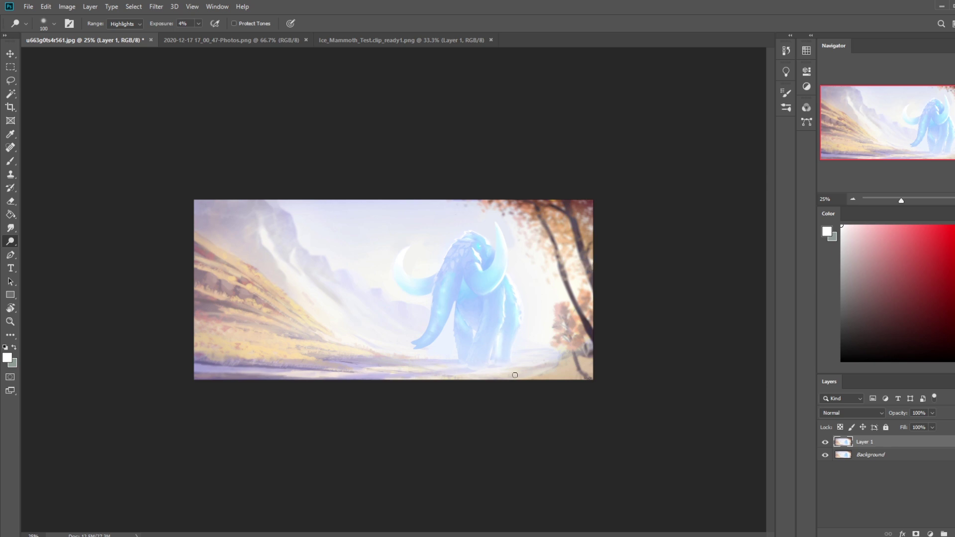
key("b")
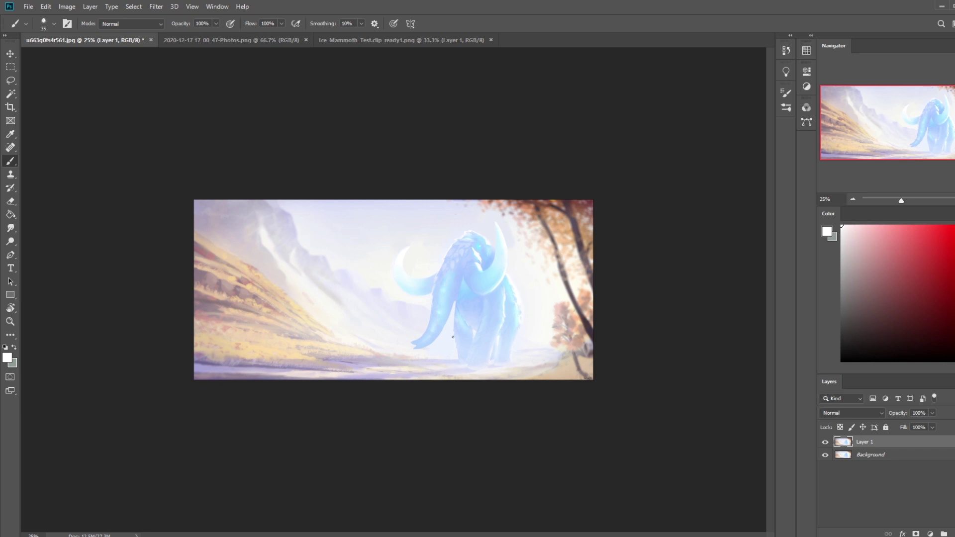
left_click(467, 279, "alt")
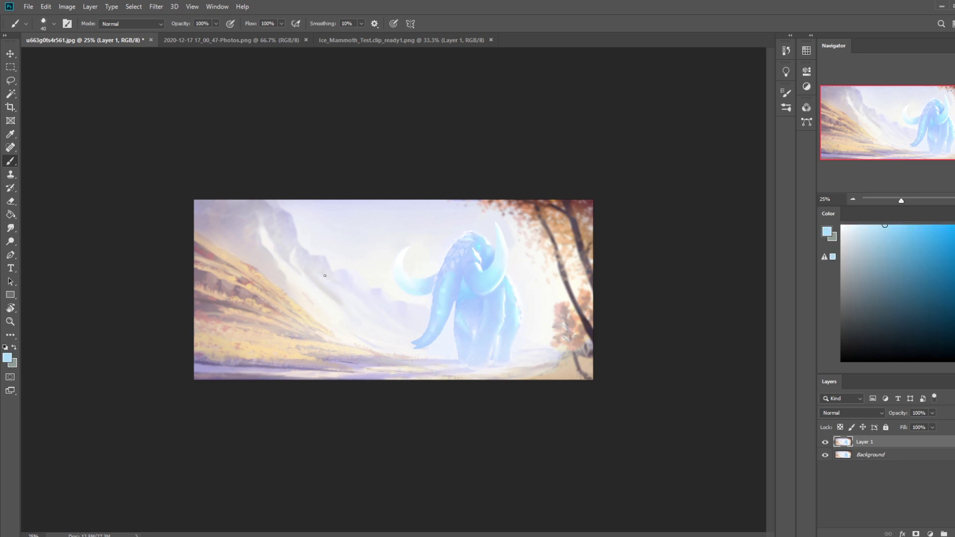
key("bracketright")
key("bracketright")
key("bracketright")
key("bracketright")
key("bracketright")
key("bracketright")
key("bracketright")
key("bracketright")
Step: Set the brush to Color mode and tint the bottom ground strip blue
left_click(135, 24)
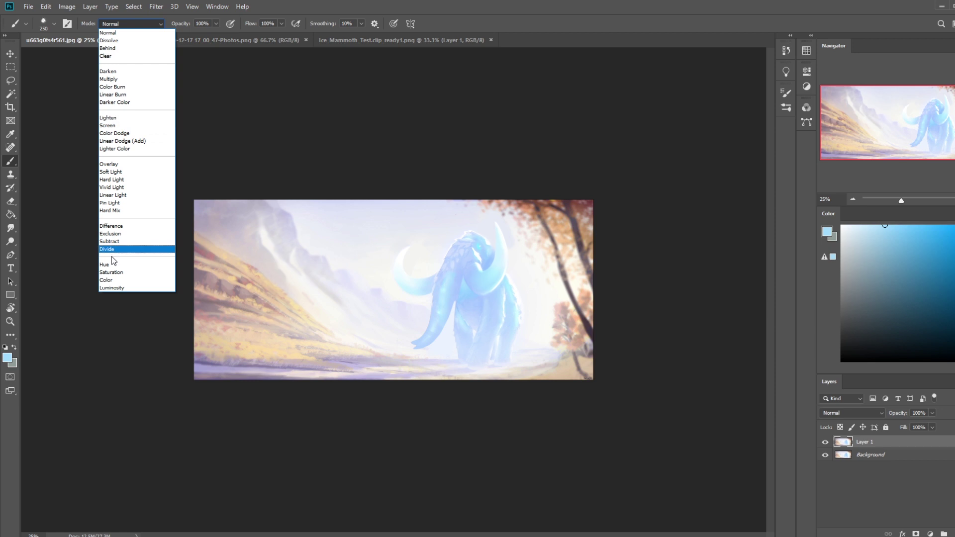
left_click(112, 281)
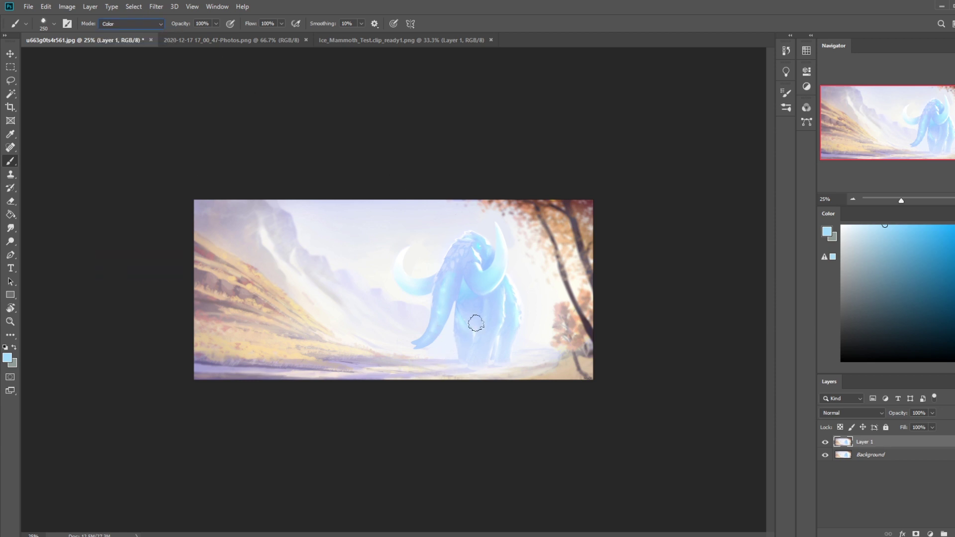
left_click_drag(448, 351, 362, 366)
key("ctrl")
Step: Try a white 1200 px Color stroke over the left side, then undo it
key("ctrl+minus")
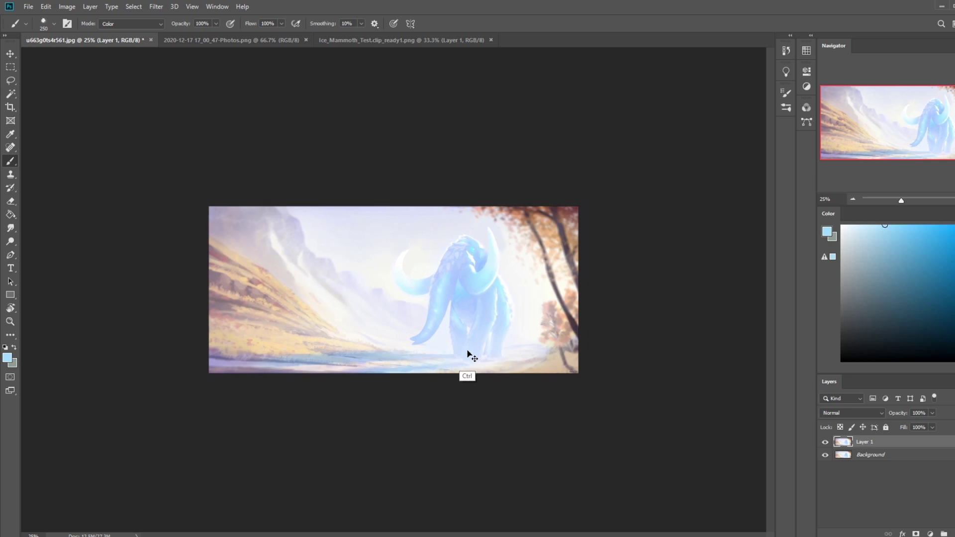
left_click(841, 226)
key("bracketright")
key("bracketright")
key("bracketright")
key("bracketright")
key("bracketright")
key("bracketright")
key("bracketright")
key("bracketright")
key("bracketright")
key("bracketright")
key("bracketright")
key("bracketright")
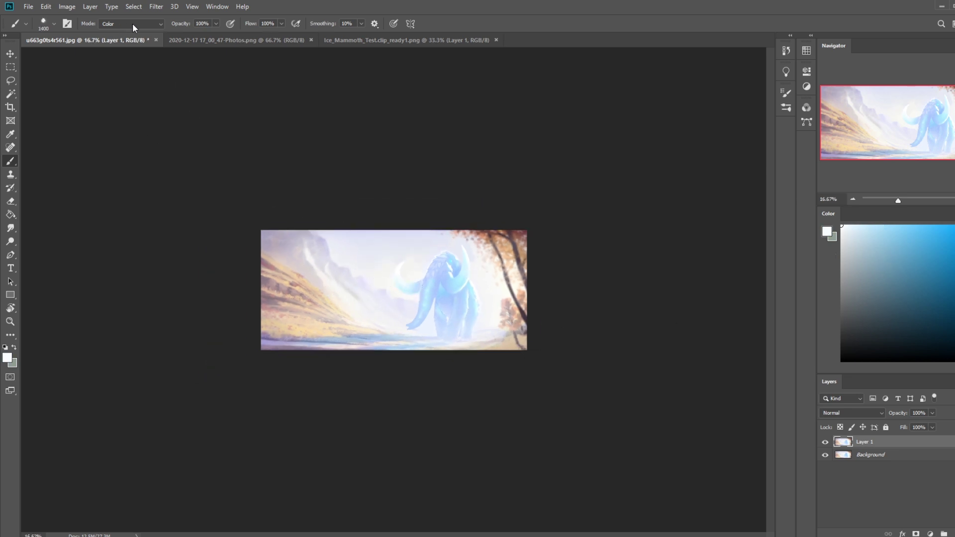
left_click_drag(330, 282, 289, 306)
key("ctrl+z")
Step: Sample a saturated light blue and tint the left hills at 40% opacity
left_click(443, 303, "alt")
left_click(445, 288, "alt")
left_click_drag(216, 23, 210, 35)
mouse_move(343, 305)
left_mouse_down()
mouse_move(264, 262)
mouse_move(312, 314)
mouse_move(349, 302)
mouse_move(369, 314)
mouse_move(305, 307)
mouse_move(330, 322)
mouse_move(252, 283)
mouse_move(349, 315)
mouse_move(266, 303)
mouse_move(343, 306)
mouse_move(255, 262)
mouse_move(325, 315)
mouse_move(256, 314)
left_mouse_up()
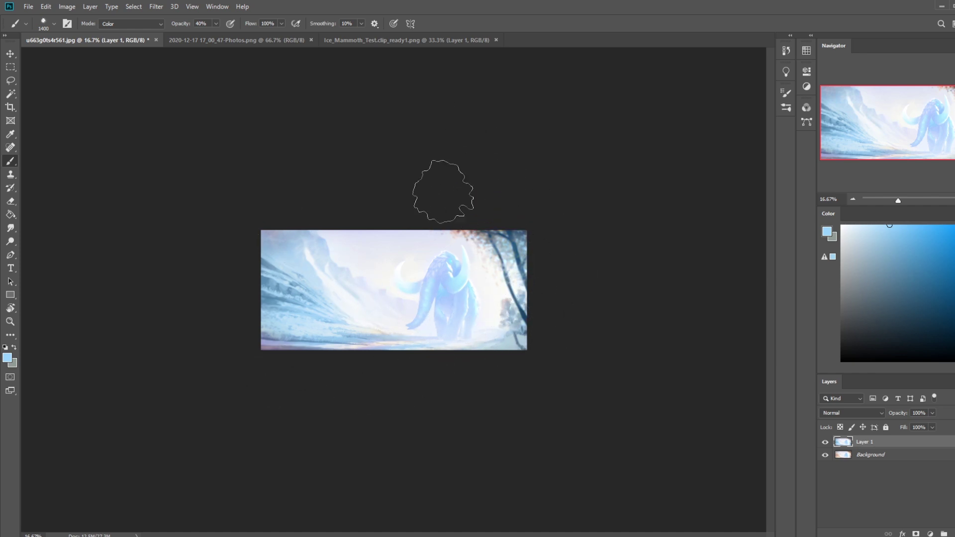
Step: Lasso the right-edge trees, clear the selection and add a new empty layer
key("l")
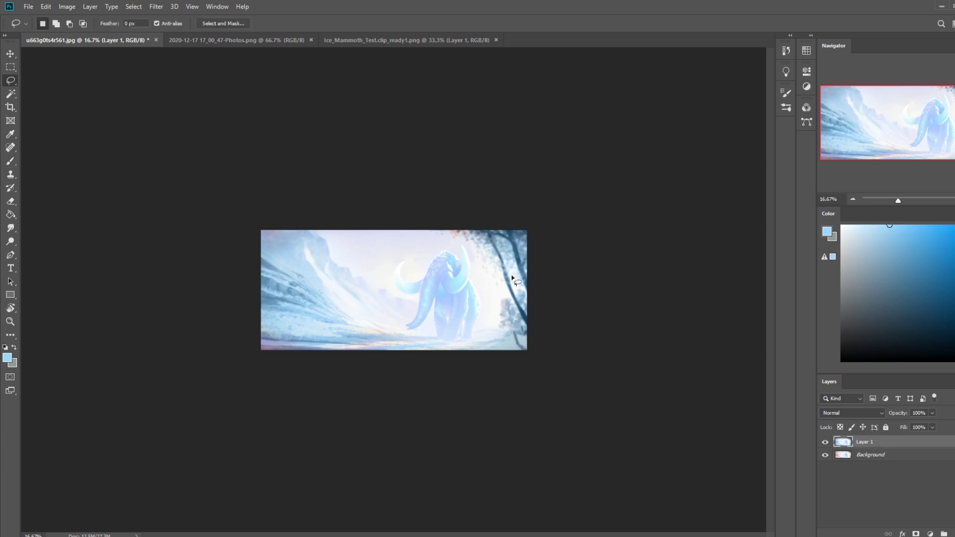
mouse_move(501, 337)
left_mouse_down()
mouse_move(532, 306)
mouse_move(479, 214)
mouse_move(422, 227)
mouse_move(441, 246)
mouse_move(472, 252)
mouse_move(502, 337)
left_mouse_up()
key("ctrl+d")
key("ctrl+shift+alt+n")
key("b")
Step: Paint near-white over the right edge in Normal mode at 100%, then undo it
left_click(489, 281, "alt")
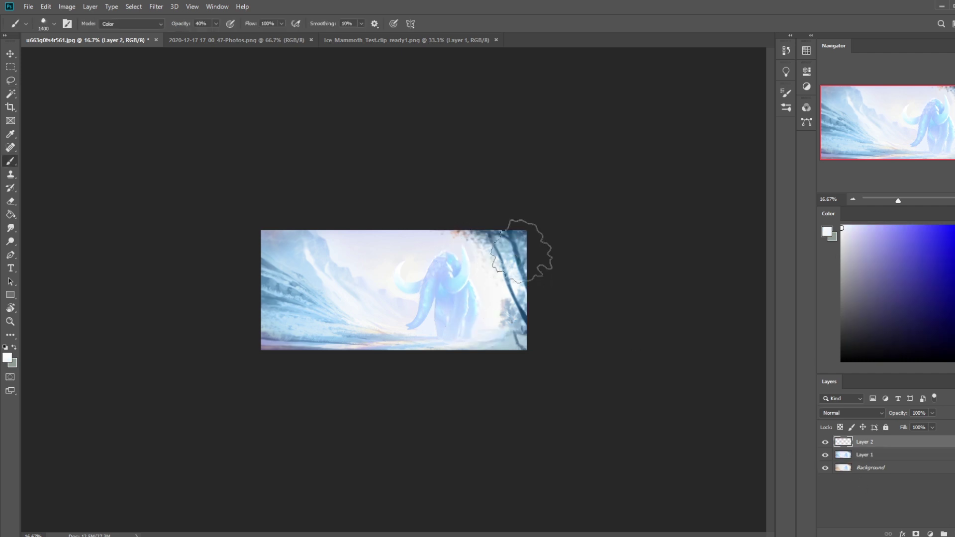
left_click(135, 24)
left_click(134, 32)
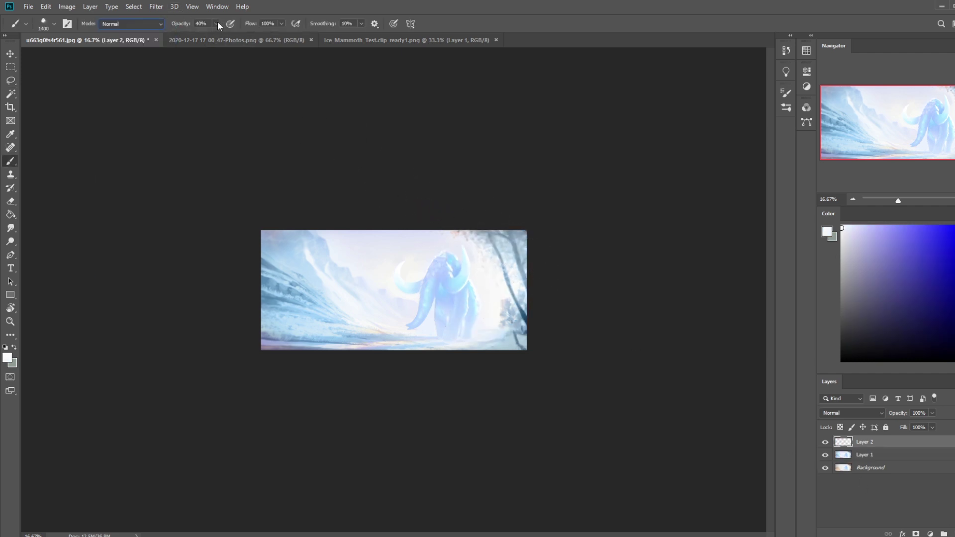
left_click_drag(229, 37, 247, 36)
mouse_move(470, 237)
left_mouse_down()
mouse_move(509, 288)
mouse_move(521, 262)
left_mouse_up()
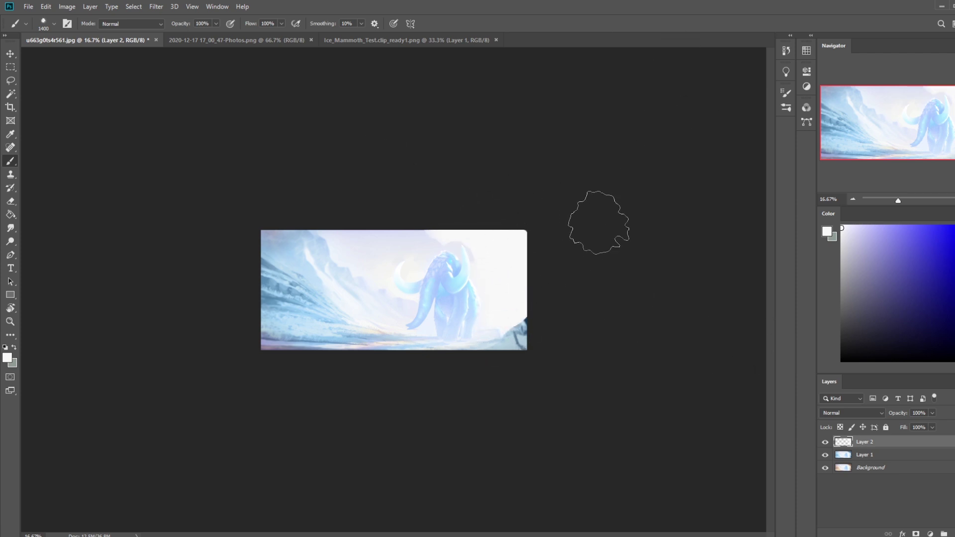
key("ctrl+z")
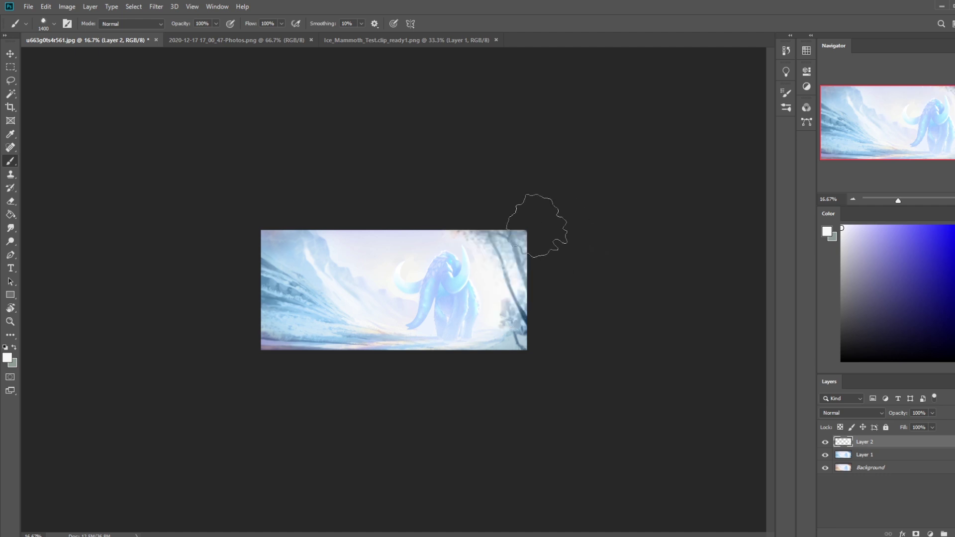
Step: Paint light blue over the right-edge trees and sample another light blue
left_click(453, 232, "alt")
mouse_move(501, 224)
left_mouse_down()
mouse_move(512, 303)
mouse_move(608, 249)
left_mouse_up()
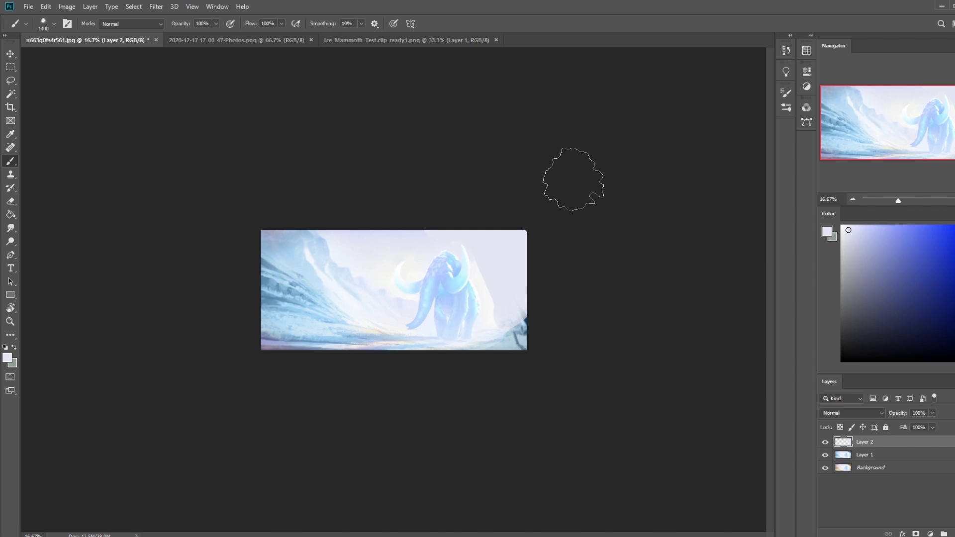
left_click(327, 318, "alt")
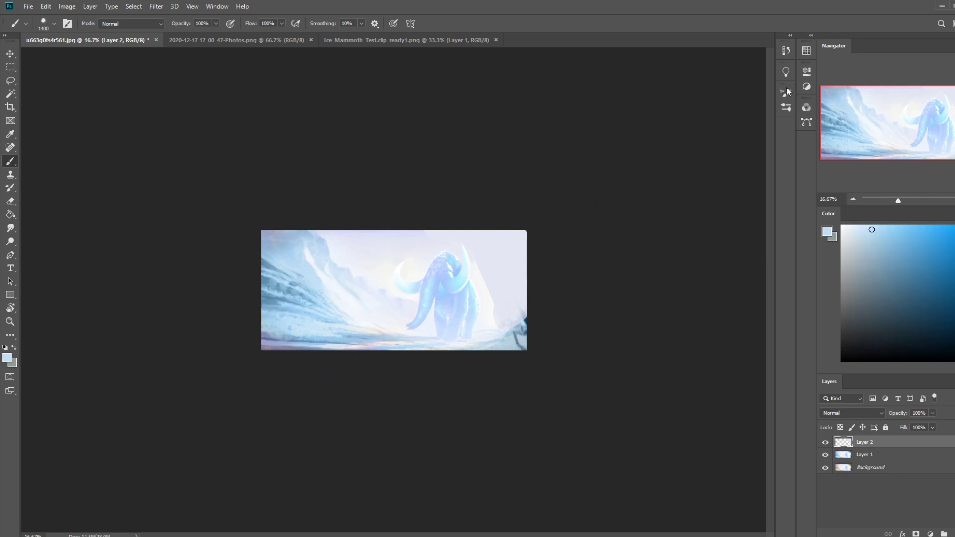
Step: Step back through History to the last Dodge Tool state
left_click(786, 51)
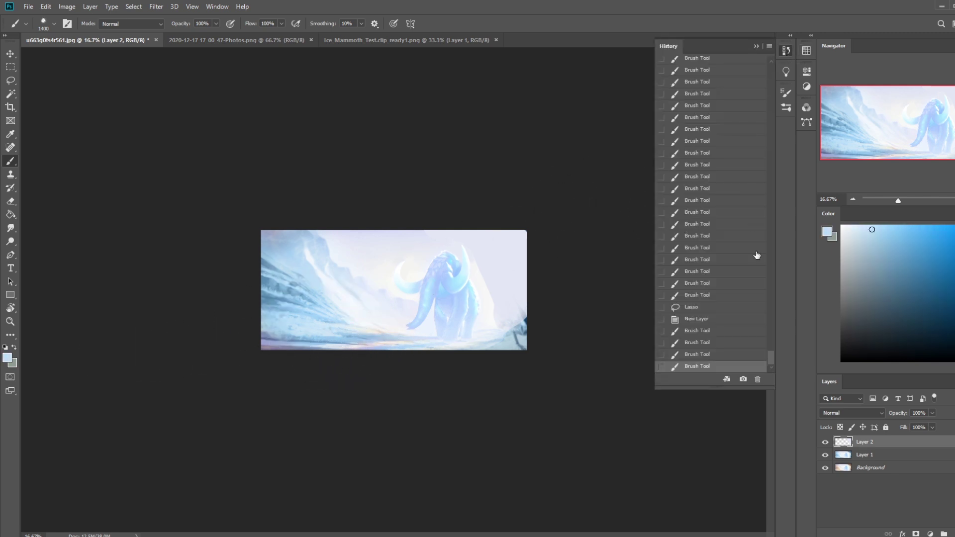
left_click(722, 308)
left_click(720, 285)
left_click(716, 248)
left_click(703, 158)
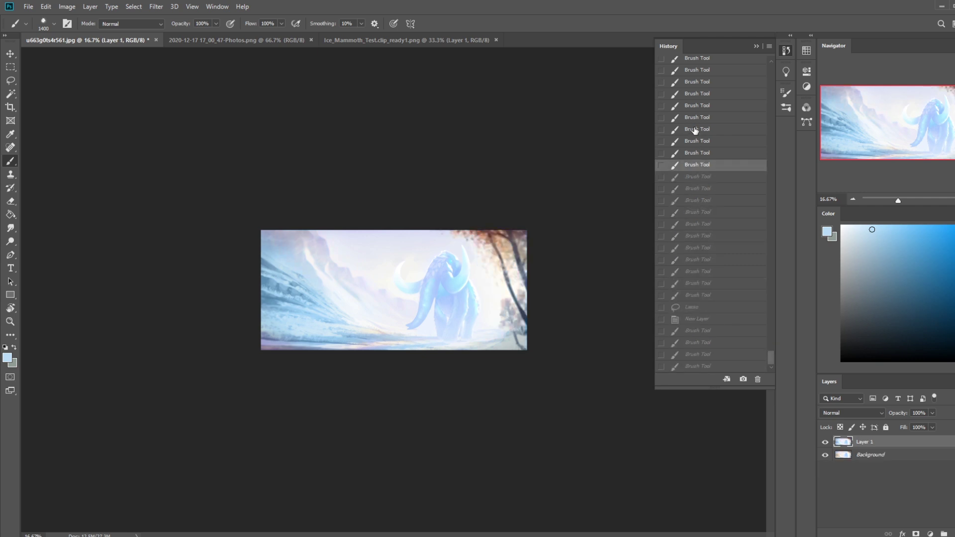
left_click(697, 117)
scroll(766, 362, "up", 6)
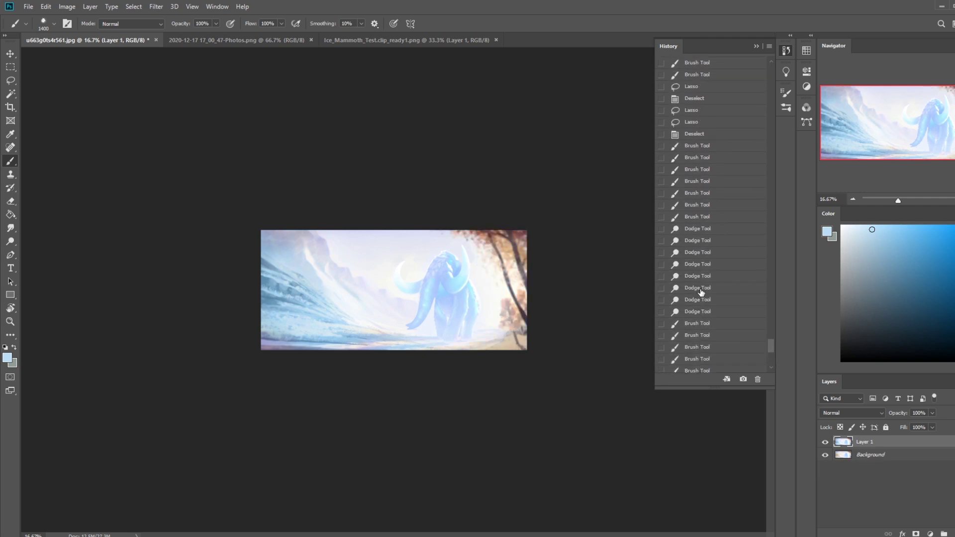
left_click(699, 312)
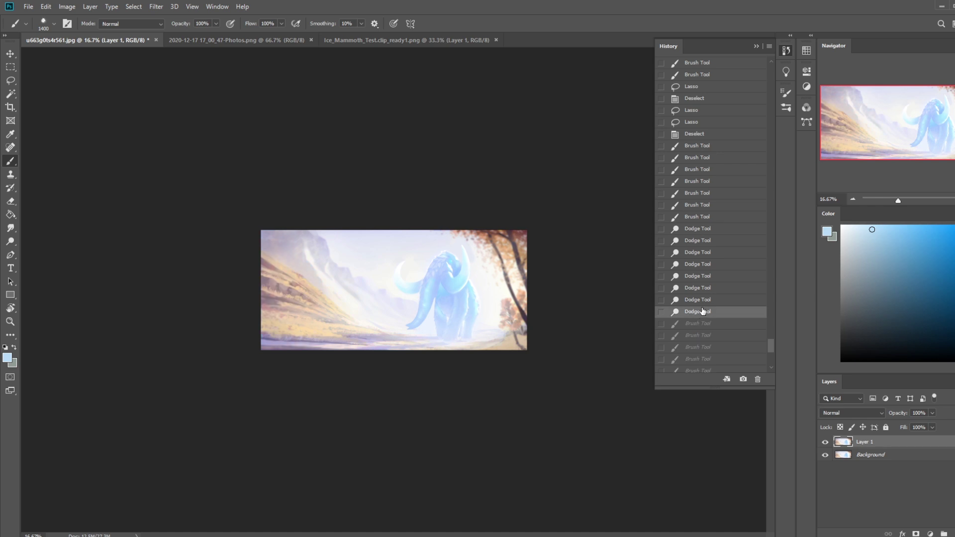
left_click(755, 46)
Step: Lasso across the mammoth's back and restore the following Brush Tool history steps
key("l")
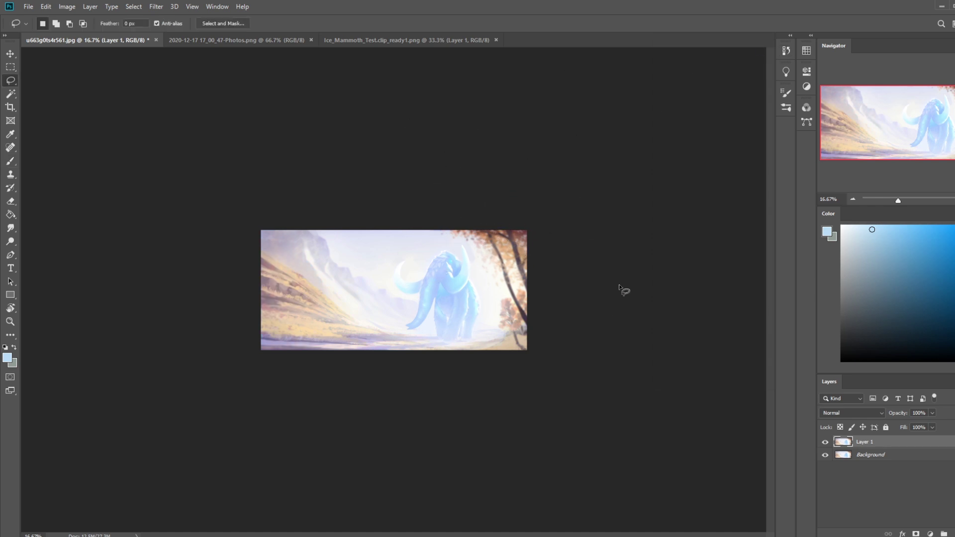
mouse_move(480, 269)
left_mouse_down()
mouse_move(462, 240)
mouse_move(387, 263)
mouse_move(396, 291)
mouse_move(416, 308)
mouse_move(401, 323)
mouse_move(424, 333)
left_mouse_up()
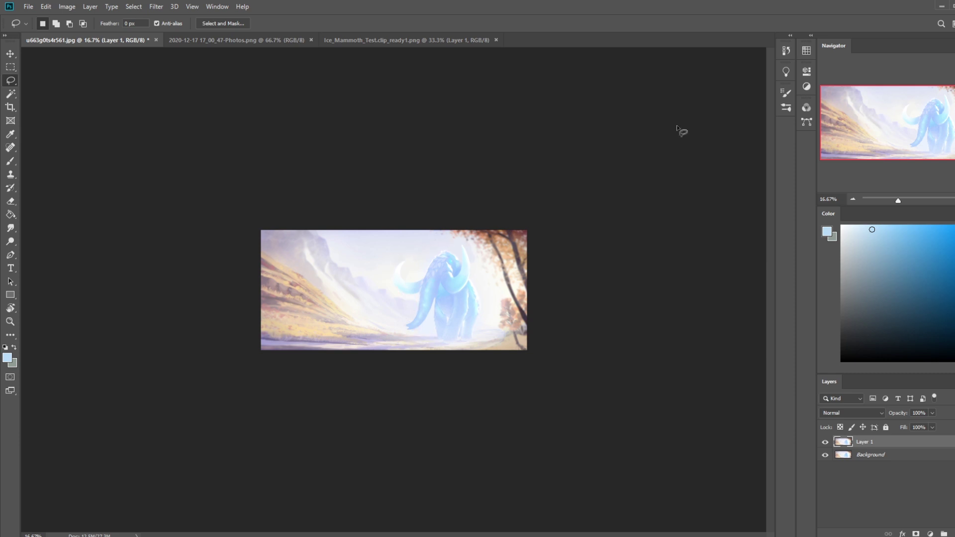
left_click(784, 51)
left_click(712, 336)
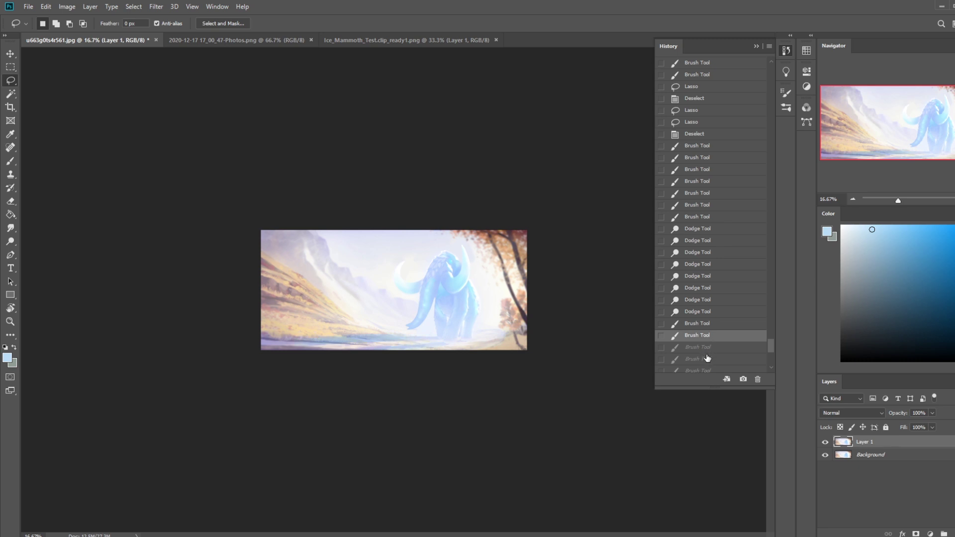
left_click(706, 357)
left_click(694, 347)
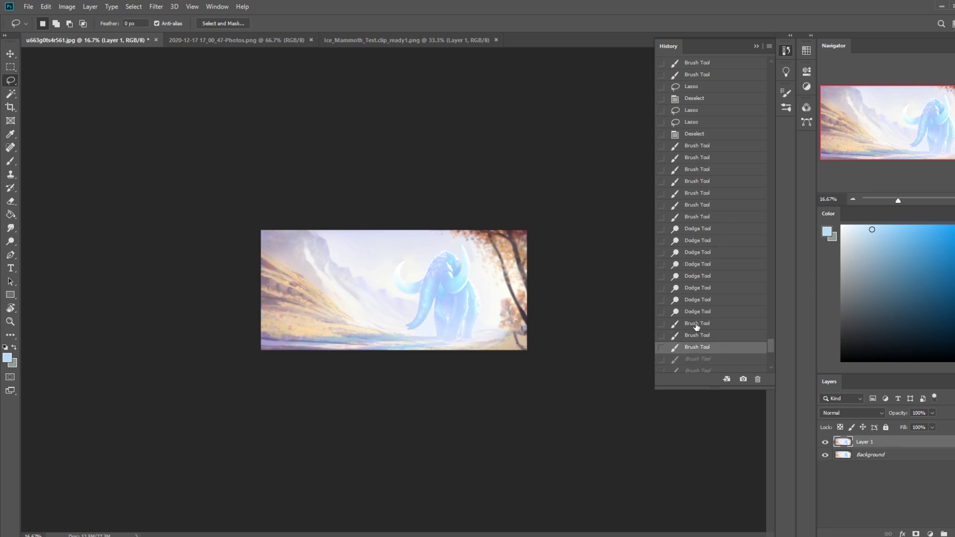
left_click(755, 46)
Step: Lasso the mammoth and open Hue/Saturation, trying a saturation increase
mouse_move(482, 271)
left_mouse_down()
mouse_move(388, 260)
mouse_move(398, 294)
mouse_move(414, 298)
mouse_move(416, 314)
mouse_move(401, 322)
mouse_move(450, 343)
mouse_move(479, 332)
left_mouse_up()
left_click_drag(490, 273, 492, 275)
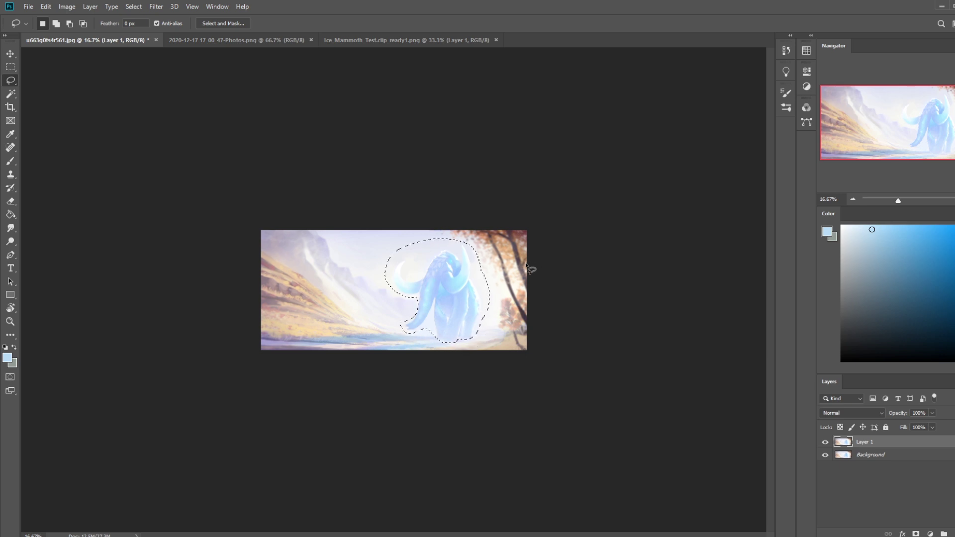
key("ctrl+u")
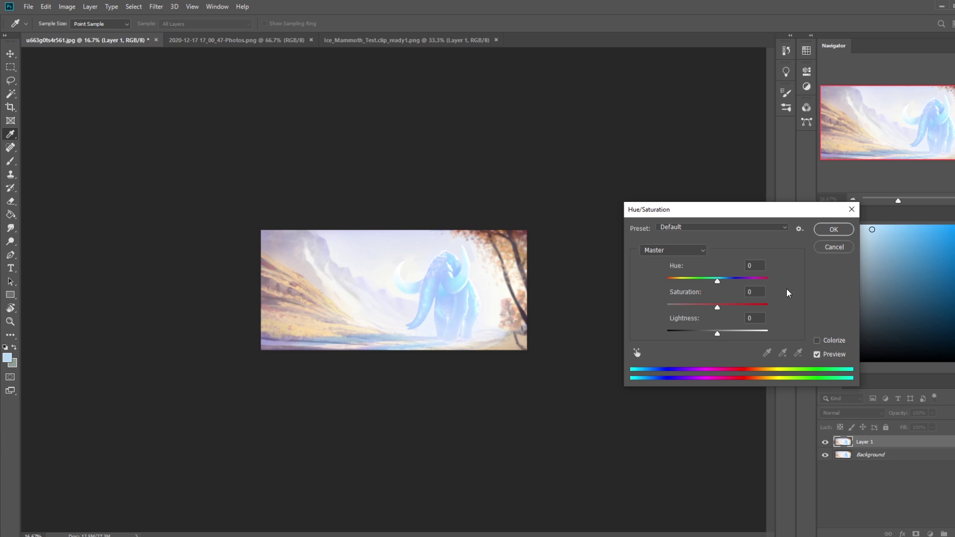
key("ctrl+plus")
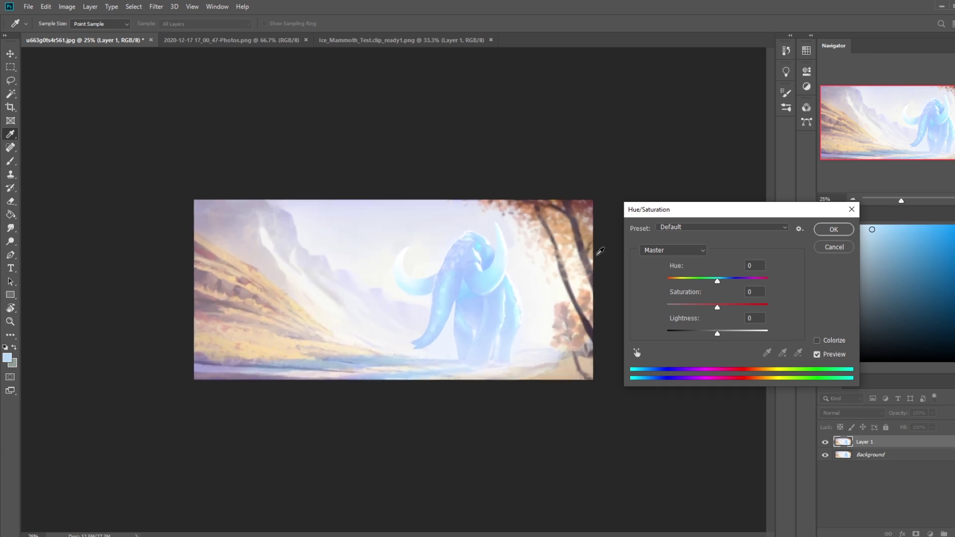
left_click_drag(717, 307, 742, 308)
type("-18")
type("0")
Step: Compare hue values against the glacier reference, settle on Hue -6 and apply
left_click_drag(717, 282, 708, 282)
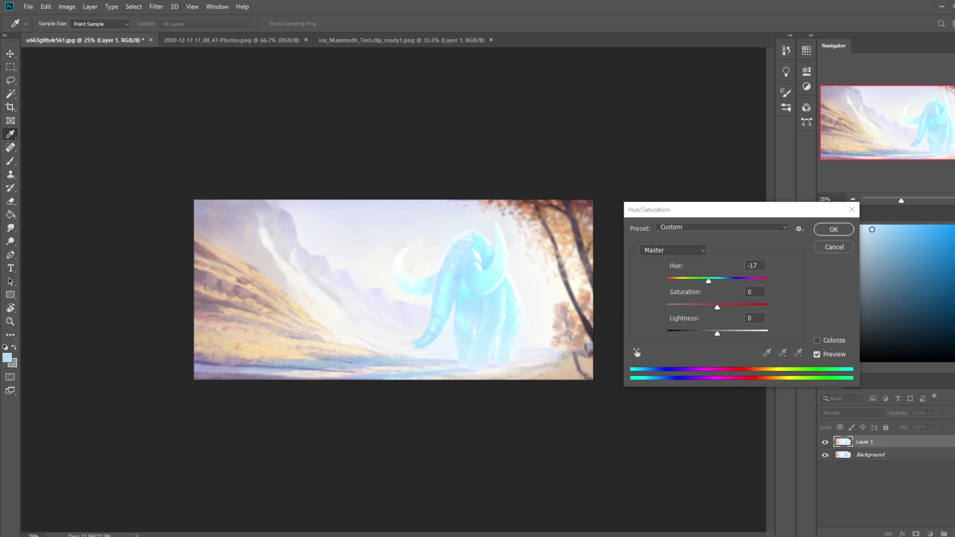
left_click_drag(805, 46, 758, 83)
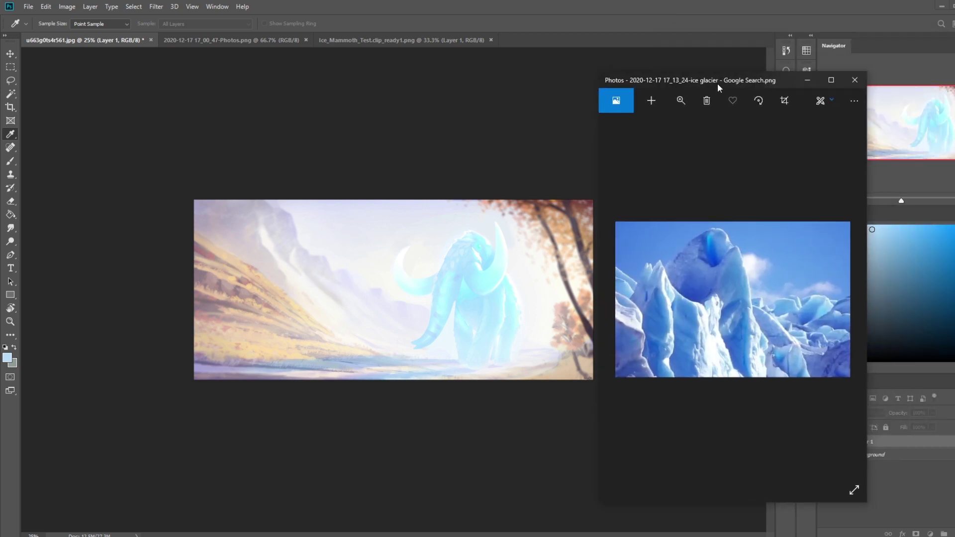
key("alt+Tab")
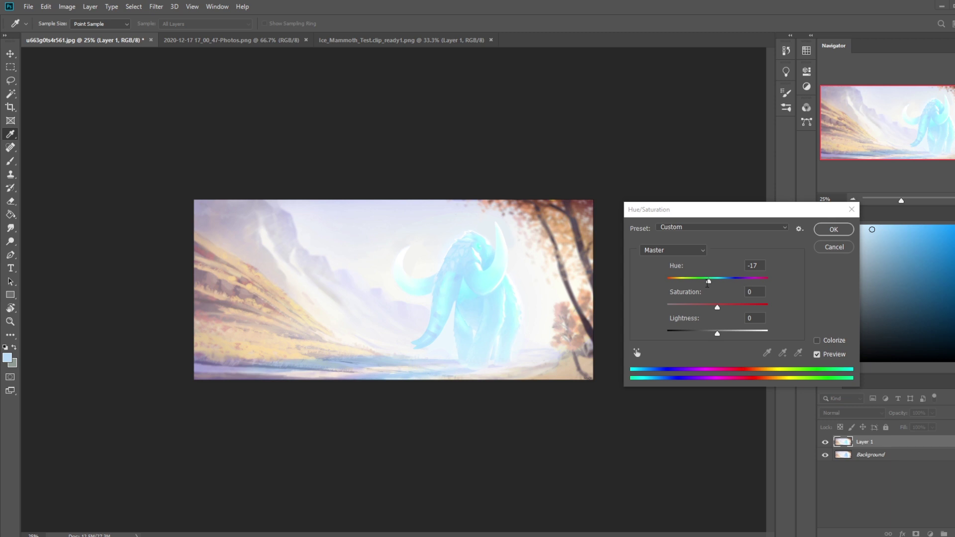
left_click_drag(708, 280, 719, 286)
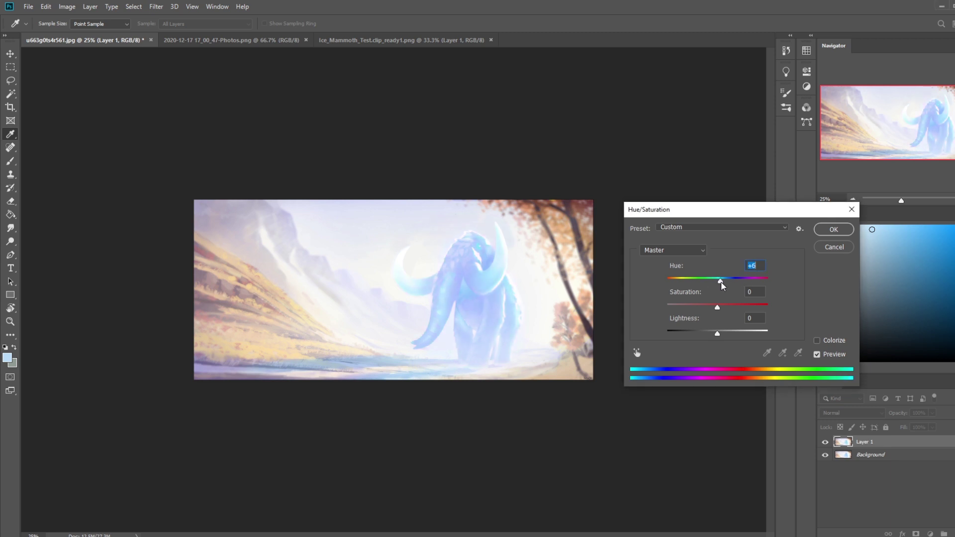
left_click_drag(722, 285, 713, 284)
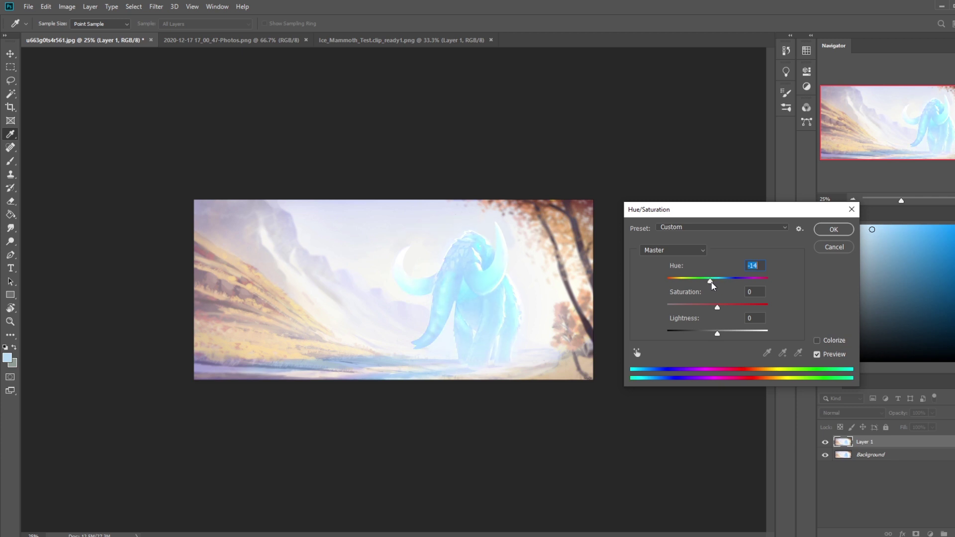
type("0")
left_click_drag(716, 282, 715, 285)
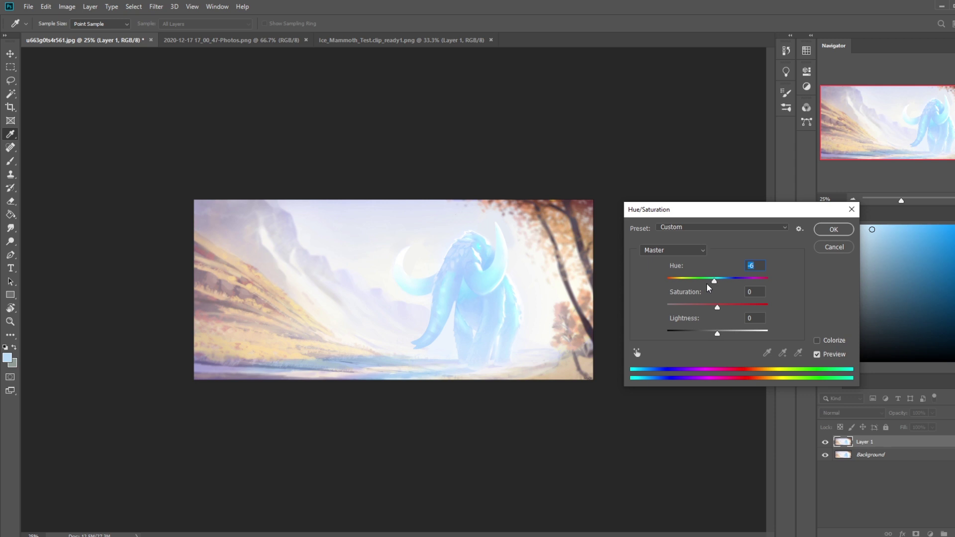
left_click(833, 229)
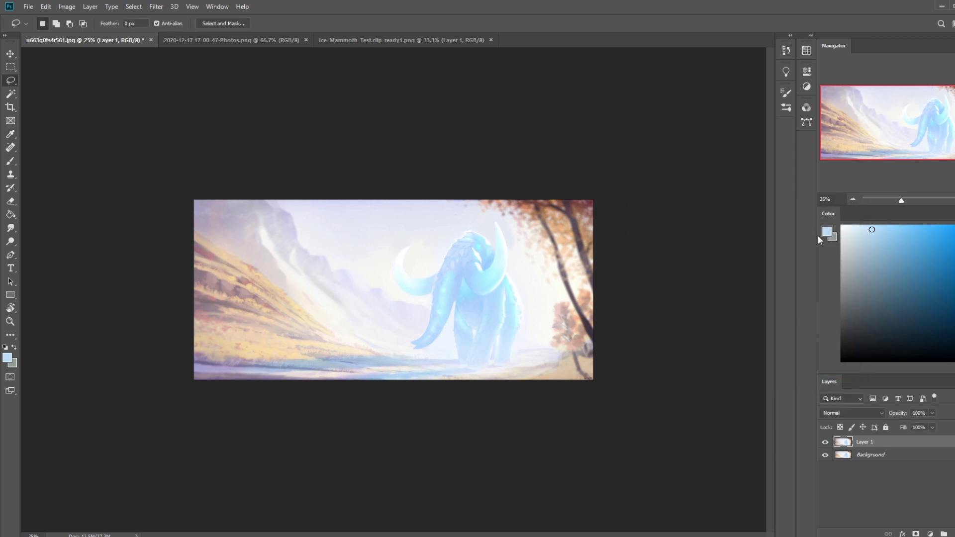
Step: Zoom out to 16.7% and deselect the mammoth via the right-click menu
key("ctrl+minus")
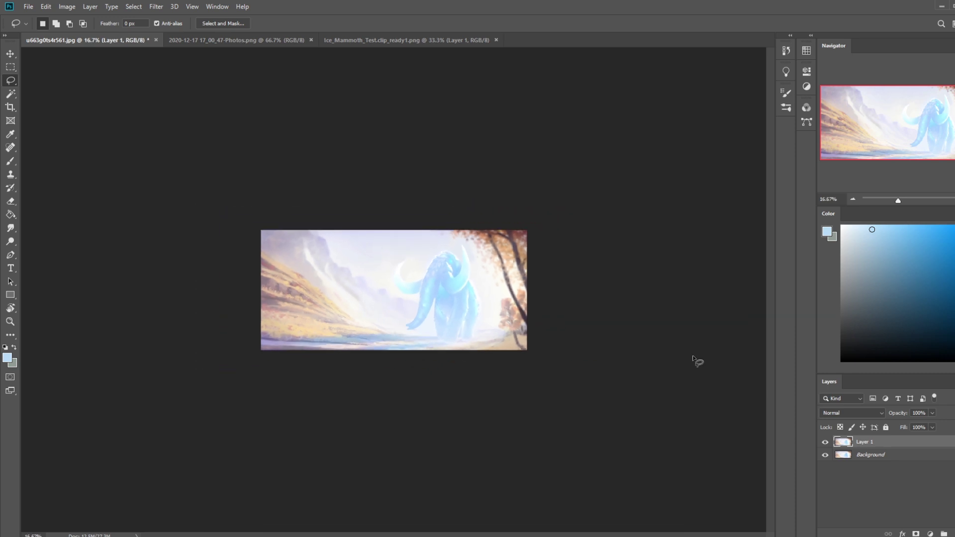
key("m")
right_click(452, 319)
left_click(467, 324)
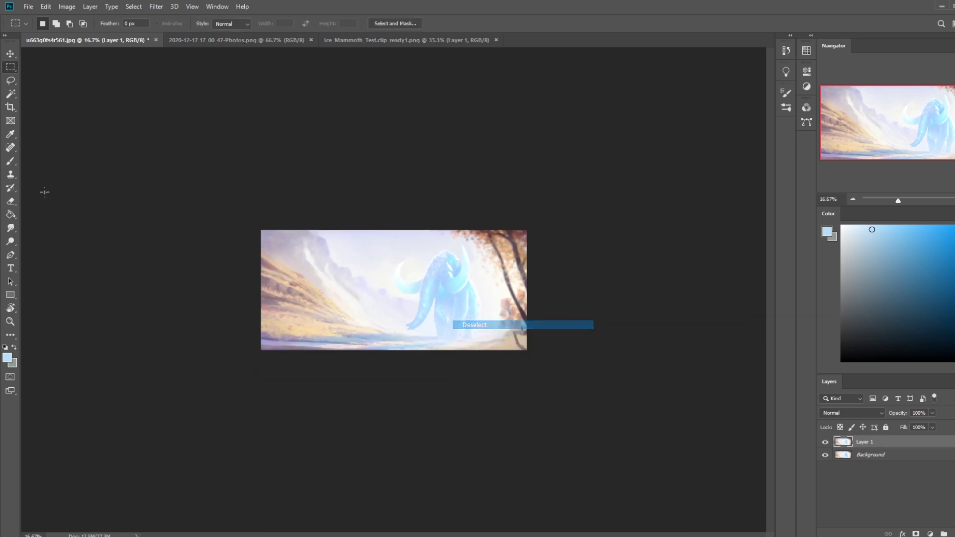
Step: Blur the mammoth's trunk tip and the area between its head and trunk
right_click(14, 229)
left_click(43, 228)
mouse_move(401, 320)
left_mouse_down()
mouse_move(438, 327)
mouse_move(405, 324)
left_mouse_up()
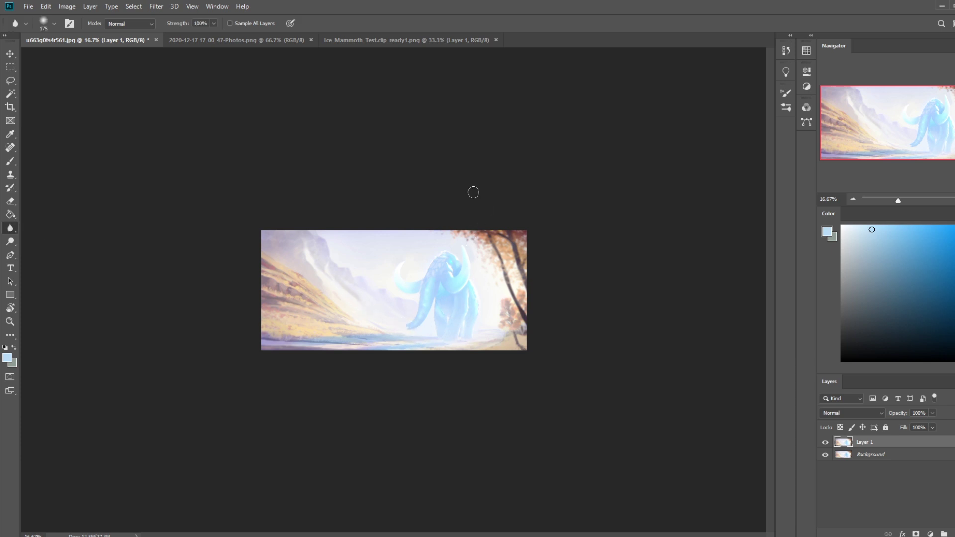
mouse_move(429, 296)
left_mouse_down()
mouse_move(435, 285)
mouse_move(426, 278)
mouse_move(442, 274)
mouse_move(431, 296)
mouse_move(439, 269)
mouse_move(415, 323)
mouse_move(436, 277)
left_mouse_up()
key("ctrl")
key("ctrl+plus")
key("ctrl+plus")
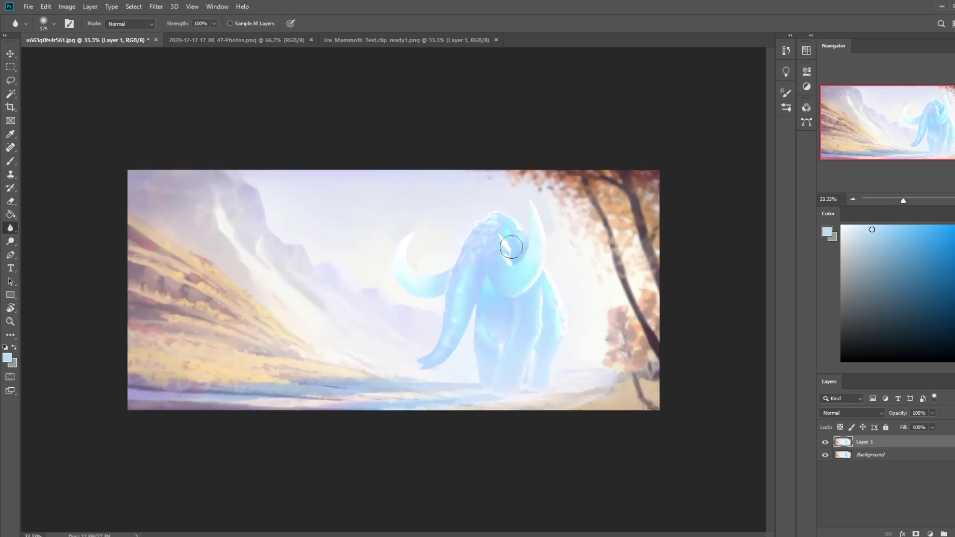
key("l")
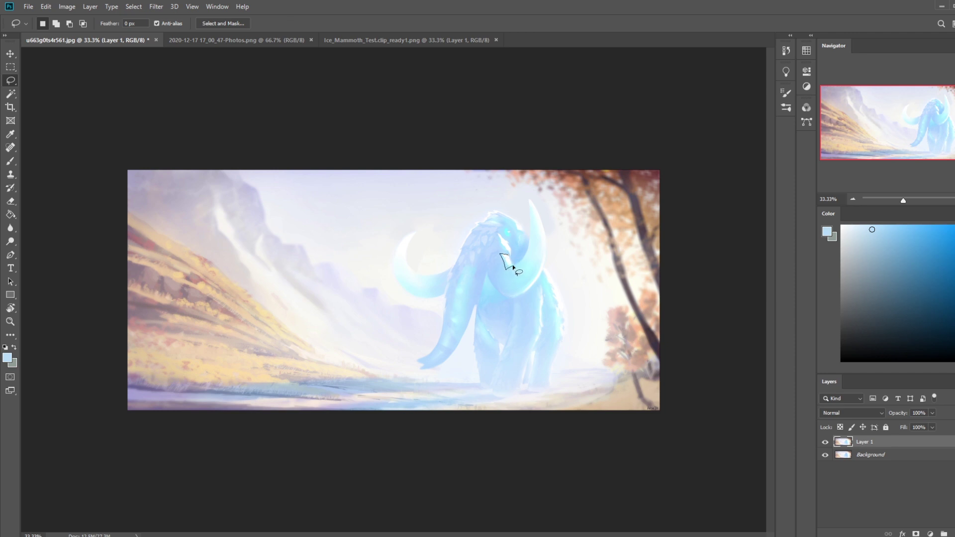
Step: Shrink the brush to 400 px and zoom the view out to 25%
key("b")
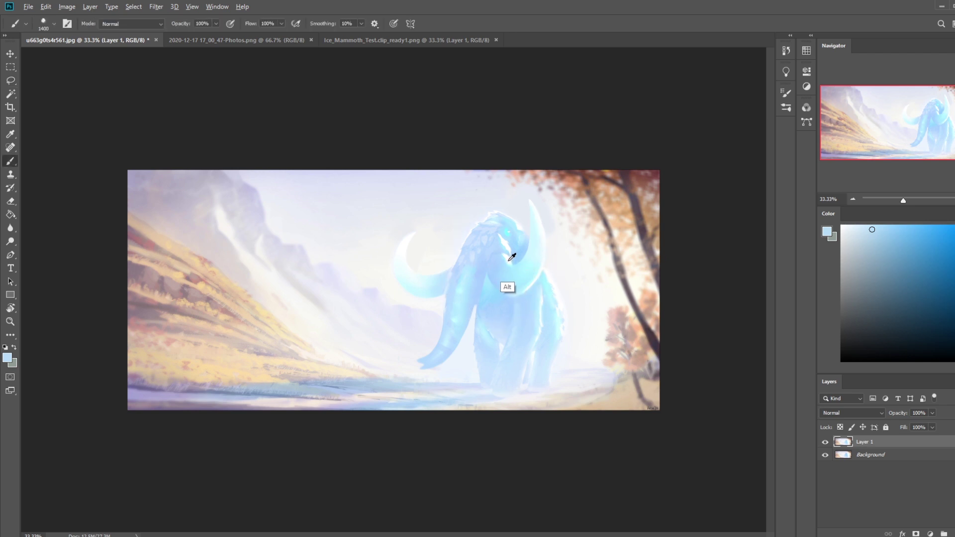
key("bracketleft")
key("bracketleft")
key("bracketleft")
key("bracketleft")
key("bracketleft")
key("bracketleft")
key("bracketleft")
key("bracketleft")
key("bracketleft")
key("bracketleft")
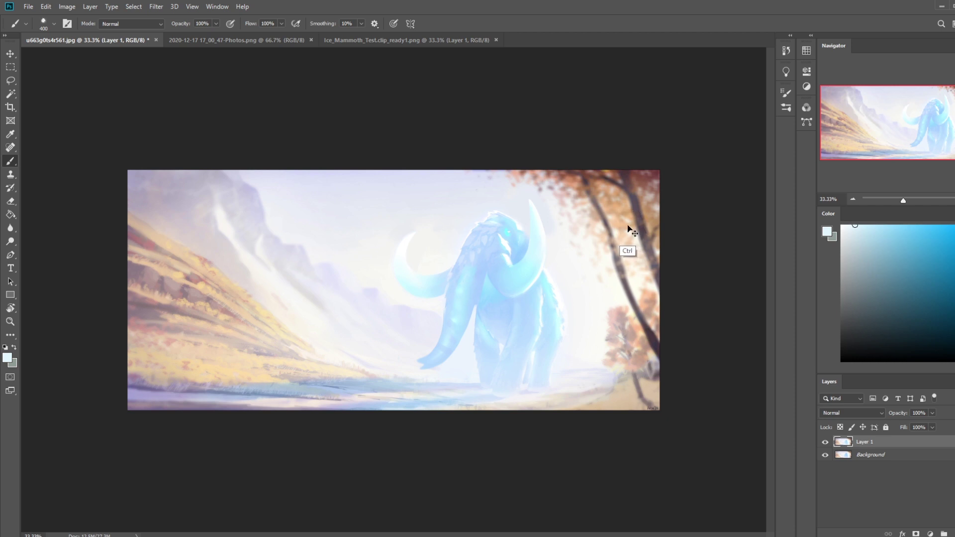
key("ctrl+minus")
key("l")
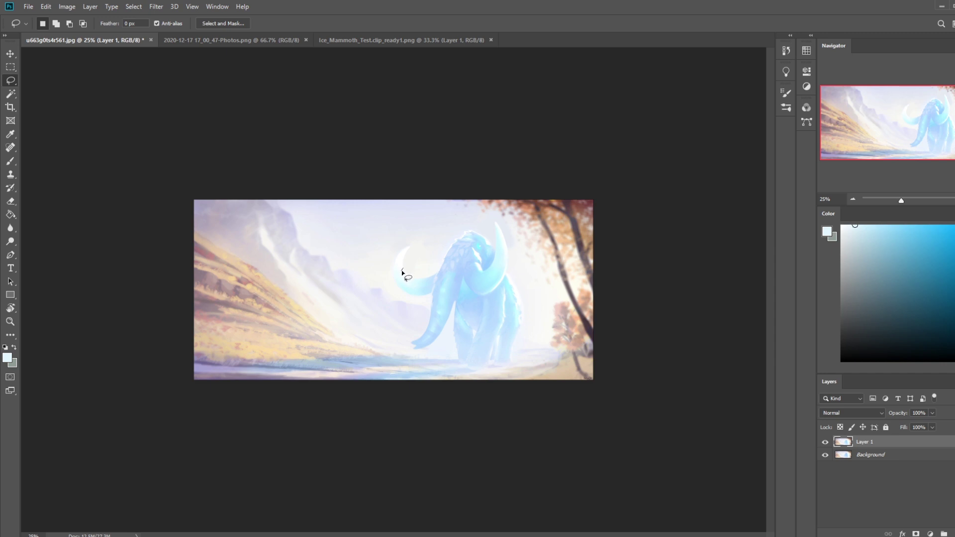
Step: Lasso a crescent near the tusk, deselect it, and add a new empty layer
mouse_move(401, 270)
left_mouse_down()
mouse_move(436, 275)
mouse_move(401, 267)
mouse_move(418, 278)
mouse_move(440, 266)
mouse_move(404, 269)
mouse_move(416, 279)
mouse_move(437, 275)
mouse_move(437, 263)
mouse_move(401, 269)
mouse_move(419, 295)
mouse_move(443, 273)
mouse_move(403, 270)
left_mouse_up()
key("alt")
key("alt")
left_click_drag(488, 223, 363, 279)
key("ctrl+d")
key("b")
left_click(951, 531)
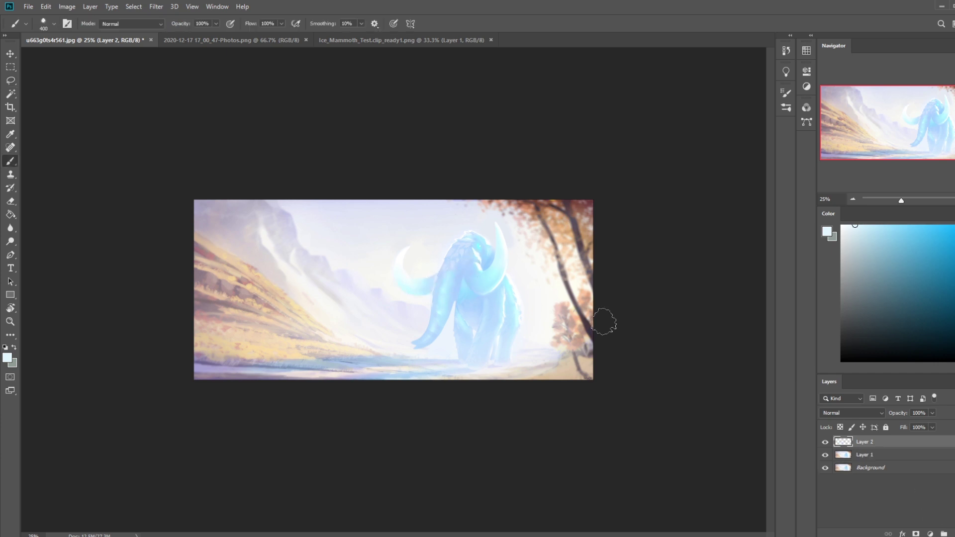
Step: Sample a colour from the mammoth, keep the brush in Normal mode, and pick an eraser preset
left_click(433, 279, "alt")
left_click(127, 27)
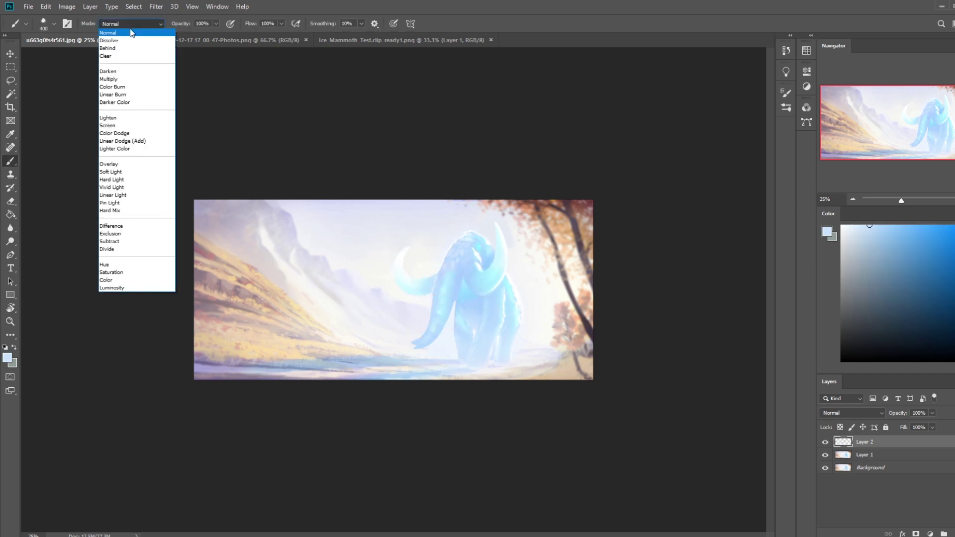
left_click(147, 34)
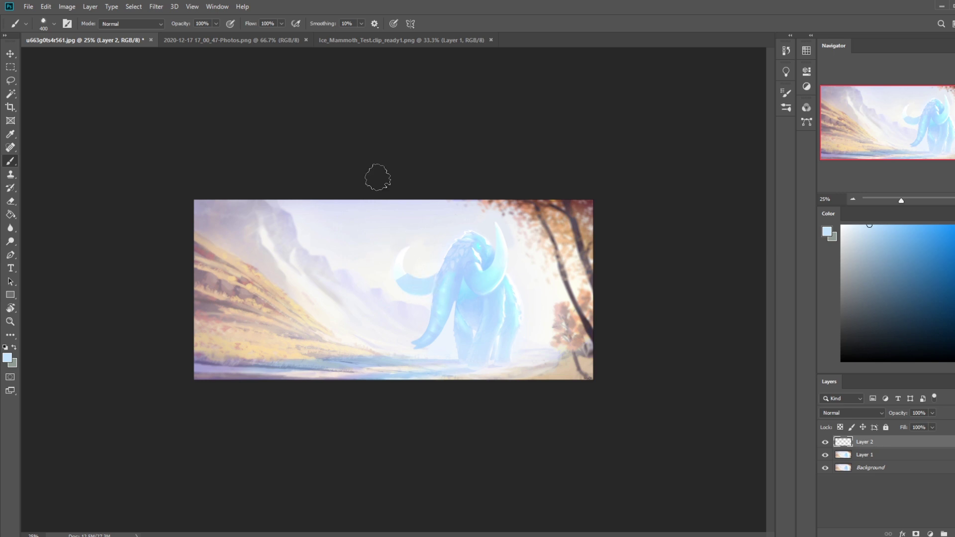
key("e")
right_click(457, 256)
left_click(416, 272)
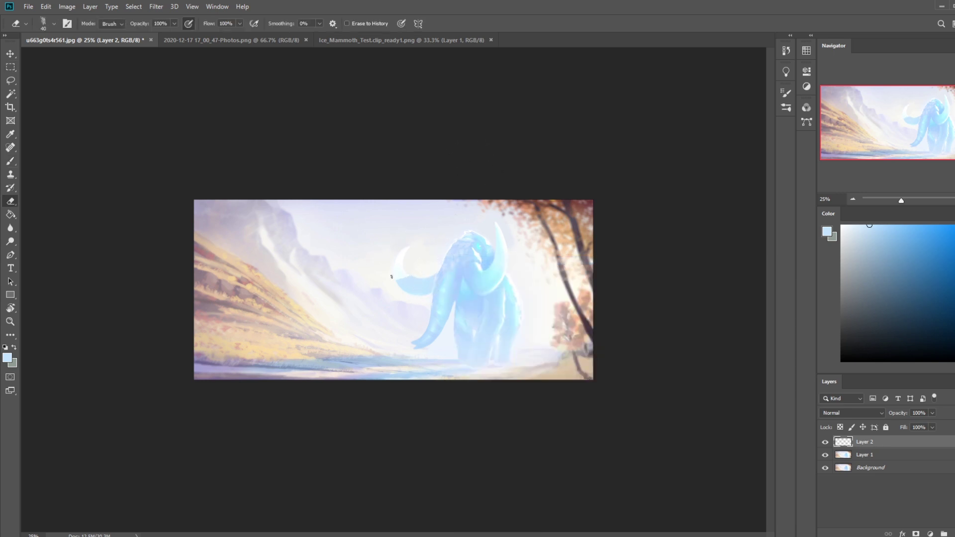
Step: Blur the pale blue paint on Layer 2 with a 6.4-pixel Gaussian Blur
left_click(156, 6)
mouse_move(199, 124)
left_click(326, 162)
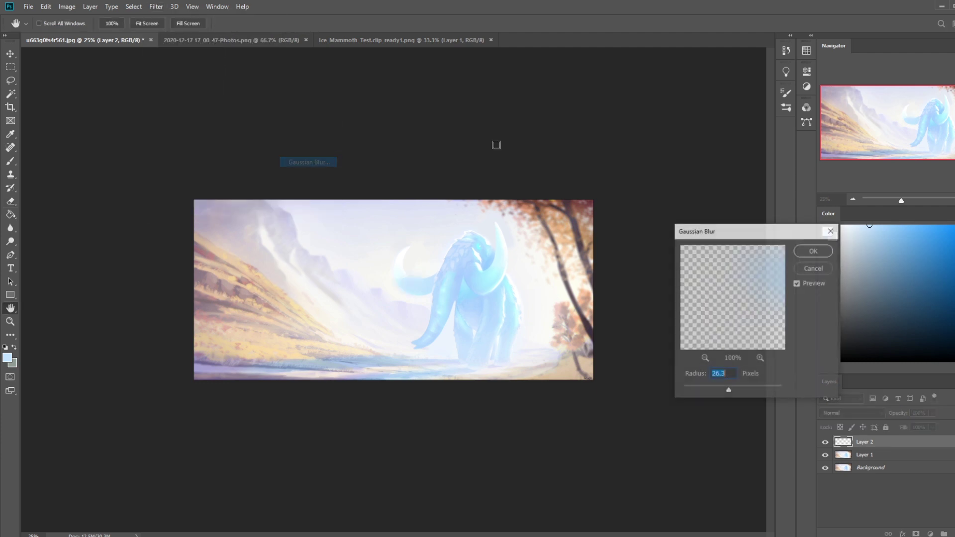
left_click_drag(683, 391, 685, 391)
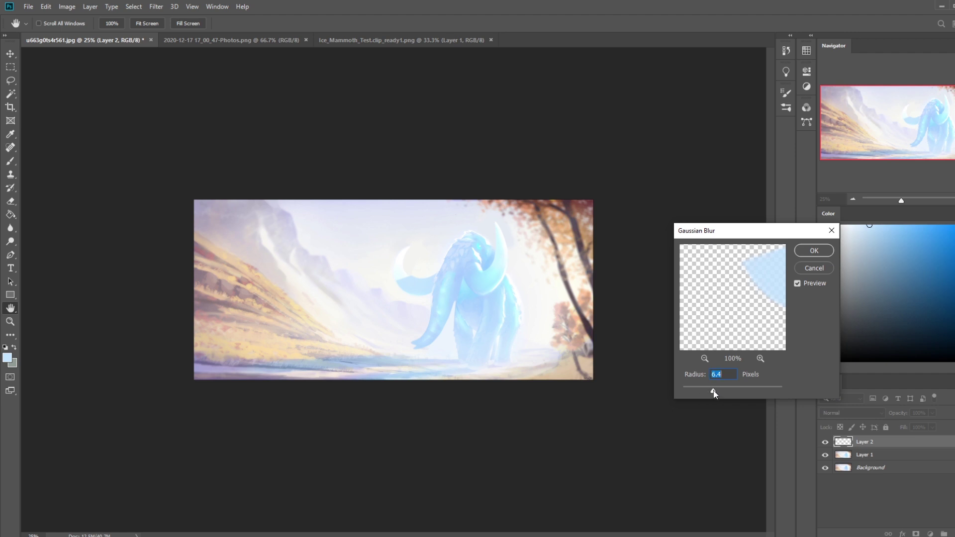
left_click(810, 250)
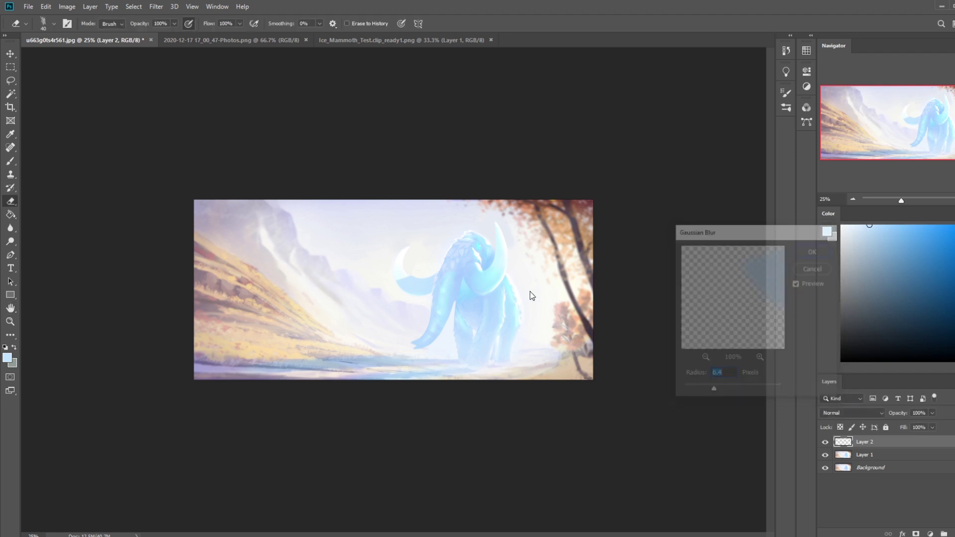
Step: Erase the blurred haze over the mammoth's head with an 800-pixel eraser, then shrink it to 300
key("e")
right_click(449, 192)
key("Escape")
key("bracketright")
key("bracketright")
key("bracketright")
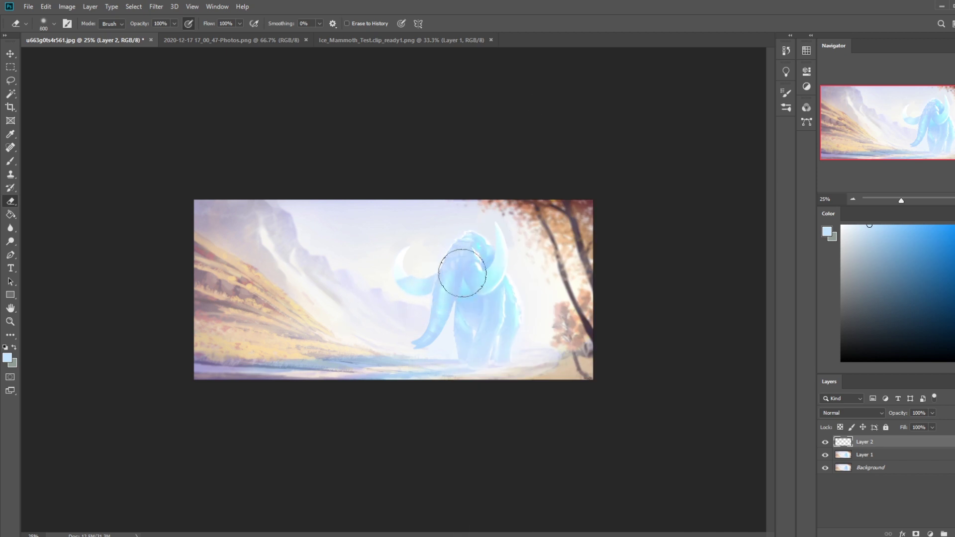
left_click_drag(491, 245, 470, 272)
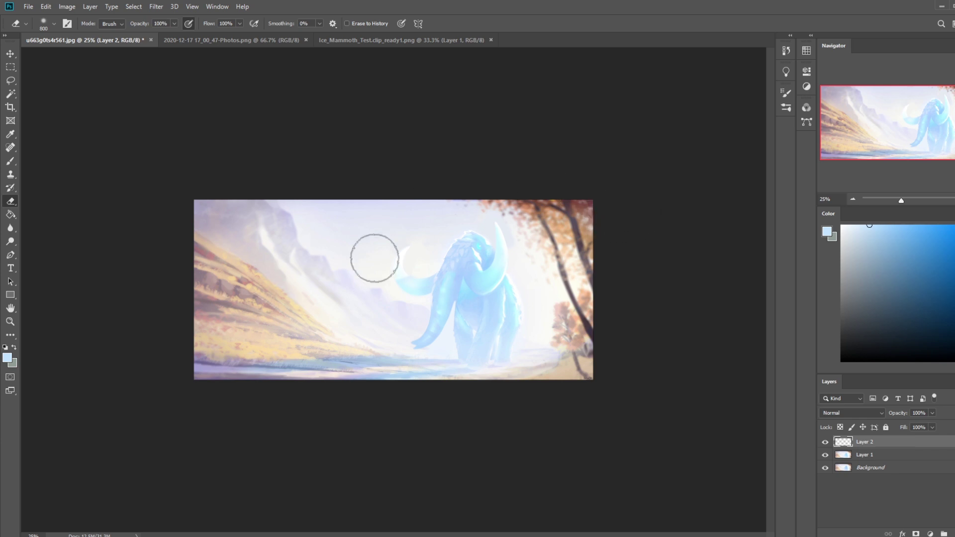
key("bracketleft")
key("bracketleft")
key("bracketleft")
key("bracketleft")
key("bracketleft")
key("bracketleft")
Step: Outline a small area on the mammoth and sample a colour there with the brush
key("l")
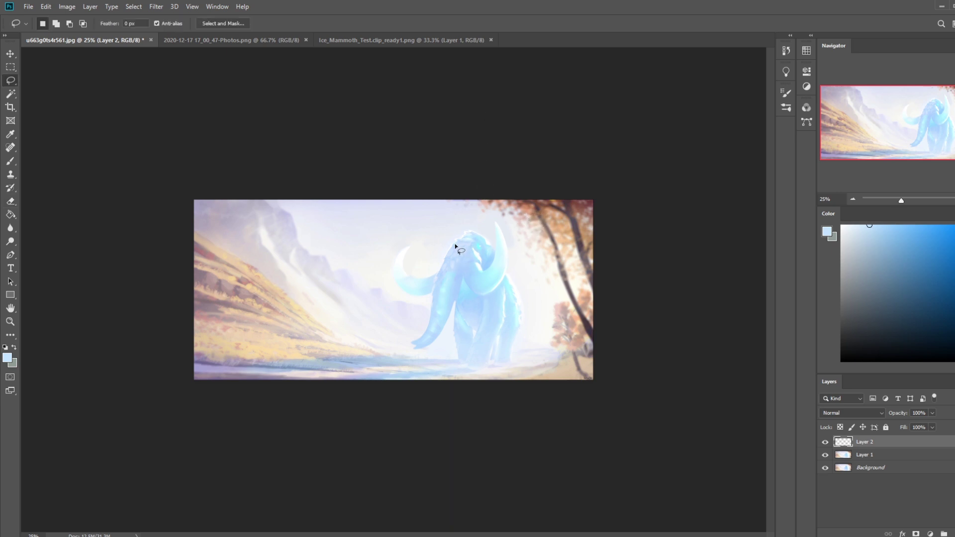
mouse_move(456, 242)
left_mouse_down()
mouse_move(436, 276)
mouse_move(459, 246)
left_mouse_up()
key("b")
left_click(456, 243, "alt")
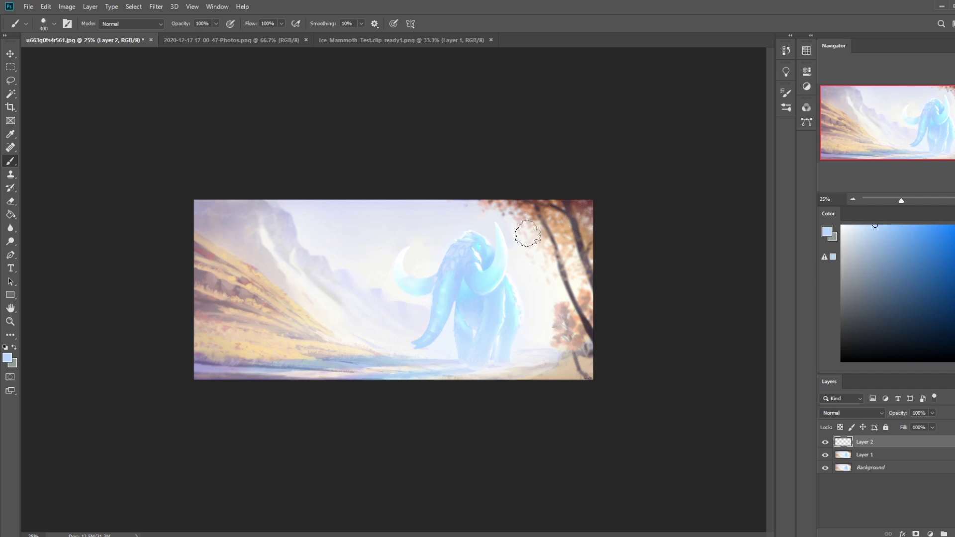
Step: Pick an option from the canvas menu and select the Dodge Tool, set to Highlights, 4%, 80 px
key("l")
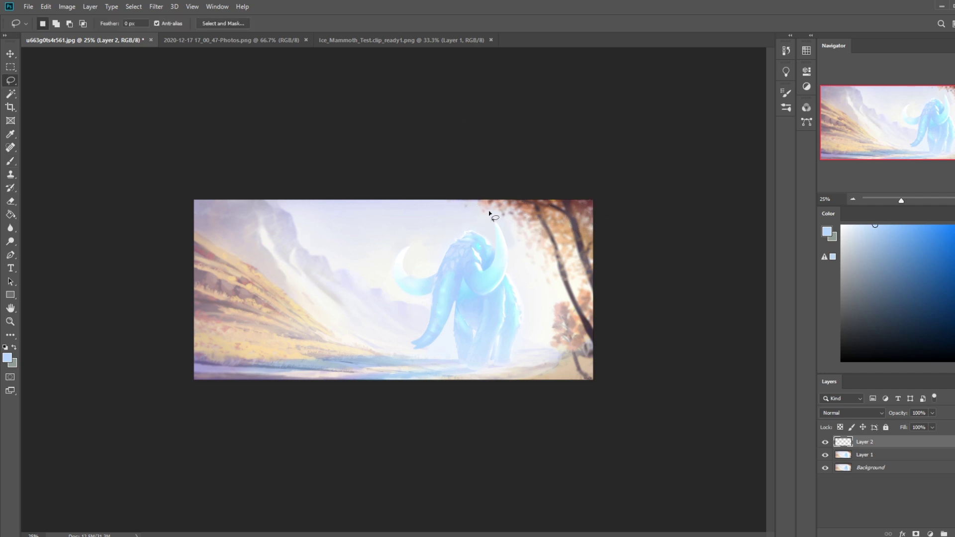
right_click(441, 277)
left_click(462, 275)
left_click(10, 241)
left_click(35, 242)
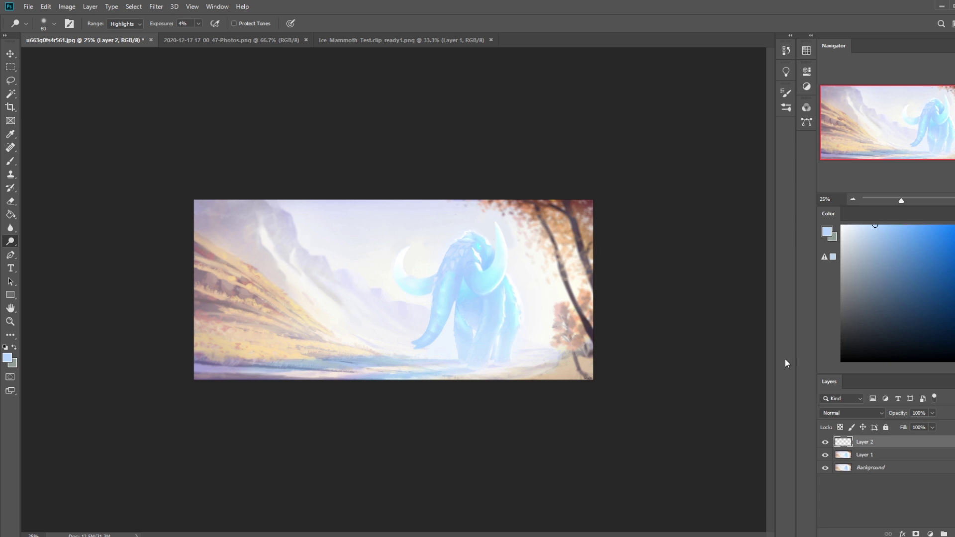
Step: Merge Layer 2 down into Layer 1, then try dodging the mammoth's head and undo it
right_click(862, 443)
left_click(871, 322)
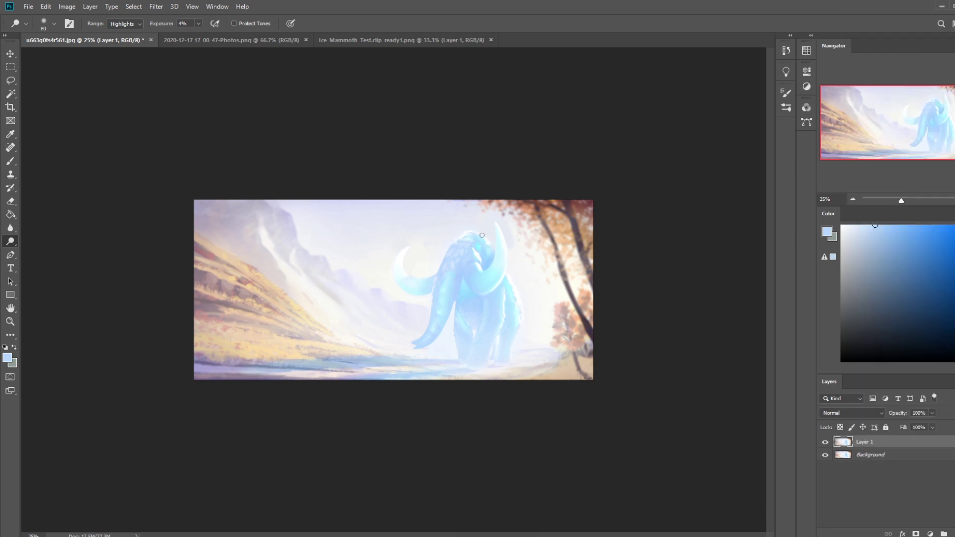
key("bracketright")
key("bracketright")
left_click_drag(460, 242, 484, 244)
key("ctrl+z")
Step: Sample pale cyan, near-white and light blue colours from the mammoth with a 150-pixel brush
key("ctrl")
key("b")
left_click(418, 241, "alt")
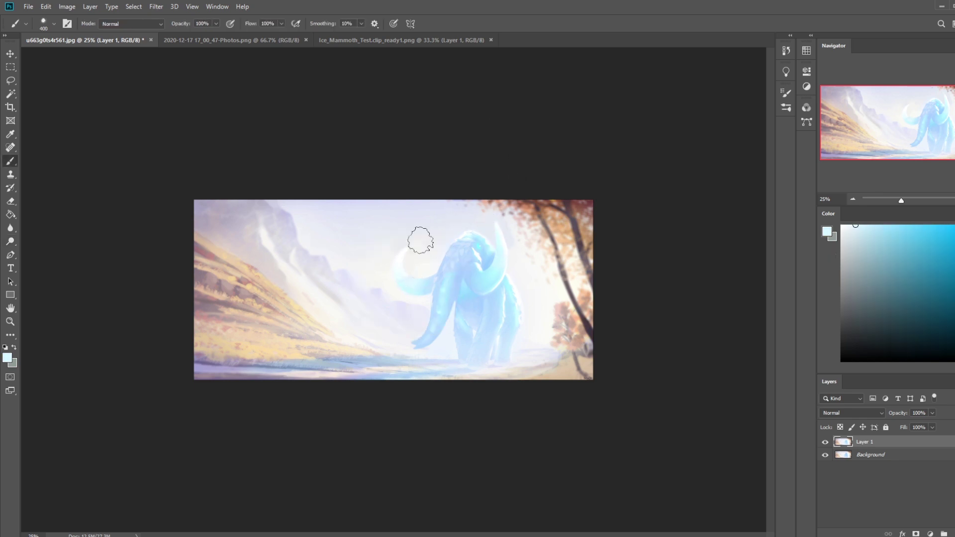
key("bracketleft")
key("bracketleft")
key("bracketleft")
left_click(424, 269, "alt")
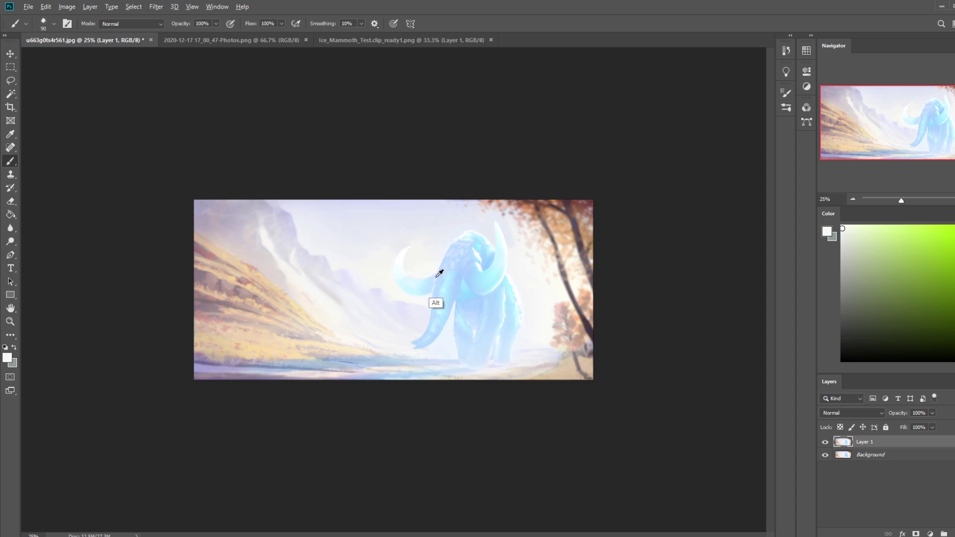
left_click(433, 304, "alt")
Step: Set up the Burn Tool at 300 pixels, Shadows at 5% exposure
left_click(10, 241)
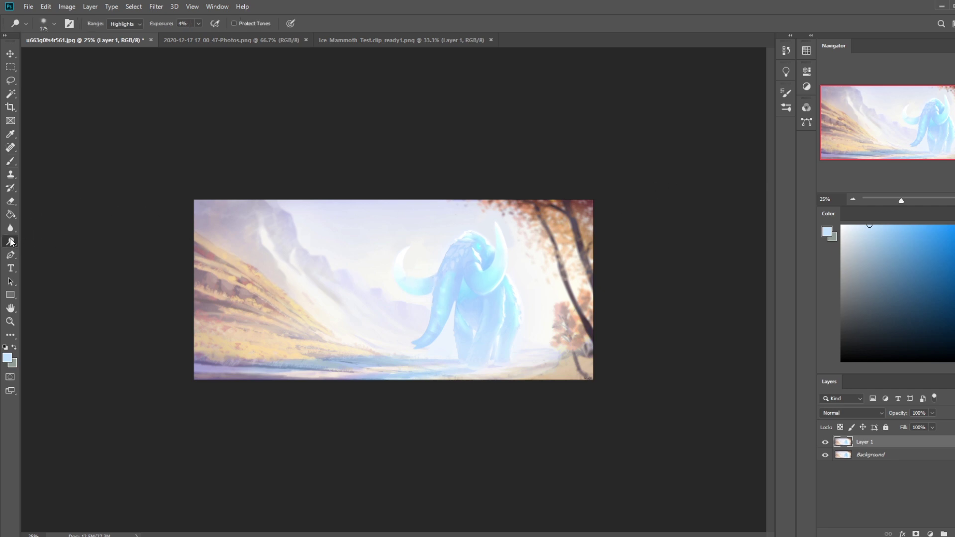
right_click(11, 242)
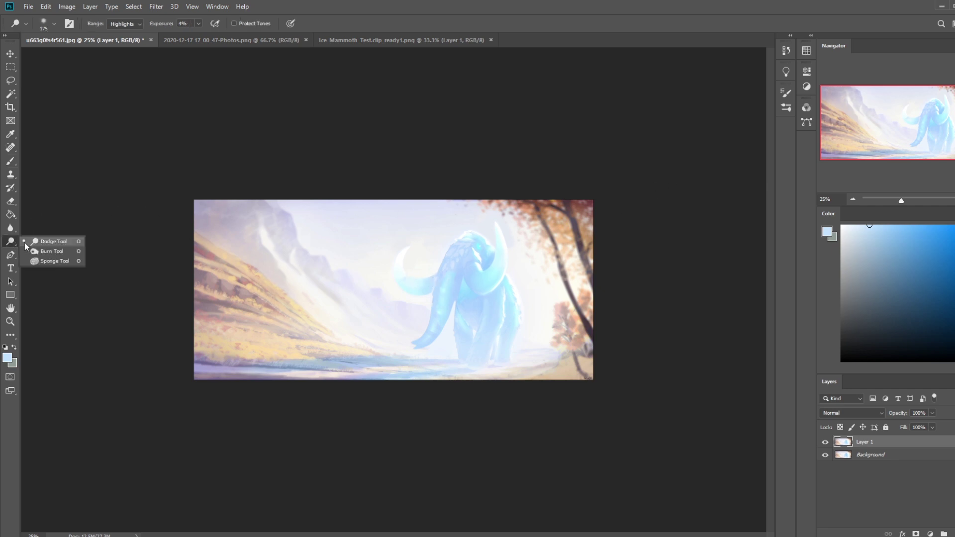
left_click(51, 251)
key("bracketleft")
key("bracketleft")
key("bracketleft")
key("bracketleft")
key("bracketleft")
key("bracketleft")
key("bracketleft")
key("bracketleft")
key("bracketleft")
key("bracketleft")
key("bracketleft")
key("bracketleft")
key("bracketleft")
key("bracketleft")
key("bracketleft")
key("bracketleft")
key("bracketleft")
key("bracketleft")
key("bracketleft")
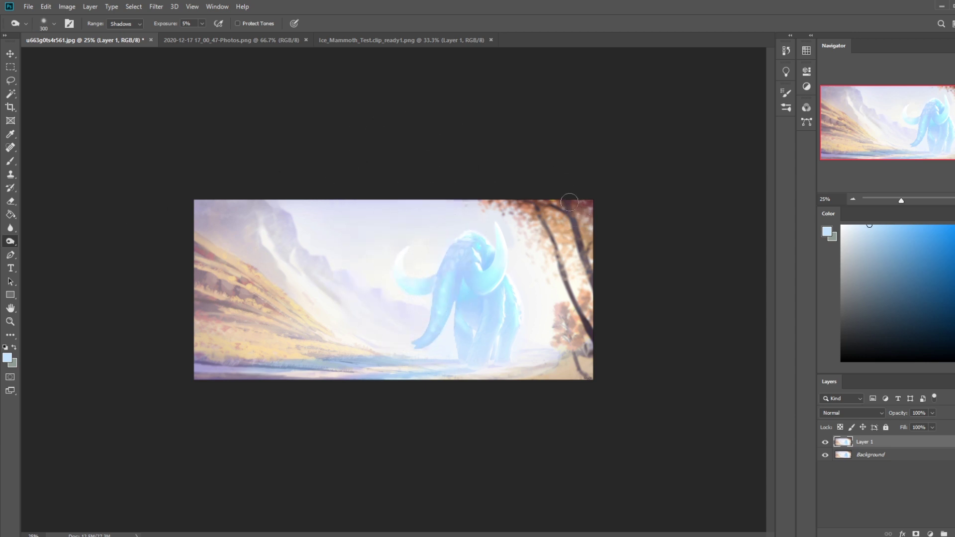
key("b")
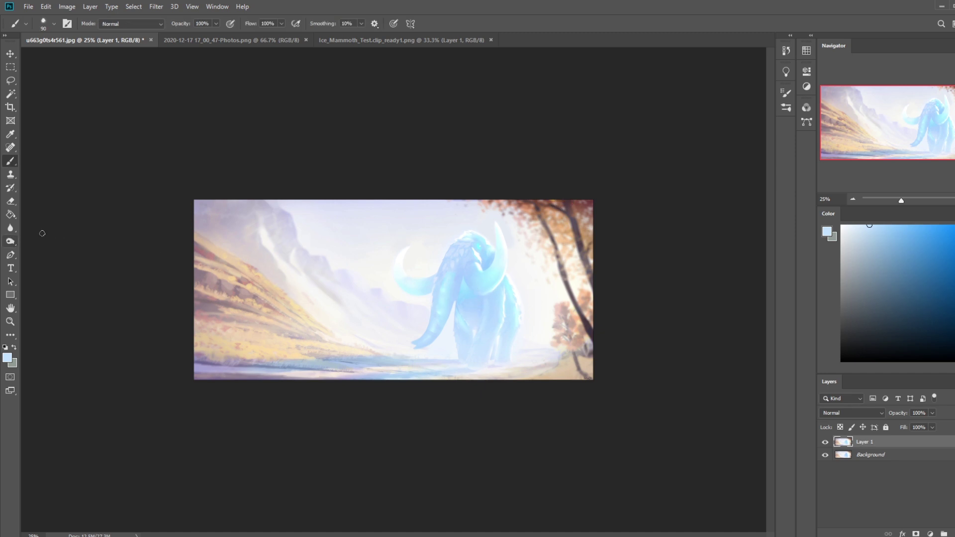
Step: Set the brush mode to Color, sample cyan from the mammoth, and paint with a 250-pixel brush
left_click(119, 23)
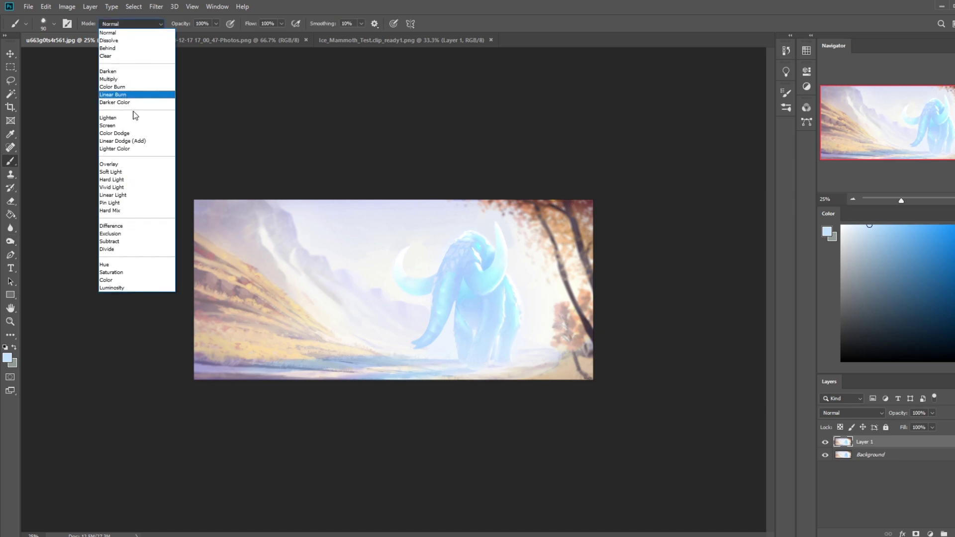
left_click(114, 277)
key("alt")
left_click(468, 282, "alt")
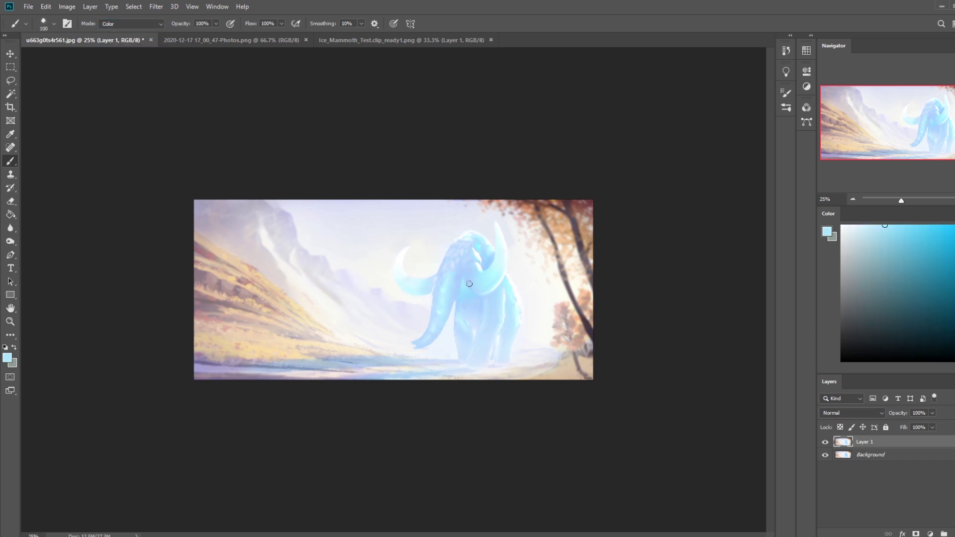
key("bracketright")
key("ctrl")
Step: Return the brush to Normal mode, leaving its opacity unchanged
left_click(136, 25)
left_click(129, 26)
left_click(215, 24)
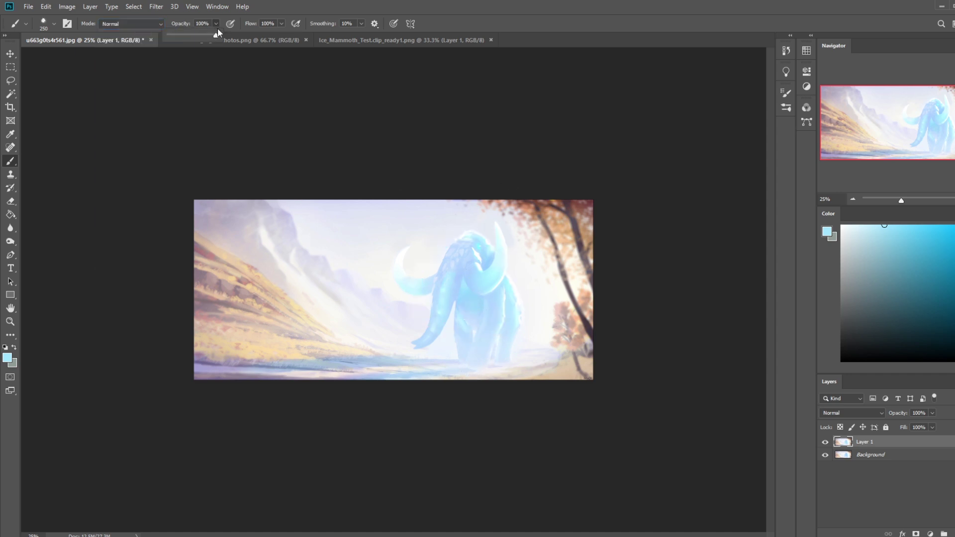
left_click(468, 297)
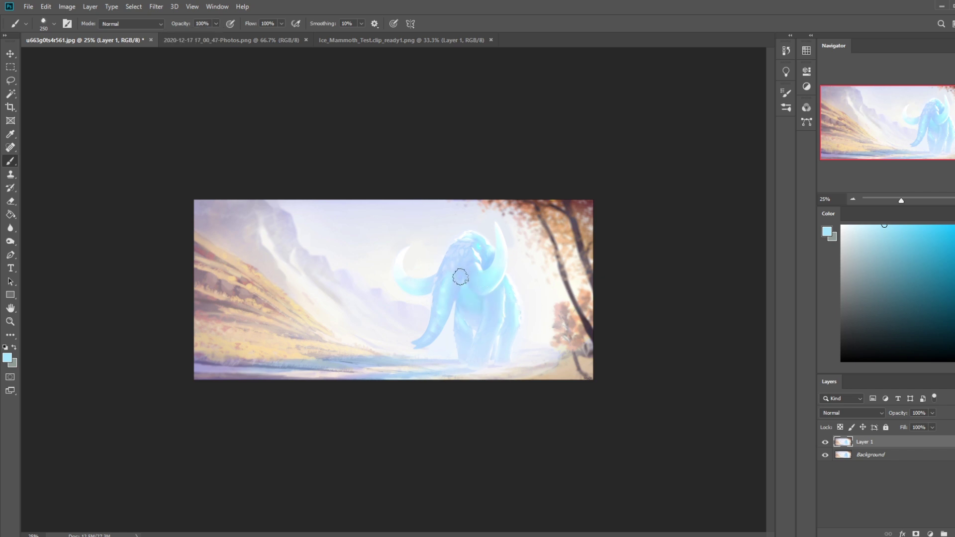
key("l")
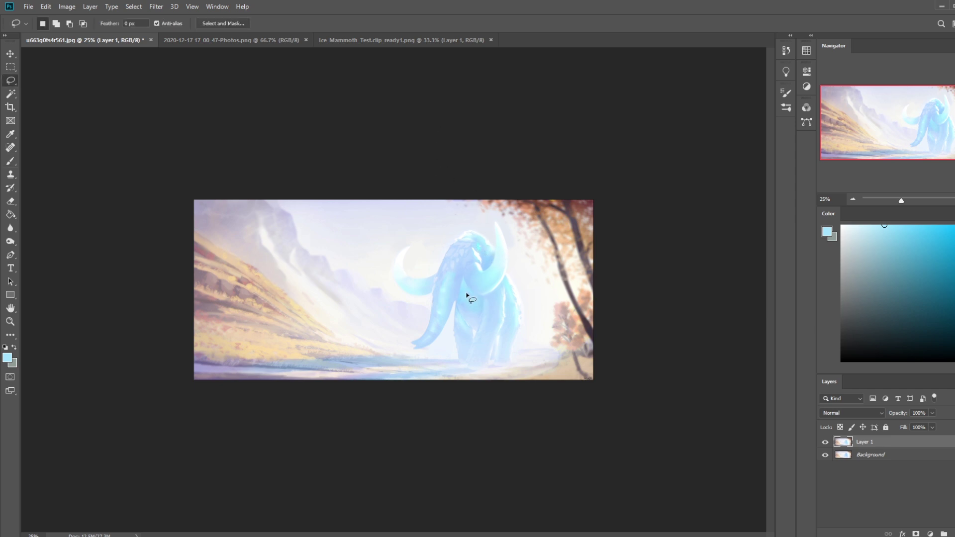
Step: Start a lasso on the mammoth and sample a pale blue at 100% brush opacity
left_click_drag(455, 297, 456, 301)
key("b")
left_click(453, 307, "alt")
left_click(215, 23)
left_click(458, 295)
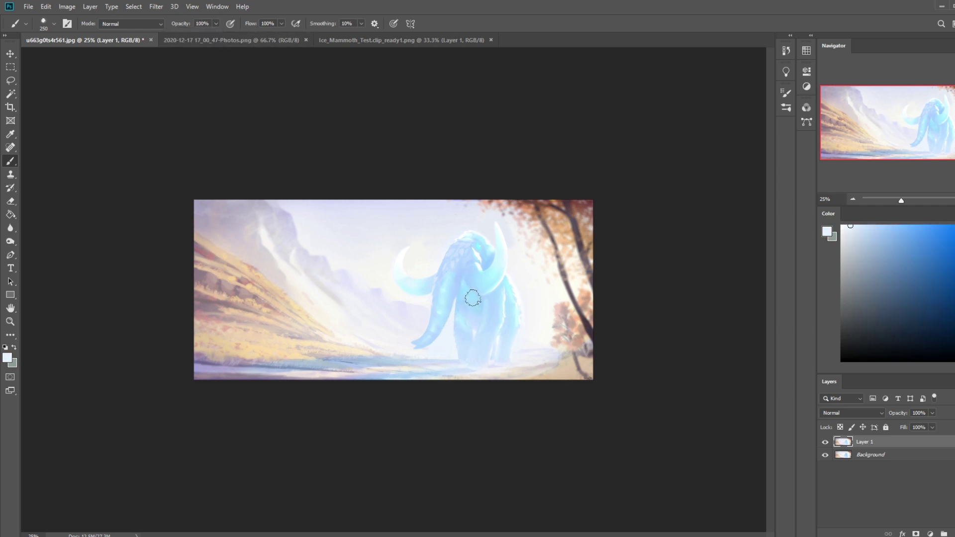
Step: Zoom in on the legs, lasso along a leg, pick a light blue, then deselect
key("z")
left_click_drag(394, 214, 516, 325)
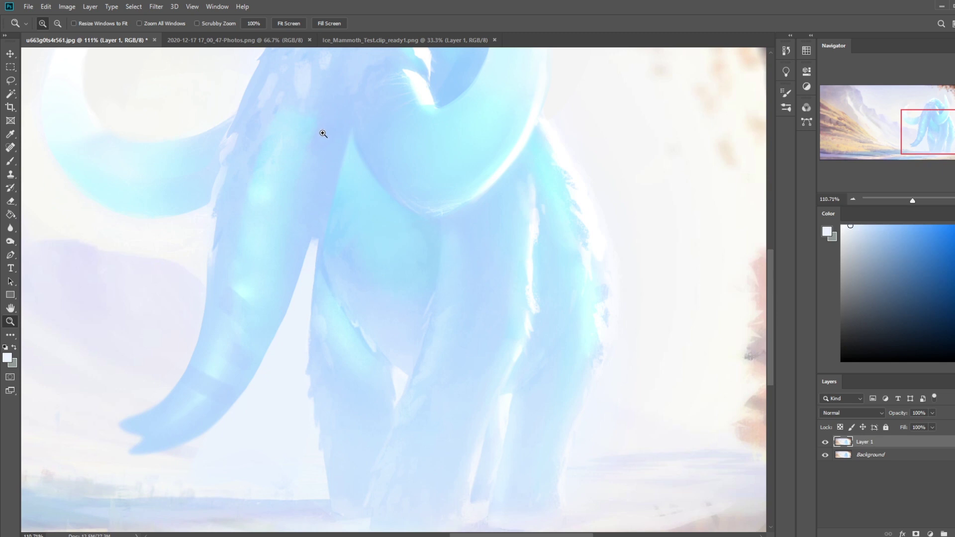
key("l")
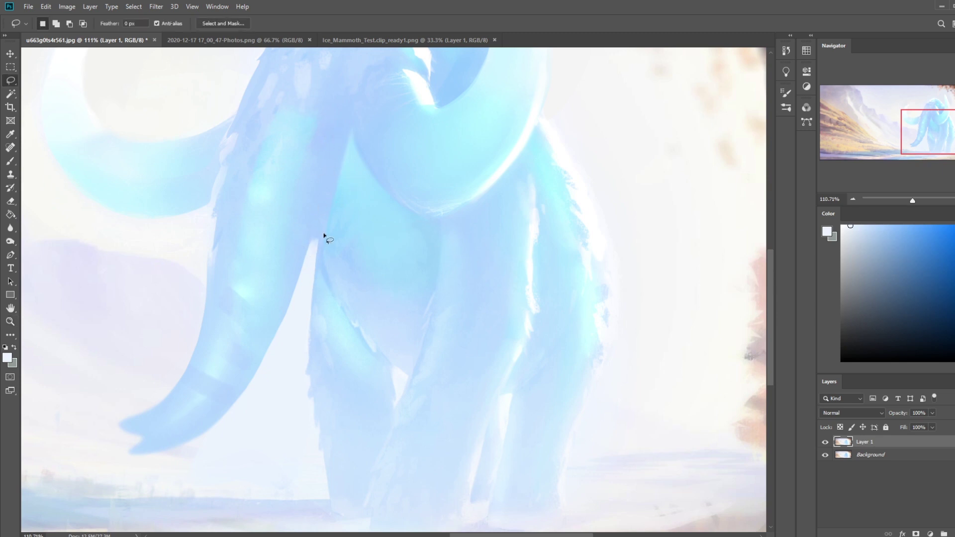
mouse_move(309, 269)
left_mouse_down()
mouse_move(274, 335)
mouse_move(315, 216)
mouse_move(331, 220)
left_mouse_up()
key("b")
left_click(206, 398, "alt")
right_click(320, 251)
left_click(330, 254)
Step: Blend the leg strokes with the Smudge and Blur tools, then zoom back to 50%
right_click(10, 227)
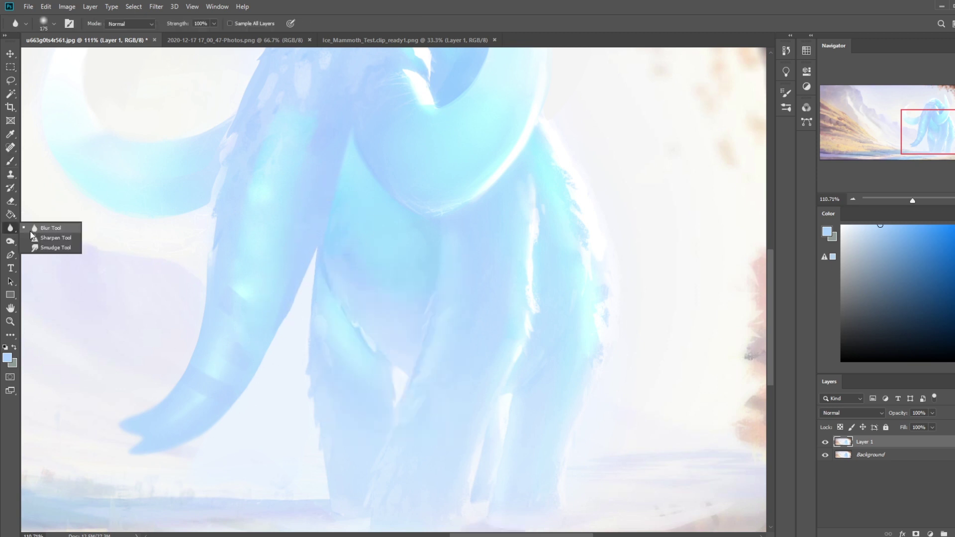
left_click(55, 248)
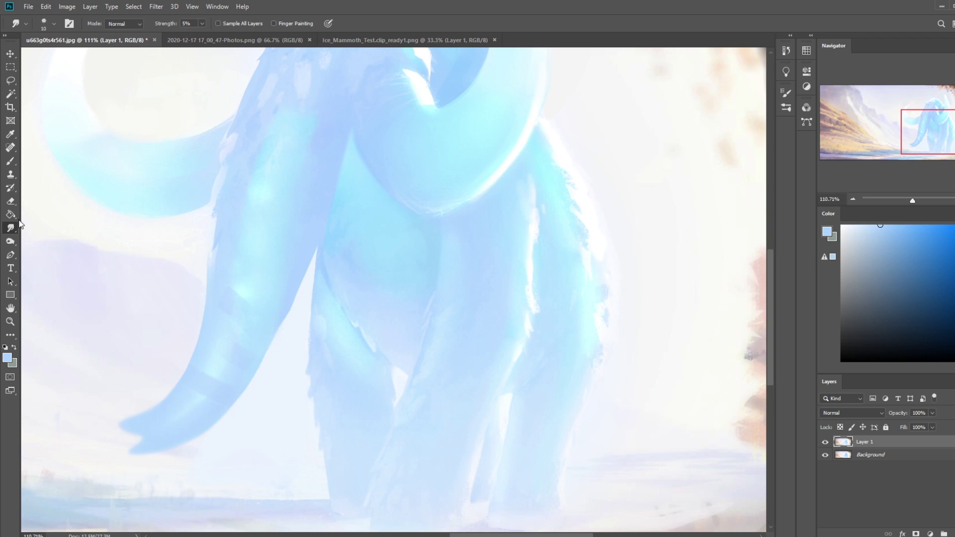
right_click(7, 232)
left_click(45, 226)
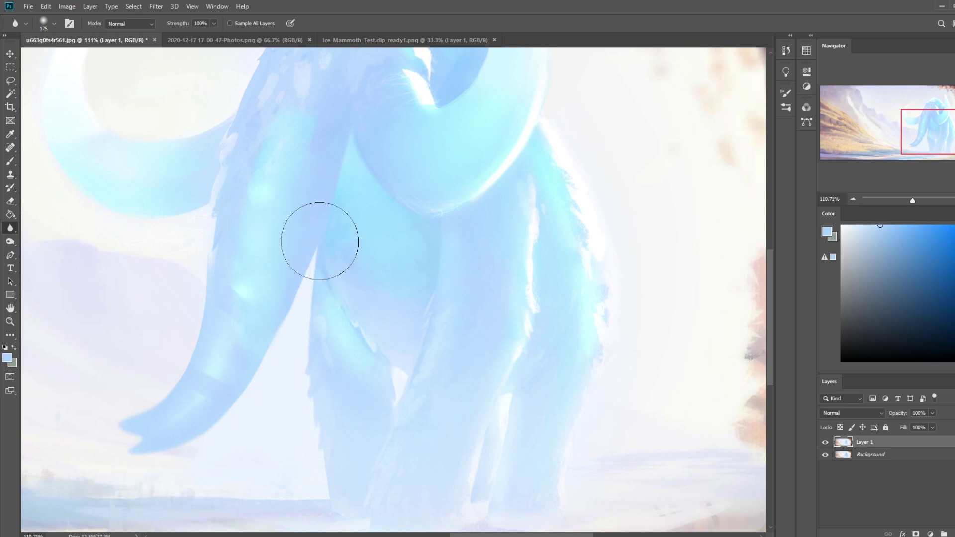
scroll(271, 341, "down", 4)
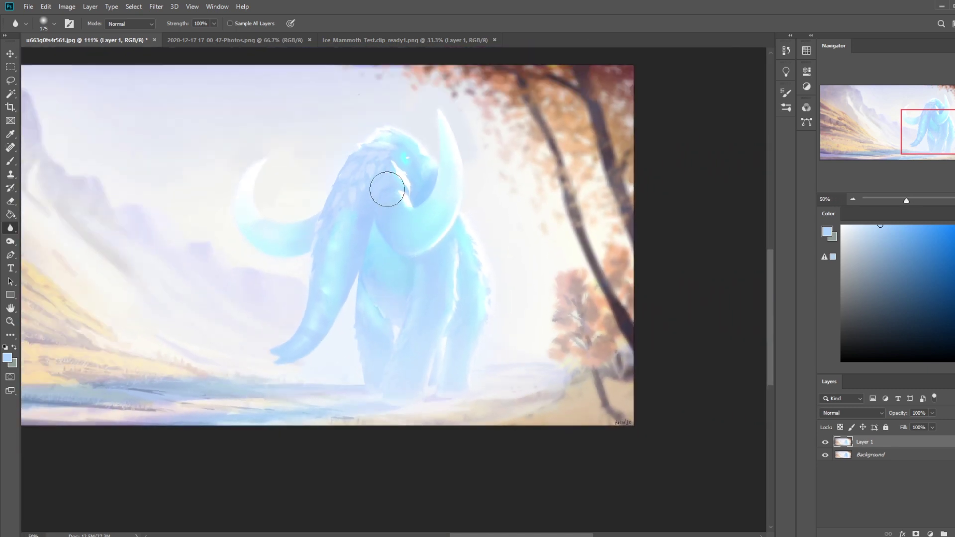
key("ctrl+plus")
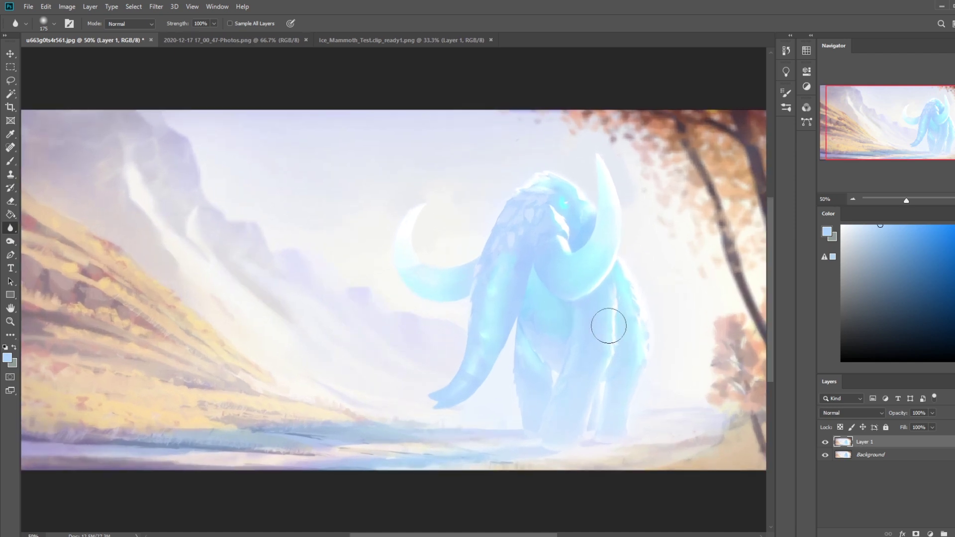
key("l")
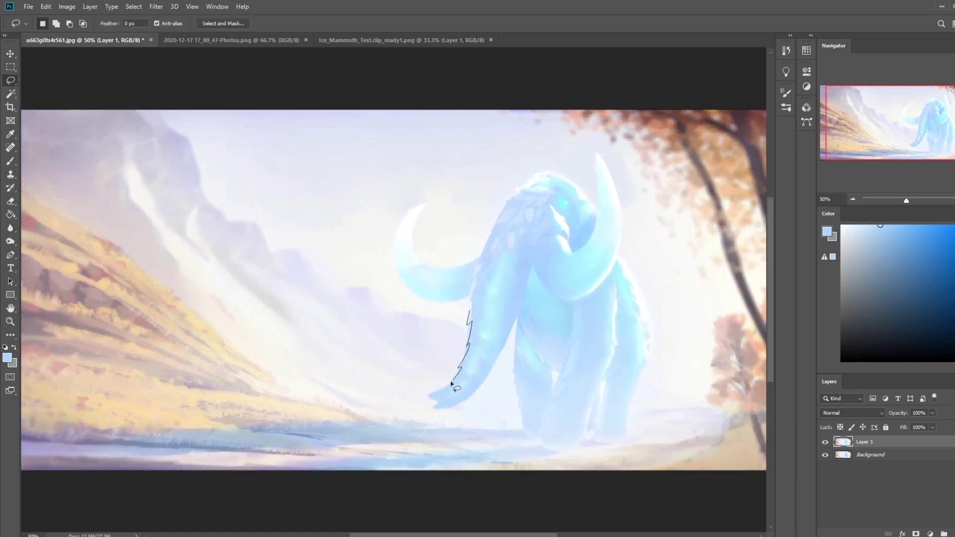
Step: Lasso along the top of the trunk, deselect, and sample a near-white colour
left_click_drag(444, 385, 470, 312)
left_click(470, 273)
key("b")
left_click(466, 312, "alt")
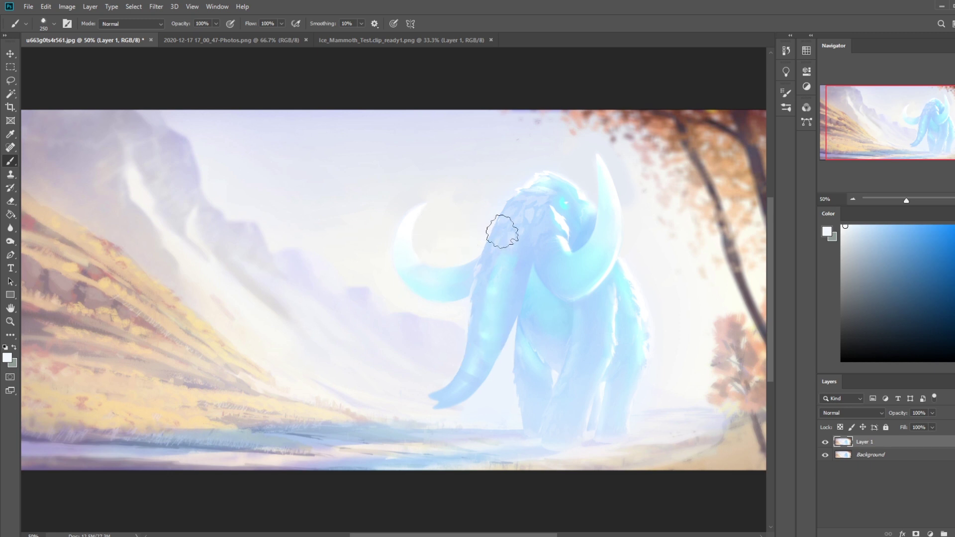
Step: Lasso around the forehead, deselect, and choose a saturated blue in the Color panel
key("l")
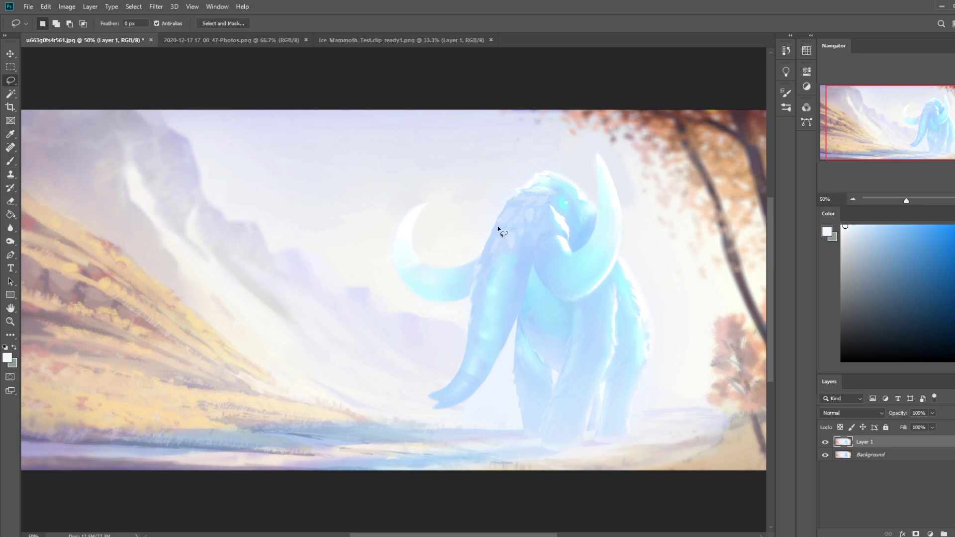
key("shift")
mouse_move(500, 223)
left_mouse_down()
mouse_move(523, 217)
mouse_move(532, 223)
mouse_move(528, 201)
mouse_move(522, 241)
mouse_move(502, 247)
mouse_move(516, 235)
mouse_move(503, 251)
mouse_move(500, 238)
mouse_move(492, 252)
mouse_move(521, 223)
left_mouse_up()
key("ctrl+h")
key("b")
key("alt")
left_click(930, 226)
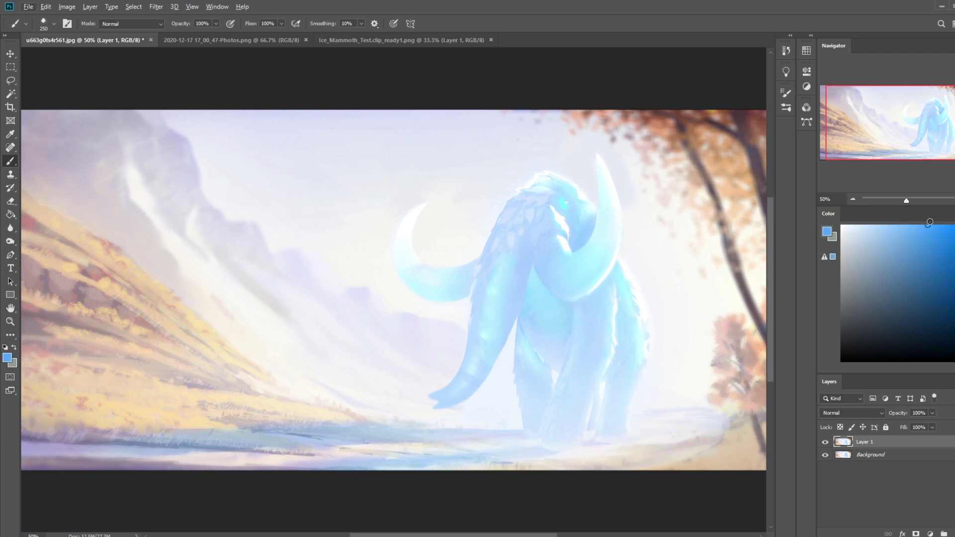
Step: Paint three blue scale strokes across the mammoth's forehead
left_click_drag(510, 222, 488, 248)
left_click_drag(521, 219, 505, 241)
left_click_drag(530, 214, 513, 237)
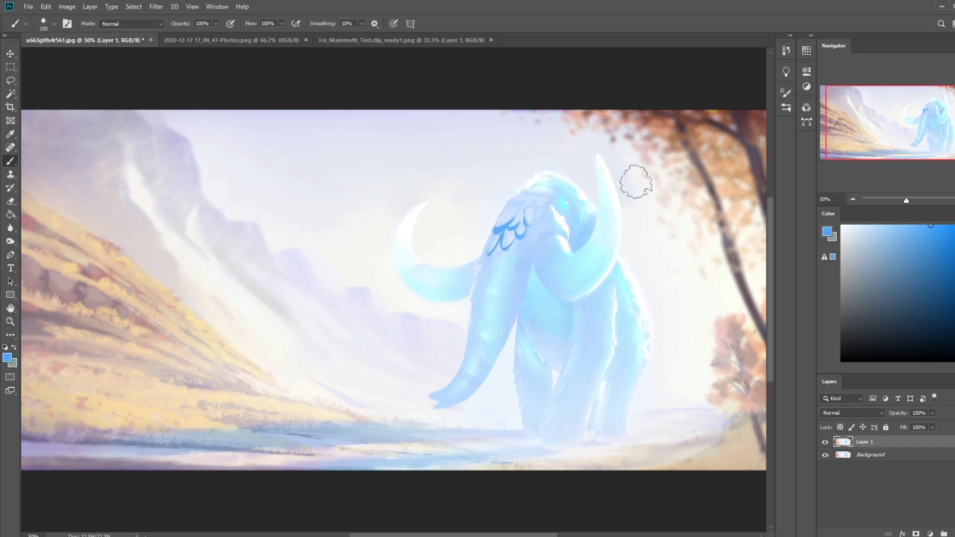
key("ctrl+minus")
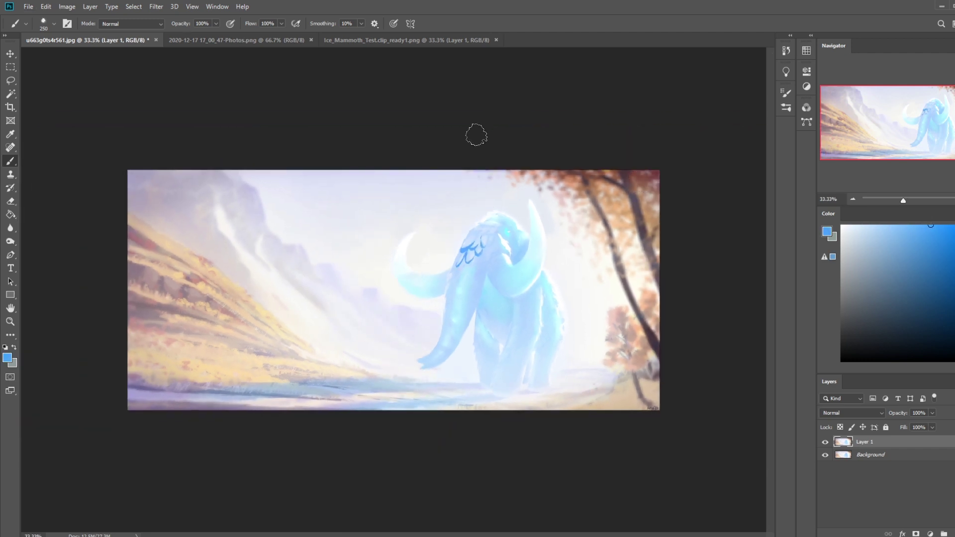
Step: Lasso feather shapes on the head and fill them with blue marks
key("l")
key("shift")
mouse_move(482, 256)
left_mouse_down()
mouse_move(479, 269)
mouse_move(460, 269)
mouse_move(465, 261)
left_mouse_up()
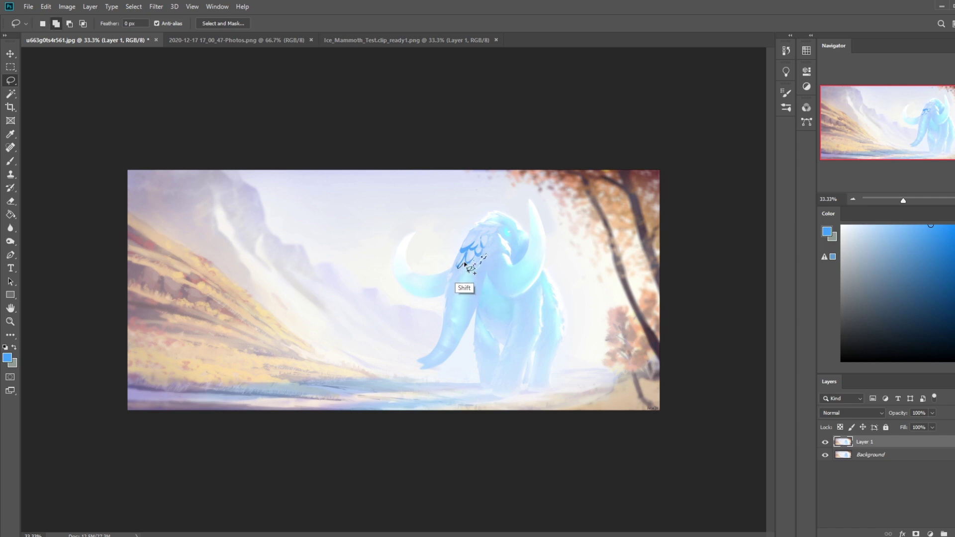
key("alt")
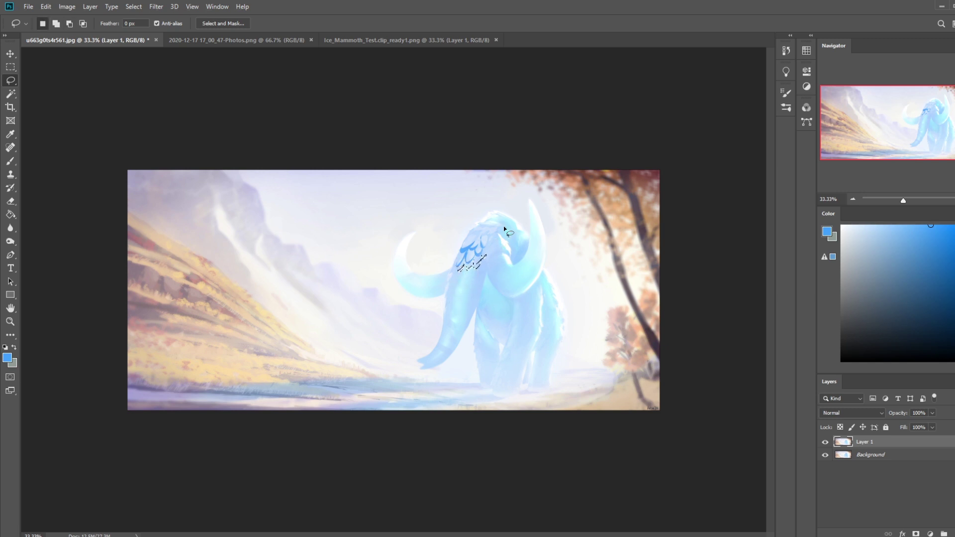
key("b")
left_click_drag(478, 267, 470, 268)
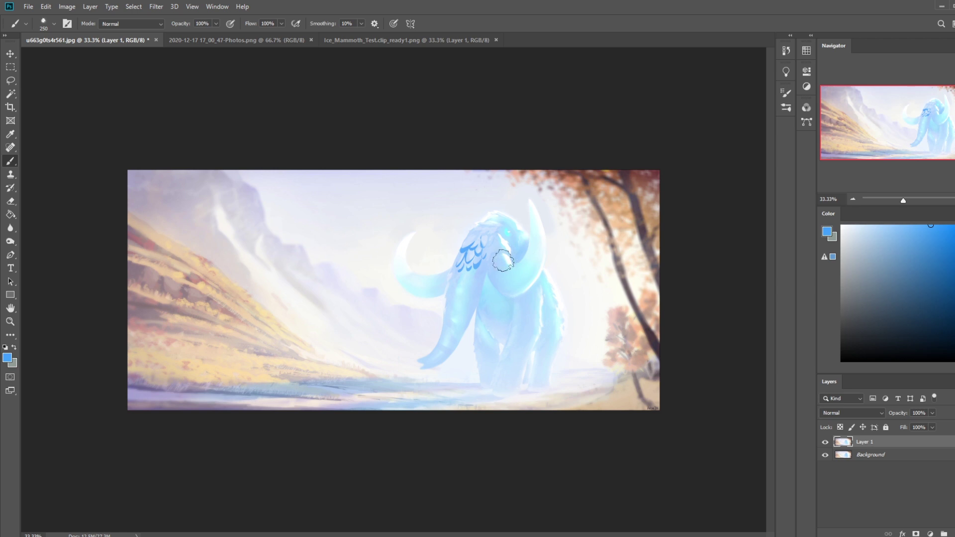
Step: Add another loop above the first, switch to white, nudge the marks, and select around them
key("l")
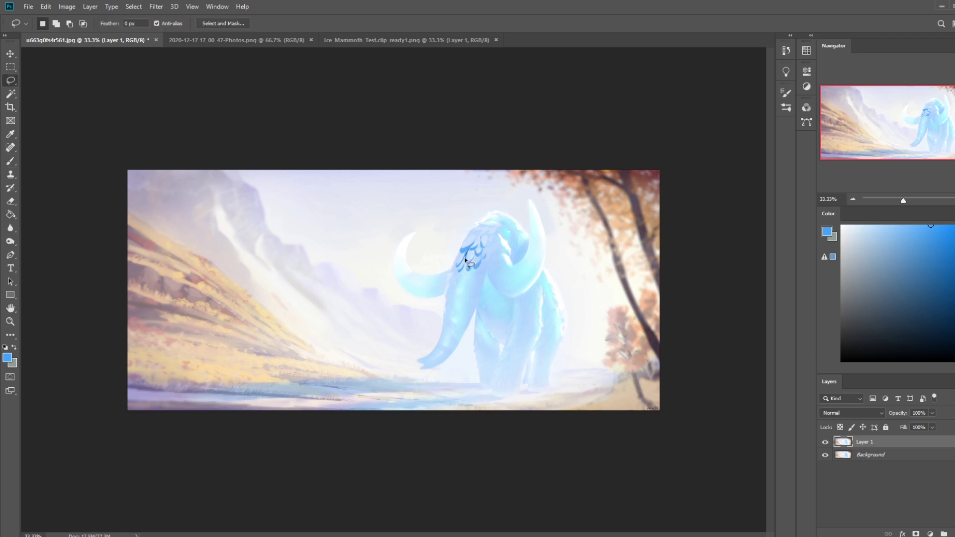
mouse_move(474, 255)
left_mouse_down()
mouse_move(462, 244)
mouse_move(475, 251)
mouse_move(478, 235)
mouse_move(468, 260)
mouse_move(476, 251)
left_mouse_up()
key("b")
key("x")
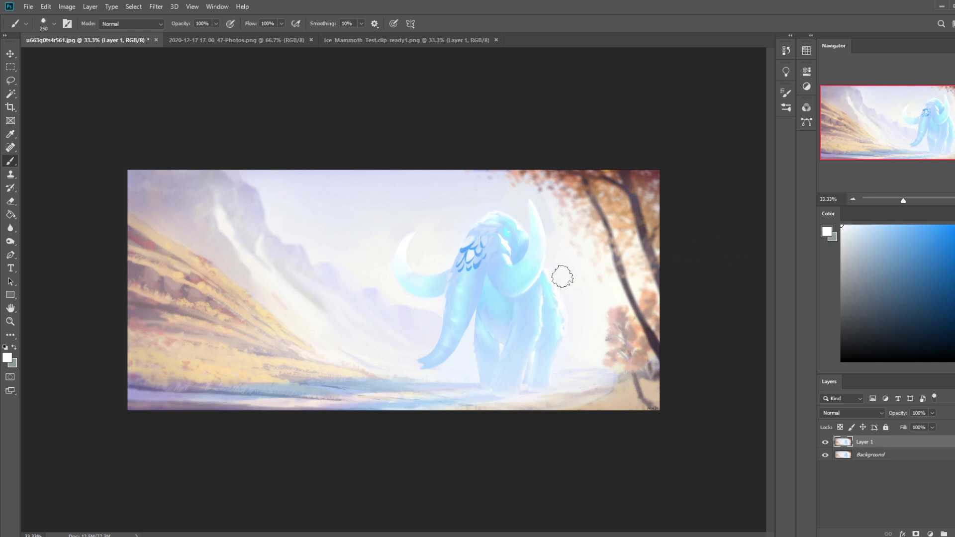
mouse_move(477, 256)
left_mouse_down()
mouse_move(463, 256)
mouse_move(480, 251)
left_mouse_up()
key("l")
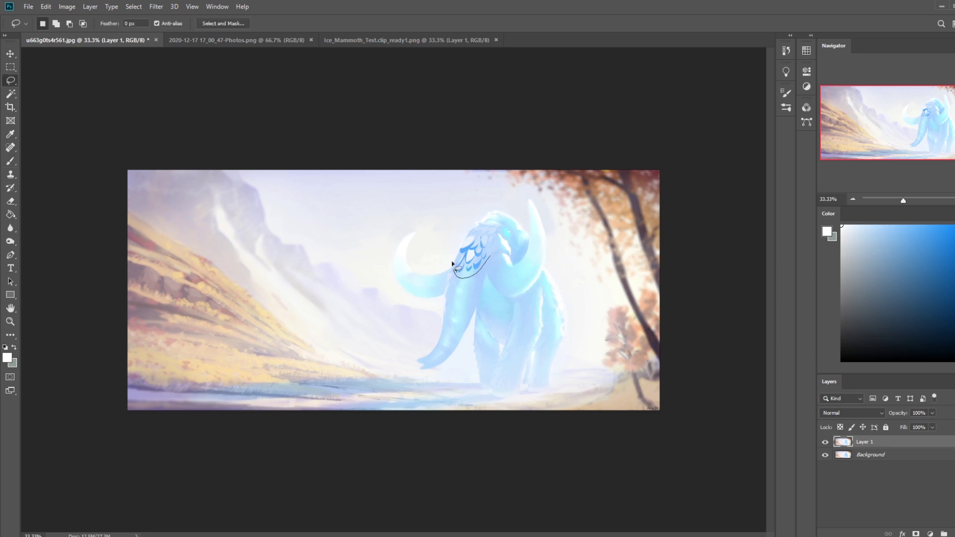
left_click_drag(452, 264, 452, 259)
left_click(785, 50)
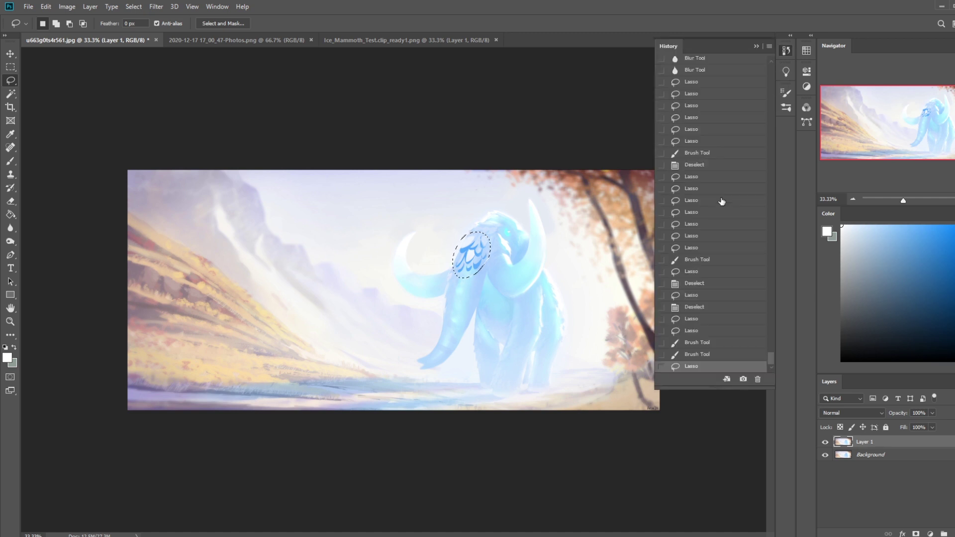
Step: Revert in History to before the feather marks, paste them as Layer 2 and move them onto the head
left_click(692, 166)
left_click(701, 130)
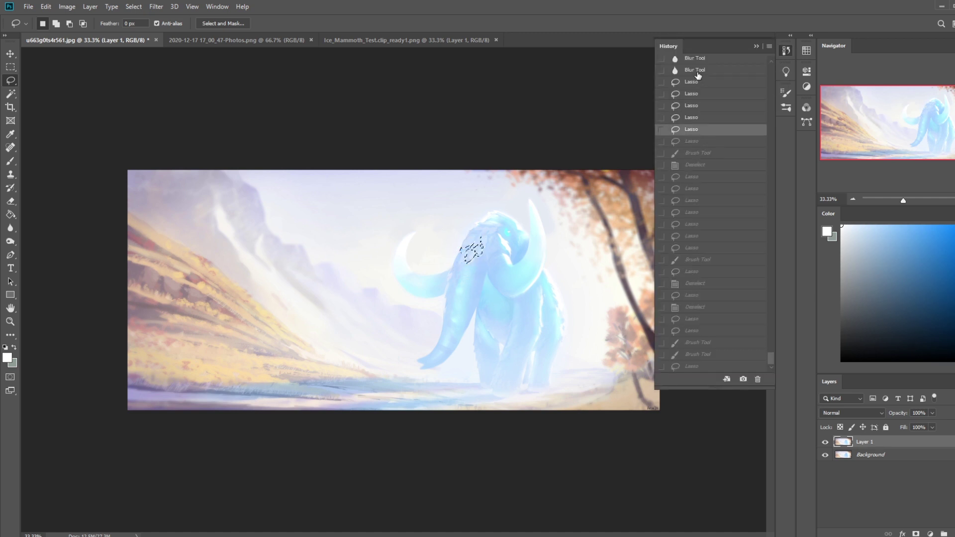
left_click(716, 70)
left_click(757, 47)
key("ctrl+v")
key("v")
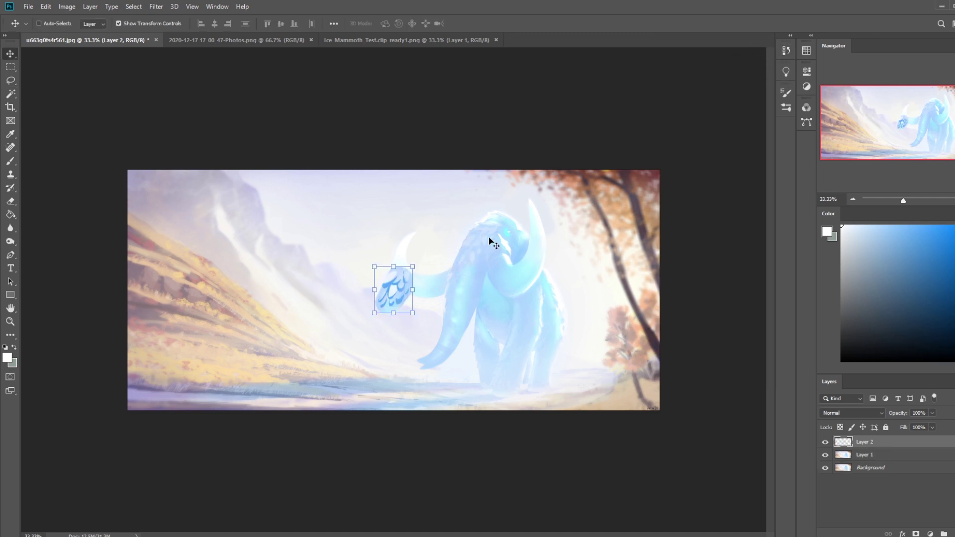
left_click_drag(396, 295, 463, 261)
Step: Scale the feather patch to 48.65% and preview a -7 hue shift in Hue/Saturation
key("ctrl+t")
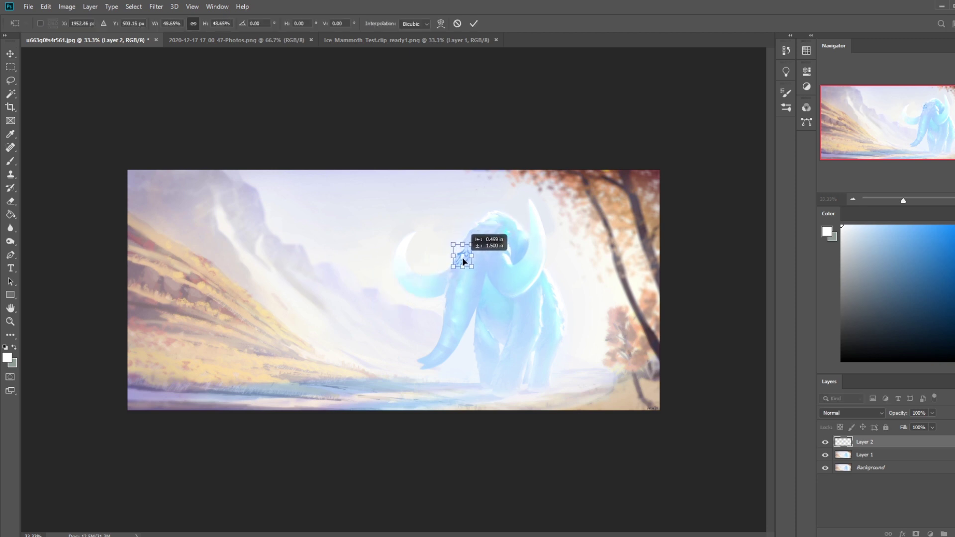
left_click(473, 24)
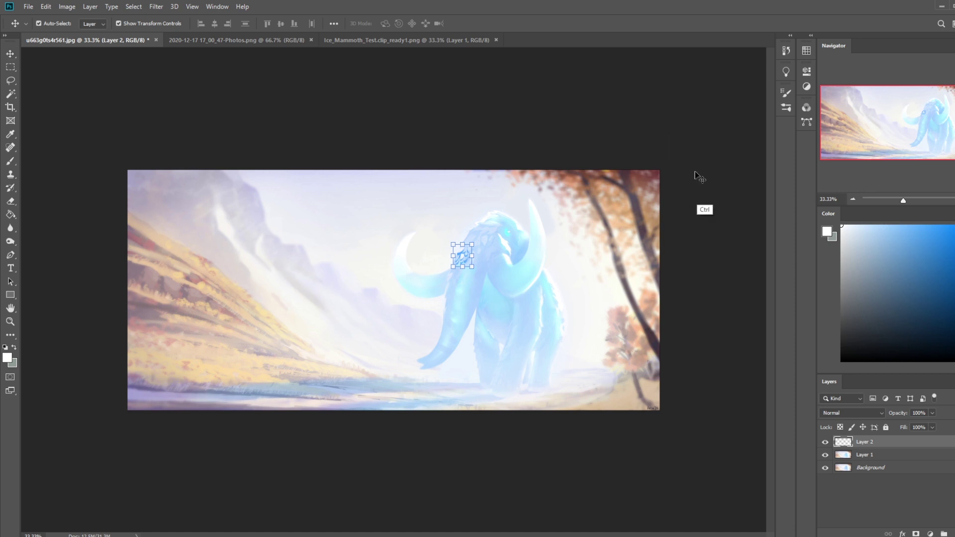
key("ctrl+u")
mouse_move(716, 283)
left_mouse_down()
mouse_move(731, 279)
mouse_move(716, 285)
left_mouse_up()
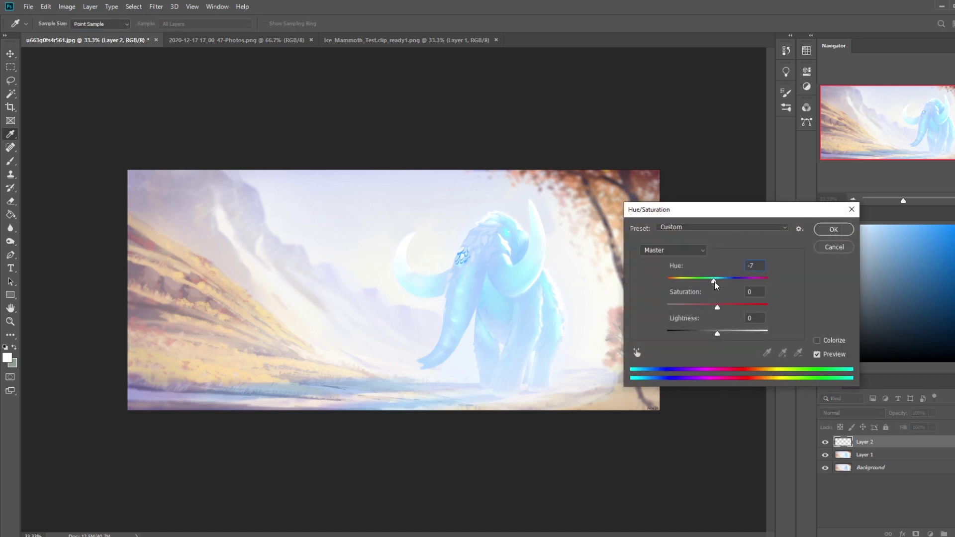
Step: Apply the hue change and lower Layer 2's fill to 47%
left_click(833, 229)
left_click(932, 427)
left_click(908, 439)
Step: Duplicate the feather layer, then merge Layer 2 copy back down into Layer 2
key("b")
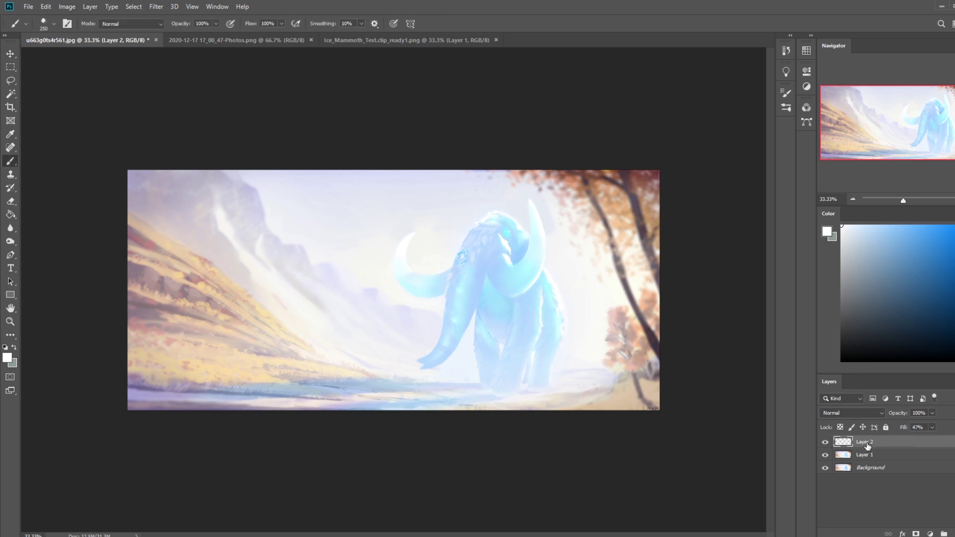
key("ctrl+j")
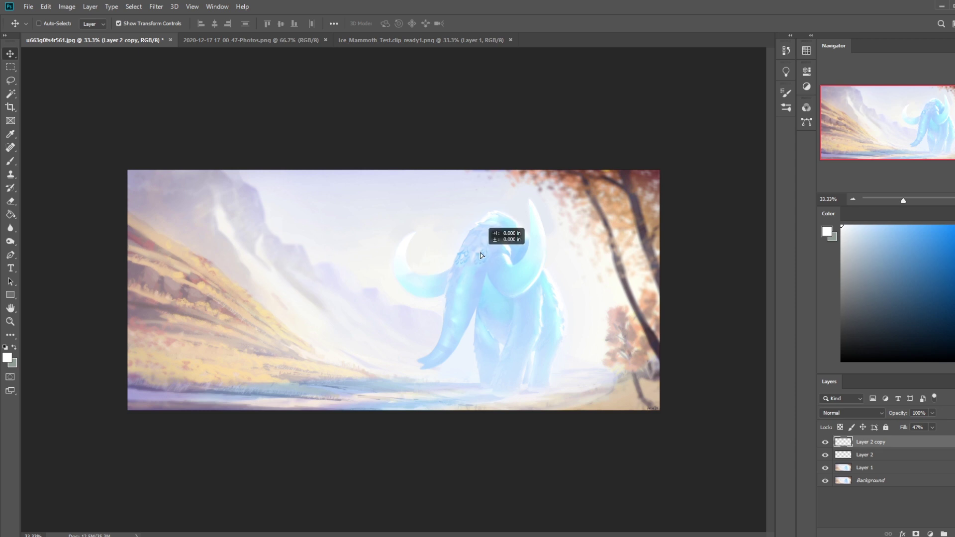
key("e")
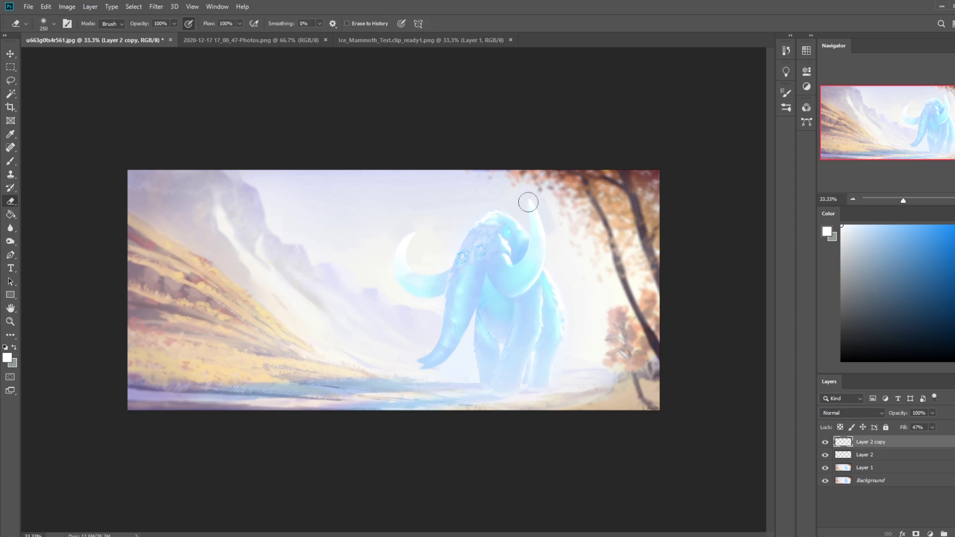
key("ctrl")
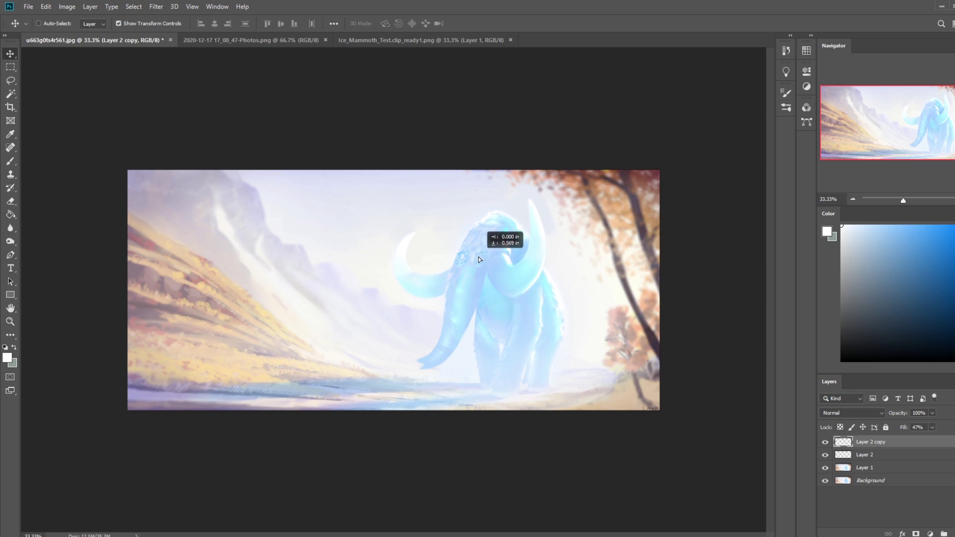
key("b")
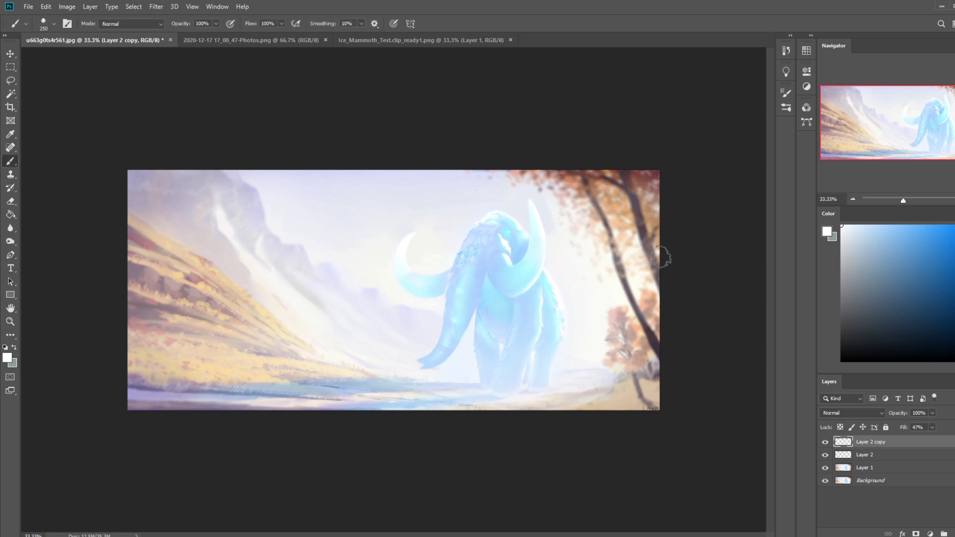
right_click(871, 449)
left_click(894, 316)
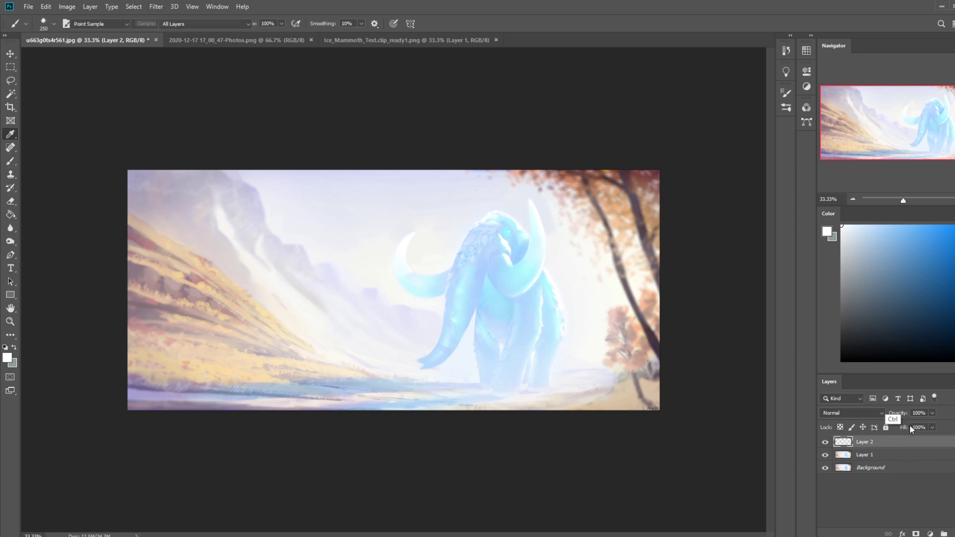
Step: Shift Layer 2's hue to -17, fade its fill to 51%, and merge it into Layer 1
key("ctrl+u")
mouse_move(720, 285)
left_mouse_down()
mouse_move(744, 281)
mouse_move(716, 283)
left_mouse_up()
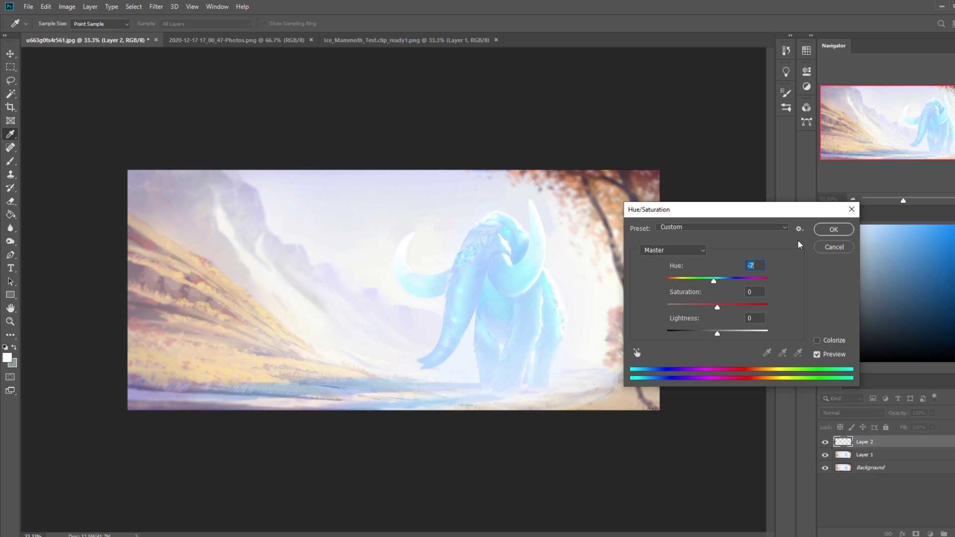
left_click(830, 231)
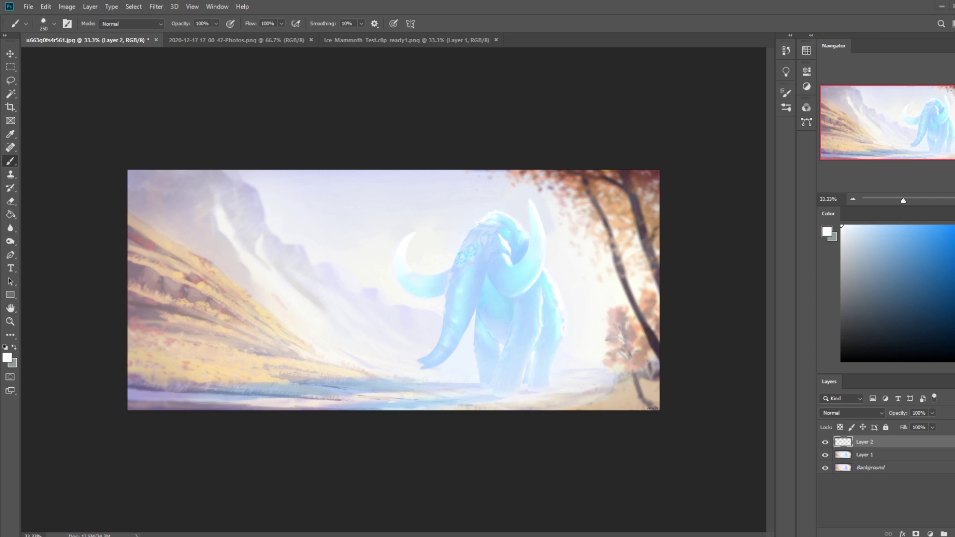
left_click(930, 429)
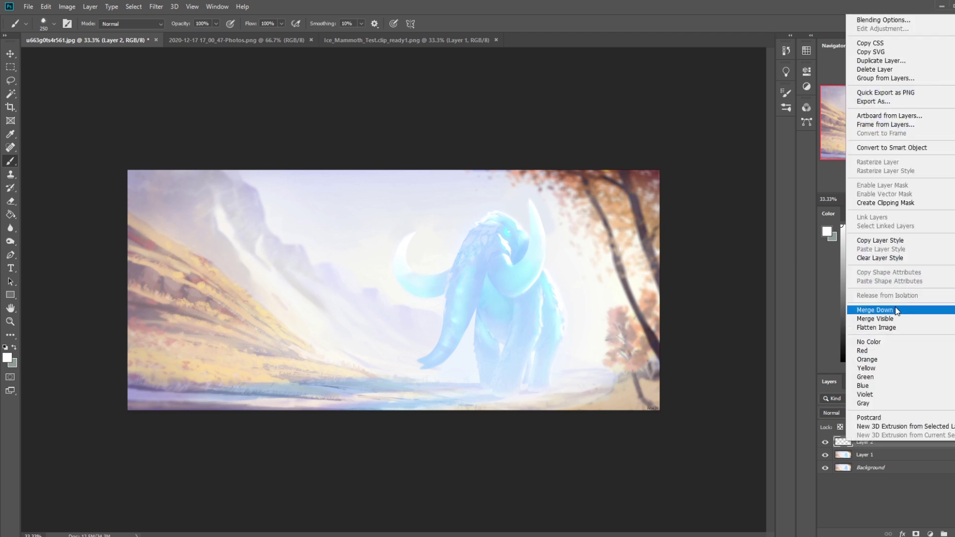
left_click(874, 309)
key("ctrl+minus")
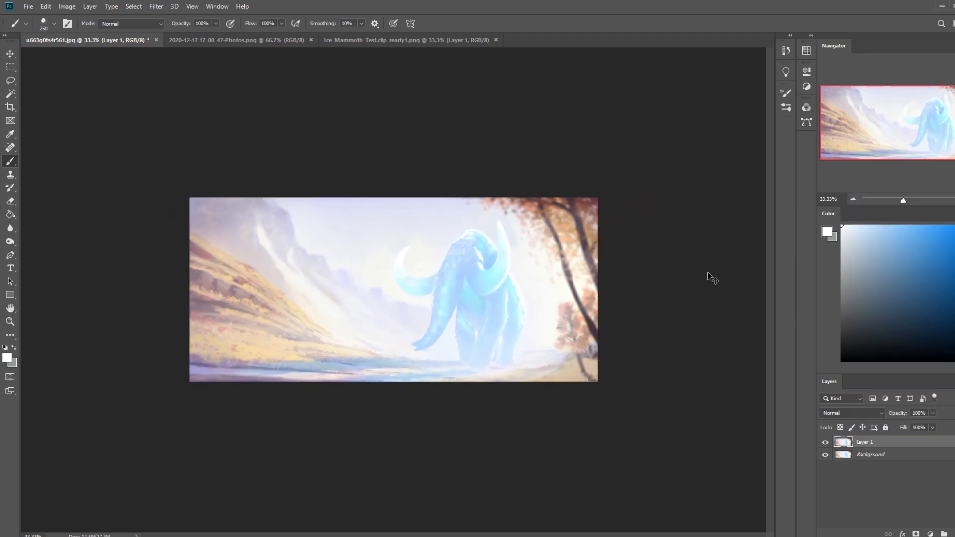
Step: Tint the bottom-left strip with the mammoth's light blue in Color mode at size 500, then add Layer 2
key("bracketleft")
left_click(471, 284, "alt")
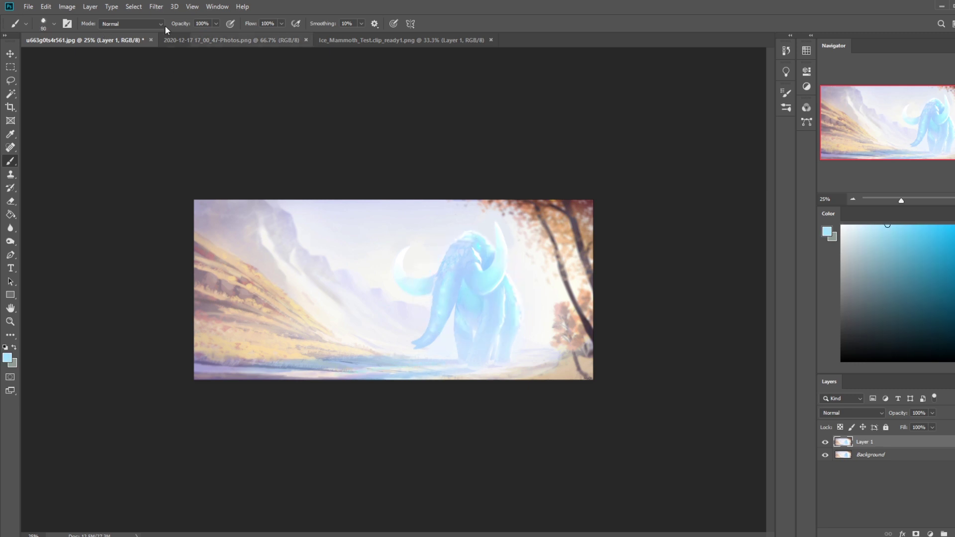
left_click(131, 24)
left_click(106, 280)
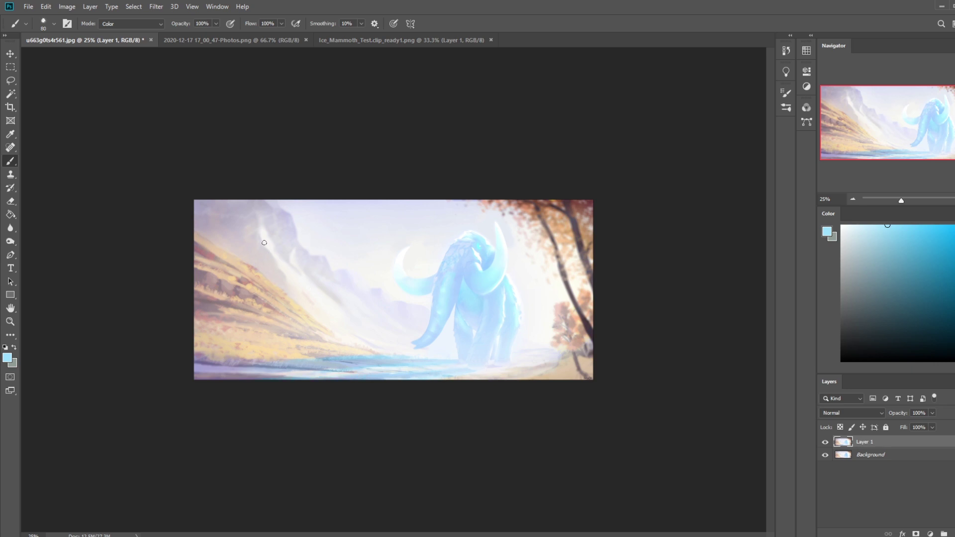
key("bracketright")
key("bracketright")
key("bracketright")
key("bracketright")
key("bracketright")
key("bracketright")
key("bracketright")
left_click_drag(207, 380, 205, 390)
key("ctrl+shift+alt+n")
Step: Wash white over the lower-left shore with a large Color-mode brush
key("x")
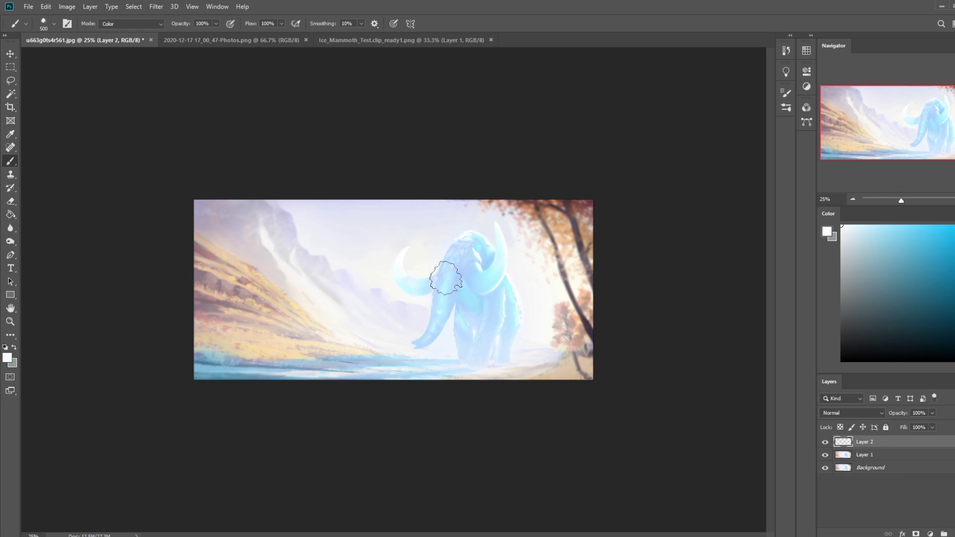
right_click(443, 241)
left_click(477, 264)
left_click(571, 160)
key("bracketright")
key("bracketright")
key("bracketright")
key("bracketright")
mouse_move(518, 342)
left_mouse_down()
mouse_move(540, 351)
mouse_move(493, 376)
mouse_move(544, 349)
mouse_move(527, 366)
mouse_move(451, 343)
left_mouse_up()
key("ctrl+z")
key("bracketleft")
key("bracketleft")
key("bracketleft")
key("bracketleft")
key("bracketleft")
key("bracketright")
key("bracketright")
key("bracketright")
mouse_move(367, 292)
left_mouse_down()
mouse_move(373, 334)
mouse_move(309, 336)
mouse_move(338, 309)
mouse_move(354, 343)
left_mouse_up()
Step: Desaturate the lower slope with a size-400 Sponge set to Desaturate
left_click_drag(10, 241, 49, 261)
left_click(123, 24)
left_click(122, 33)
key("bracketright")
key("bracketright")
key("bracketright")
left_click_drag(343, 311, 349, 299)
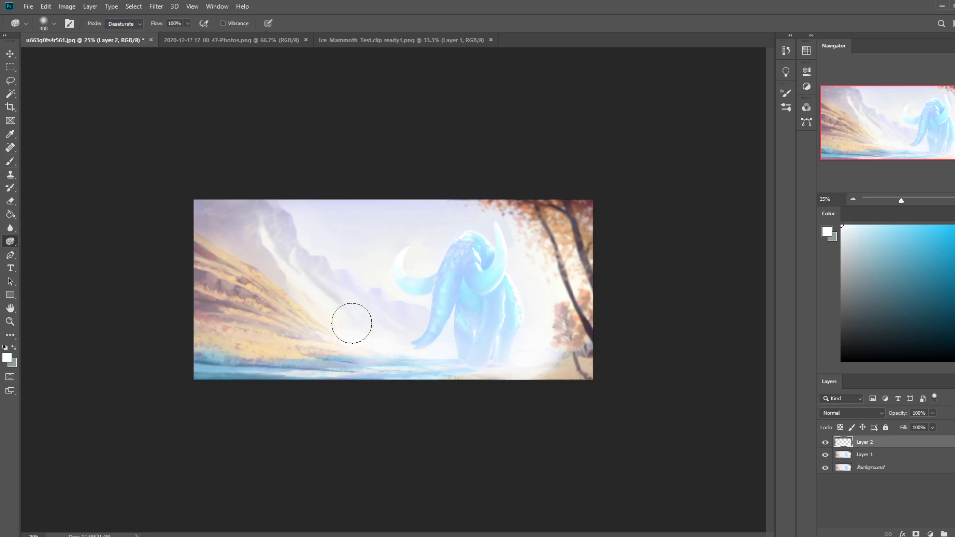
Step: Merge Layer 2 down into Layer 1 and desaturate the lower slope further
right_click(889, 444)
left_click(893, 308)
mouse_move(358, 339)
left_mouse_down()
mouse_move(288, 319)
mouse_move(341, 271)
mouse_move(338, 310)
left_mouse_up()
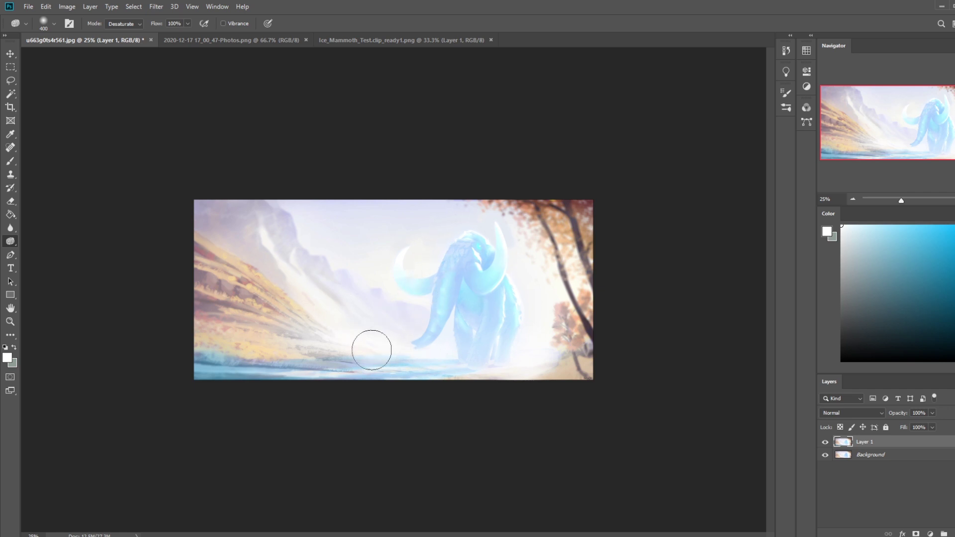
key("b")
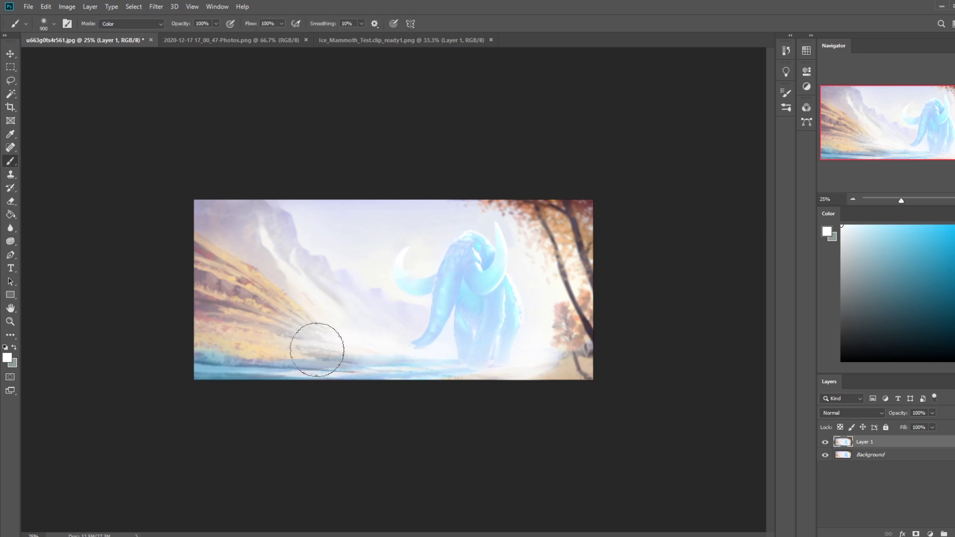
Step: Paint white haze in Normal mode over the lower slope and middle mountains
left_click(131, 23)
left_click(113, 25)
mouse_move(358, 290)
left_mouse_down()
mouse_move(395, 357)
mouse_move(329, 348)
mouse_move(291, 309)
mouse_move(367, 347)
mouse_move(329, 349)
mouse_move(437, 274)
mouse_move(512, 324)
mouse_move(550, 365)
mouse_move(501, 375)
mouse_move(546, 359)
mouse_move(556, 320)
left_mouse_up()
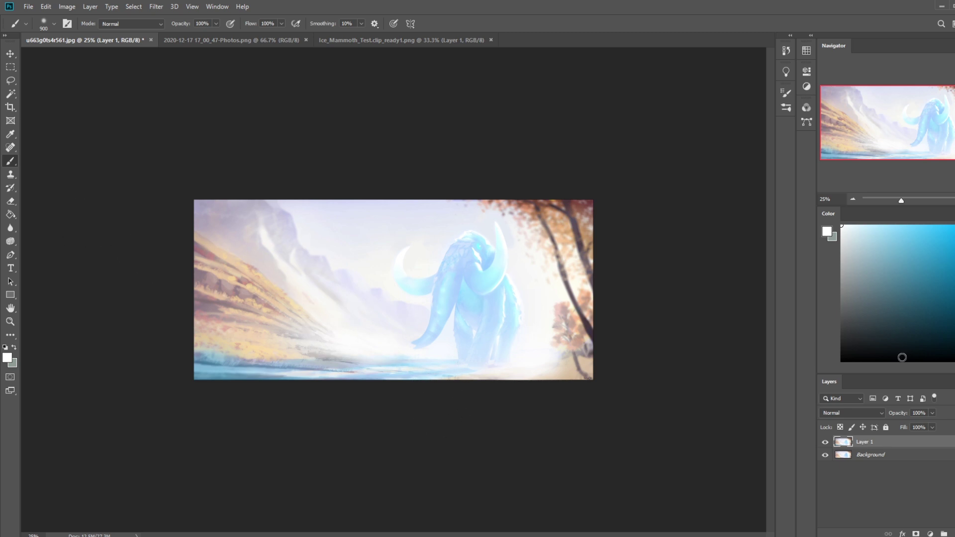
Step: Add a new Layer 2 and toggle its visibility to compare before and after
key("ctrl+shift+alt+n")
key("bracketleft")
key("bracketleft")
key("bracketleft")
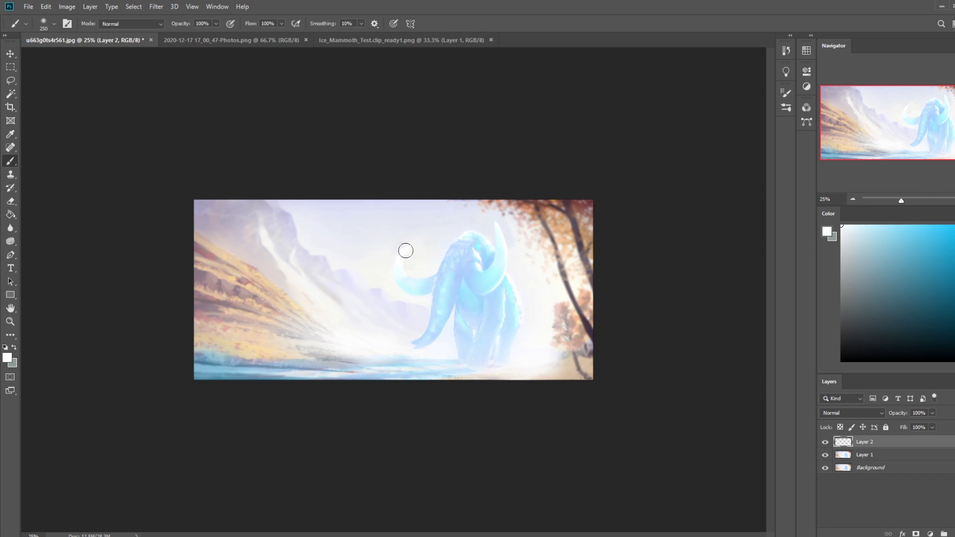
key("bracketright")
key("bracketright")
key("bracketright")
key("bracketright")
left_click(825, 442)
left_click(825, 442)
left_click(826, 442)
left_click(825, 442)
left_click(825, 442)
Step: Load the mammoth's light blue and set a size-500 brush to Color mode
left_click(465, 282, "alt")
left_click(132, 24)
left_click(117, 277)
key("bracketleft")
key("bracketleft")
key("bracketleft")
left_click(887, 456)
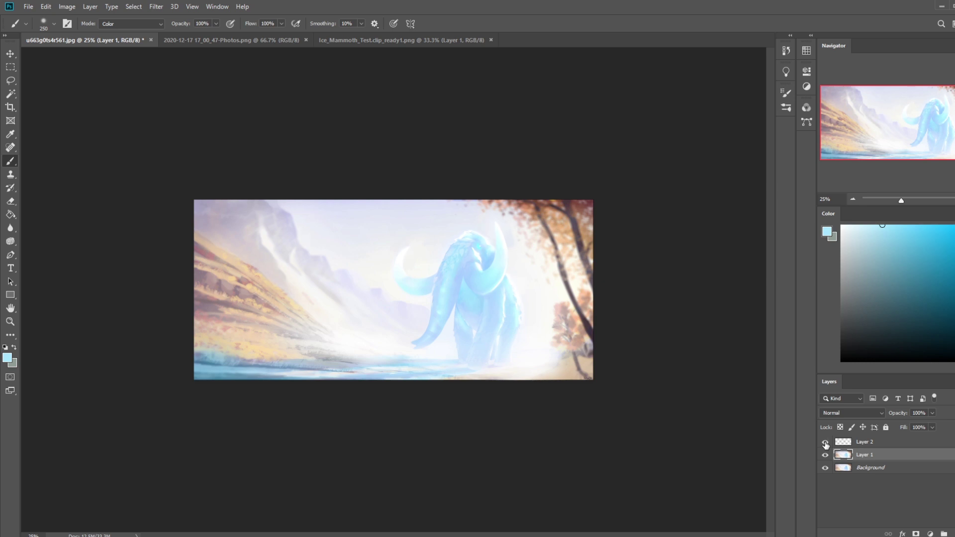
right_click(871, 445)
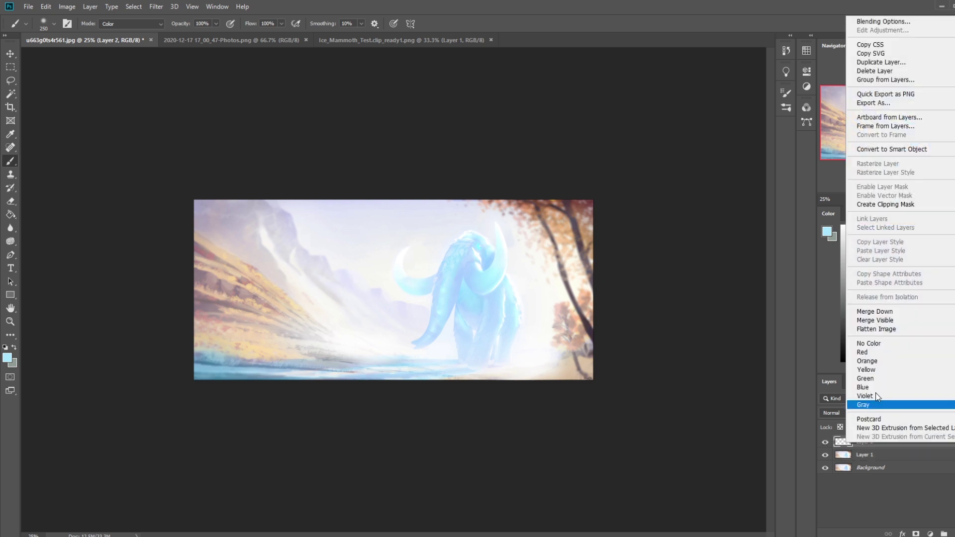
Step: Merge Layer 2 into Layer 1 and sample a new light blue with a 1200 brush
left_click(888, 314)
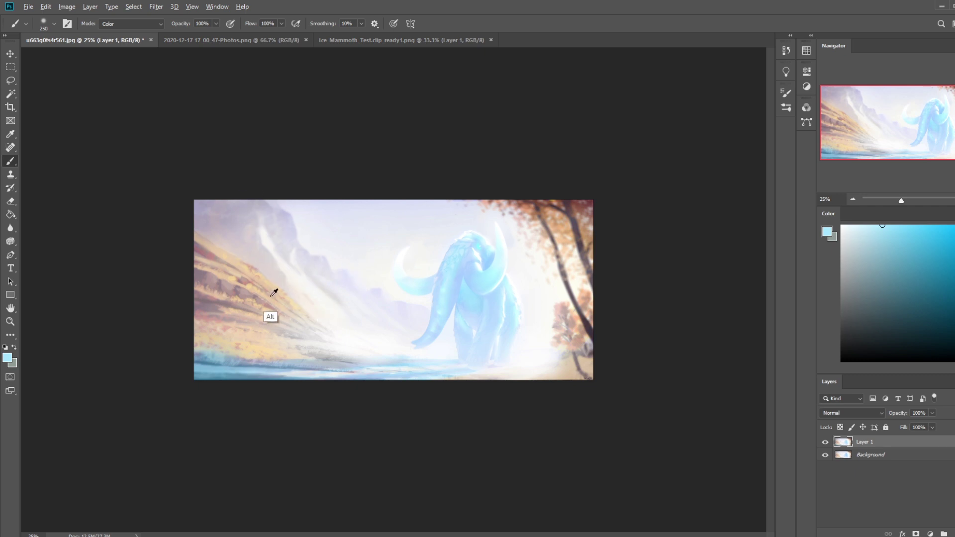
left_click(450, 289, "alt")
key("bracketright")
key("bracketright")
key("bracketright")
key("bracketright")
key("bracketright")
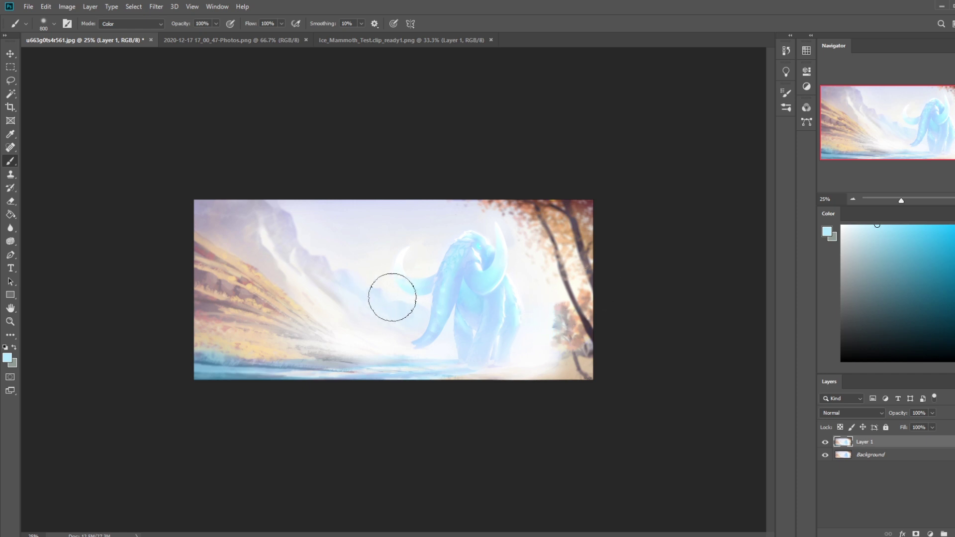
key("bracketright")
key("bracketright")
key("bracketright")
key("bracketright")
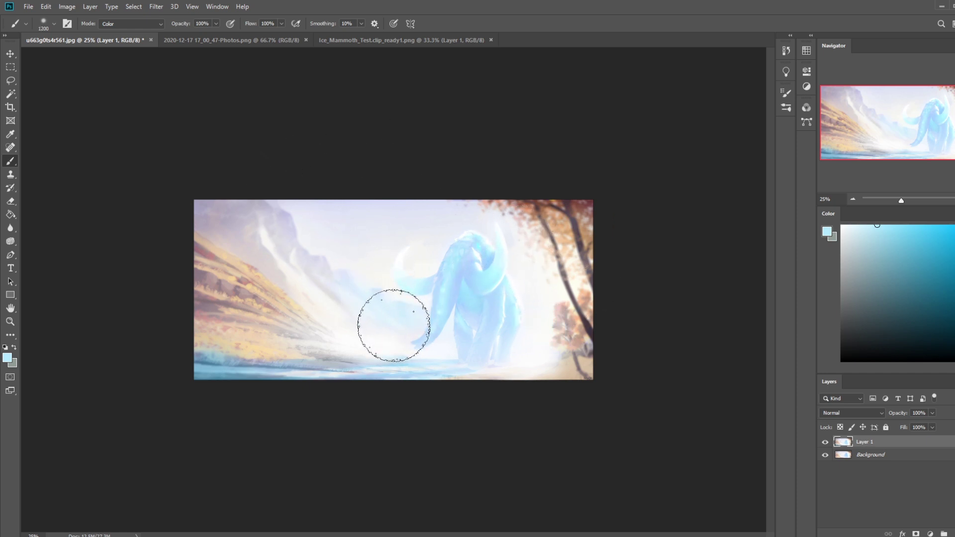
Step: Select the Dodge tool and merge Layer 1 down into the Background
left_click_drag(10, 241, 40, 240)
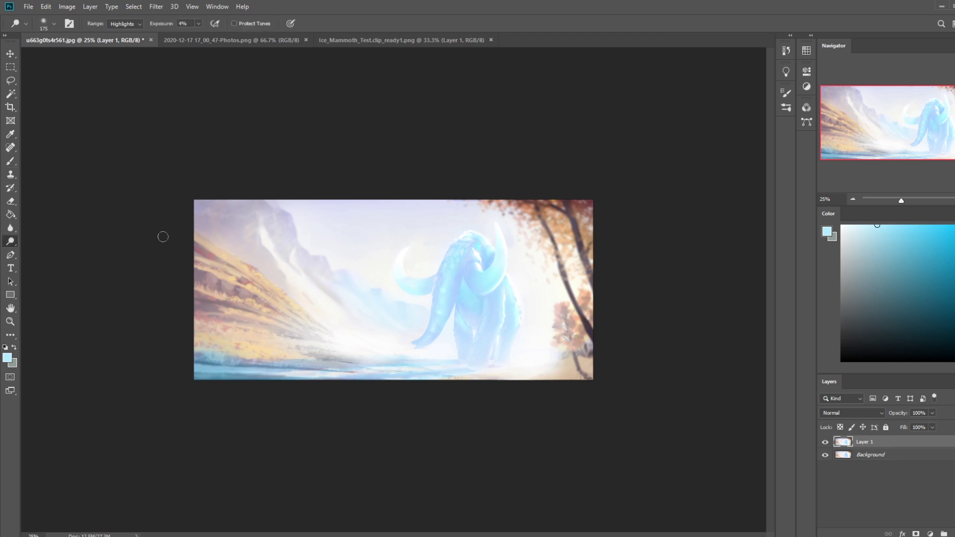
right_click(887, 440)
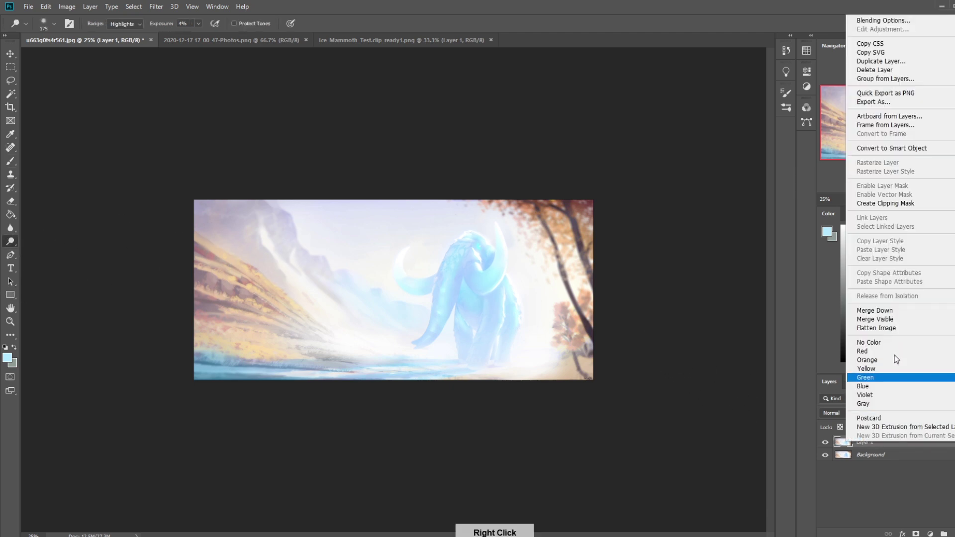
left_click(870, 367)
key("bracketright")
key("bracketright")
key("bracketright")
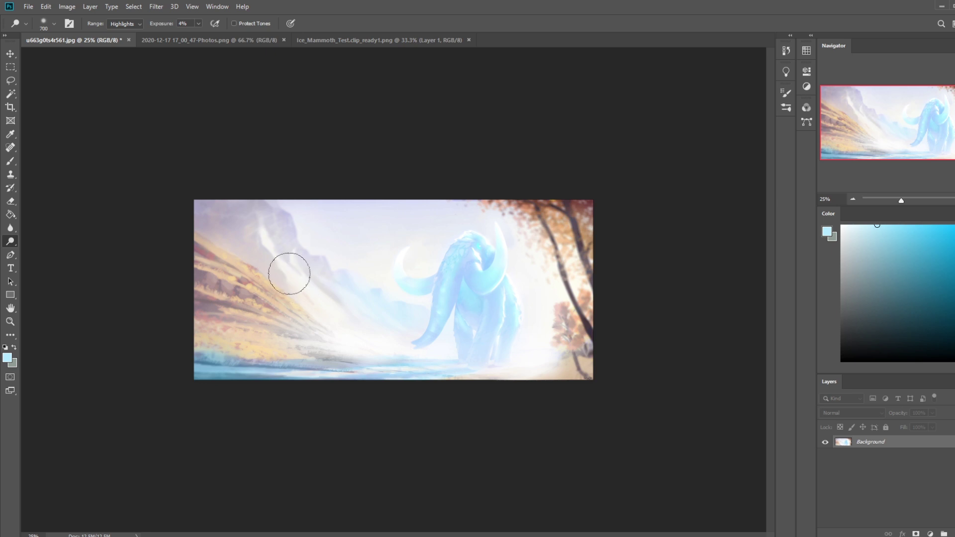
Step: Set the dodge exposure to 9% and lightly brighten the tree area
left_click_drag(198, 23, 216, 37)
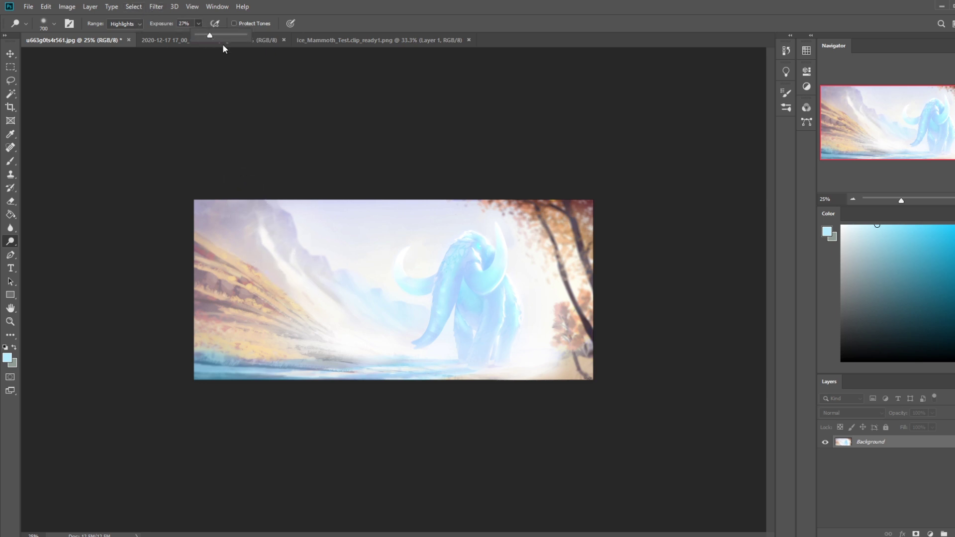
left_click_drag(313, 296, 248, 198)
key("ctrl+z")
left_click_drag(189, 34, 185, 34)
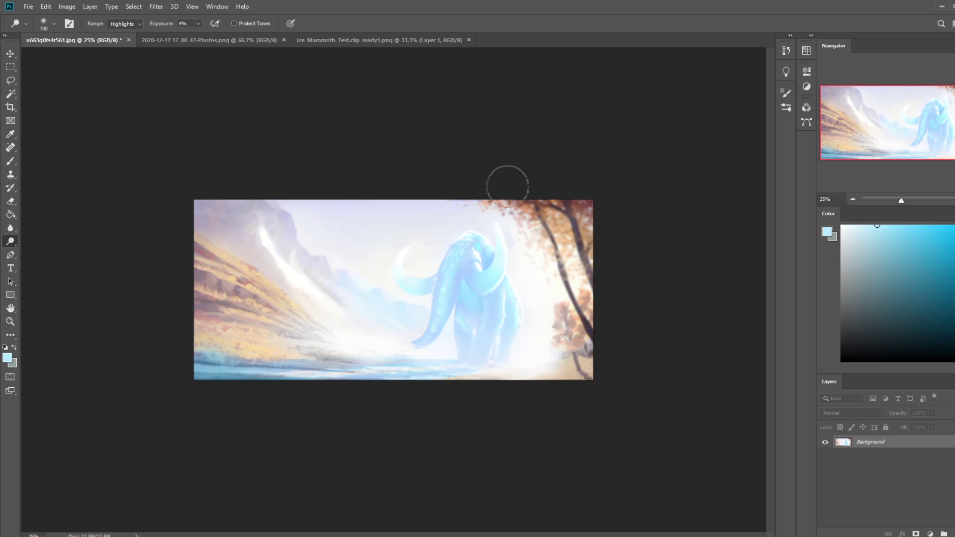
left_click(198, 23)
left_click_drag(198, 35, 201, 35)
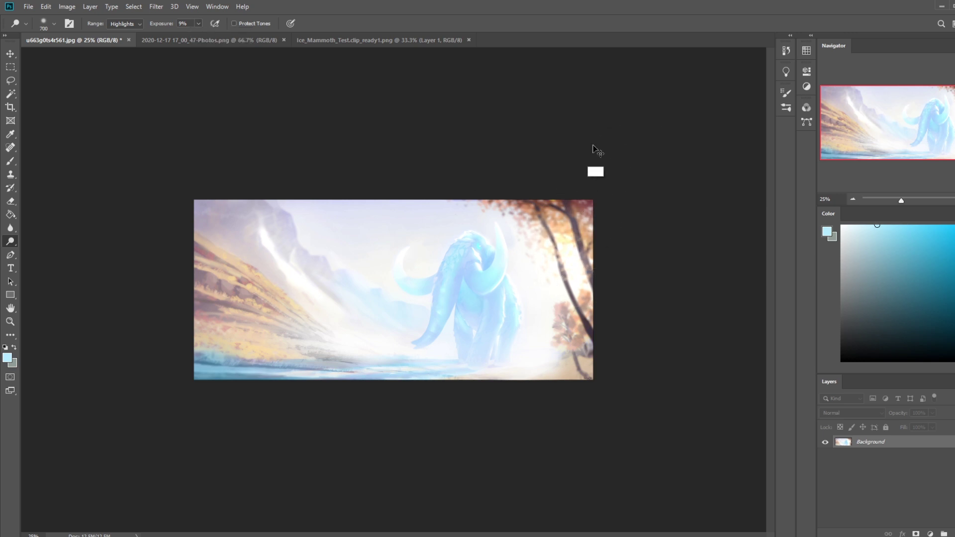
mouse_move(545, 165)
left_mouse_down()
mouse_move(539, 264)
mouse_move(605, 183)
left_mouse_up()
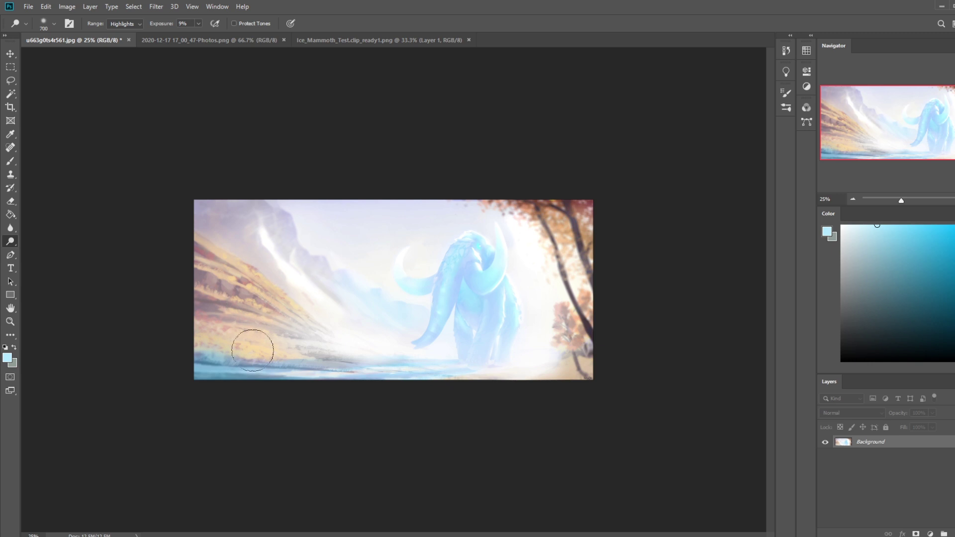
mouse_move(503, 234)
left_mouse_down()
mouse_move(544, 226)
mouse_move(542, 256)
mouse_move(516, 291)
left_mouse_up()
Step: Paint pinkish strokes on the slope, load a sampled peach, and set brush opacity to 77%
key("b")
left_click(238, 343, "alt")
left_click_drag(241, 336, 234, 334)
key("bracketright")
key("bracketleft")
left_click(255, 347, "alt")
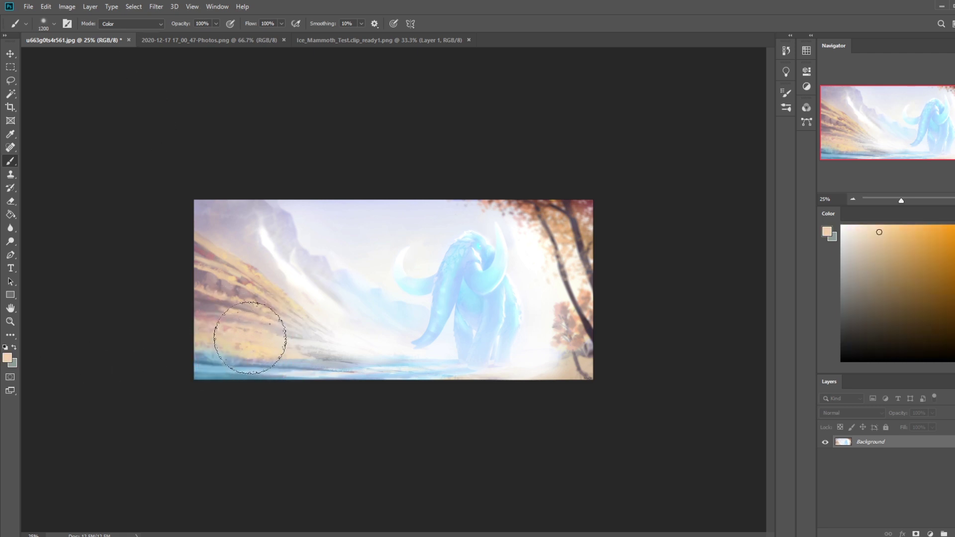
key("bracketright")
key("bracketright")
key("bracketright")
key("bracketright")
key("bracketright")
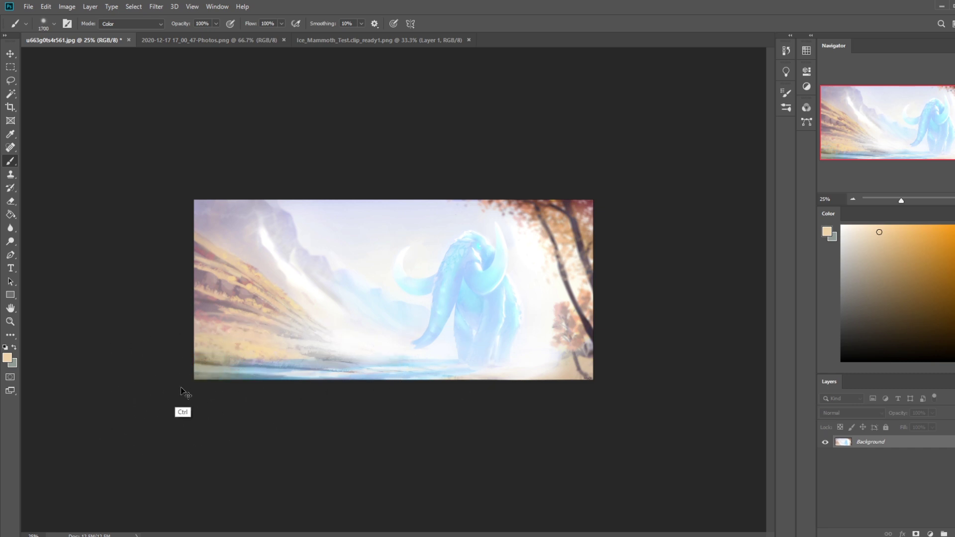
left_click_drag(216, 23, 204, 37)
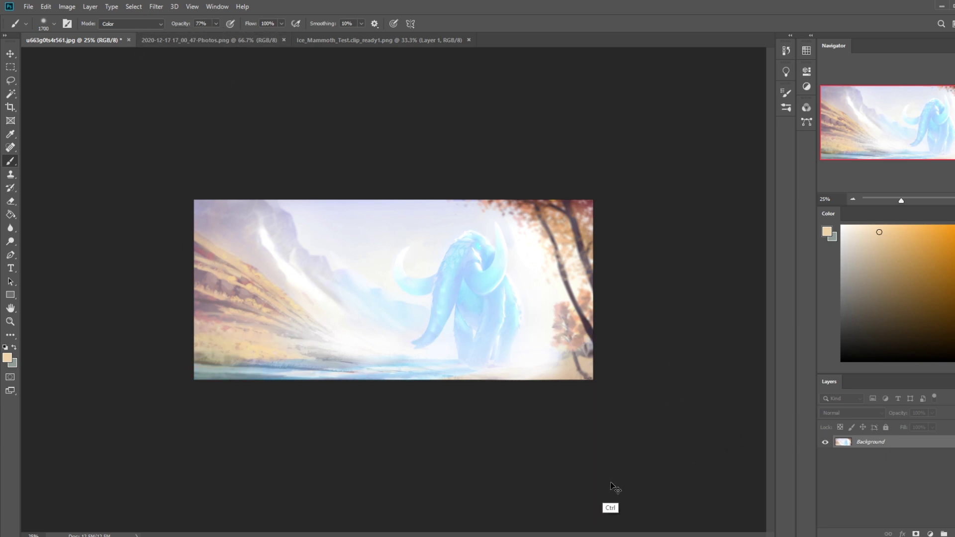
Step: Select all and revert the image to its original opened state via History
key("ctrl+a")
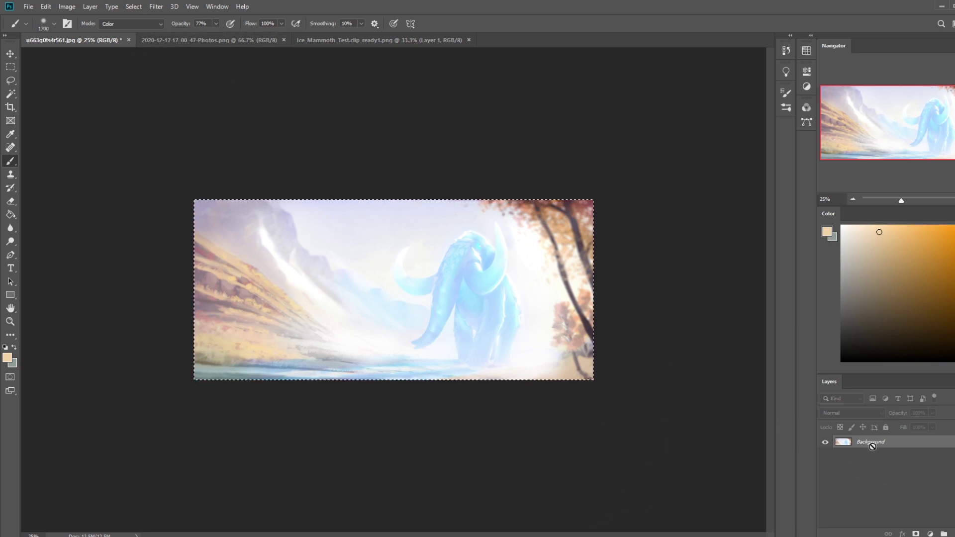
left_click(784, 52)
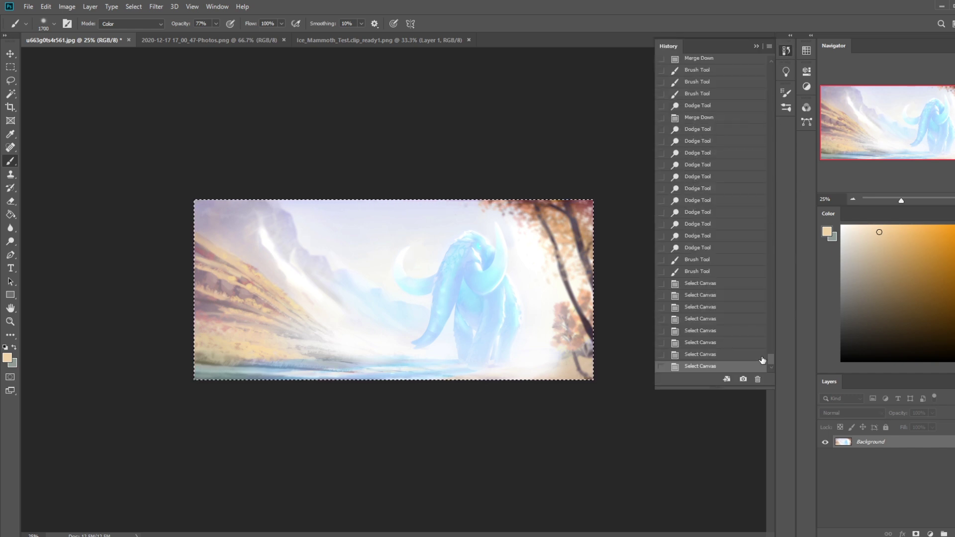
left_click_drag(769, 360, 720, 69)
left_click(714, 62)
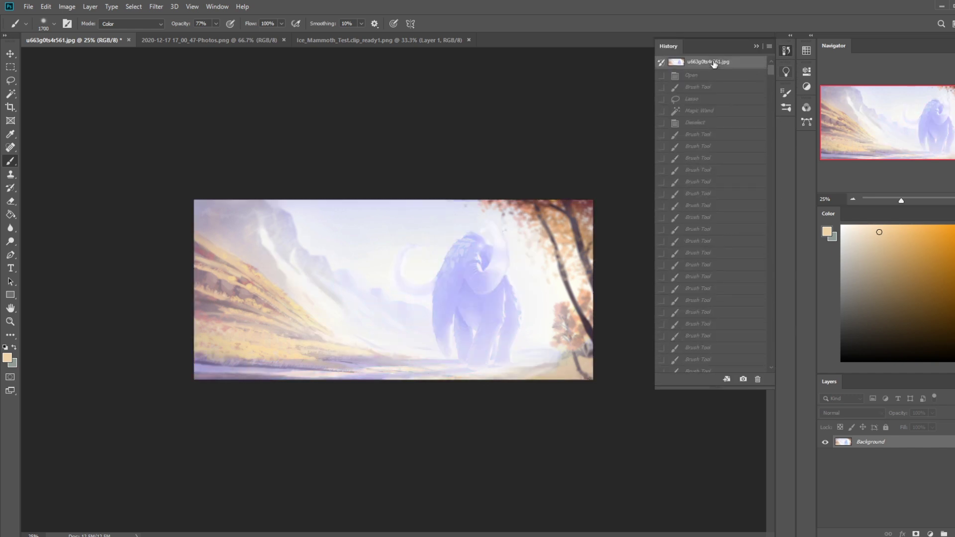
left_click(753, 44)
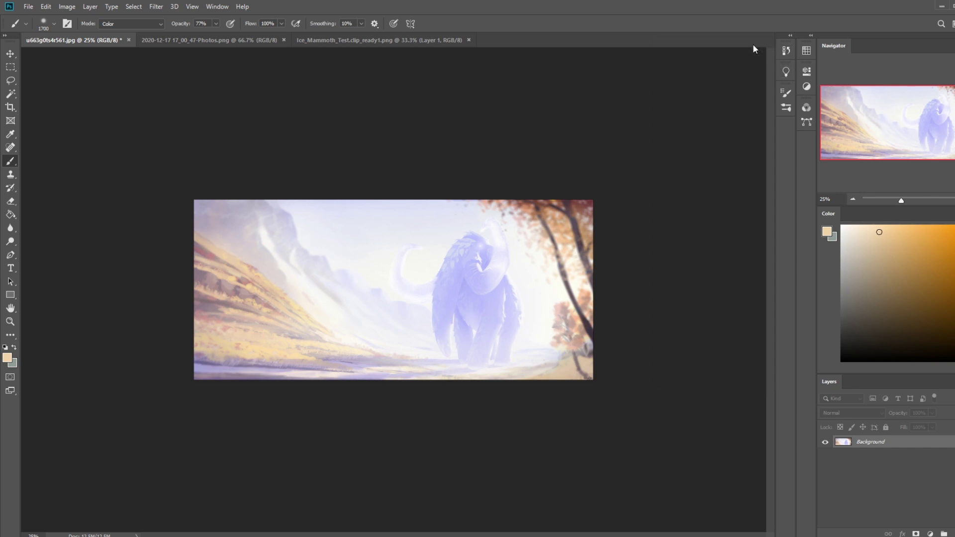
key("ctrl+plus")
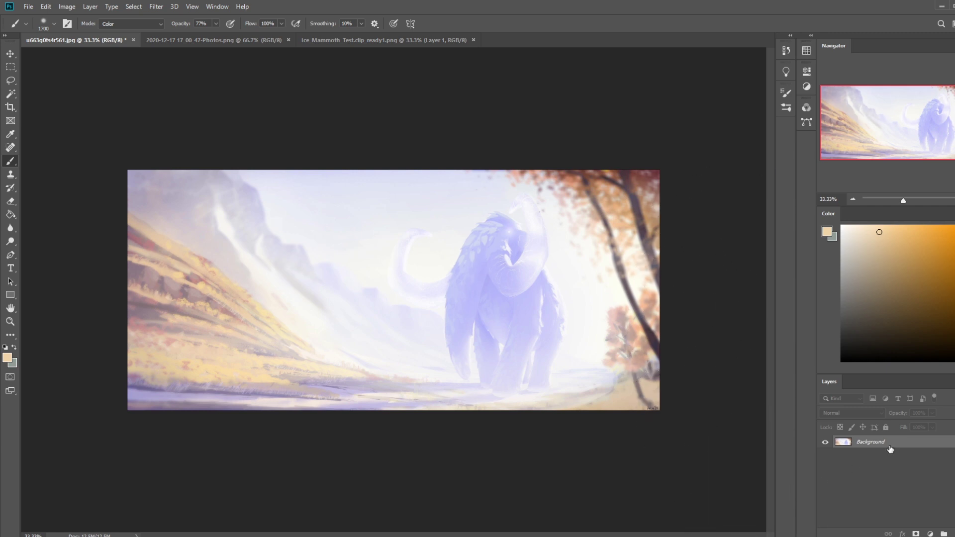
Step: Paste the blue mammoth as a new Layer 1 and toggle it to compare
key("ctrl+v")
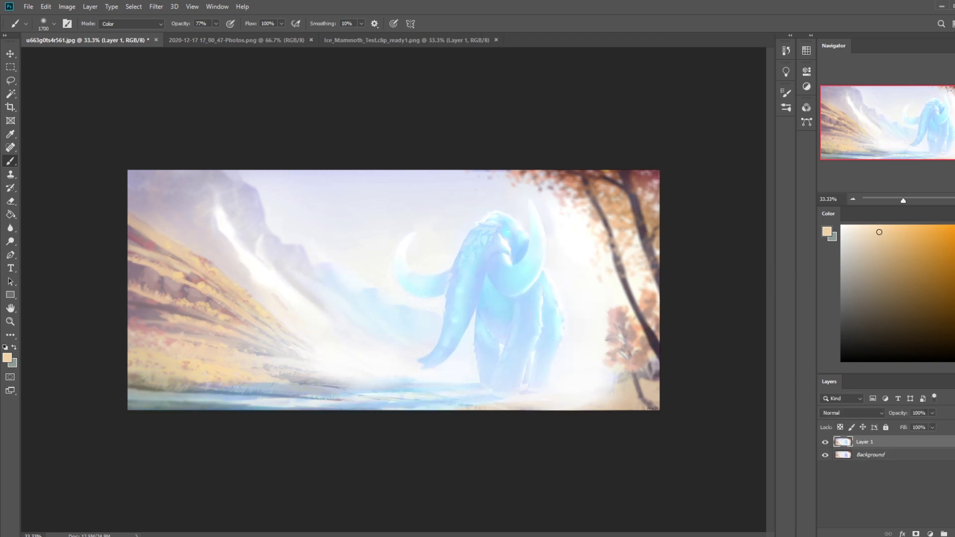
key("alt+Tab")
left_click_drag(847, 78, 954, 79)
left_click(825, 442)
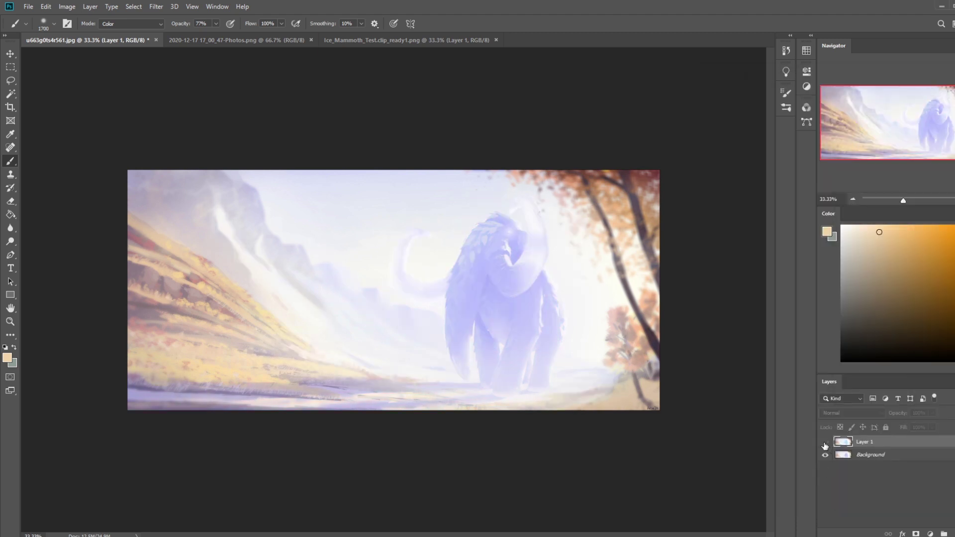
left_click(825, 443)
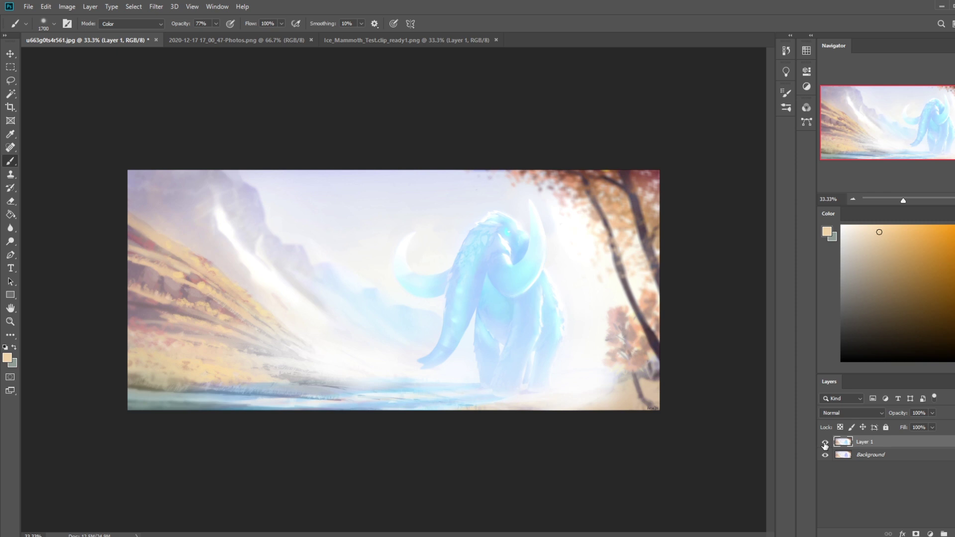
key("ctrl+minus")
key("ctrl+minus")
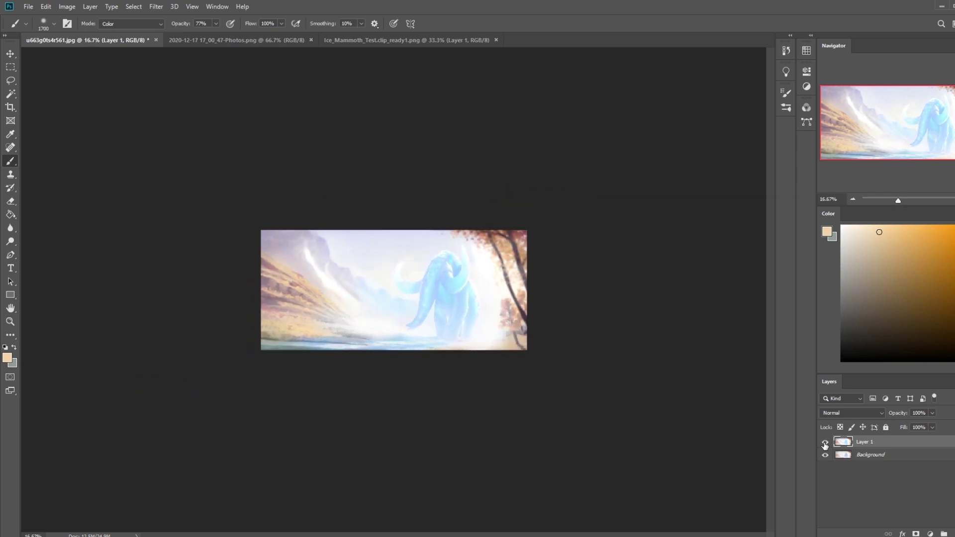
Step: Toggle the blue mammoth layer off and on repeatedly to compare, with the Eraser selected
left_click(825, 442)
left_click(825, 442)
key("e")
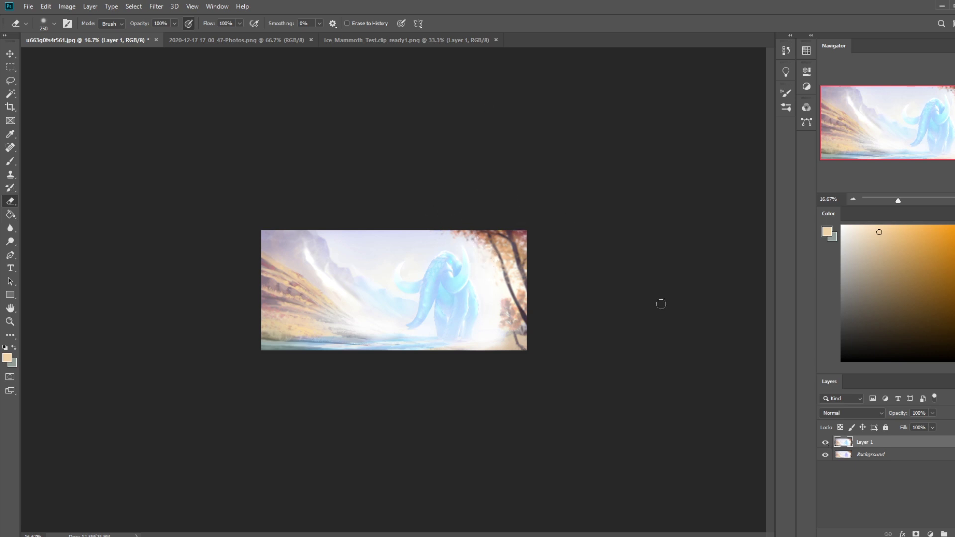
left_click(825, 442)
left_click(825, 442)
left_click(825, 442)
left_click(826, 443)
Step: Select the Smudge tool, compare the blue layer again, and open the Save As dialog
left_click(10, 228)
left_click(38, 248)
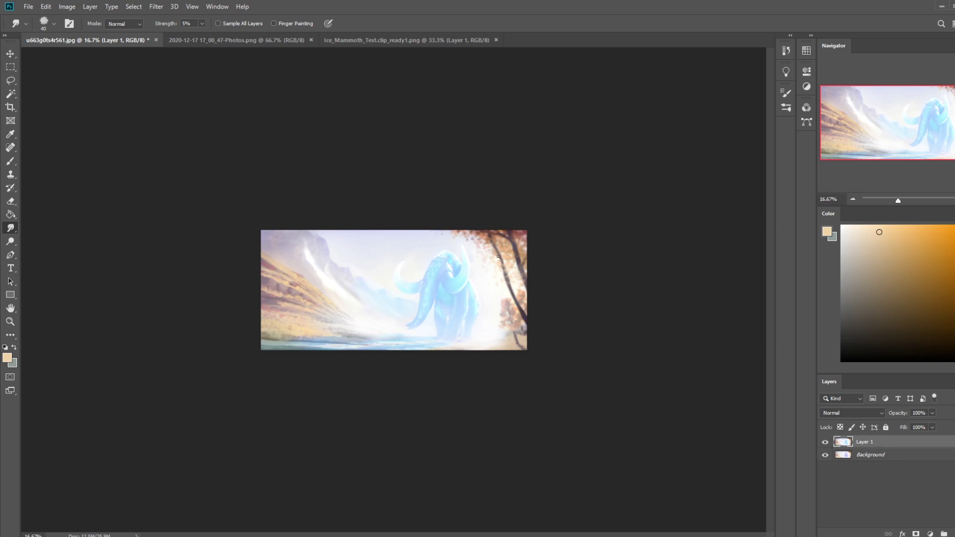
left_click(825, 442)
left_click(825, 442)
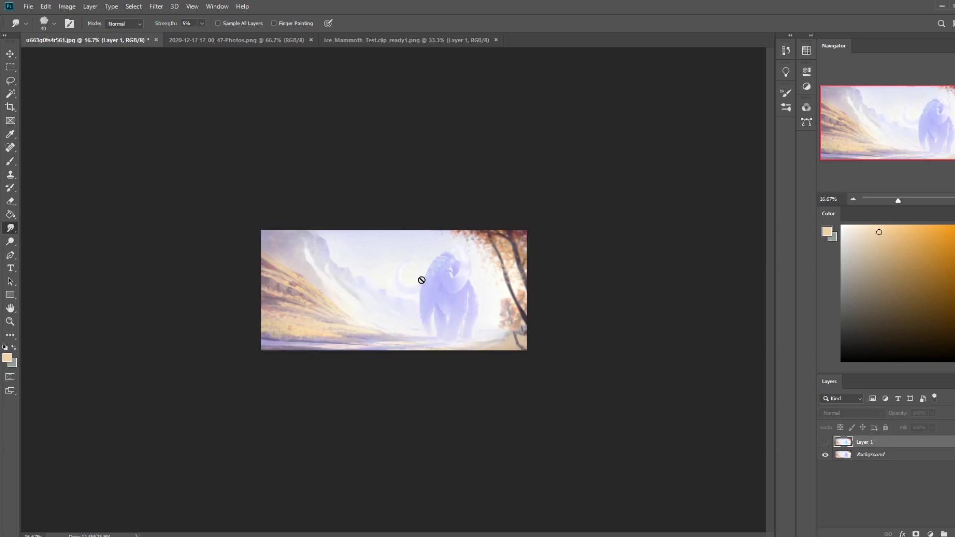
left_click(824, 442)
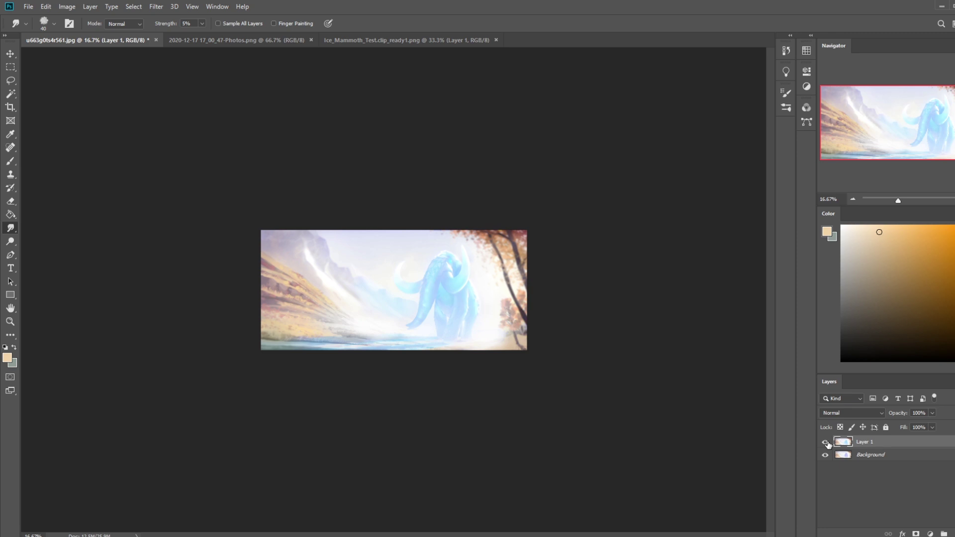
left_click(825, 442)
key("ctrl+s")
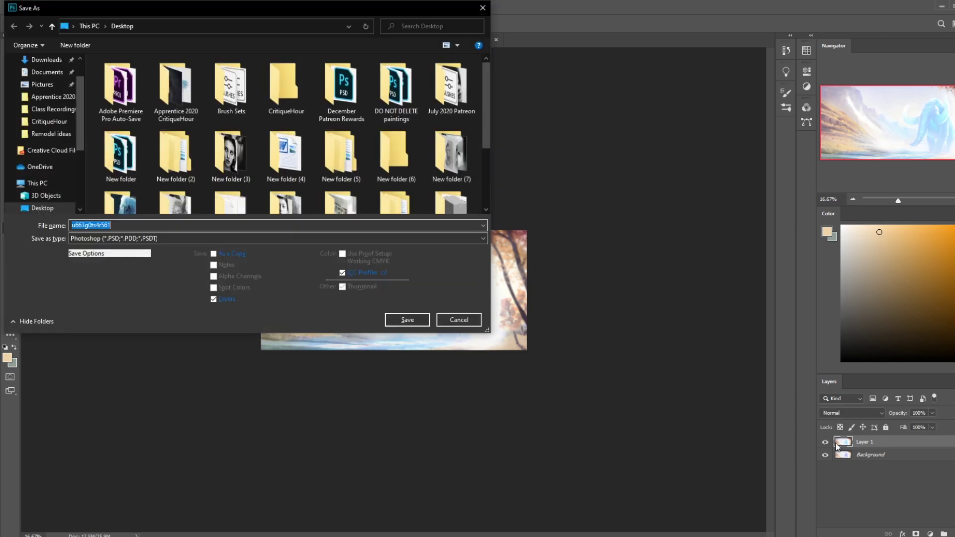
Step: Cancel Save As and flatten Layer 1 and Background into a single Background layer
left_click(456, 321)
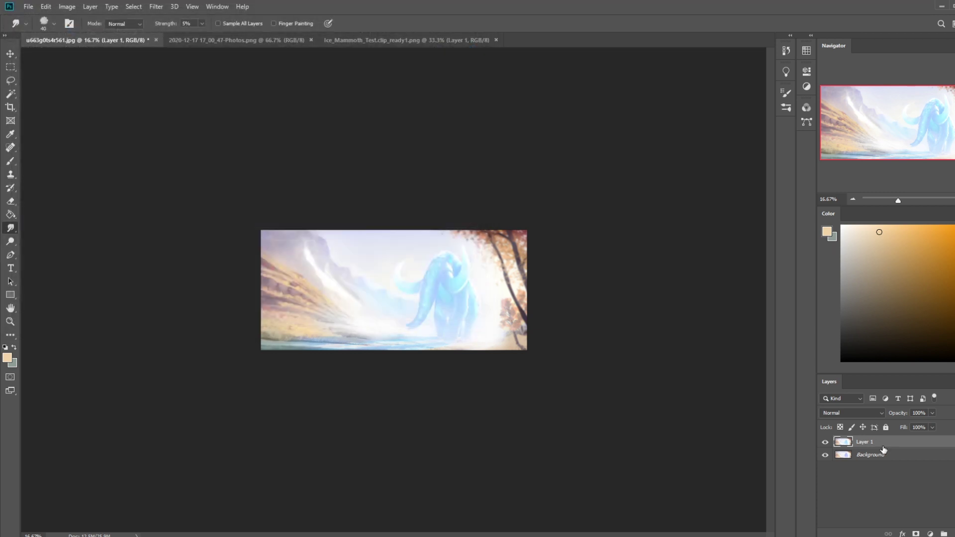
right_click(877, 449)
right_click(869, 443)
key("Escape")
right_click(873, 445)
left_click(894, 328)
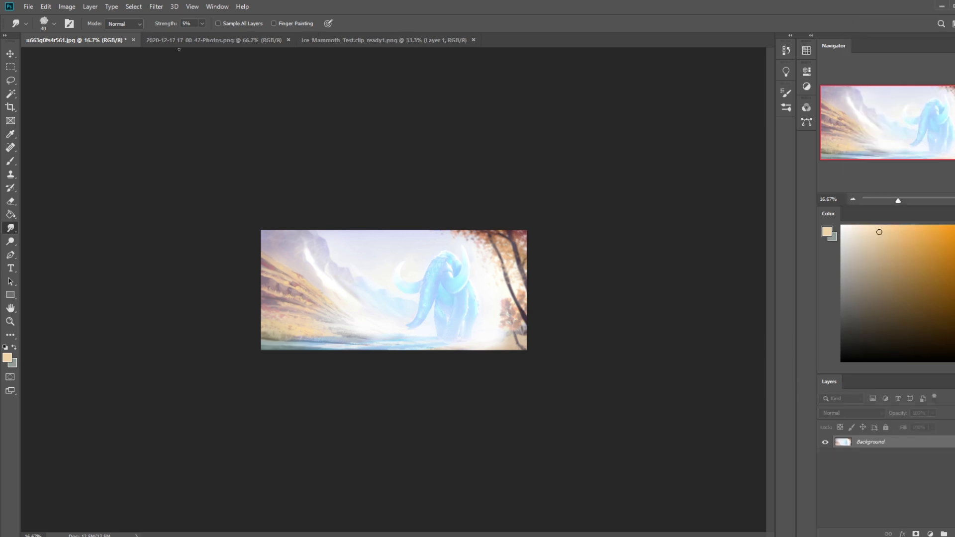
Step: Switch to the blue dragon painting and set the brush to Darken blend mode
left_click(179, 42)
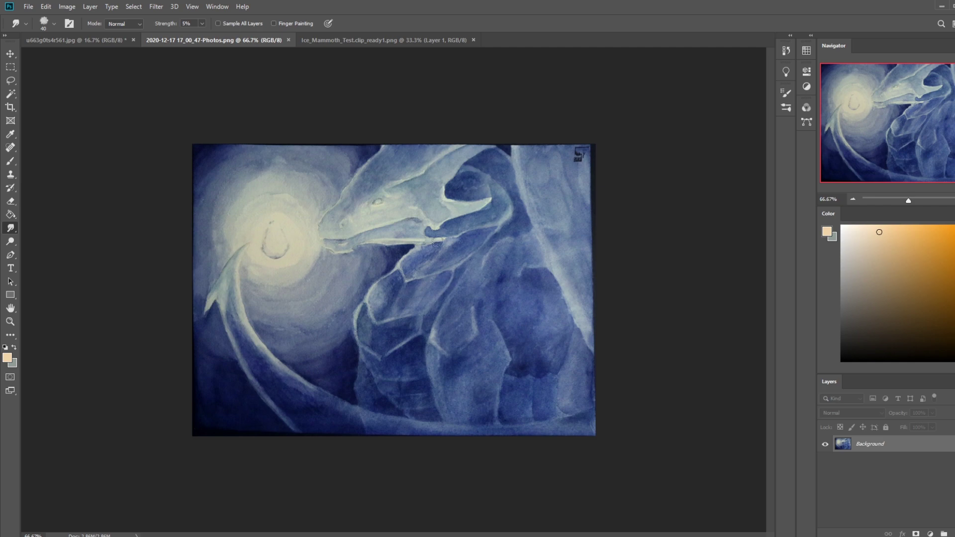
key("b")
key("bracketleft")
key("bracketleft")
key("bracketleft")
key("bracketleft")
key("bracketleft")
key("bracketleft")
key("bracketleft")
key("bracketleft")
key("bracketleft")
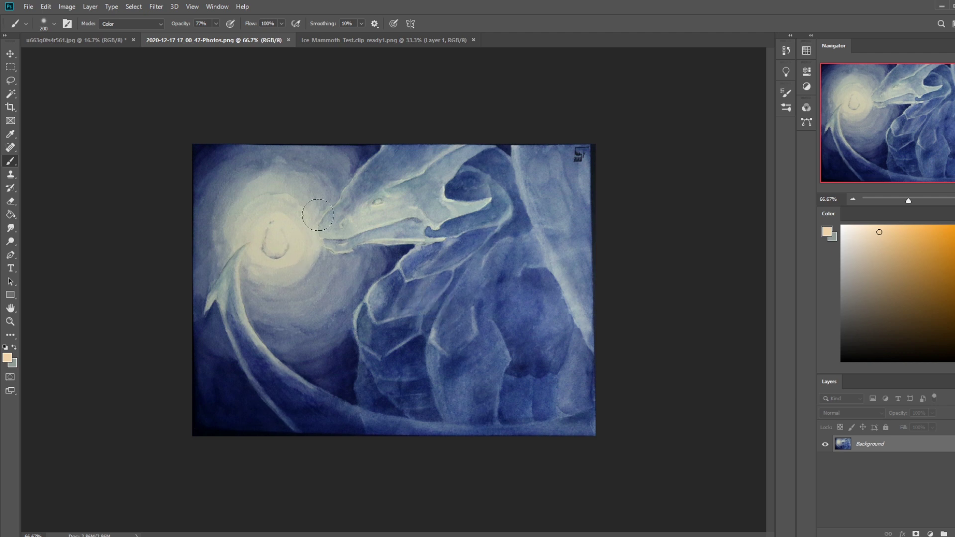
left_click(134, 24)
left_click(144, 70)
Step: Sample deep navy blues and darken the dragon's chest, leaving the brush at size 400
left_click(398, 363, "alt")
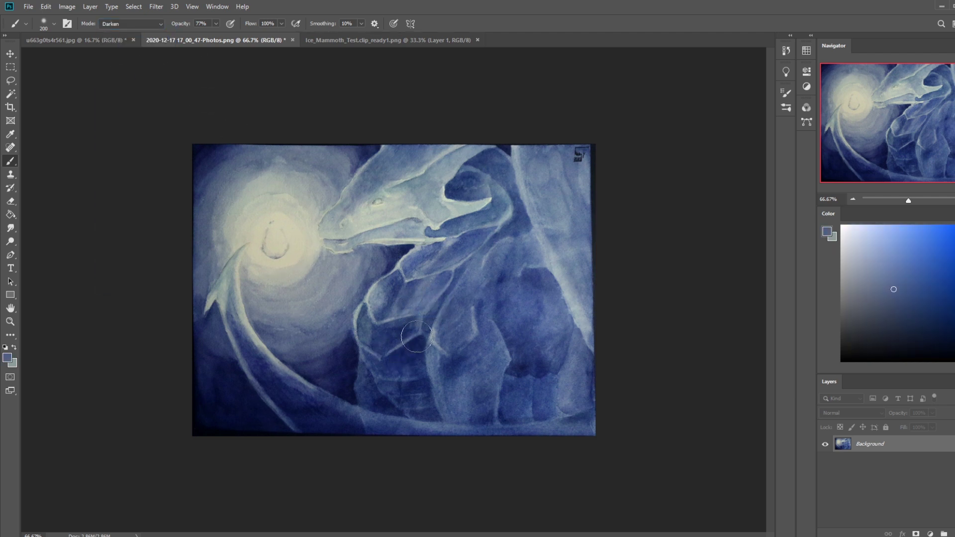
left_click(413, 368, "alt")
left_click(409, 341, "alt")
mouse_move(409, 341)
left_mouse_down()
mouse_move(431, 311)
mouse_move(368, 320)
mouse_move(395, 338)
left_mouse_up()
mouse_move(437, 271)
left_mouse_down()
mouse_move(414, 360)
mouse_move(444, 311)
mouse_move(423, 335)
mouse_move(432, 341)
mouse_move(461, 351)
mouse_move(477, 314)
left_mouse_up()
left_click(433, 334, "alt")
left_click(409, 379, "alt")
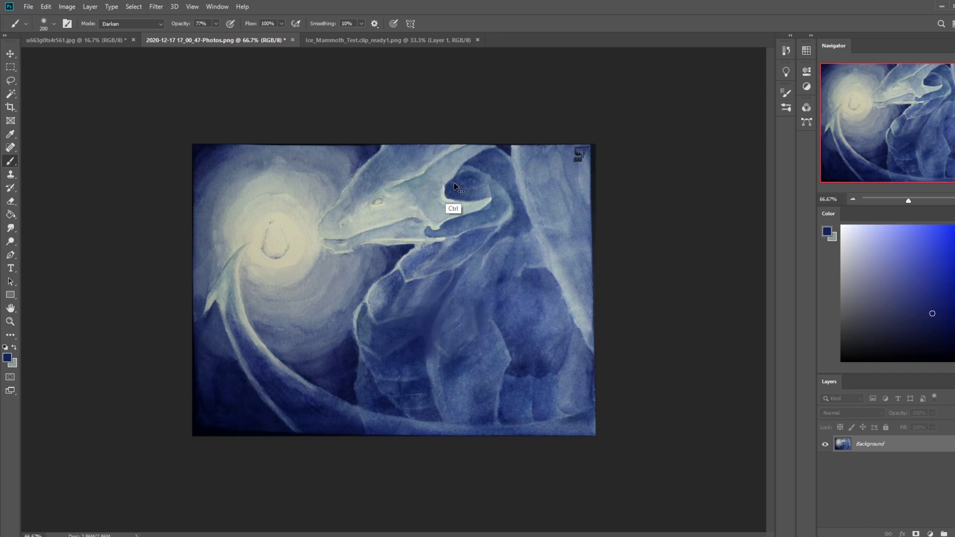
key("bracketright")
key("bracketright")
key("bracketright")
key("bracketright")
key("bracketright")
key("bracketright")
key("bracketright")
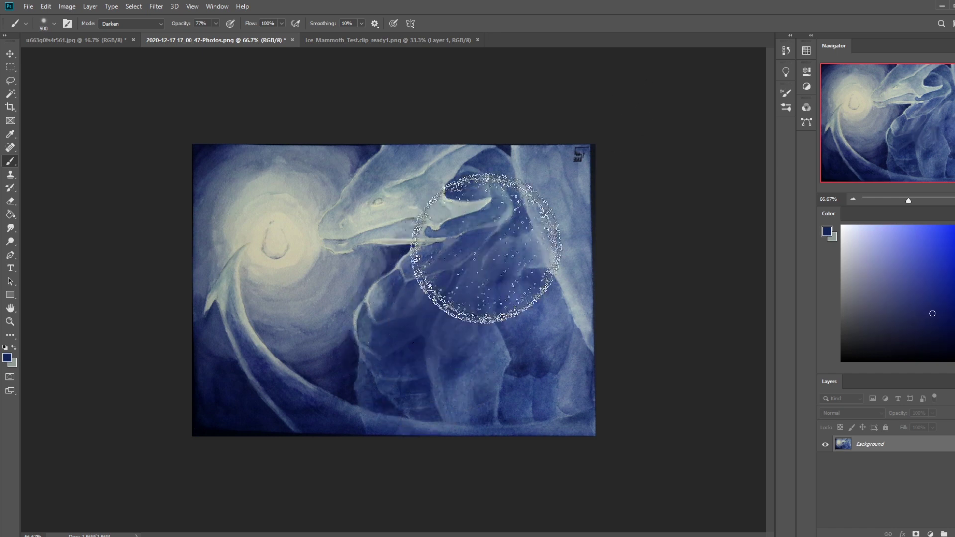
key("bracketleft")
key("bracketleft")
key("bracketleft")
key("bracketleft")
key("ctrl+minus")
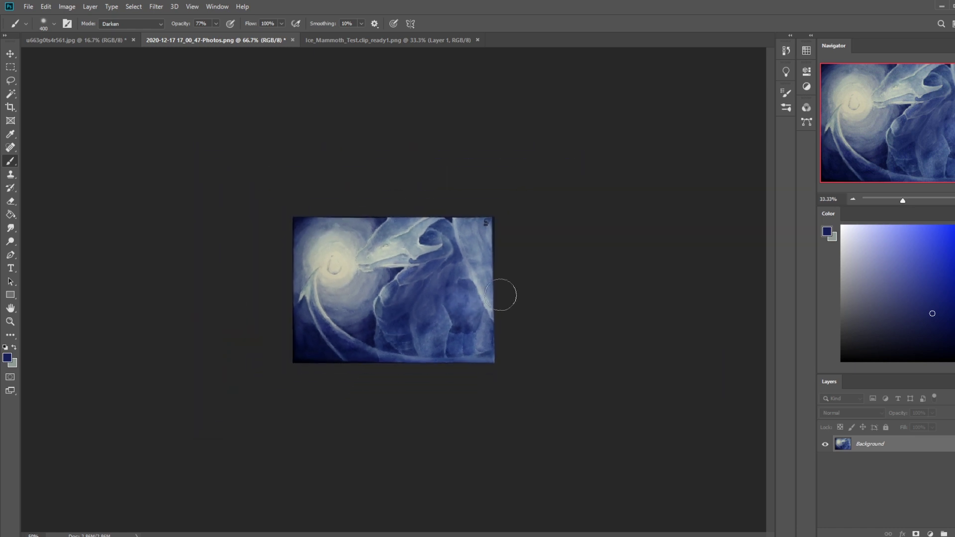
Step: Dodge the dragon's chest with a 600-size brush, then reduce the brush to 400
left_click(10, 242)
key("bracketleft")
mouse_move(421, 295)
left_mouse_down()
mouse_move(405, 317)
mouse_move(416, 333)
mouse_move(424, 306)
mouse_move(422, 328)
mouse_move(447, 293)
mouse_move(435, 289)
mouse_move(453, 304)
left_mouse_up()
key("bracketleft")
key("bracketleft")
Step: Tint the dragon's chest with a sampled lighter blue in Color blend mode
key("b")
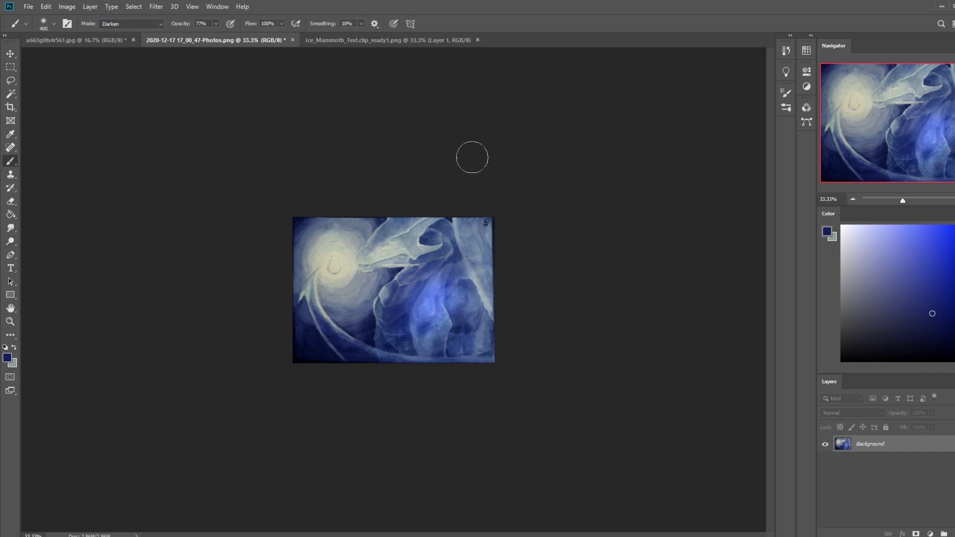
left_click(393, 222, "alt")
left_click(117, 23)
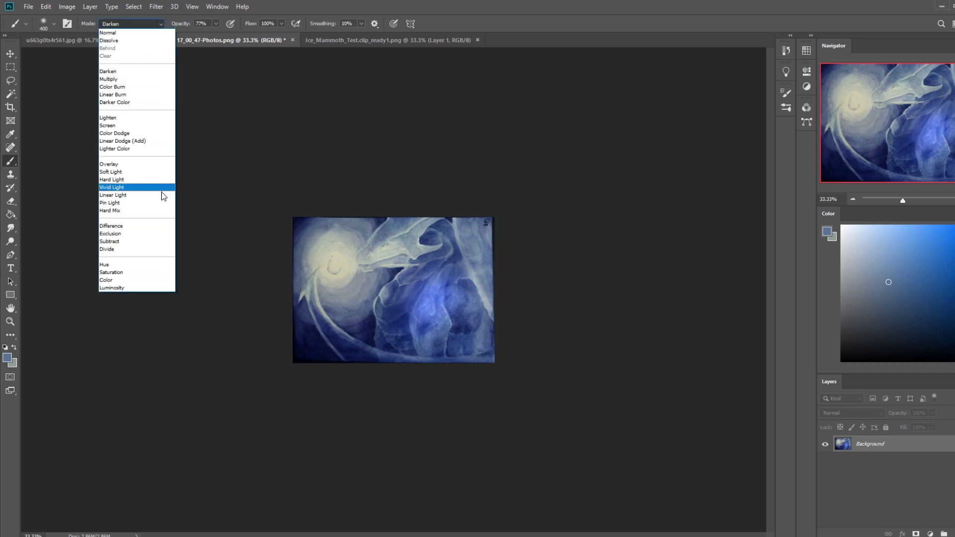
left_click(132, 281)
left_click(430, 284)
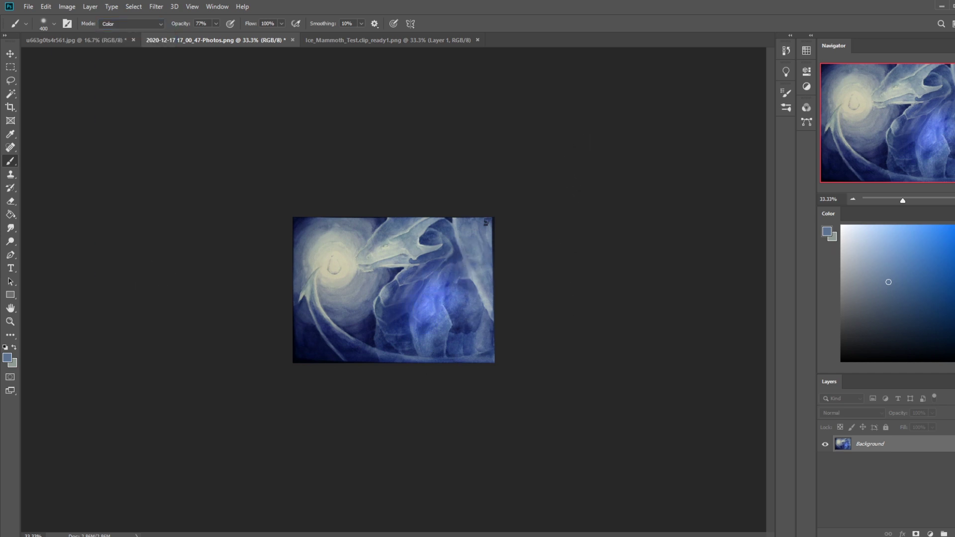
Step: Paint the dragon's lower body light cyan with a 400-size brush
left_click(892, 225)
key("bracketright")
key("bracketright")
key("bracketright")
key("bracketright")
key("bracketright")
key("bracketright")
key("bracketleft")
key("bracketleft")
key("bracketleft")
key("bracketleft")
key("bracketleft")
key("bracketleft")
mouse_move(426, 362)
left_mouse_down()
mouse_move(465, 366)
mouse_move(458, 286)
left_mouse_up()
Step: Darken the dragon's head with sampled dark blue at size 125, then dodge it slightly
key("bracketleft")
key("bracketleft")
key("bracketleft")
key("bracketleft")
key("bracketleft")
key("bracketleft")
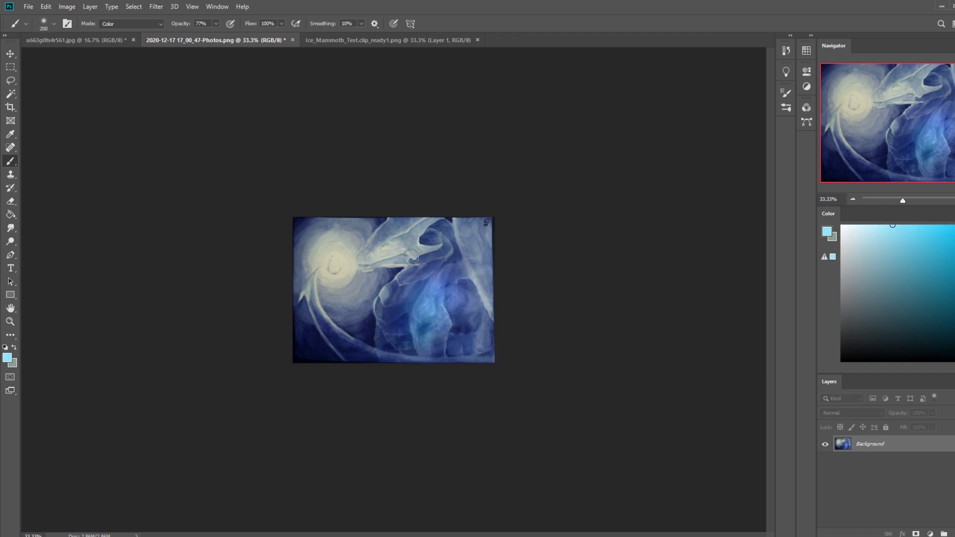
left_click(429, 260, "alt")
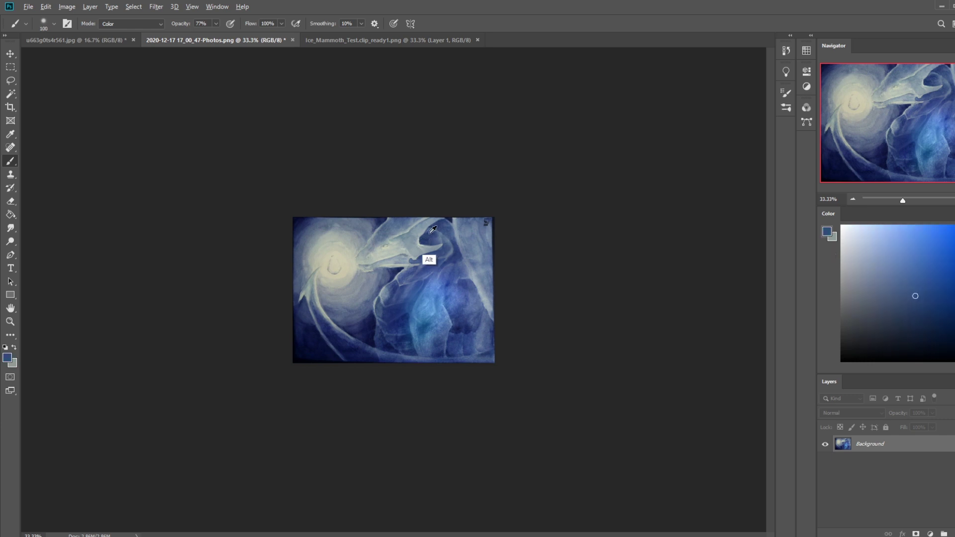
left_click(141, 23)
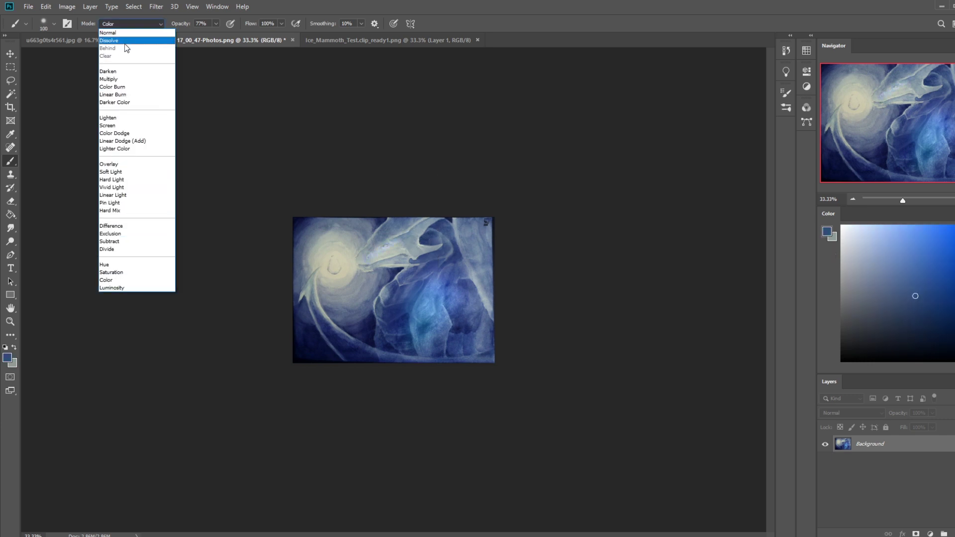
left_click(119, 72)
mouse_move(412, 226)
left_mouse_down()
mouse_move(398, 239)
mouse_move(418, 256)
mouse_move(422, 231)
mouse_move(372, 259)
mouse_move(430, 225)
mouse_move(428, 256)
left_mouse_up()
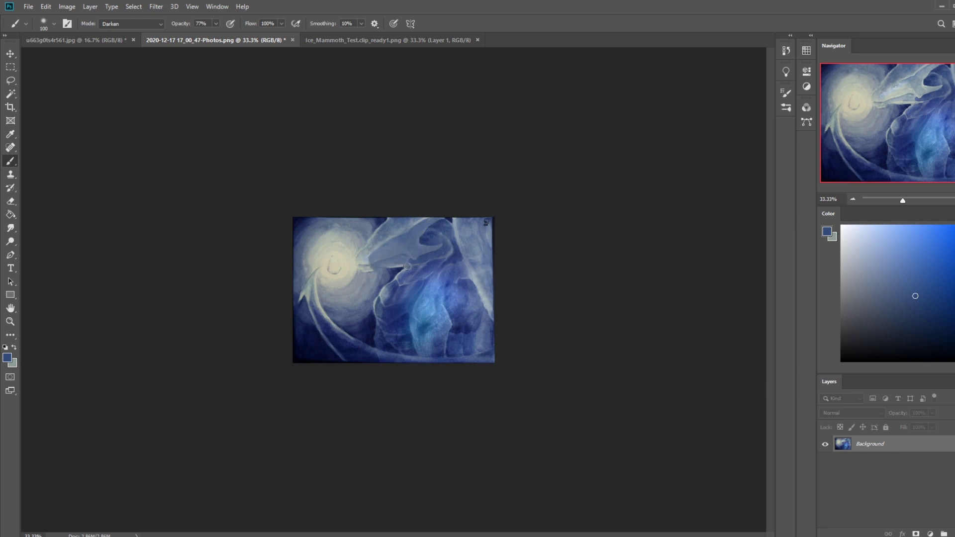
left_click(10, 241)
left_click_drag(432, 233, 482, 248)
Step: Tint the dragon's head with a sampled lighter blue in Color mode using an enlarged brush
key("b")
left_click(428, 312, "alt")
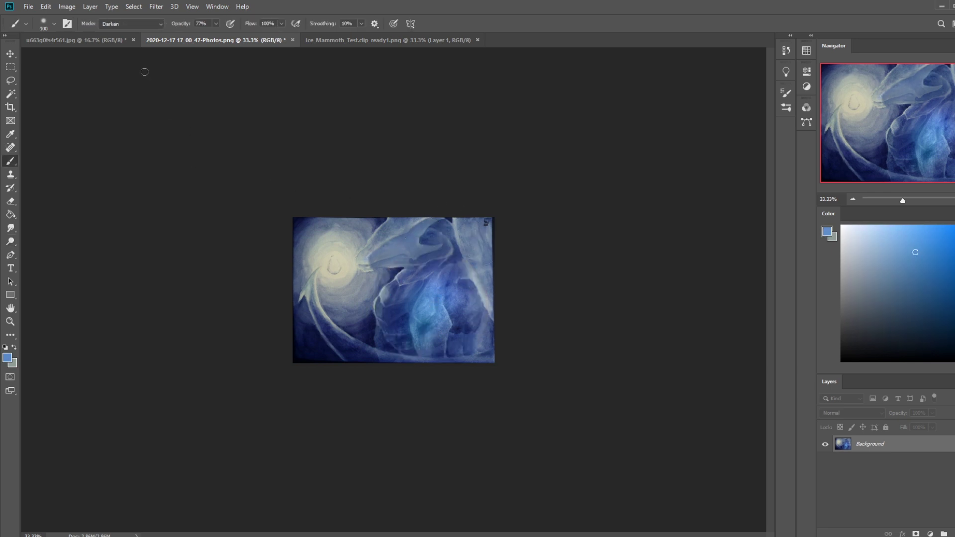
left_click(132, 23)
left_click(135, 280)
key("bracketright")
key("bracketright")
key("bracketright")
key("bracketright")
mouse_move(383, 258)
left_mouse_down()
mouse_move(501, 248)
mouse_move(443, 227)
mouse_move(492, 113)
mouse_move(462, 193)
mouse_move(419, 244)
mouse_move(423, 257)
mouse_move(442, 241)
mouse_move(423, 259)
mouse_move(446, 261)
left_mouse_up()
key("bracketright")
key("bracketright")
key("bracketright")
key("bracketright")
key("bracketright")
left_click(13, 243)
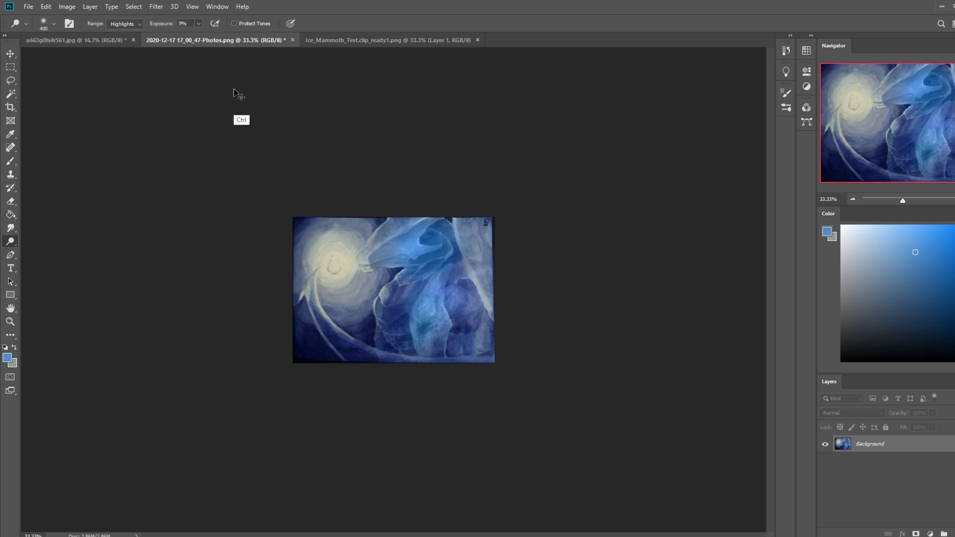
Step: Dodge the dragon's head highlights at 5% exposure, then select all and show the History list
left_click(198, 23)
left_click_drag(196, 34, 197, 34)
mouse_move(452, 242)
left_mouse_down()
mouse_move(423, 257)
mouse_move(424, 276)
mouse_move(431, 230)
mouse_move(439, 233)
mouse_move(430, 275)
left_mouse_up()
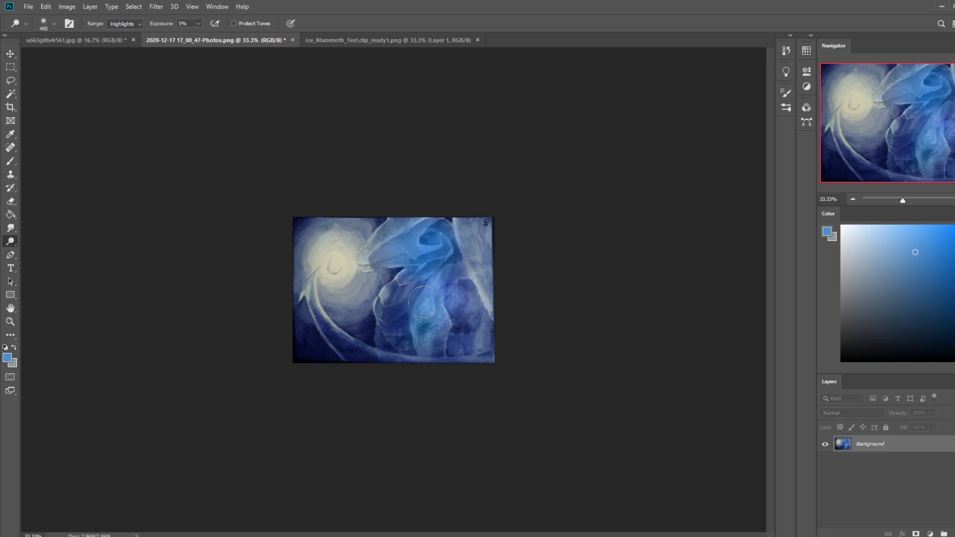
key("ctrl")
left_click(786, 51)
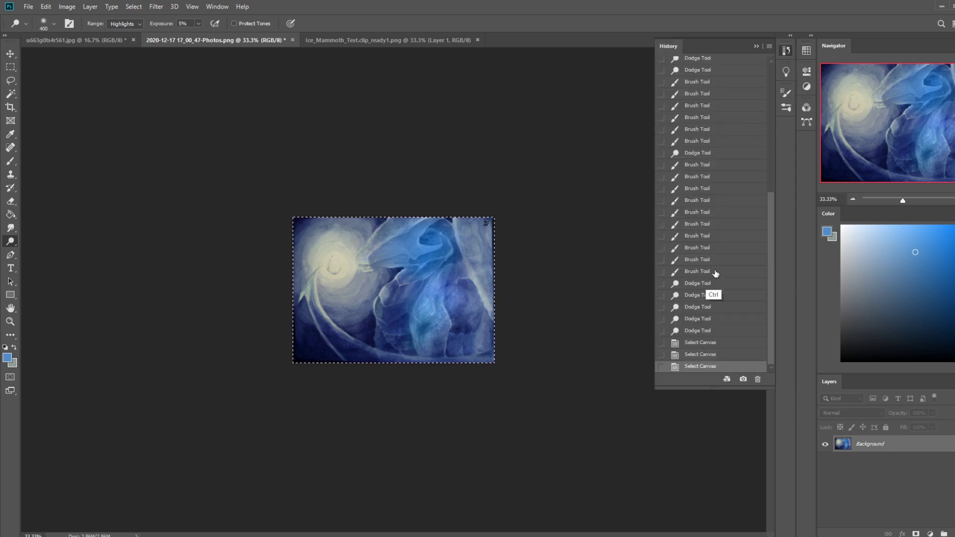
Step: Revert to an earlier Dodge Tool history state and paste the copied painting as a new layer
left_click(705, 153)
left_click(707, 70)
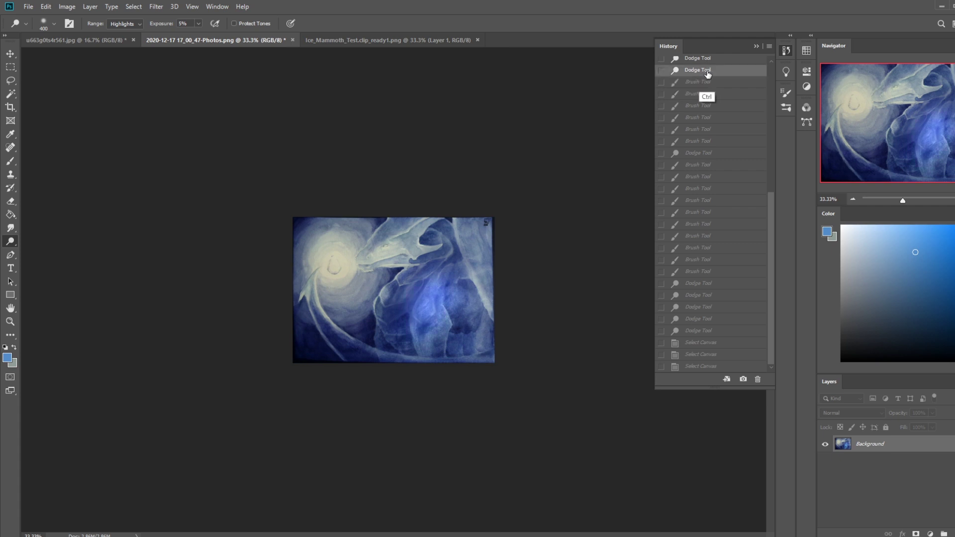
key("ctrl+v")
key("e")
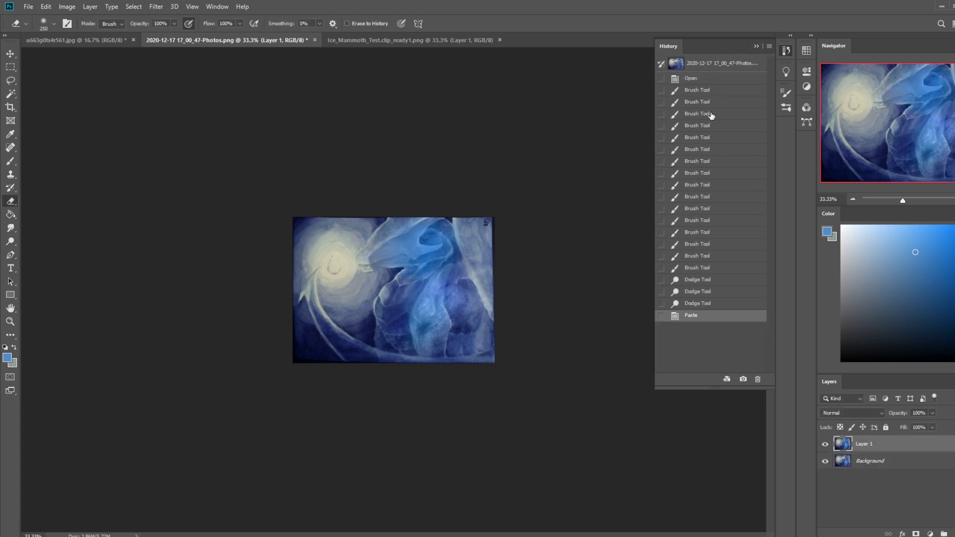
left_click(756, 46)
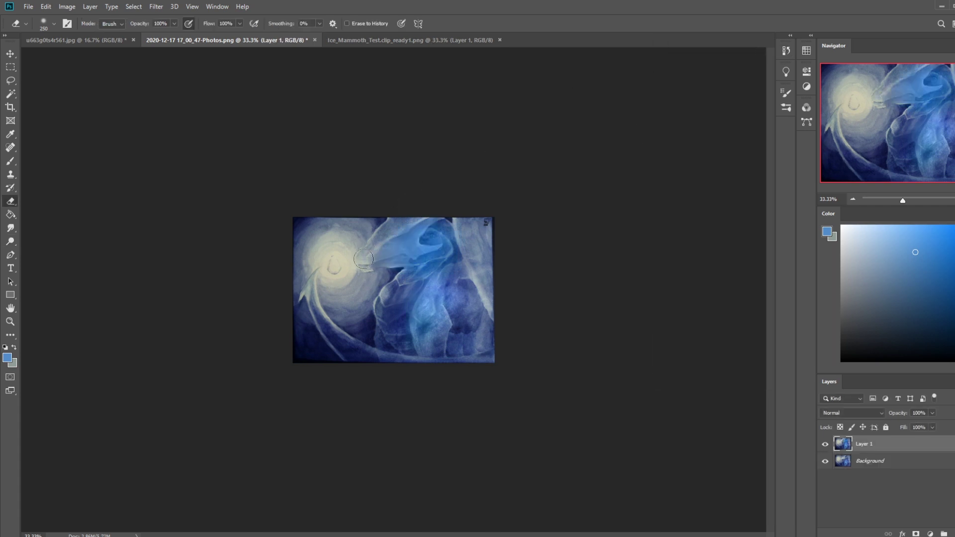
key("bracketright")
key("bracketright")
key("bracketright")
key("bracketright")
key("bracketright")
Step: Dodge the dragon's snout, raise dodge exposure to 14%, and flatten the image
left_click(11, 241)
left_click(361, 258)
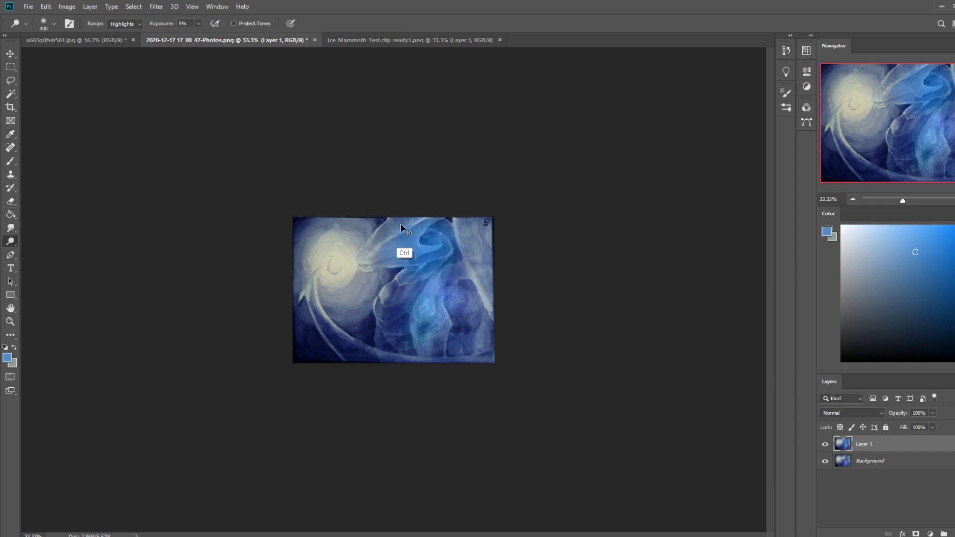
key("bracketleft")
left_click_drag(198, 31, 217, 33)
key("bracketleft")
right_click(872, 445)
left_click(894, 313)
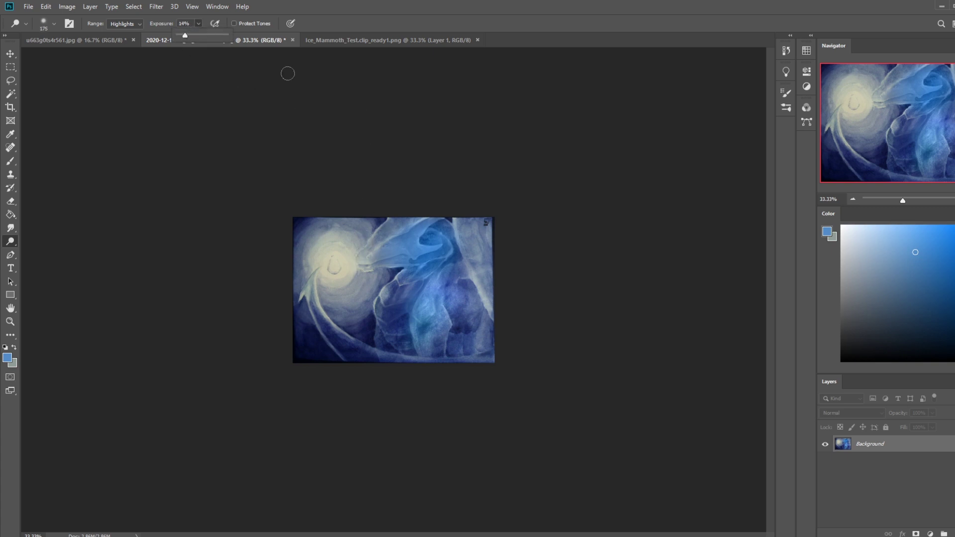
Step: Darken the glow on the dragon's nose with a sampled dark blue, size-300 Darken brush
left_click(356, 258)
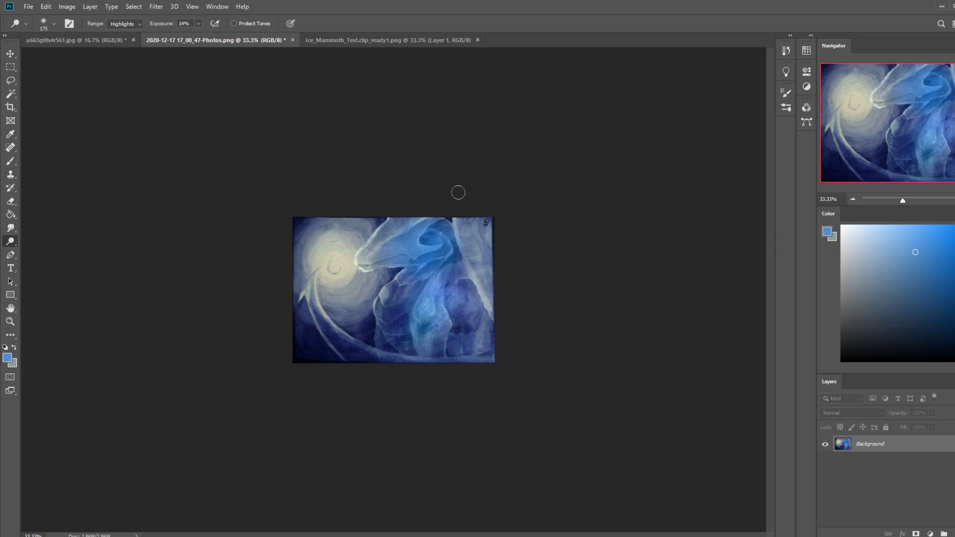
key("b")
left_click(383, 218, "alt")
key("bracketleft")
key("bracketleft")
key("bracketleft")
key("bracketleft")
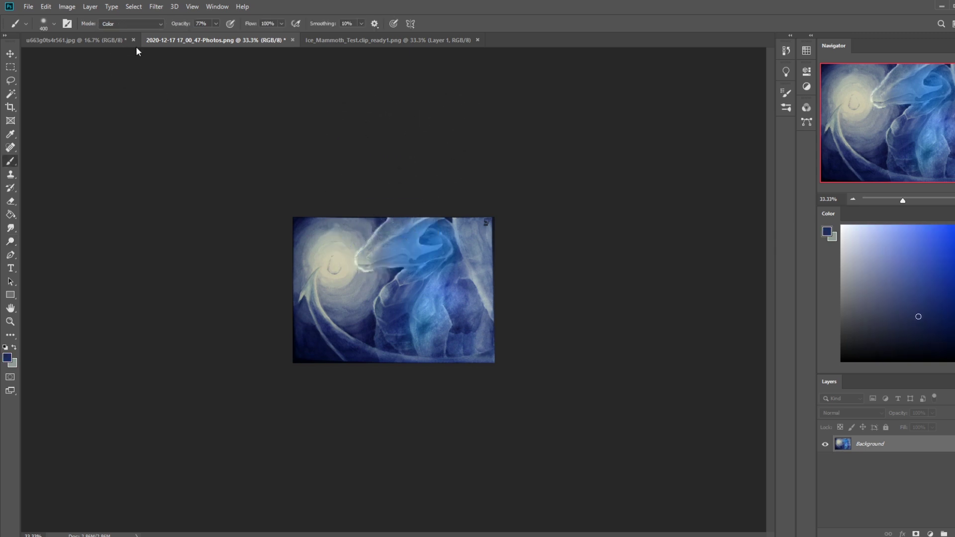
left_click(132, 24)
left_click(126, 73)
left_click(367, 268)
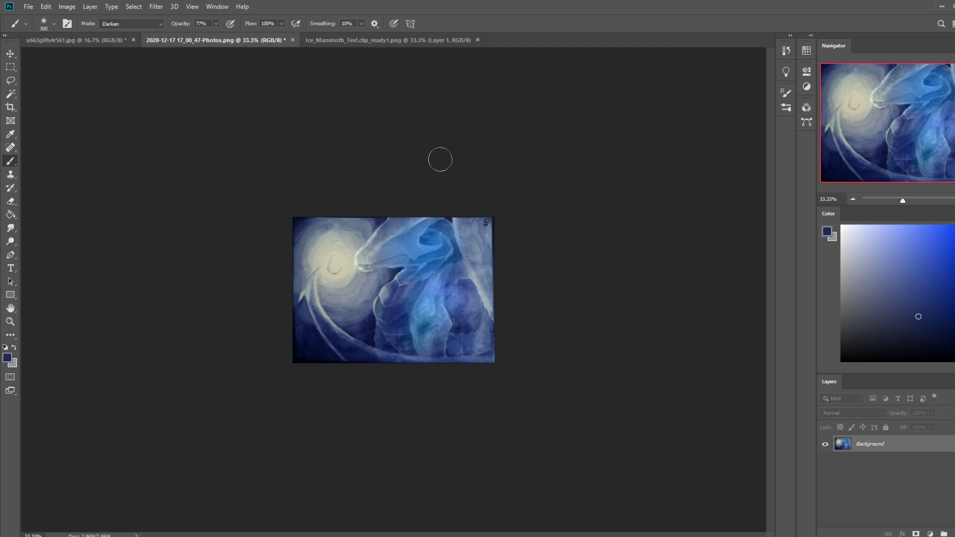
Step: Dodge the dragon's head with the 14% Highlights dodge enlarged to 600
left_click(11, 241)
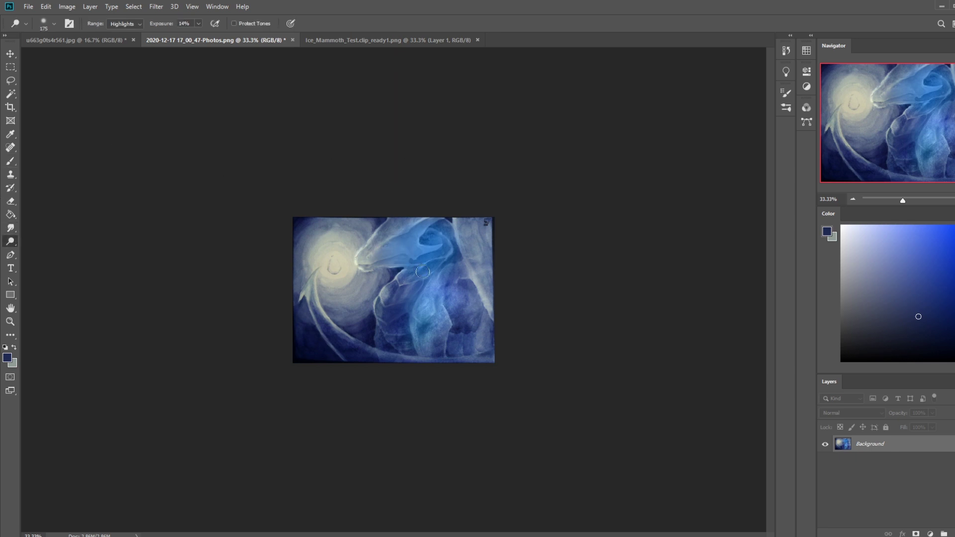
key("ctrl+minus")
key("bracketright")
key("bracketright")
key("bracketright")
left_click_drag(407, 257, 505, 233)
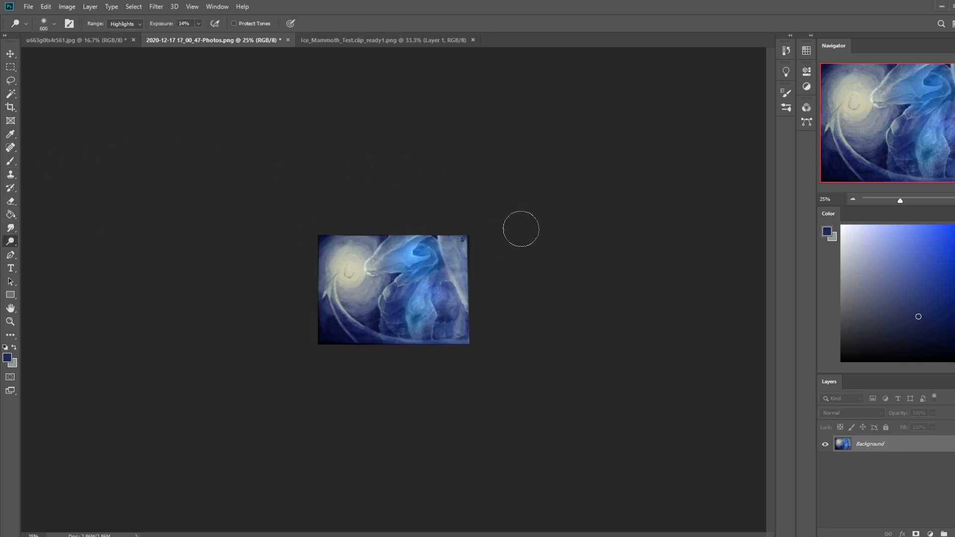
Step: Dodge the dragon's lower and upper body, undoing two stray strokes
key("ctrl+z")
left_click_drag(400, 257, 522, 224)
key("ctrl+z")
left_click_drag(398, 263, 408, 304)
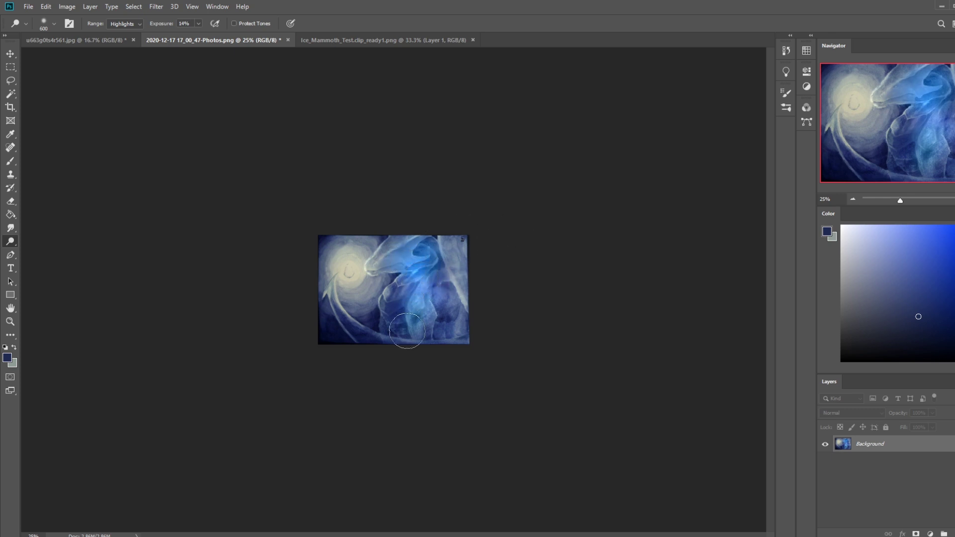
key("bracketleft")
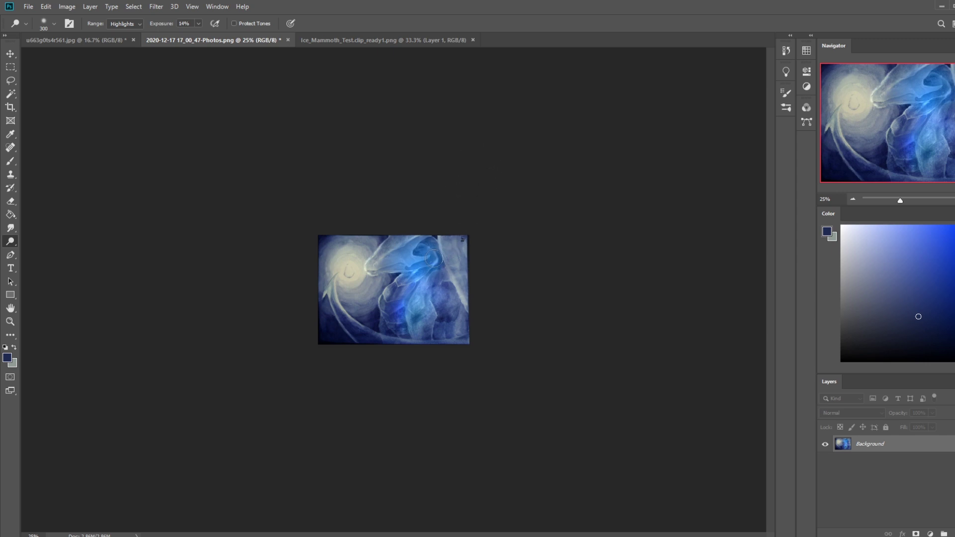
left_click_drag(440, 265, 438, 250)
Step: Darken the painting's lower-right corner with a sampled dark blue at 47% opacity in Darken mode
key("b")
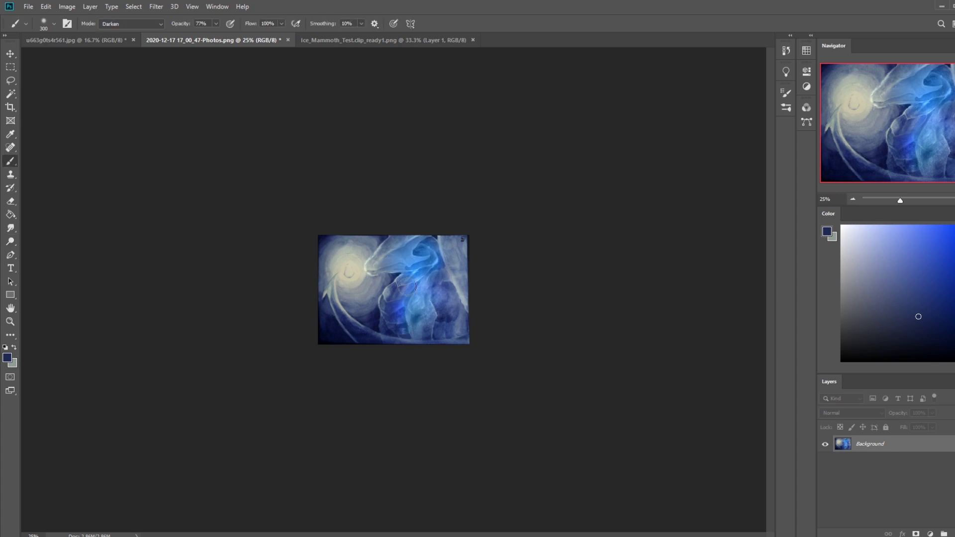
left_click(437, 319, "alt")
key("bracketright")
key("bracketright")
key("bracketright")
key("bracketright")
key("bracketright")
key("bracketright")
key("bracketright")
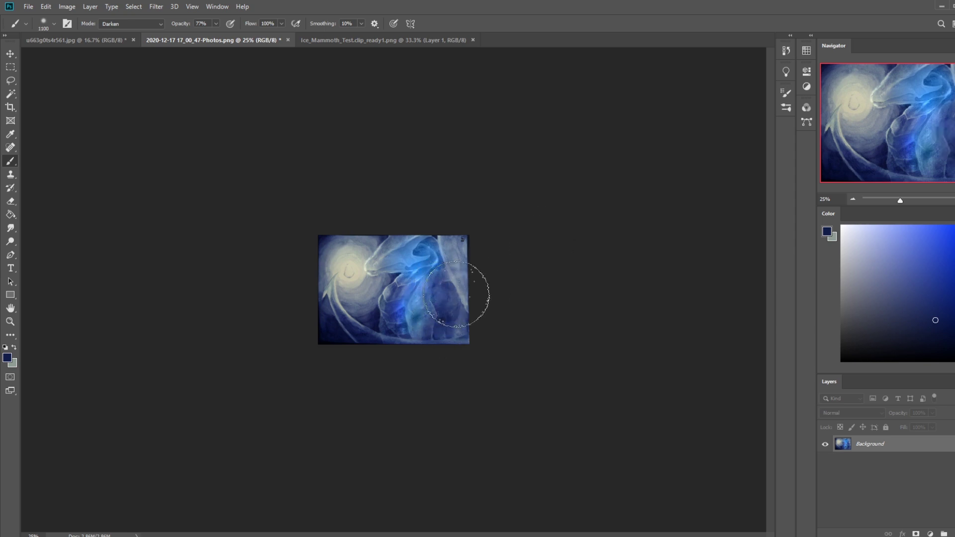
left_click(132, 24)
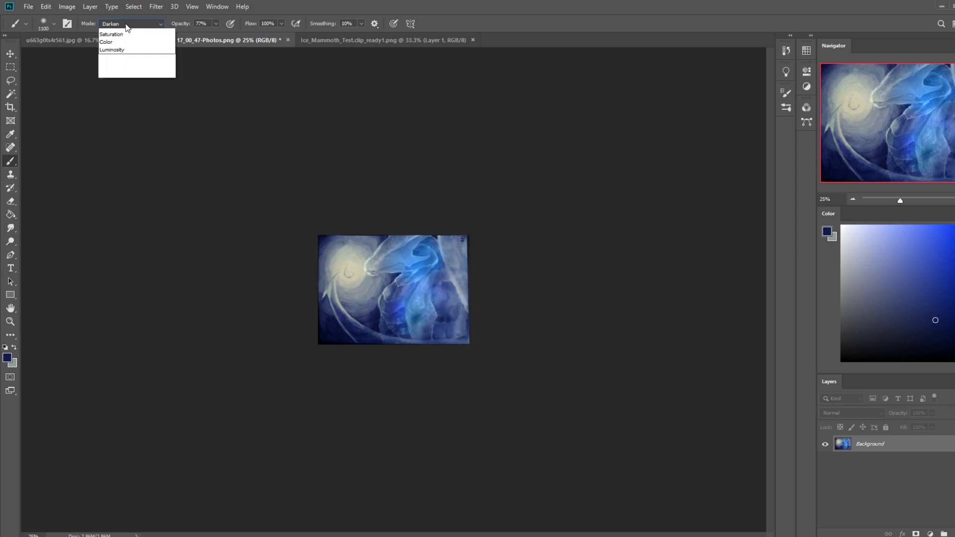
left_click(216, 24)
key("4")
key("7")
mouse_move(430, 296)
left_mouse_down()
mouse_move(422, 320)
mouse_move(458, 298)
left_mouse_up()
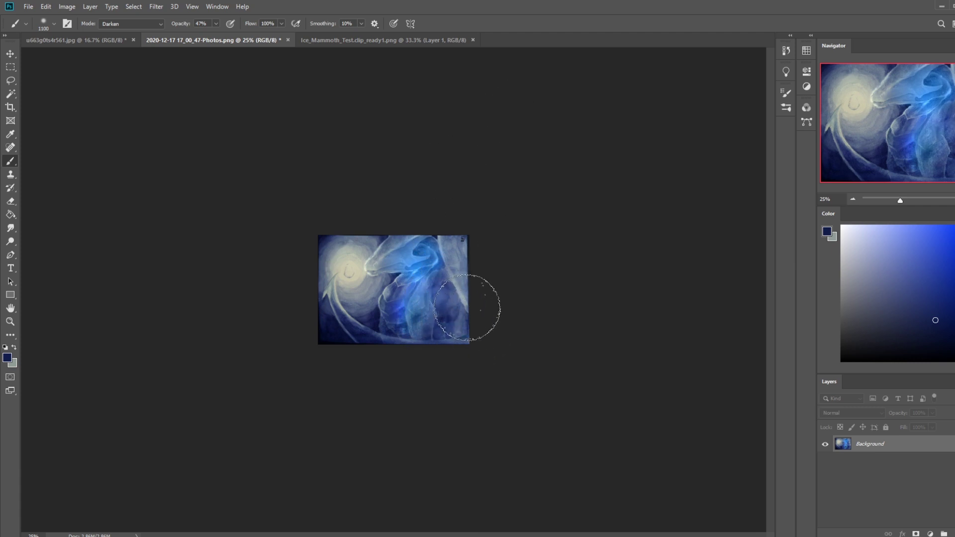
left_click_drag(486, 298, 488, 284)
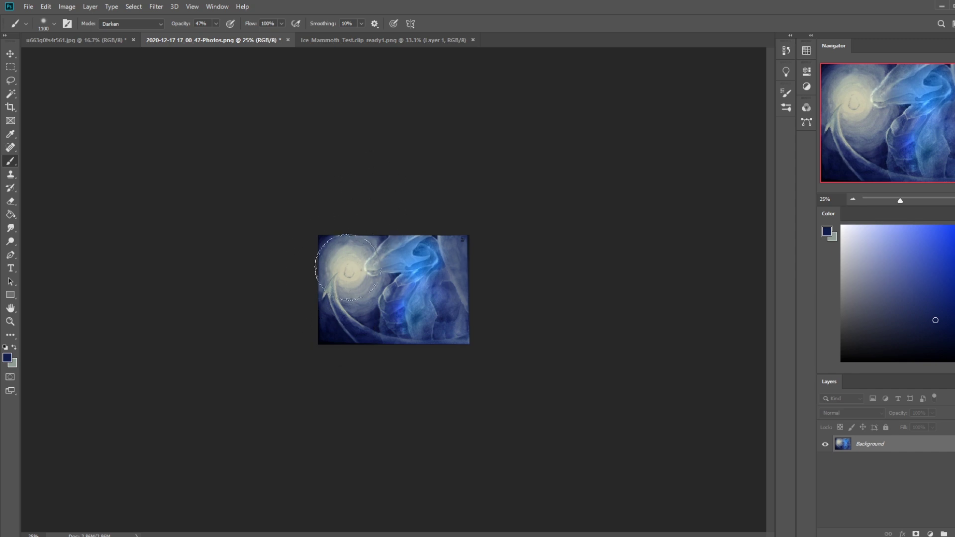
Step: Dodge the painting's lower-left and the left arc with a 300-size Highlights brush
left_click(11, 241)
mouse_move(341, 316)
left_mouse_down()
mouse_move(358, 327)
mouse_move(335, 309)
left_mouse_up()
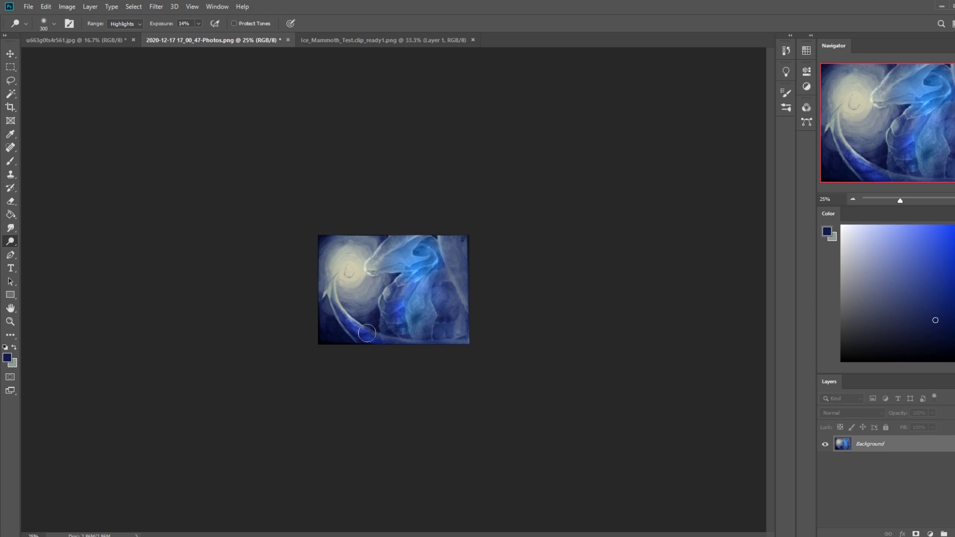
mouse_move(325, 288)
left_mouse_down()
mouse_move(333, 306)
mouse_move(311, 246)
left_mouse_up()
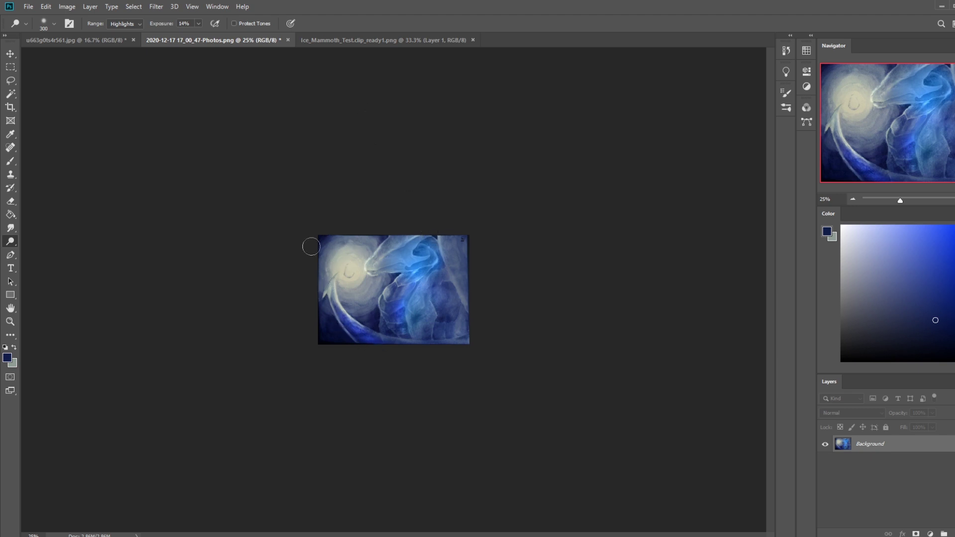
key("b")
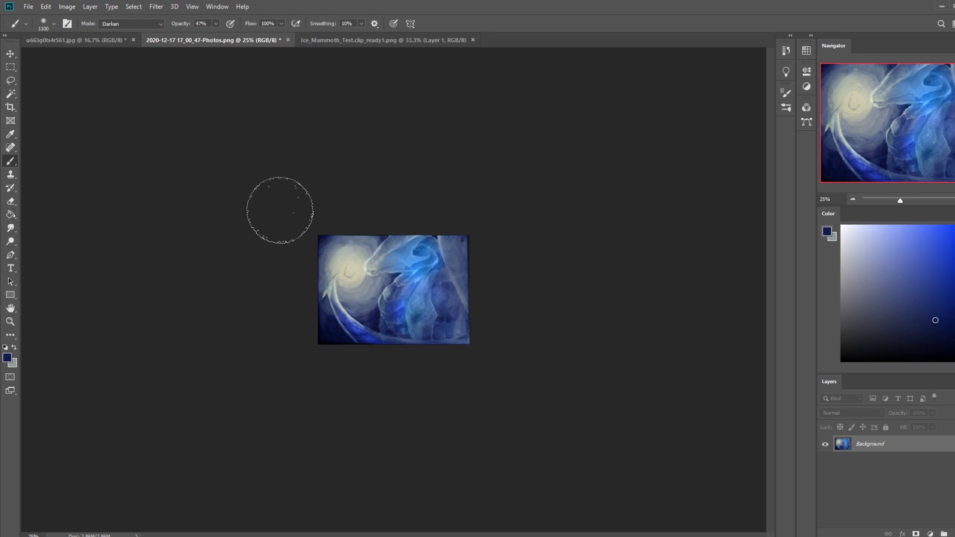
left_click(11, 241)
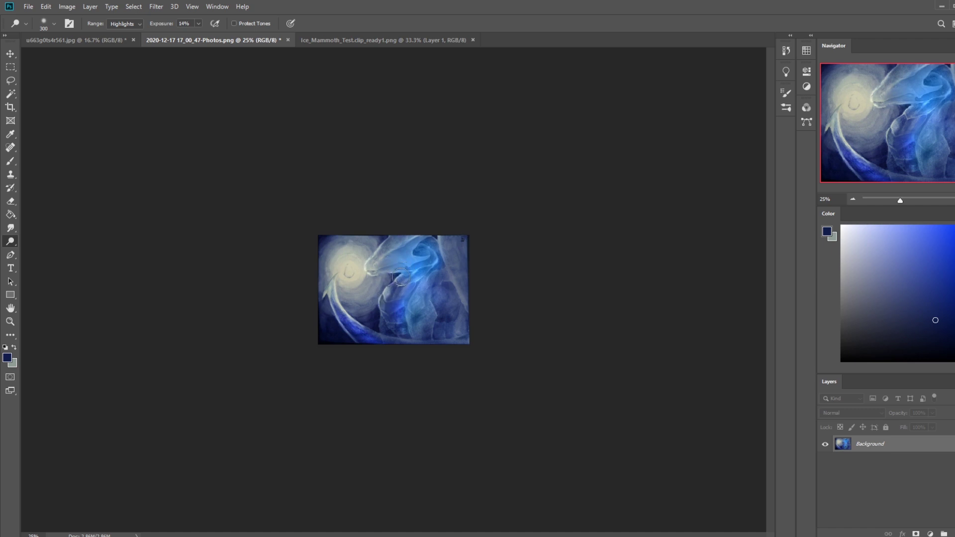
Step: Sample blues from the painting and dab dark paint onto the unicorn's body with a smaller brush
key("b")
key("alt")
left_click(404, 294, "alt")
key("bracketleft")
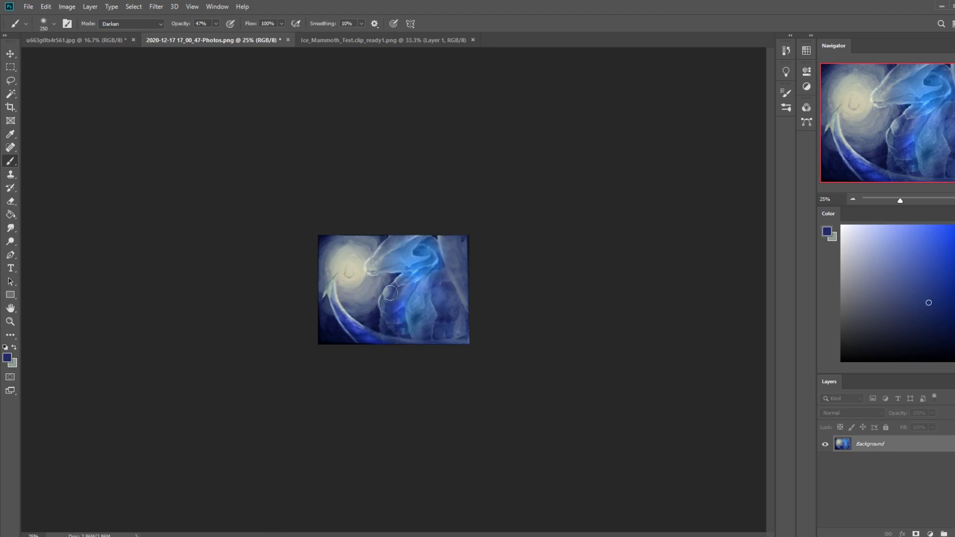
left_click(389, 296)
left_click(400, 324, "alt")
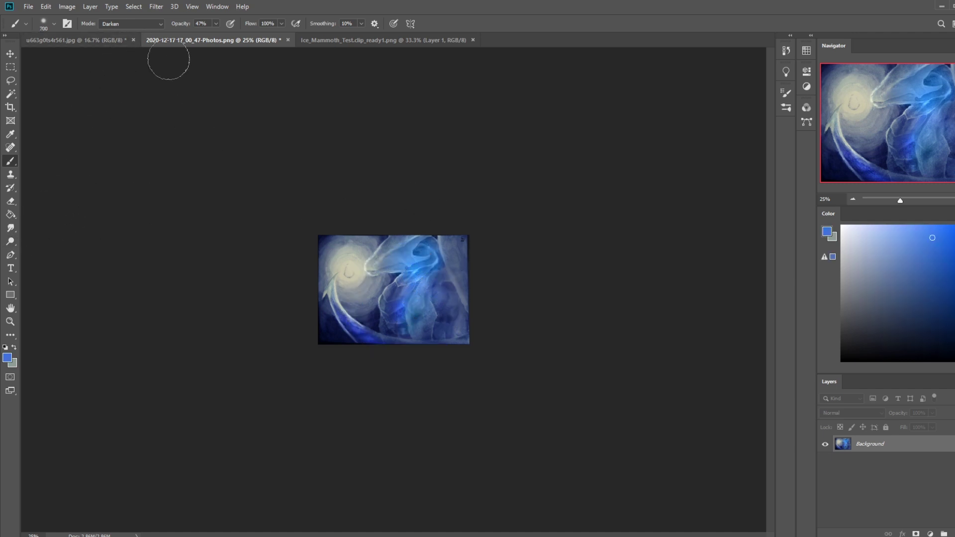
Step: Set the brush to Color blend mode at 50% opacity and sample a new blue
left_click(150, 26)
left_click(215, 30)
left_click_drag(216, 38, 217, 37)
left_click(137, 23)
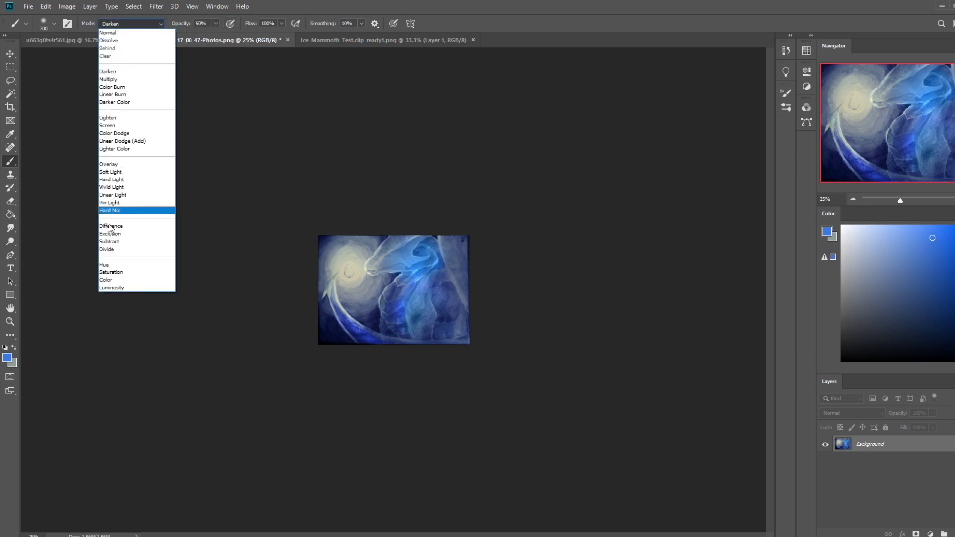
left_click(110, 281)
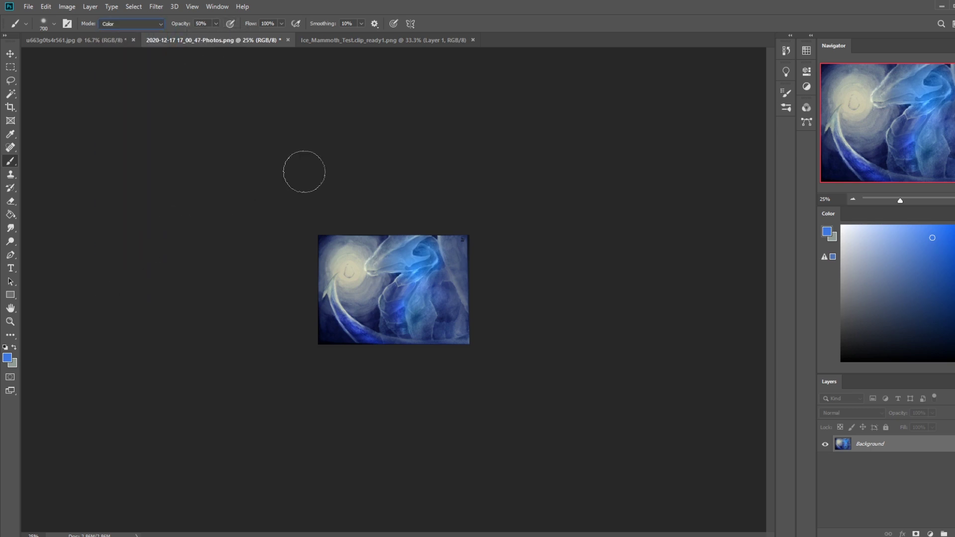
left_click(413, 282, "alt")
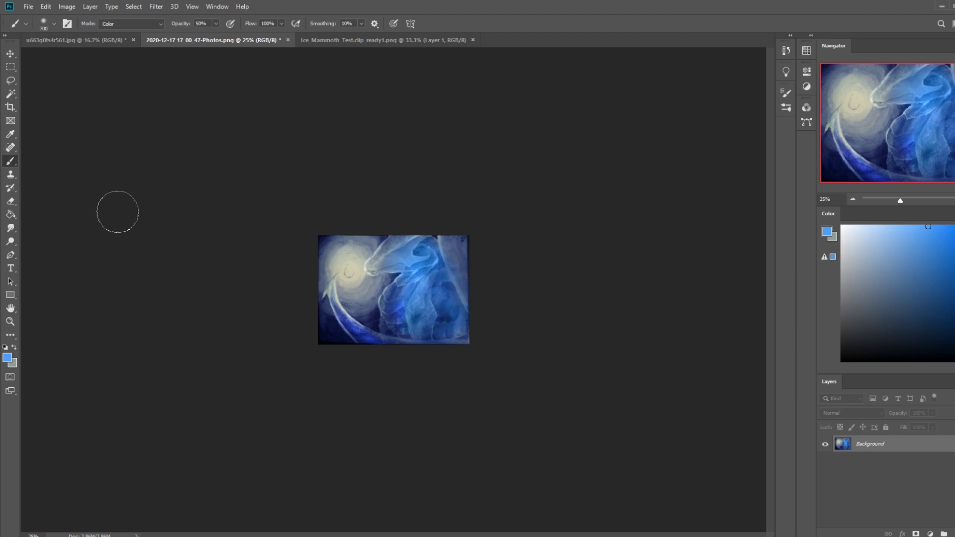
Step: Sample a dark navy, choose the 80 px Dry-Oil brush and return to Normal mode
left_click(324, 342, "alt")
left_click(131, 23)
left_click(216, 73)
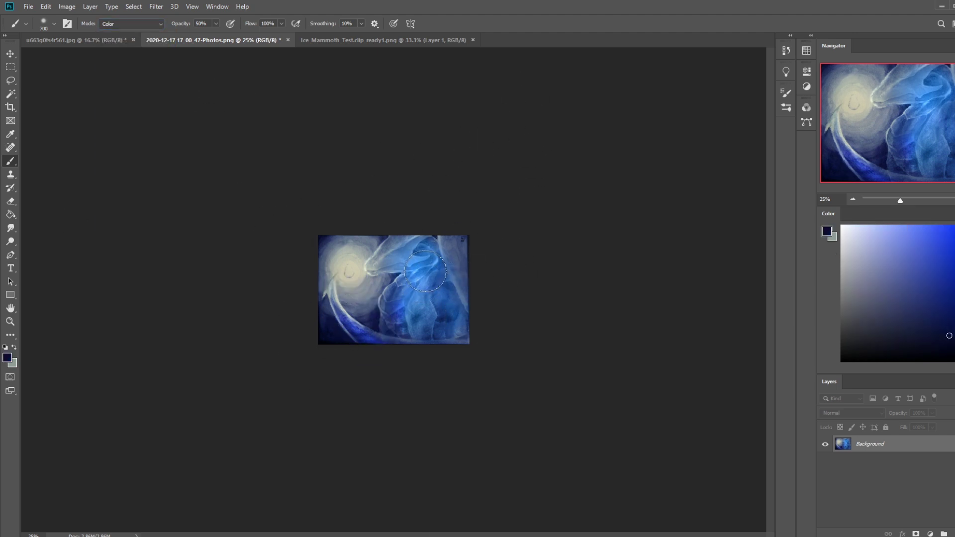
right_click(438, 283)
left_click(458, 348)
left_click(522, 145)
left_click(131, 23)
left_click(114, 29)
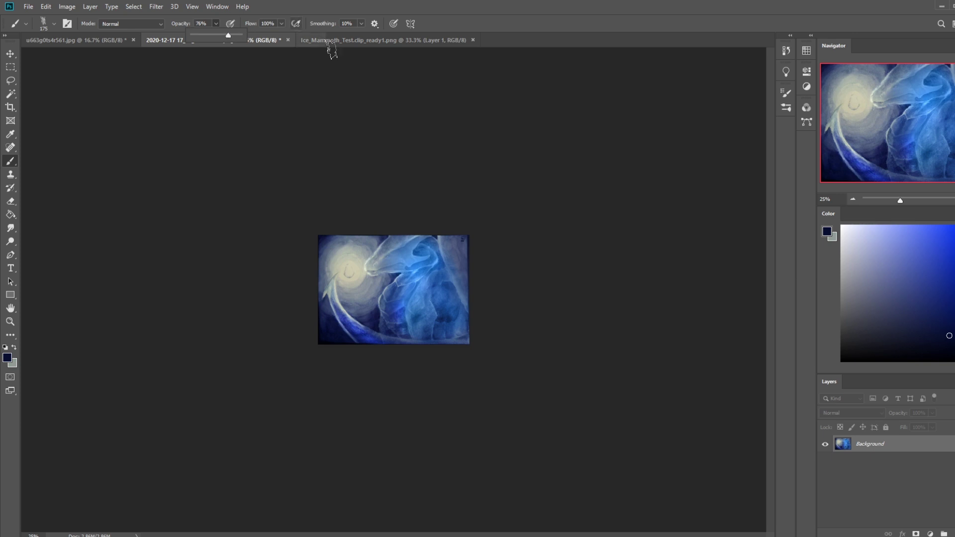
Step: Try navy strokes along the unicorn's right edge, undo them, and resample a lighter blue
mouse_move(456, 220)
left_mouse_down()
mouse_move(452, 211)
mouse_move(445, 227)
mouse_move(465, 299)
left_mouse_up()
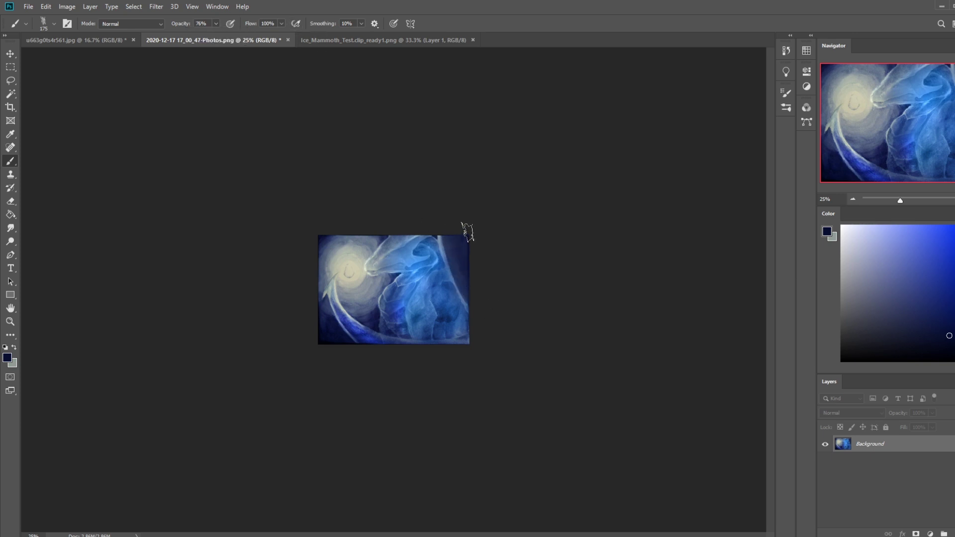
key("ctrl+z")
mouse_move(457, 246)
left_mouse_down()
mouse_move(473, 282)
mouse_move(458, 259)
left_mouse_up()
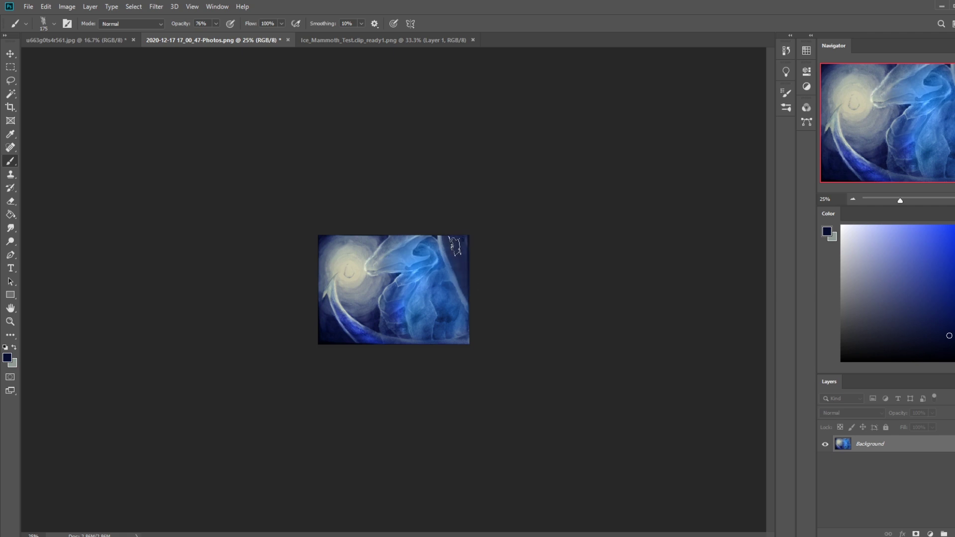
key("alt")
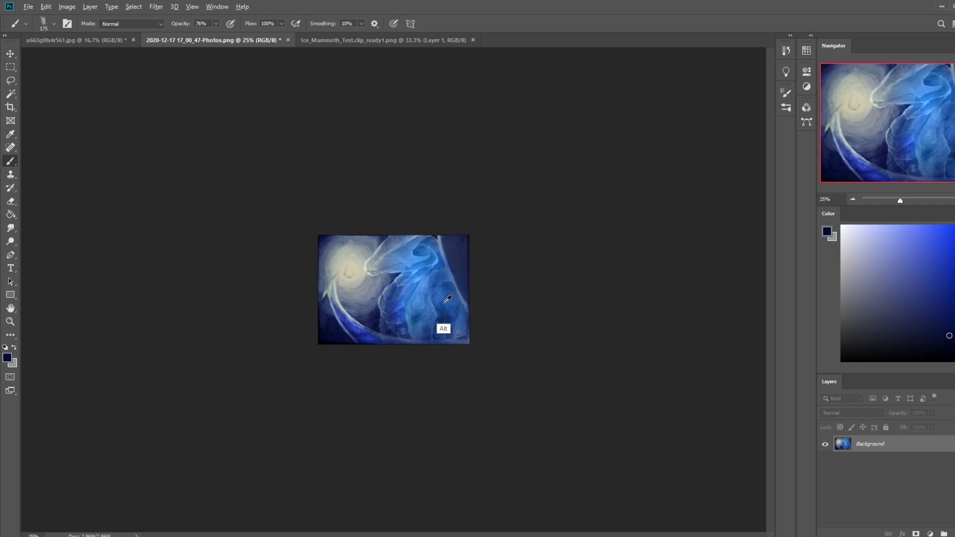
left_click(446, 298, "alt")
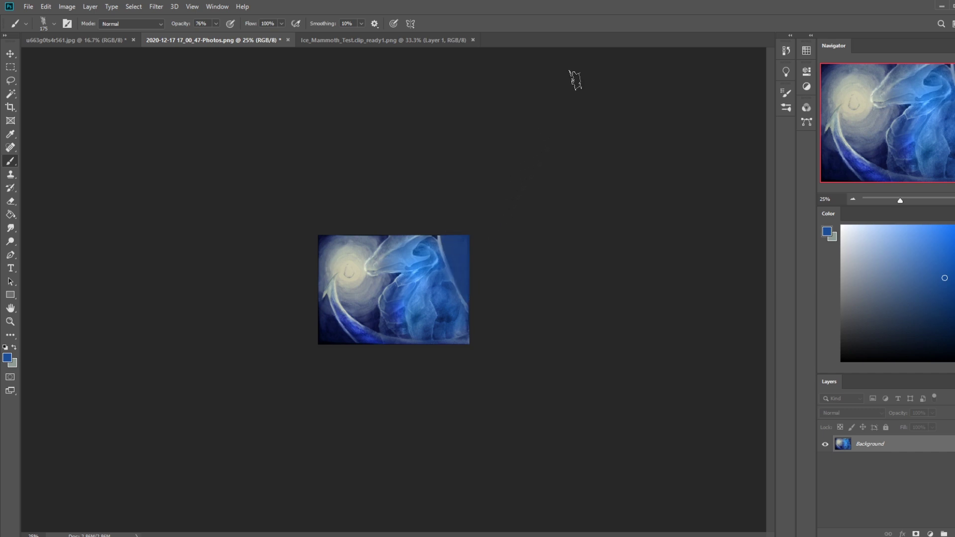
key("ctrl+z")
key("ctrl+z")
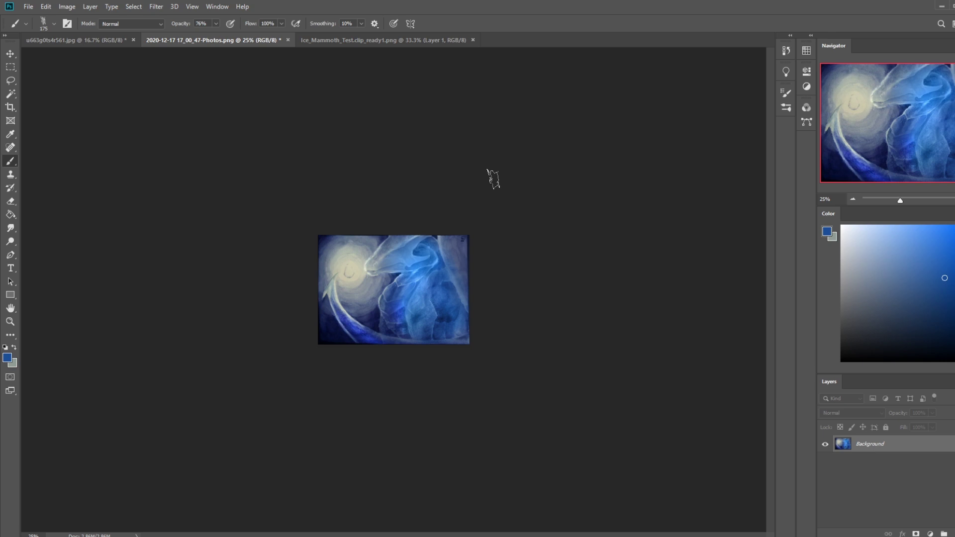
left_click(404, 298, "alt")
Step: Set the brush to Normal mode at 85% opacity, then dodge a patch of the body
left_click(141, 25)
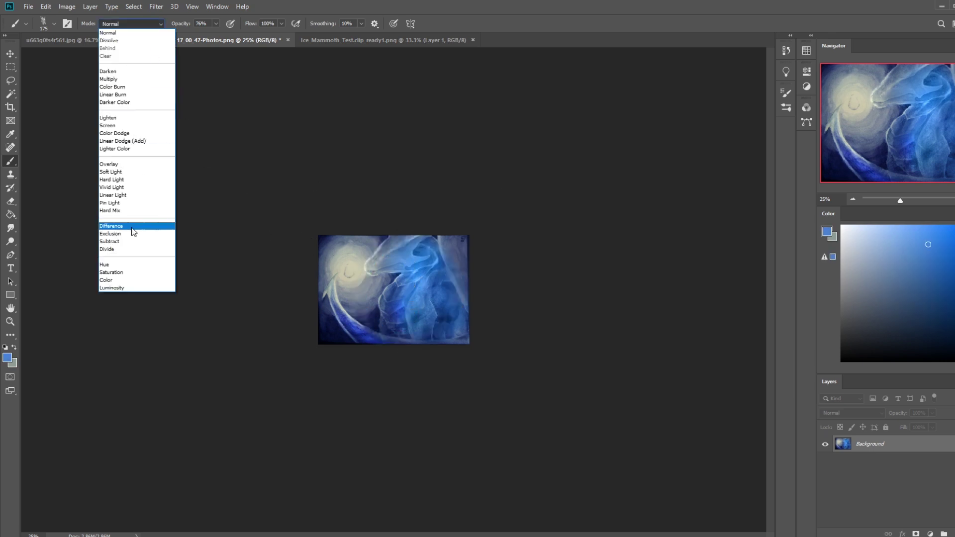
left_click(130, 281)
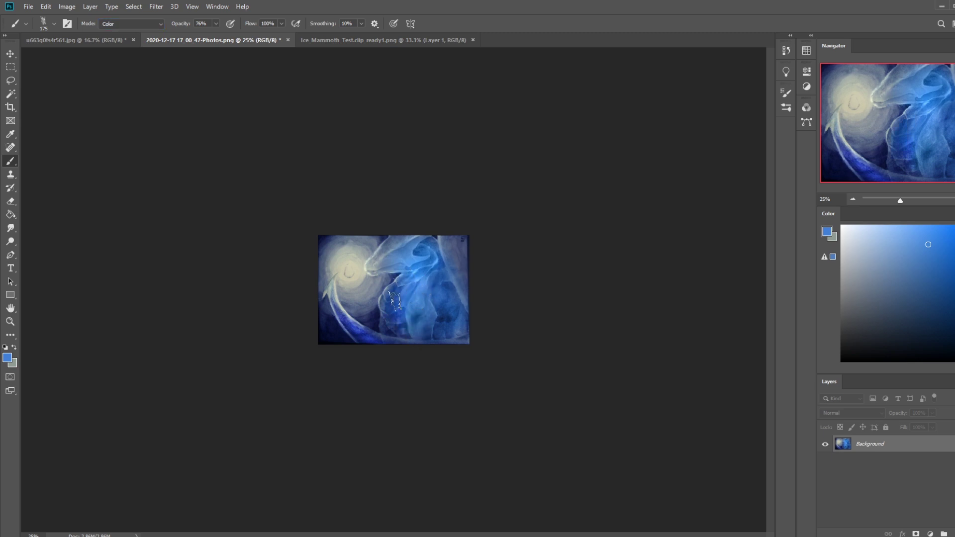
left_click(139, 23)
left_click(140, 34)
left_click_drag(217, 24, 220, 36)
left_click(12, 243)
mouse_move(390, 307)
left_mouse_down()
mouse_move(404, 285)
mouse_move(388, 296)
mouse_move(401, 331)
left_mouse_up()
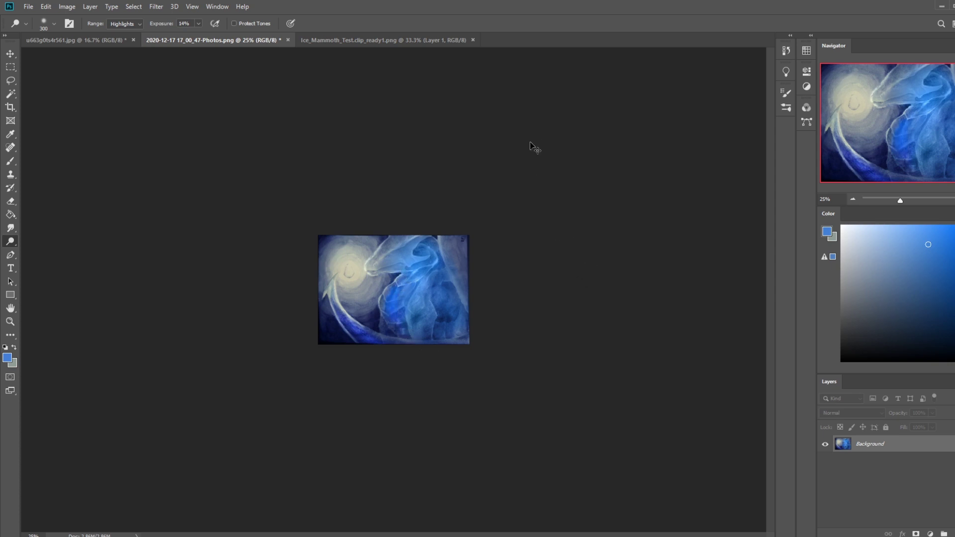
Step: Paint dark navy over the unicorn's right side, toggling undo/redo to compare before and after
key("b")
left_click_drag(890, 317, 951, 321)
mouse_move(440, 296)
left_mouse_down()
mouse_move(442, 310)
mouse_move(456, 298)
left_mouse_up()
key("ctrl+z")
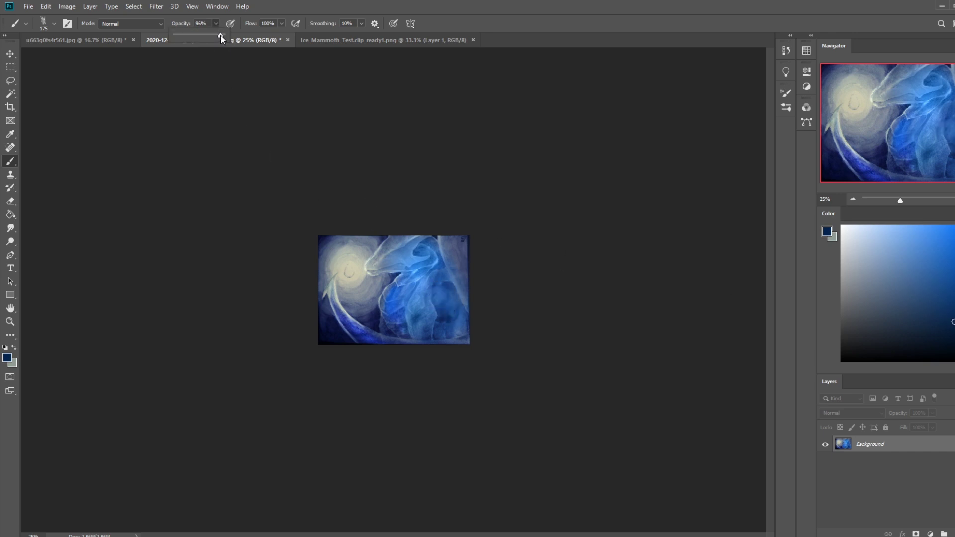
mouse_move(446, 291)
left_mouse_down()
mouse_move(441, 319)
mouse_move(476, 293)
left_mouse_up()
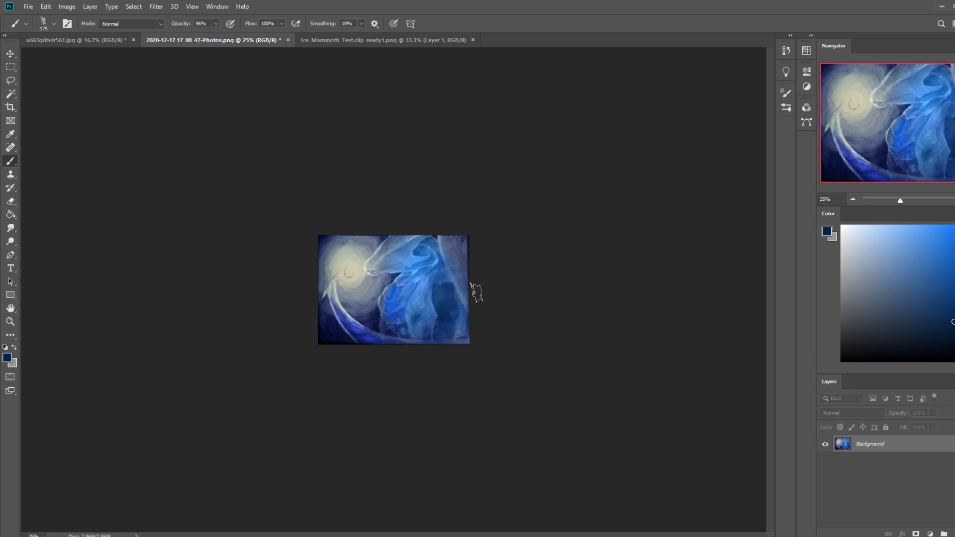
key("ctrl+z")
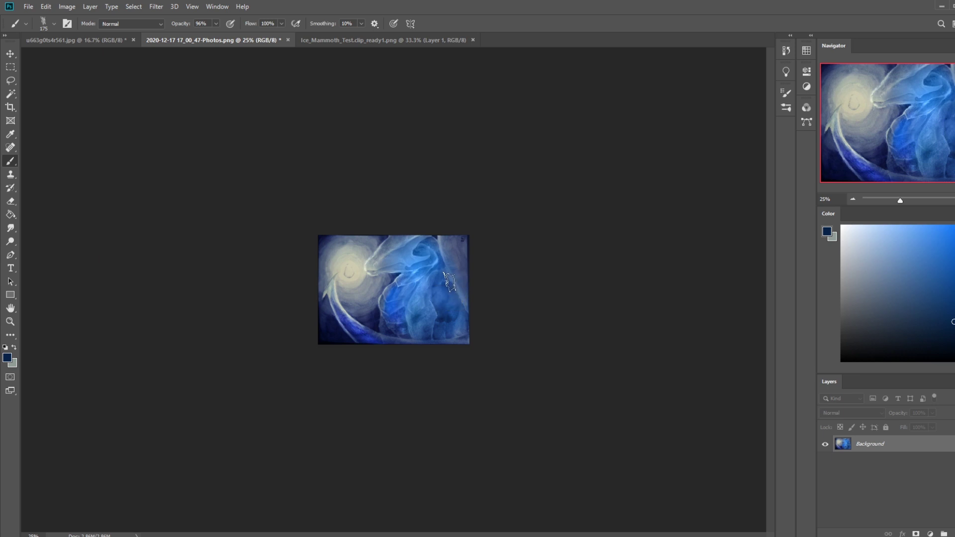
key("ctrl+shift+z")
key("ctrl+z")
key("ctrl+shift+z")
key("ctrl+z")
key("ctrl+shift+z")
key("ctrl+z")
key("ctrl+shift+z")
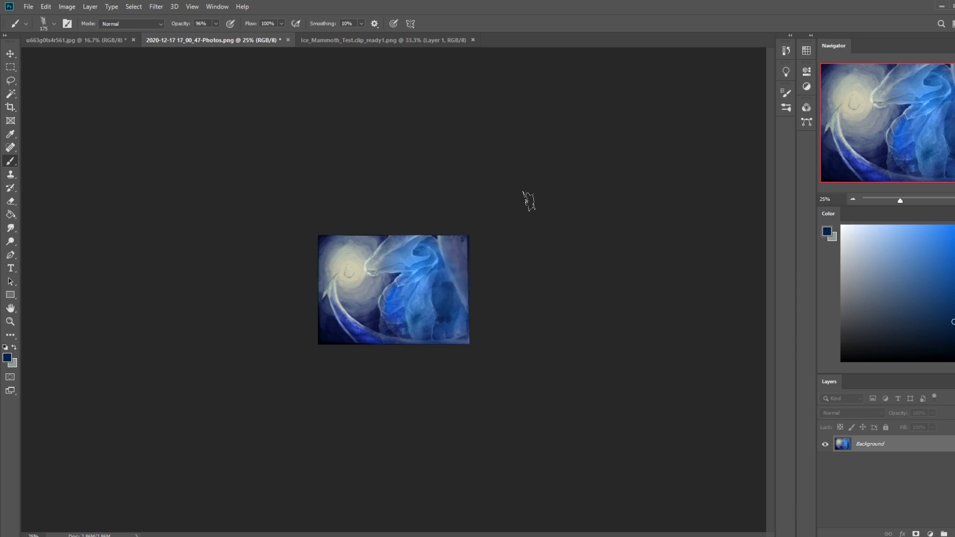
Step: Dodge the blue body area and dab bright highlights onto the unicorn's nose
left_click(10, 241)
mouse_move(388, 290)
left_mouse_down()
mouse_move(380, 310)
mouse_move(396, 279)
mouse_move(404, 317)
mouse_move(394, 275)
mouse_move(376, 308)
mouse_move(387, 291)
left_mouse_up()
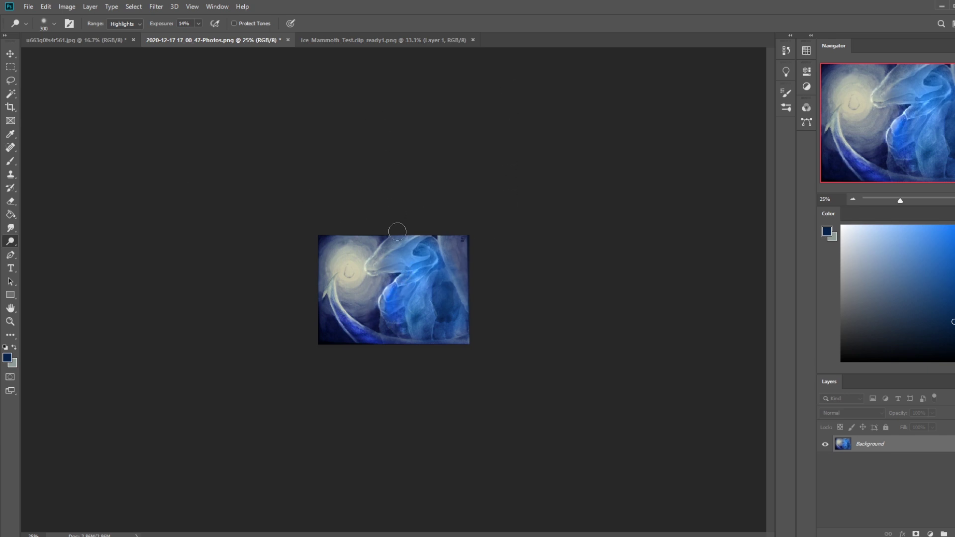
left_click(372, 273)
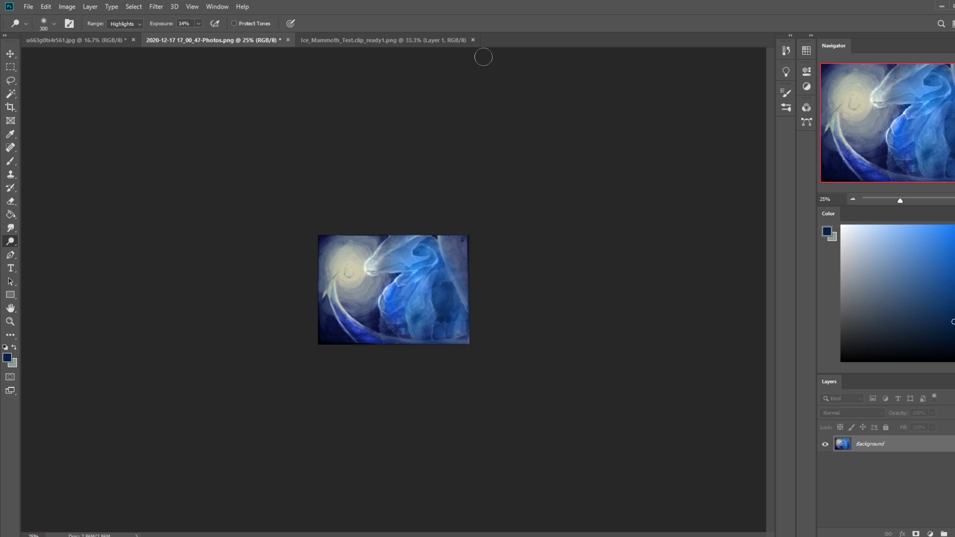
left_click(374, 271)
left_click(377, 269)
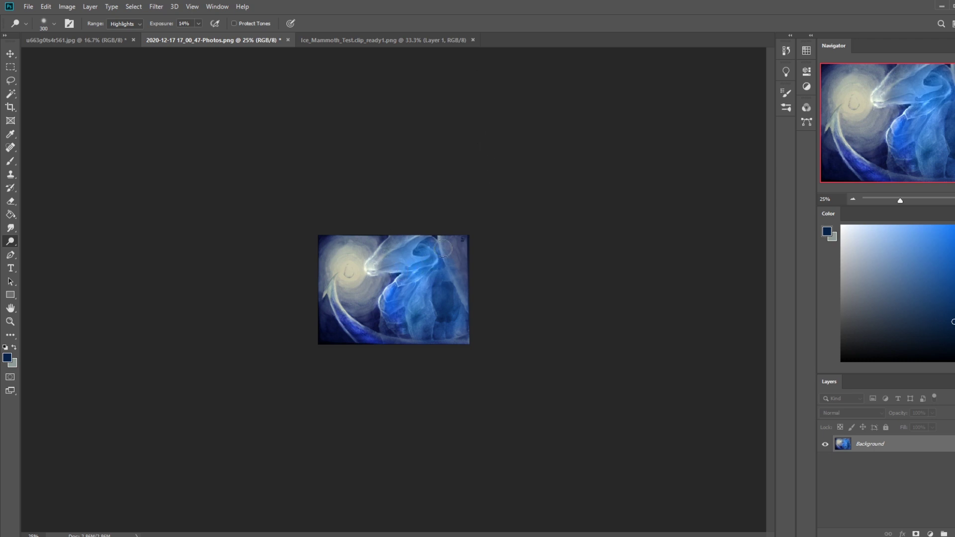
left_click(378, 271)
Step: Refine the nose highlights, undoing and redoing dabs to compare the result
key("ctrl+z")
left_click(371, 268)
left_click(372, 269)
key("ctrl+z")
key("ctrl+shift+z")
key("ctrl+z")
left_click(367, 267)
key("ctrl+z")
key("ctrl+shift+z")
Step: Dodge the unicorn's cheek, open the History panel and select the whole canvas
left_click_drag(389, 283, 381, 333)
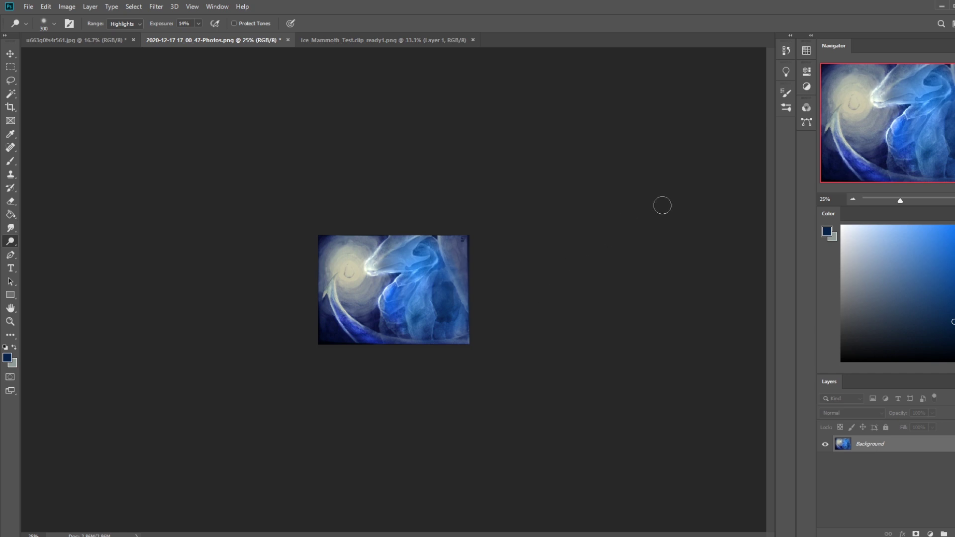
left_click(786, 53)
key("ctrl+a")
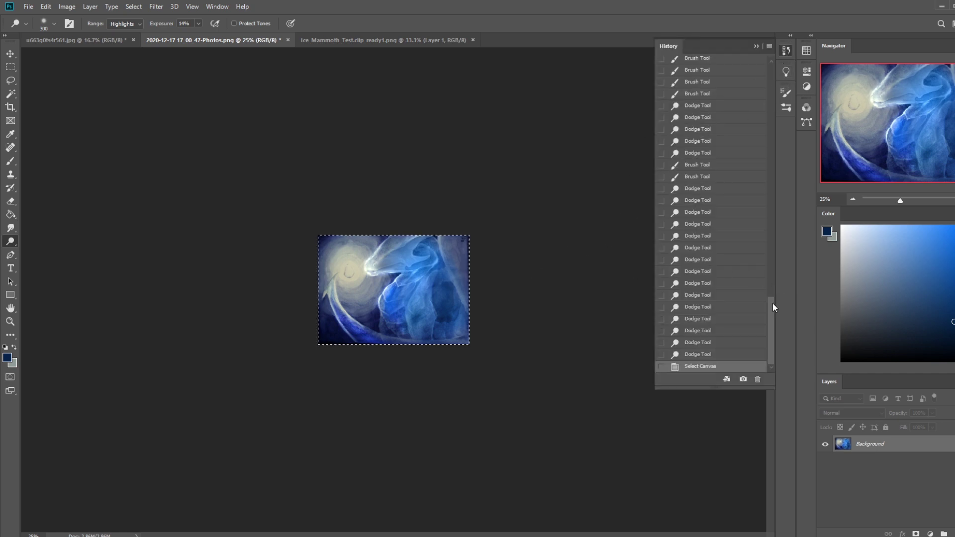
Step: Compare with the original image via the History snapshot, then return to the latest state
mouse_move(771, 303)
left_mouse_down()
mouse_move(800, 89)
mouse_move(780, 282)
mouse_move(792, 357)
left_mouse_up()
left_click(741, 63)
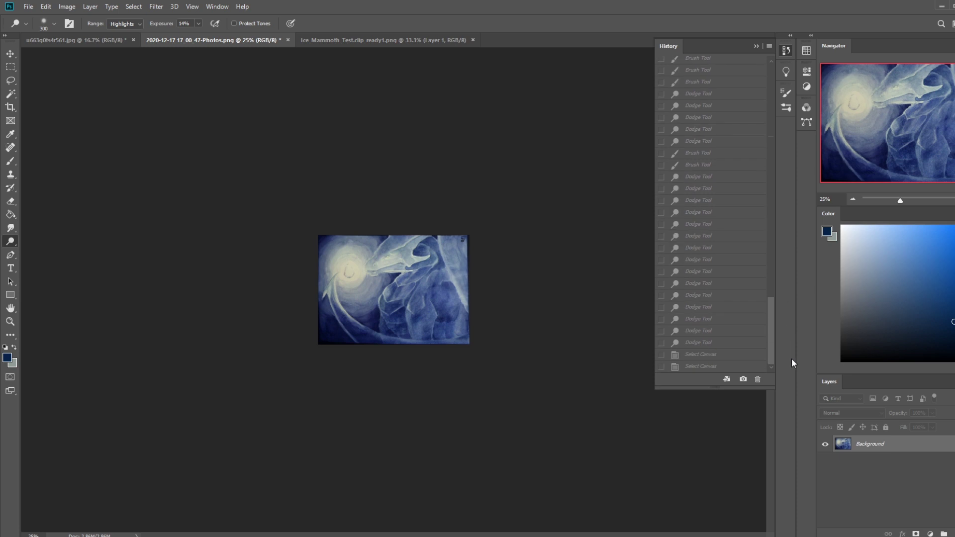
left_click(719, 367)
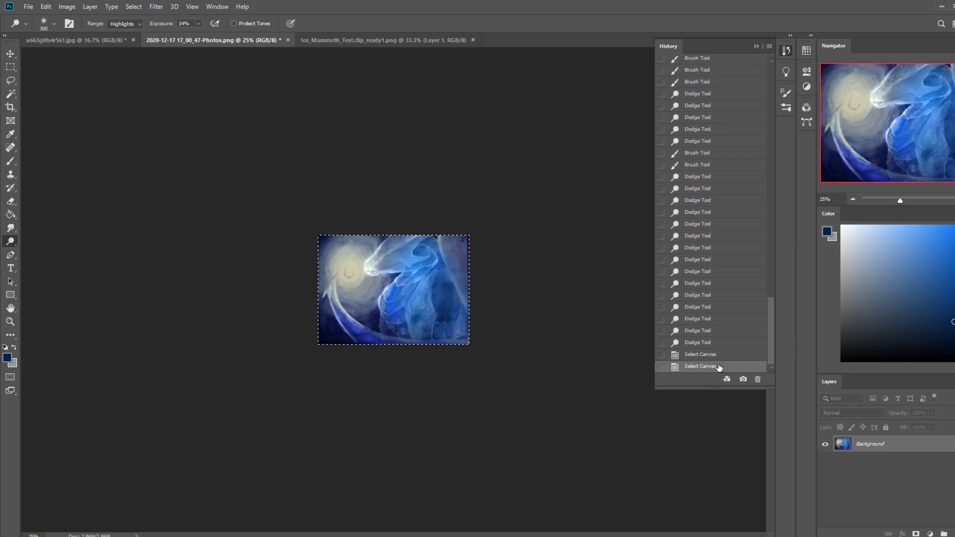
left_click(756, 45)
Step: Dodge a glowing highlight onto the unicorn's head, then switch to the u663g0ts4r561.jpg document
mouse_move(420, 241)
left_mouse_down()
mouse_move(397, 230)
mouse_move(405, 271)
mouse_move(388, 256)
mouse_move(405, 255)
mouse_move(383, 254)
left_mouse_up()
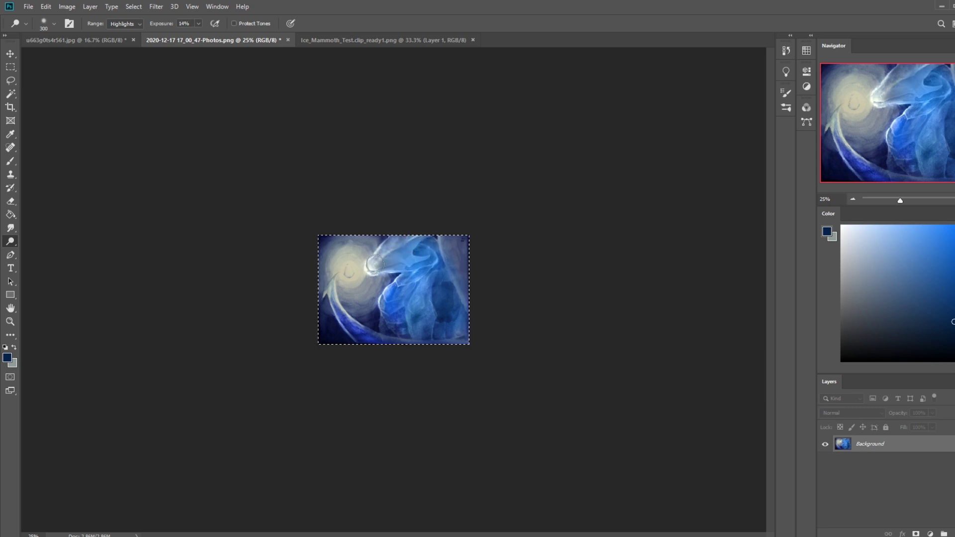
left_click_drag(388, 242, 499, 190)
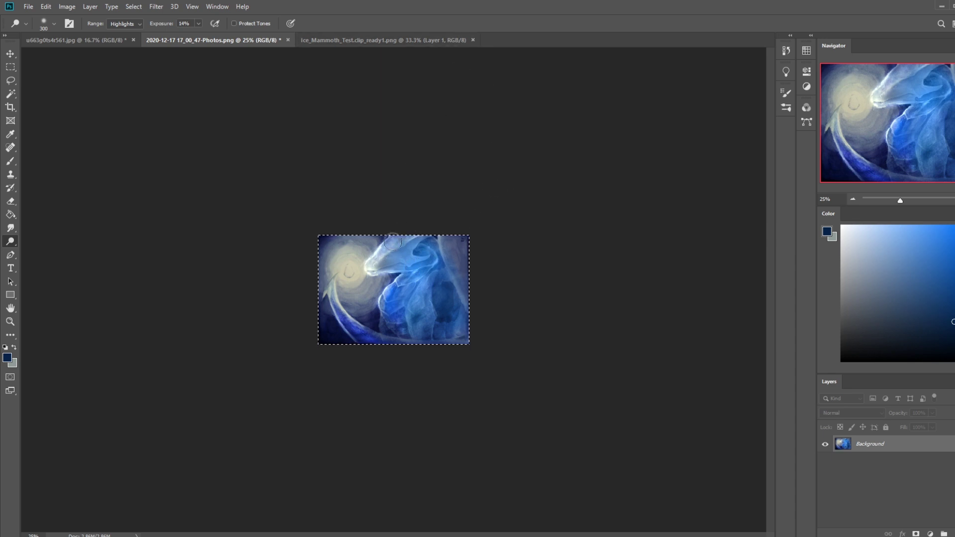
left_click_drag(379, 257, 537, 209)
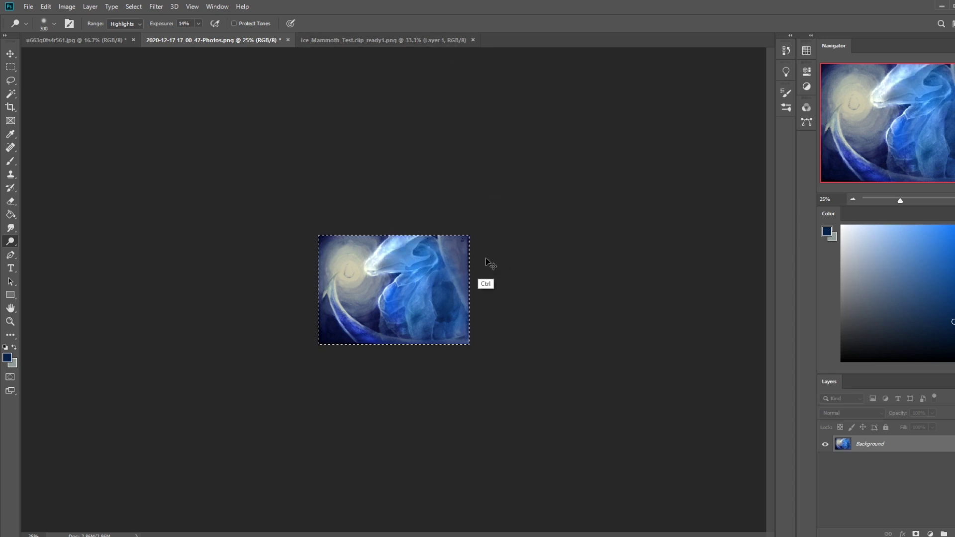
left_click(12, 227)
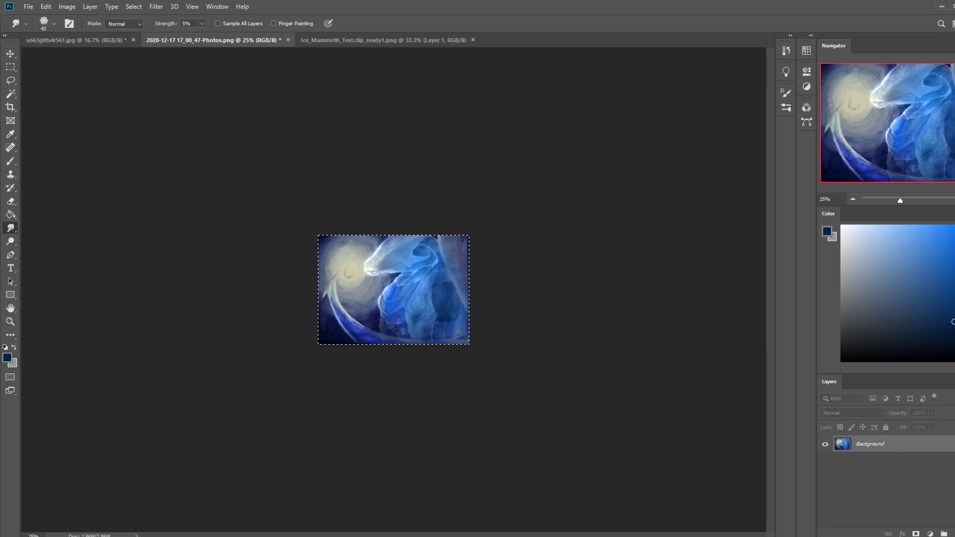
left_click(70, 40)
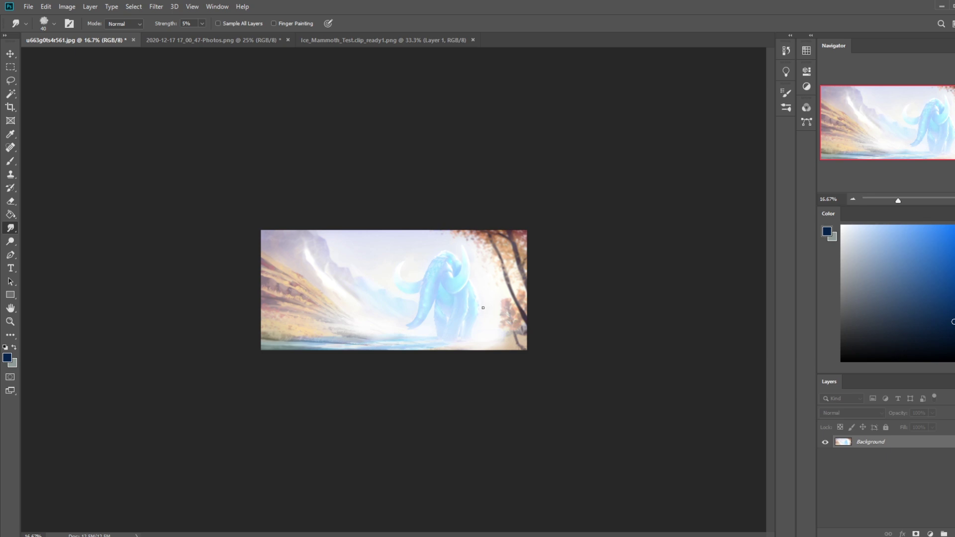
Step: Darken the mammoth landscape with Levels by raising the black input level
key("ctrl+l")
left_click_drag(622, 317, 673, 324)
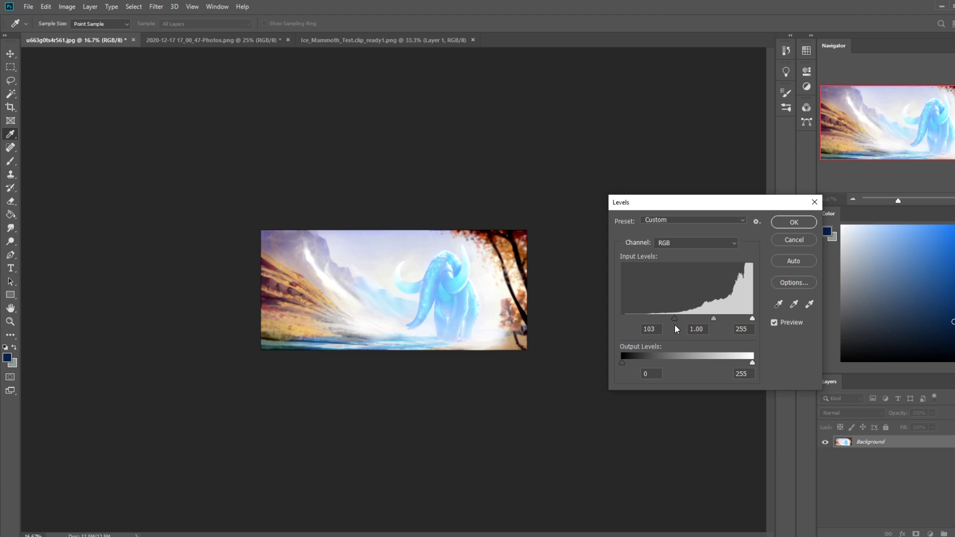
left_click(793, 222)
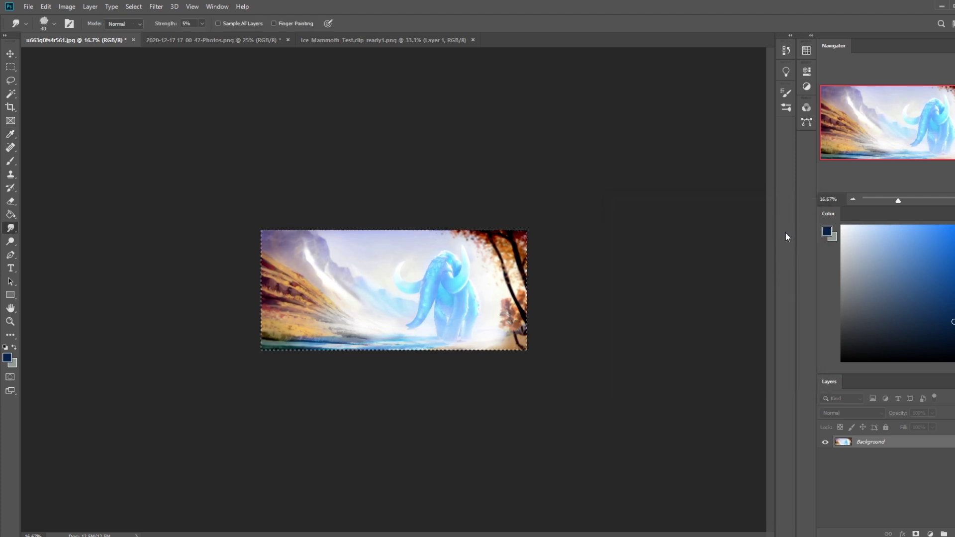
Step: Step back in History to the Flatten Image state and paste the adjusted copy as Layer 1
left_click(786, 52)
left_click(699, 355)
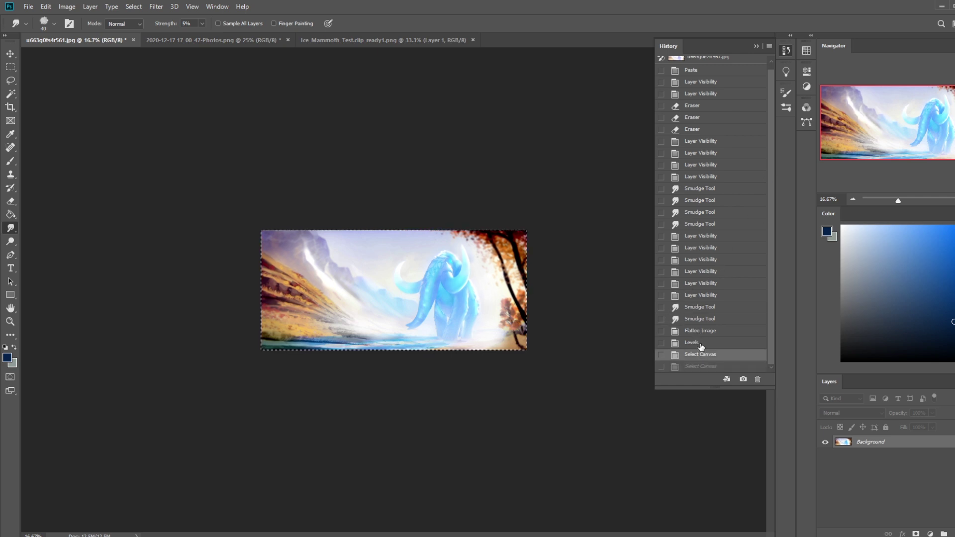
left_click(700, 342)
left_click(701, 331)
key("ctrl+v")
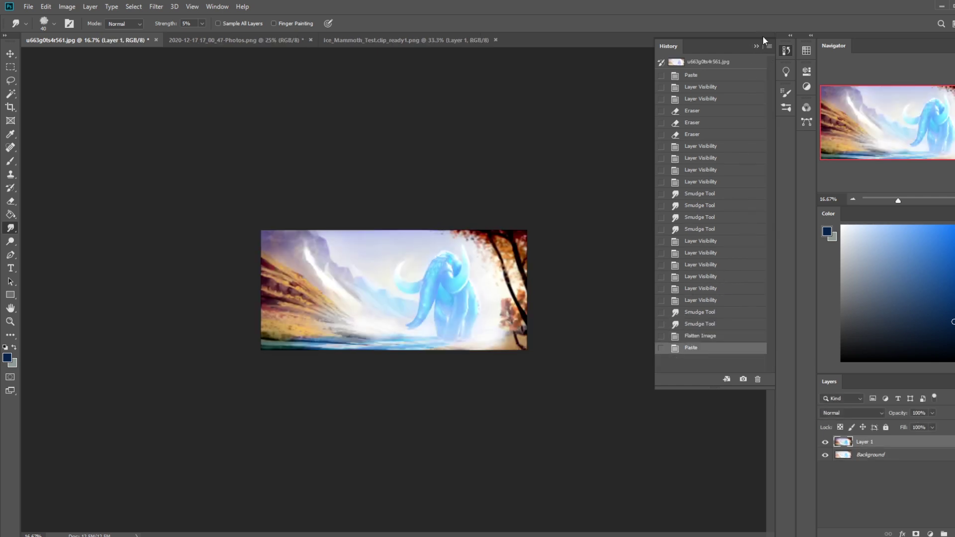
Step: Erase Layer 1's top-right, right edge and left side with a progressively larger soft eraser
left_click(755, 46)
key("e")
key("bracketright")
key("bracketright")
key("bracketright")
key("bracketright")
key("bracketright")
key("bracketright")
left_click_drag(492, 220, 533, 370)
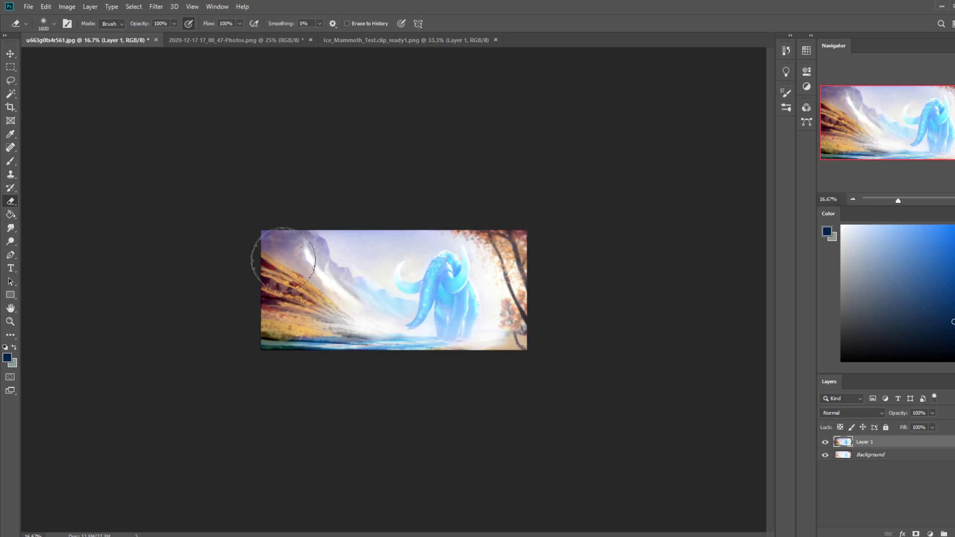
key("bracketright")
key("bracketright")
key("bracketright")
key("bracketright")
key("bracketright")
key("bracketright")
key("bracketright")
key("bracketright")
mouse_move(316, 267)
left_mouse_down()
mouse_move(267, 288)
mouse_move(315, 211)
mouse_move(319, 255)
left_mouse_up()
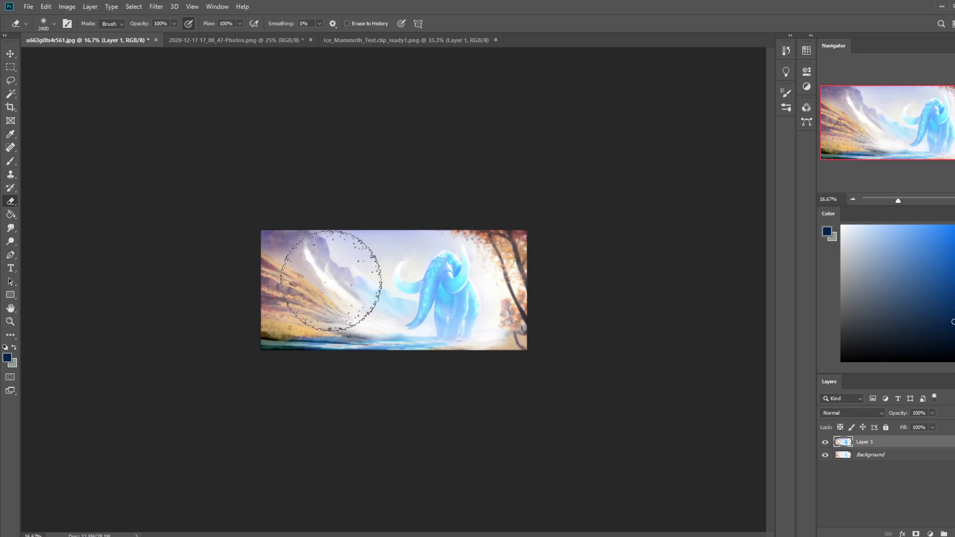
key("bracketright")
key("bracketright")
key("bracketright")
Step: Toggle Layer 1's visibility to compare against the original, zoomed in to 25%
left_click(825, 442)
left_click(825, 442)
key("ctrl+plus")
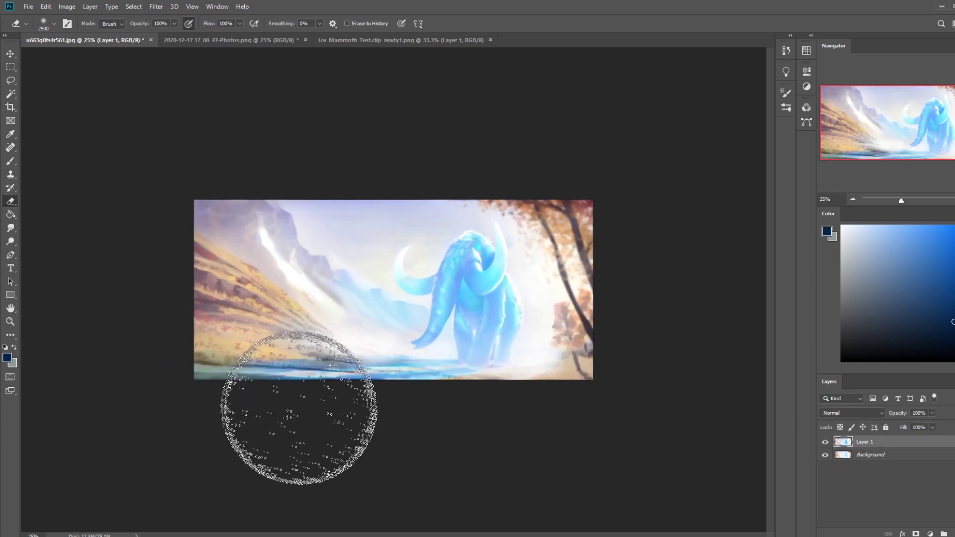
left_click(825, 443)
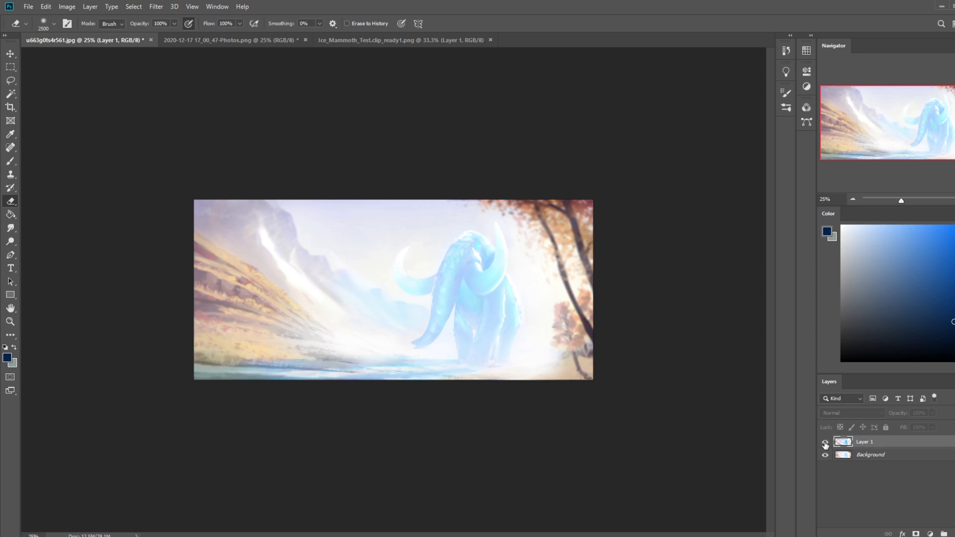
left_click(825, 442)
left_click(825, 443)
left_click(824, 443)
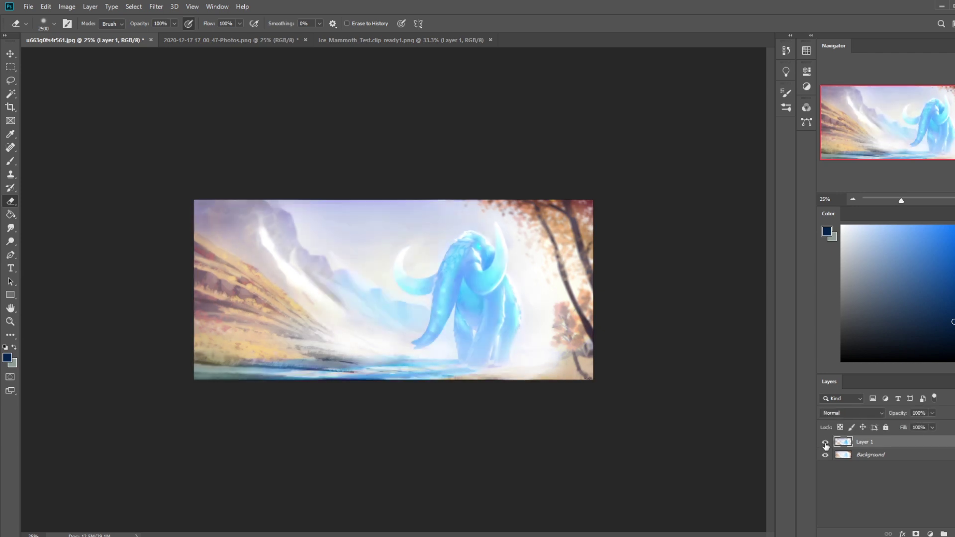
Step: Merge Layer 1 down into the Background and select the whole canvas
right_click(875, 445)
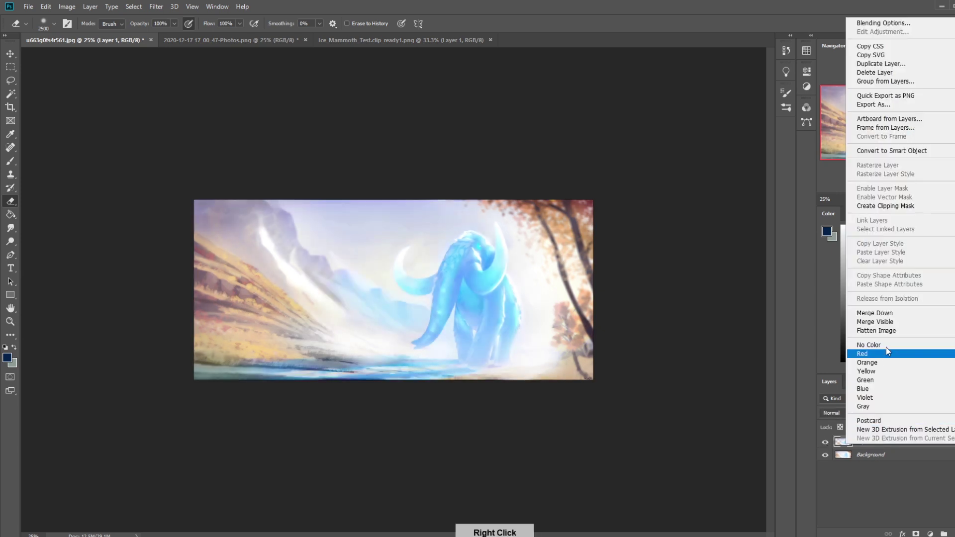
left_click(873, 405)
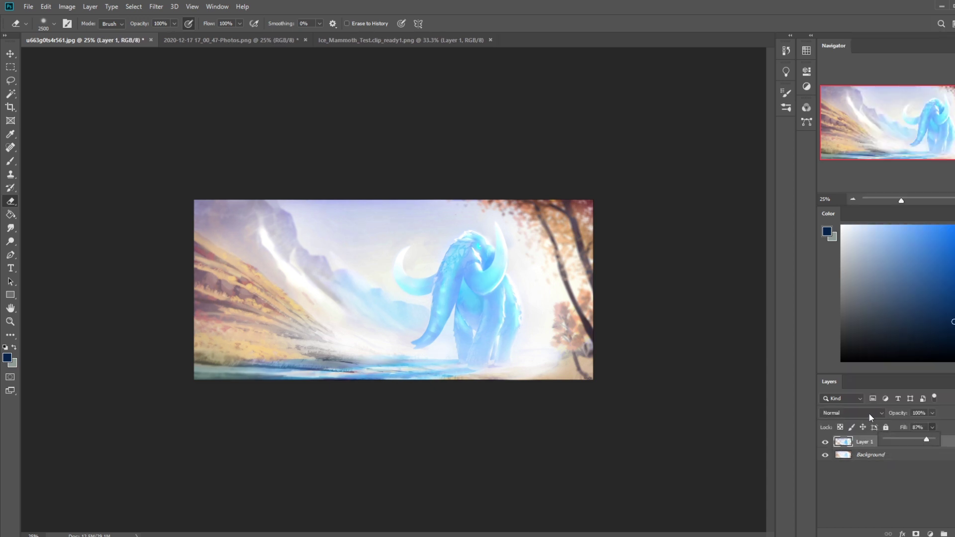
right_click(849, 442)
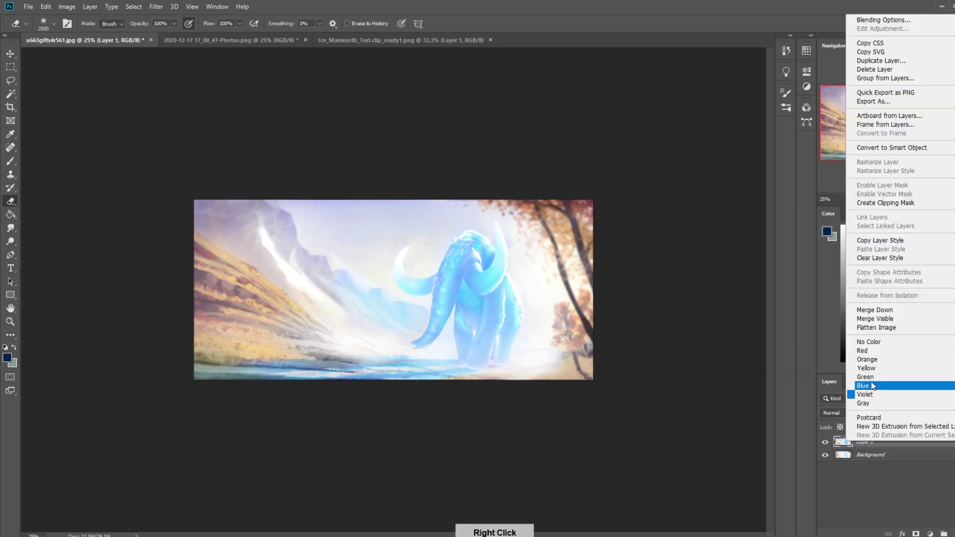
left_click(875, 312)
left_click(853, 449, "ctrl")
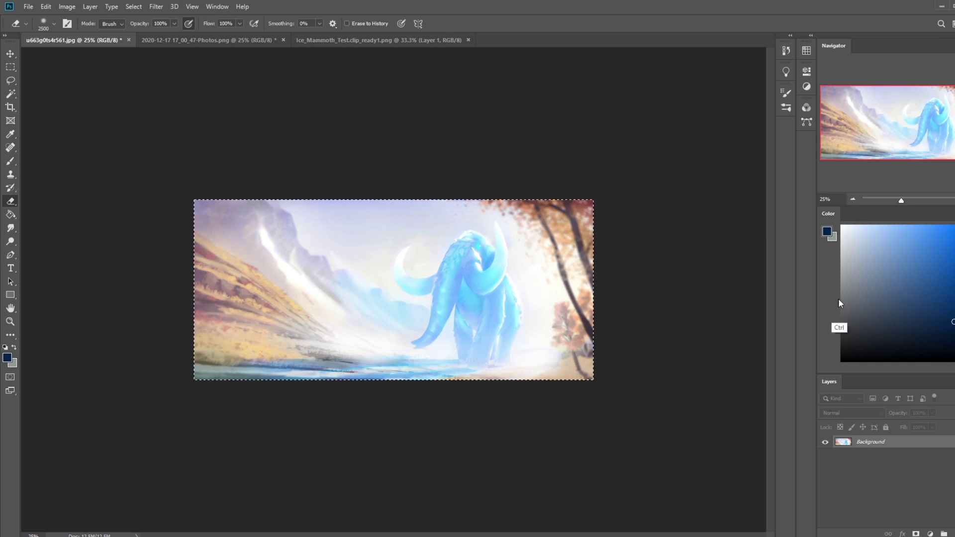
Step: Revert to the original History snapshot, paste the merged copy as Layer 1, and bring up the glacier reference
left_click(789, 47)
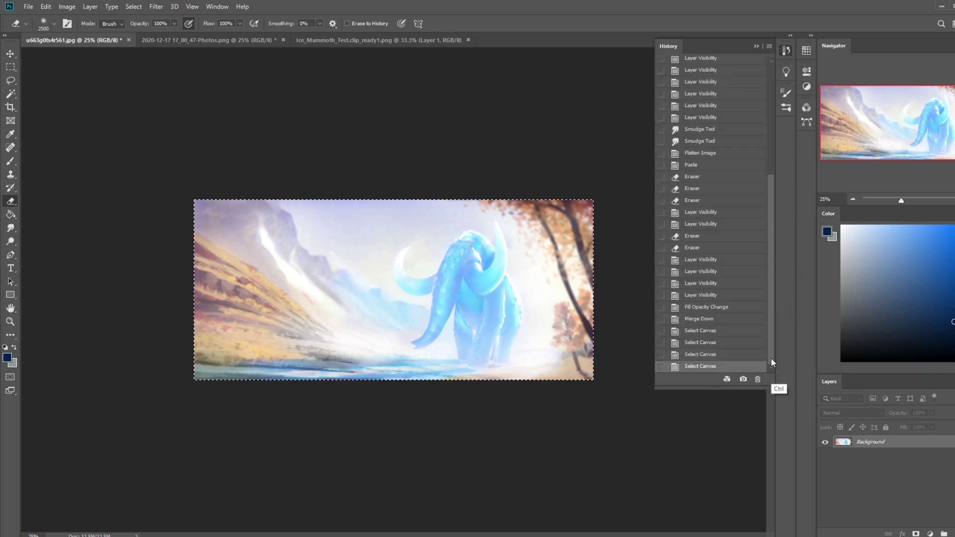
scroll(770, 358, "up", 5)
left_click(744, 67)
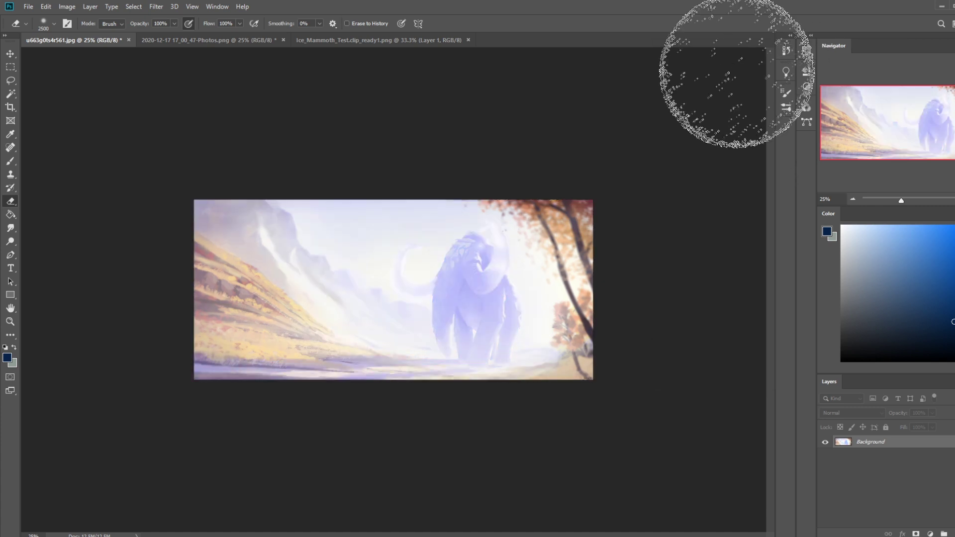
key("ctrl+v")
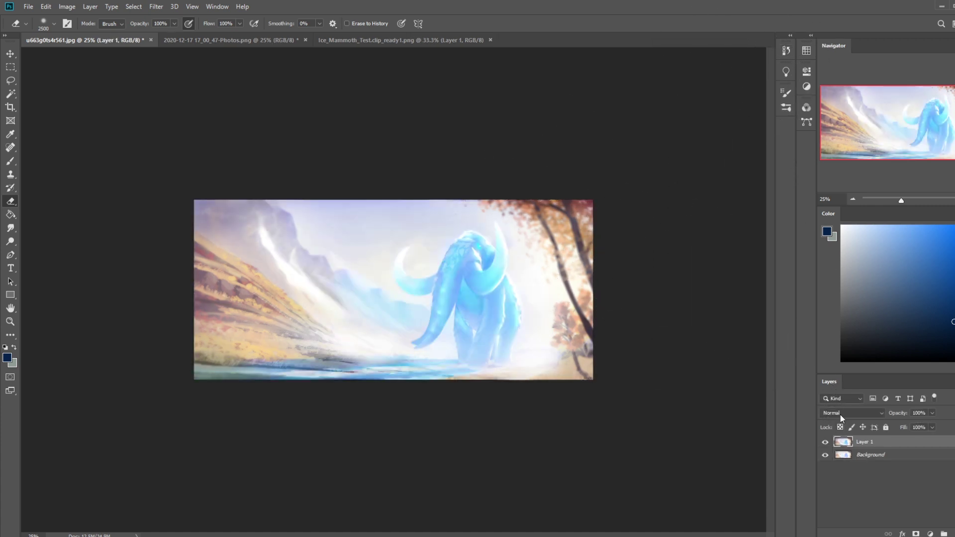
key("alt+Tab")
left_click_drag(694, 72, 723, 73)
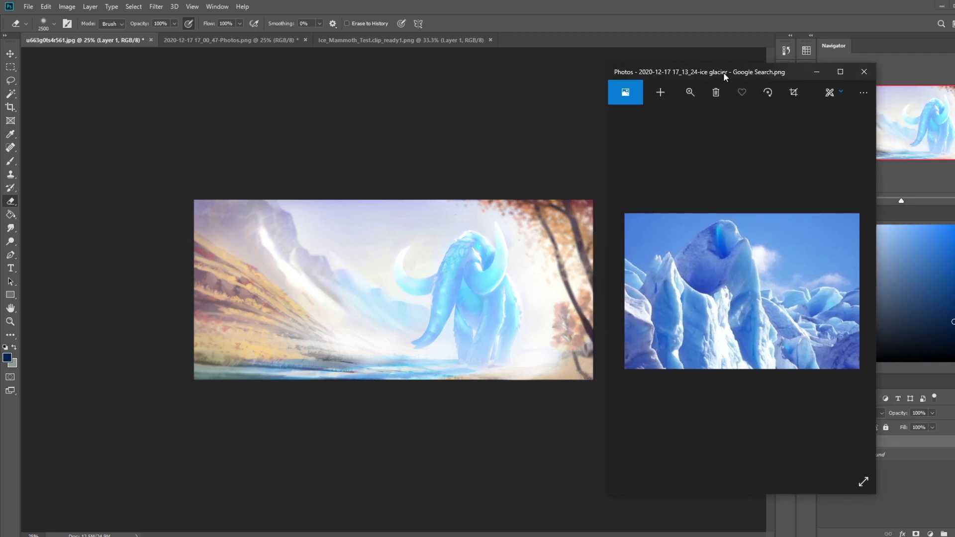
Step: Leave the glacier photo, toggle Layer 1 off and on to compare, then return to the unicorn painting
key("alt+Tab")
left_click(826, 444)
left_click(826, 444)
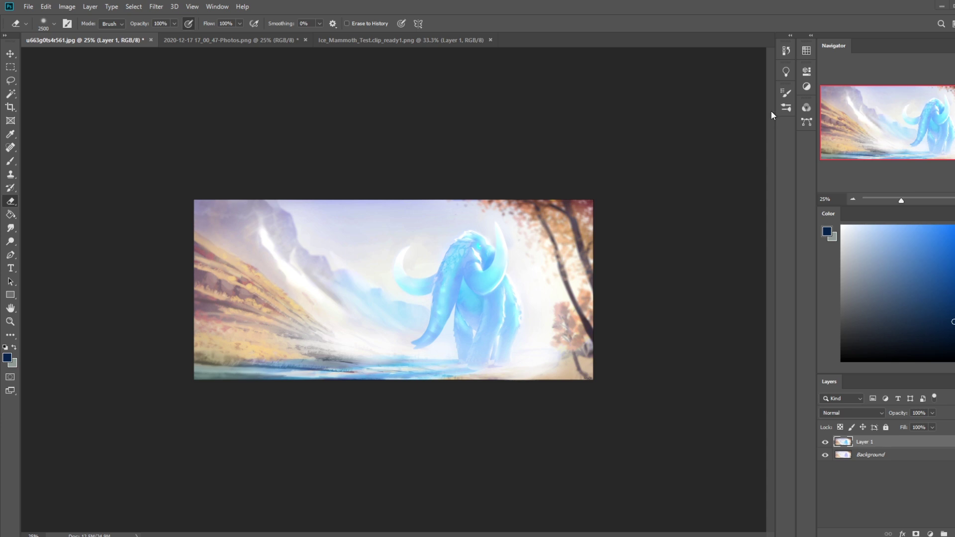
left_click(256, 37)
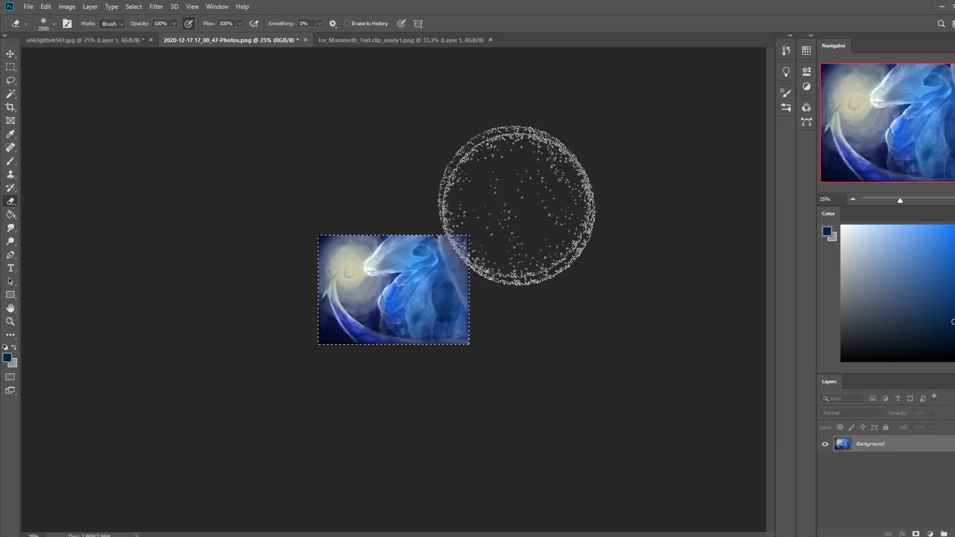
Step: Switch to the Ice_Mammoth_Test document and dodge the mammoth's lower body
left_click(388, 40)
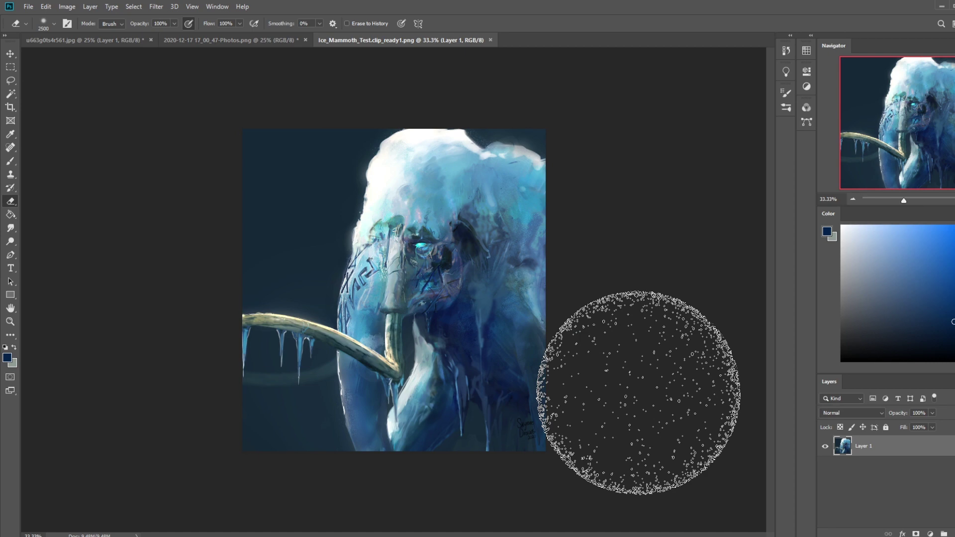
left_click(16, 239)
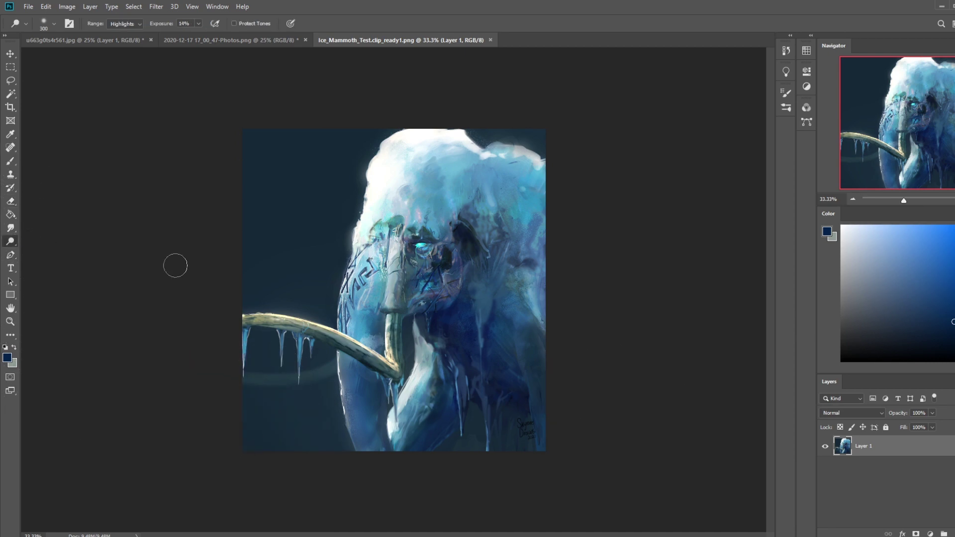
key("bracketright")
key("bracketright")
key("bracketright")
key("bracketright")
key("bracketright")
key("bracketright")
key("bracketright")
key("bracketright")
key("bracketright")
key("bracketright")
key("bracketright")
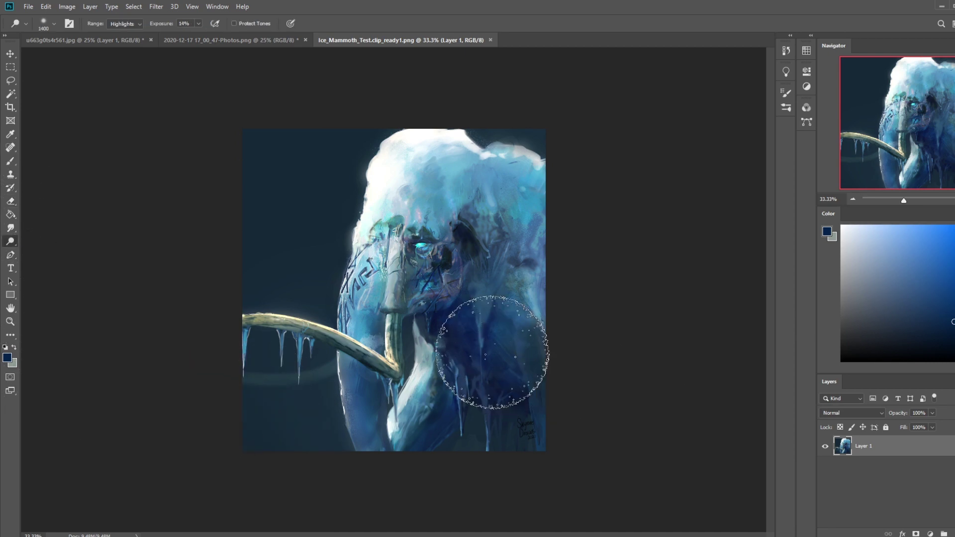
key("bracketleft")
mouse_move(487, 356)
left_mouse_down()
mouse_move(512, 363)
mouse_move(528, 384)
left_mouse_up()
key("bracketleft")
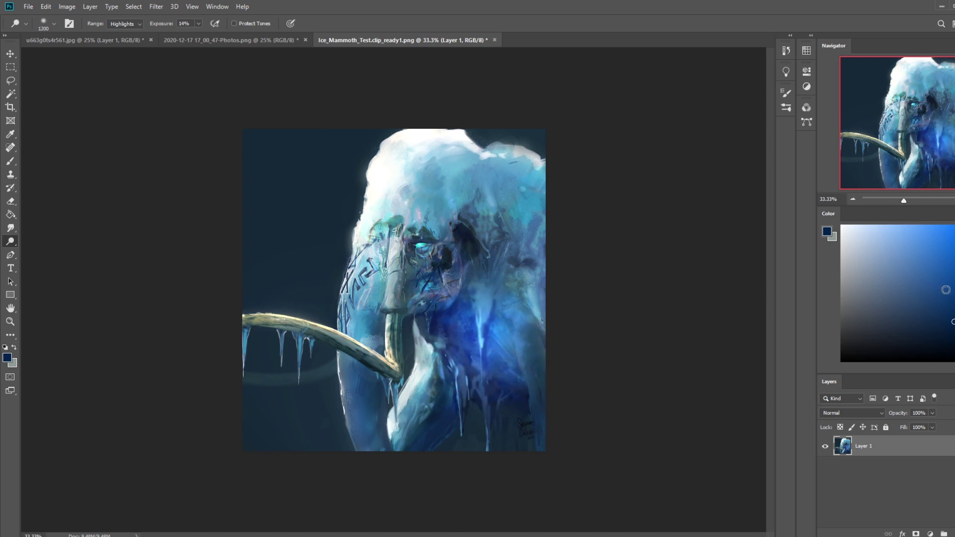
Step: Set up a round Brush enlarged to 1500 painting in Color blend mode
key("b")
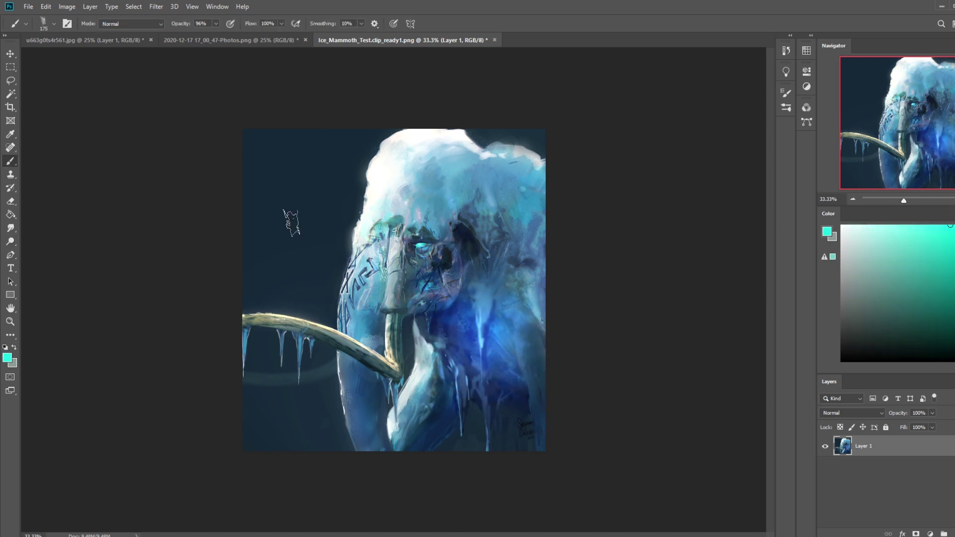
right_click(482, 313)
double_click(484, 282)
key("bracketright")
key("bracketright")
key("bracketright")
key("bracketright")
key("bracketright")
key("bracketright")
left_click(134, 24)
left_click(116, 280)
Step: Tint the mammoth's chest and lower trunk with a more saturated cyan, undoing trial strokes
left_click_drag(492, 340, 500, 318)
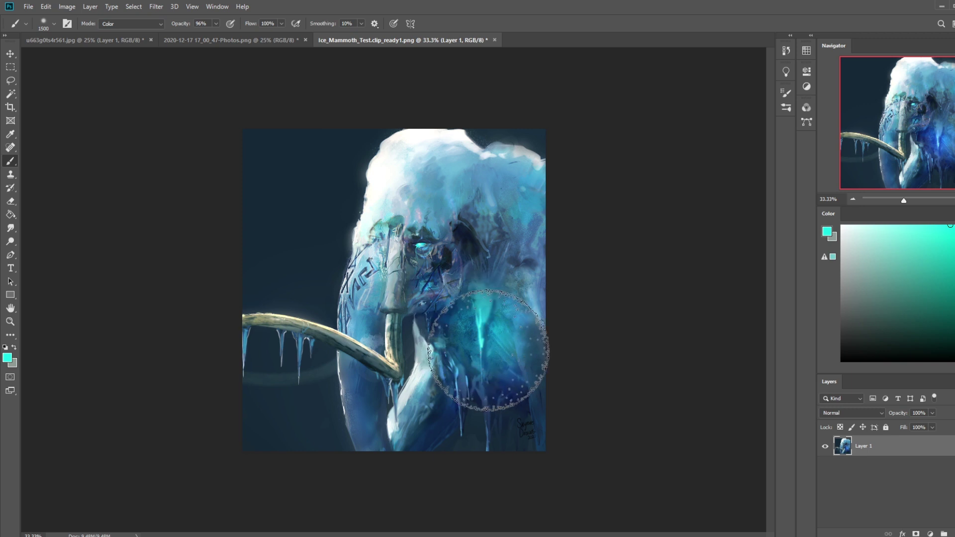
key("ctrl+z")
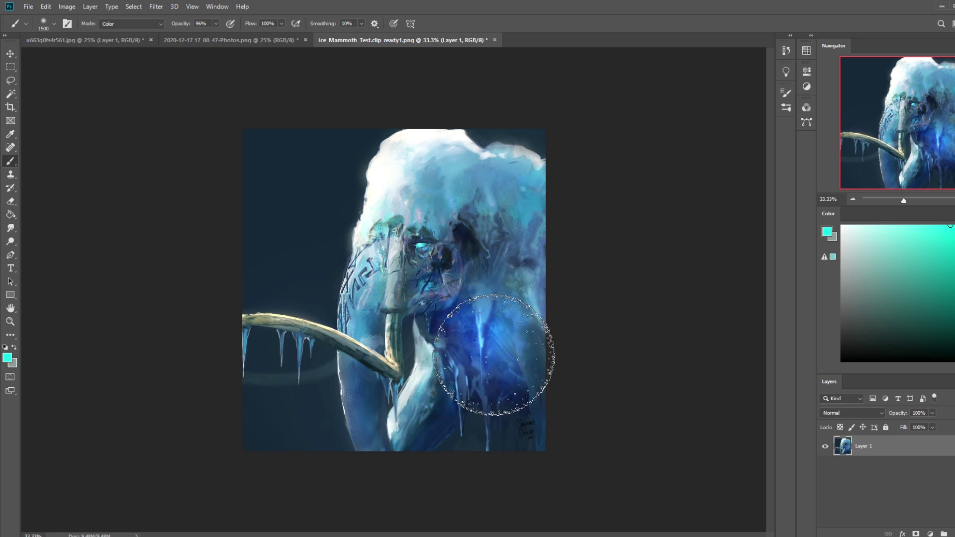
left_click_drag(515, 373, 512, 324)
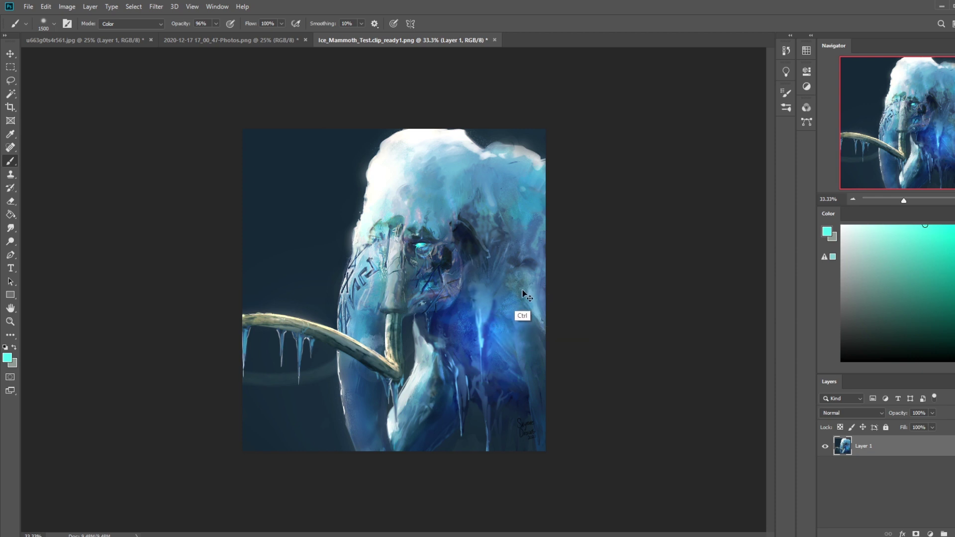
left_click_drag(477, 209, 587, 223)
key("ctrl+z")
left_click(949, 225)
mouse_move(485, 355)
left_mouse_down()
mouse_move(546, 365)
mouse_move(473, 325)
mouse_move(577, 330)
left_mouse_up()
Step: Zoom out to 16.7% and dodge the lower trunk with a 900 brush
key("ctrl")
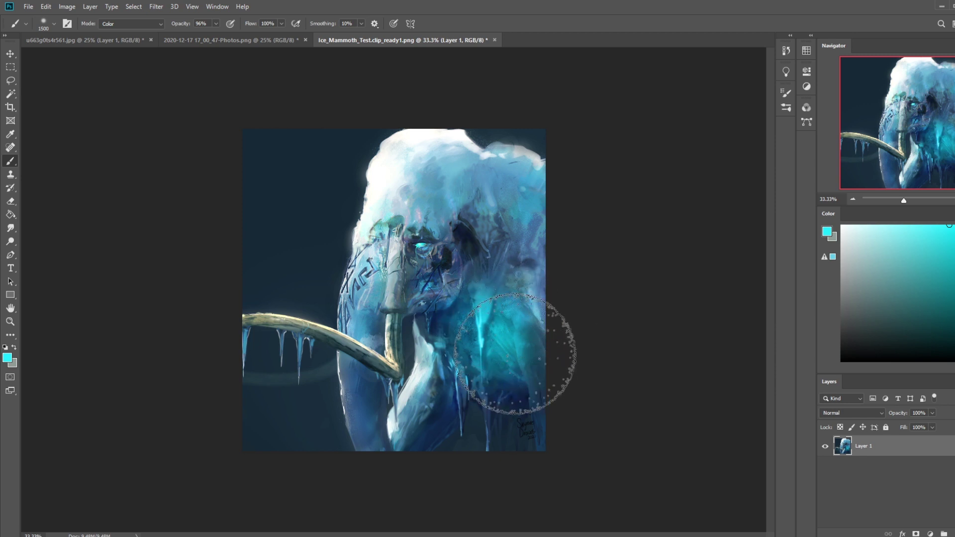
key("ctrl+z")
key("ctrl+minus")
key("bracketleft")
key("bracketleft")
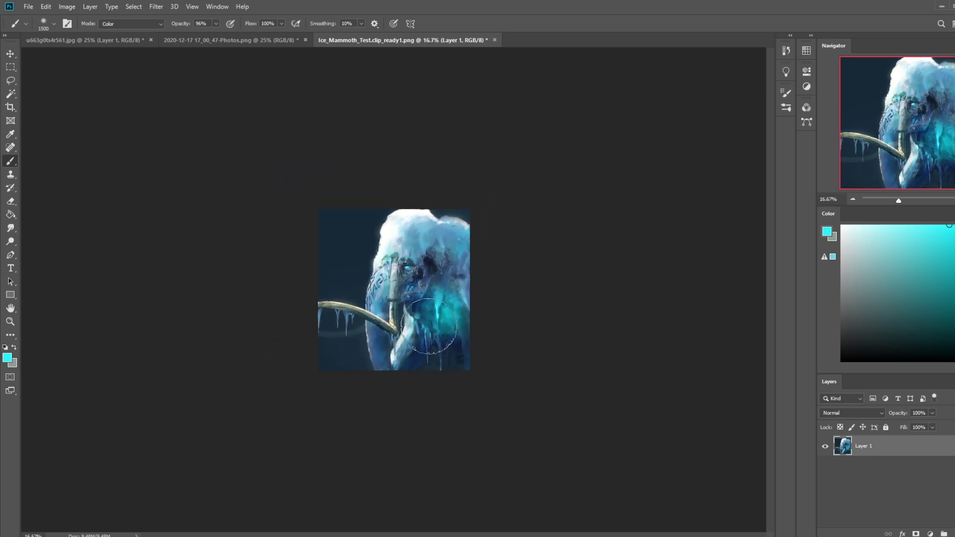
key("bracketleft")
key("bracketleft")
key("bracketleft")
key("bracketleft")
left_click(10, 241)
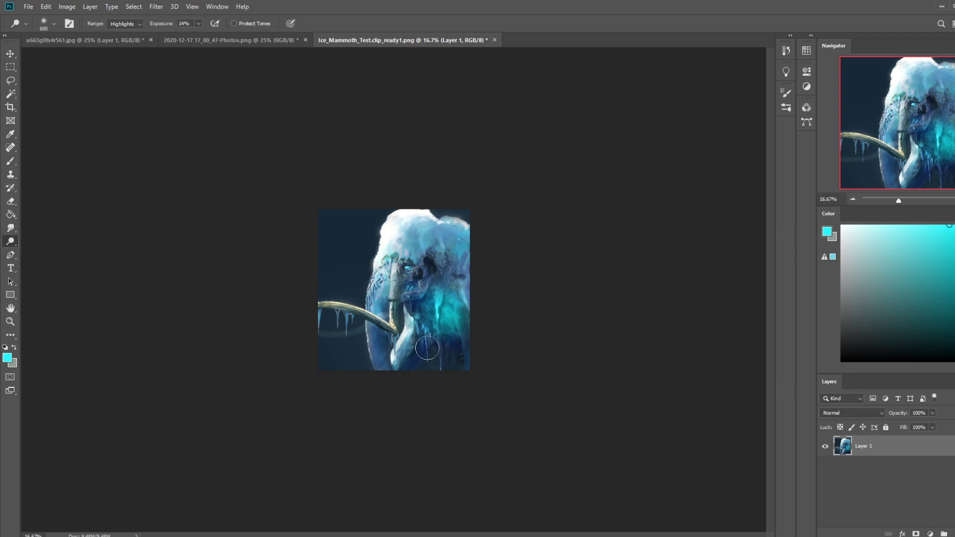
left_click_drag(421, 355, 424, 335)
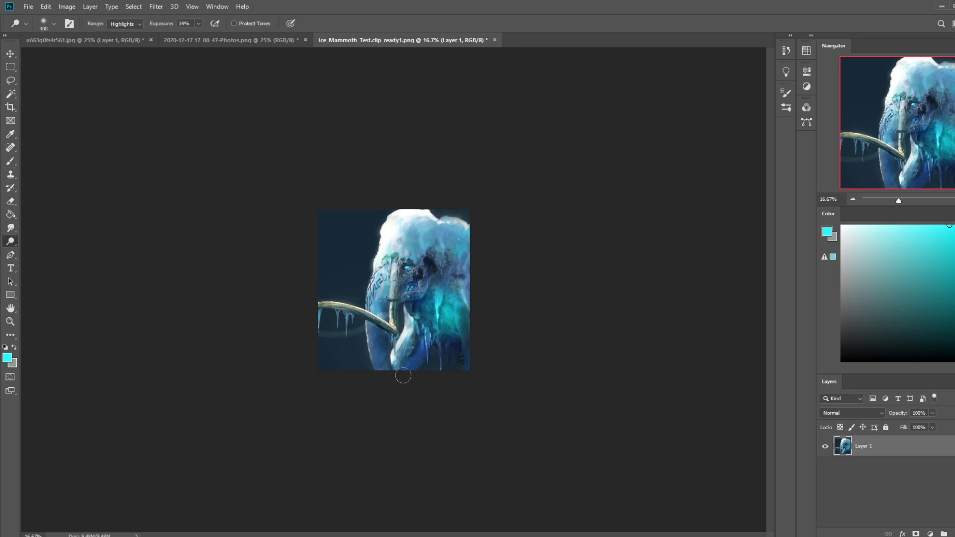
left_click_drag(405, 371, 423, 338)
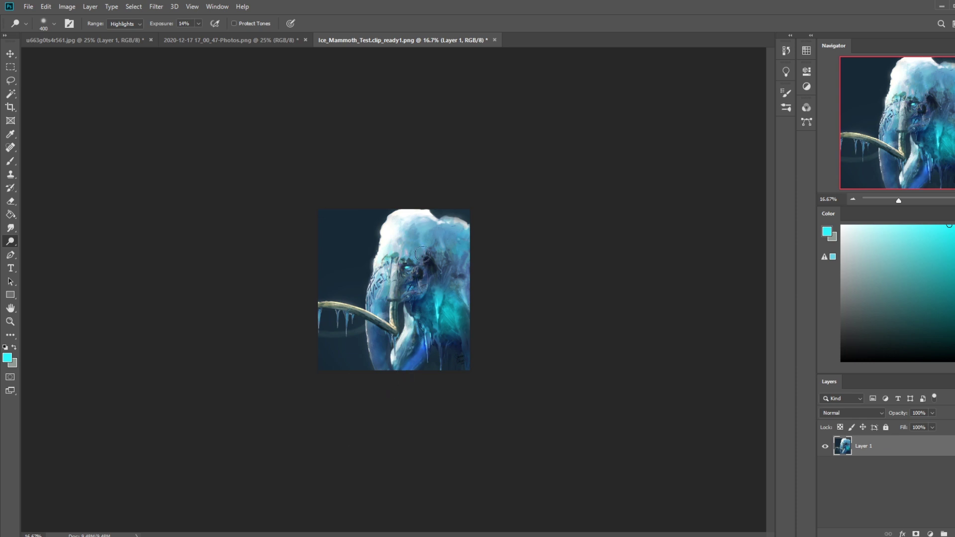
Step: Sample a colour from the mammoth with the Brush and select the whole image
key("b")
left_click(447, 310, "alt")
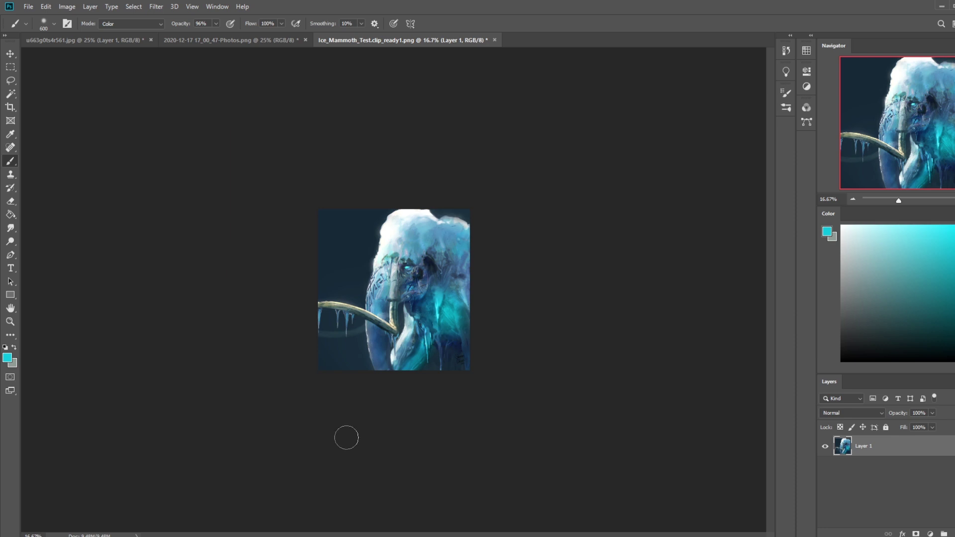
key("ctrl+a")
left_click(785, 52)
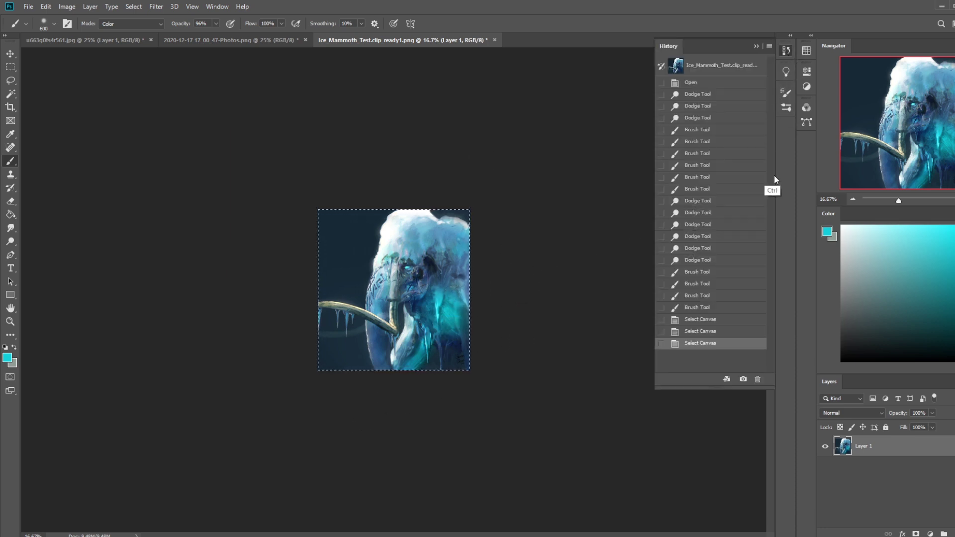
Step: Revert to the original snapshot in History and paste the painted version as Layer 2
left_click(744, 70)
key("ctrl+v")
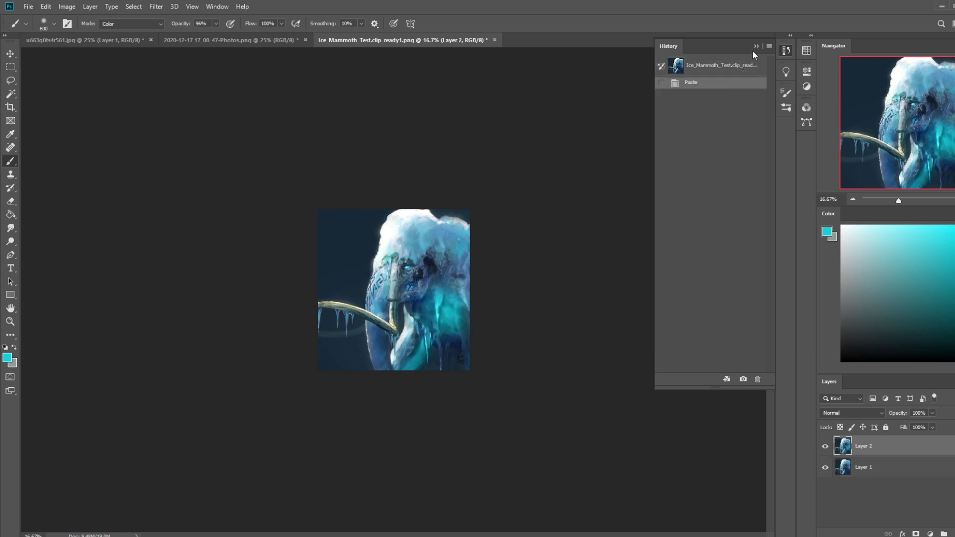
left_click(756, 47)
Step: Erase a patch of Layer 2 with the Dry-Oil eraser enlarged from 80 to 200
key("e")
right_click(466, 253)
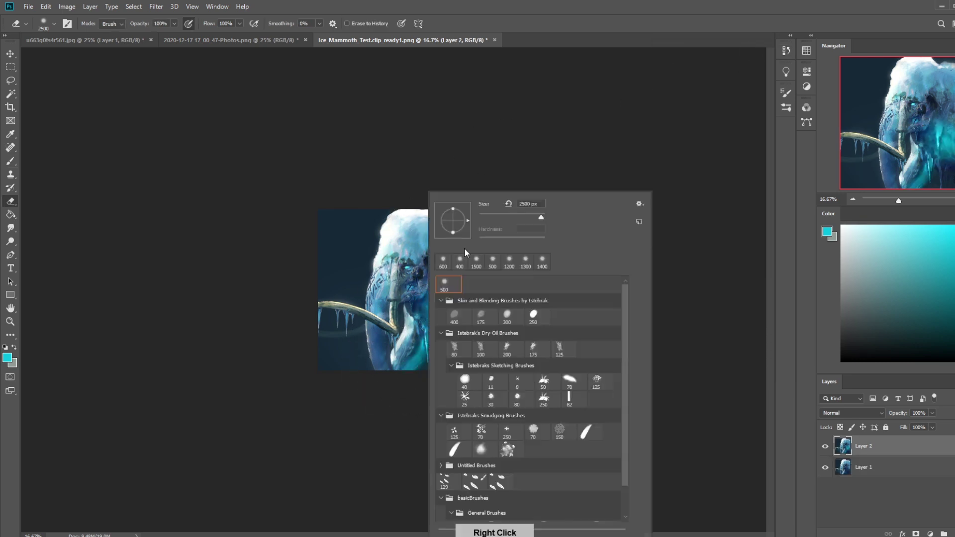
double_click(454, 348)
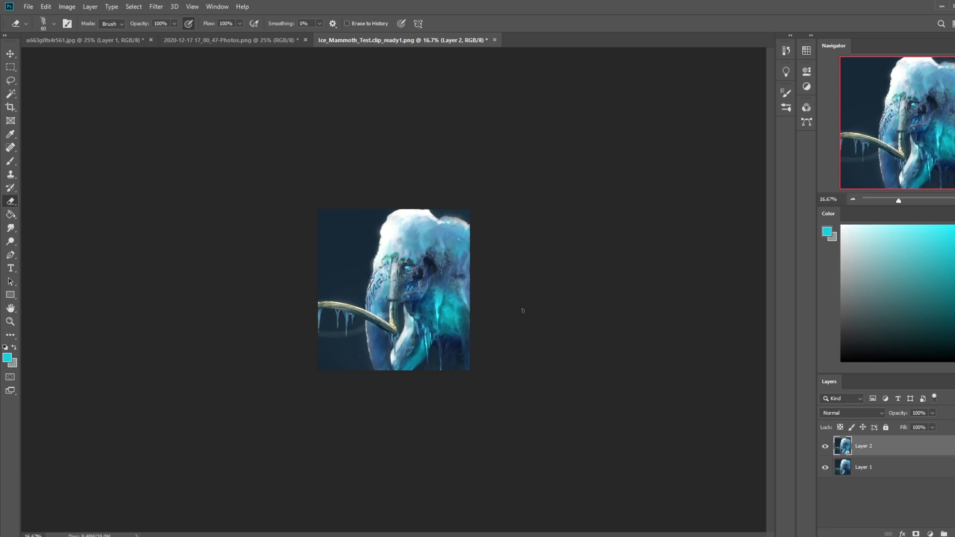
left_click(825, 446)
left_click(824, 446)
left_click(824, 446)
key("bracketright")
left_click(415, 295)
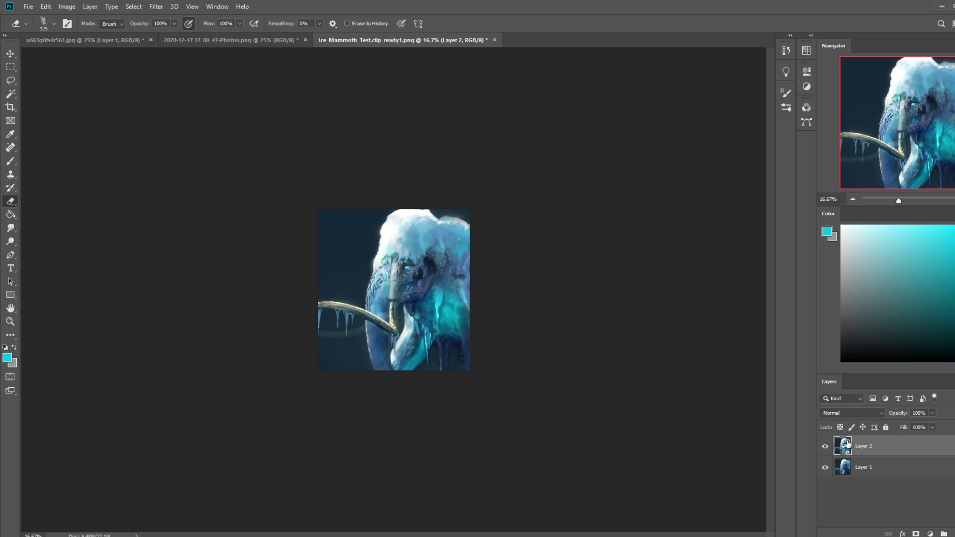
Step: Toggle Layer 2's visibility repeatedly to compare it with the original
left_click(823, 453)
left_click(826, 453)
left_click(828, 452)
left_click(828, 452)
left_click(825, 451)
left_click(828, 449)
Step: Lasso-select the area beside the mammoth's tusk
key("l")
key("shift")
mouse_move(380, 330)
left_mouse_down()
mouse_move(383, 369)
mouse_move(392, 350)
mouse_move(388, 324)
mouse_move(377, 325)
mouse_move(392, 329)
mouse_move(393, 319)
mouse_move(380, 327)
mouse_move(391, 335)
mouse_move(385, 350)
mouse_move(389, 300)
left_mouse_up()
key("shift")
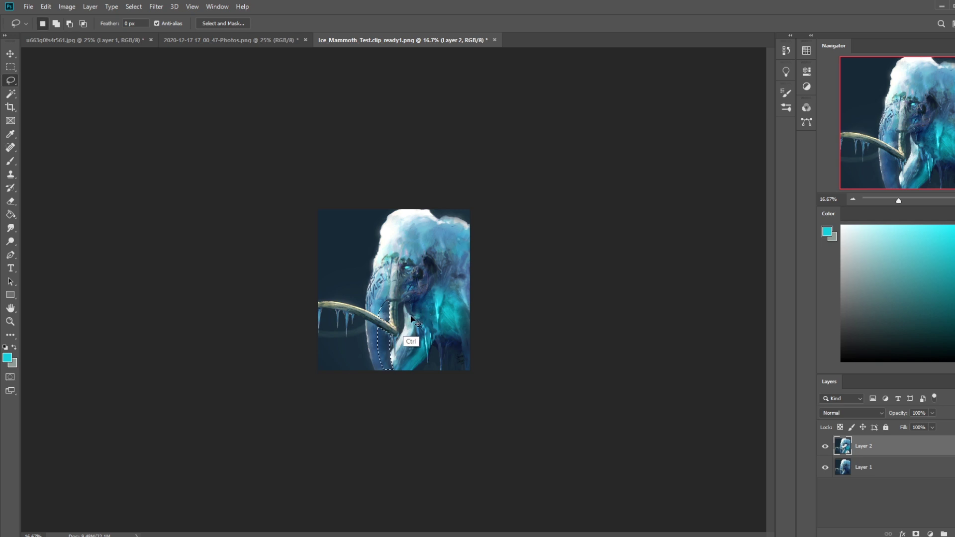
Step: Clear the selection, dodge the area around the tusk, and sample a painting colour
key("ctrl+d")
key("b")
left_click(11, 241)
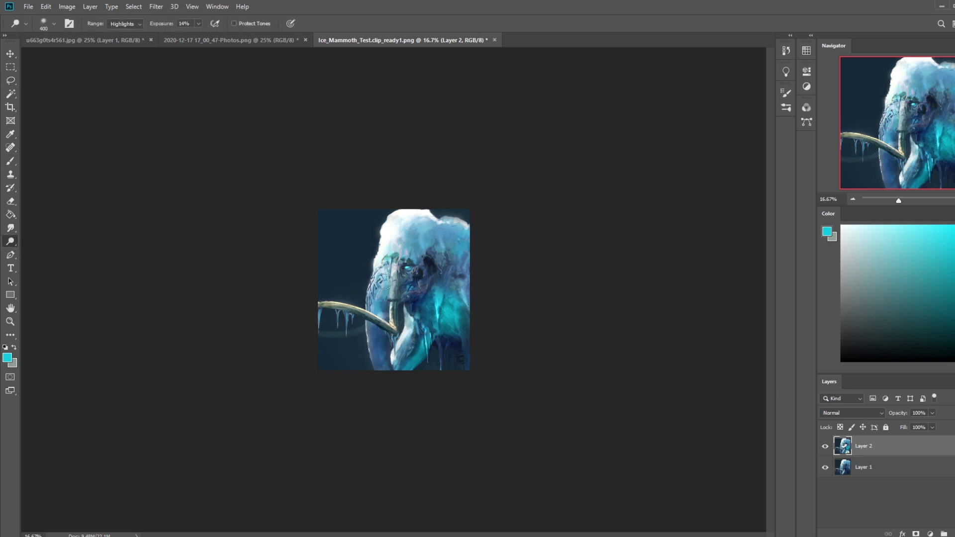
left_click_drag(383, 324, 383, 343)
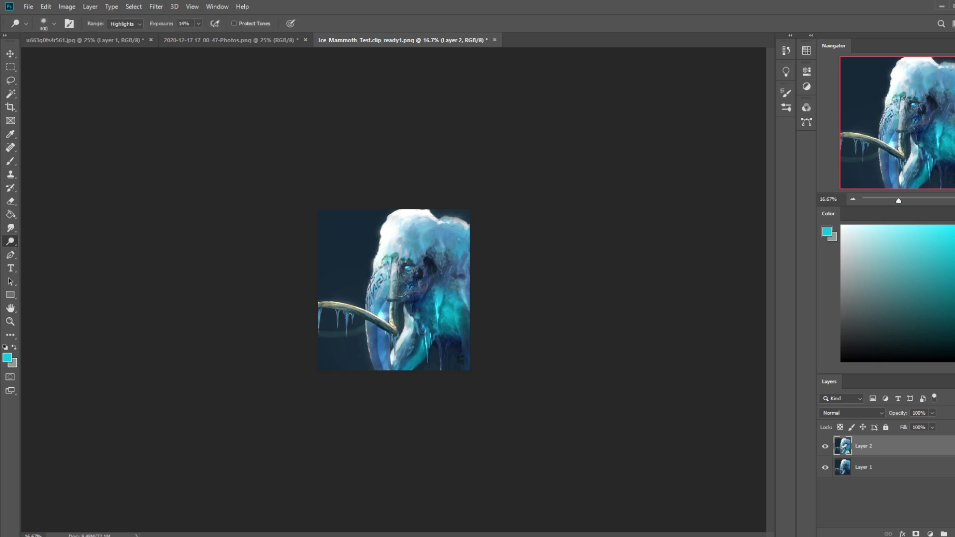
key("b")
left_click(438, 299, "alt")
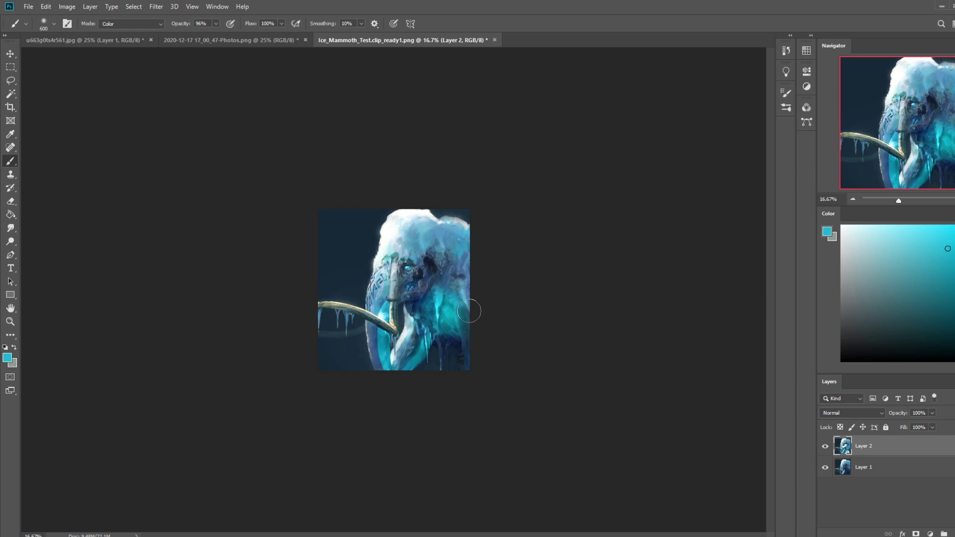
Step: Switch to the Smudge tool from the blur and smudge tool group
key("m")
right_click(375, 322)
key("Escape")
right_click(10, 242)
left_click(14, 227)
right_click(13, 227)
left_click(54, 248)
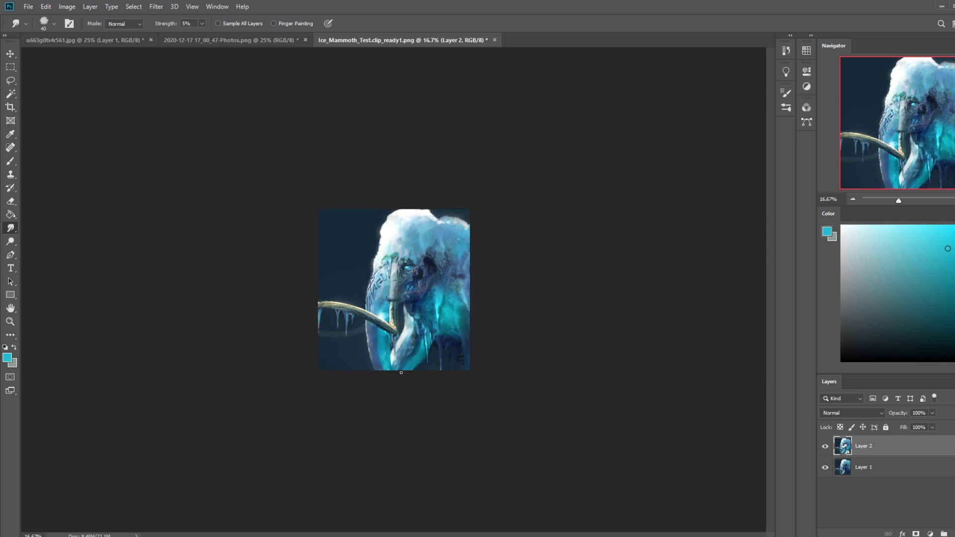
Step: Sample the trunk's dark blue and set a 1200 Brush in Color mode
key("b")
key("alt")
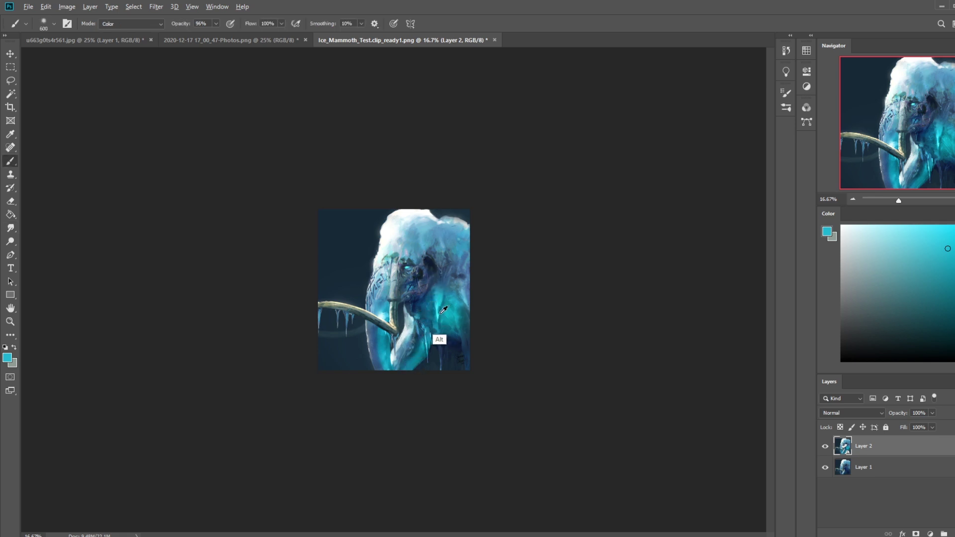
left_click(417, 305, "alt")
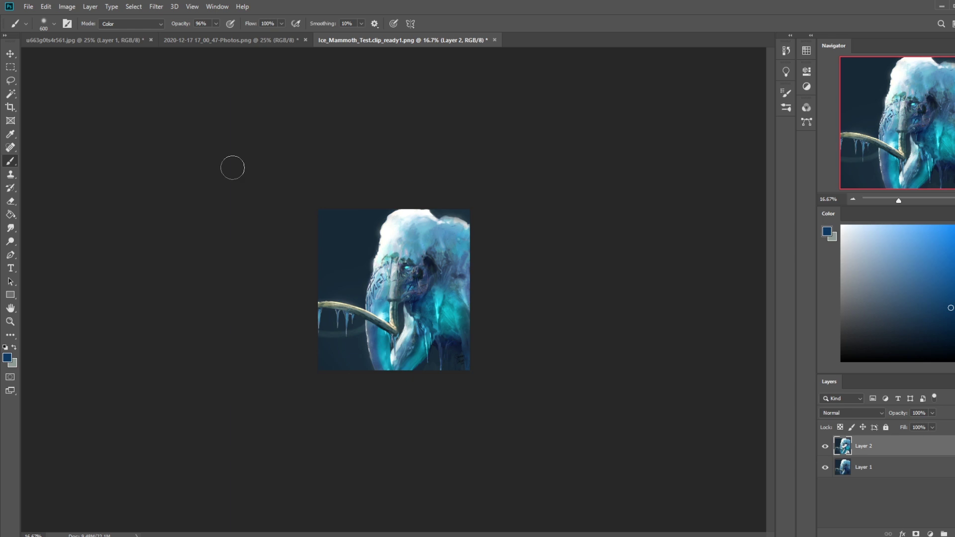
key("bracketright")
left_click(131, 24)
left_click(116, 280)
Step: Merge Layer 2 into Layer 1 and brush brighter cyan over the face and trunk
right_click(897, 450)
left_click(875, 319)
mouse_move(377, 307)
left_mouse_down()
mouse_move(414, 314)
mouse_move(432, 248)
mouse_move(415, 291)
mouse_move(428, 259)
mouse_move(399, 269)
mouse_move(420, 319)
mouse_move(409, 352)
mouse_move(421, 299)
mouse_move(411, 305)
mouse_move(420, 327)
left_mouse_up()
left_click(449, 329, "alt")
mouse_move(430, 337)
left_mouse_down()
mouse_move(415, 301)
mouse_move(464, 320)
mouse_move(453, 319)
left_mouse_up()
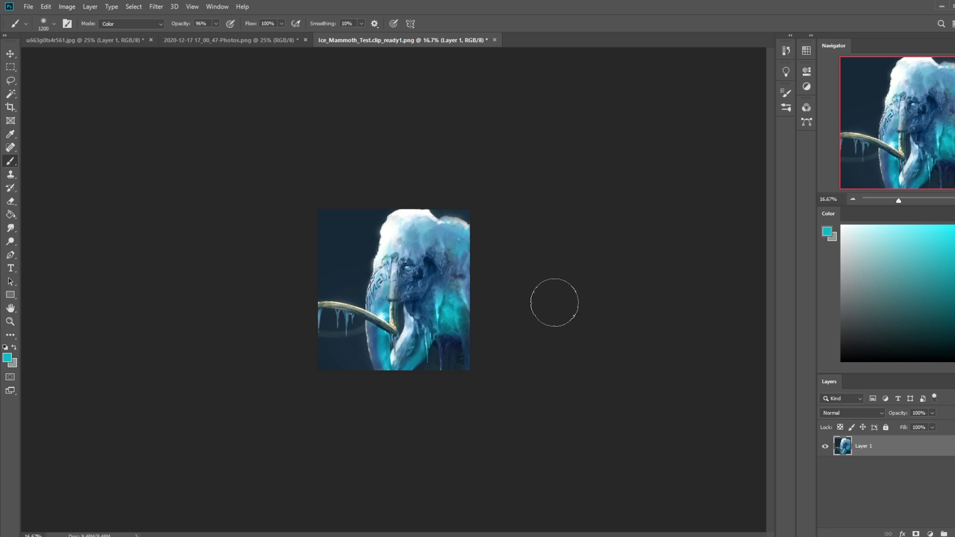
Step: Dodge the area around the mammoth's eye and clear the selection
key("l")
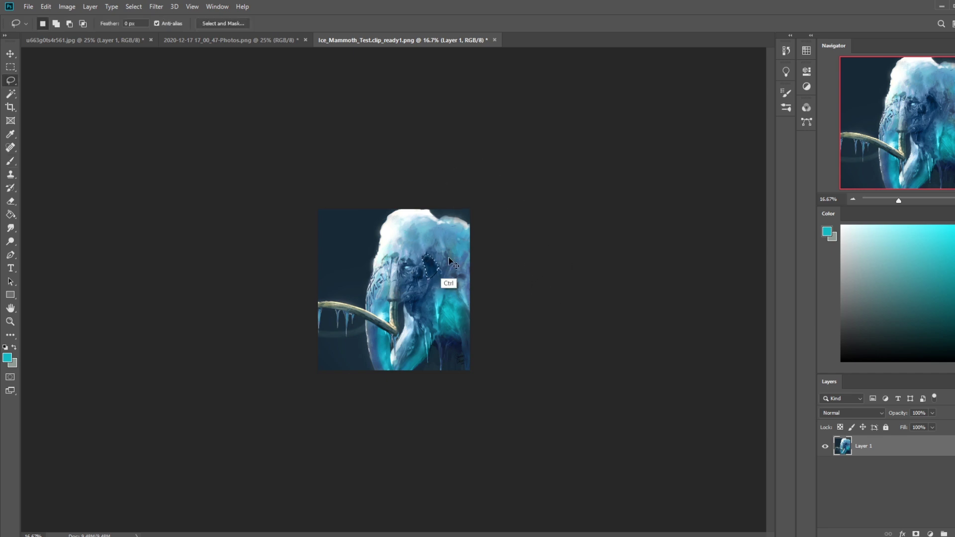
key("o")
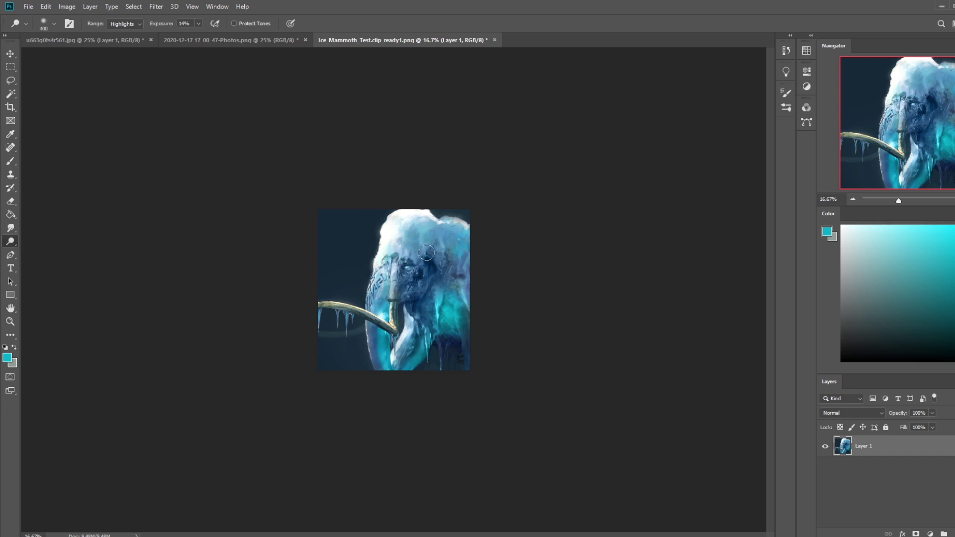
left_click_drag(440, 281, 438, 274)
key("b")
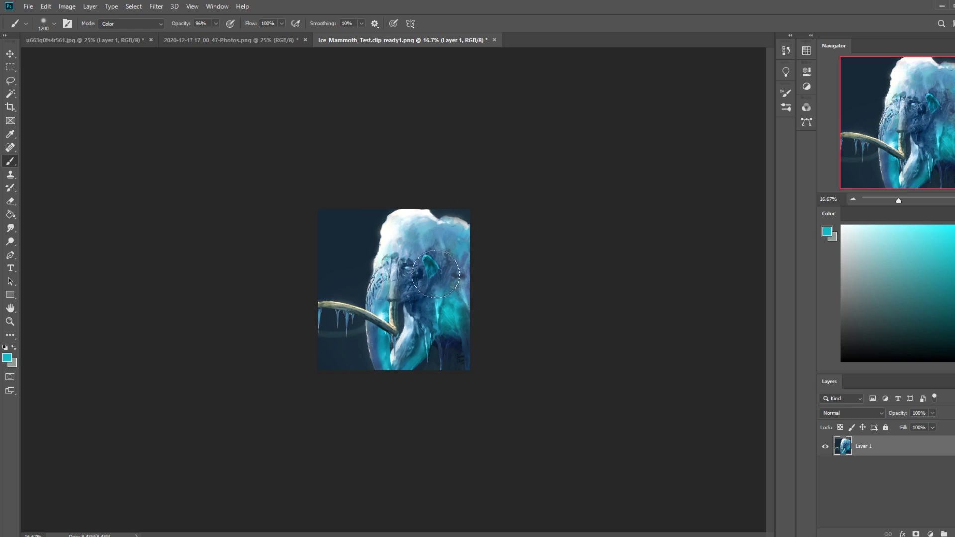
key("m")
right_click(436, 274)
left_click(462, 280)
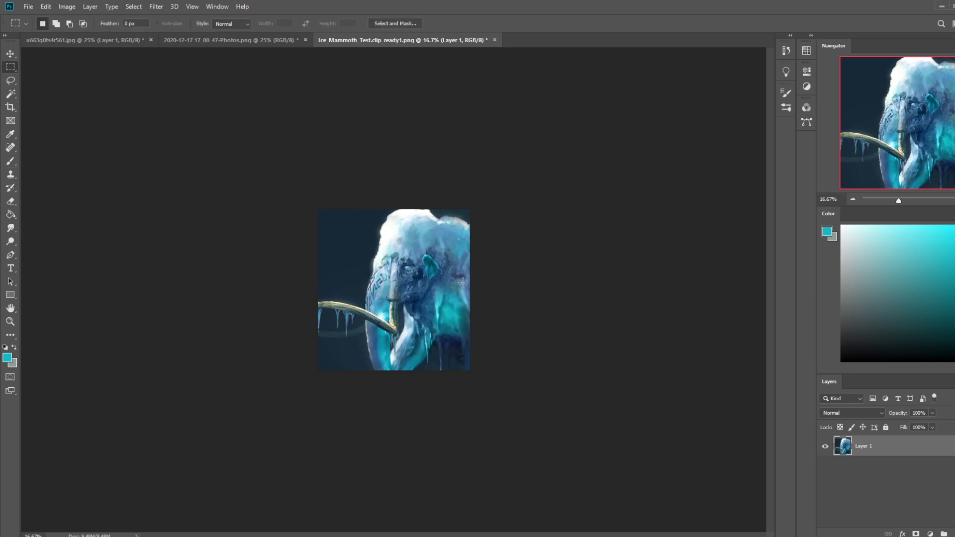
Step: Step back in History and add a new empty layer
left_click(786, 50)
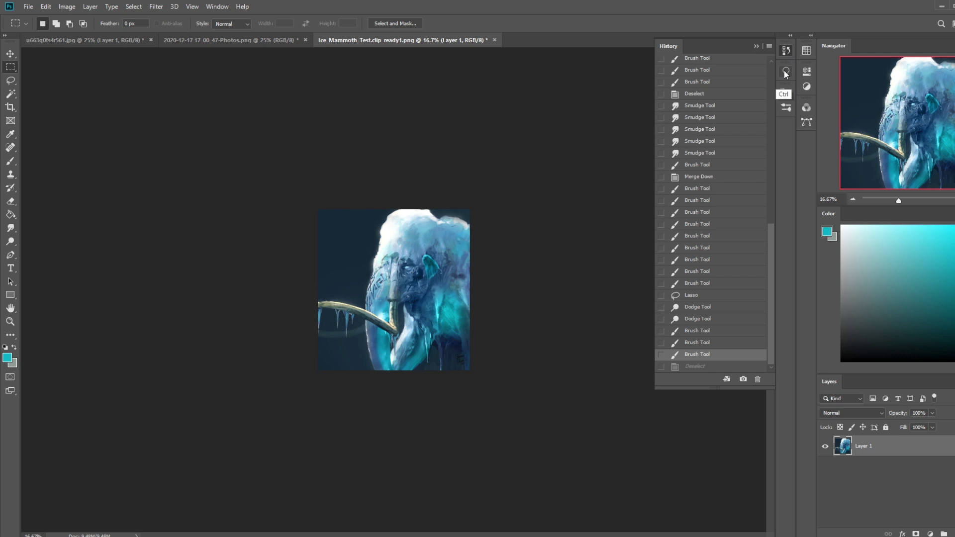
left_click(695, 296)
key("ctrl+shift+alt+n")
left_click(758, 45)
key("e")
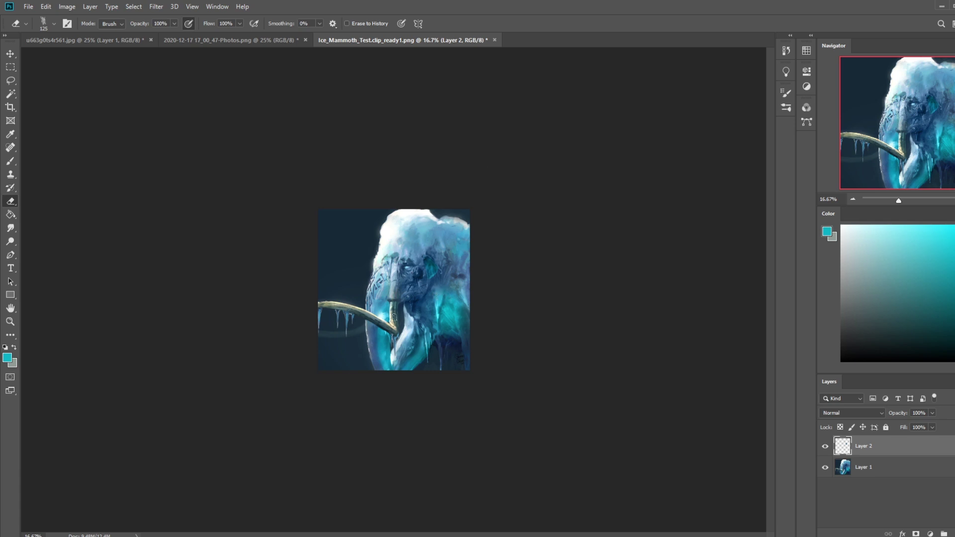
key("m")
right_click(410, 286)
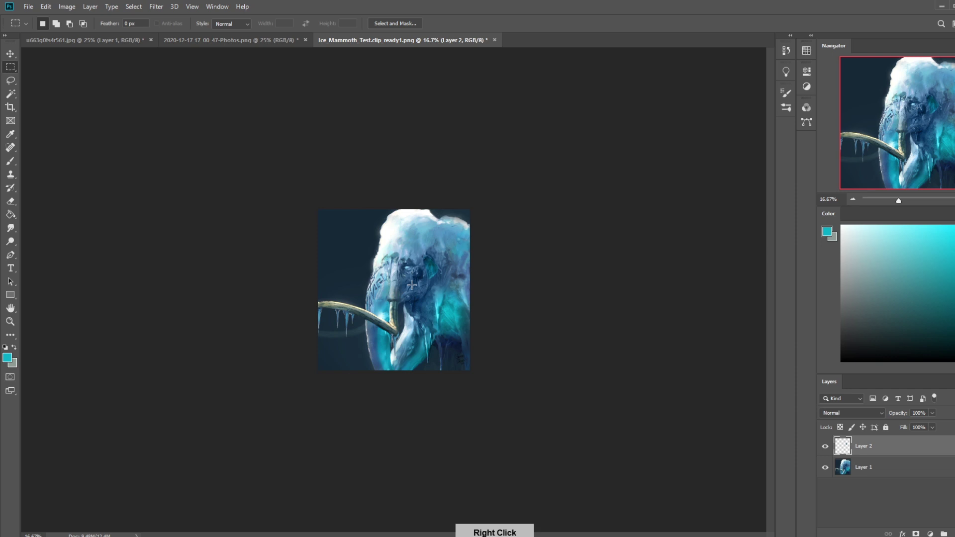
key("Escape")
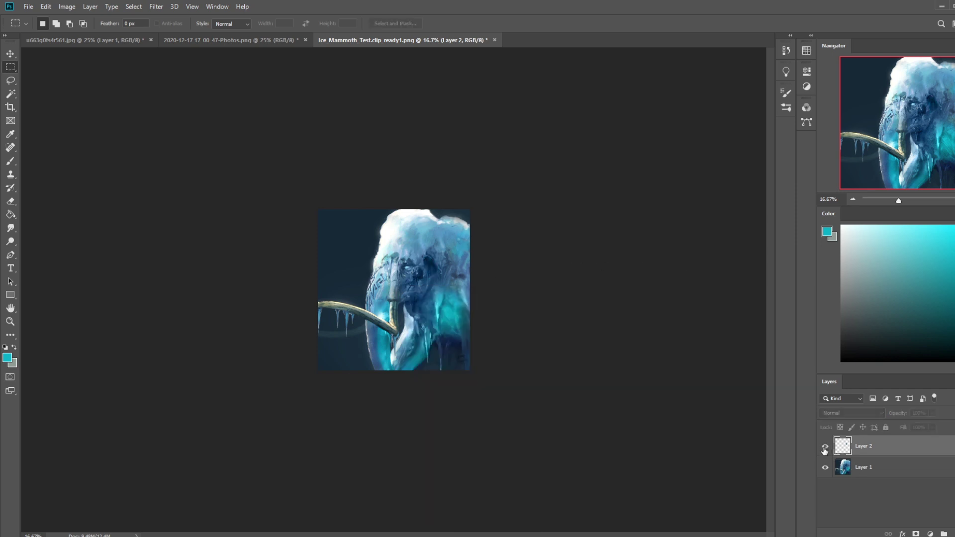
right_click(874, 451)
left_click(910, 320)
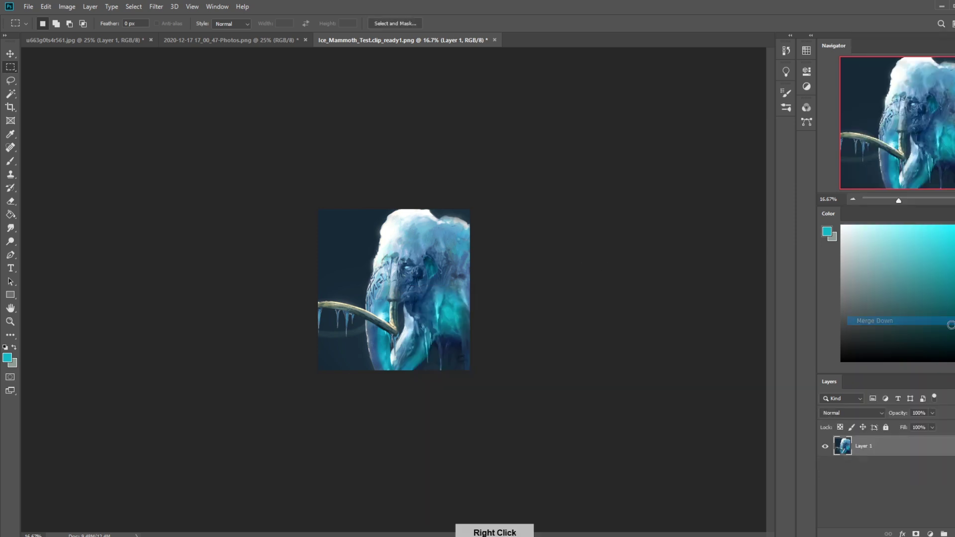
left_click(223, 41)
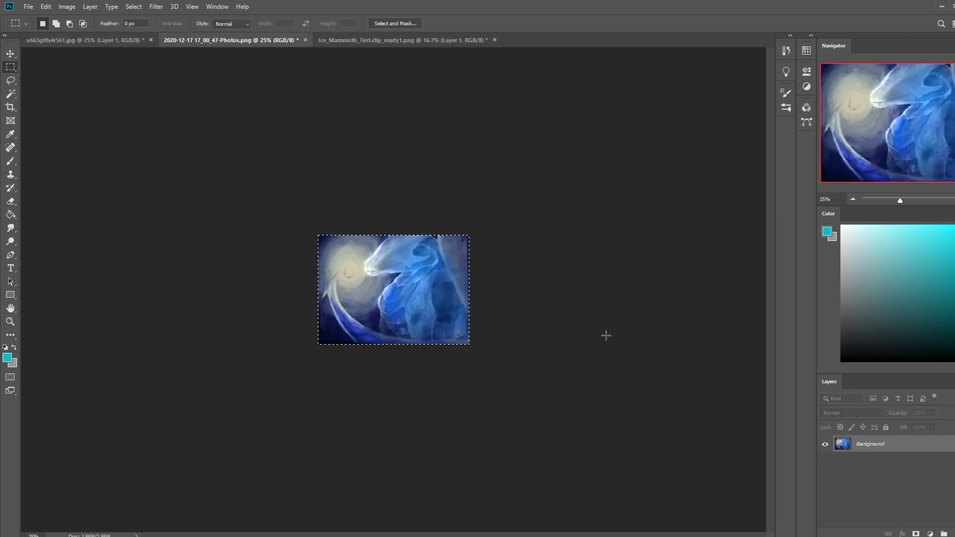
Step: Sample dark navy and paint it in Normal mode into the lower-right dark area
key("l")
key("ctrl+d")
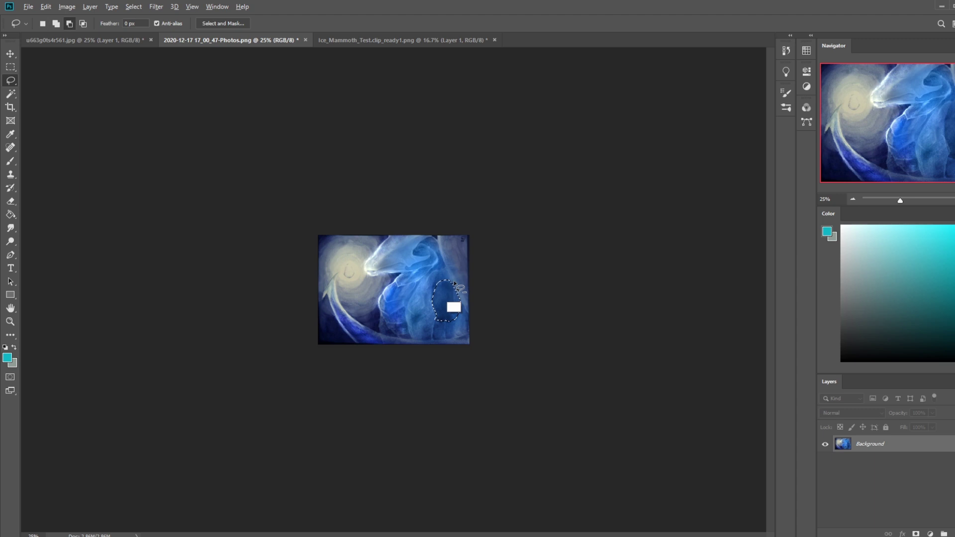
key("ctrl+d")
key("b")
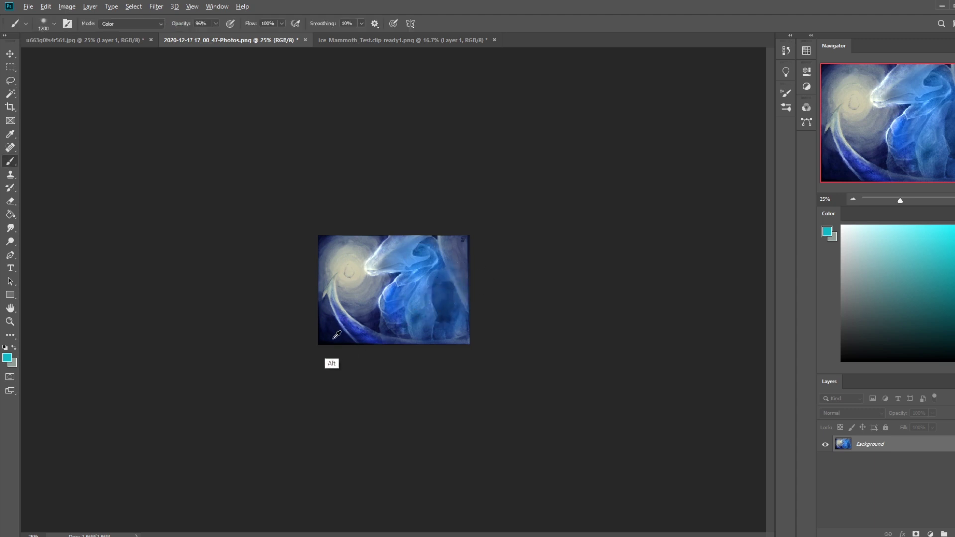
left_click(335, 334, "alt")
left_click(130, 23)
left_click(119, 26)
mouse_move(447, 298)
left_mouse_down()
mouse_move(480, 273)
mouse_move(443, 341)
mouse_move(496, 281)
left_mouse_up()
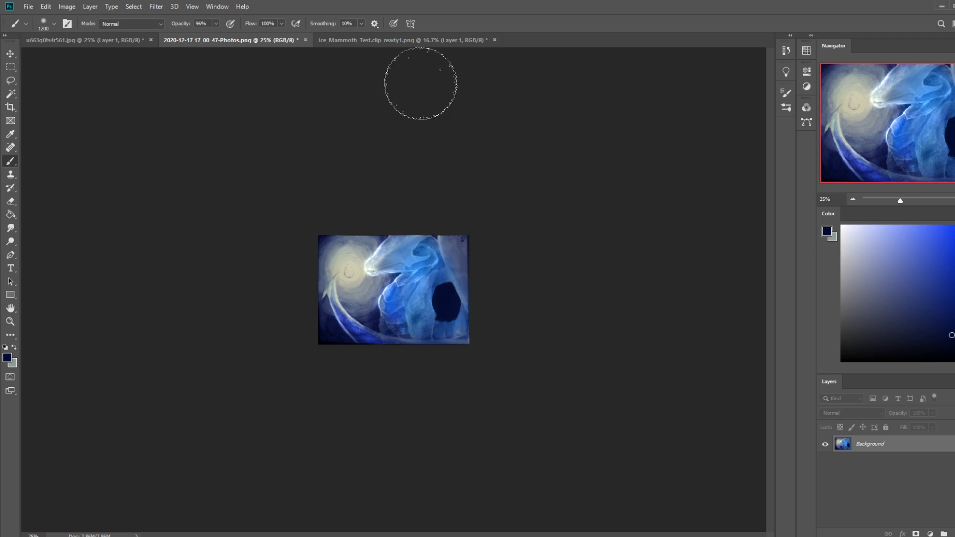
Step: Lasso the small notch at the top right and fill it with dark navy
key("l")
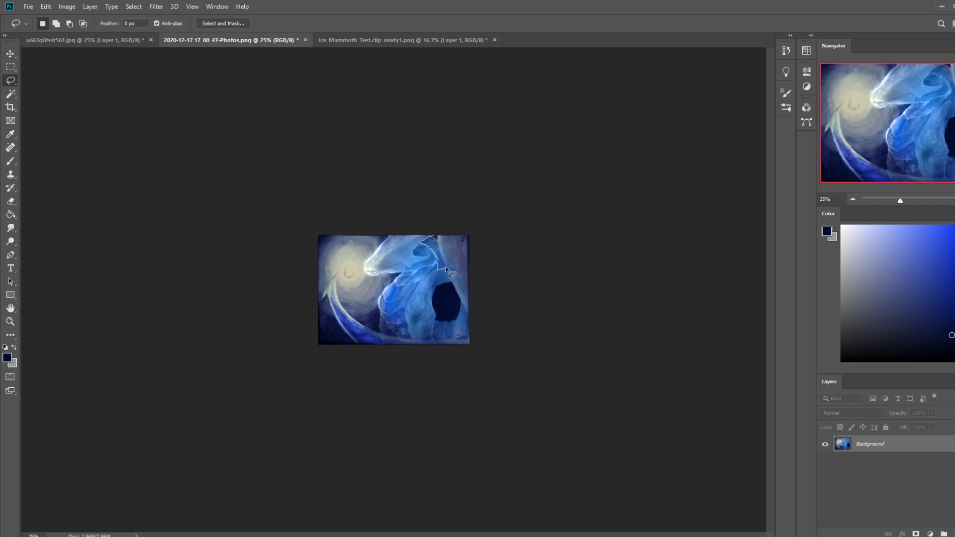
left_click_drag(439, 241, 437, 237)
key("b")
left_click_drag(450, 299, 448, 253)
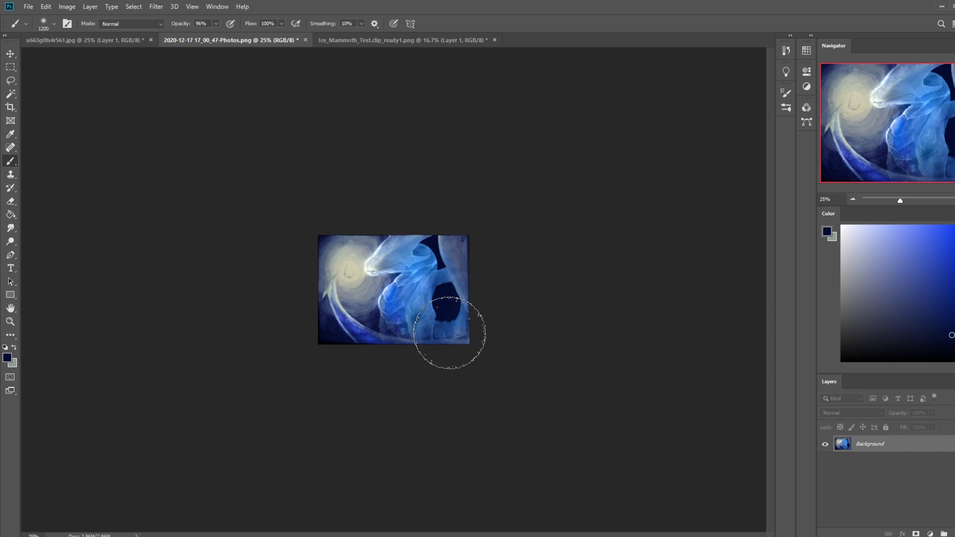
Step: Invert the selection and cut the dark hollow out with the Magic Wand
key("m")
right_click(435, 295)
left_click(474, 312)
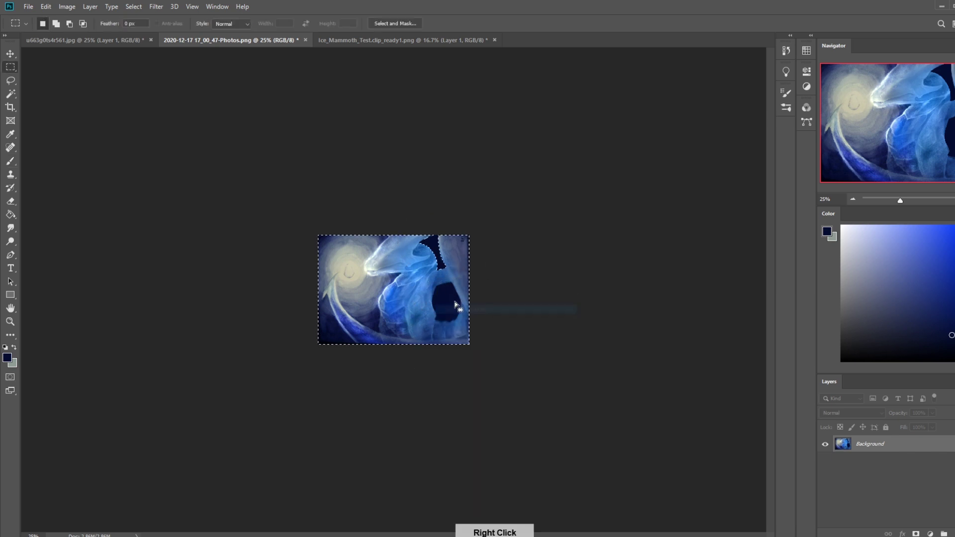
key("l")
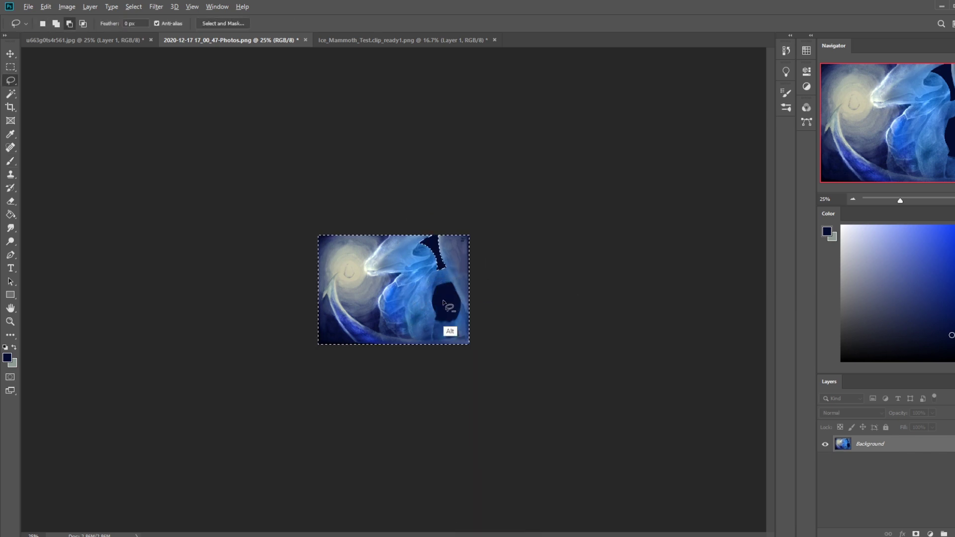
left_click(10, 95)
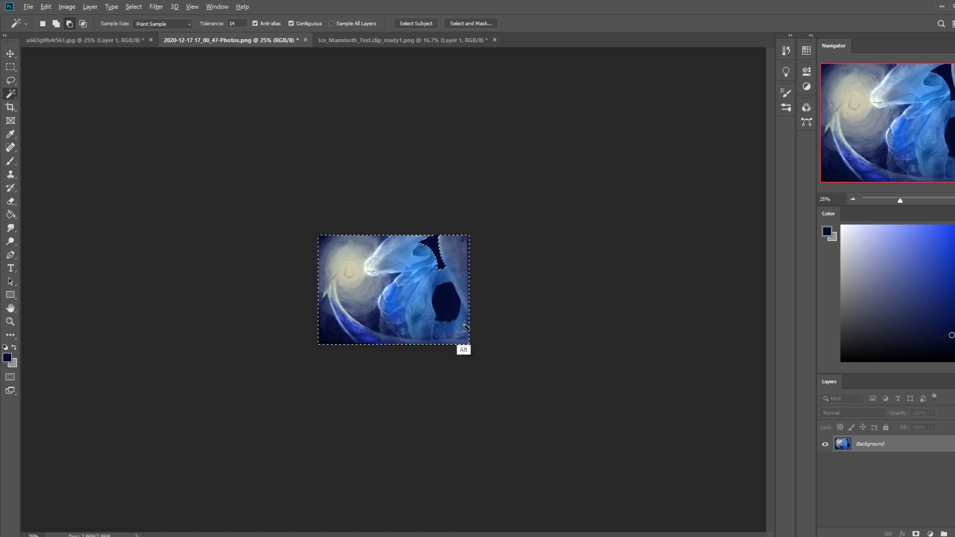
left_click(437, 295, "alt")
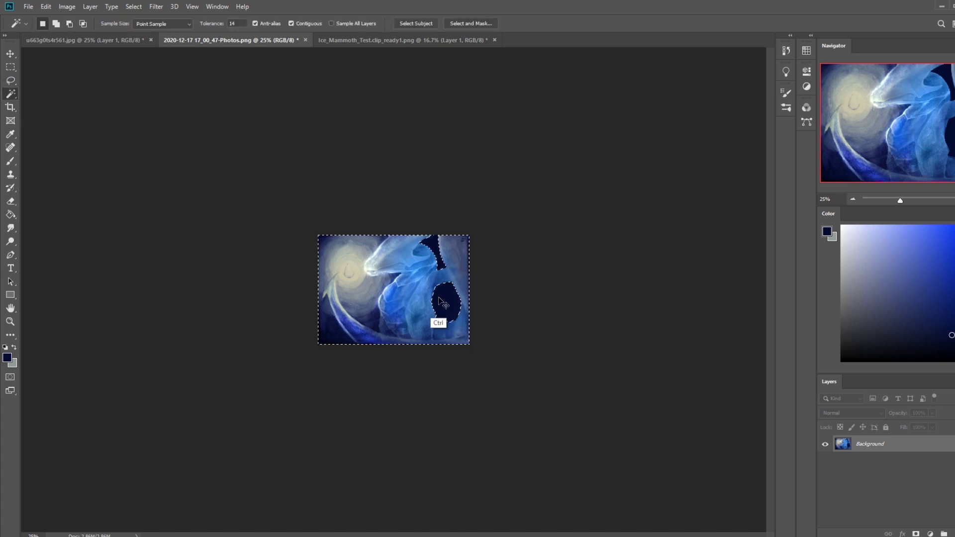
Step: Select just the dark hollow, invert it, then deselect and return to the Brush
key("ctrl+d")
key("b")
key("alt")
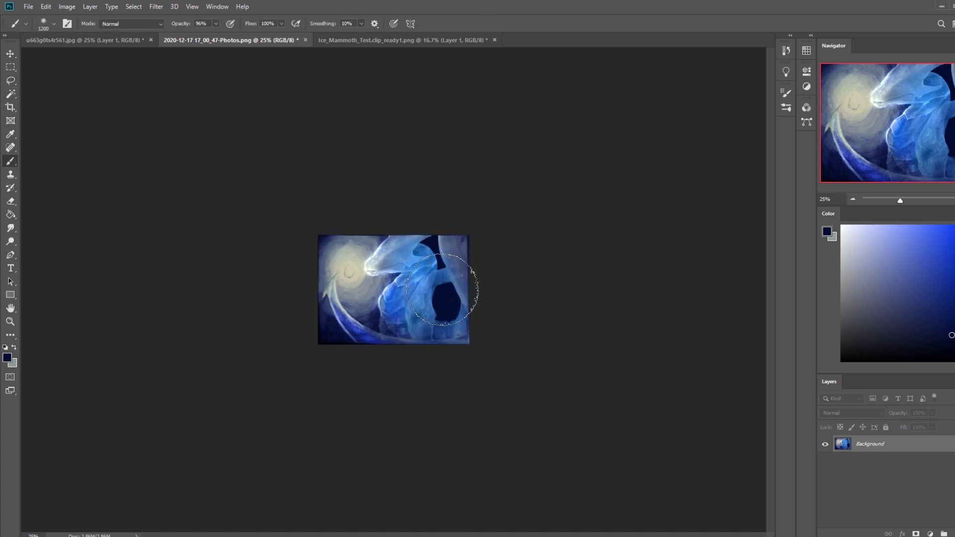
right_click(437, 285)
left_click(455, 304)
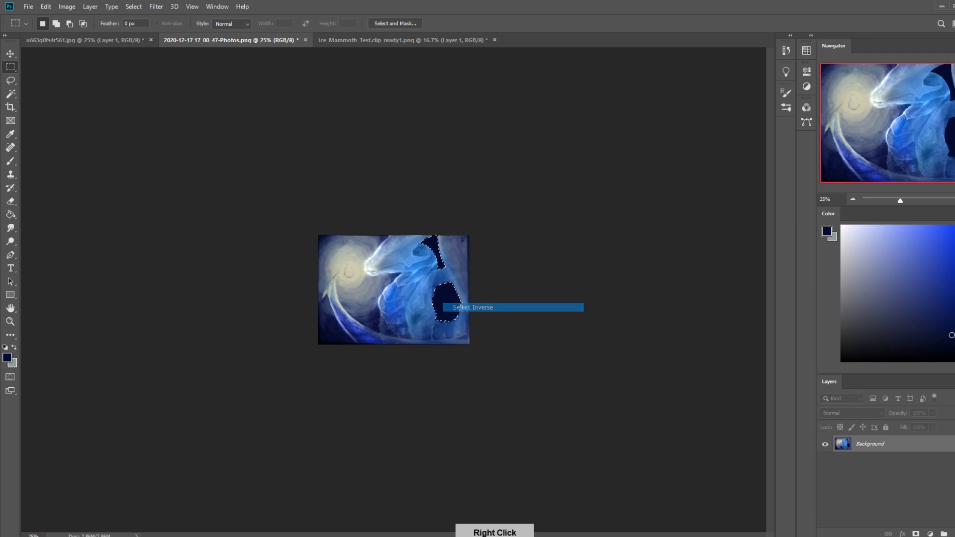
key("m")
right_click(434, 294)
left_click(469, 310)
key("ctrl+d")
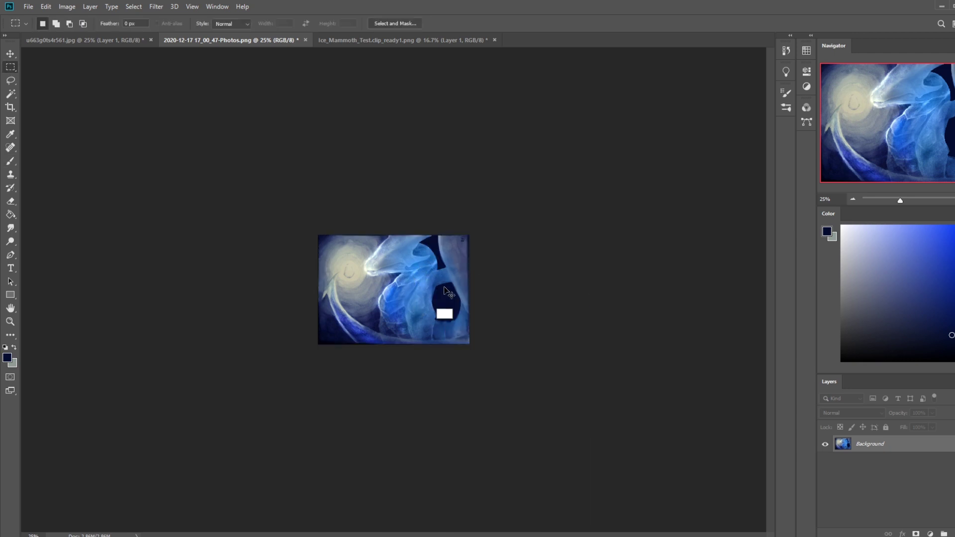
key("b")
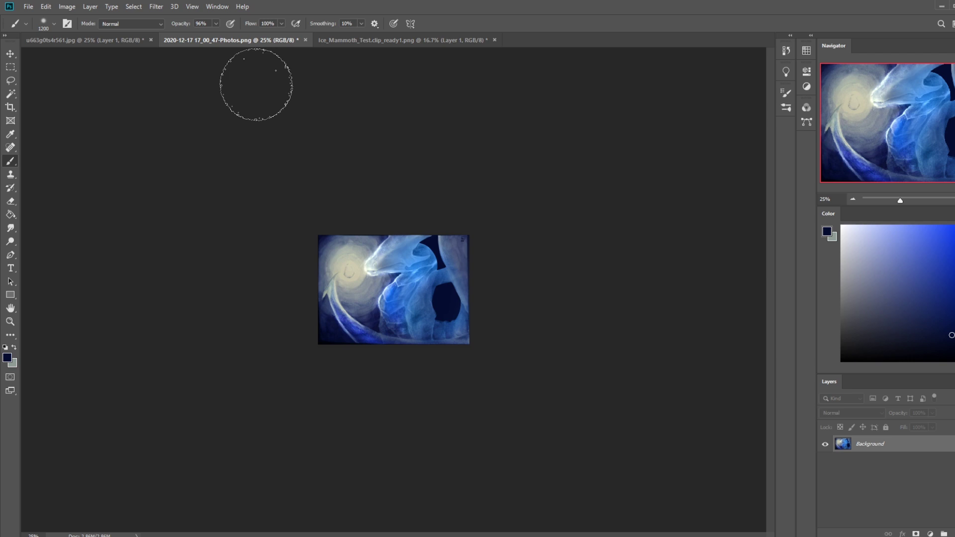
Step: Set brush opacity to 43% and paint a dark navy stroke over the upper-right area
key("4")
key("3")
key("bracketleft")
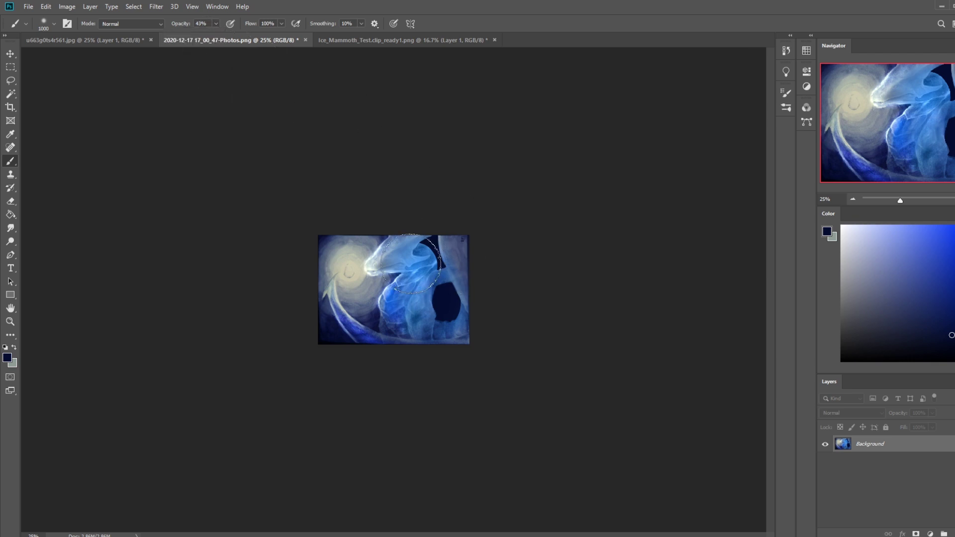
mouse_move(428, 250)
left_mouse_down()
mouse_move(429, 293)
mouse_move(454, 315)
left_mouse_up()
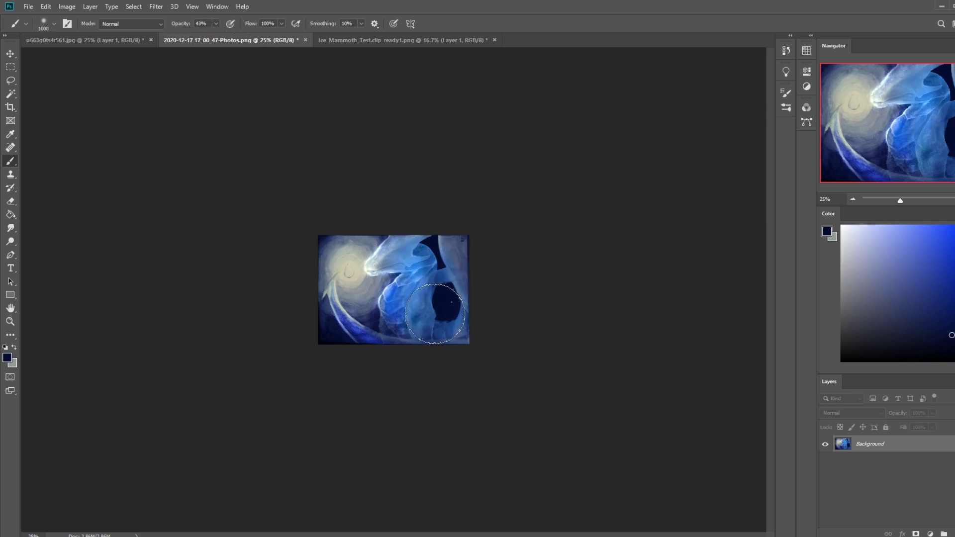
key("bracketright")
key("bracketright")
key("bracketright")
key("bracketright")
key("bracketright")
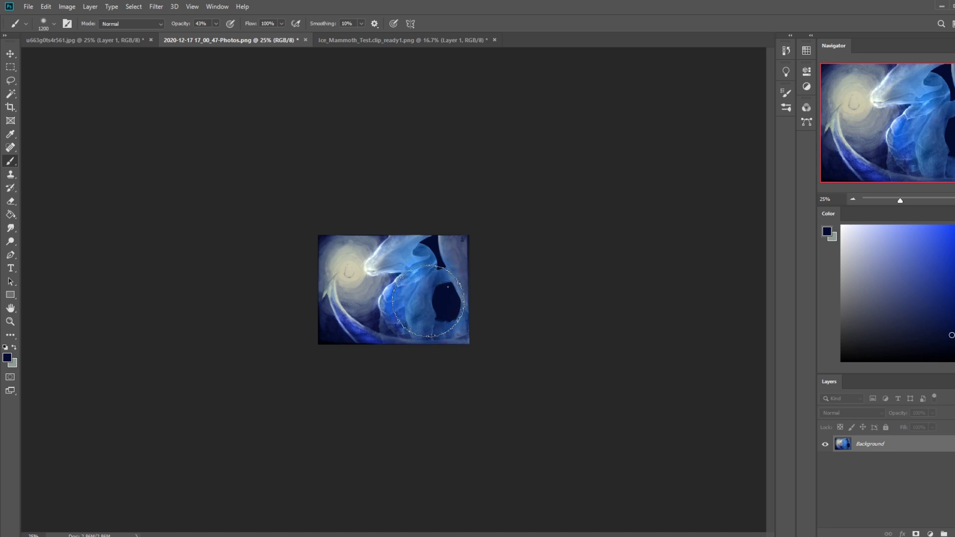
key("ctrl+z")
key("ctrl+shift+z")
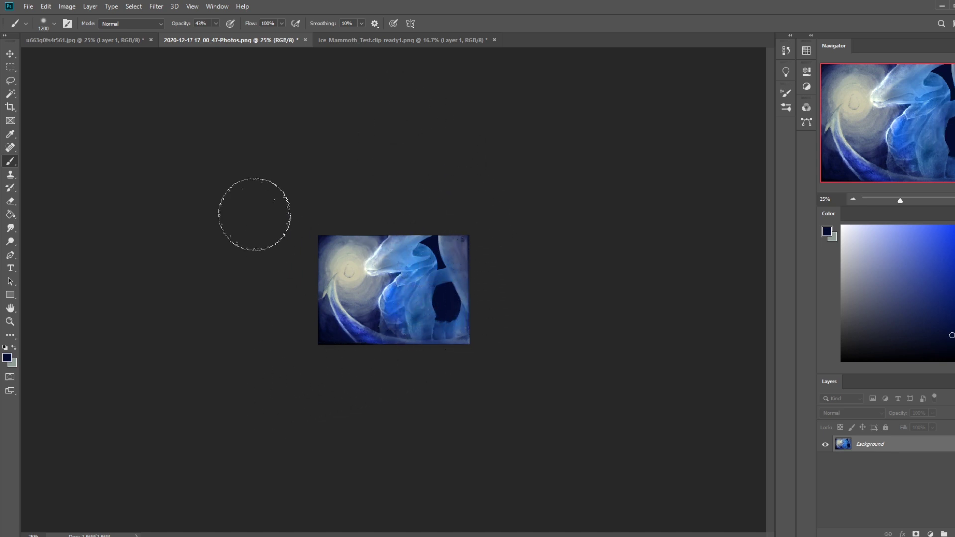
Step: Use the Sponge in Saturate mode to intensify the blue around the dark hollow
left_click_drag(10, 241, 47, 261)
left_click(123, 24)
left_click(132, 40)
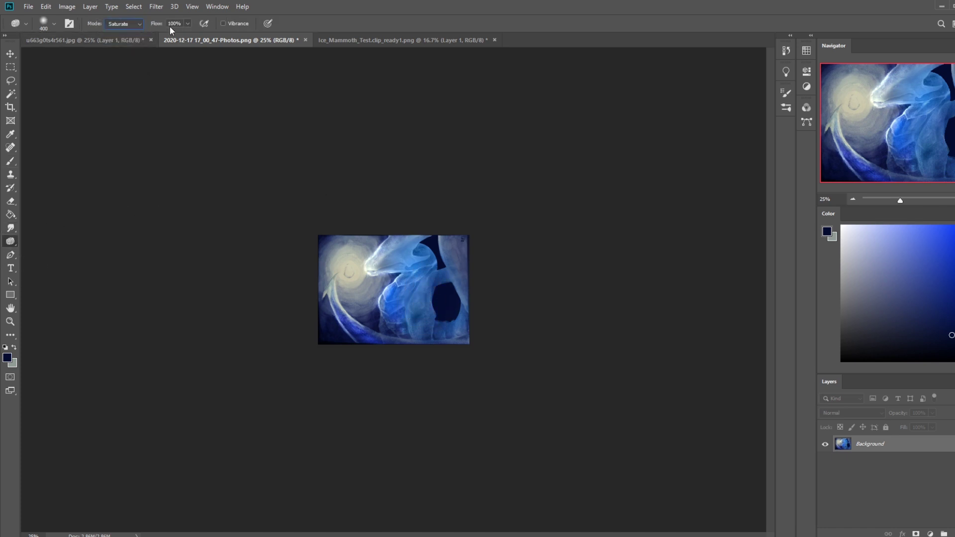
left_click(302, 69)
mouse_move(442, 281)
left_mouse_down()
mouse_move(425, 292)
mouse_move(488, 262)
mouse_move(438, 319)
mouse_move(470, 259)
mouse_move(428, 294)
left_mouse_up()
Step: Lay a faint white brush stroke over the figure's body
key("b")
key("x")
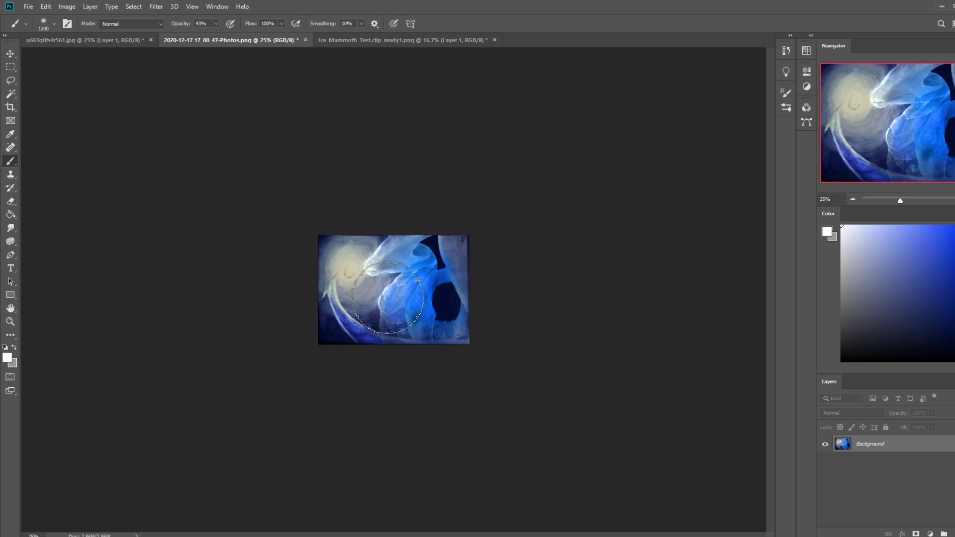
left_click_drag(380, 283, 405, 319)
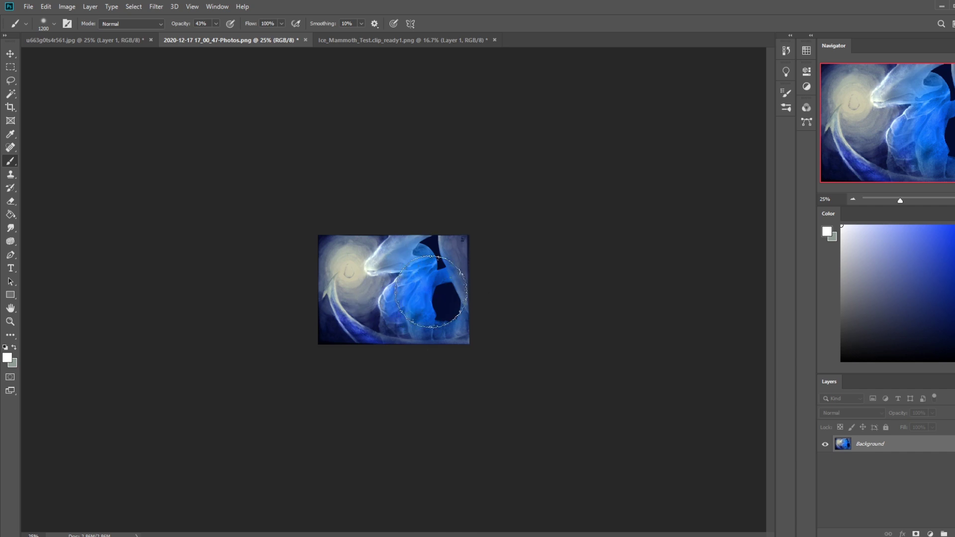
Step: Pick cyan and tint the figure's body with the brush in Color mode
left_click(936, 226)
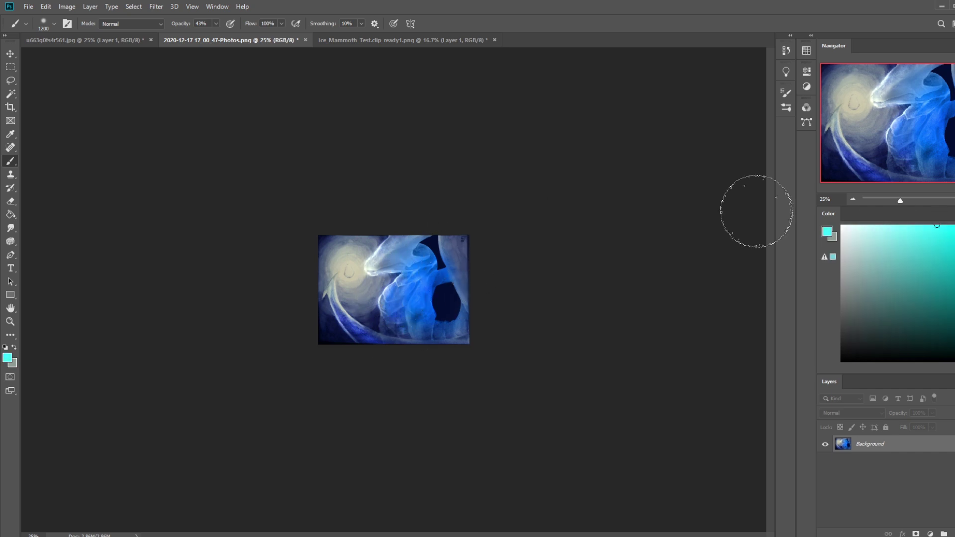
left_click(131, 24)
left_click(110, 281)
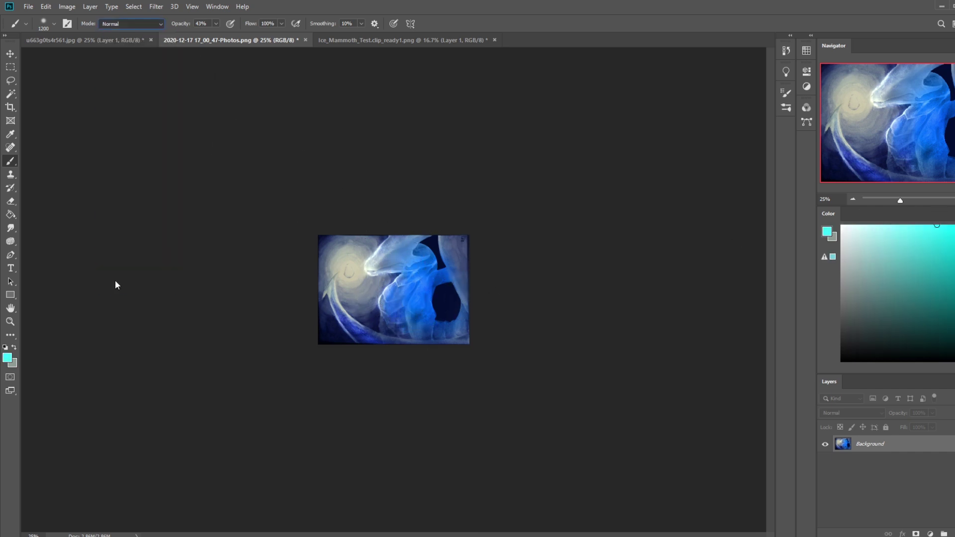
key("bracketleft")
key("bracketleft")
key("bracketleft")
mouse_move(431, 283)
left_mouse_down()
mouse_move(438, 312)
mouse_move(435, 304)
mouse_move(430, 319)
left_mouse_up()
key("bracketleft")
key("bracketleft")
key("bracketleft")
key("bracketleft")
key("bracketleft")
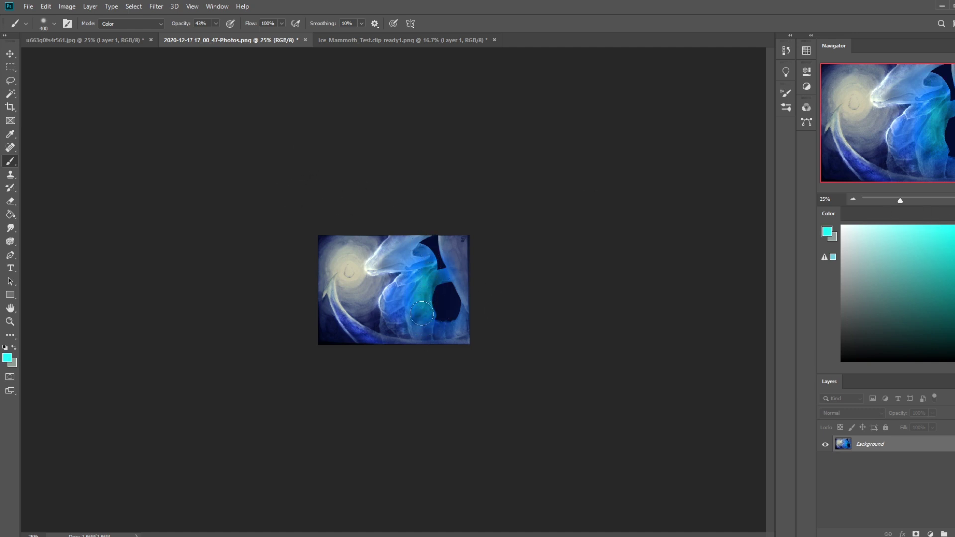
Step: Dodge the teal area of the figure to brighten its highlights
left_click(11, 241)
left_click(50, 240)
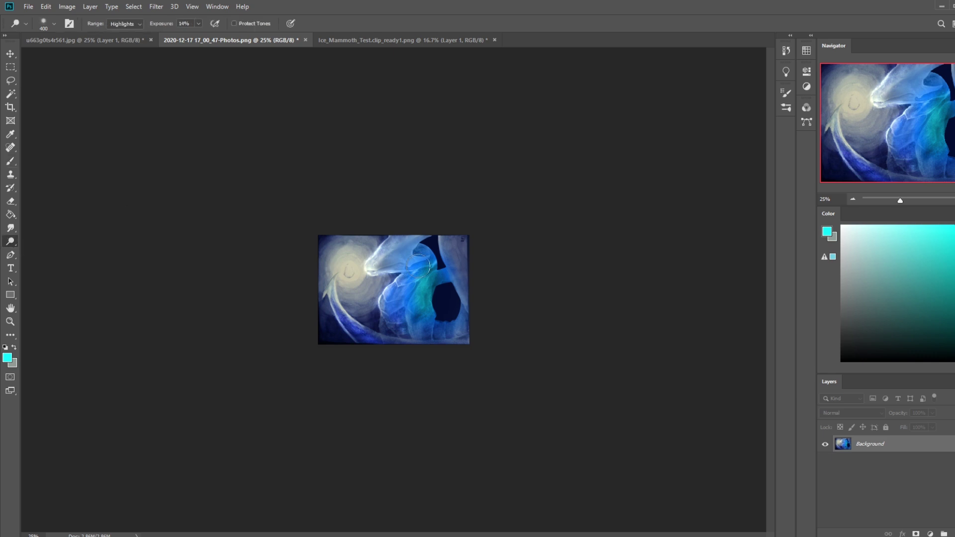
left_click_drag(425, 317, 430, 291)
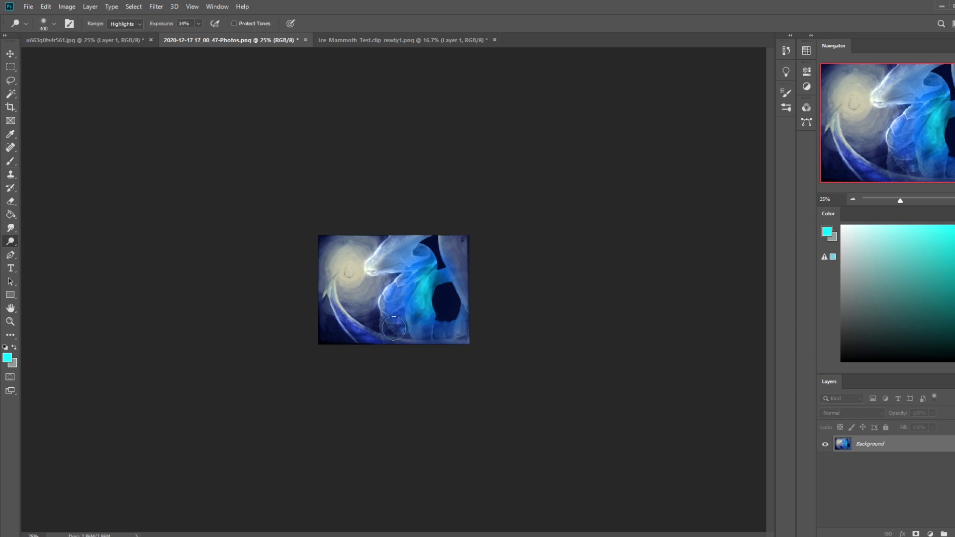
Step: Paste the painting over the earlier saturation state and erase the bright teal patch
key("ctrl+a")
key("ctrl+a")
left_click(785, 50)
left_click(707, 189)
key("ctrl+v")
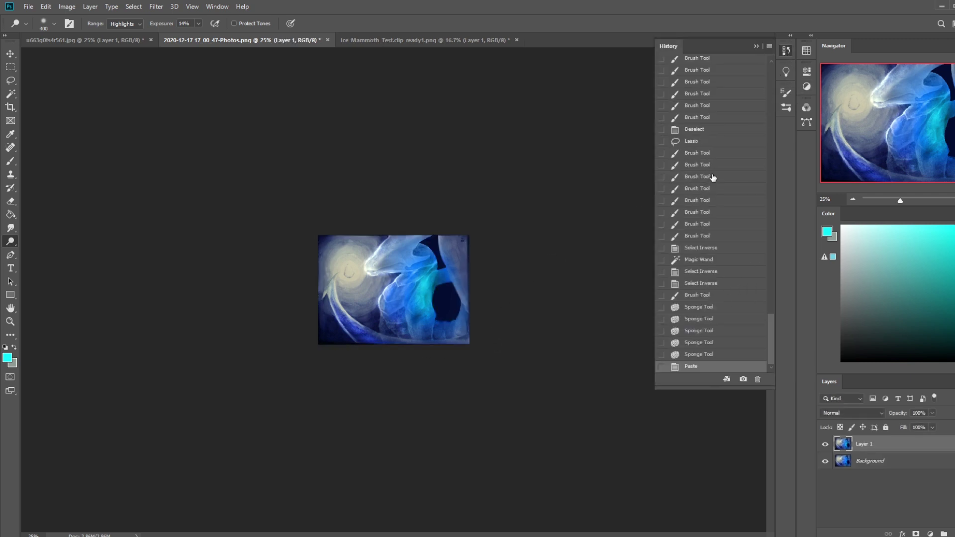
left_click(755, 46)
key("e")
left_click(425, 264)
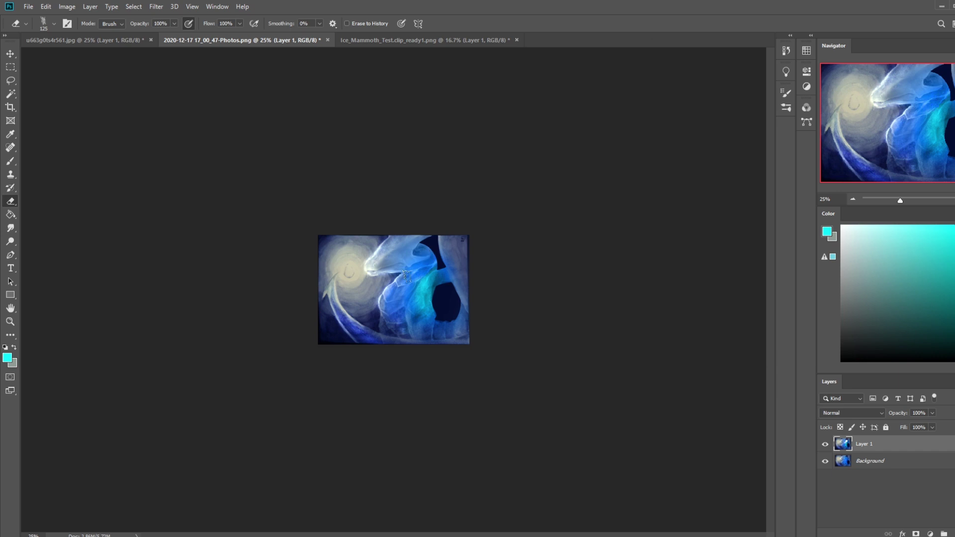
left_click_drag(433, 288, 435, 286)
left_click(10, 228)
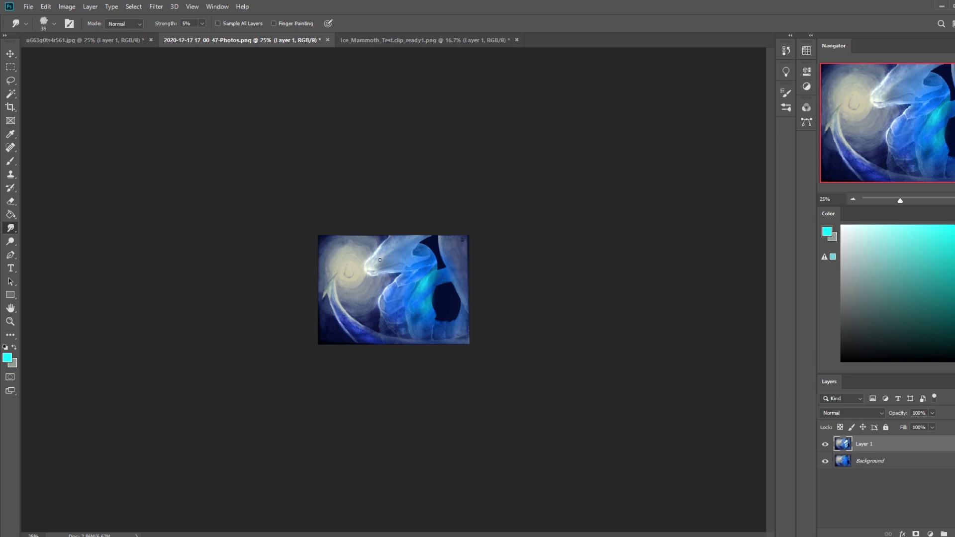
Step: Sample a brighter cyan and tint the unicorn's head and neck in Color mode
key("b")
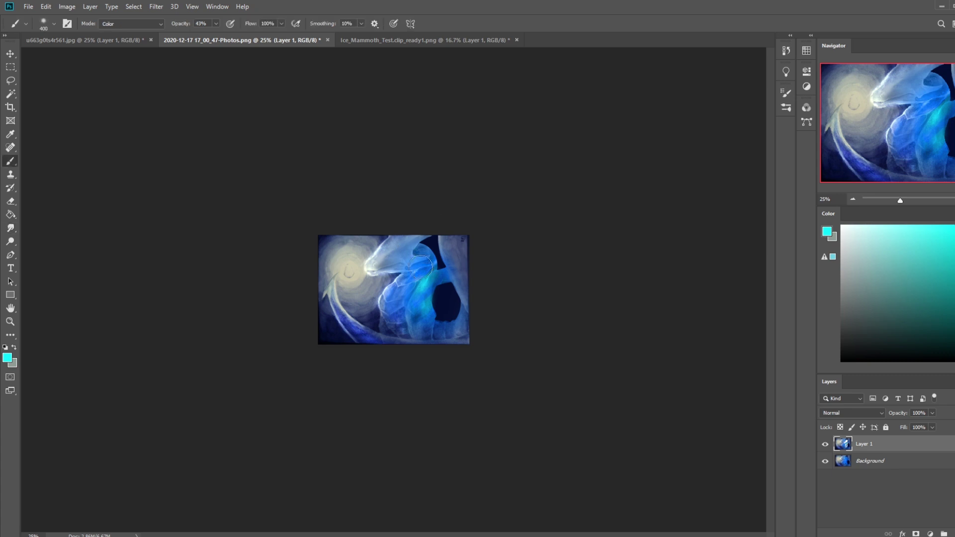
left_click(427, 278, "alt")
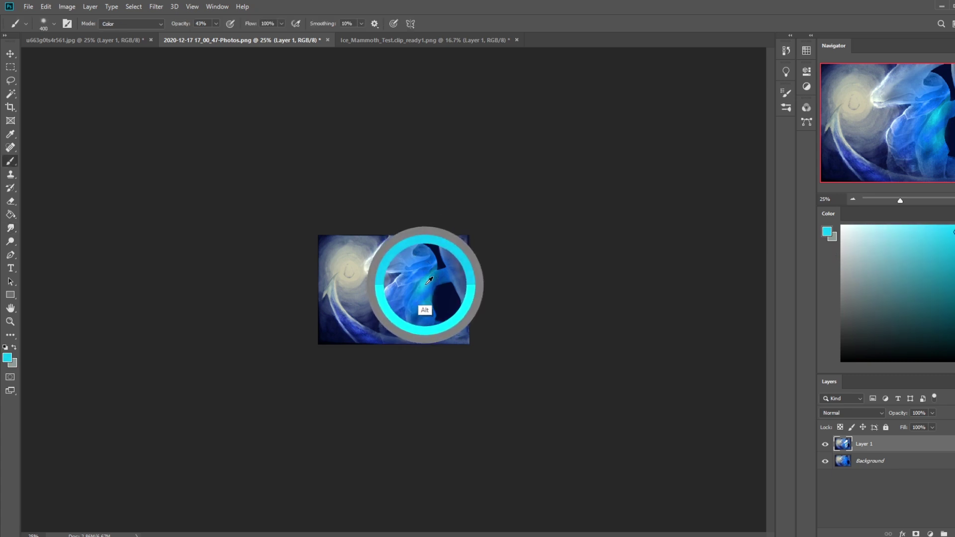
left_click(950, 235)
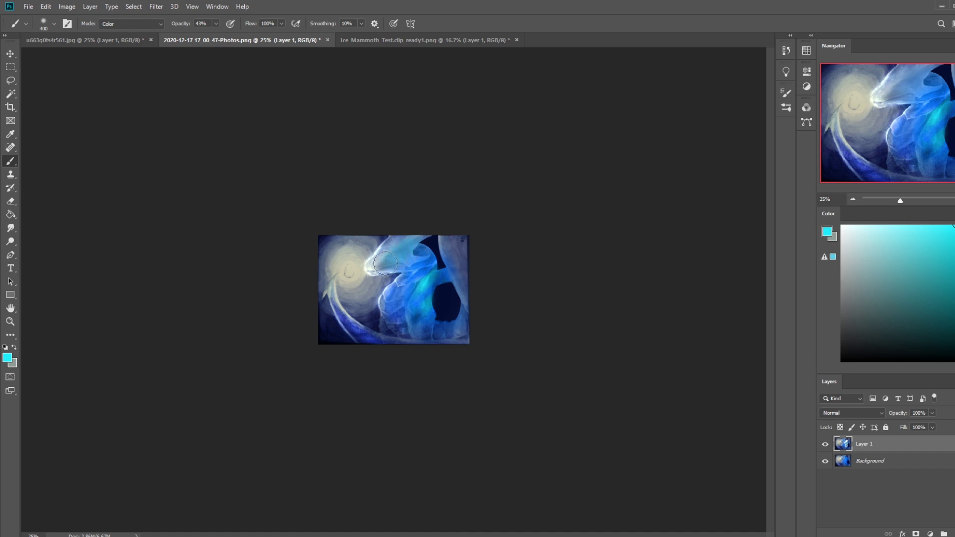
mouse_move(422, 246)
left_mouse_down()
mouse_move(384, 262)
mouse_move(420, 260)
mouse_move(409, 287)
left_mouse_up()
left_click_drag(465, 269, 437, 280)
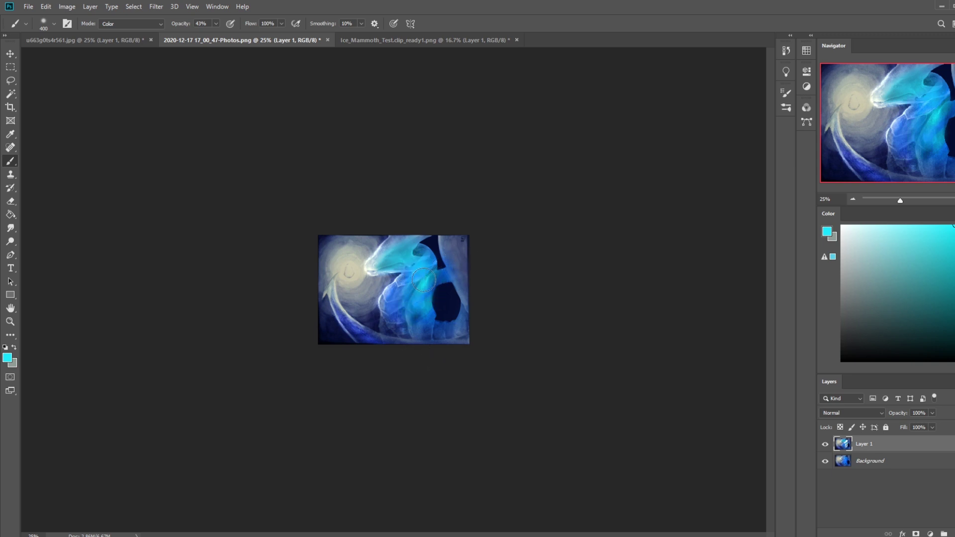
Step: Merge the painted layer down into the background
key("m")
right_click(423, 282)
left_click(292, 267)
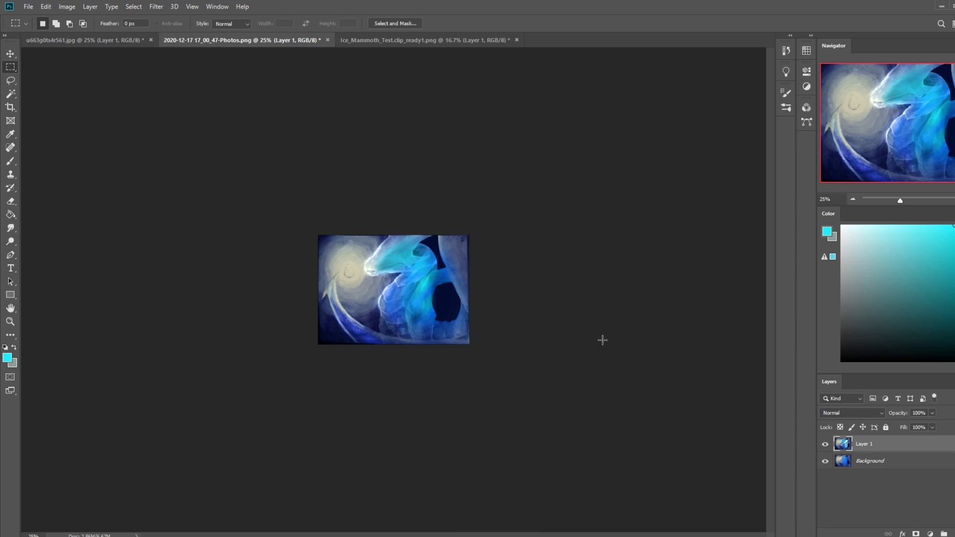
right_click(888, 451)
left_click(875, 380)
Step: Dodge the head downward and the glow beside the unicorn's head
left_click(10, 241)
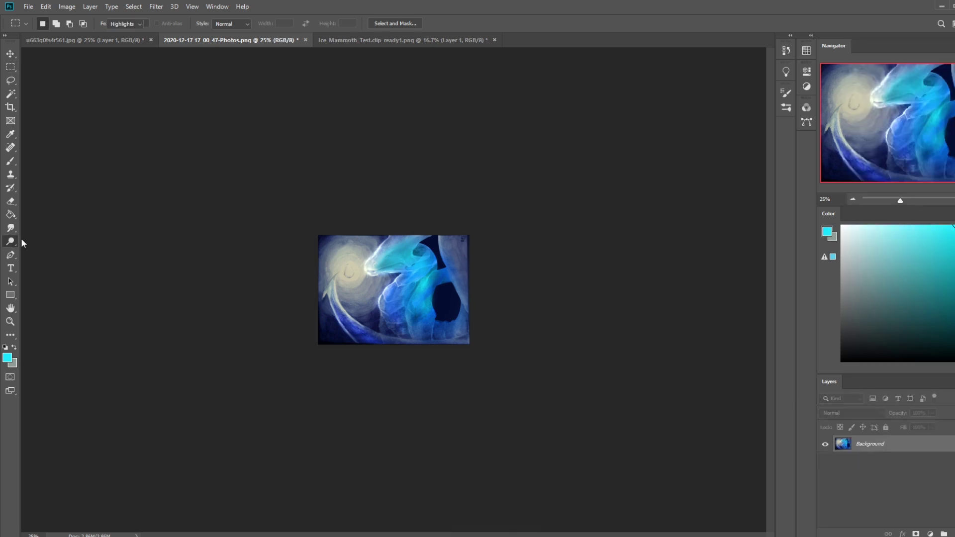
left_click_drag(421, 264, 446, 298)
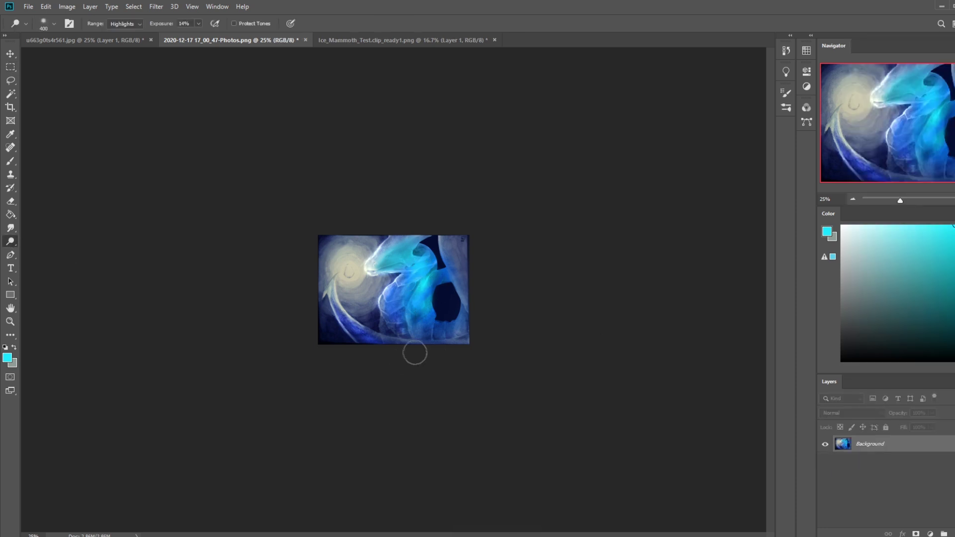
key("bracketright")
key("bracketright")
mouse_move(322, 288)
left_mouse_down()
mouse_move(348, 278)
mouse_move(354, 301)
mouse_move(378, 304)
mouse_move(391, 292)
mouse_move(391, 274)
mouse_move(351, 276)
left_mouse_up()
key("bracketright")
key("bracketright")
key("bracketright")
key("bracketright")
key("bracketright")
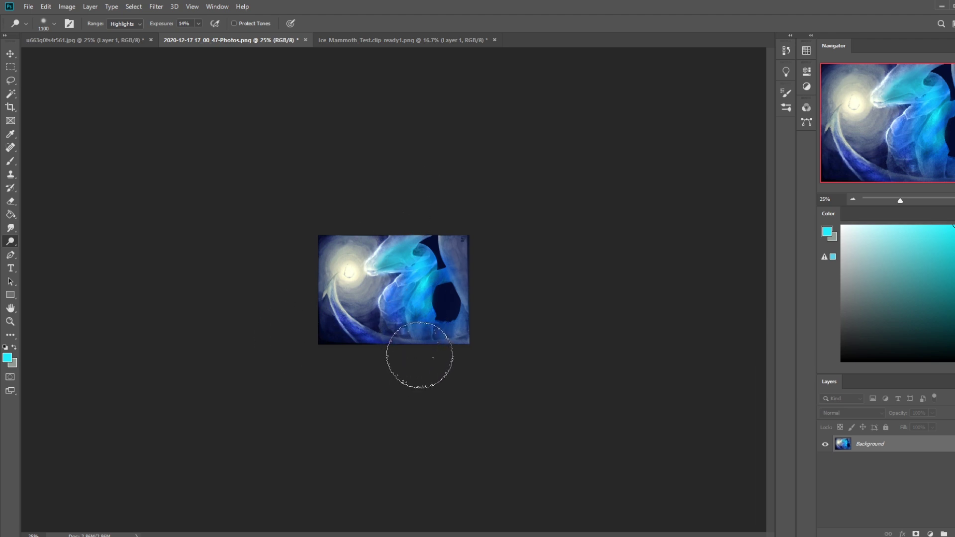
Step: Sample the glow's pale colour and paint a Normal-mode stroke along the crescent
key("b")
key("alt")
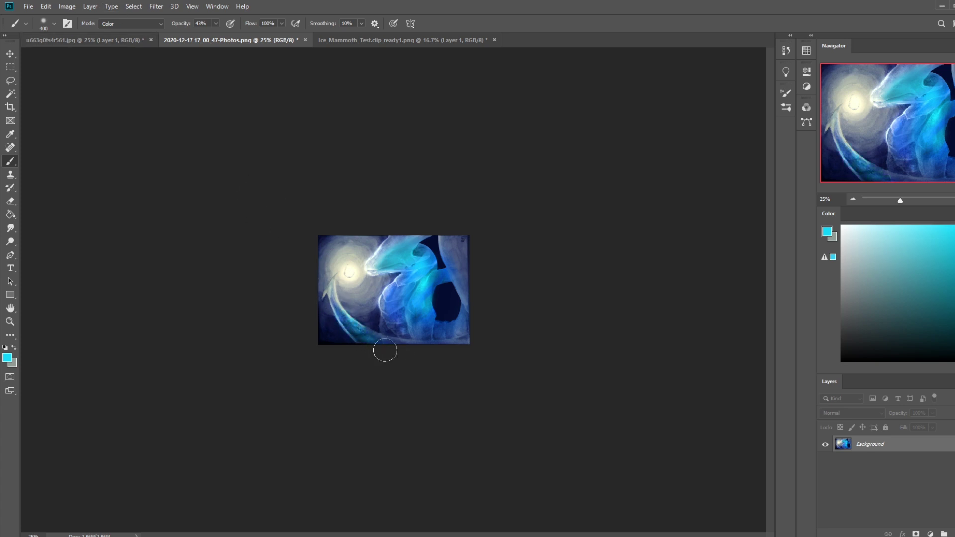
key("alt")
left_click(345, 275, "alt")
key("bracketright")
left_click(132, 24)
left_click(120, 32)
mouse_move(336, 295)
left_mouse_down()
mouse_move(332, 306)
mouse_move(331, 258)
mouse_move(343, 281)
mouse_move(338, 314)
mouse_move(353, 328)
left_mouse_up()
key("bracketright")
key("bracketright")
key("bracketright")
key("bracketright")
Step: Paint cyan sampled from the body along the lower crescent, then sample nearby blues
left_click(421, 312, "alt")
left_click_drag(345, 318, 375, 345)
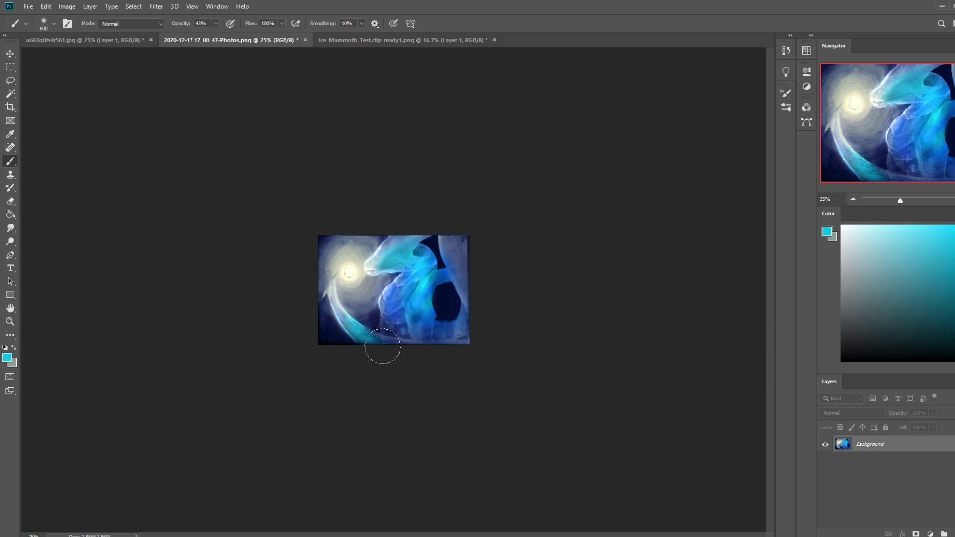
left_click(446, 302, "alt")
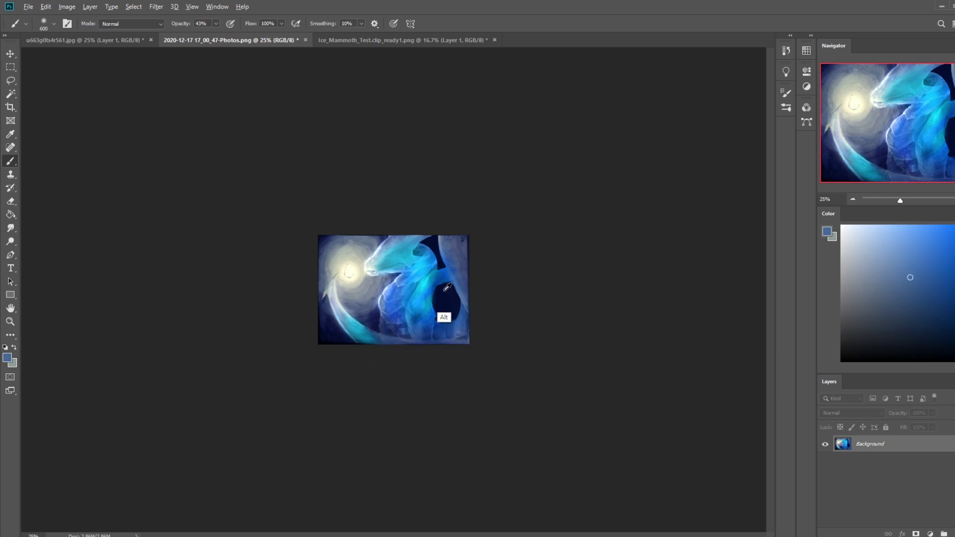
left_click(440, 276, "alt")
left_click(438, 280, "alt")
Step: Revert history to an earlier Dodge state and paste the current painting as a new layer
key("ctrl+a")
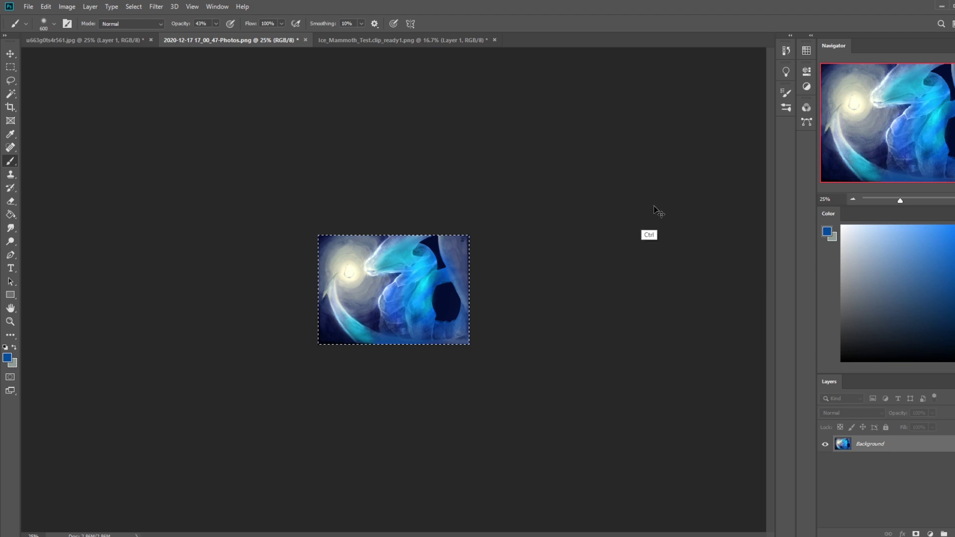
left_click(786, 51)
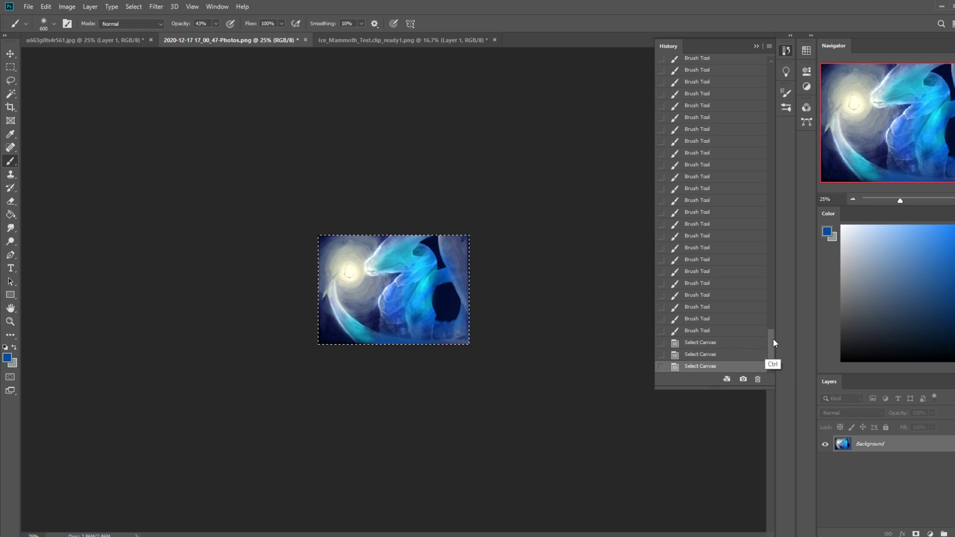
left_click(709, 177)
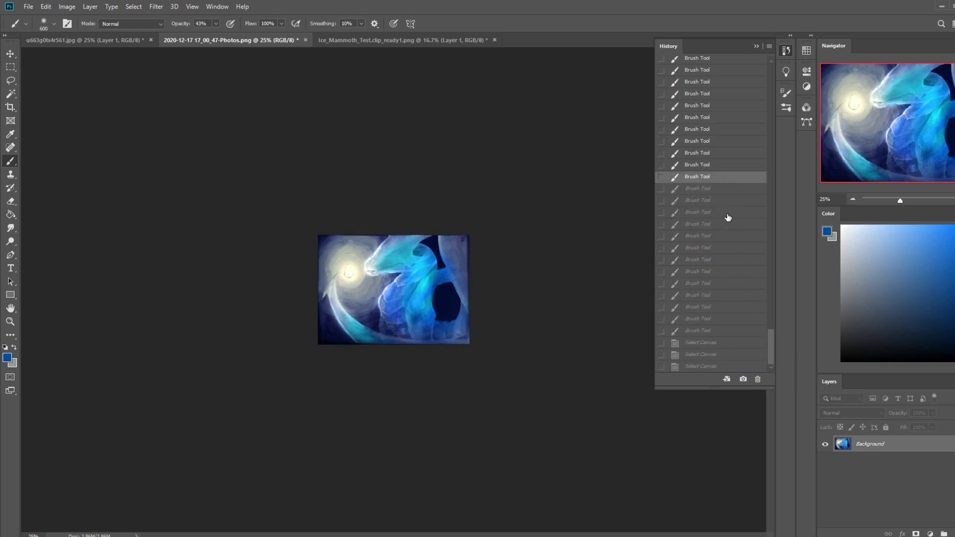
left_click_drag(716, 149, 719, 94)
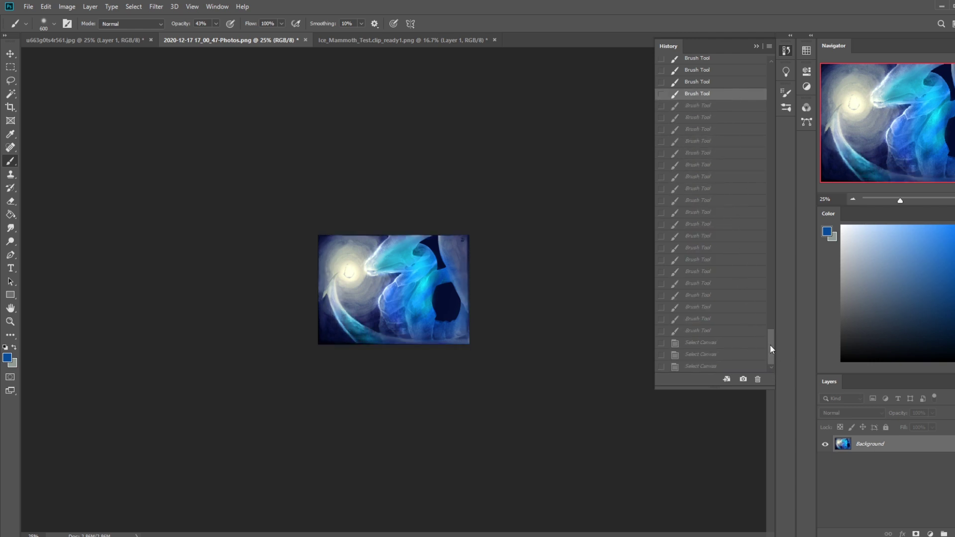
left_click_drag(769, 345, 775, 327)
left_click(693, 155)
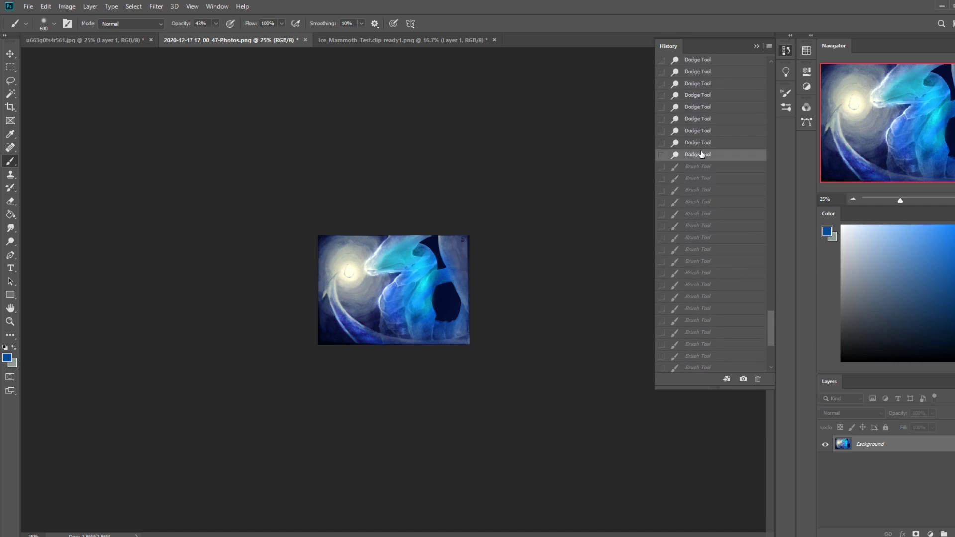
key("ctrl+v")
left_click(756, 46)
Step: Erase the top layer over the left wisp
key("e")
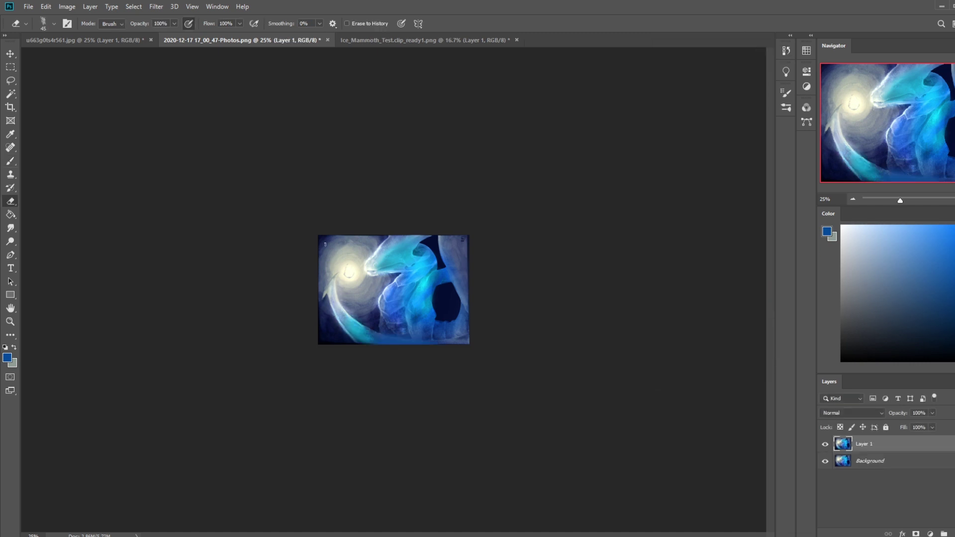
key("bracketright")
left_click_drag(325, 283, 338, 274)
right_click(371, 322)
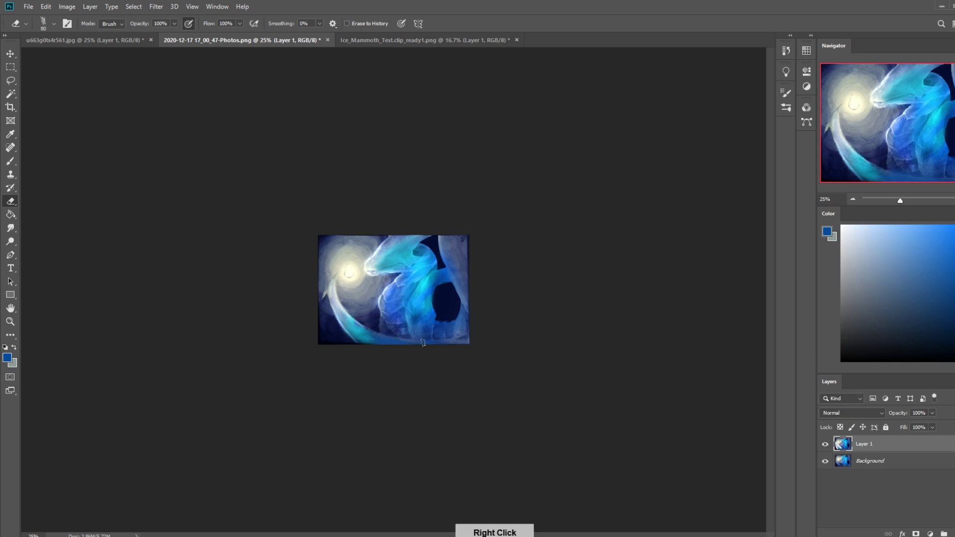
right_click(444, 328)
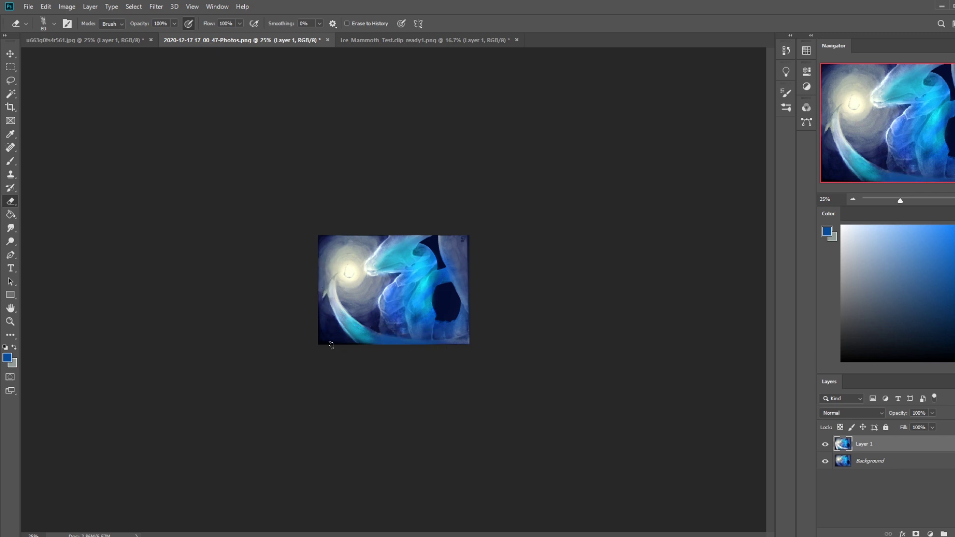
Step: Merge Layer 1 down and dodge the unicorn's head
key("o")
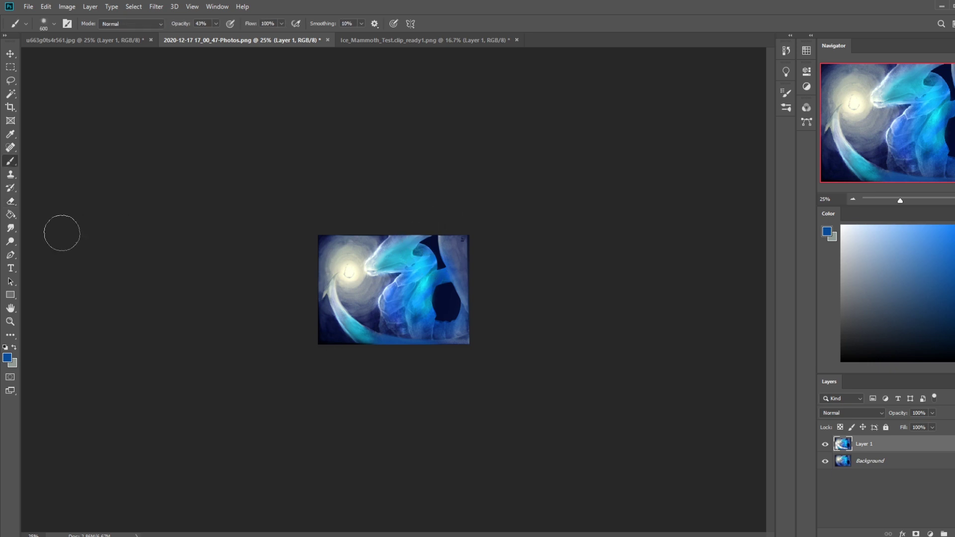
key("bracketleft")
key("bracketleft")
key("bracketleft")
key("bracketleft")
key("bracketleft")
key("bracketleft")
key("bracketleft")
key("bracketleft")
key("bracketleft")
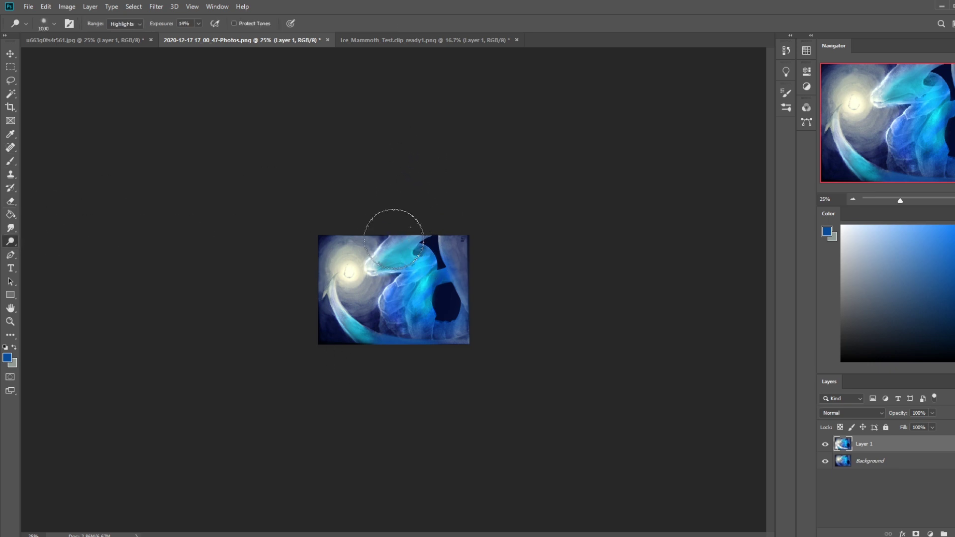
right_click(867, 447)
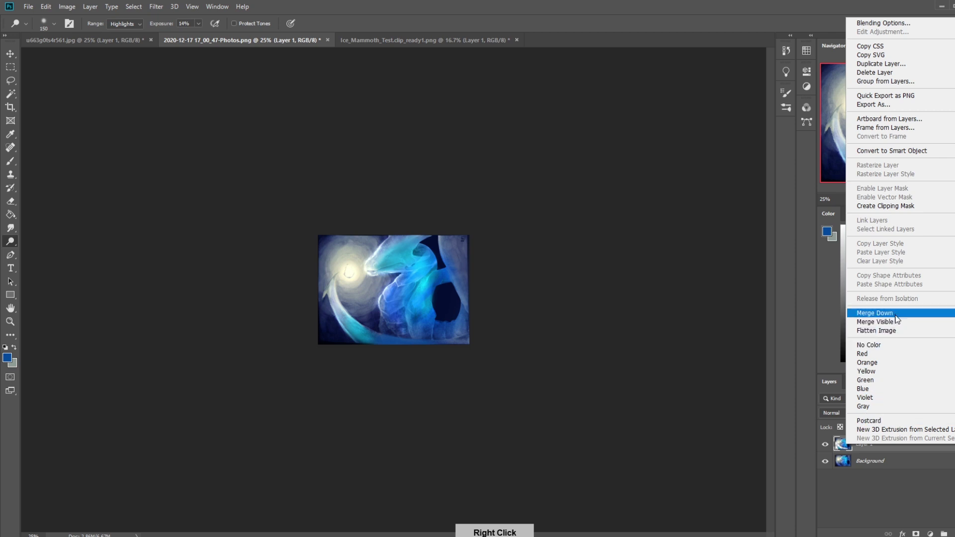
left_click(870, 314)
mouse_move(398, 240)
left_mouse_down()
mouse_move(366, 270)
mouse_move(379, 273)
left_mouse_up()
key("bracketright")
key("bracketleft")
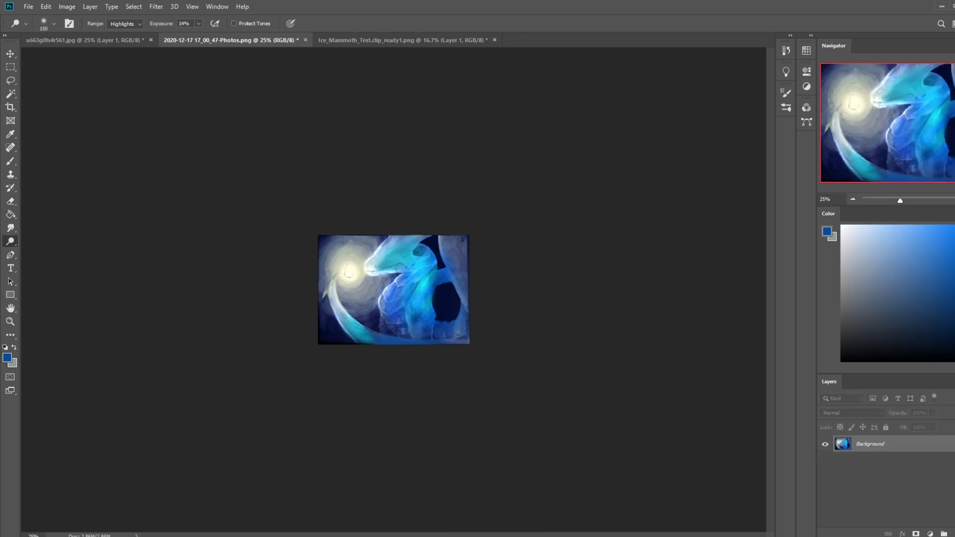
Step: Dodge the unicorn's head and chest further
mouse_move(388, 246)
left_mouse_down()
mouse_move(414, 273)
mouse_move(419, 266)
mouse_move(406, 292)
left_mouse_up()
key("bracketright")
key("bracketright")
key("bracketright")
key("bracketright")
key("bracketleft")
left_click(402, 300)
key("bracketright")
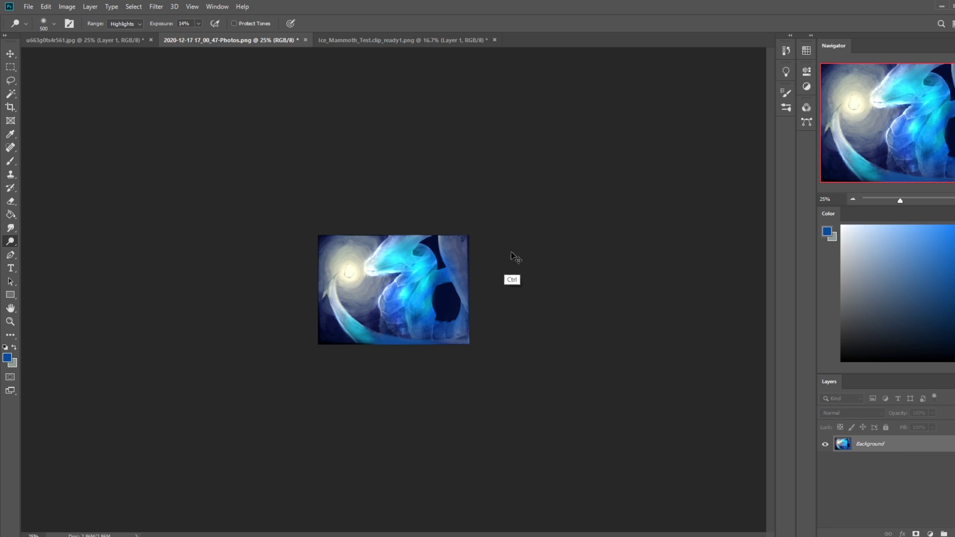
Step: Set the paint colour to white and brush opacity to 100%
key("l")
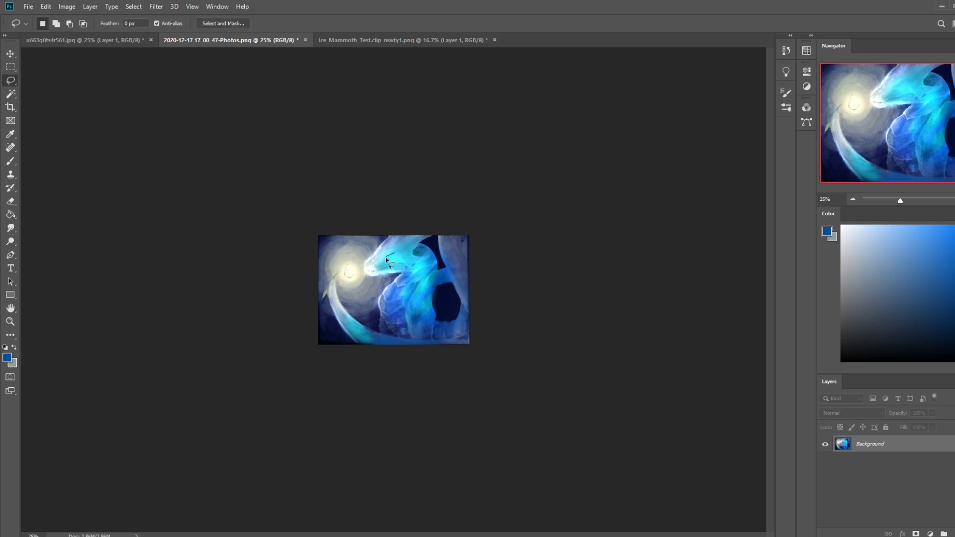
key("x")
key("b")
left_click_drag(242, 35, 398, 246)
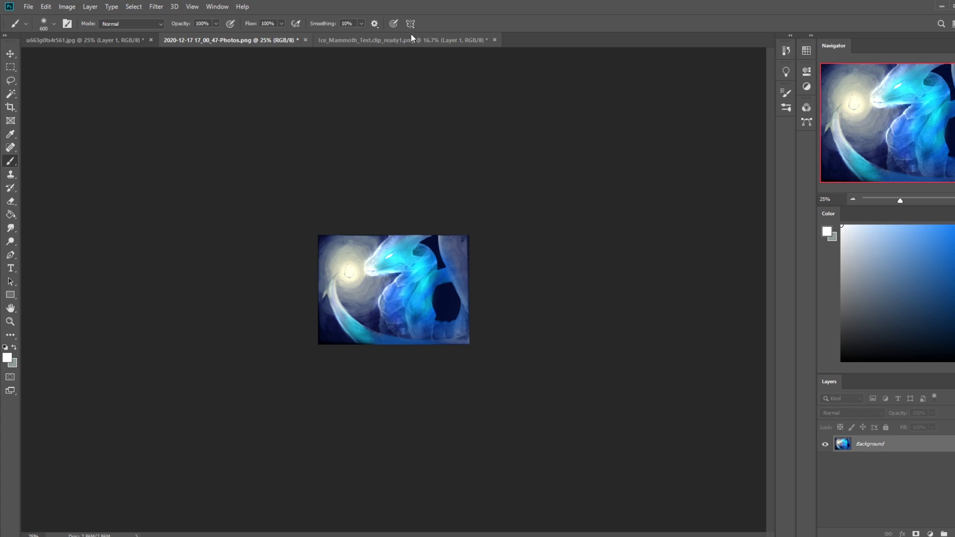
Step: Compare with the original image in History, zoom to 50%, and restore the painted Layer 1
left_click(784, 51)
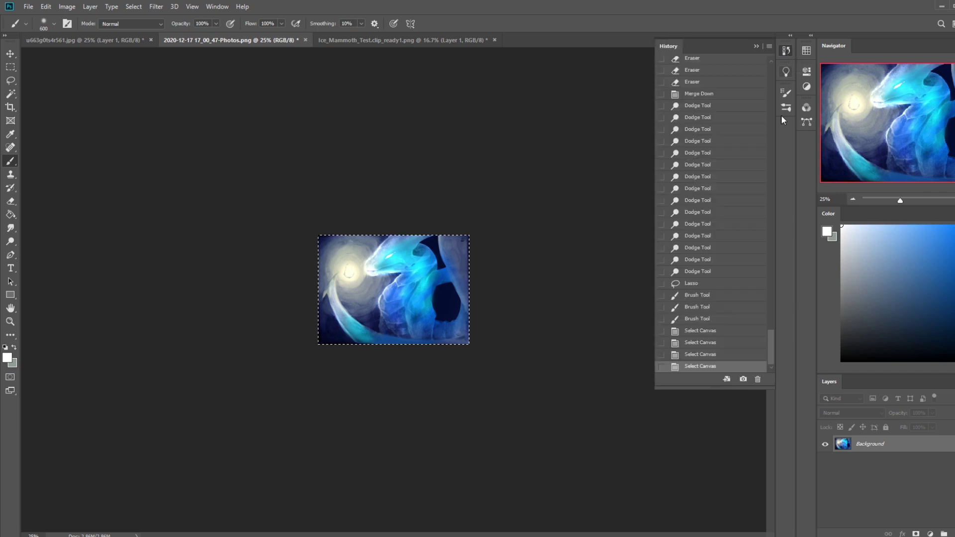
left_click(718, 63)
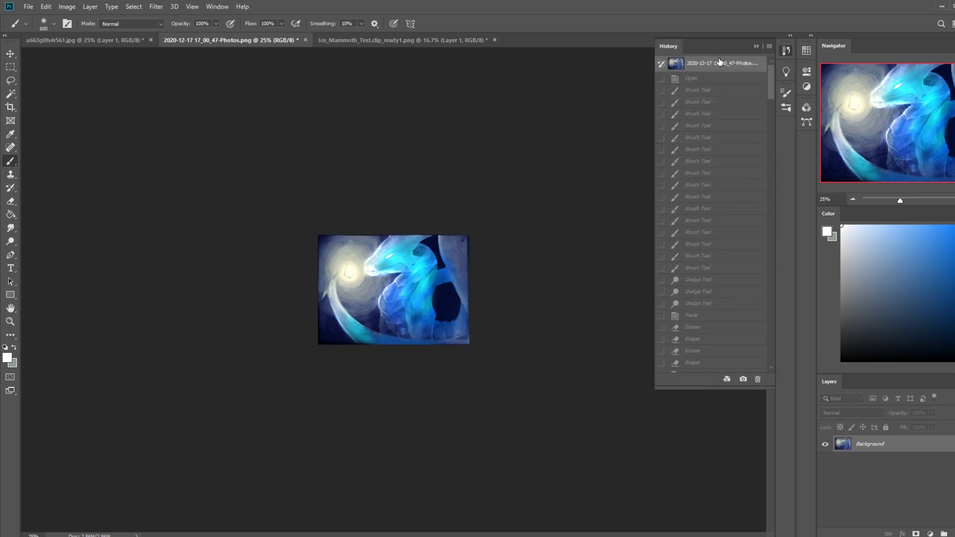
left_click(757, 45)
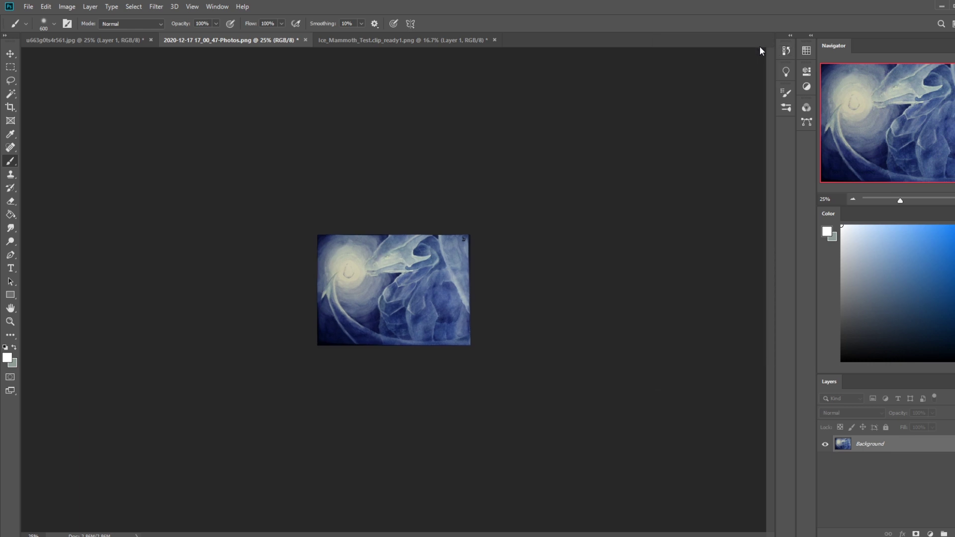
key("ctrl+plus")
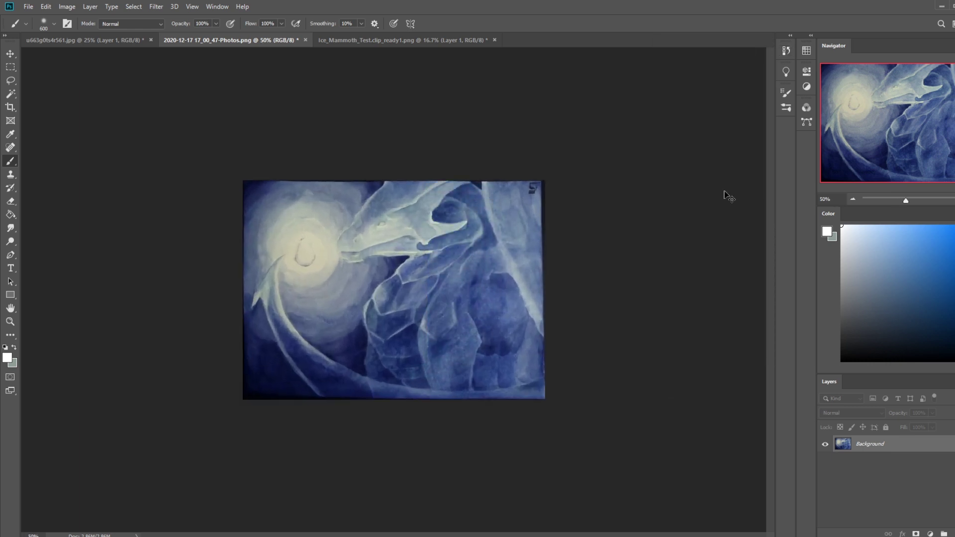
key("ctrl+z")
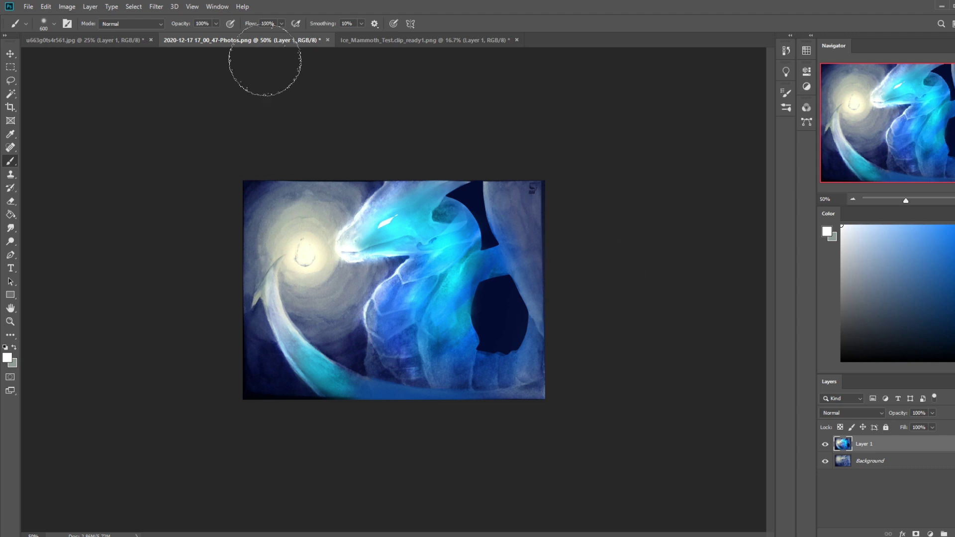
Step: Switch through the document tabs to Ice_Mammoth_Test and back
left_click(95, 42)
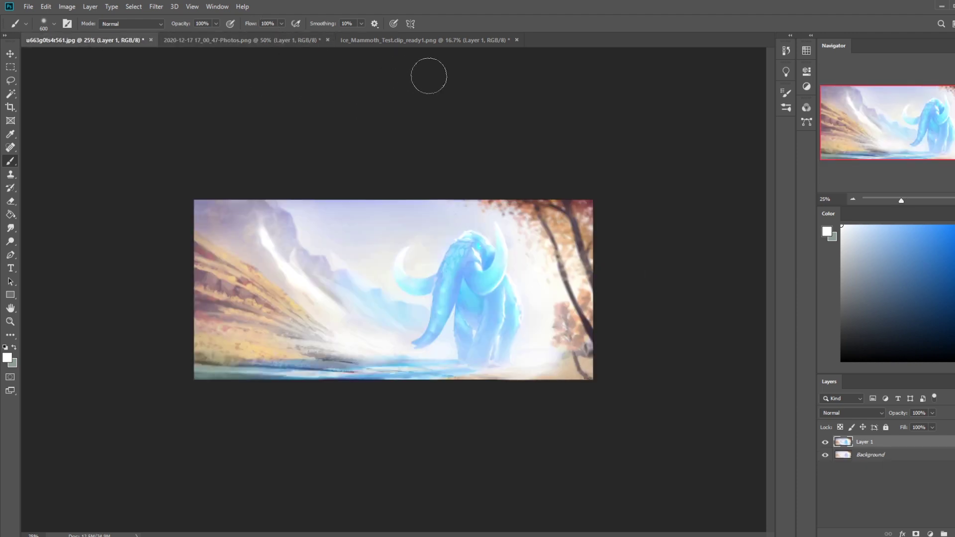
left_click(469, 42)
left_click(262, 42)
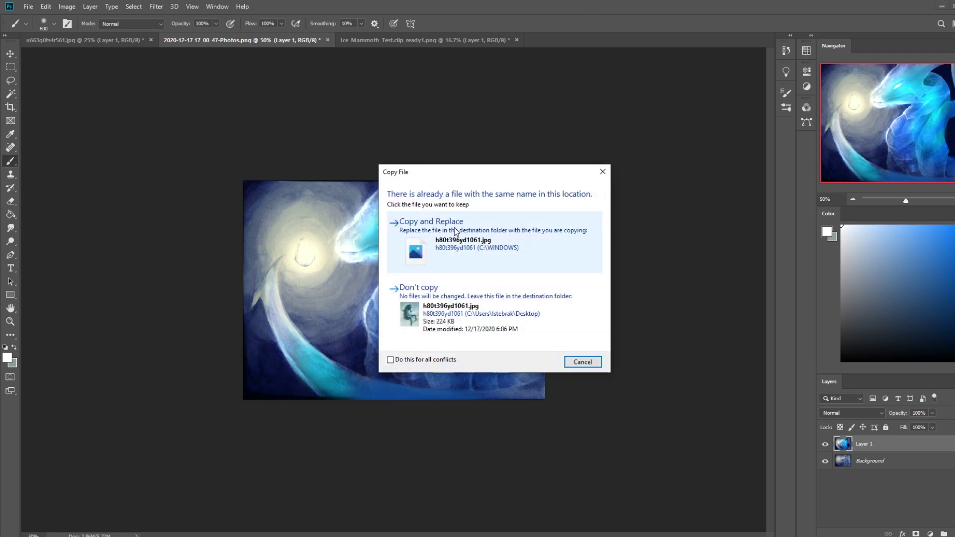
Step: Replace and open h80t396yd1061.jpg, then set Hue +17 and Saturation +49
left_click(437, 224)
left_click_drag(635, 3, 610, 41)
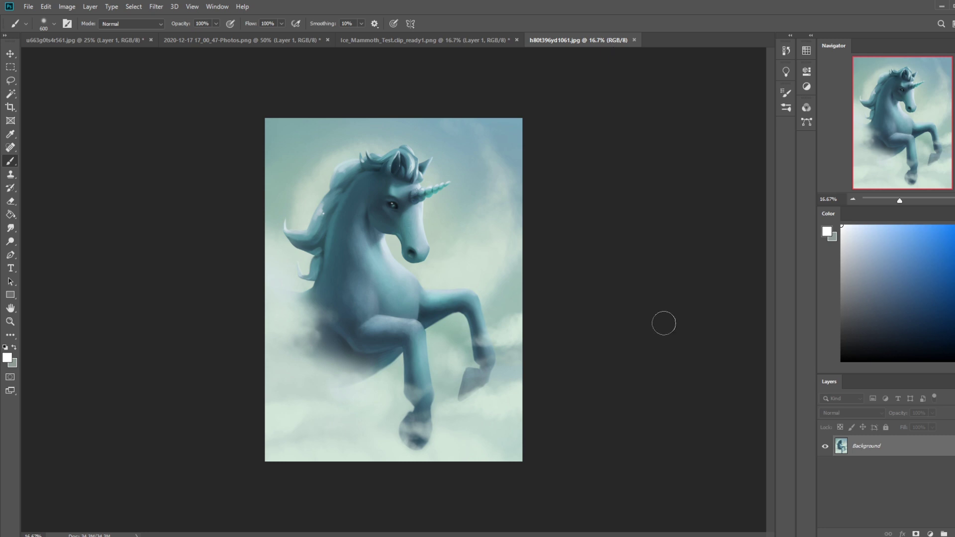
key("ctrl+u")
mouse_move(717, 281)
left_mouse_down()
mouse_move(731, 284)
mouse_move(727, 308)
mouse_move(738, 308)
mouse_move(744, 300)
mouse_move(727, 284)
left_mouse_up()
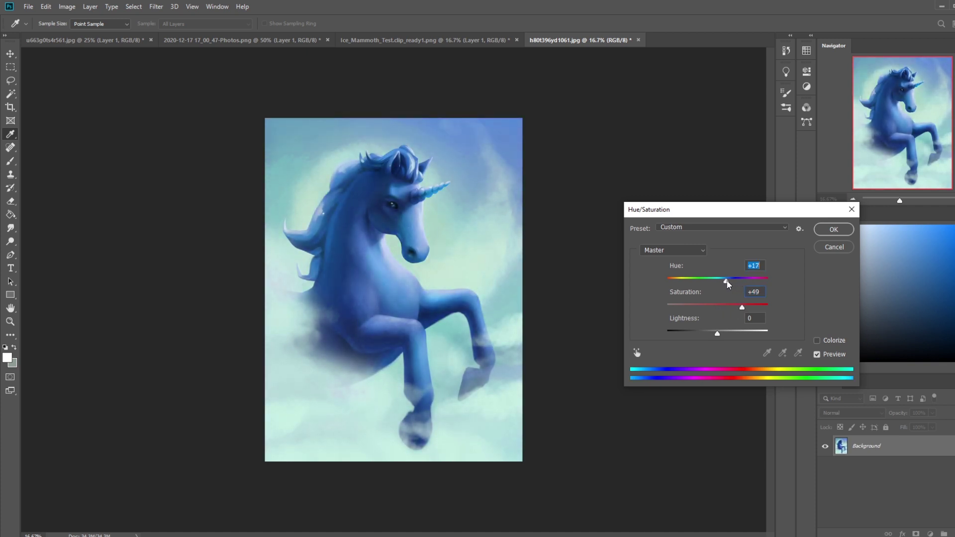
Step: Apply the Hue/Saturation change and dodge the shadows under the unicorn's belly
left_click(837, 231)
key("o")
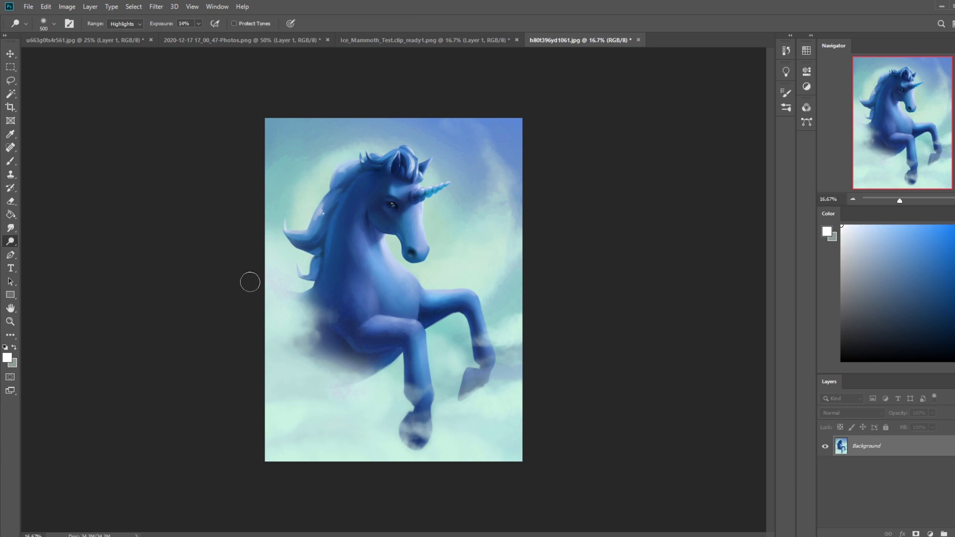
key("bracketright")
key("bracketright")
key("bracketright")
key("bracketright")
key("bracketright")
mouse_move(328, 345)
left_mouse_down()
mouse_move(348, 351)
mouse_move(344, 312)
mouse_move(447, 321)
mouse_move(428, 316)
mouse_move(465, 306)
mouse_move(442, 313)
mouse_move(470, 318)
mouse_move(477, 354)
mouse_move(470, 318)
mouse_move(441, 312)
mouse_move(477, 343)
left_mouse_up()
key("bracketleft")
key("bracketleft")
key("bracketleft")
key("bracketleft")
key("bracketleft")
key("bracketleft")
key("bracketleft")
key("bracketleft")
key("bracketright")
key("bracketright")
key("bracketright")
mouse_move(318, 376)
left_mouse_down()
mouse_move(387, 352)
mouse_move(348, 358)
mouse_move(373, 356)
left_mouse_up()
key("bracketright")
key("bracketright")
key("bracketright")
key("bracketright")
key("bracketleft")
key("bracketleft")
key("bracketleft")
key("bracketleft")
key("bracketleft")
key("bracketleft")
key("bracketleft")
key("bracketleft")
key("bracketleft")
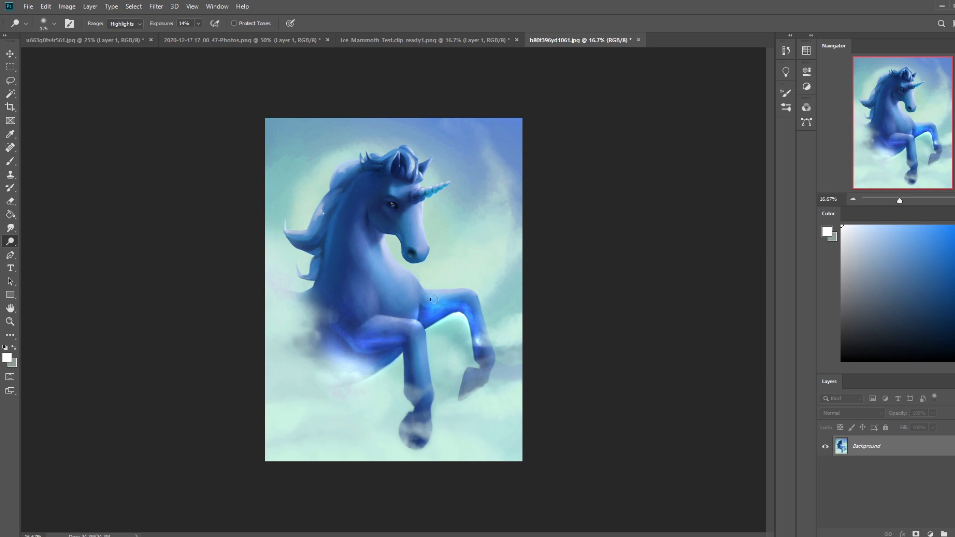
key("bracketright")
key("bracketright")
key("bracketright")
Step: Raise dodge exposure to about 38% and lighten the unicorn's raised foreleg
left_click(198, 23)
left_click_drag(198, 35, 212, 37)
key("bracketleft")
key("bracketleft")
key("bracketleft")
left_click_drag(406, 338, 412, 395)
left_click_drag(408, 343, 411, 398)
key("ctrl+z")
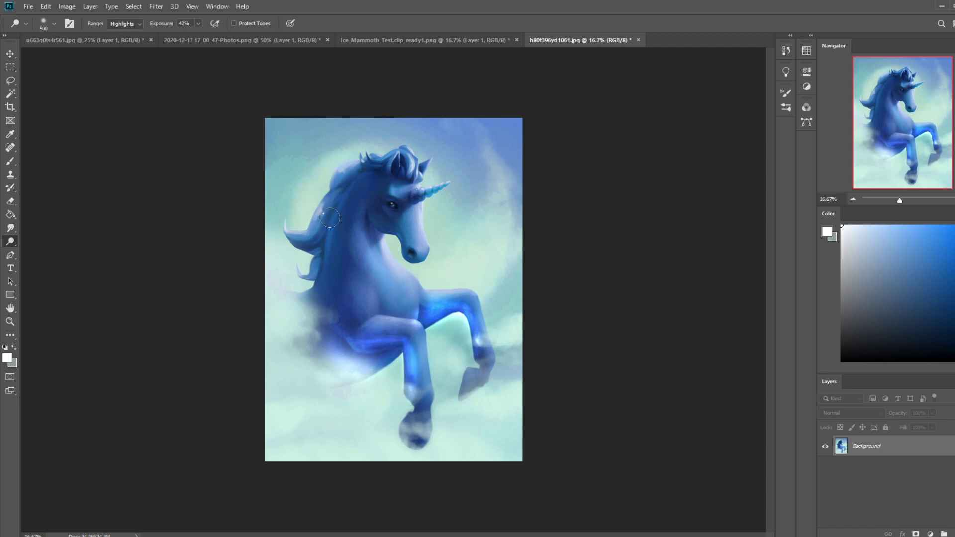
Step: Dodge the unicorn's neck and the area around its eye
key("ctrl+minus")
key("ctrl+minus")
key("bracketright")
key("bracketright")
key("bracketright")
key("bracketright")
key("bracketright")
key("bracketright")
key("bracketright")
key("bracketright")
mouse_move(377, 249)
left_mouse_down()
mouse_move(372, 303)
mouse_move(376, 249)
mouse_move(367, 294)
left_mouse_up()
key("bracketright")
key("bracketright")
key("bracketright")
key("bracketright")
key("bracketright")
key("bracketleft")
key("bracketleft")
key("bracketleft")
key("bracketleft")
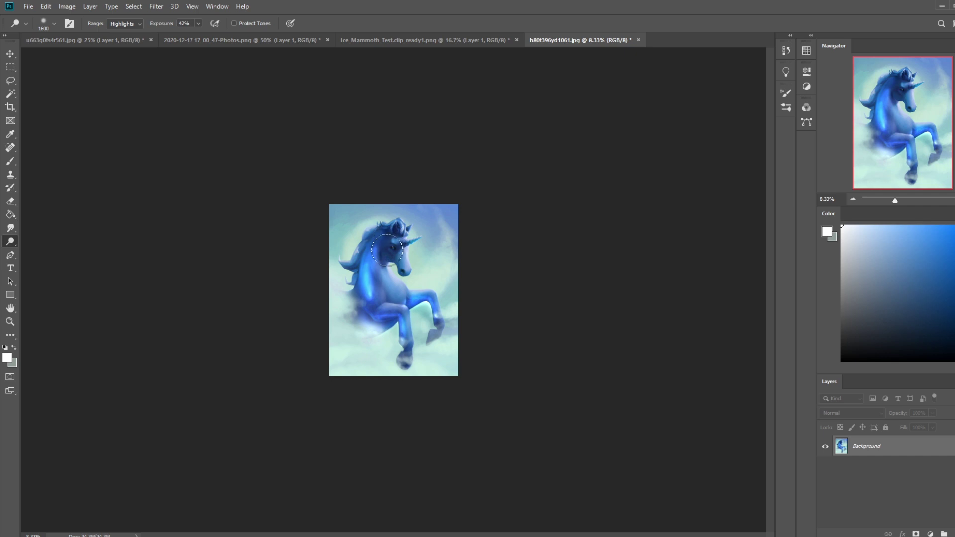
left_click_drag(387, 254, 389, 253)
key("bracketleft")
key("bracketleft")
key("bracketleft")
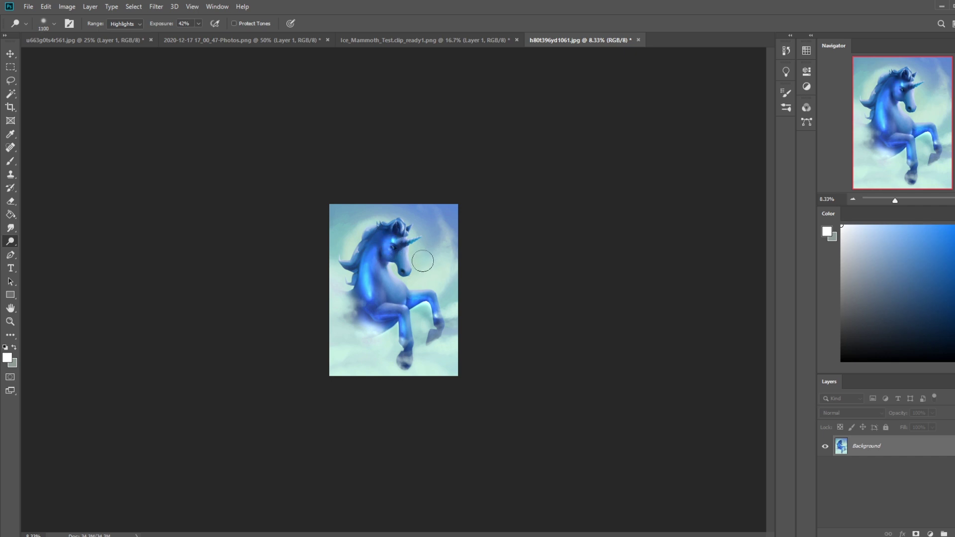
Step: Select all and revert History to the Hue/Saturation state before the dodging
key("ctrl+a")
left_click(786, 51)
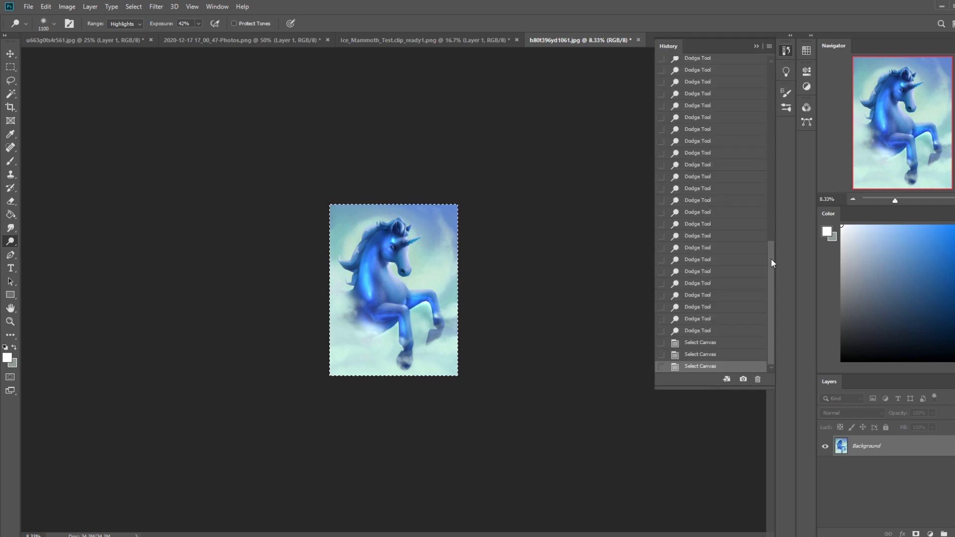
left_click_drag(771, 146, 777, 92)
left_click(720, 116)
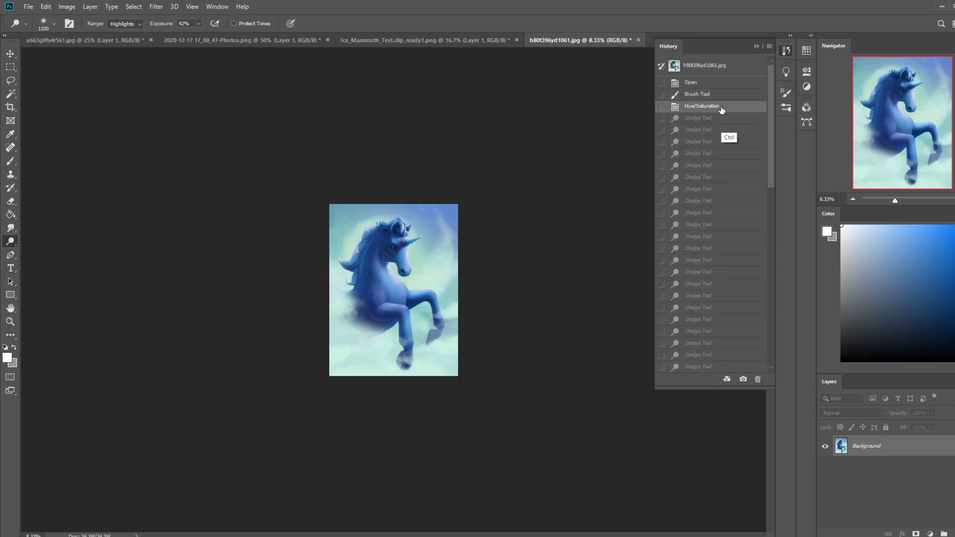
left_click(756, 46)
Step: Set up the Eraser with a large soft brush and adjust its flow
key("e")
right_click(449, 269)
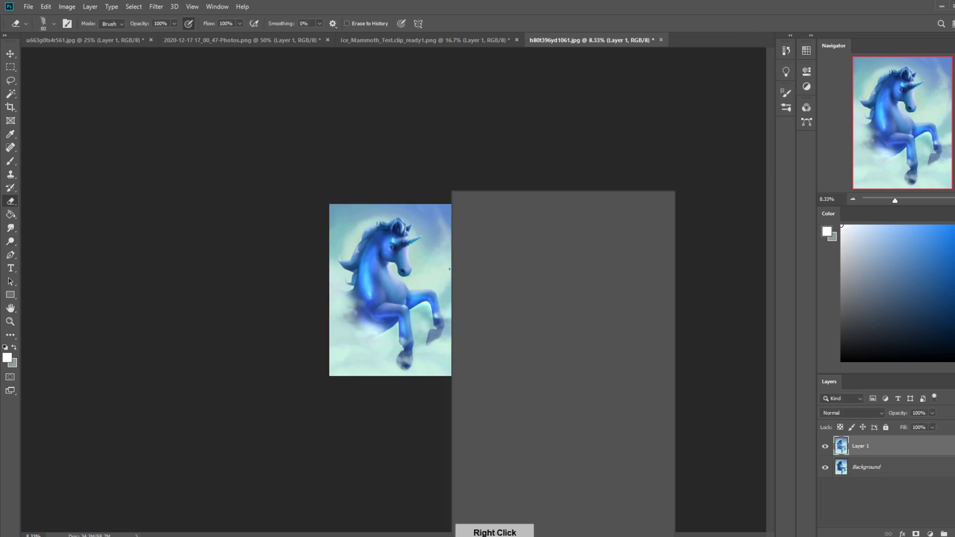
double_click(481, 349)
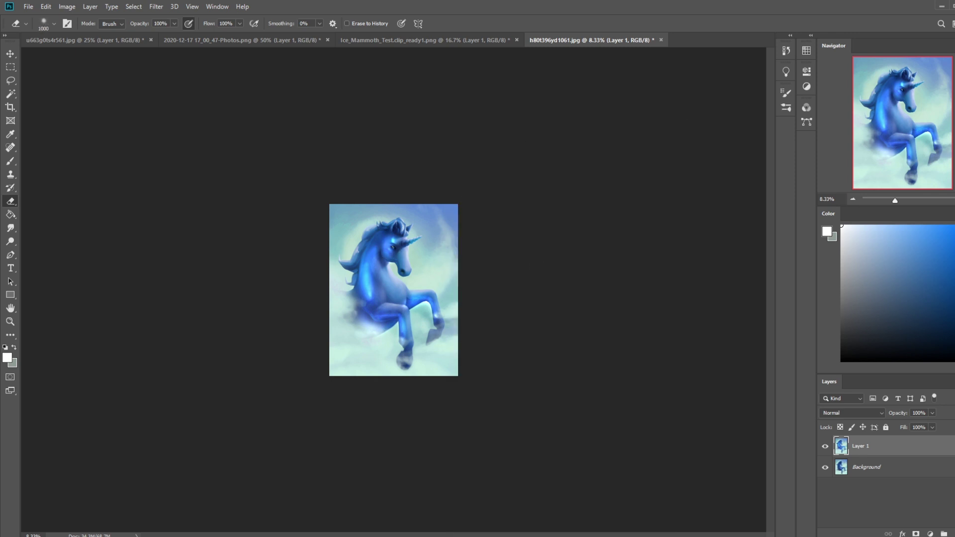
key("bracketright")
key("bracketright")
key("bracketright")
key("bracketright")
key("bracketright")
key("bracketright")
left_click(240, 24)
Step: Erase the dodge glow at 41% flow over the neck, head, mane, chest and front leg
left_click_drag(225, 36, 210, 35)
key("bracketright")
key("bracketright")
key("bracketright")
key("bracketright")
key("bracketright")
key("bracketright")
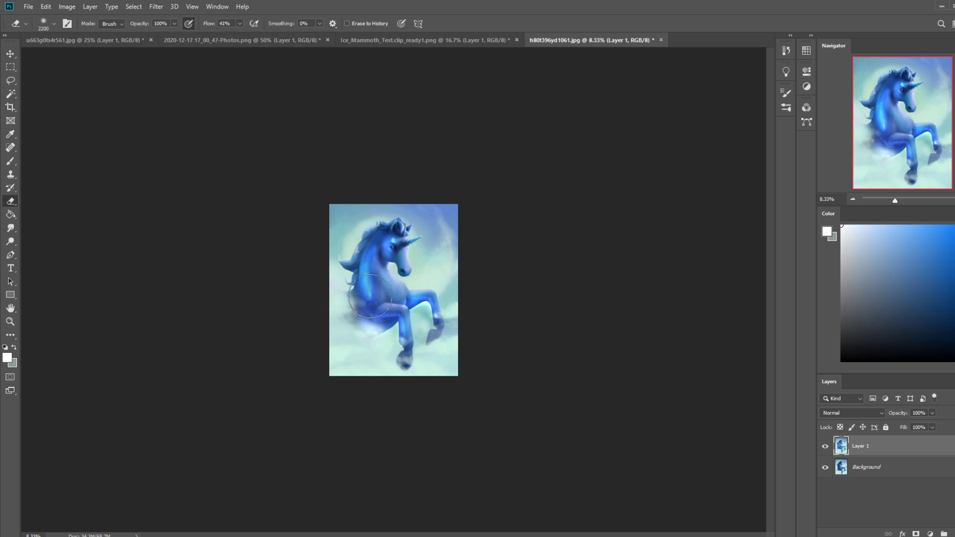
key("bracketleft")
key("bracketleft")
mouse_move(359, 287)
left_mouse_down()
mouse_move(393, 276)
mouse_move(374, 246)
left_mouse_up()
key("ctrl")
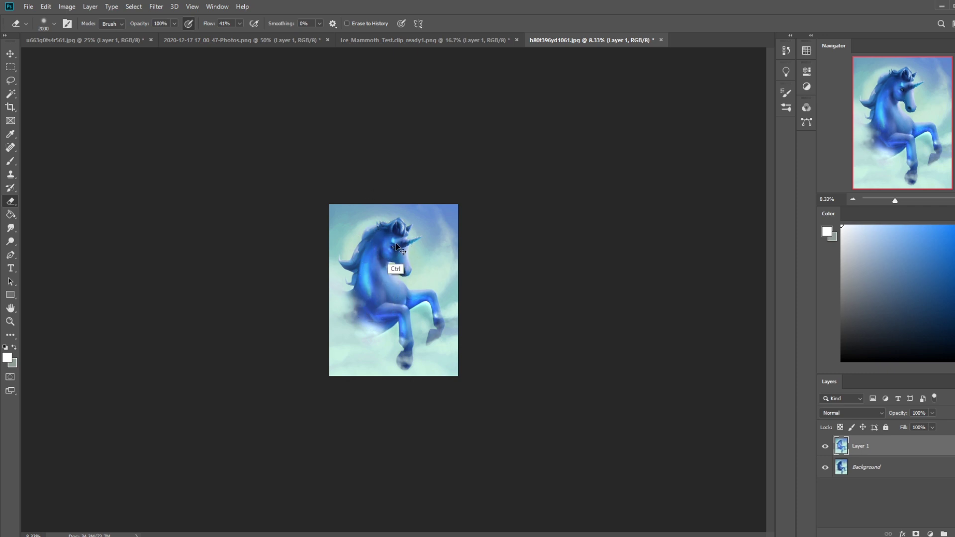
left_click_drag(396, 238, 358, 242)
mouse_move(434, 284)
left_mouse_down()
mouse_move(378, 331)
mouse_move(428, 345)
mouse_move(433, 330)
mouse_move(400, 278)
left_mouse_up()
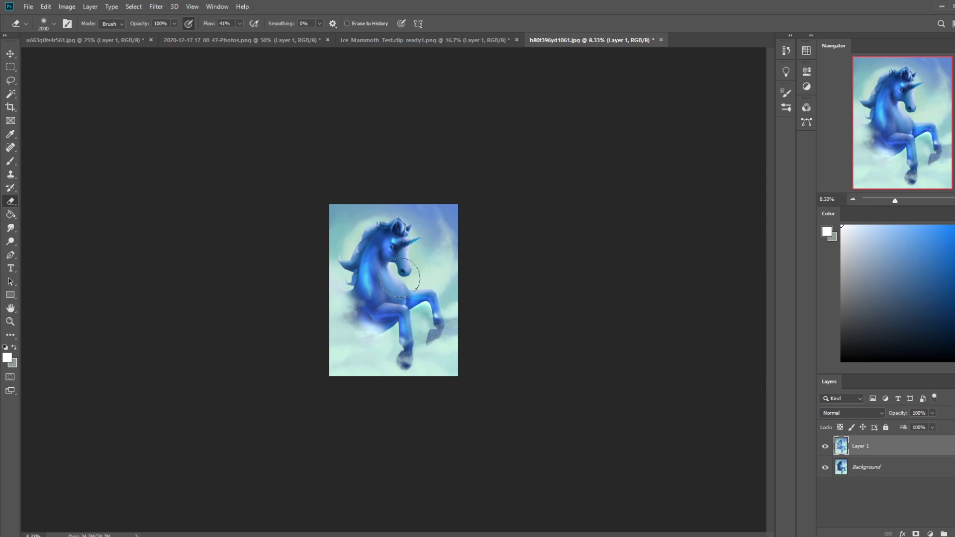
Step: Erase a small dab on the leg with the 80 px Dry-Oil brush preset
right_click(427, 278)
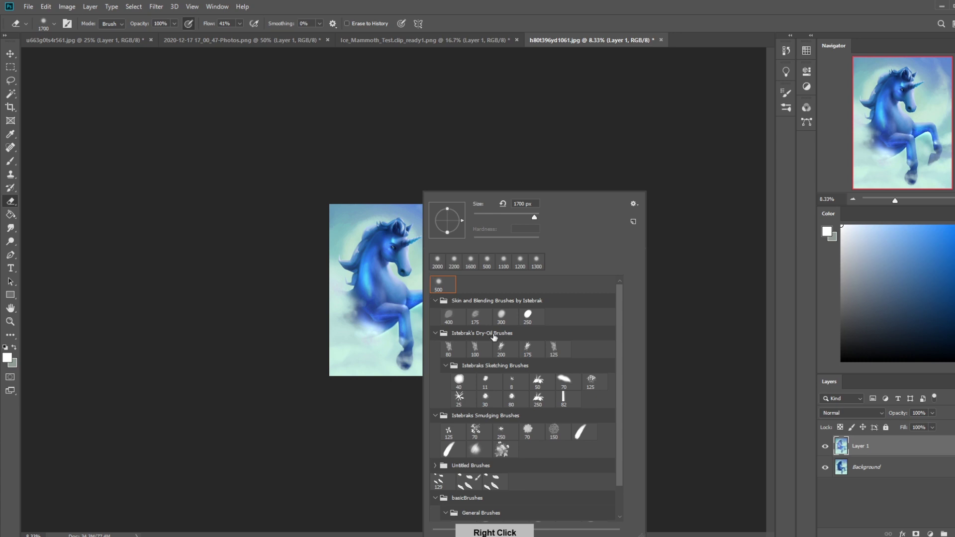
double_click(447, 346)
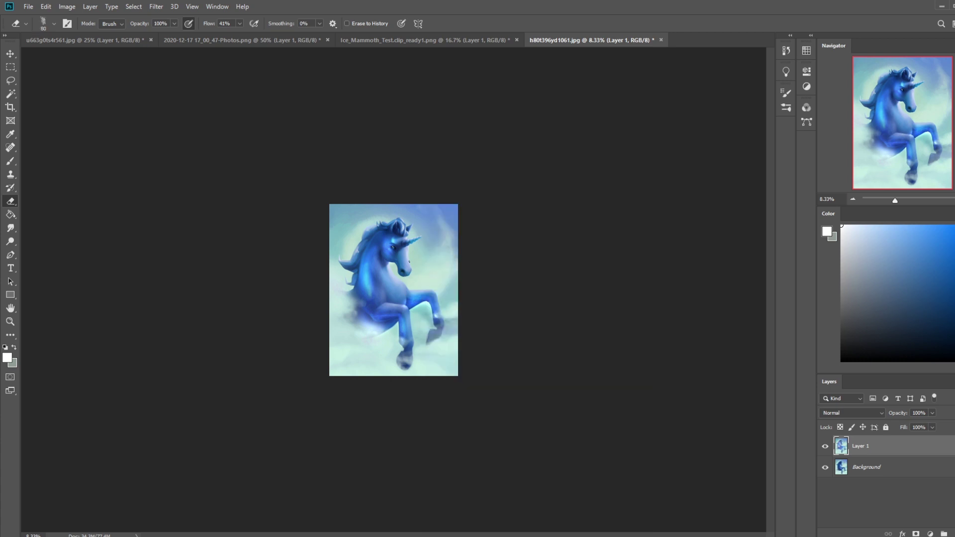
left_click(428, 306)
key("b")
key("bracketright")
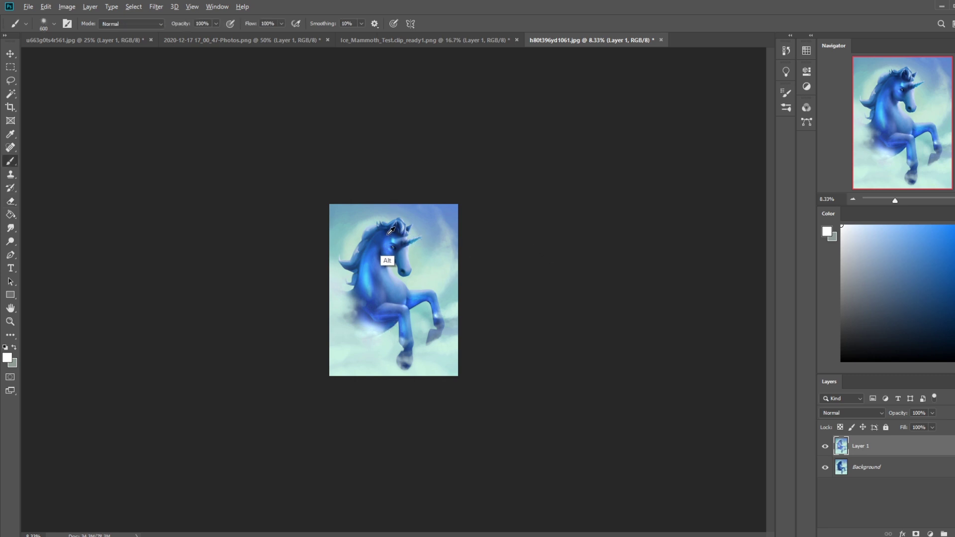
Step: Tint the pale green sky around the mane with the unicorn's blue in Color mode, then flatten the image
left_click(383, 262, "alt")
key("bracketright")
key("bracketright")
key("bracketright")
key("bracketright")
key("bracketright")
left_click(130, 23)
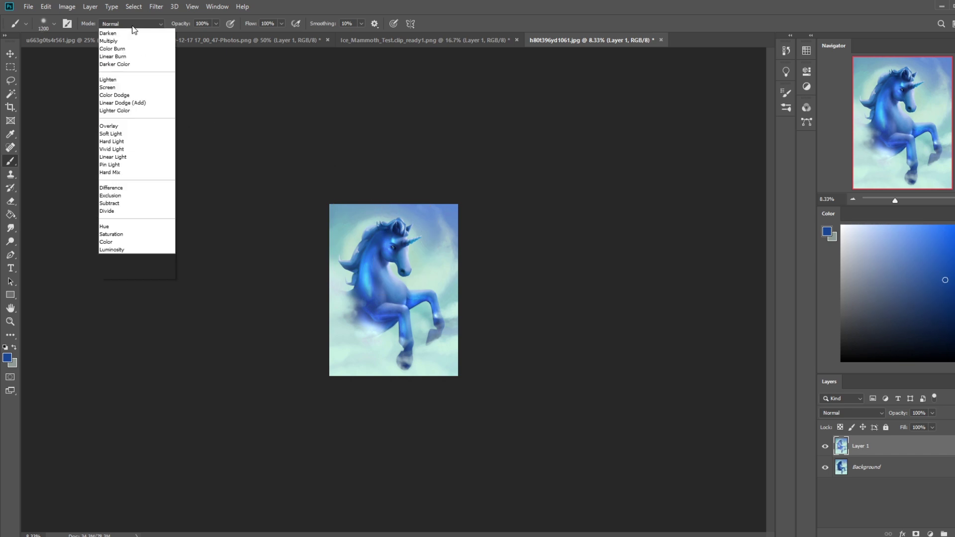
left_click(130, 279)
key("bracketright")
key("bracketright")
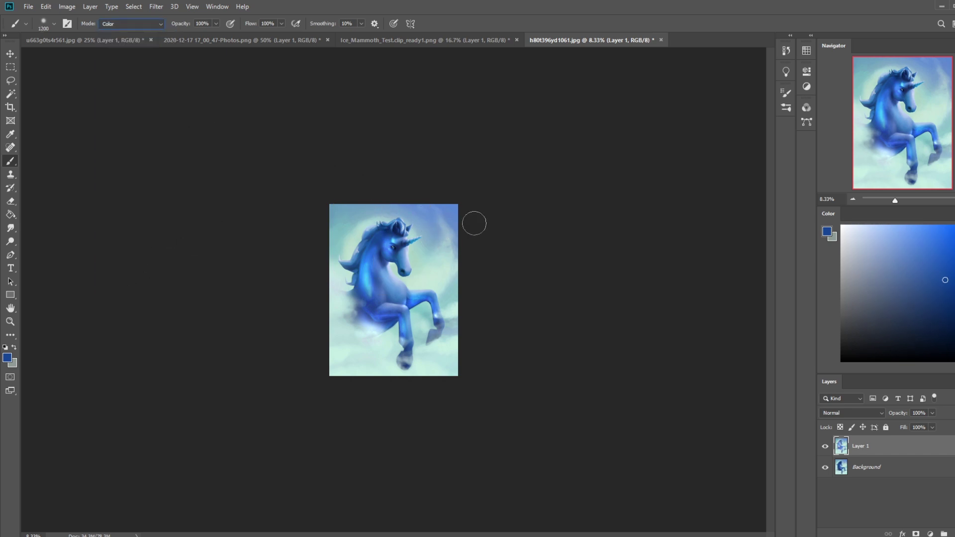
key("bracketright")
key("bracketright")
key("bracketright")
key("bracketright")
key("bracketright")
mouse_move(355, 200)
left_mouse_down()
mouse_move(319, 241)
mouse_move(353, 216)
mouse_move(335, 253)
mouse_move(433, 257)
mouse_move(427, 248)
mouse_move(402, 275)
left_mouse_up()
key("bracketright")
key("bracketright")
key("bracketright")
right_click(902, 450)
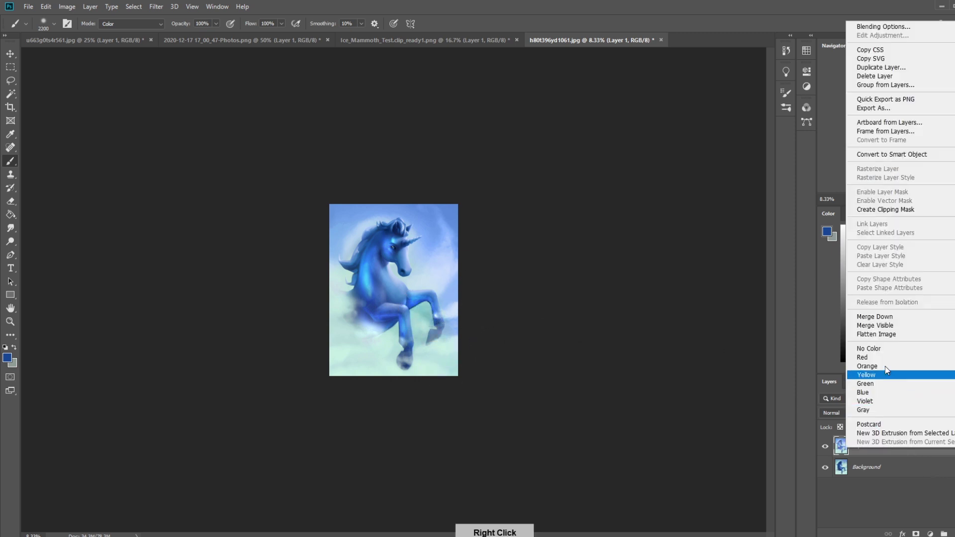
left_click(885, 320)
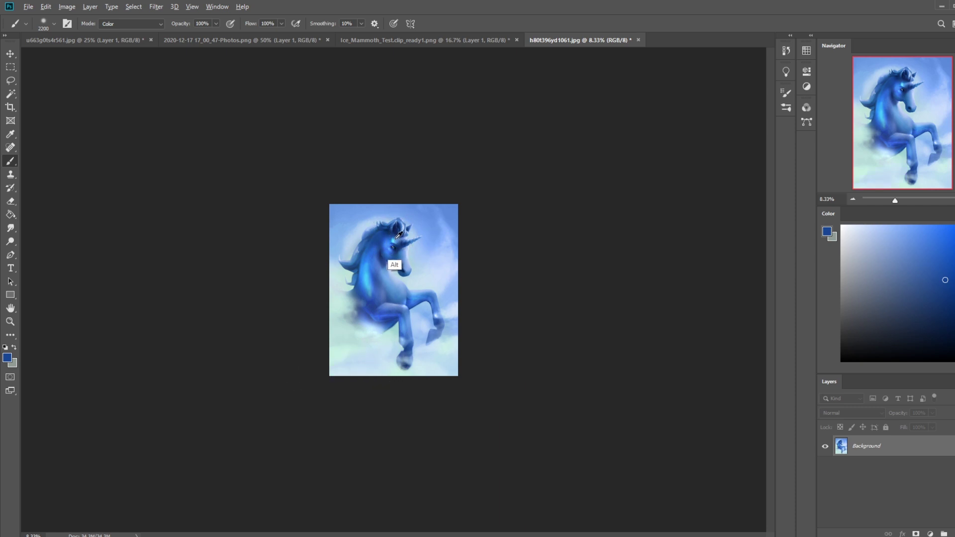
Step: Brighten the head and neck with sampled light blue in Lighten mode at 36% opacity
left_click(362, 239, "alt")
left_click(109, 23)
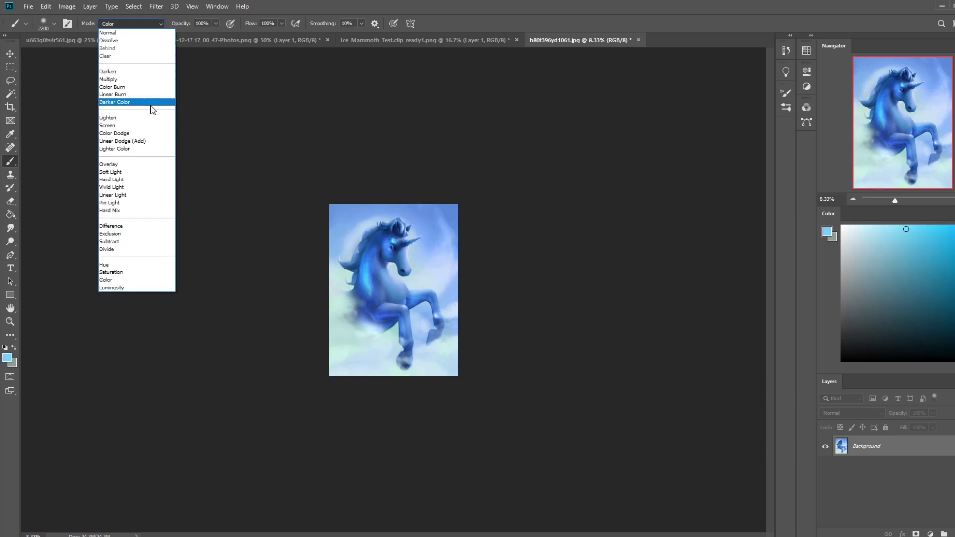
left_click(119, 118)
left_click(396, 237)
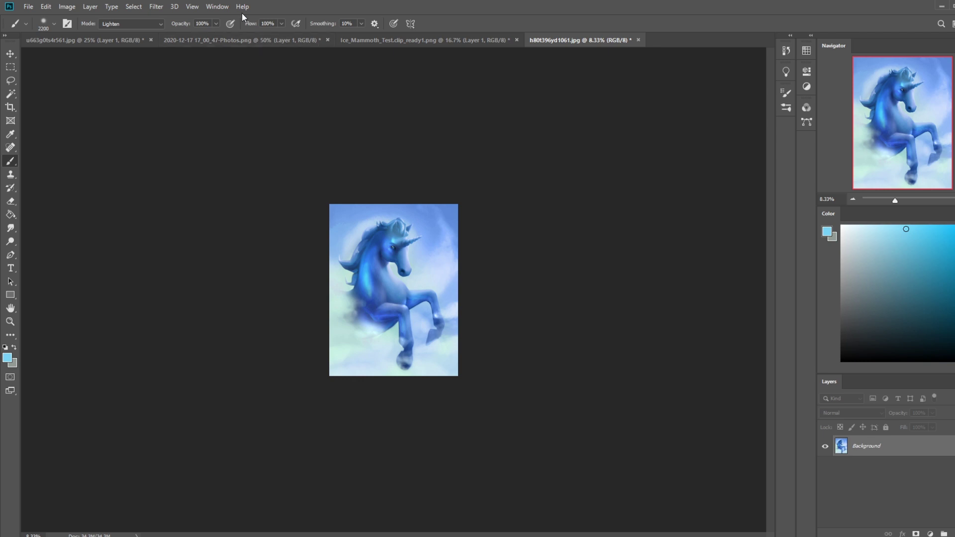
key("ctrl+z")
left_click(216, 23)
left_click_drag(219, 36, 185, 35)
mouse_move(398, 235)
left_mouse_down()
mouse_move(378, 237)
mouse_move(383, 312)
mouse_move(400, 245)
mouse_move(415, 266)
left_mouse_up()
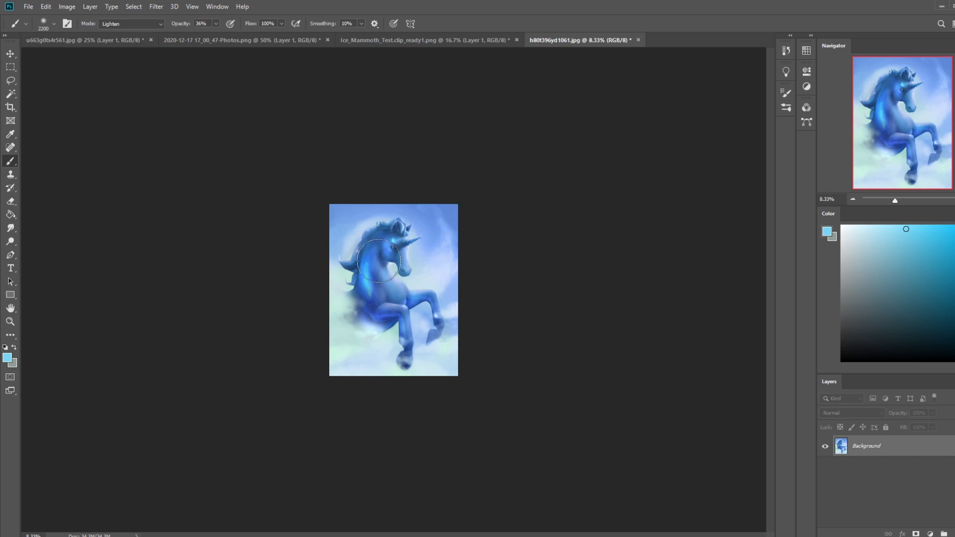
Step: Lasso an area along the neck and brighten the neck with the Dodge tool
key("l")
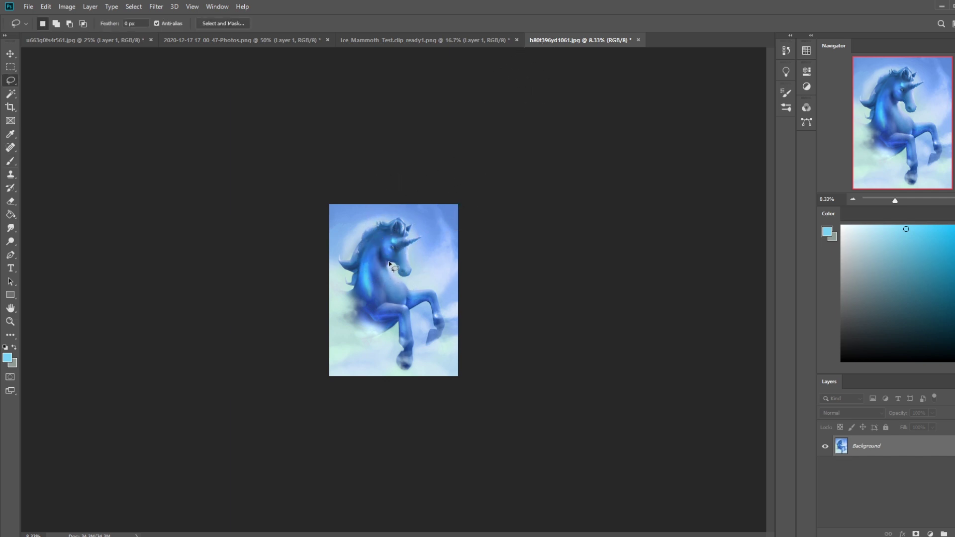
left_click_drag(381, 252, 379, 269)
key("b")
left_click(365, 302, "alt")
left_click(10, 241)
mouse_move(393, 253)
left_mouse_down()
mouse_move(379, 251)
mouse_move(389, 269)
left_mouse_up()
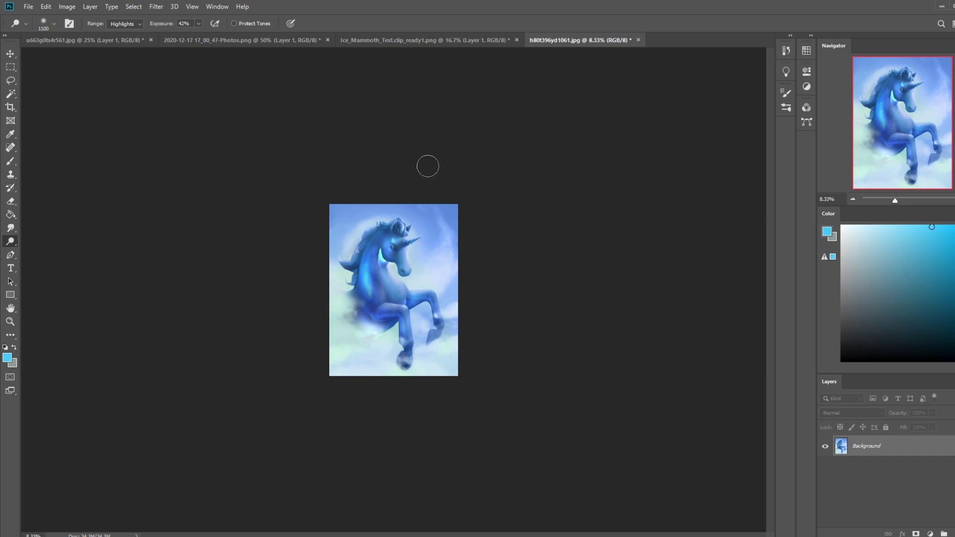
Step: Return to the Lasso history state, paste the copy as Layer 1, and set its fill to 63%
left_click(786, 51)
left_click(692, 225)
key("ctrl+shift+alt+n")
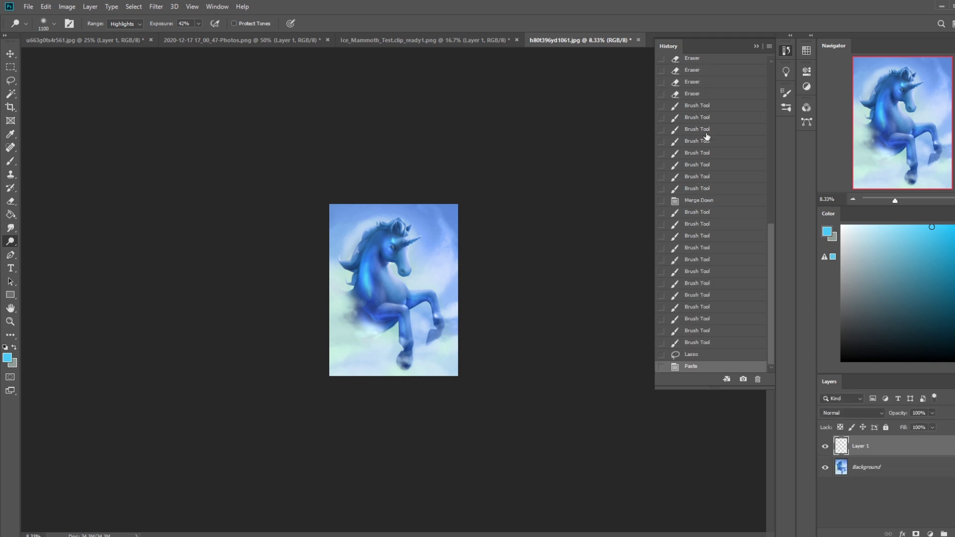
key("e")
right_click(390, 270)
left_click(434, 282)
key("Return")
left_click(935, 427)
mouse_move(935, 439)
left_mouse_down()
mouse_move(911, 440)
mouse_move(932, 451)
left_mouse_up()
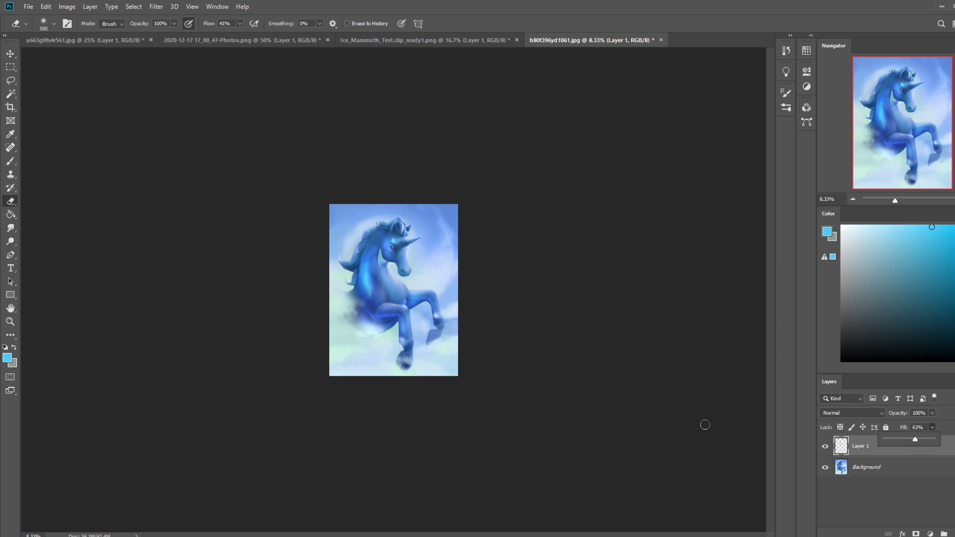
key("Return")
Step: Erase with an 800 px eraser and merge Layer 1 down into the background
key("bracketright")
key("bracketright")
key("bracketright")
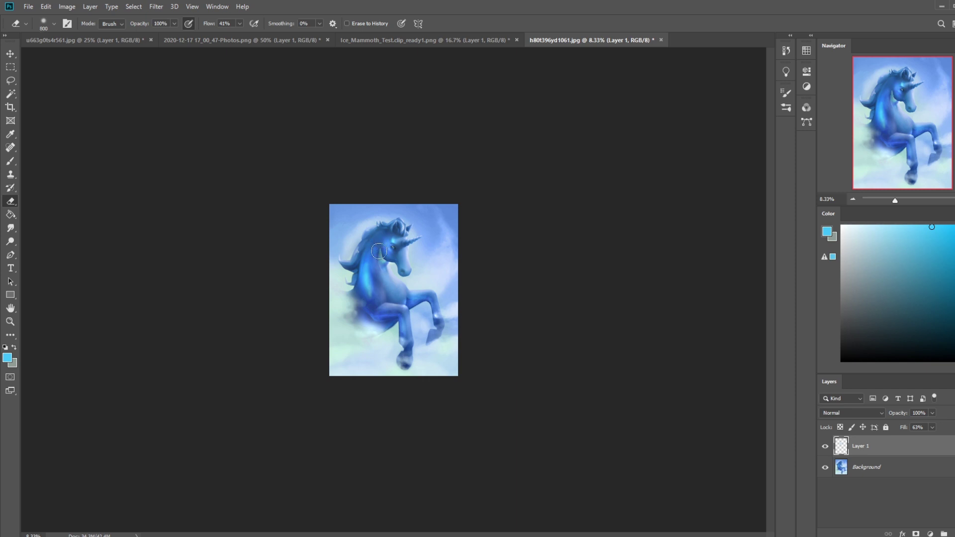
right_click(876, 456)
left_click(873, 384)
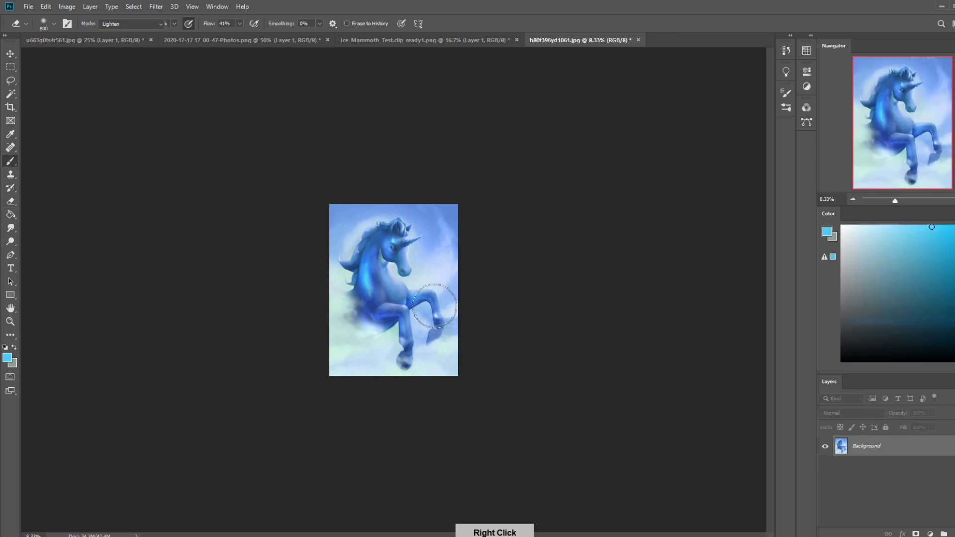
Step: Brush cyan over the head and chest in Color mode, enlarging the brush to 1400 px
key("b")
left_click(141, 24)
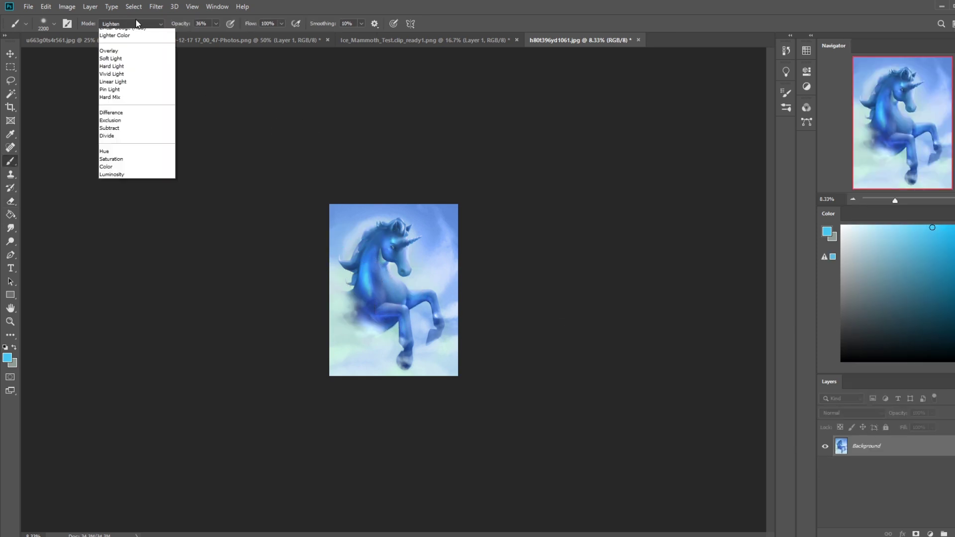
left_click(146, 279)
key("bracketleft")
key("bracketleft")
key("bracketleft")
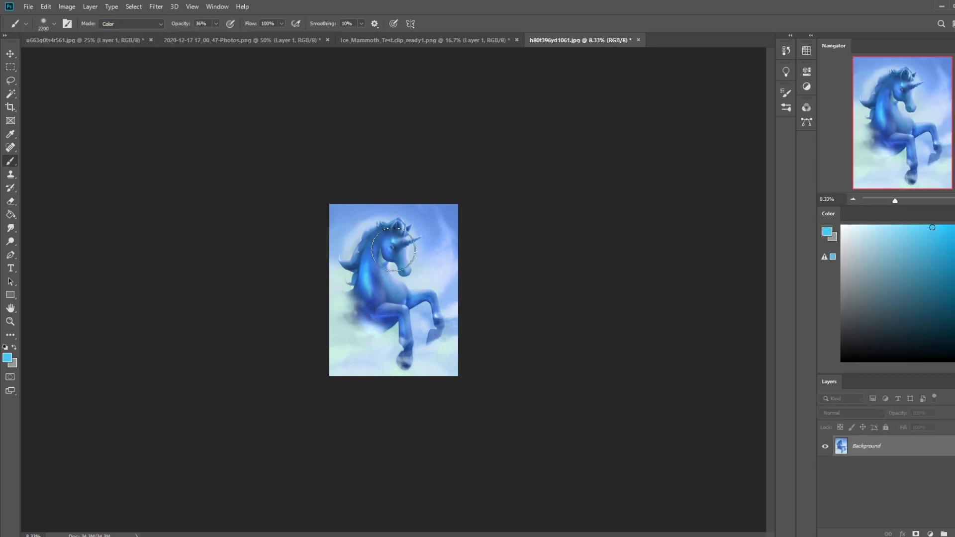
key("bracketleft")
key("bracketleft")
key("bracketleft")
key("bracketleft")
key("bracketleft")
key("bracketleft")
key("bracketleft")
key("bracketleft")
key("bracketleft")
key("bracketleft")
key("bracketleft")
key("bracketright")
key("bracketright")
key("ctrl")
key("ctrl+minus")
key("bracketright")
key("bracketright")
key("bracketright")
key("bracketright")
key("bracketright")
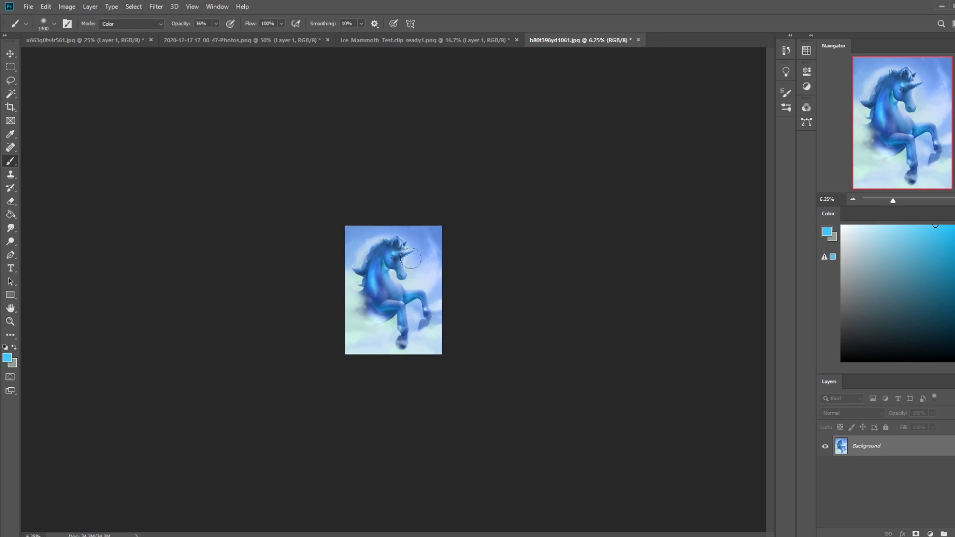
Step: Move through the marquee and Smudge tools to the Dodge tool at Highlights, 42% exposure
key("m")
right_click(396, 304)
left_click(111, 267)
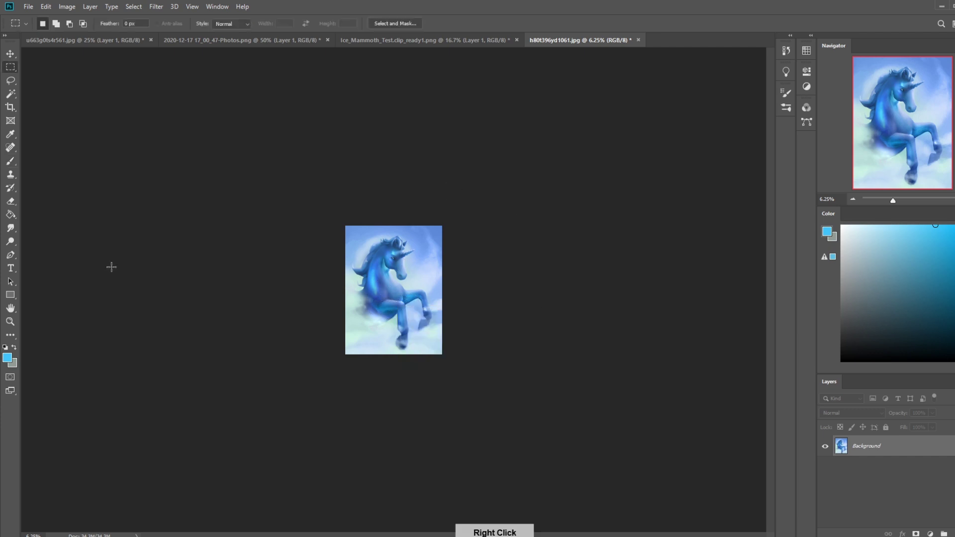
right_click(13, 234)
left_click(50, 249)
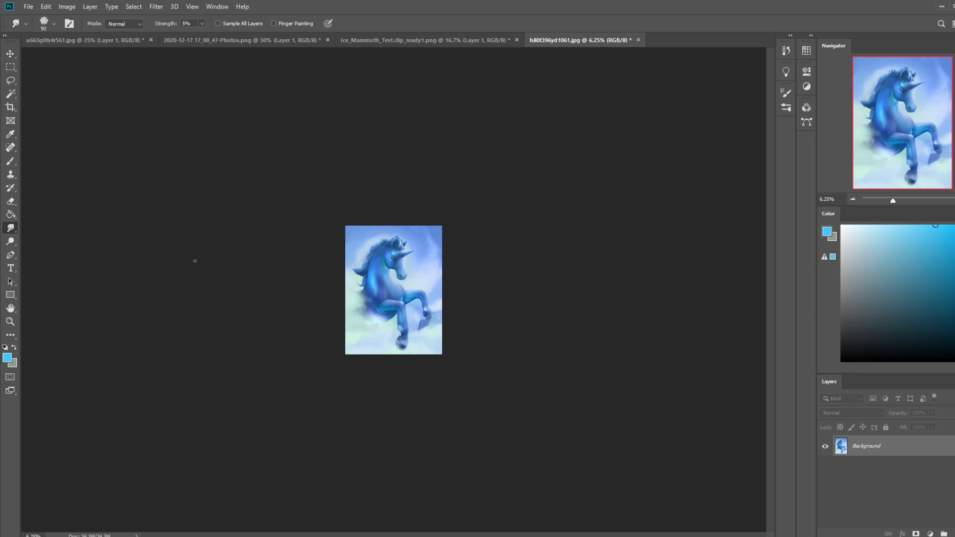
left_click(10, 241)
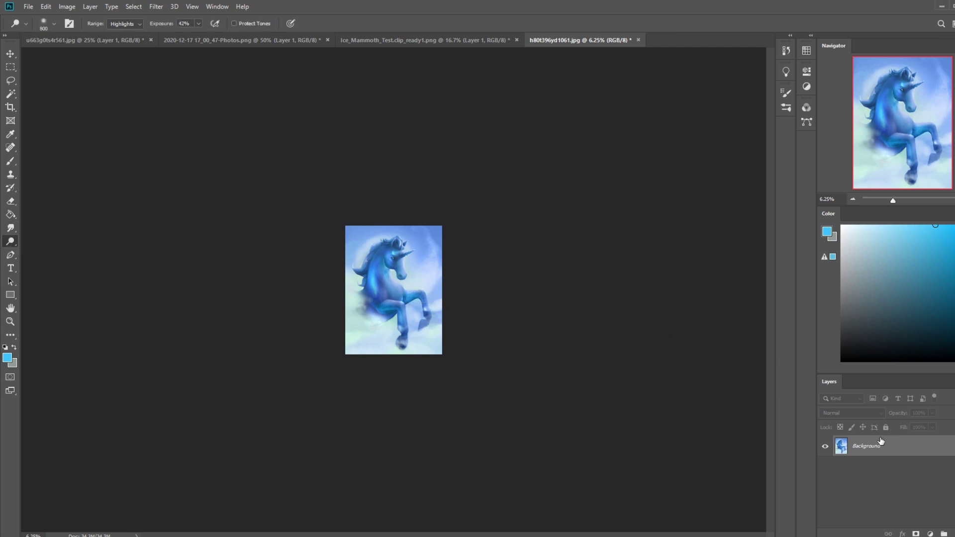
Step: Duplicate the painting to a new layer and dodge the raised leg's knee and upper leg, ending at 33% exposure
key("ctrl+j")
key("bracketleft")
key("bracketleft")
left_click_drag(198, 24, 247, 40)
key("bracketright")
key("bracketright")
key("bracketright")
key("bracketright")
mouse_move(402, 302)
left_mouse_down()
mouse_move(370, 299)
mouse_move(404, 302)
mouse_move(408, 319)
mouse_move(413, 289)
mouse_move(405, 292)
mouse_move(428, 292)
mouse_move(406, 290)
mouse_move(421, 290)
mouse_move(447, 220)
mouse_move(426, 287)
left_mouse_up()
key("bracketleft")
left_click_drag(198, 23, 180, 36)
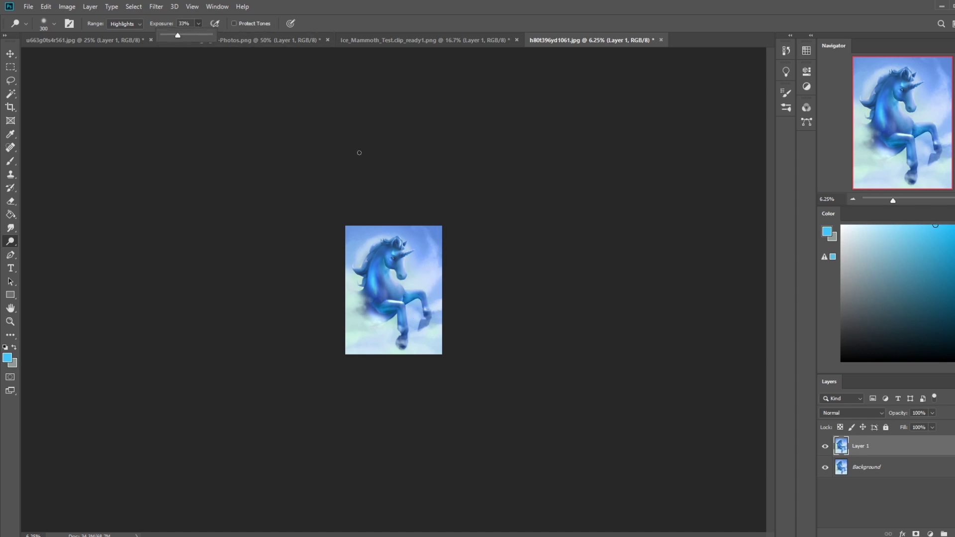
left_click_drag(418, 290, 406, 292)
Step: Zoom in on the head and dodge a highlight along the horn to its tip
key("z")
left_click_drag(436, 251, 437, 244)
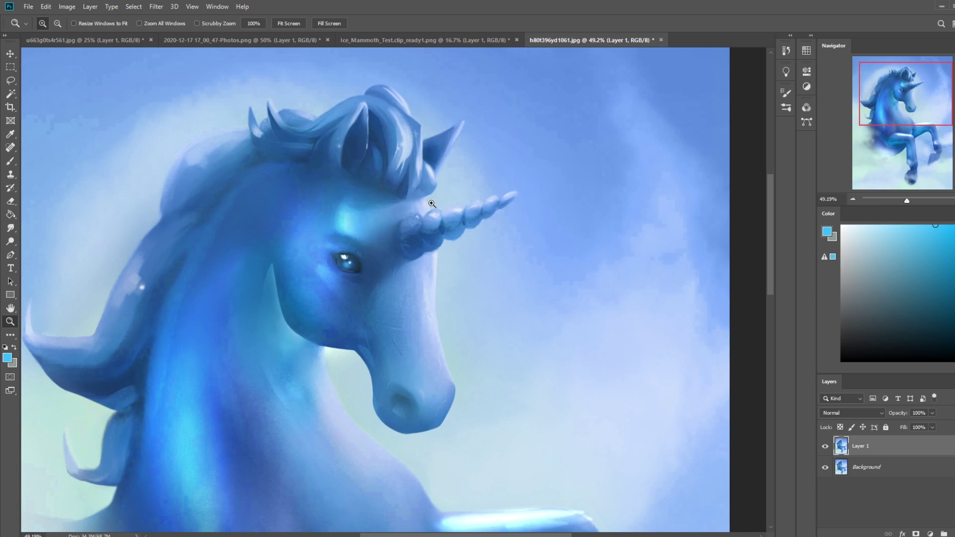
left_click(10, 242)
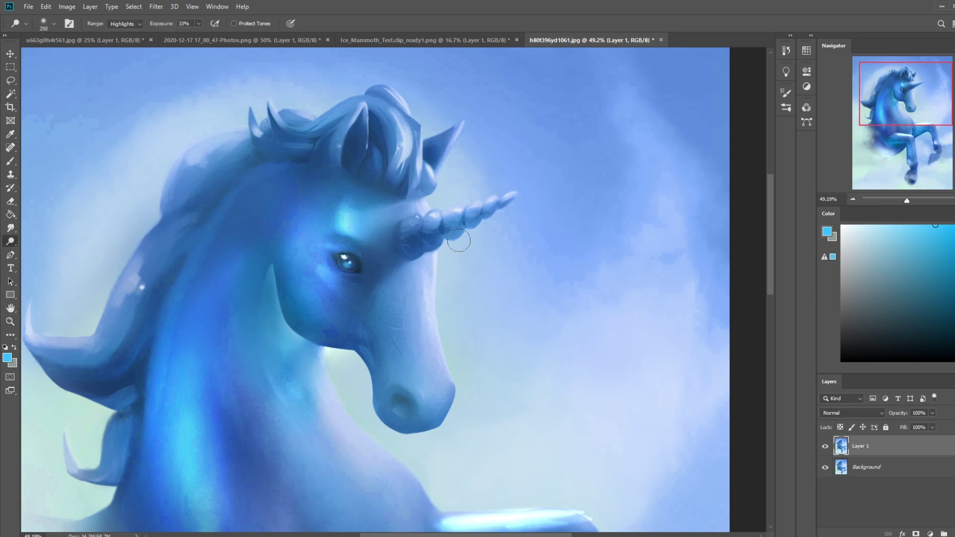
key("bracketleft")
key("bracketleft")
key("bracketleft")
key("bracketleft")
key("bracketleft")
key("bracketleft")
mouse_move(510, 194)
left_mouse_down()
mouse_move(492, 207)
mouse_move(499, 198)
mouse_move(489, 200)
mouse_move(498, 197)
mouse_move(481, 221)
mouse_move(482, 204)
mouse_move(462, 224)
mouse_move(480, 202)
mouse_move(461, 221)
mouse_move(462, 211)
mouse_move(447, 211)
mouse_move(463, 208)
mouse_move(445, 229)
mouse_move(457, 210)
mouse_move(438, 212)
mouse_move(424, 233)
mouse_move(444, 214)
mouse_move(419, 228)
mouse_move(439, 213)
mouse_move(430, 232)
mouse_move(421, 214)
mouse_move(408, 237)
mouse_move(422, 219)
mouse_move(412, 213)
mouse_move(422, 218)
mouse_move(400, 236)
left_mouse_up()
key("bracketright")
Step: Lighten the mane between the ears and the right ear with a 400 px dodge brush, then select all
key("ctrl+minus")
key("ctrl+minus")
key("ctrl+minus")
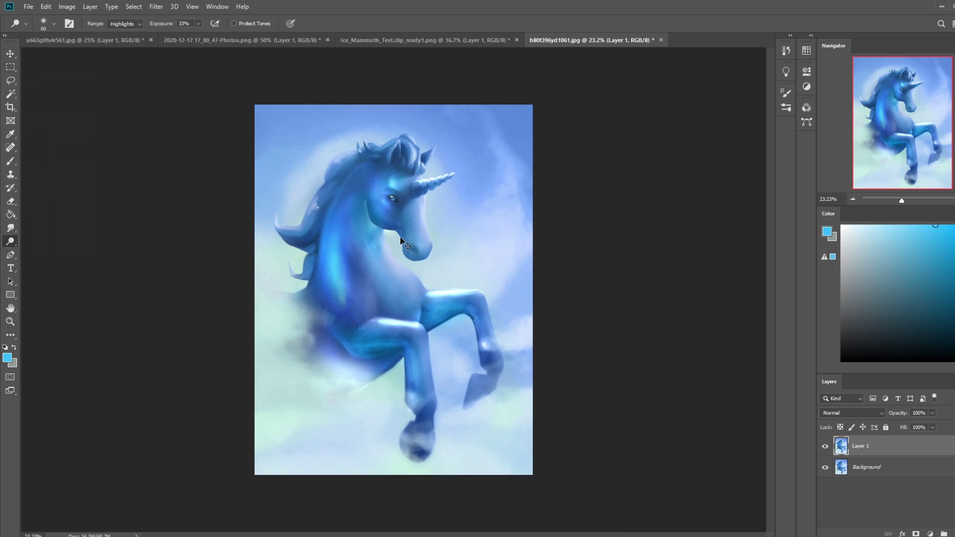
key("bracketright")
key("bracketright")
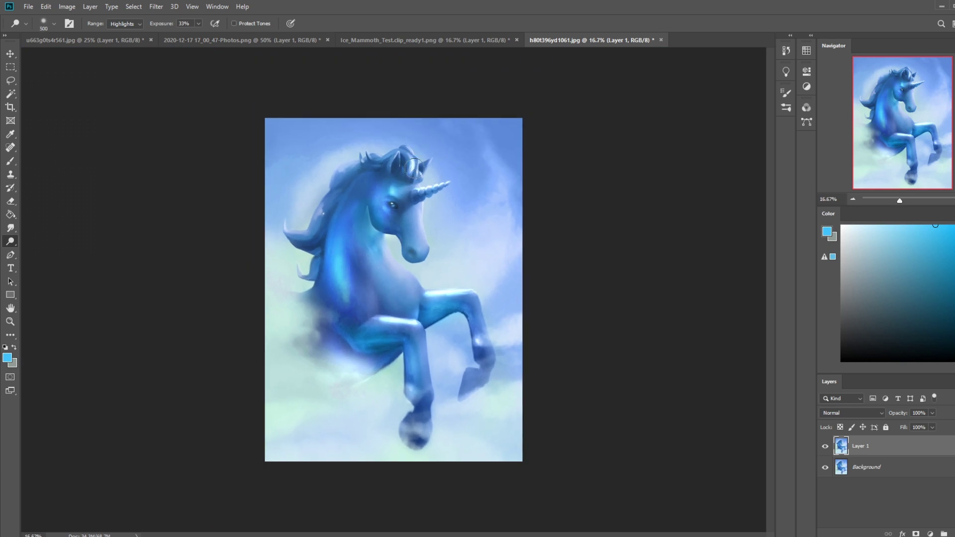
mouse_move(417, 151)
left_mouse_down()
mouse_move(417, 164)
mouse_move(407, 145)
mouse_move(416, 173)
mouse_move(426, 161)
mouse_move(393, 173)
left_mouse_up()
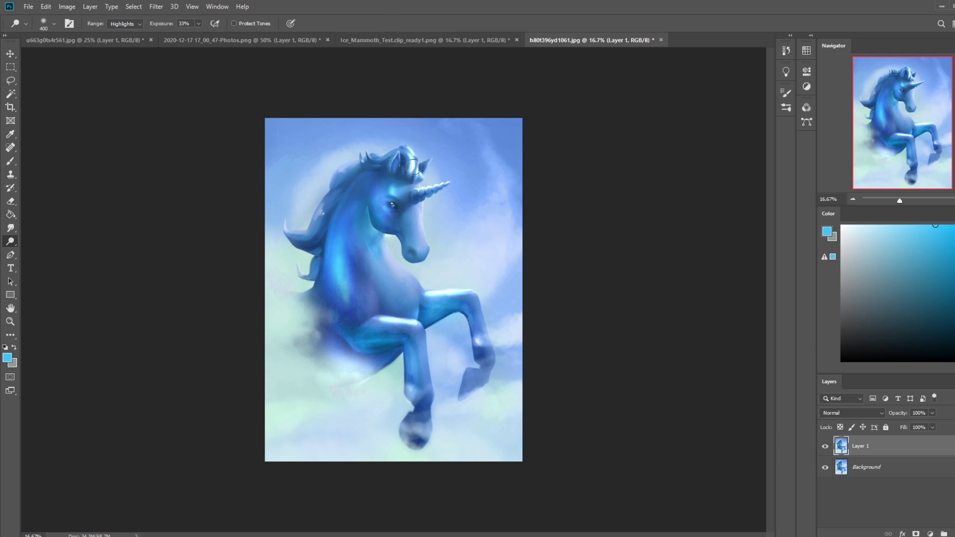
left_click_drag(421, 168, 422, 171)
left_click_drag(397, 163, 397, 162)
key("ctrl+a")
left_click(786, 50)
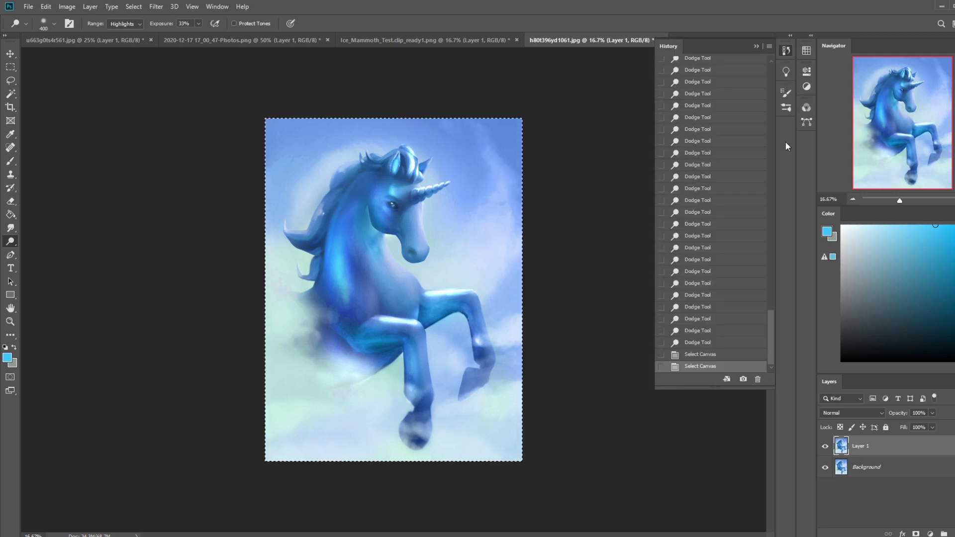
Step: Paste the earlier dodged state as Layer 2 and erase it around the mane between the ears
left_click(697, 154)
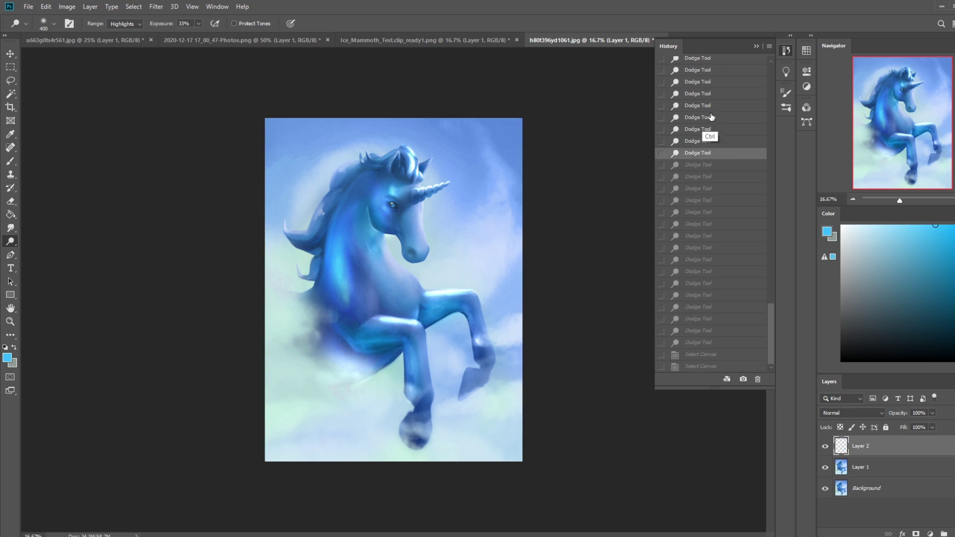
key("ctrl+v")
left_click(758, 47)
key("e")
mouse_move(395, 189)
left_mouse_down()
mouse_move(397, 164)
mouse_move(413, 150)
mouse_move(402, 164)
left_mouse_up()
key("bracketright")
key("bracketright")
key("bracketright")
key("bracketright")
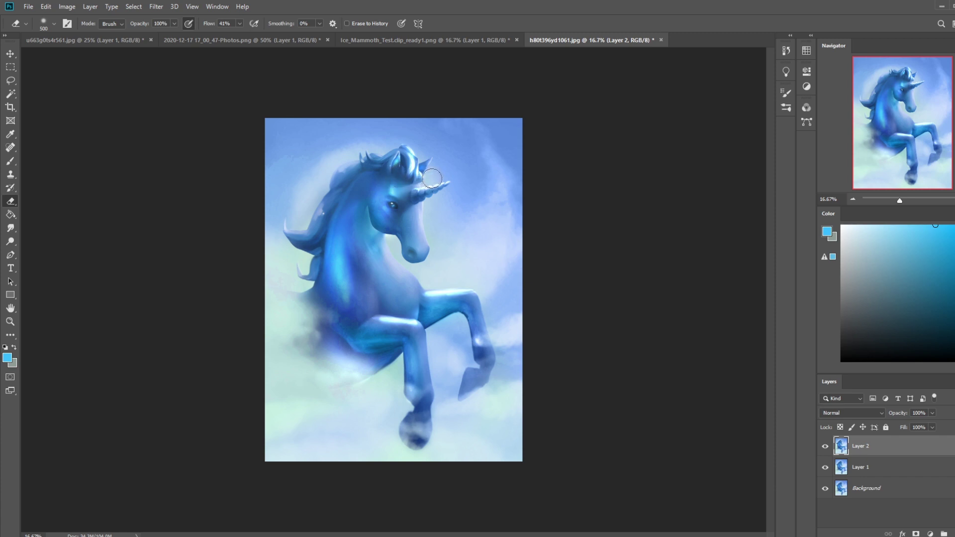
key("ctrl+minus")
key("ctrl+minus")
key("ctrl+minus")
key("ctrl+minus")
Step: Dodge the neck, chest and a strip from the eye down the jaw with an 800 px brush
key("b")
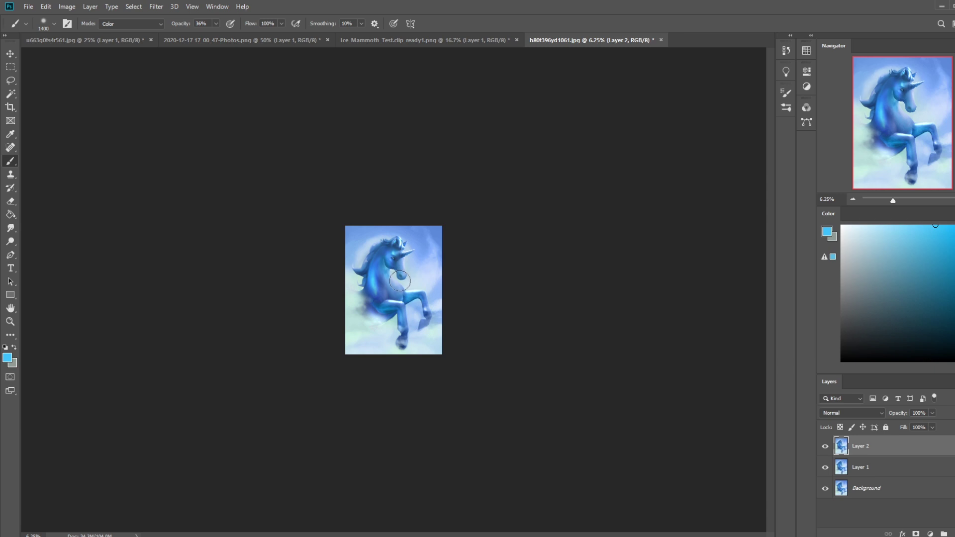
left_click(11, 241)
key("bracketright")
key("bracketright")
key("bracketright")
key("bracketright")
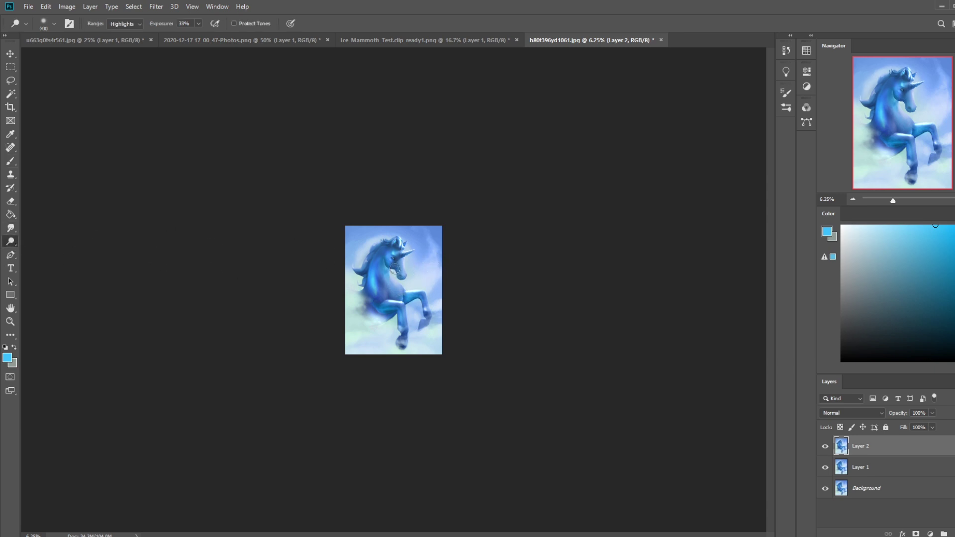
mouse_move(390, 273)
left_mouse_down()
mouse_move(397, 286)
mouse_move(391, 337)
left_mouse_up()
mouse_move(401, 292)
left_mouse_down()
mouse_move(396, 316)
mouse_move(404, 288)
left_mouse_up()
key("bracketleft")
key("bracketleft")
key("bracketleft")
left_click_drag(404, 292, 405, 298)
mouse_move(391, 275)
left_mouse_down()
mouse_move(410, 316)
mouse_move(400, 298)
left_mouse_up()
left_click_drag(404, 258, 408, 278)
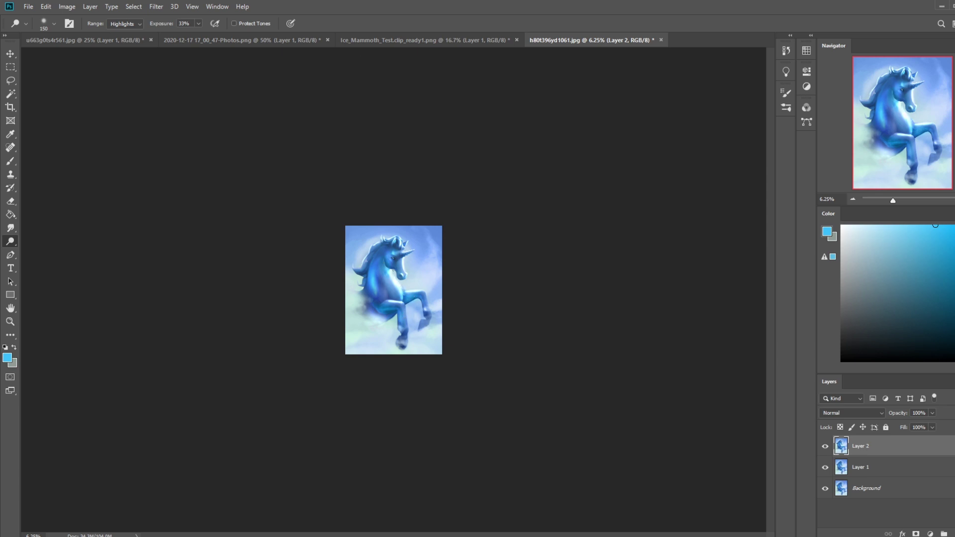
Step: Paint sampled blue over the top of the unicorn's head with a Lighten-mode brush at size 2000
key("b")
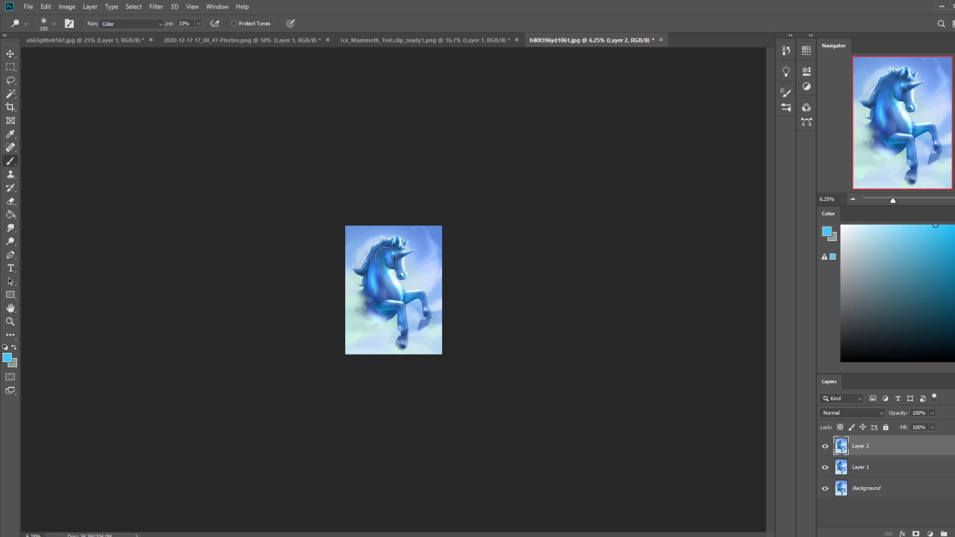
key("alt")
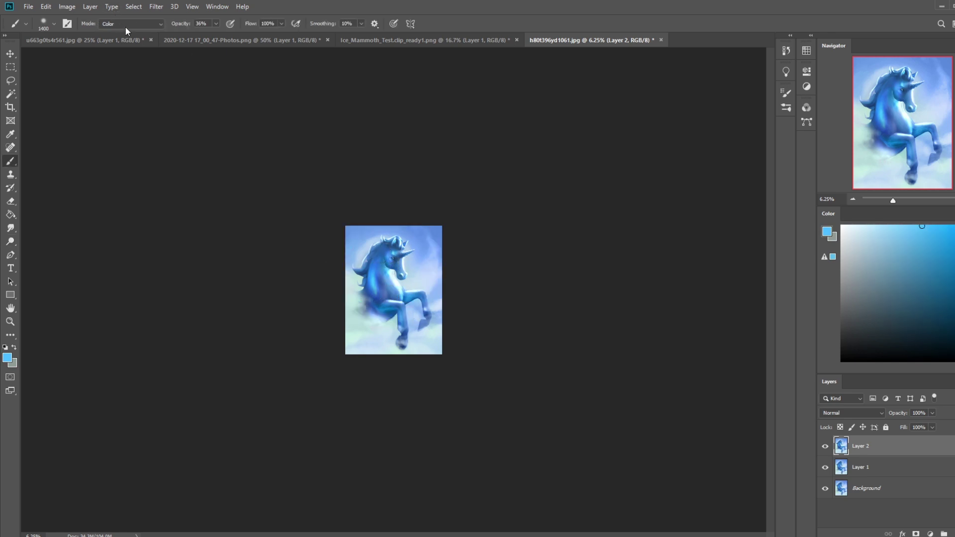
left_click(128, 25)
left_click(126, 117)
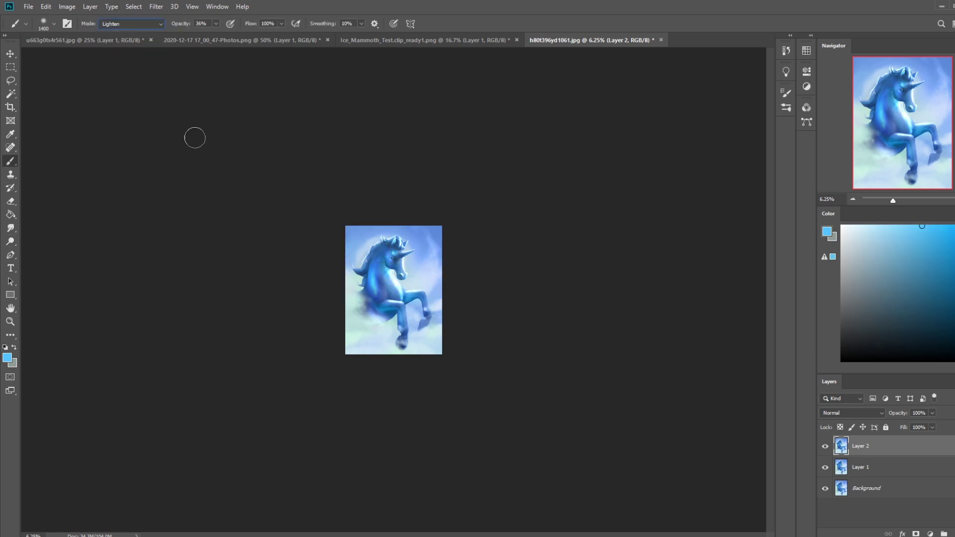
left_click(391, 263, "alt")
left_click_drag(394, 244, 398, 259)
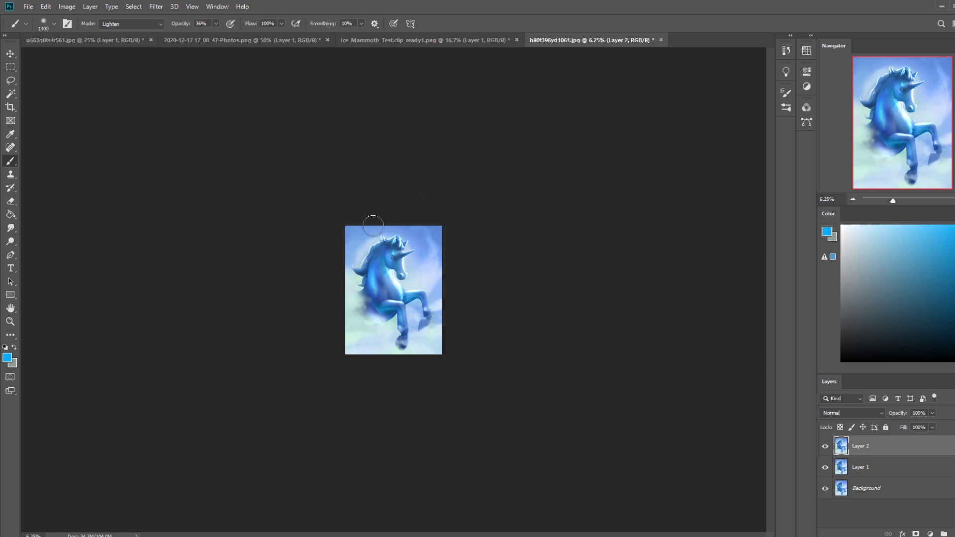
key("bracketright")
key("bracketright")
key("bracketright")
key("bracketright")
key("bracketright")
key("bracketright")
key("bracketright")
key("ctrl+minus")
key("ctrl+minus")
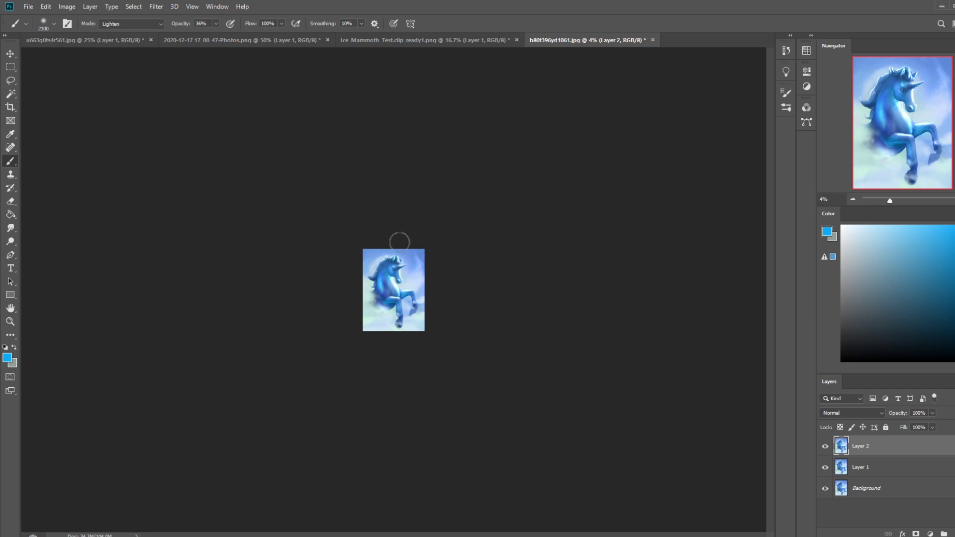
key("alt")
left_click_drag(386, 263, 381, 280)
Step: Try dodging highlights onto the head with a 1500 dodge brush, undoing the trial strokes
left_click(10, 241)
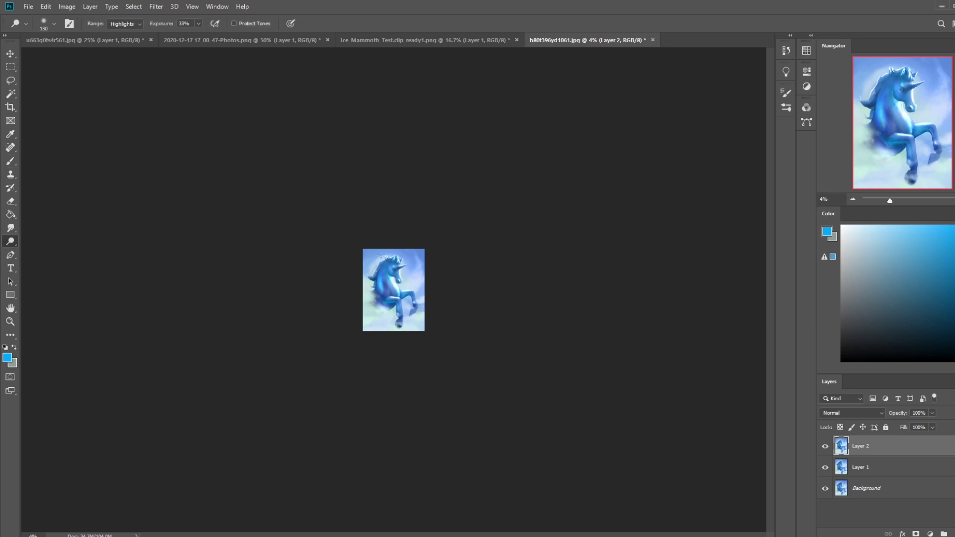
key("bracketright")
key("bracketright")
key("bracketright")
key("bracketright")
key("bracketright")
key("bracketright")
key("bracketright")
key("bracketright")
key("bracketright")
key("bracketright")
key("bracketright")
key("bracketright")
key("bracketright")
key("bracketright")
left_click_drag(397, 262, 399, 275)
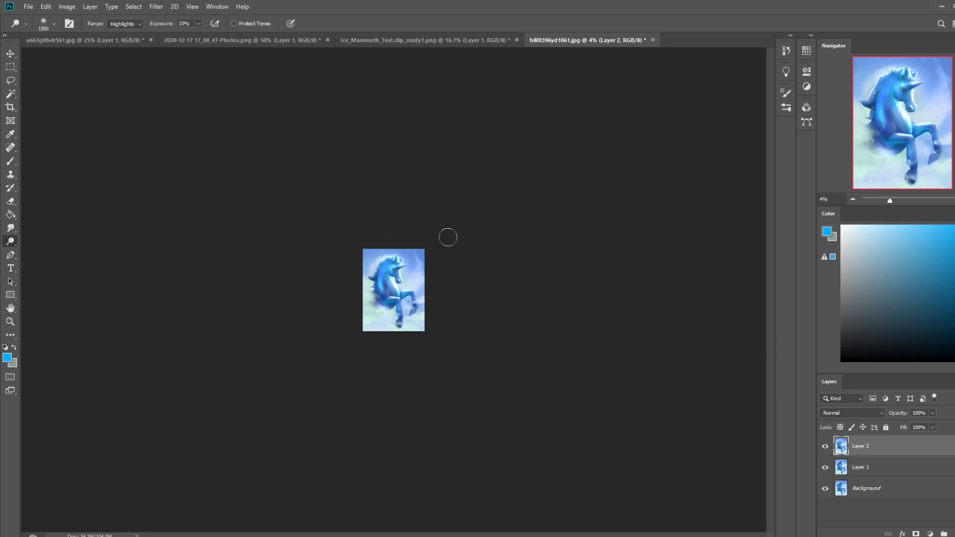
key("ctrl+z")
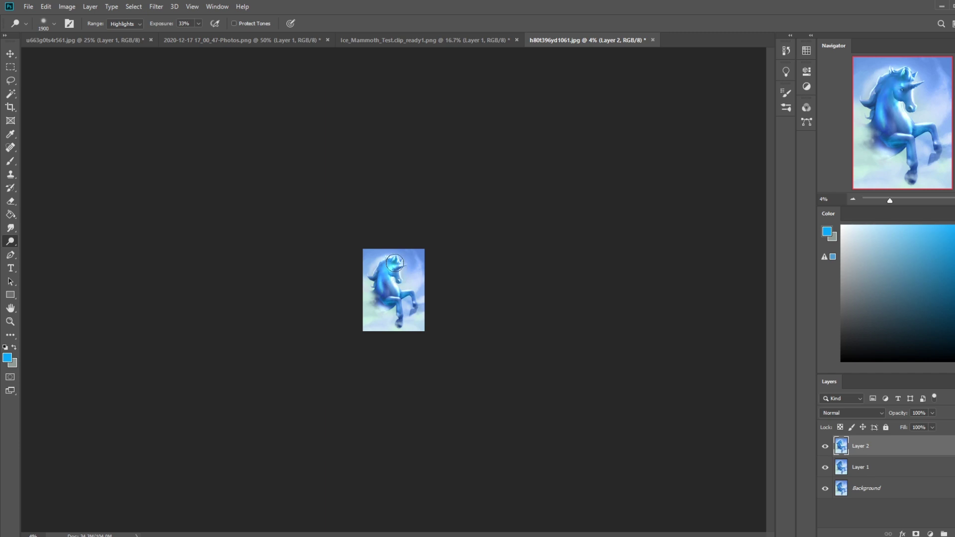
left_click(396, 264)
key("ctrl+z")
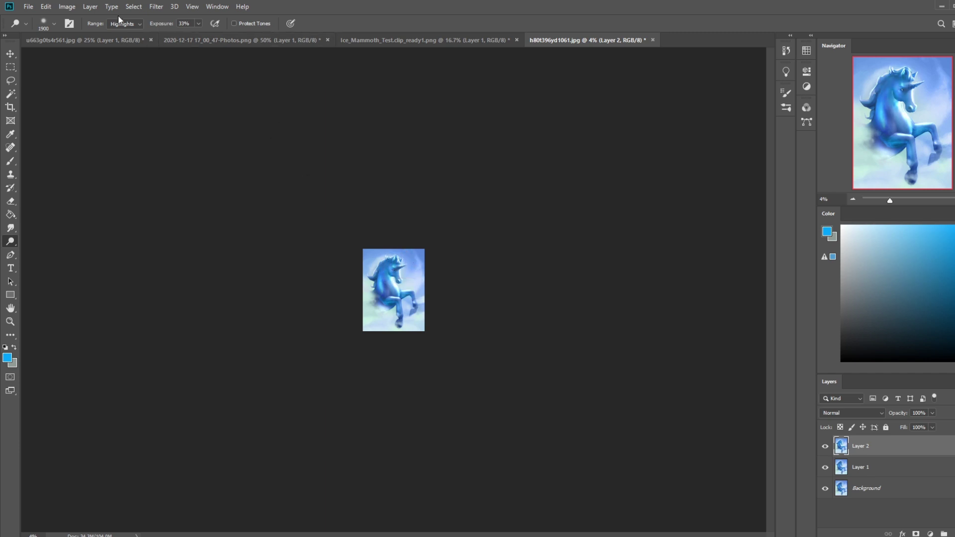
Step: Test a Midtones dodge, return to Highlights, and dab brighter highlights onto the head
left_click(127, 39)
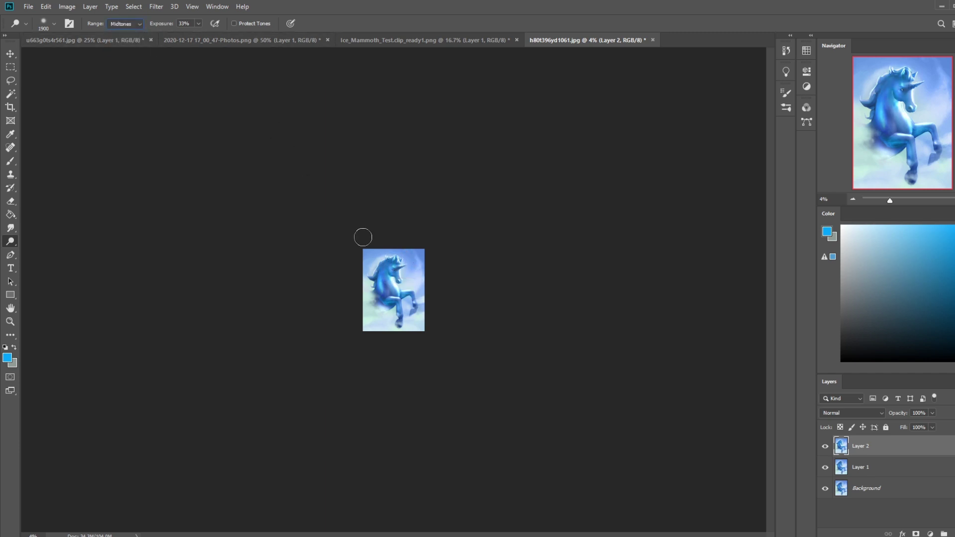
left_click(387, 266)
key("ctrl+z")
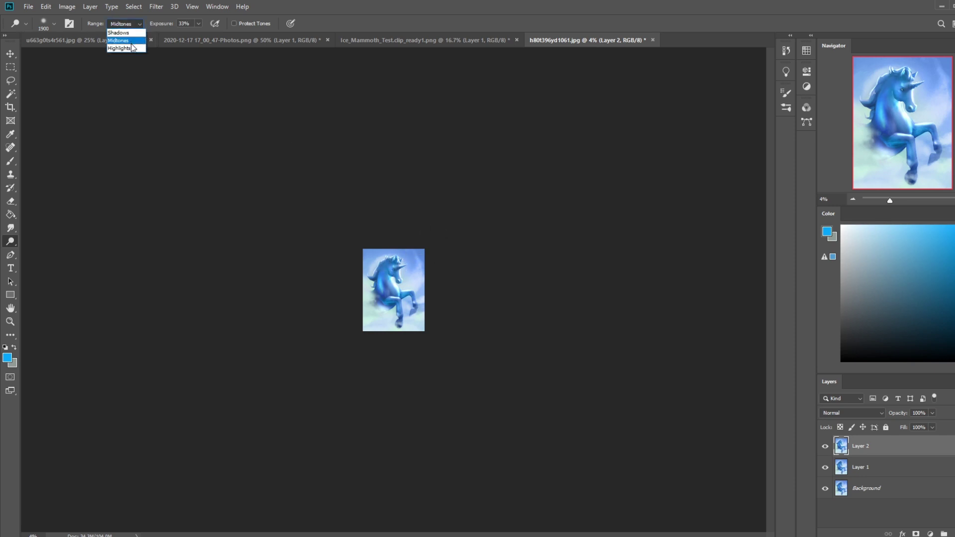
left_click(136, 48)
left_click(392, 262)
key("ctrl+z")
left_click(393, 271)
key("ctrl+z")
left_click(401, 280)
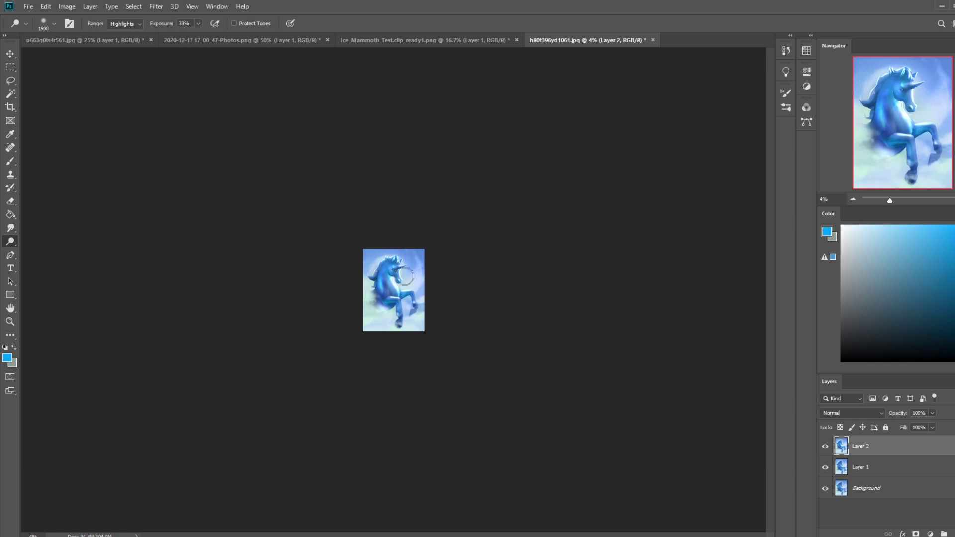
left_click(396, 262)
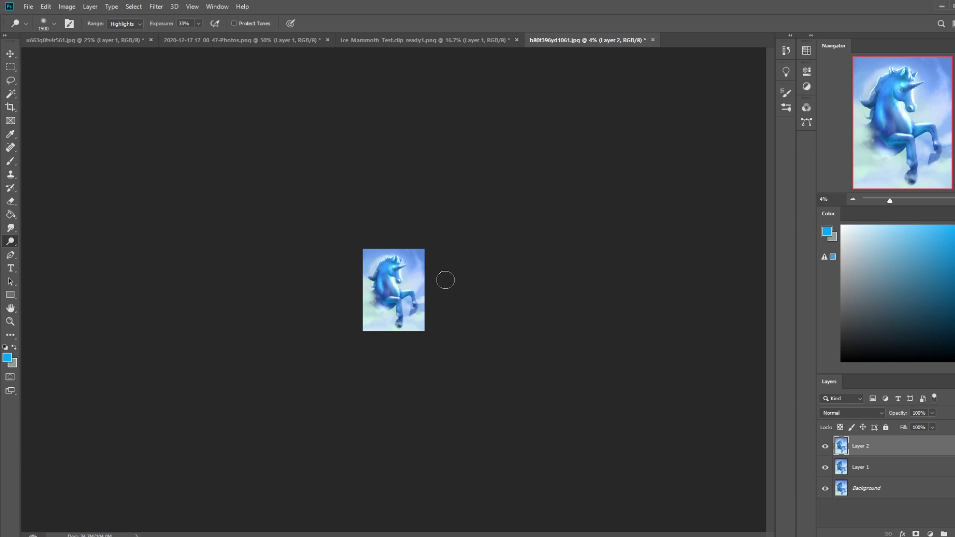
Step: Reset the brush to Normal mode, sample a blue from the neck, and hide Layer 2
key("b")
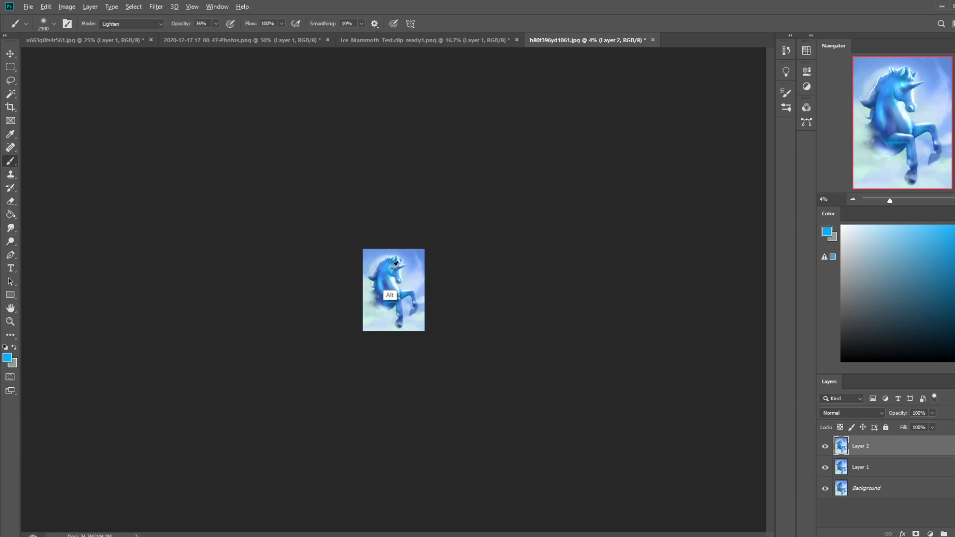
left_click(130, 23)
left_click(117, 31)
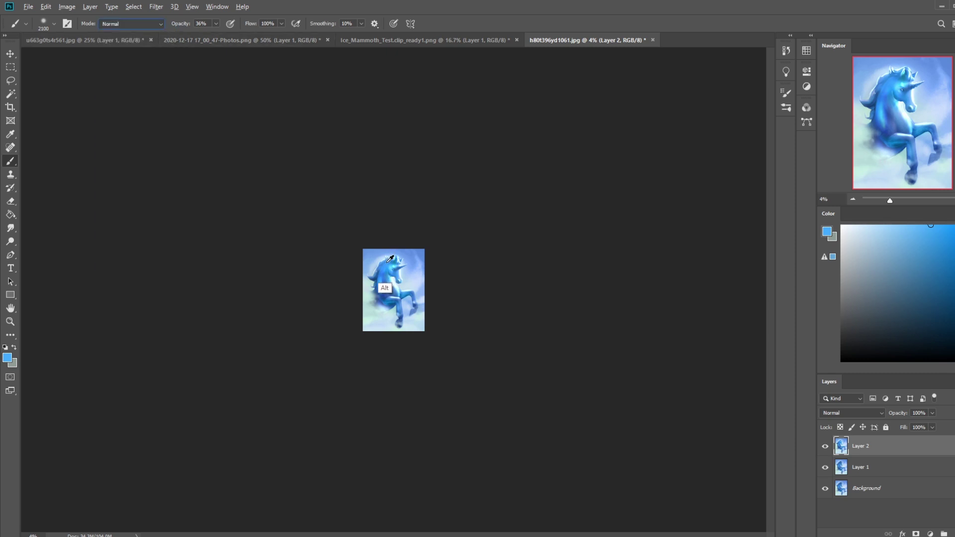
left_click(386, 279, "alt")
left_click(825, 446)
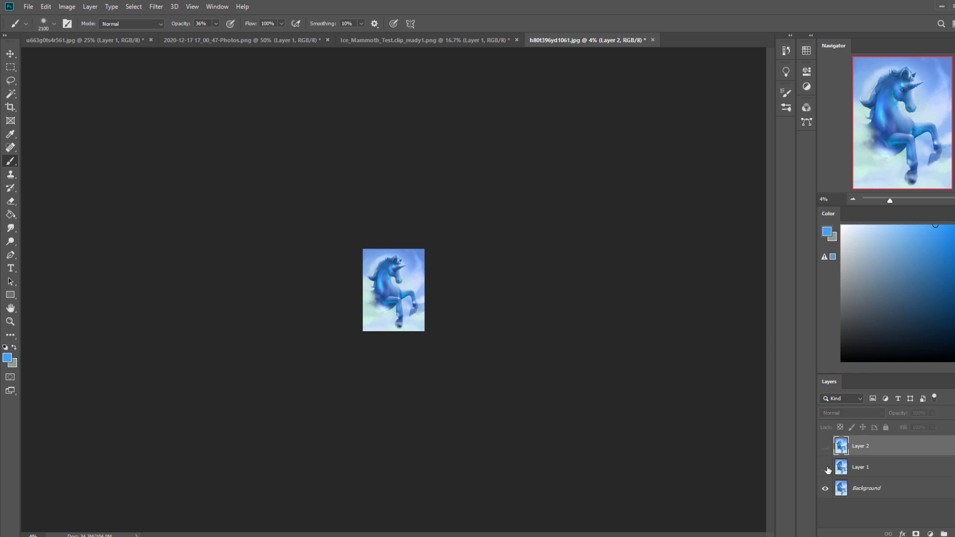
Step: Toggle Layer 1 off and on to compare, then fit the painting to the window
left_click(825, 468)
left_click(825, 468)
left_click(826, 467)
key("z")
key("ctrl+0")
Step: On Layer 1, erase part of the raised foreleg's highlight with the 80 px Dry-Oil tip
key("e")
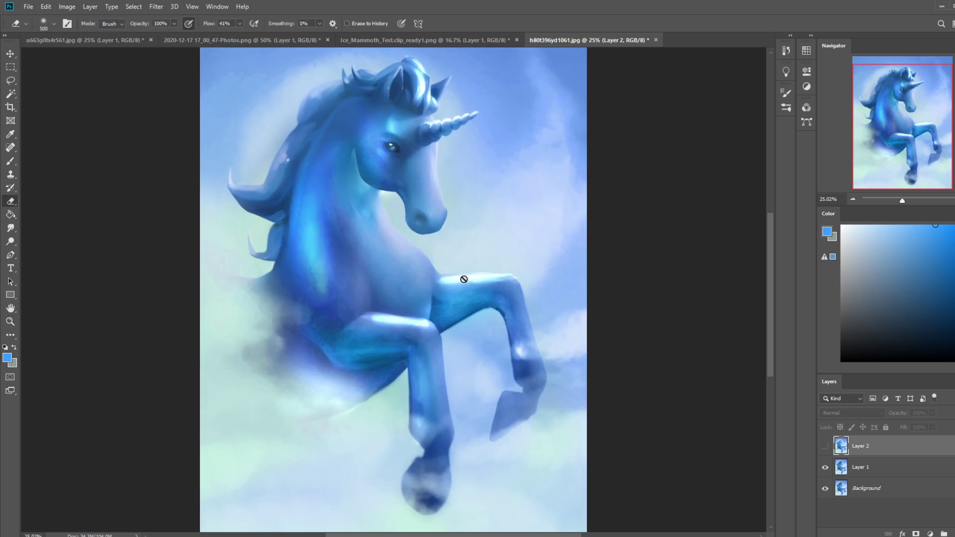
left_click(878, 470)
right_click(487, 257)
left_click(525, 350)
left_click(651, 127)
left_click_drag(480, 287, 408, 285)
left_click_drag(378, 326, 417, 332)
Step: Tint the foreleg highlight bright cyan with a 500 Color-mode brush
key("b")
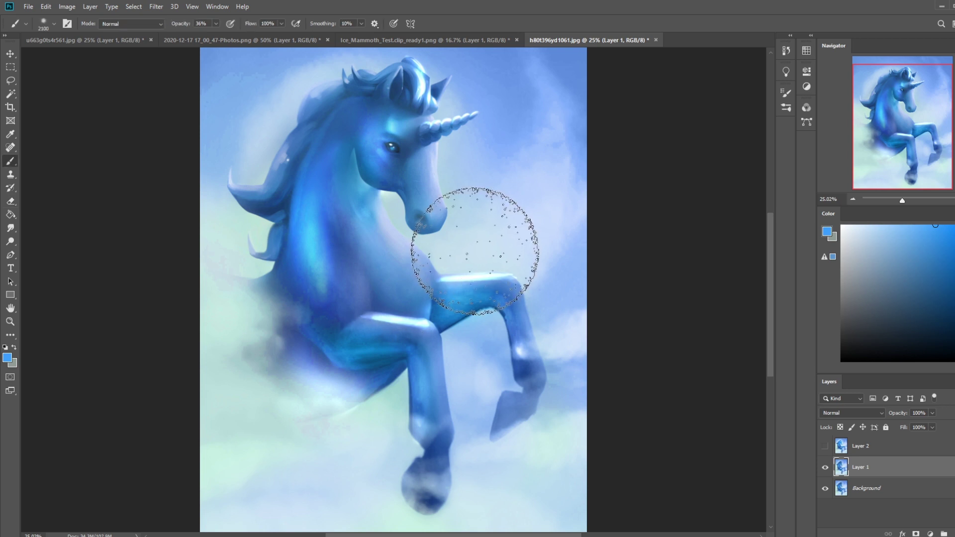
left_click(948, 225)
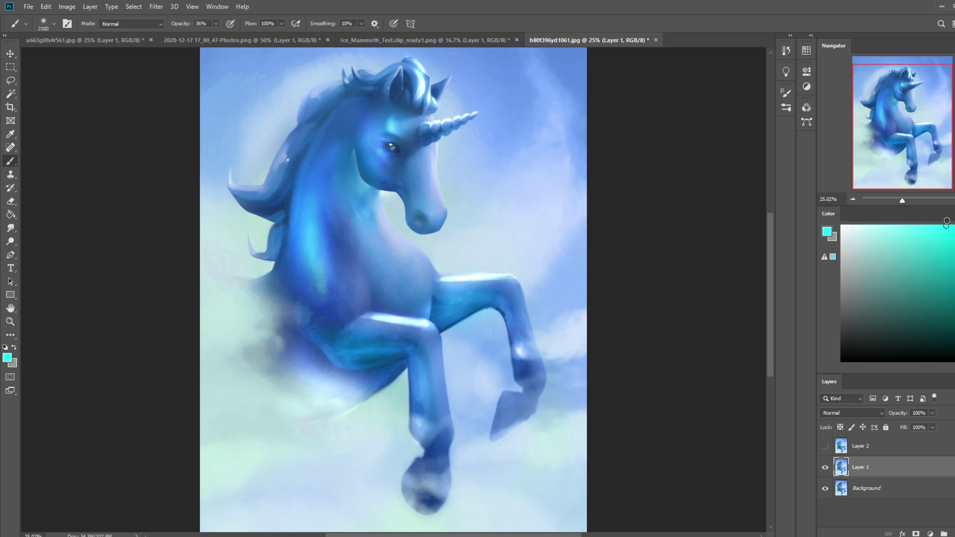
key("bracketleft")
key("bracketleft")
key("bracketleft")
key("bracketleft")
key("bracketleft")
key("bracketleft")
key("bracketleft")
key("bracketleft")
key("bracketleft")
key("bracketleft")
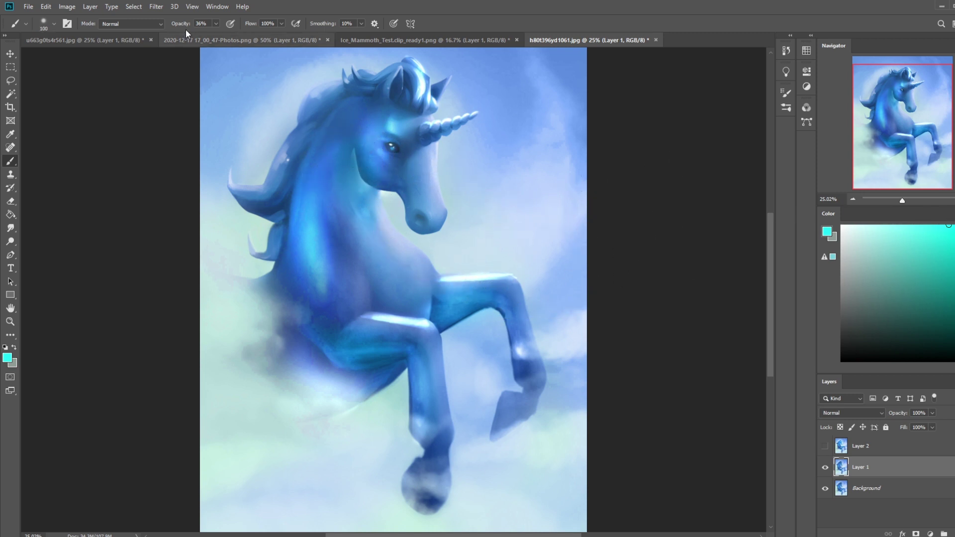
left_click(132, 23)
left_click(119, 280)
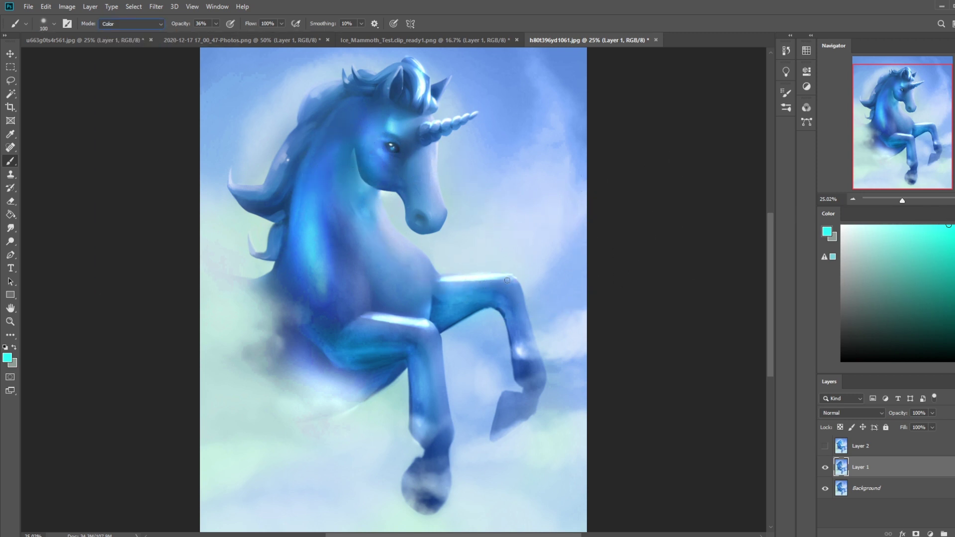
mouse_move(426, 329)
left_mouse_down()
mouse_move(386, 322)
mouse_move(422, 328)
left_mouse_up()
left_click_drag(507, 284, 472, 283)
key("ctrl+minus")
key("ctrl+minus")
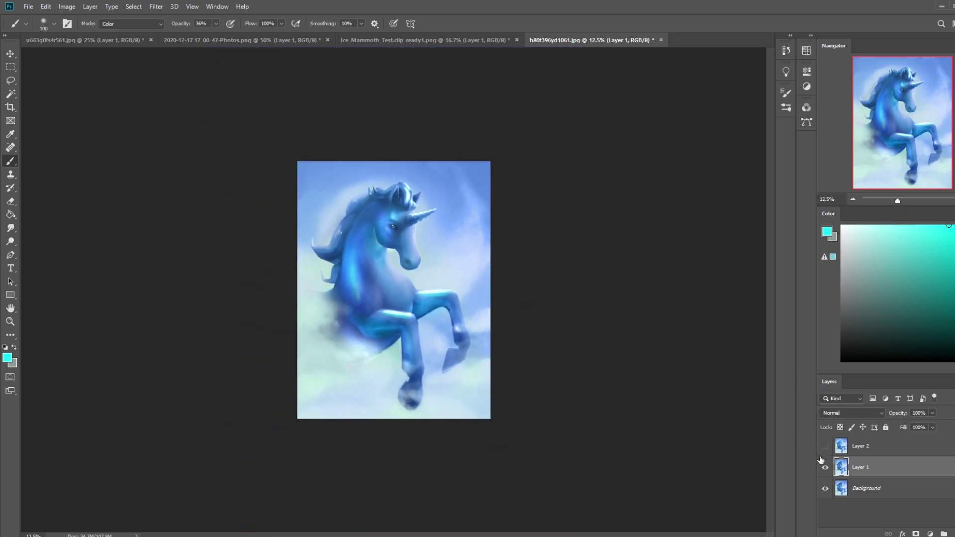
Step: Toggle Layer 2 to compare, leave it visible and selected, and set a 500 eraser
left_click(824, 446)
left_click(825, 447)
left_click(825, 446)
left_click(825, 447)
left_click(825, 446)
left_click(858, 446)
key("e")
key("bracketright")
key("bracketright")
key("bracketright")
key("bracketright")
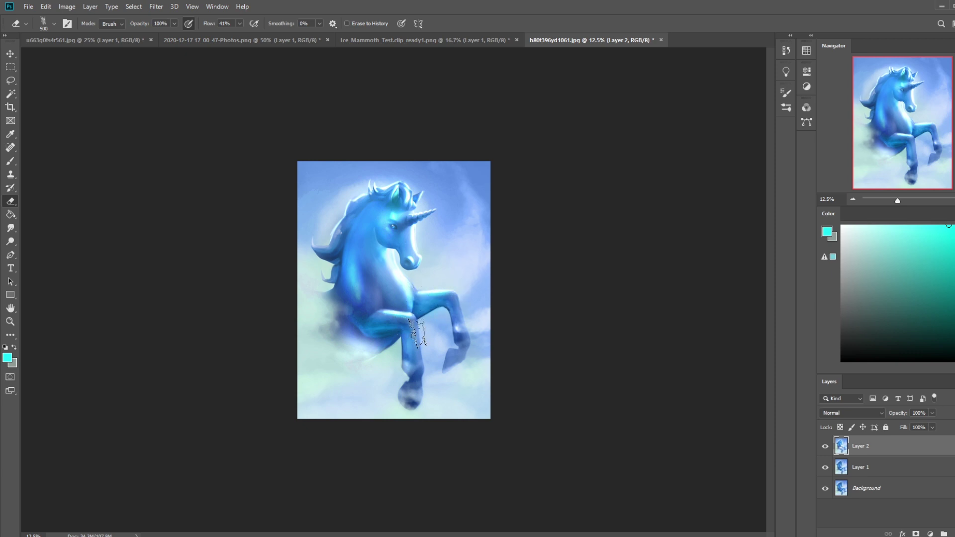
Step: Merge Layer 2 down into Layer 1 and toggle Layer 1 to compare with the Background
right_click(869, 449)
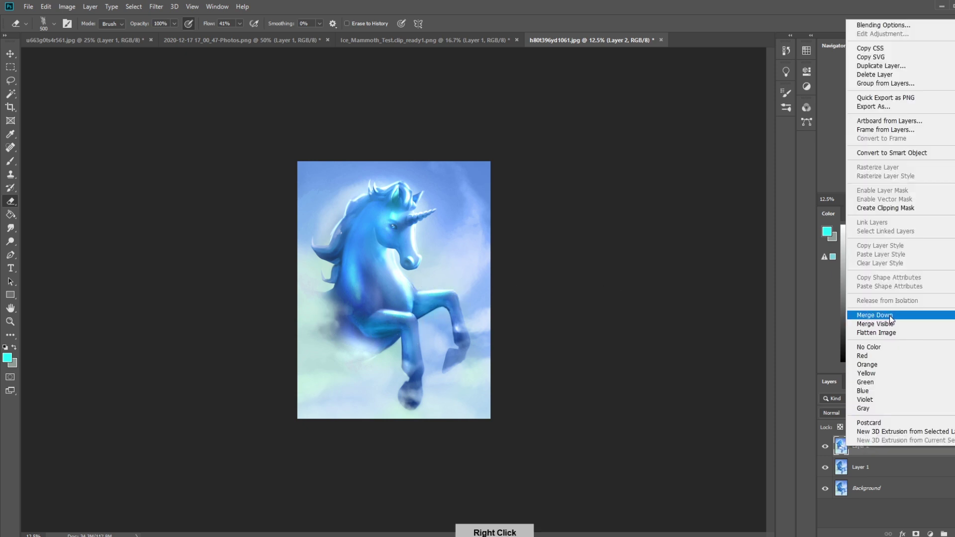
left_click(889, 315)
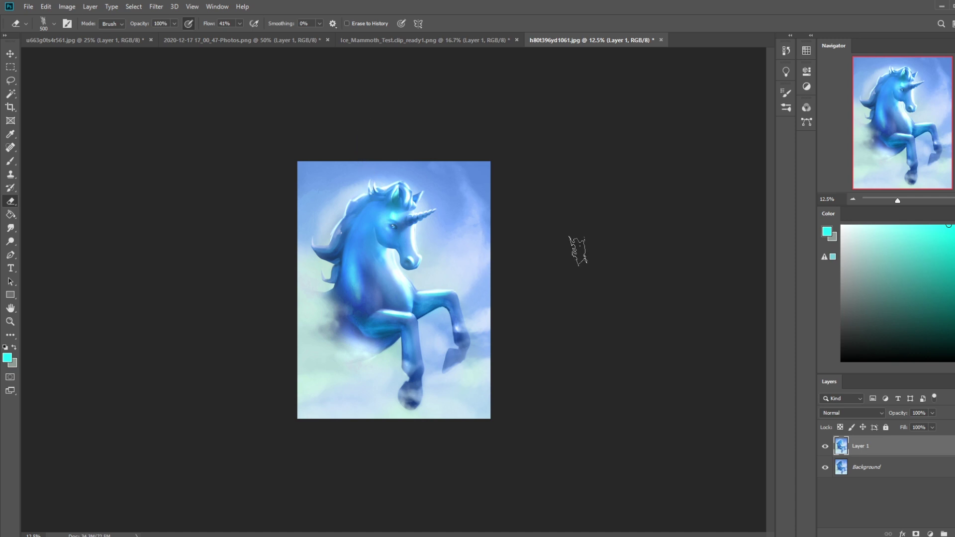
left_click(825, 448)
left_click(824, 448)
left_click(825, 447)
left_click(825, 448)
left_click(825, 448)
left_click(825, 448)
Step: Set the brush to a near-white colour in Normal mode at 100% opacity
key("b")
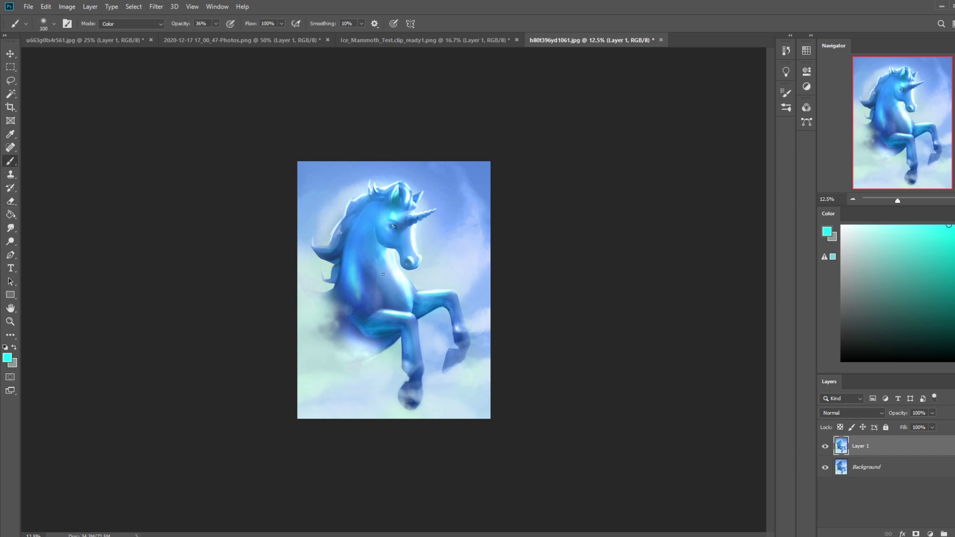
left_click(378, 298, "alt")
left_click(127, 28)
left_click(117, 25)
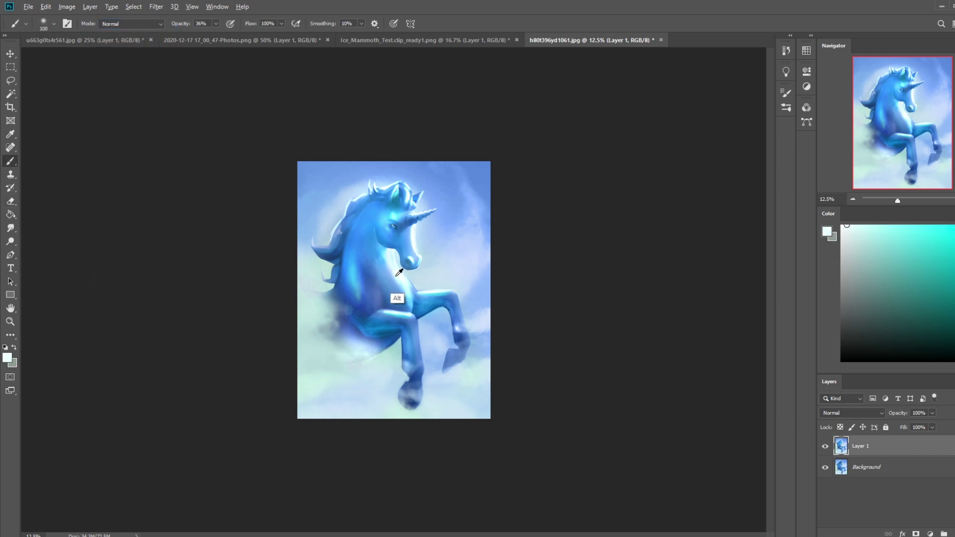
left_click_drag(216, 23, 326, 46)
Step: Dodge the unicorn's chest highlights with a 500 brush, then enlarge the dodge brush to 1100
key("o")
key("bracketleft")
key("bracketleft")
key("bracketleft")
key("bracketleft")
key("bracketleft")
key("bracketleft")
key("bracketleft")
key("bracketleft")
key("bracketleft")
key("bracketleft")
key("bracketleft")
key("bracketleft")
key("bracketleft")
key("bracketleft")
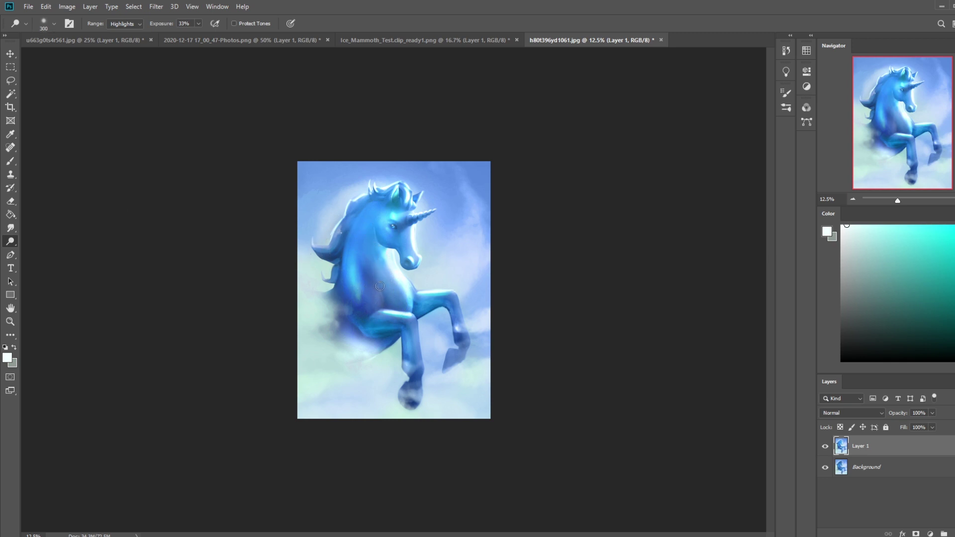
left_click_drag(373, 284, 382, 312)
key("b")
key("o")
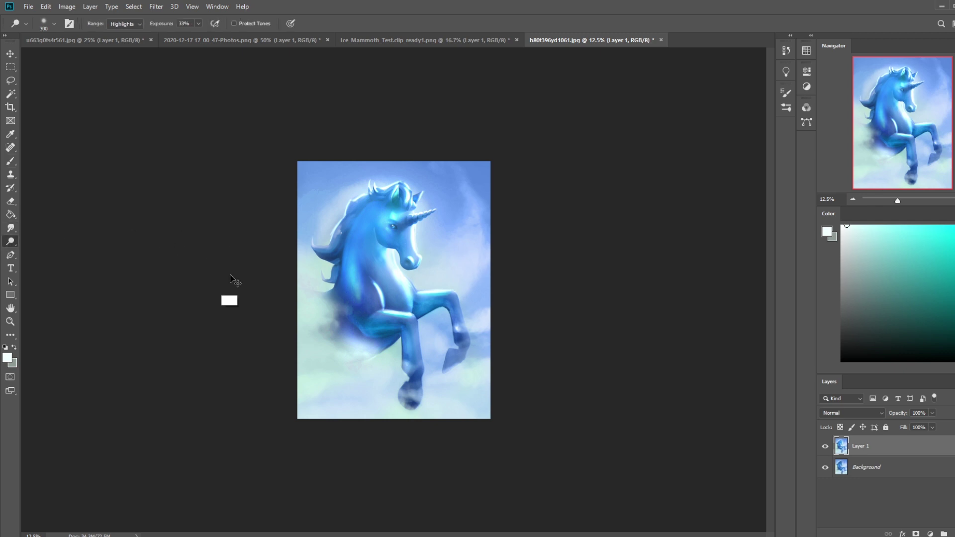
key("ctrl+minus")
key("bracketright")
key("bracketright")
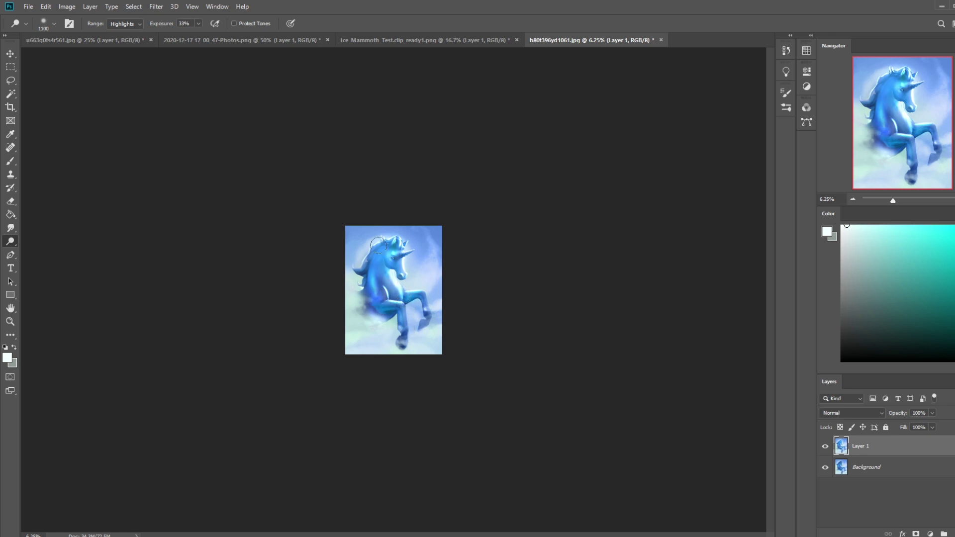
key("b")
left_click(368, 310, "alt")
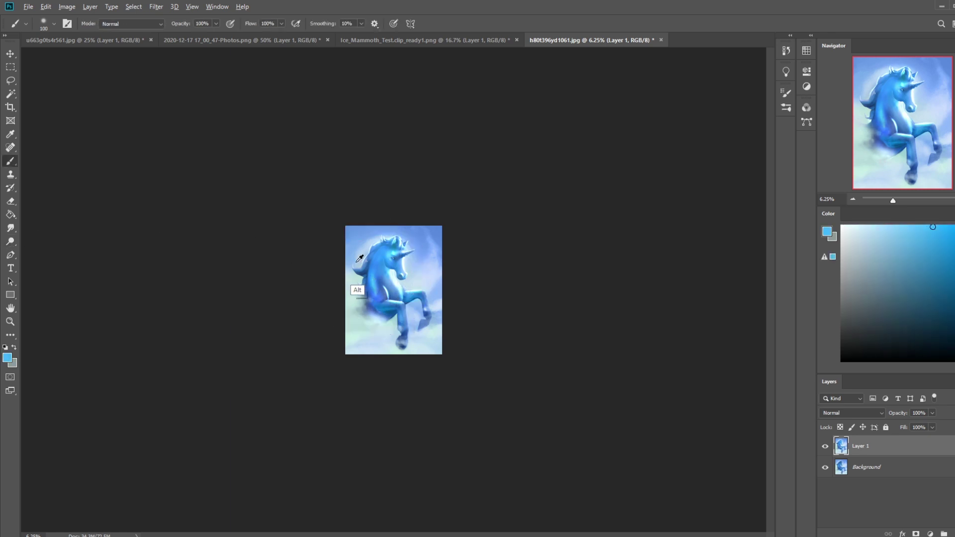
Step: Paint darker blue strokes across the unicorn's chest with a 1300 Normal-mode brush
left_click(138, 25)
left_click(142, 32)
left_click(151, 25)
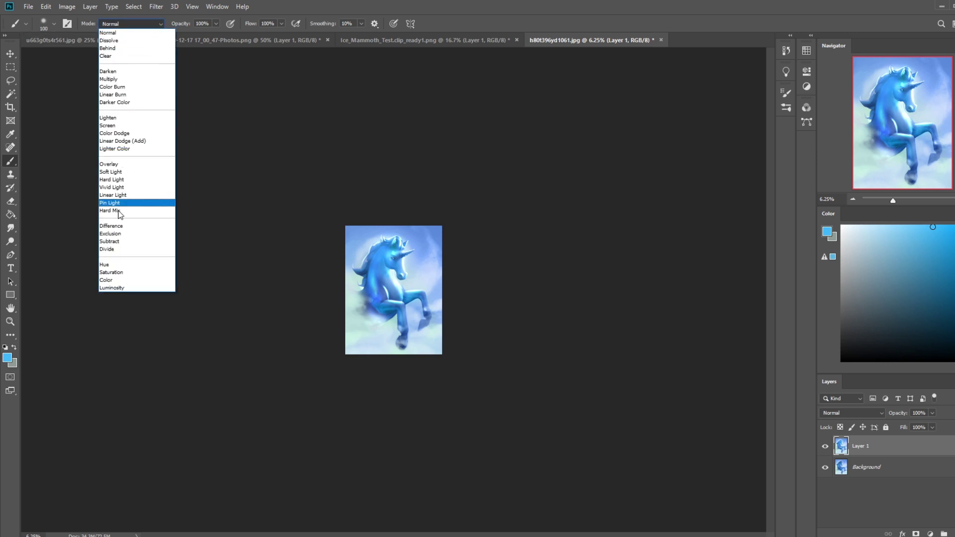
left_click(120, 281)
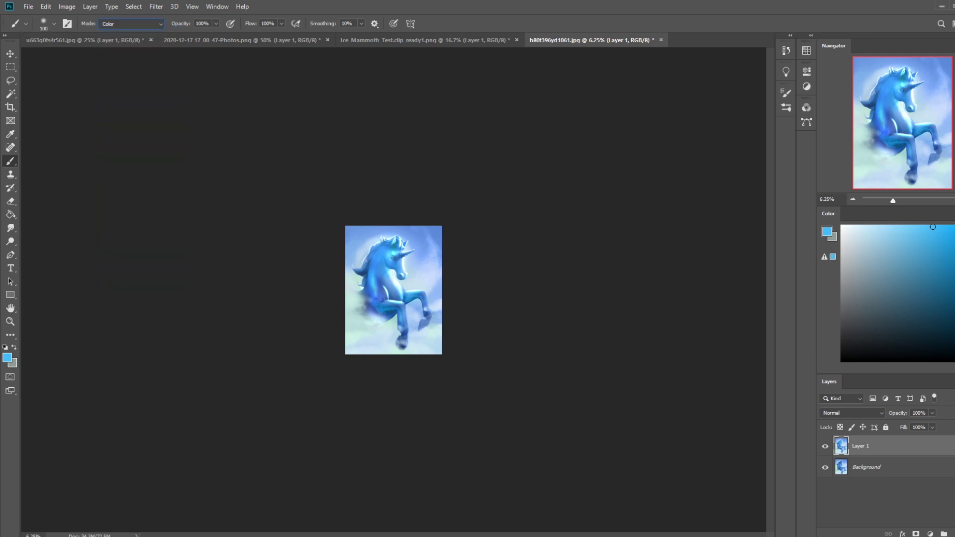
key("bracketright")
key("bracketright")
key("bracketright")
left_click(129, 24)
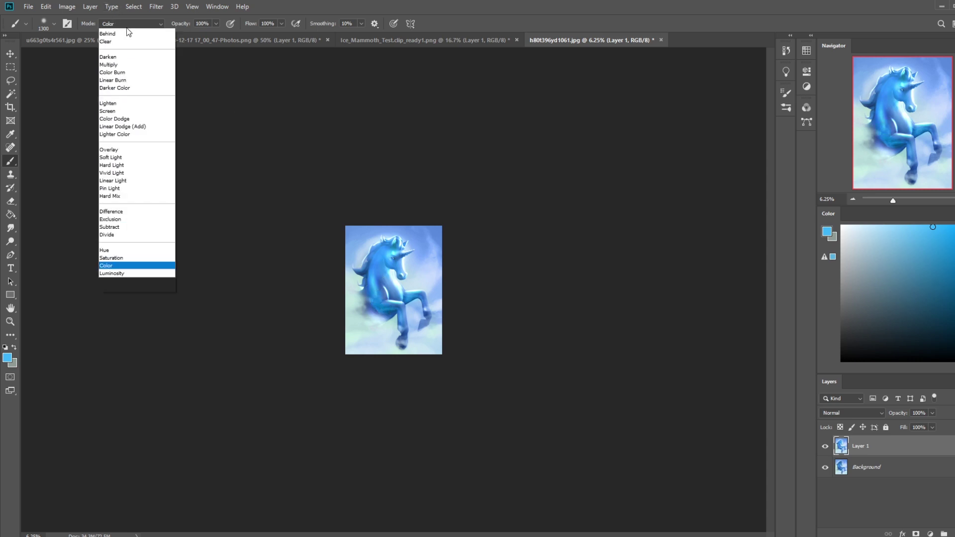
left_click(128, 30)
left_click(375, 314, "alt")
left_click_drag(375, 311, 377, 291)
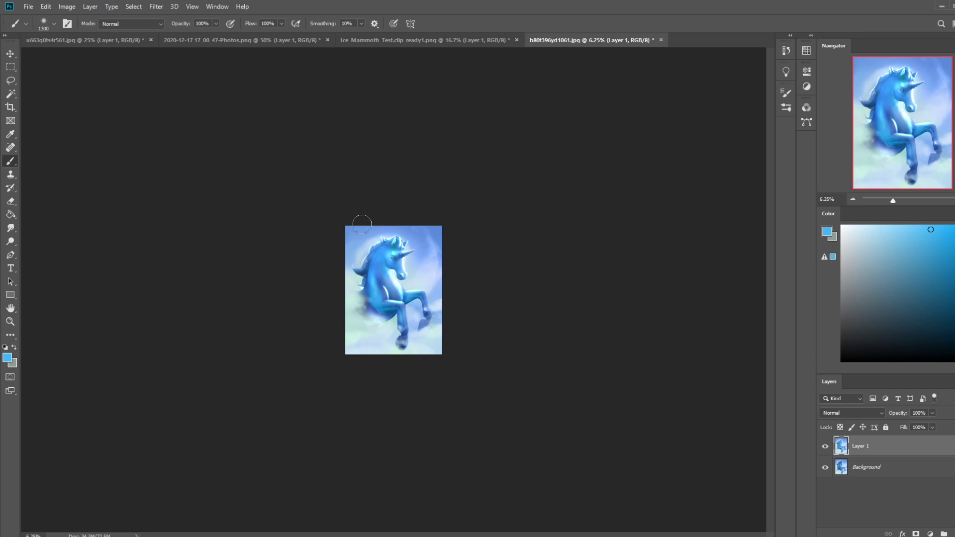
Step: Set the dodge tool to size 900 with 14% exposure
left_click(11, 241)
key("bracketleft")
key("bracketleft")
key("bracketleft")
key("bracketleft")
key("1")
key("4")
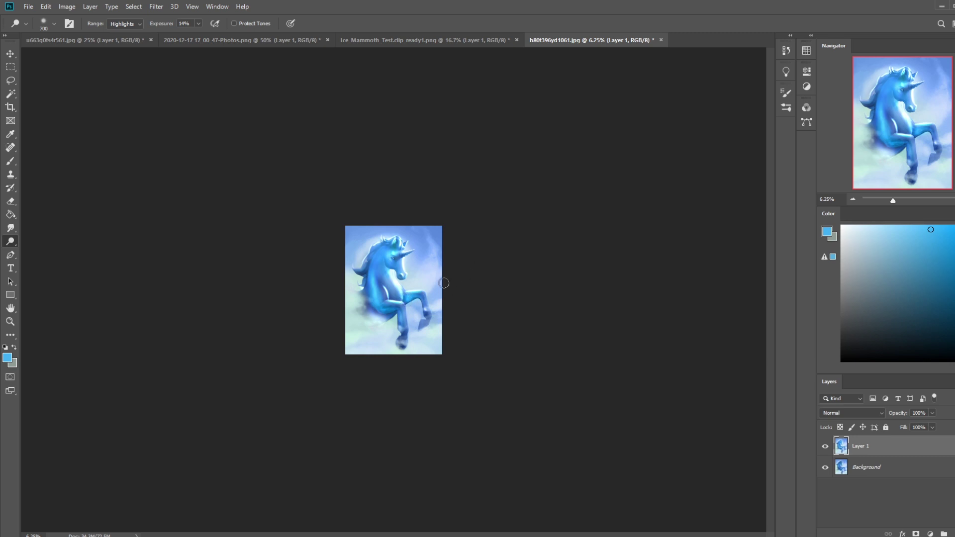
Step: Sample blues, try Darken mode, then lighten the neck down toward the chest in Lighten mode
key("b")
left_click(385, 266, "alt")
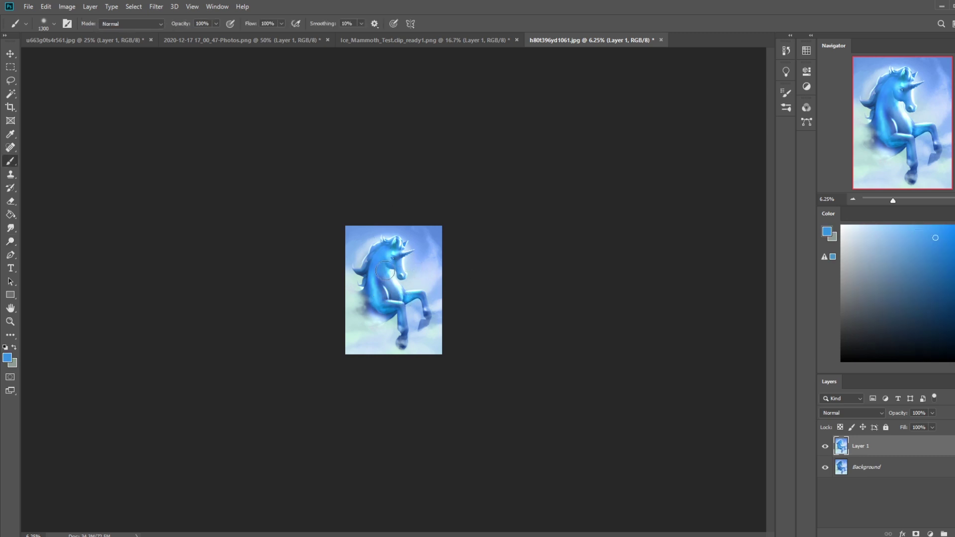
left_click(380, 294, "alt")
left_click(130, 23)
left_click(119, 70)
left_click(385, 264, "alt")
left_click(123, 23)
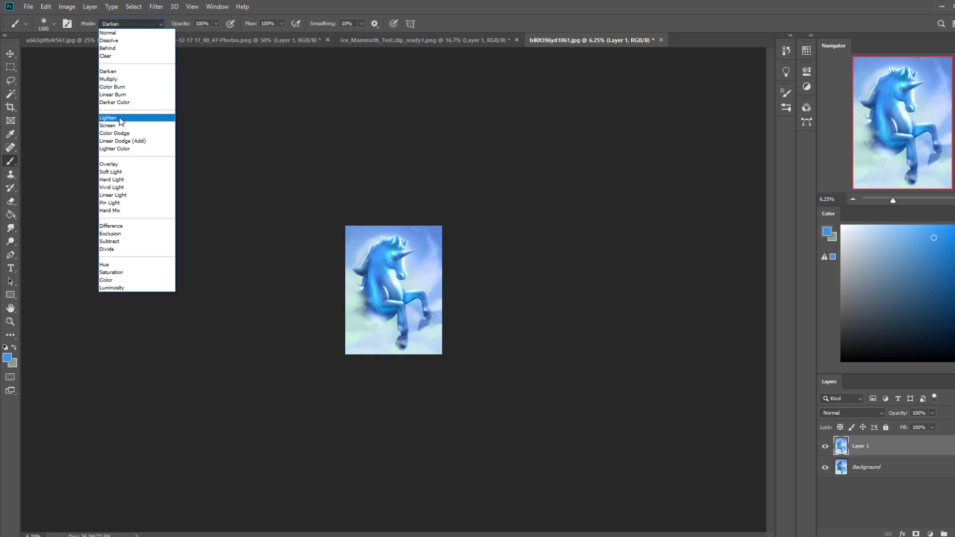
left_click(115, 117)
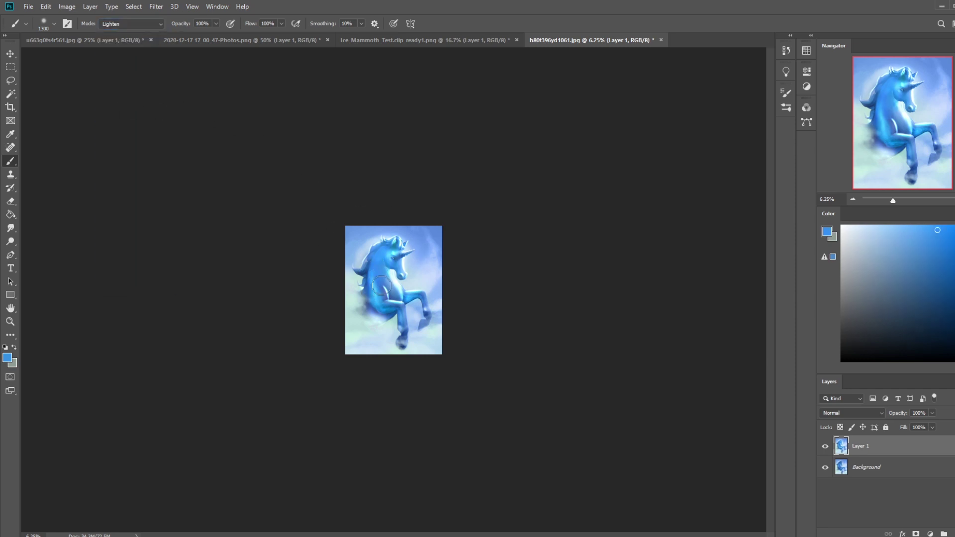
left_click_drag(397, 277, 388, 305)
Step: Sample a lighter cyan from the leg for a 1000 Color-mode brush, and smudge the strokes
left_click(415, 293, "alt")
key("bracketleft")
key("bracketleft")
key("bracketleft")
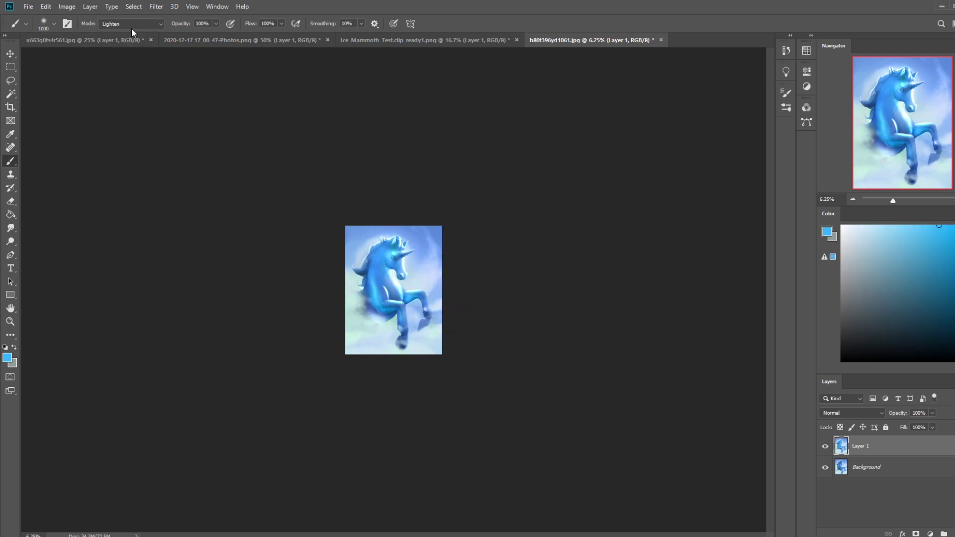
left_click(131, 28)
left_click(166, 280)
left_click(10, 228)
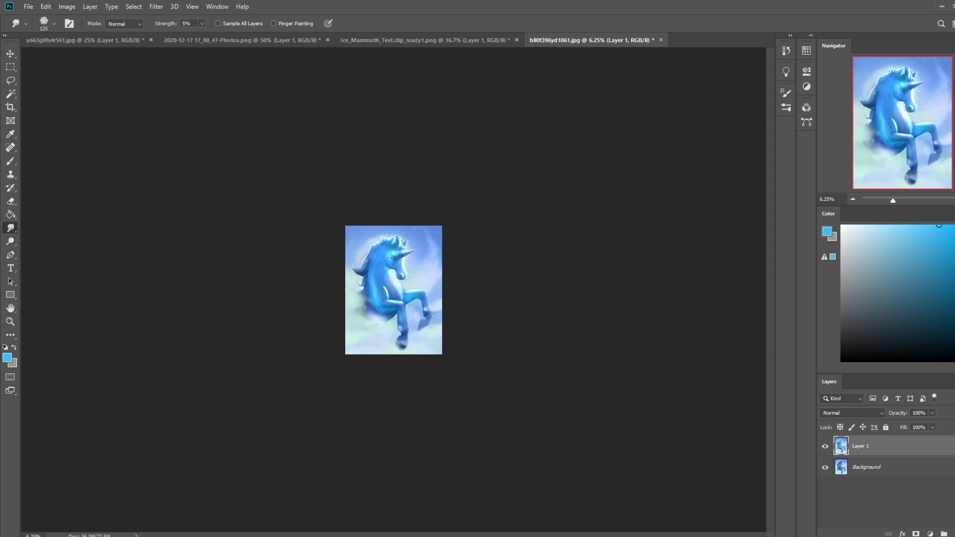
key("b")
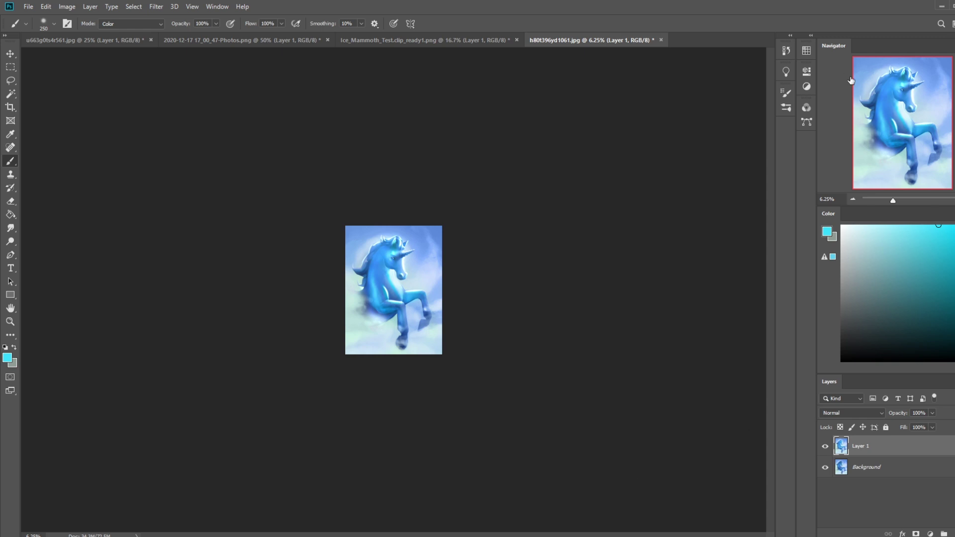
Step: Toggle Layer 1's visibility repeatedly to compare with and without it
left_click(826, 447)
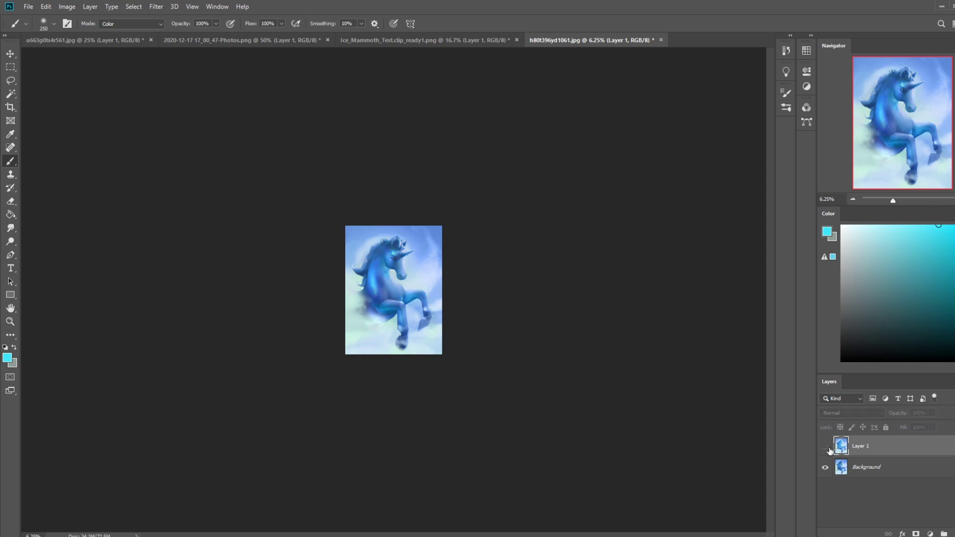
left_click(826, 446)
left_click(825, 447)
left_click(826, 446)
left_click(826, 447)
left_click(826, 447)
Step: In History, view the original image snapshot at 12.5% zoom, then restore the latest step
left_click(786, 50)
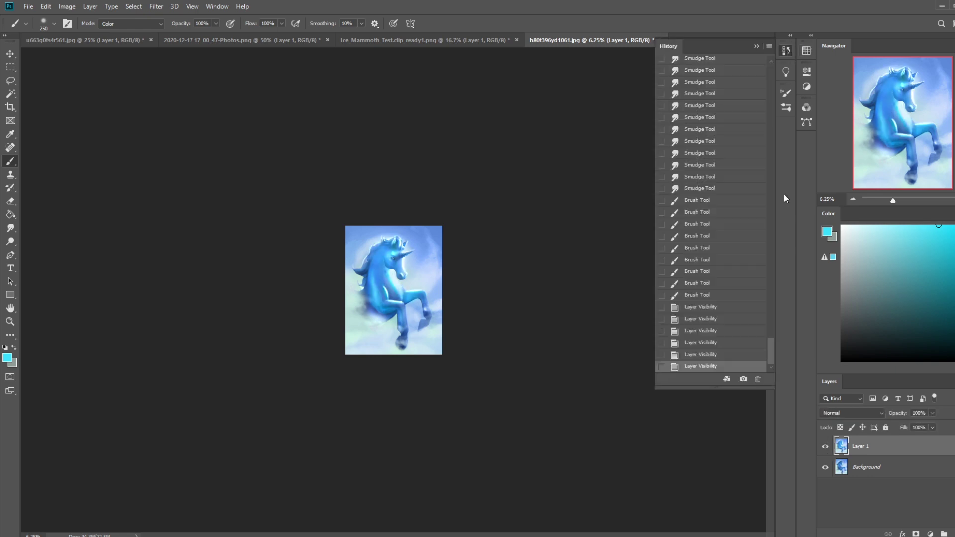
left_click_drag(772, 354, 771, 79)
left_click(730, 69)
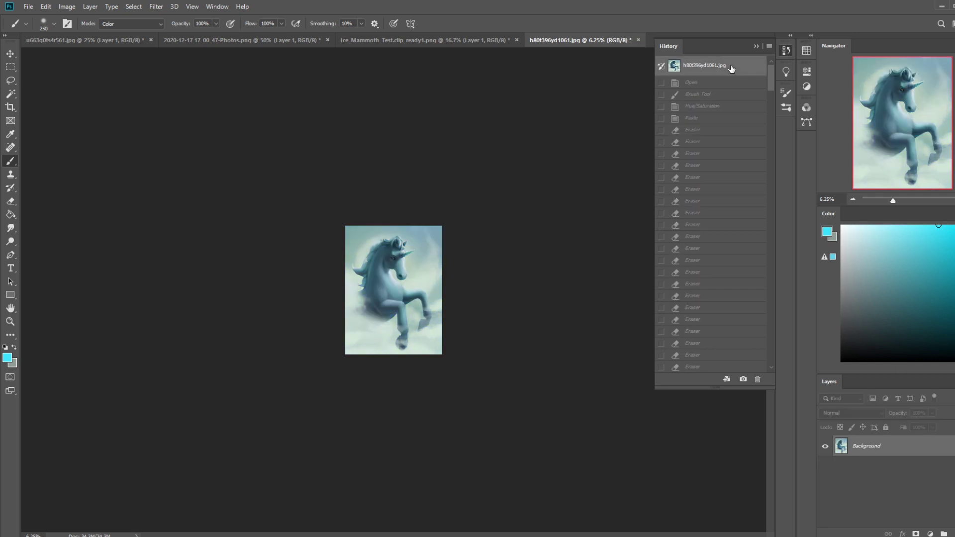
key("ctrl+plus")
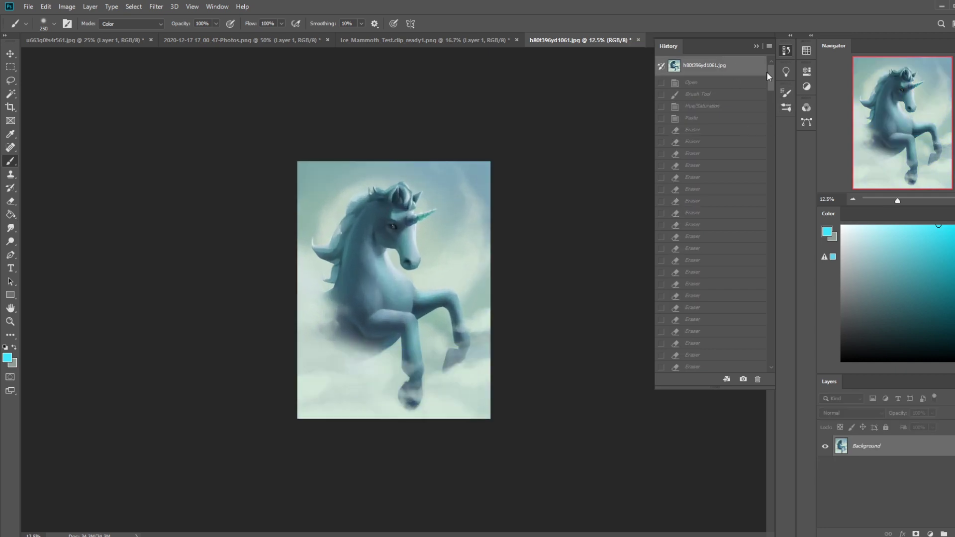
left_click_drag(770, 89, 772, 355)
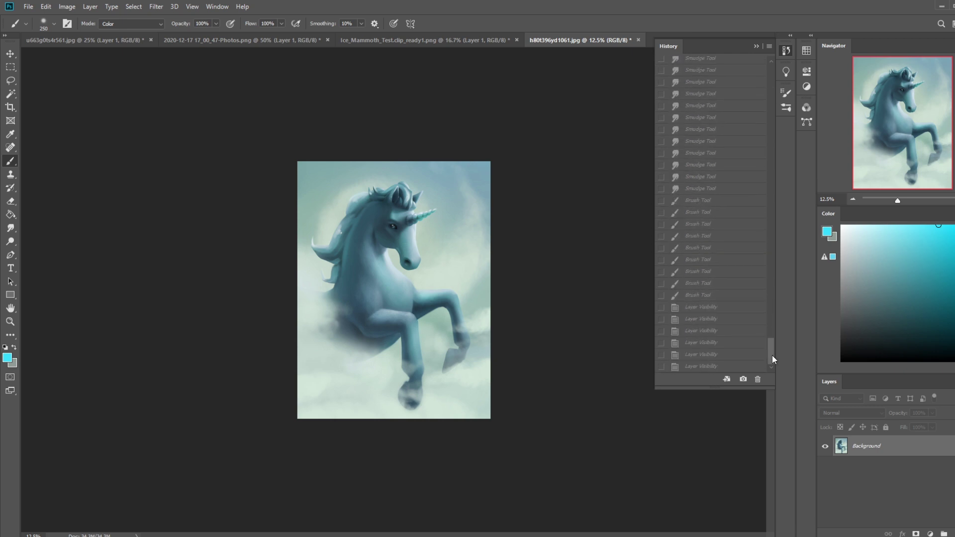
left_click(704, 367)
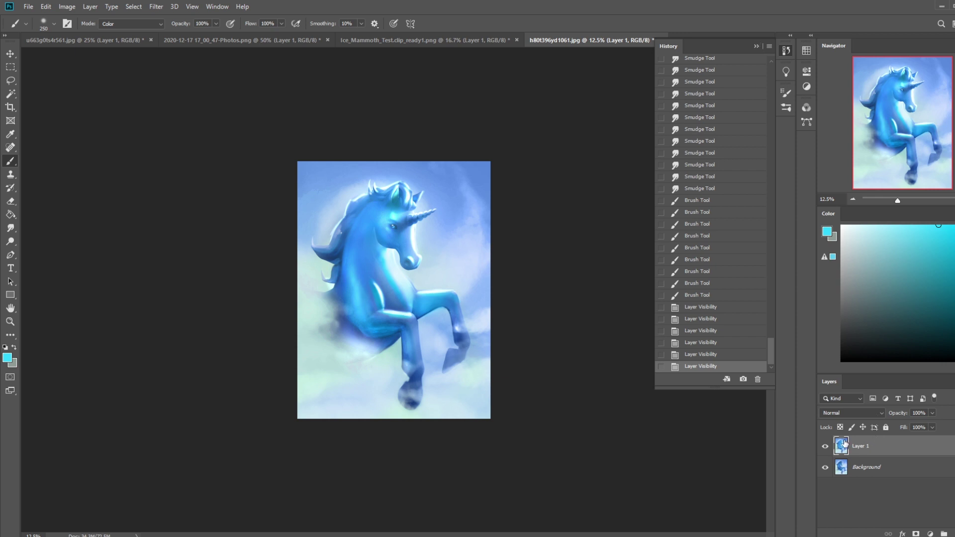
Step: Toggle Layer 1 off and on again and open its Fill setting
left_click(824, 446)
left_click(825, 446)
left_click(932, 427)
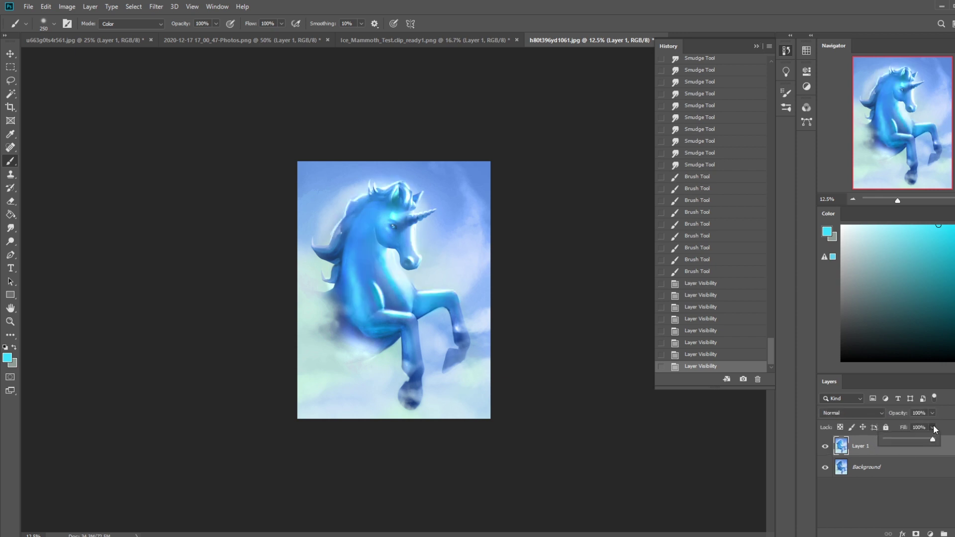
Step: Lower Layer 1's fill to 75% and dodge the front leg and raised hoof
left_click_drag(911, 438, 921, 439)
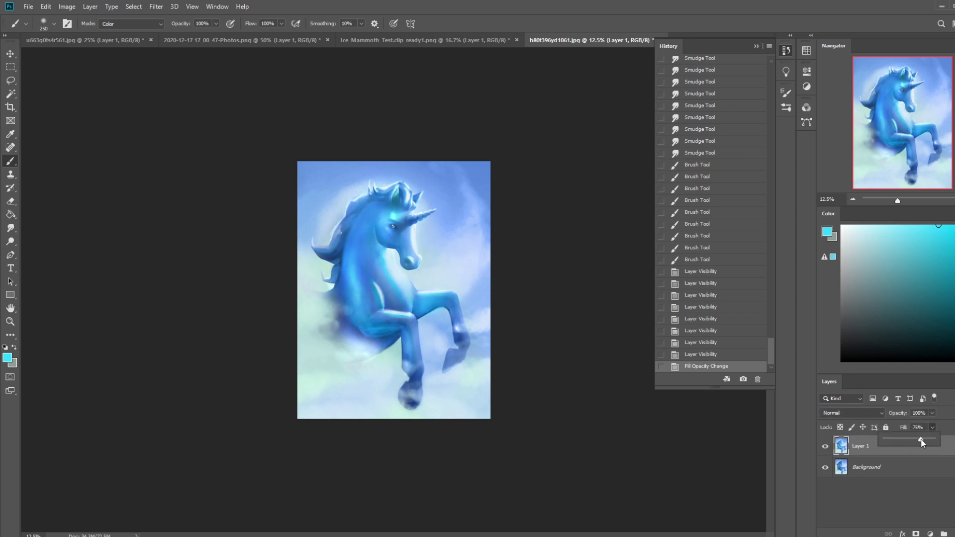
left_click(756, 47)
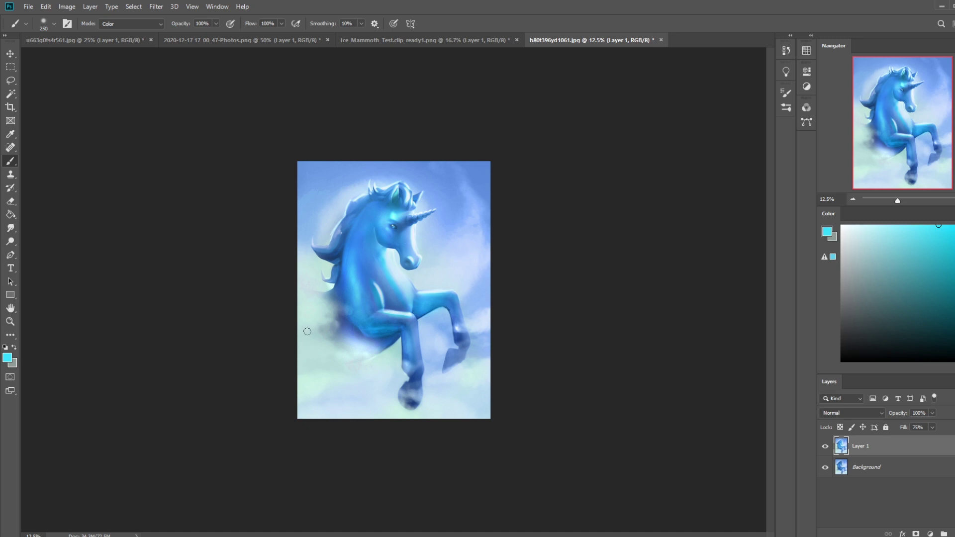
left_click(10, 241, "alt")
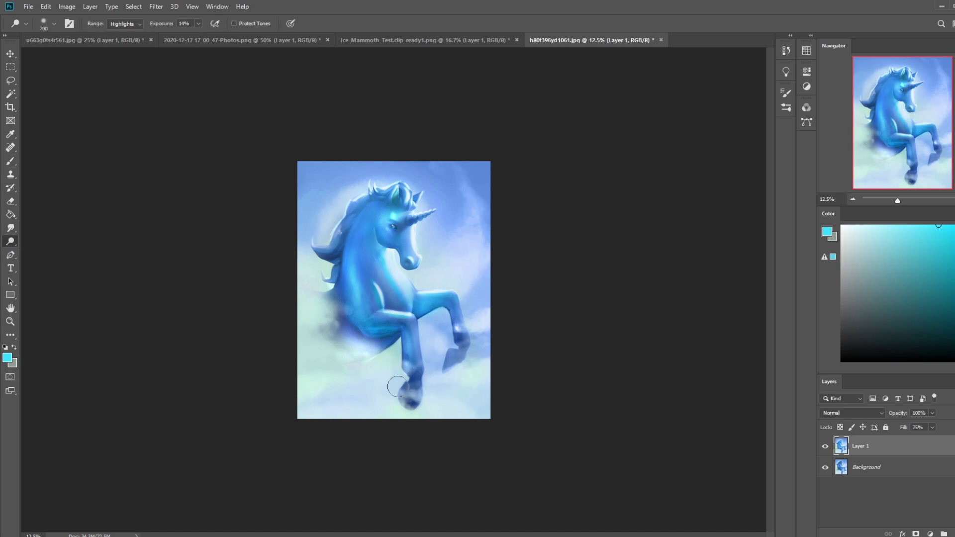
mouse_move(410, 355)
left_mouse_down()
mouse_move(405, 403)
mouse_move(405, 355)
mouse_move(392, 407)
left_mouse_up()
left_click_drag(463, 321, 460, 356)
Step: Mist the raised hoof and lower leg with a new colour using a 1100 Normal-mode brush
key("b")
left_click(368, 193, "alt")
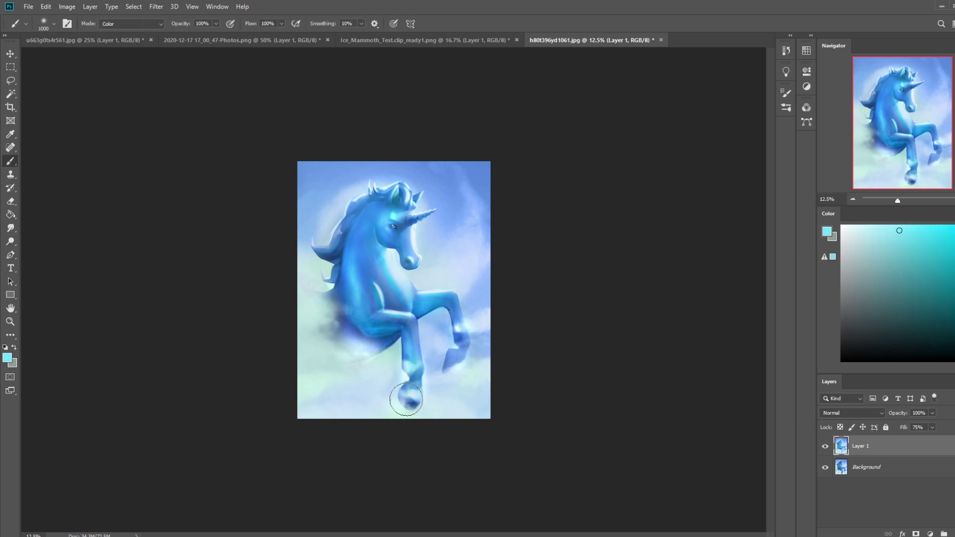
key("bracketright")
key("bracketright")
key("bracketright")
key("bracketright")
key("bracketright")
key("bracketright")
left_click(130, 24)
left_click(132, 31)
left_click_drag(477, 346, 460, 341)
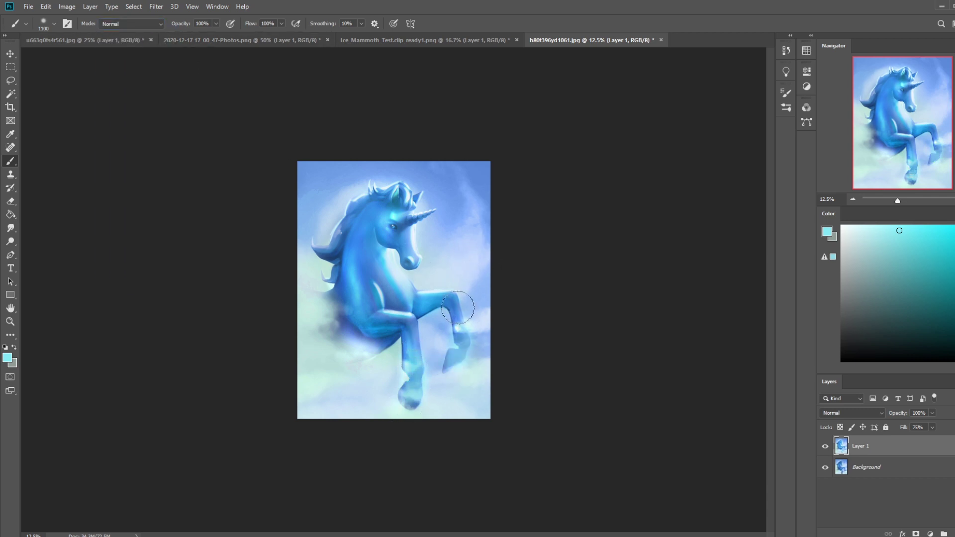
Step: Mist the raised and lower hooves with white using a 1600 brush
left_click_drag(870, 249, 841, 225)
key("bracketright")
key("bracketright")
key("bracketright")
key("bracketright")
key("bracketright")
left_click_drag(470, 339, 448, 341)
left_click_drag(415, 381, 408, 399)
Step: Brighten the lower leg with light cyan at brush size 1500, then pick white again
key("bracketleft")
left_click(460, 332, "alt")
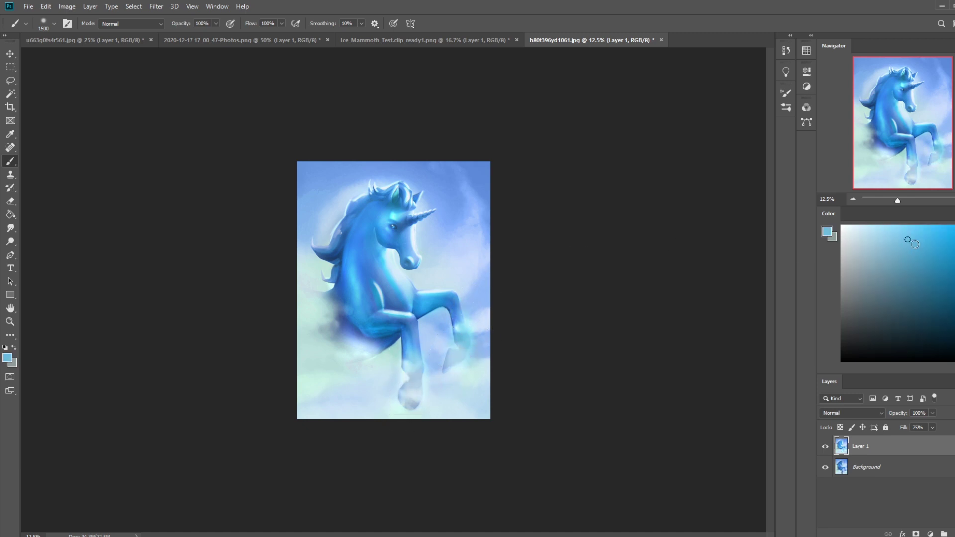
left_click_drag(953, 258, 952, 270)
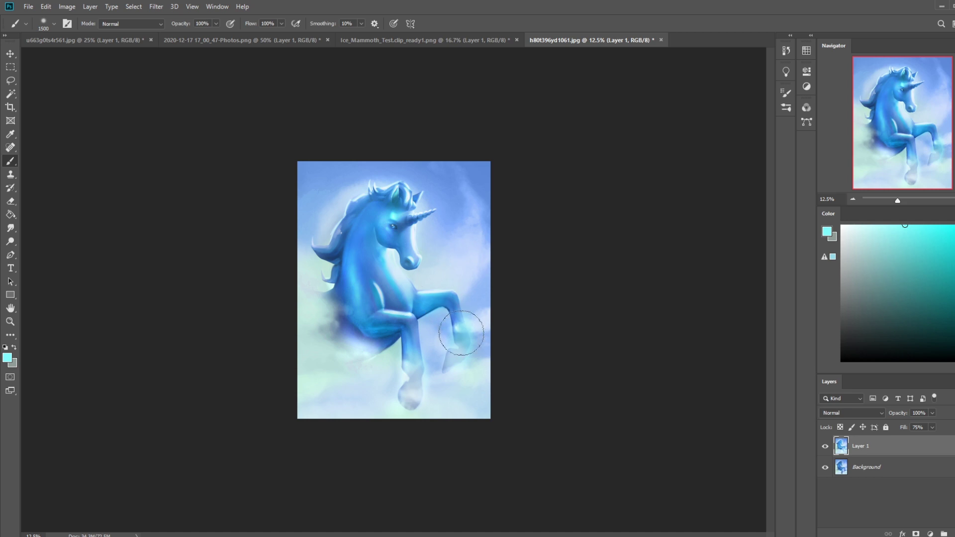
mouse_move(408, 361)
left_mouse_down()
mouse_move(409, 335)
mouse_move(481, 358)
mouse_move(446, 358)
mouse_move(448, 370)
mouse_move(436, 369)
mouse_move(430, 390)
left_mouse_up()
left_click(868, 249)
left_click(841, 226)
Step: Try erasing over the raised leg and hoof with a 125 eraser, then undo it
key("e")
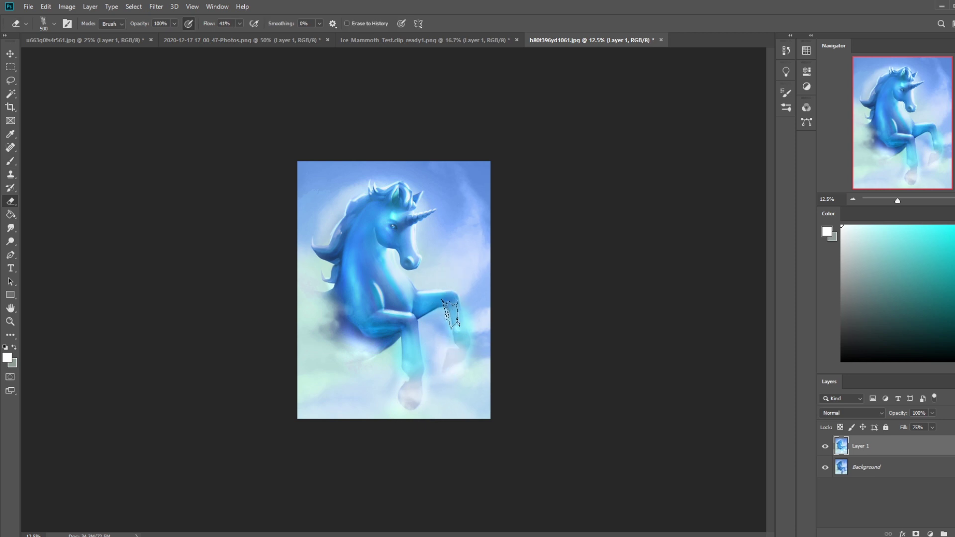
key("bracketleft")
mouse_move(436, 335)
left_mouse_down()
mouse_move(433, 370)
mouse_move(440, 328)
mouse_move(438, 378)
mouse_move(461, 343)
left_mouse_up()
key("ctrl+z")
key("ctrl+z")
Step: Select all, revert to the Fill Opacity Change state, and paste as Layer 2
key("ctrl+a")
key("ctrl+a")
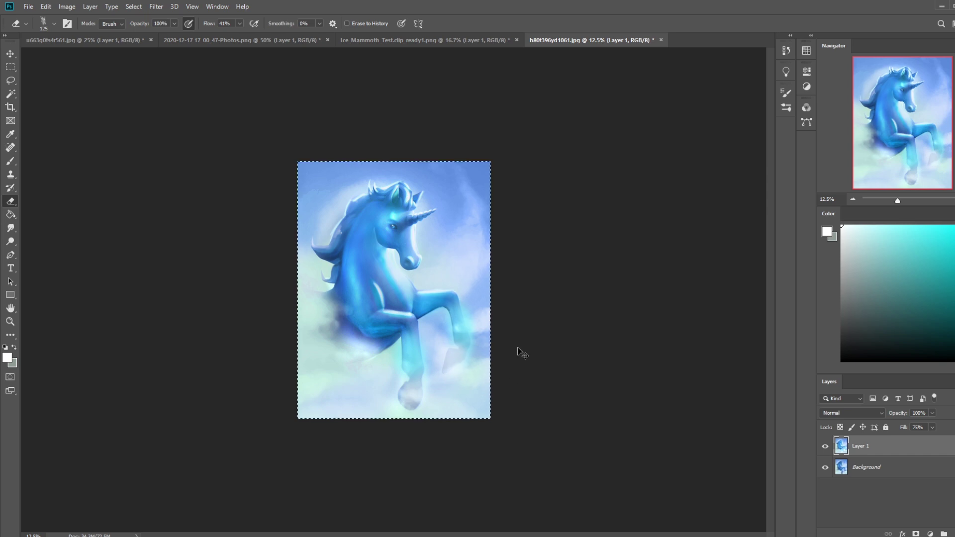
left_click(785, 50)
left_click(717, 82)
key("ctrl+v")
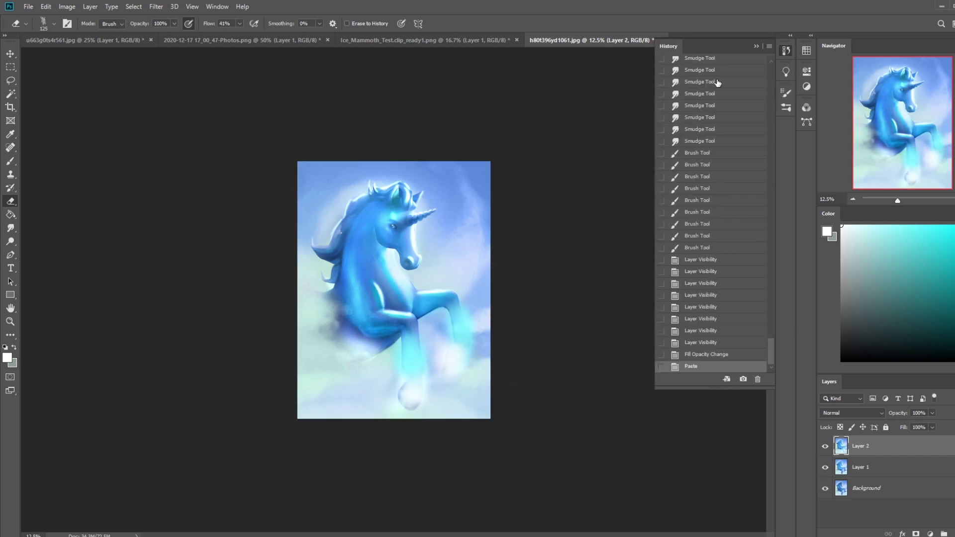
left_click(756, 46)
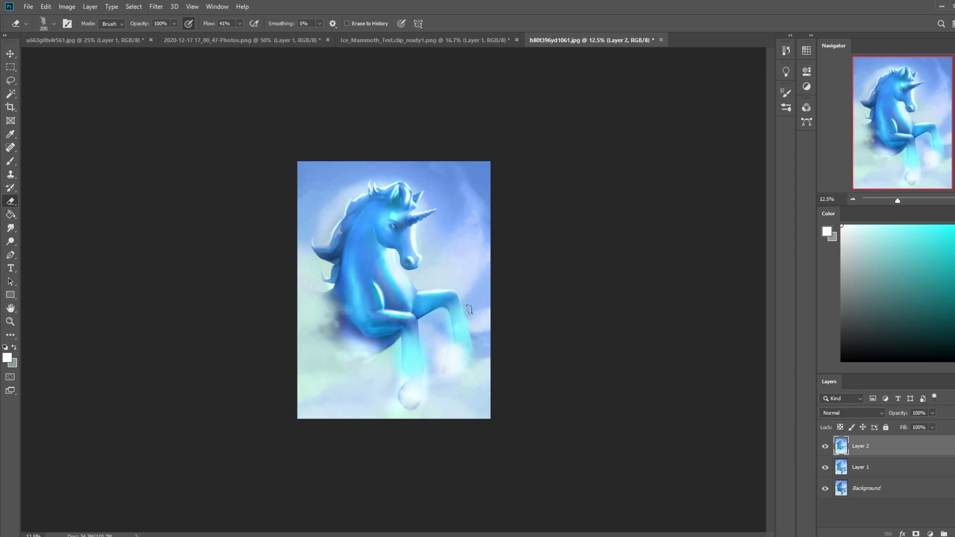
Step: Erase Layer 2's edges along the raised leg, lower leg and white hoof
key("bracketleft")
key("bracketleft")
key("bracketleft")
mouse_move(443, 323)
left_mouse_down()
mouse_move(446, 347)
mouse_move(448, 316)
left_mouse_up()
mouse_move(451, 344)
left_mouse_down()
mouse_move(440, 367)
mouse_move(444, 341)
mouse_move(429, 377)
mouse_move(448, 375)
mouse_move(480, 341)
mouse_move(455, 385)
mouse_move(466, 358)
mouse_move(440, 379)
mouse_move(467, 359)
left_mouse_up()
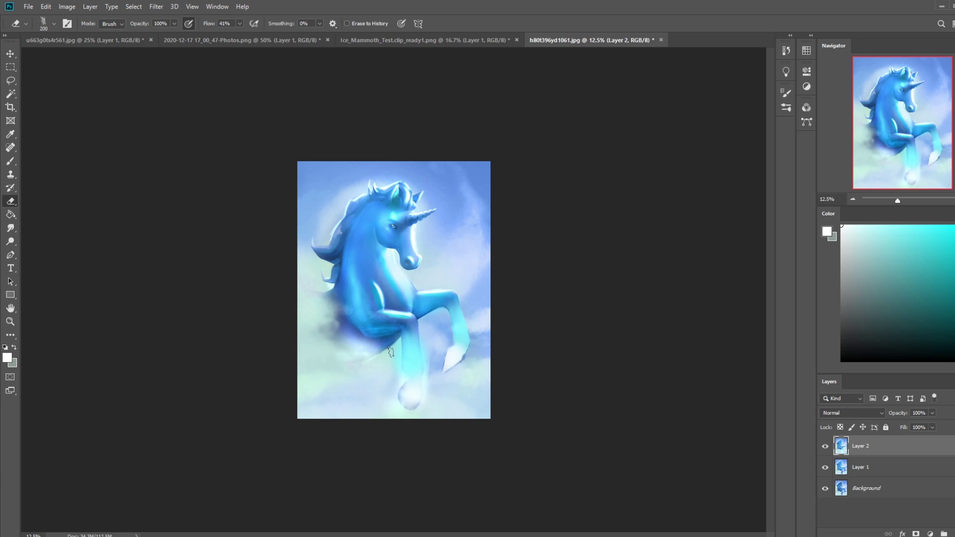
mouse_move(430, 354)
left_mouse_down()
mouse_move(423, 387)
mouse_move(398, 410)
mouse_move(408, 421)
mouse_move(402, 405)
left_mouse_up()
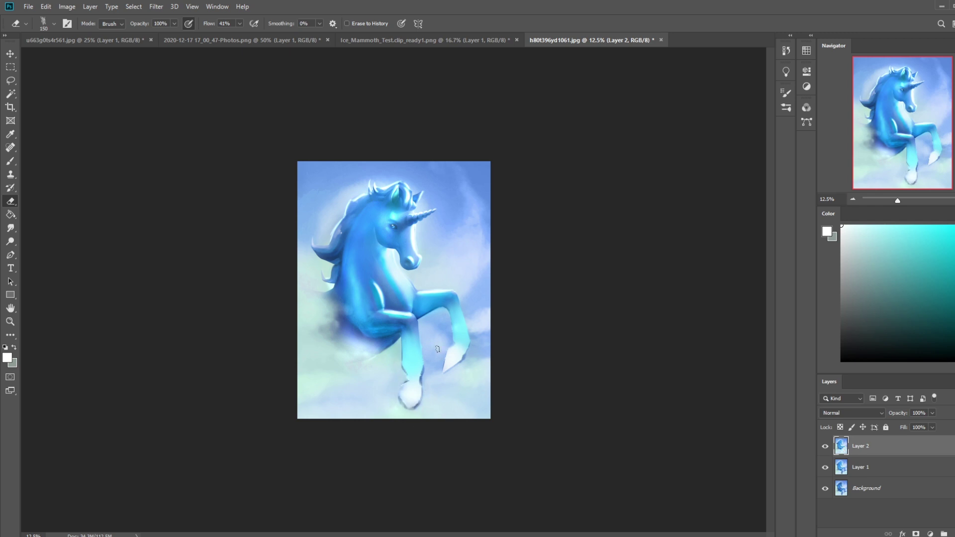
left_click_drag(460, 350, 464, 348)
left_click_drag(397, 381, 415, 382)
left_click_drag(469, 356, 454, 351)
Step: Compare Layer 2 on and off, then erase near the legs with a 900 eraser
left_click(825, 446)
left_click(825, 447)
left_click(824, 447)
right_click(434, 323)
left_click(461, 284)
left_click(602, 155)
key("ctrl+minus")
key("ctrl+minus")
key("ctrl+minus")
key("ctrl+minus")
key("bracketright")
key("bracketright")
key("bracketright")
key("bracketright")
left_click_drag(416, 304, 417, 302)
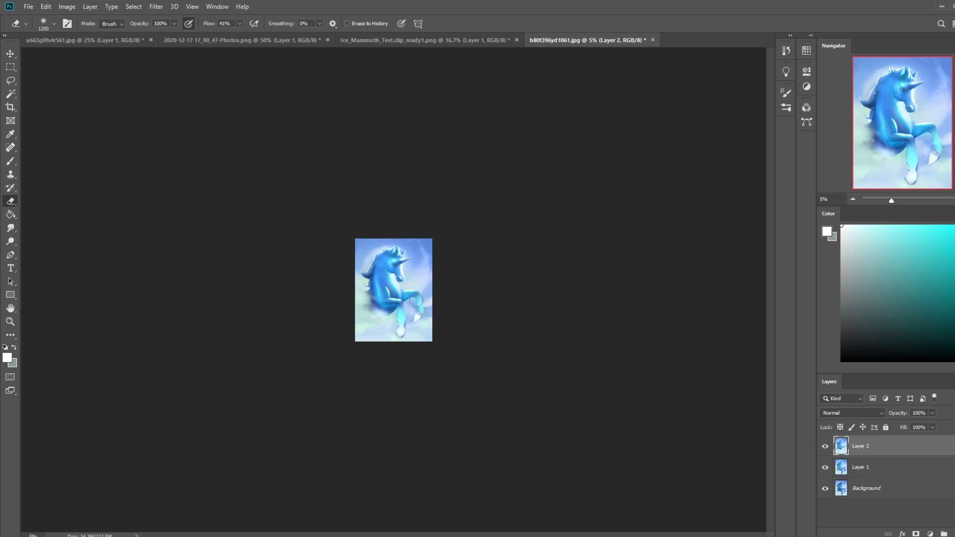
left_click_drag(397, 309, 398, 320)
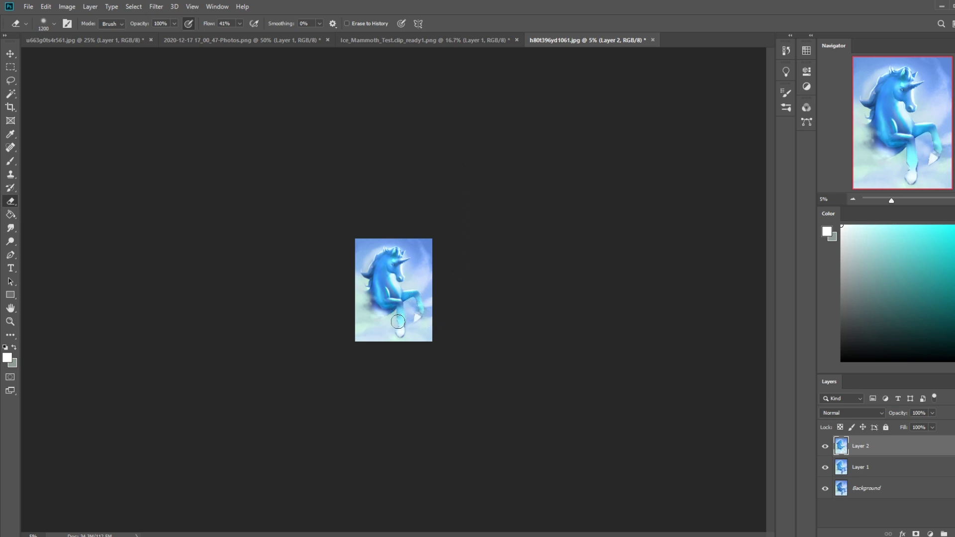
Step: Erase more of the leg softly while toggling Layer 2's visibility to compare
left_click(825, 446)
left_click(825, 447)
left_click(825, 446)
left_click(825, 446)
left_click(825, 446)
left_click(825, 446)
left_click_drag(401, 302, 406, 320)
left_click_drag(392, 313, 409, 336)
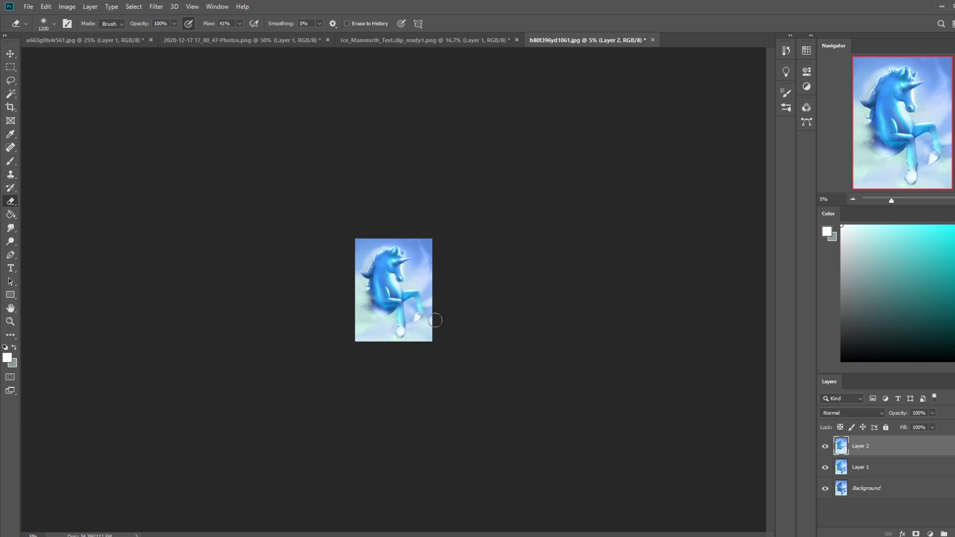
left_click(824, 446)
left_click(825, 447)
left_click(824, 447)
left_click(825, 447)
left_click(827, 450)
left_click(829, 448)
Step: Paint the white hoof with sampled light cyan using a 1100 Normal-mode brush
key("b")
left_click(417, 330, "alt")
left_click(131, 23)
left_click(194, 28)
key("bracketleft")
key("bracketleft")
key("bracketleft")
key("bracketleft")
left_click_drag(405, 332, 400, 334)
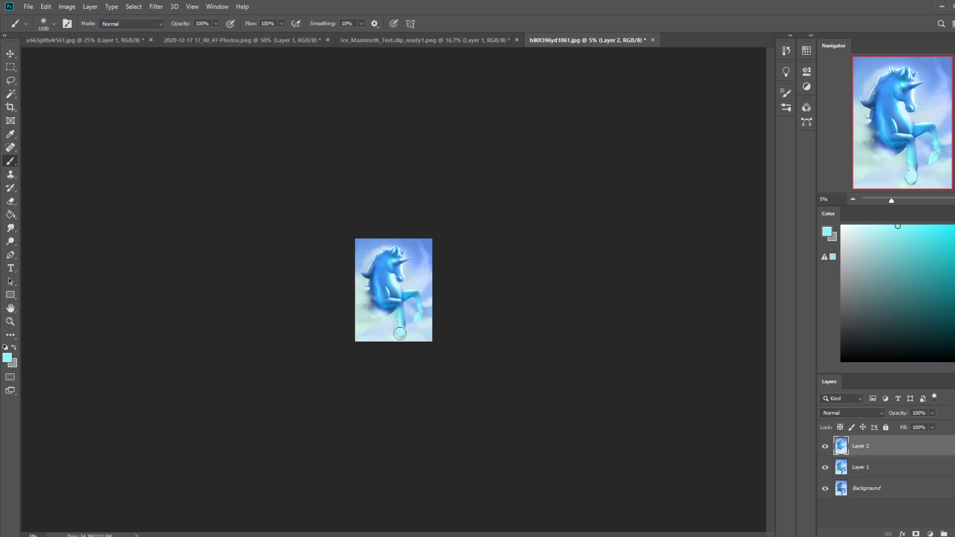
Step: Merge Layer 2 down into Layer 1, then flatten the image into one Background
right_click(871, 450)
left_click(896, 314)
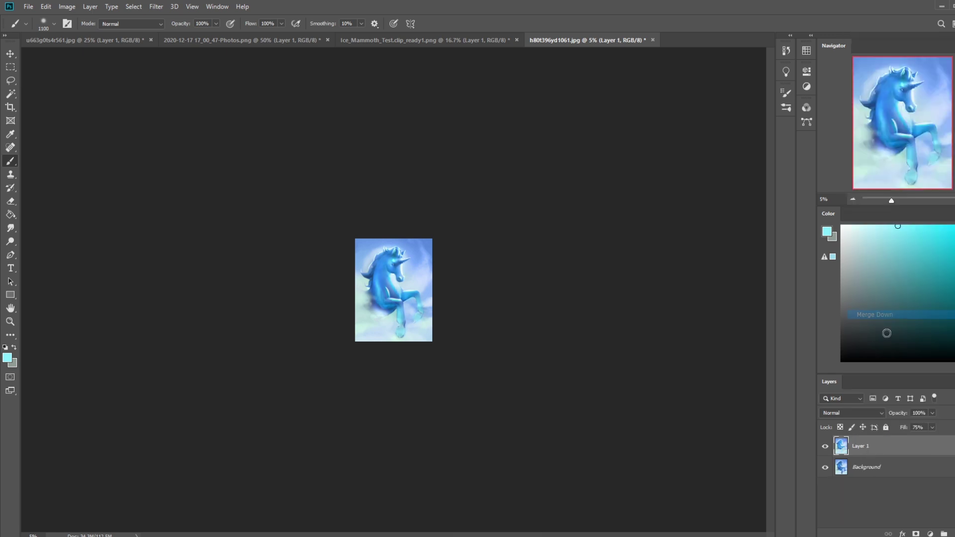
left_click_drag(868, 449, 865, 467)
right_click(862, 465)
left_click(871, 355)
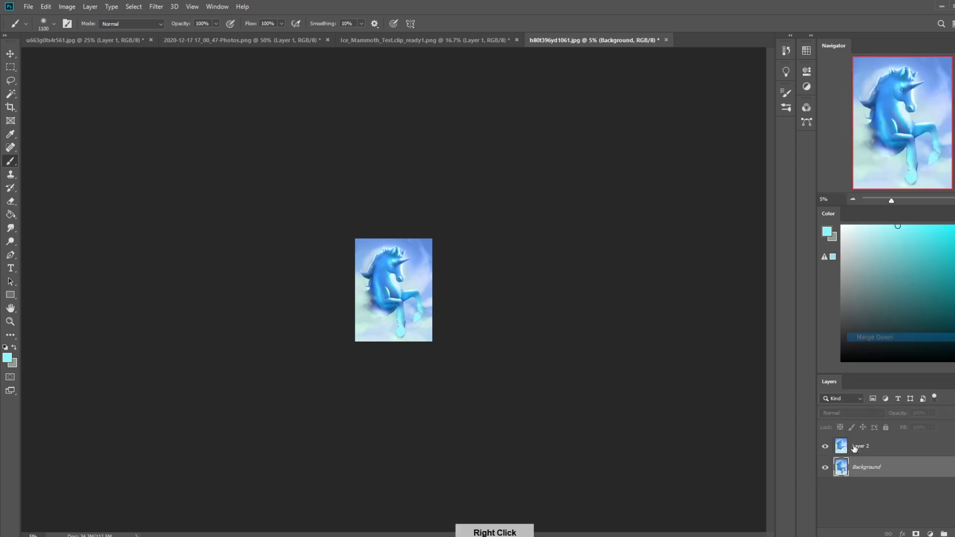
right_click(856, 447)
left_click(876, 317)
Step: Undo a neck dodge, then brush sampled light cyan over the horn and ear
key("o")
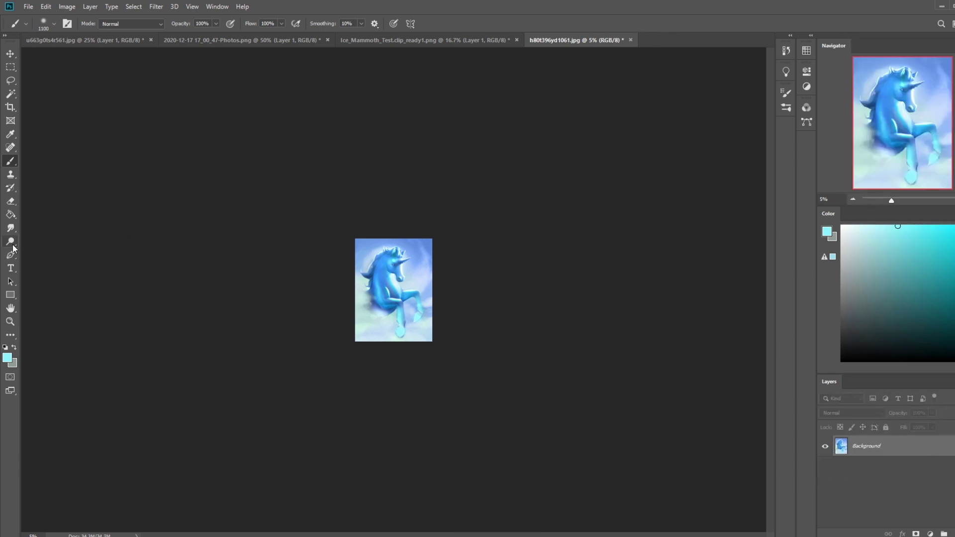
mouse_move(396, 283)
left_mouse_down()
mouse_move(402, 257)
mouse_move(402, 274)
mouse_move(386, 244)
mouse_move(416, 236)
left_mouse_up()
key("ctrl+z")
key("b")
left_click(395, 301, "alt")
left_click(395, 303, "alt")
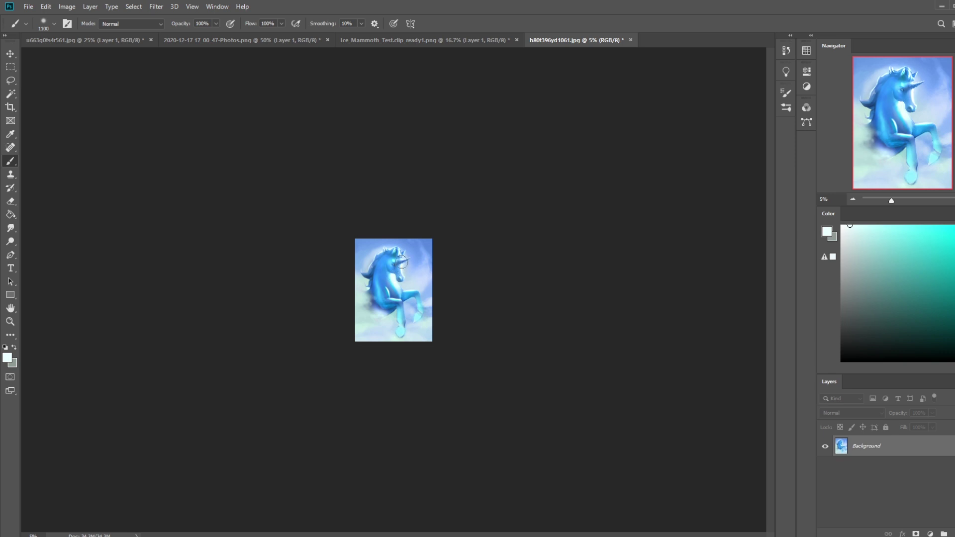
left_click_drag(403, 257, 395, 248)
left_click_drag(419, 272, 401, 266)
Step: Switch to the Smudge tool and bring up the system clock and calendar
scroll(638, 276, "up", 1)
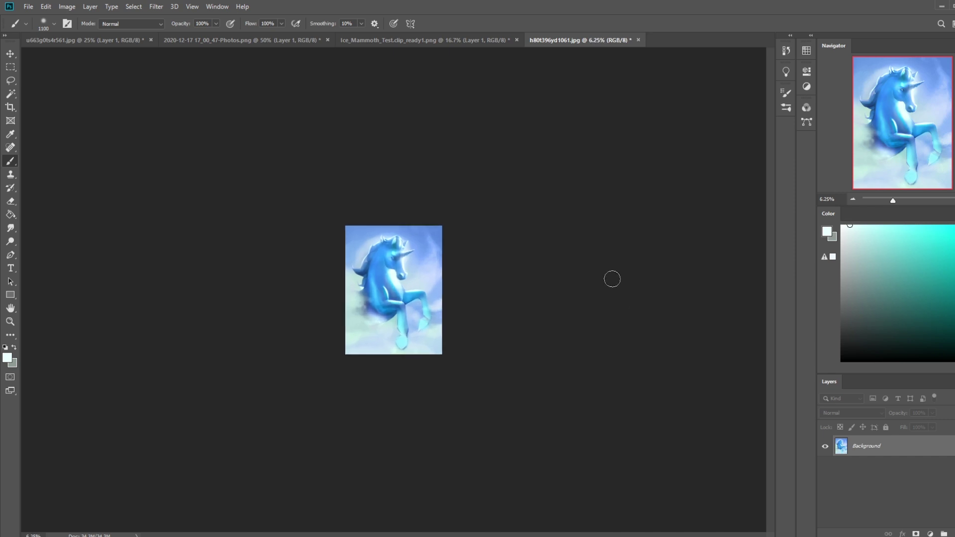
left_click(10, 228)
left_click(47, 245)
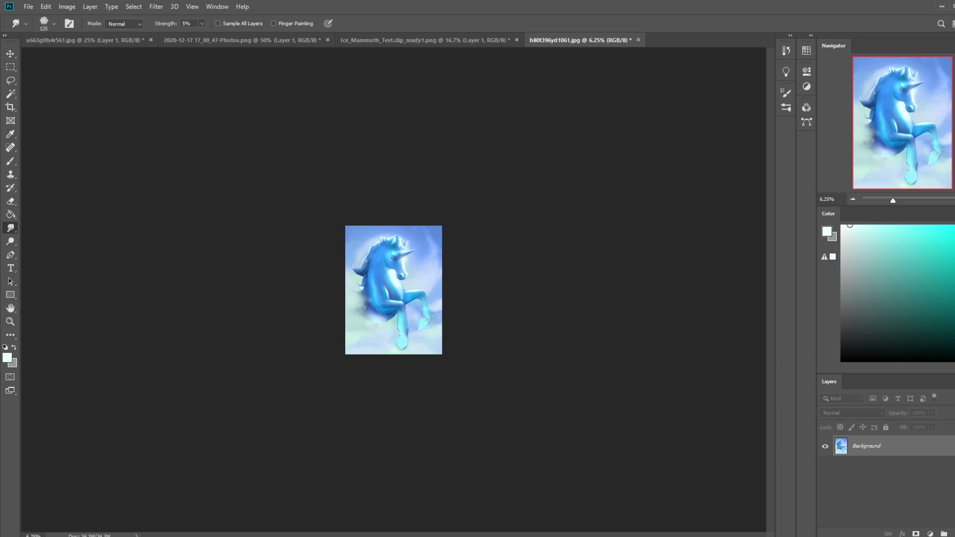
key("super+alt+d")
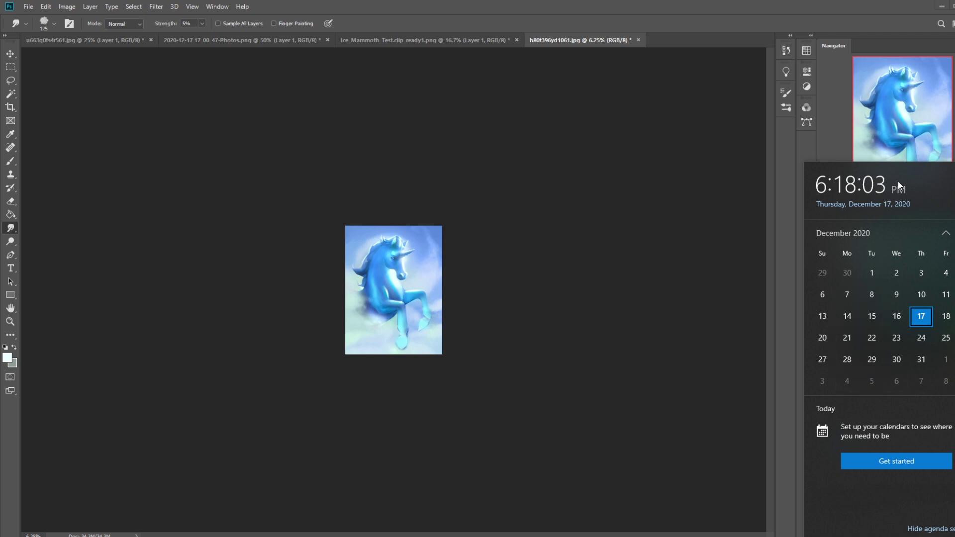
left_click(699, 144)
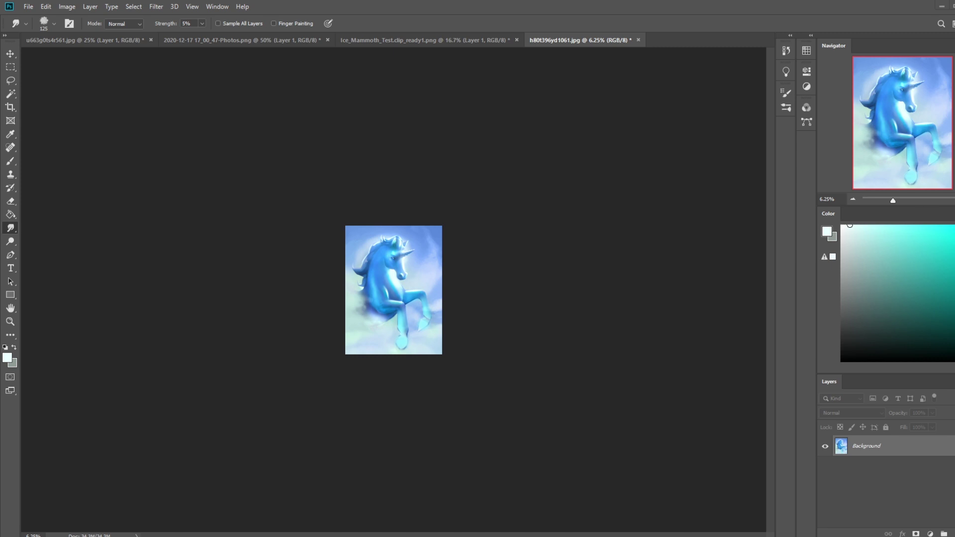
key("super+alt+d")
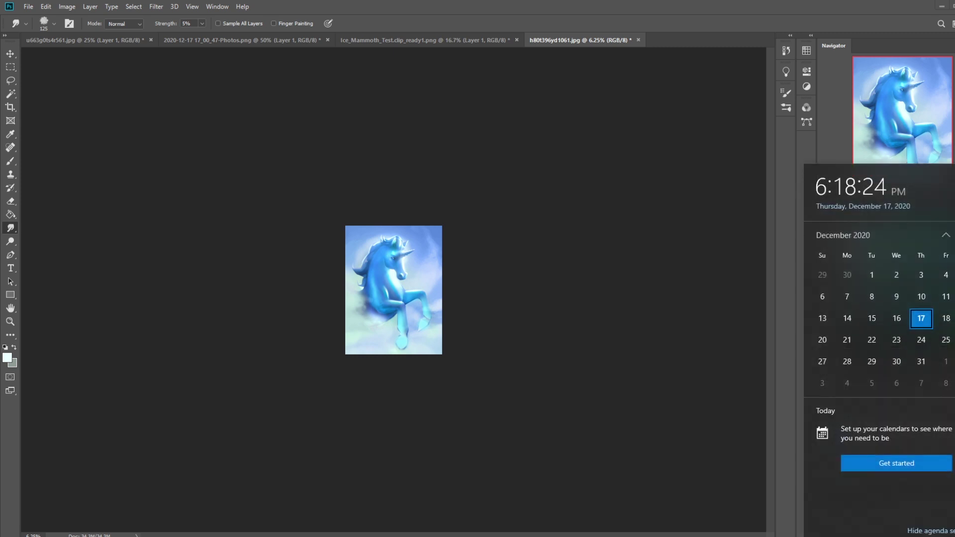